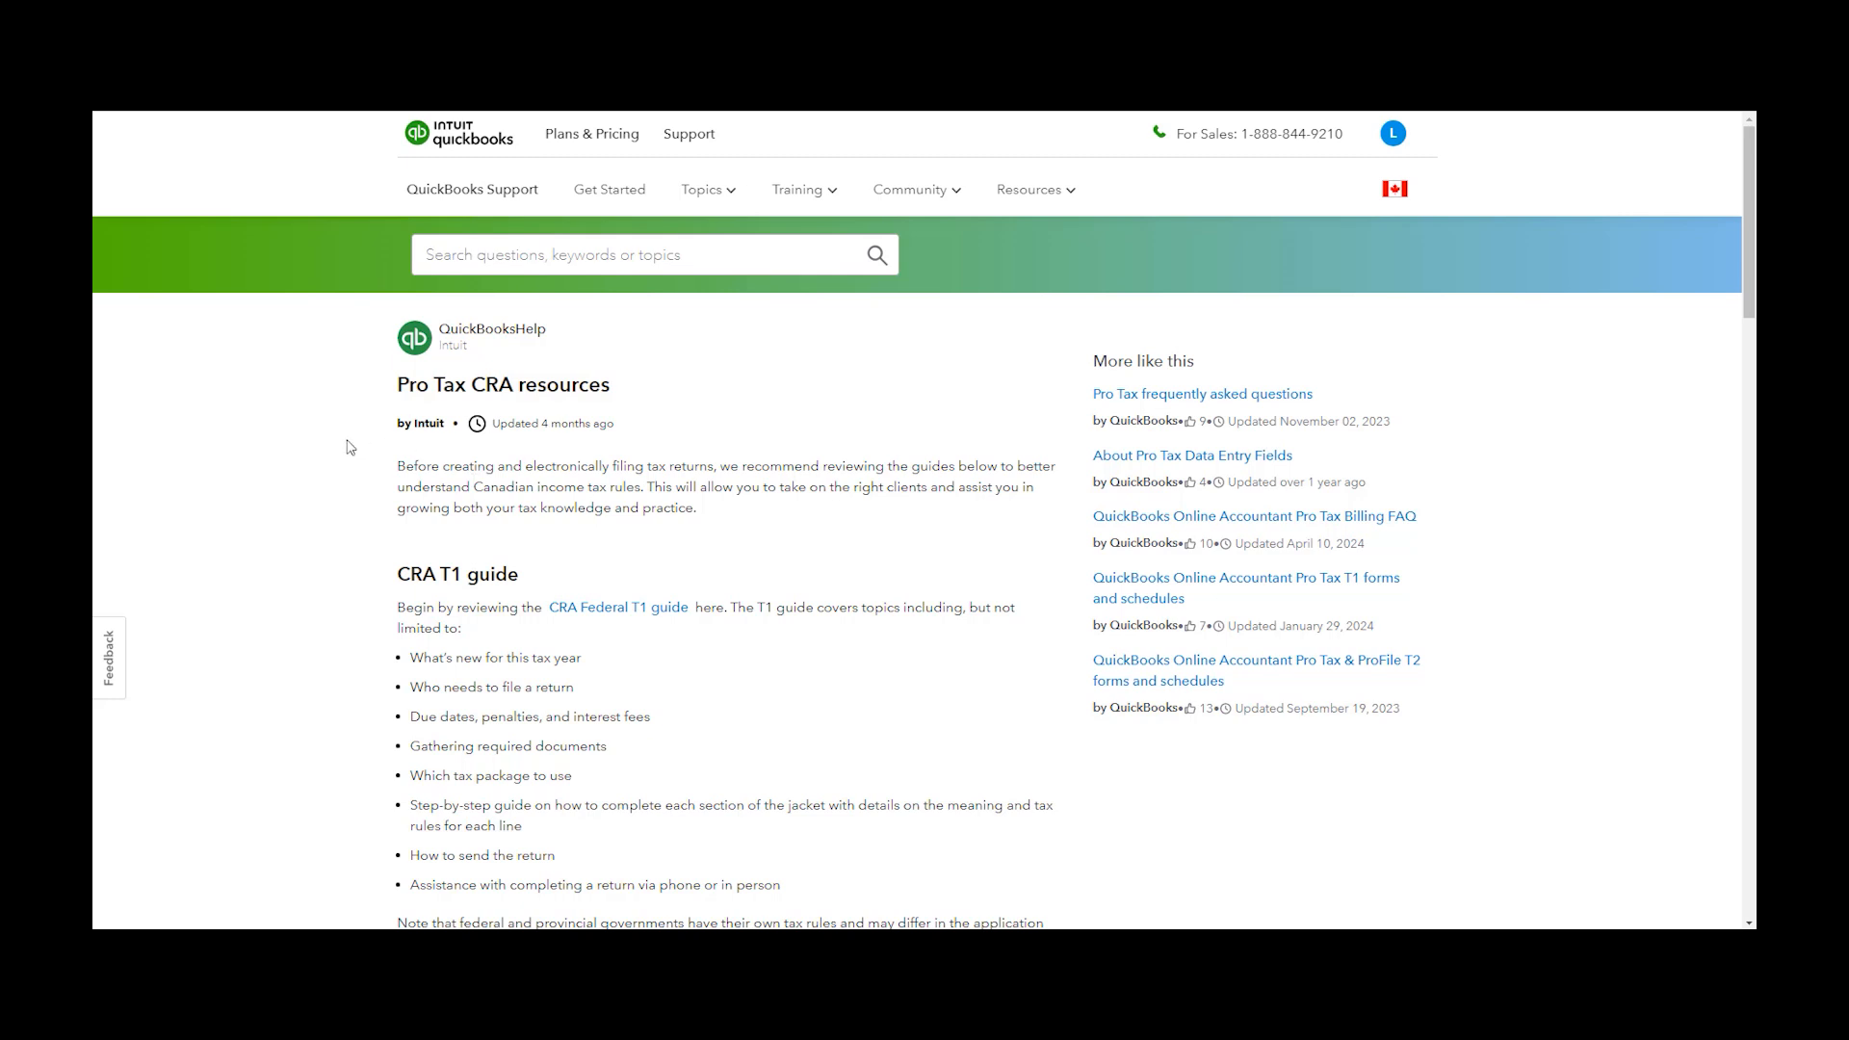
# Scroll through the Pro Tax CRA resources article to review the CRA T1, T2 and other guides
pyautogui.scroll(-8, 702, 466)
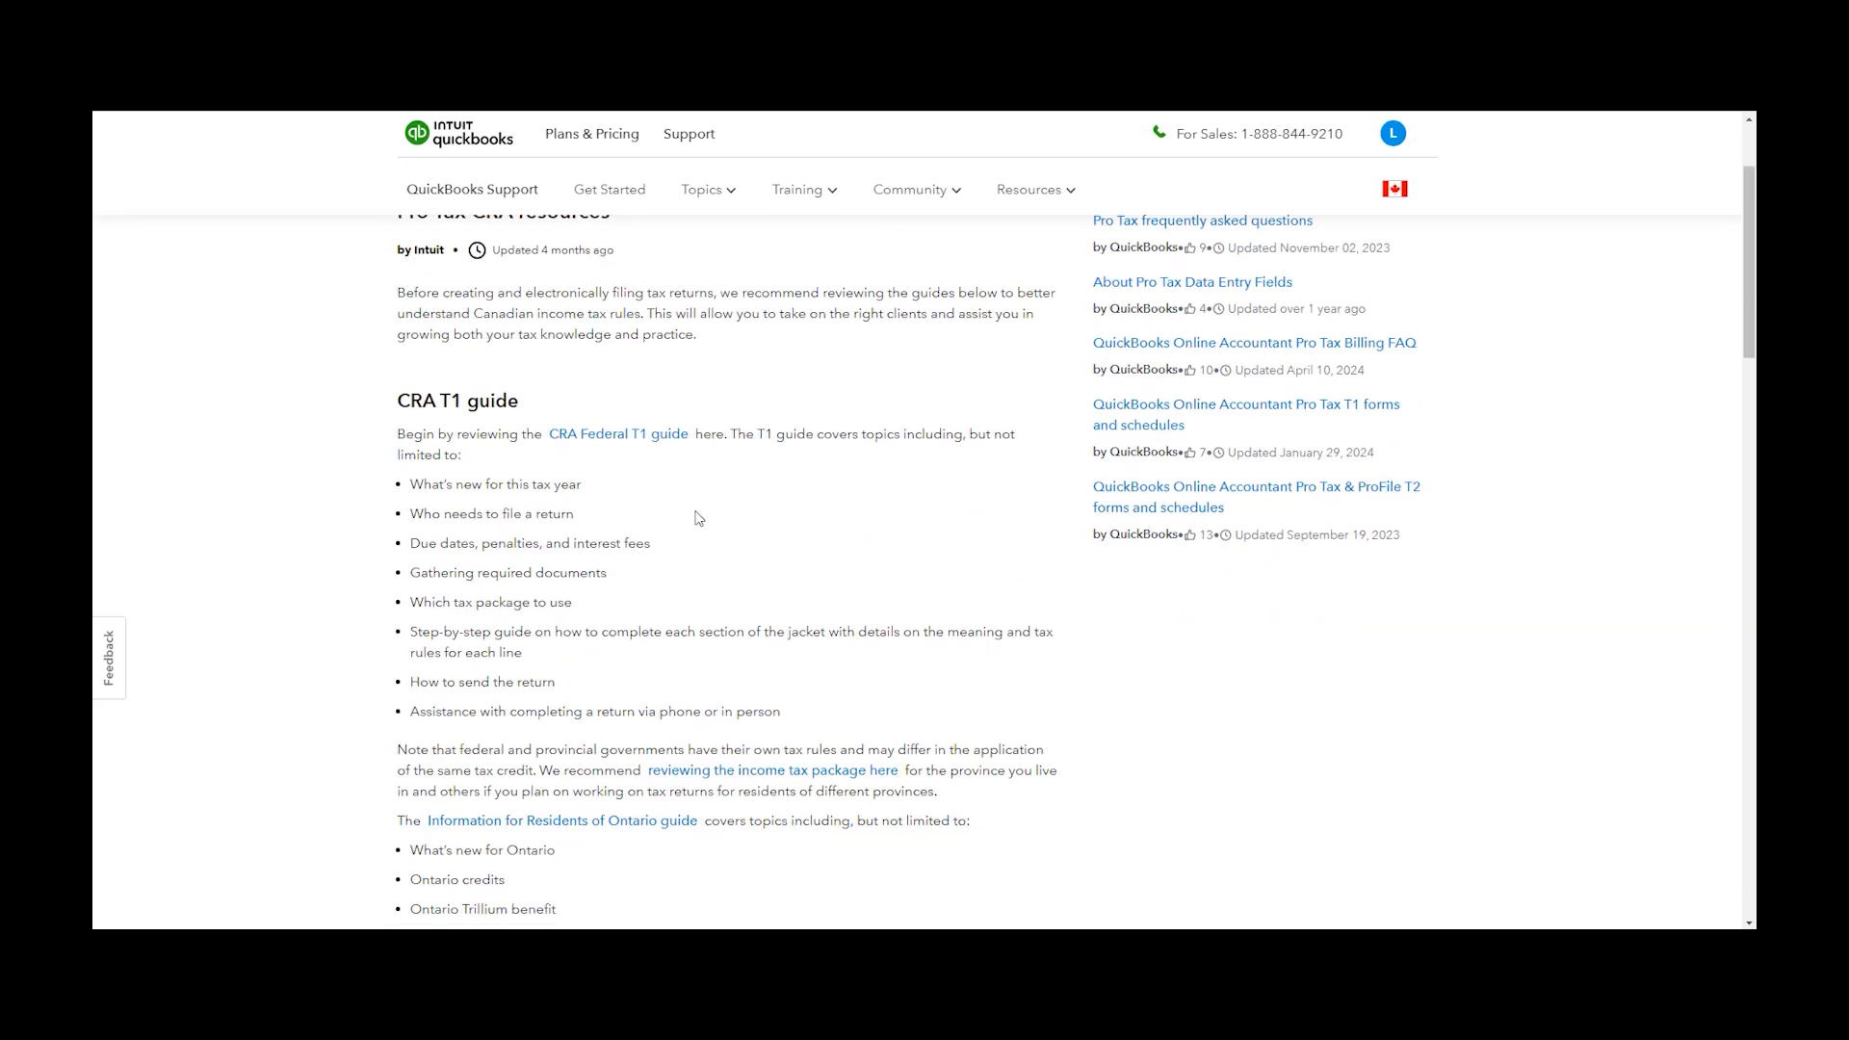
pyautogui.scroll(-4, 619, 445)
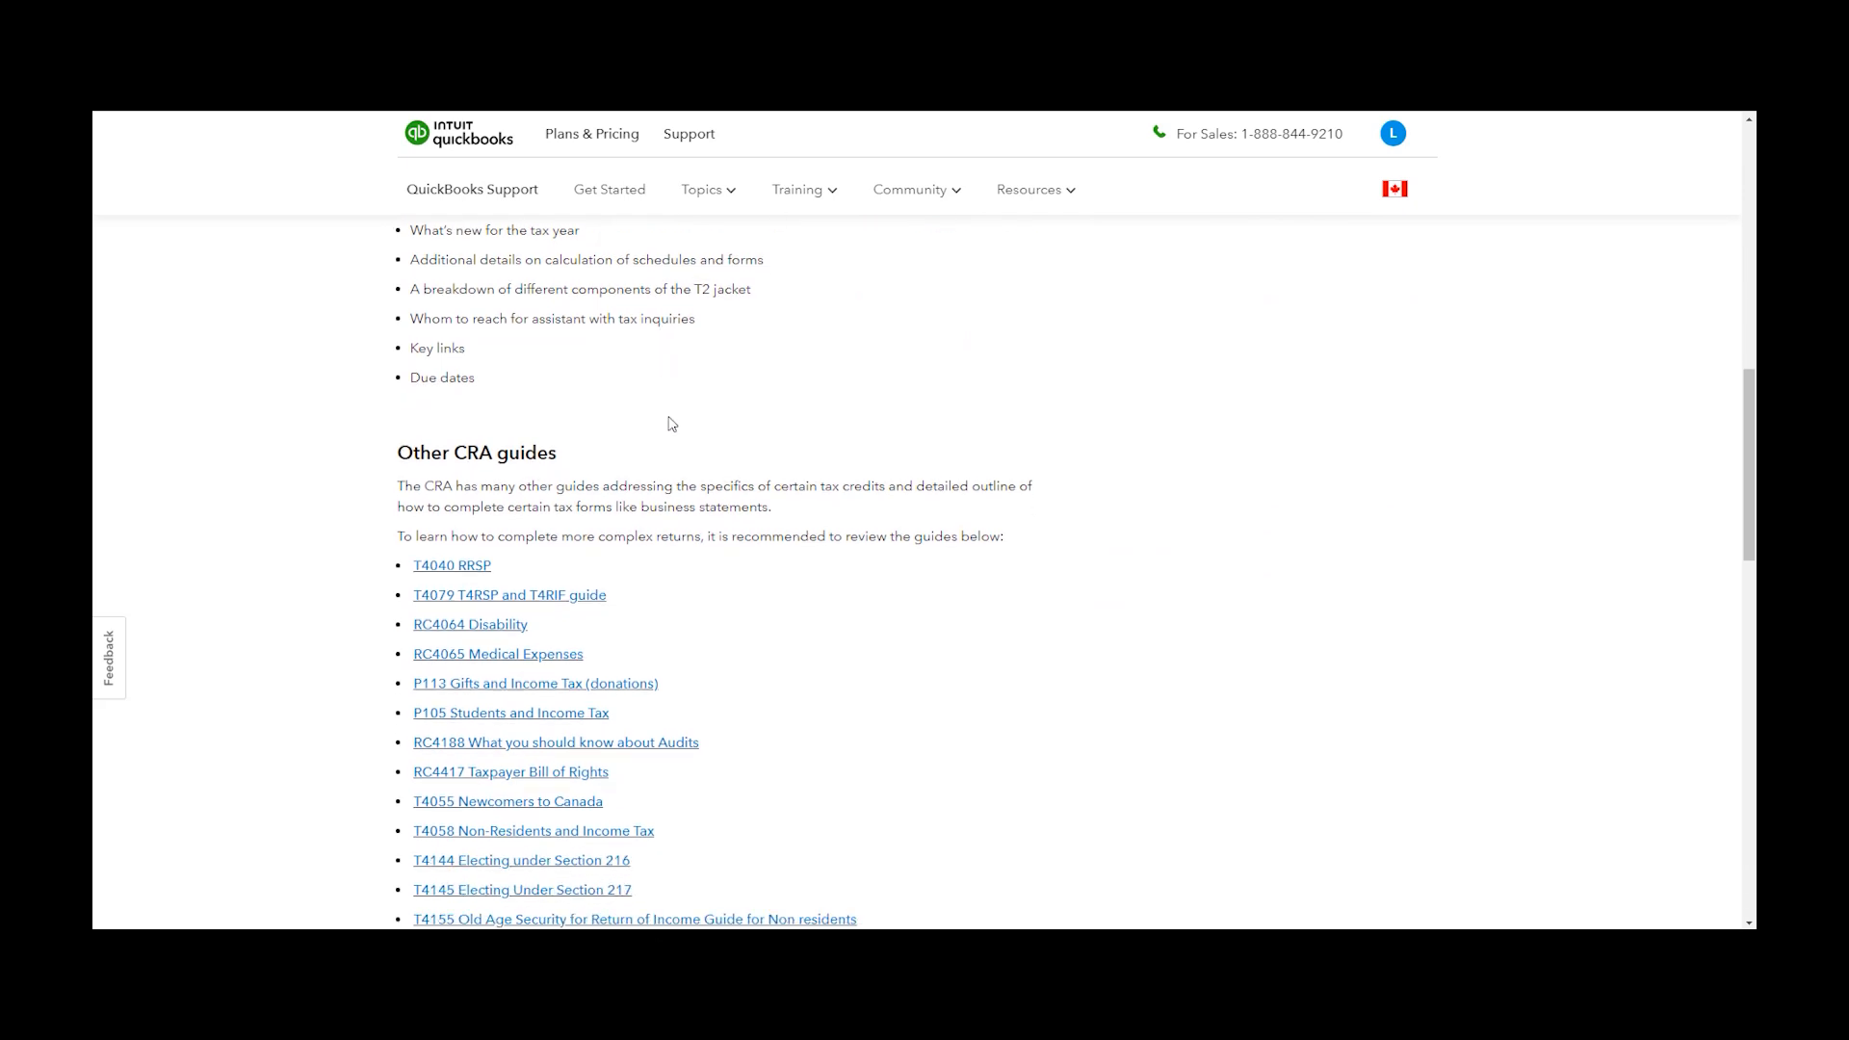
pyautogui.scroll(-2, 695, 574)
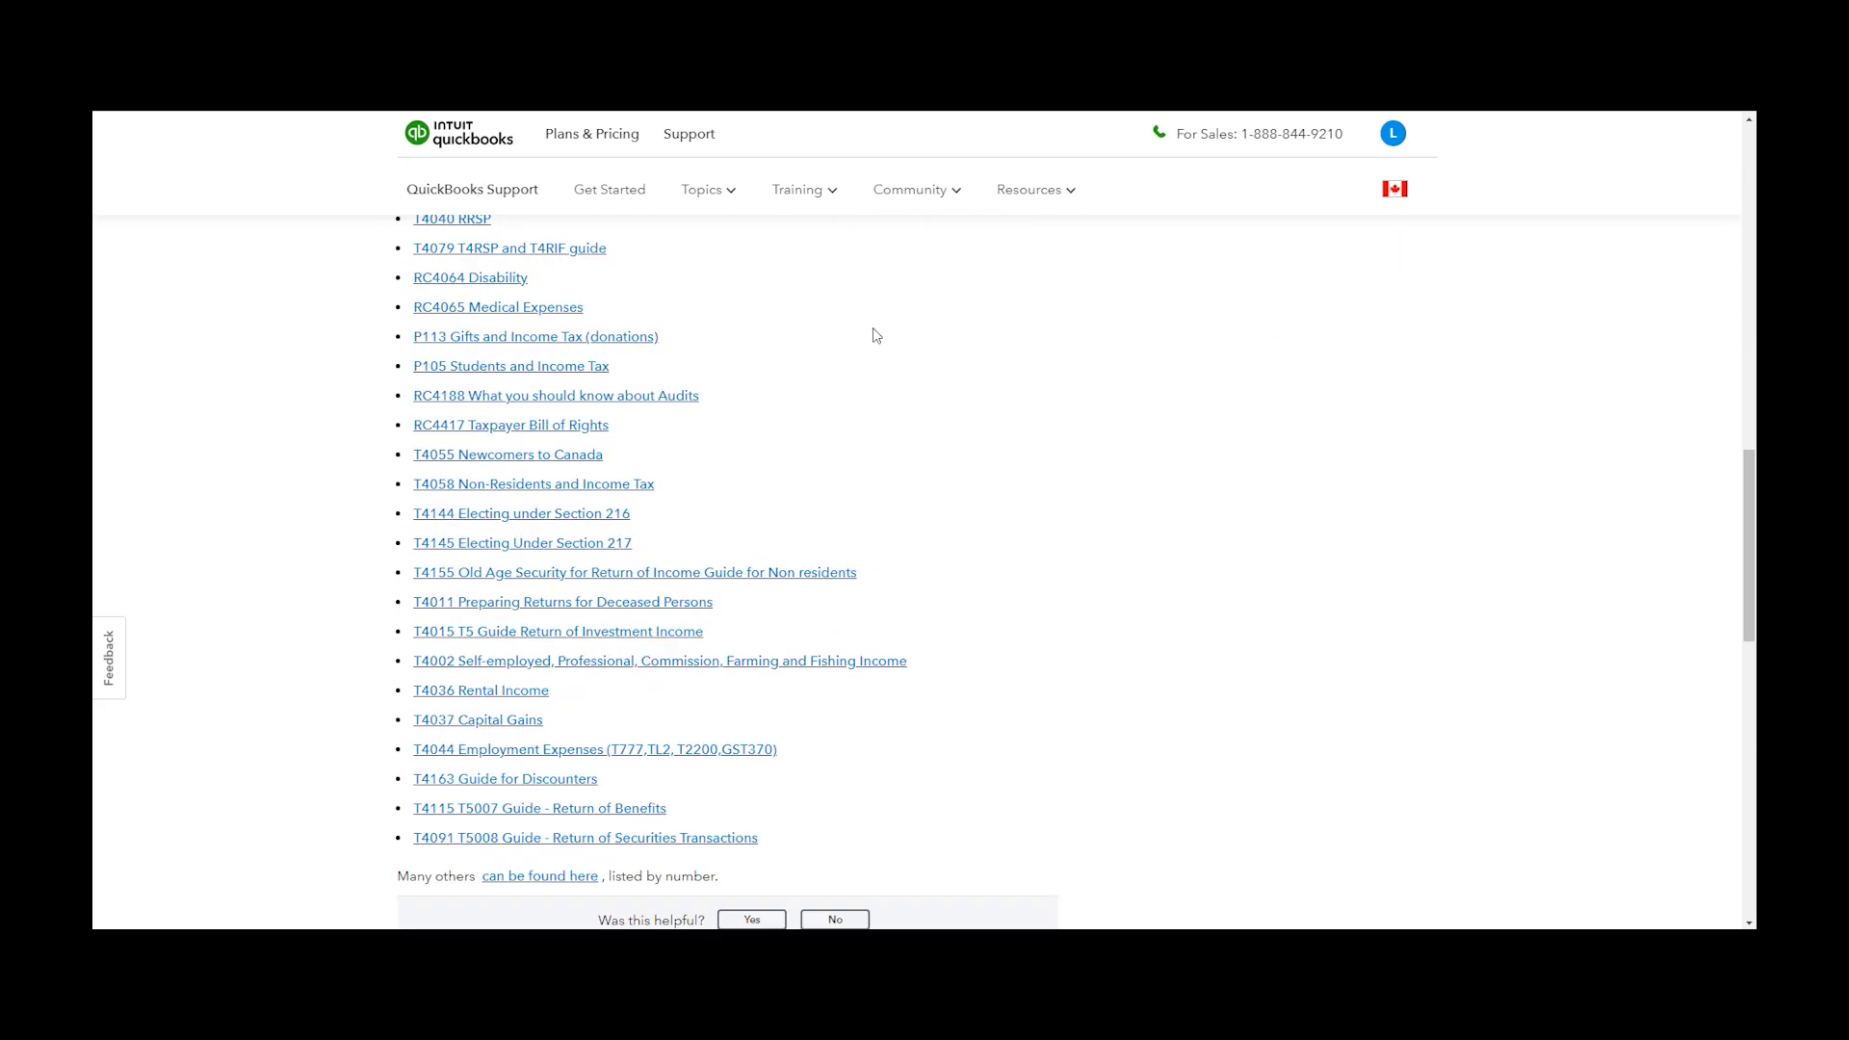
pyautogui.scroll(12, 884, 397)
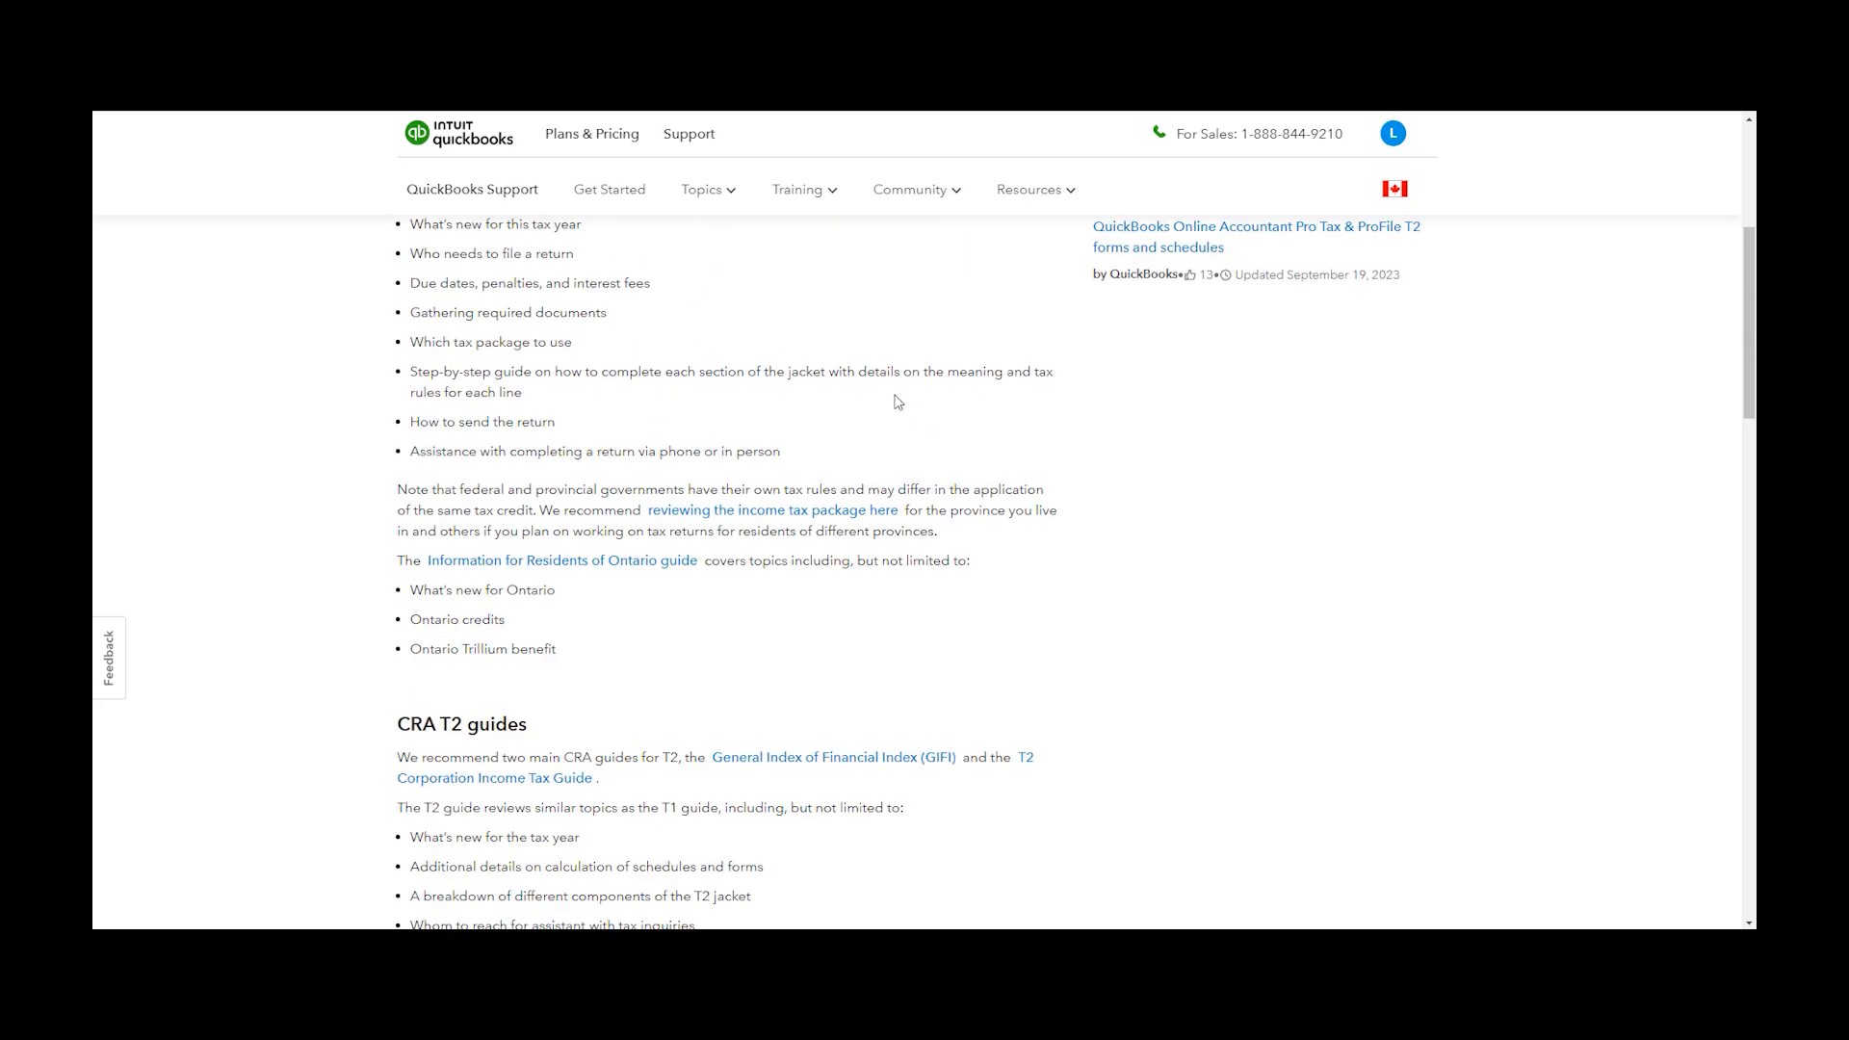
pyautogui.scroll(5, 894, 413)
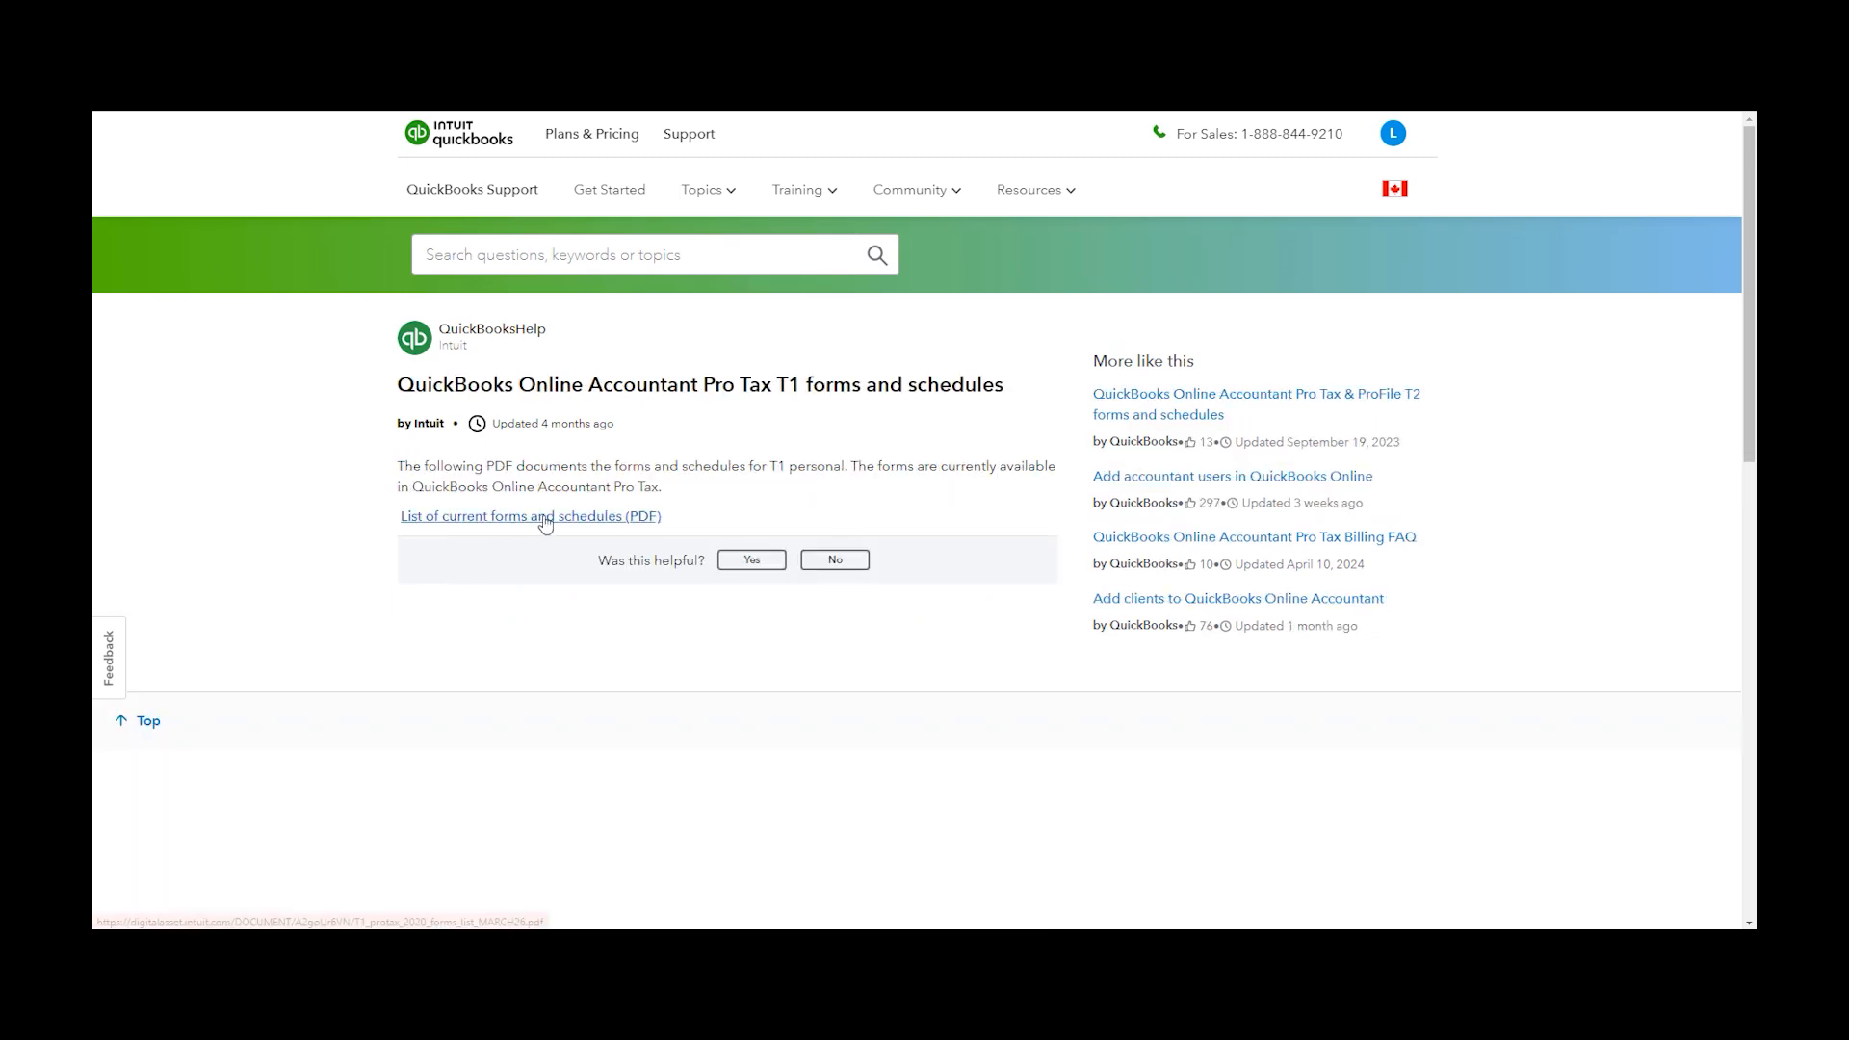
# Open the list of current forms and schedules and review the T2 forms chart for QBOA Pro Tax and ProFile
pyautogui.click(643, 530)
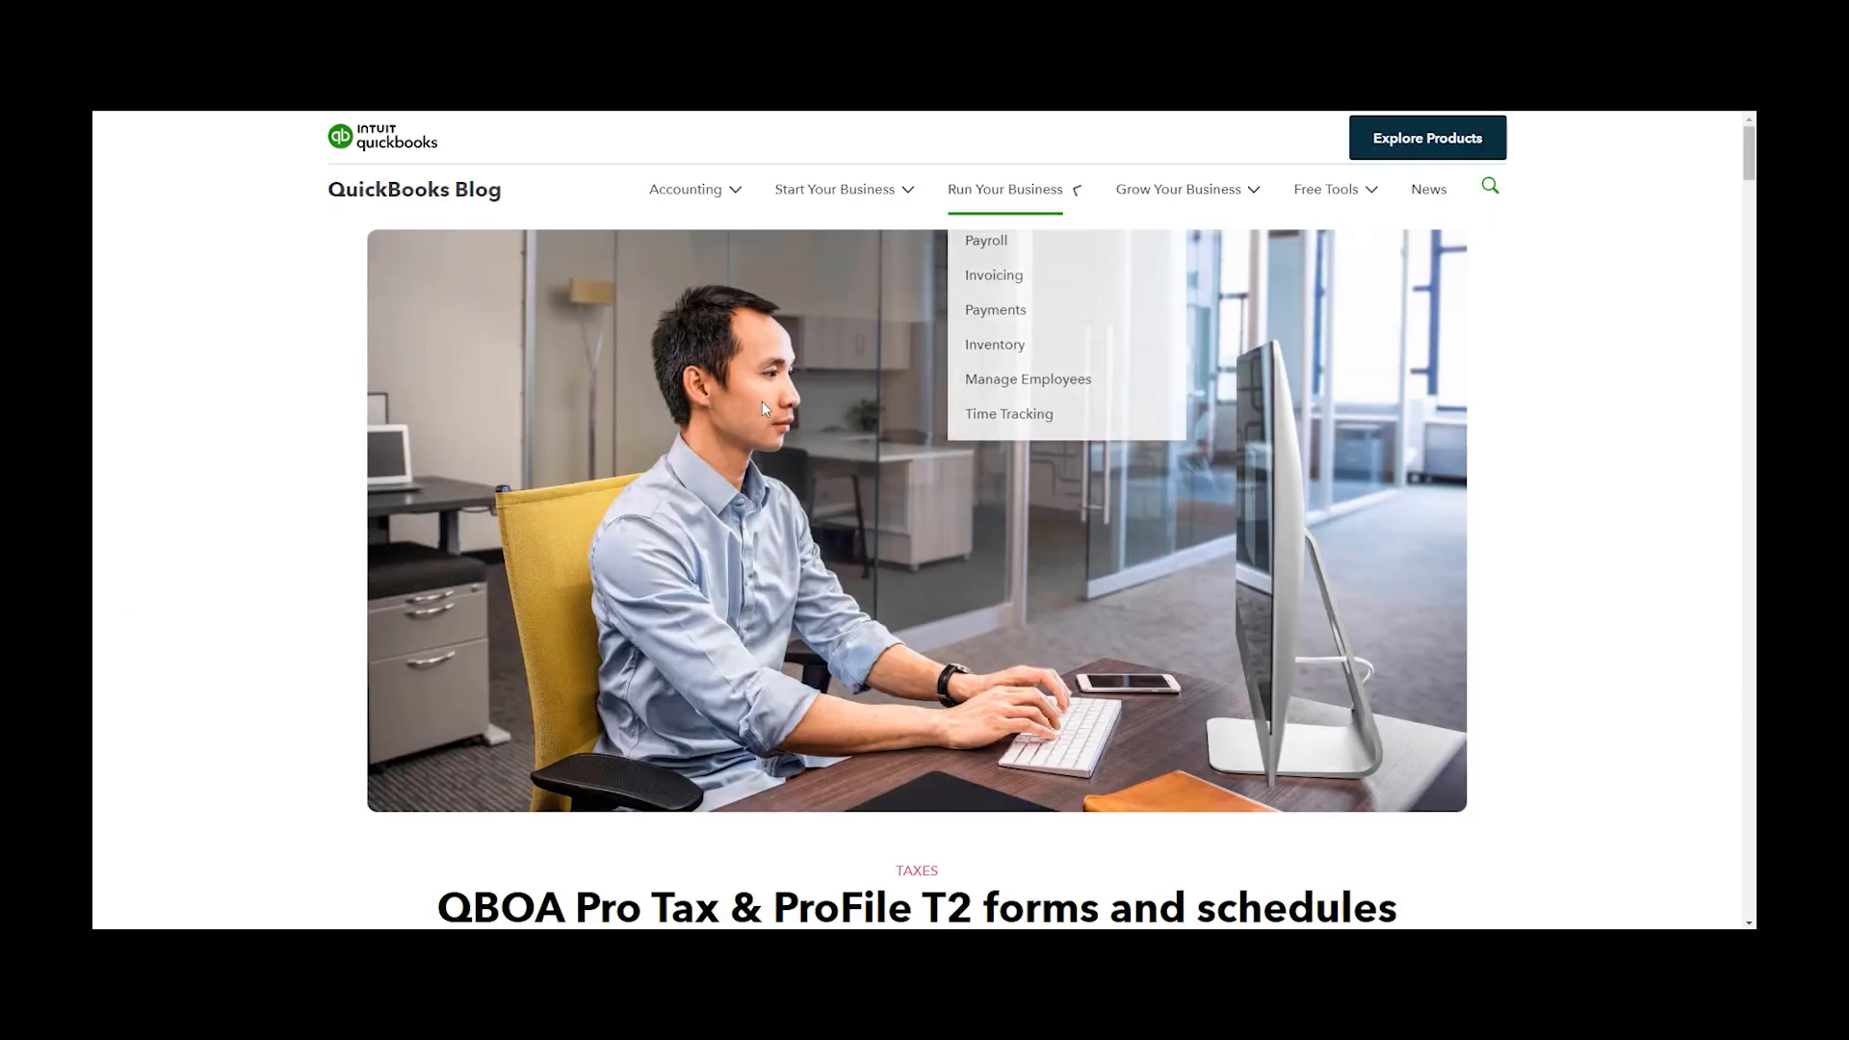
pyautogui.scroll(-8, 838, 337)
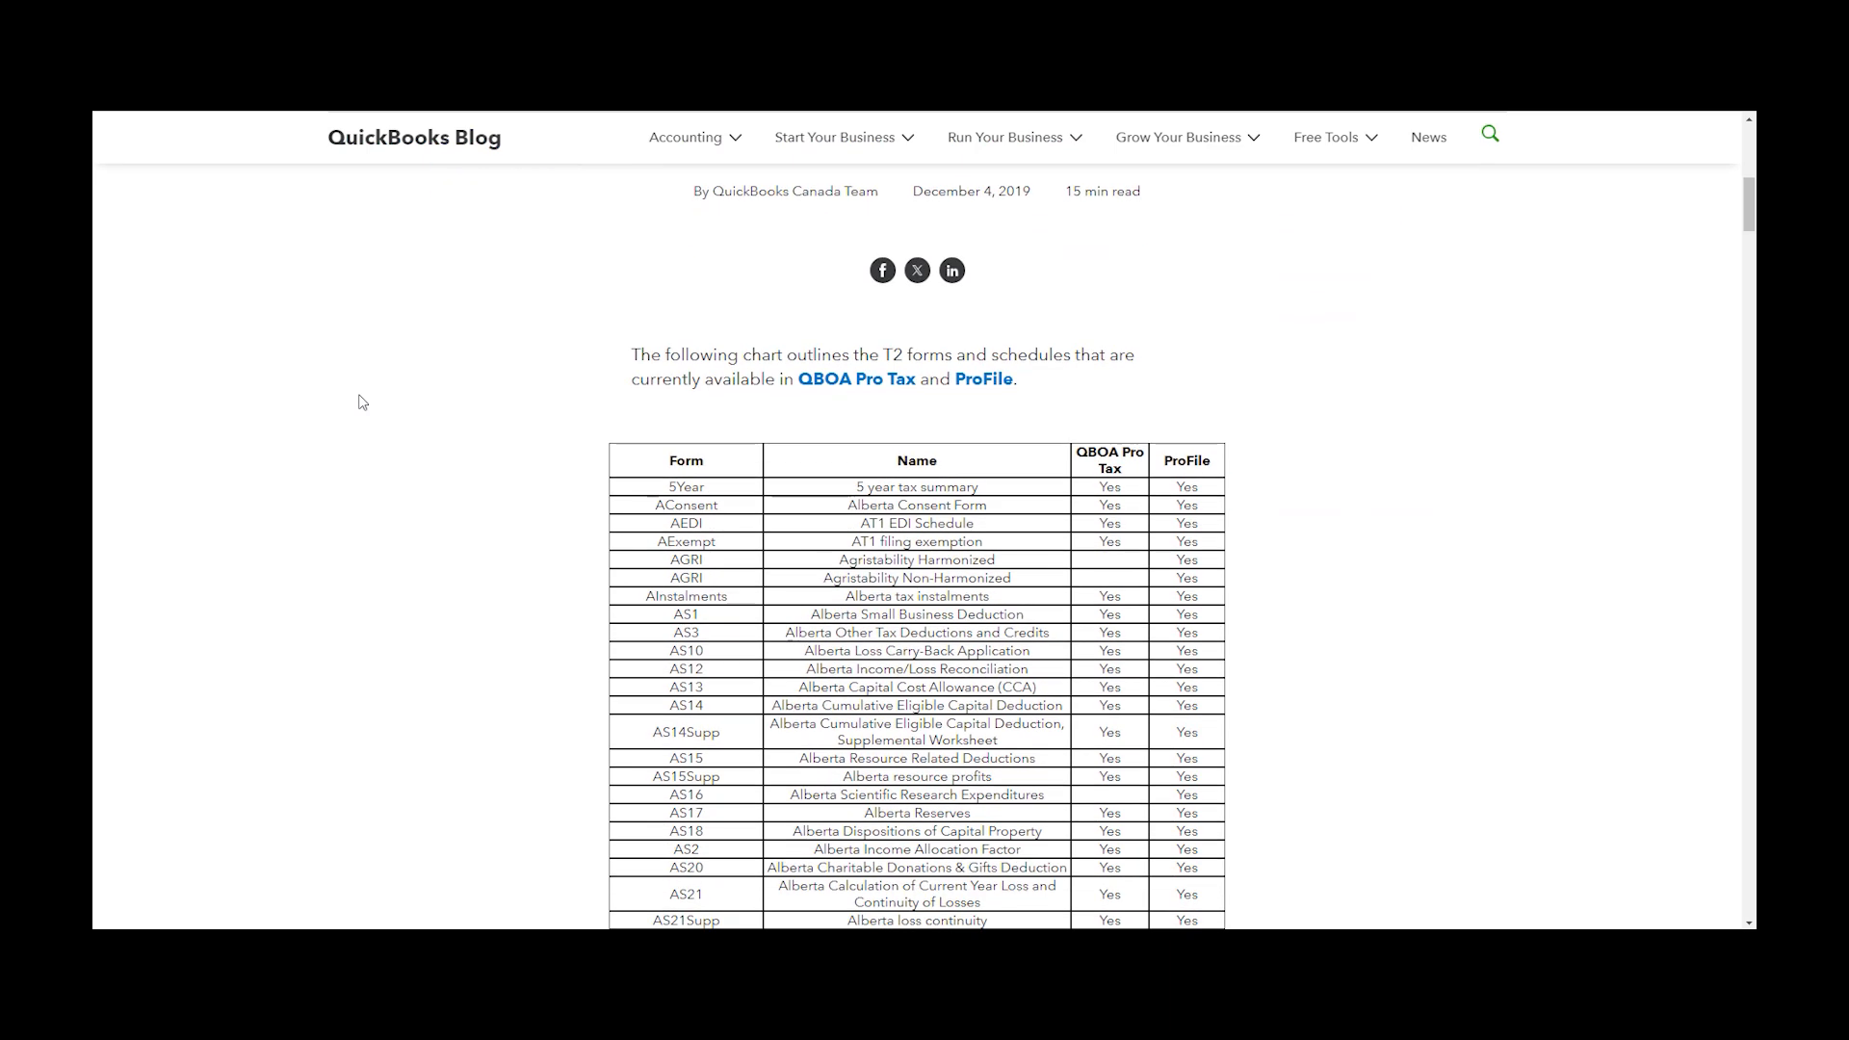
pyautogui.scroll(-2, 376, 401)
pyautogui.scroll(5, 381, 409)
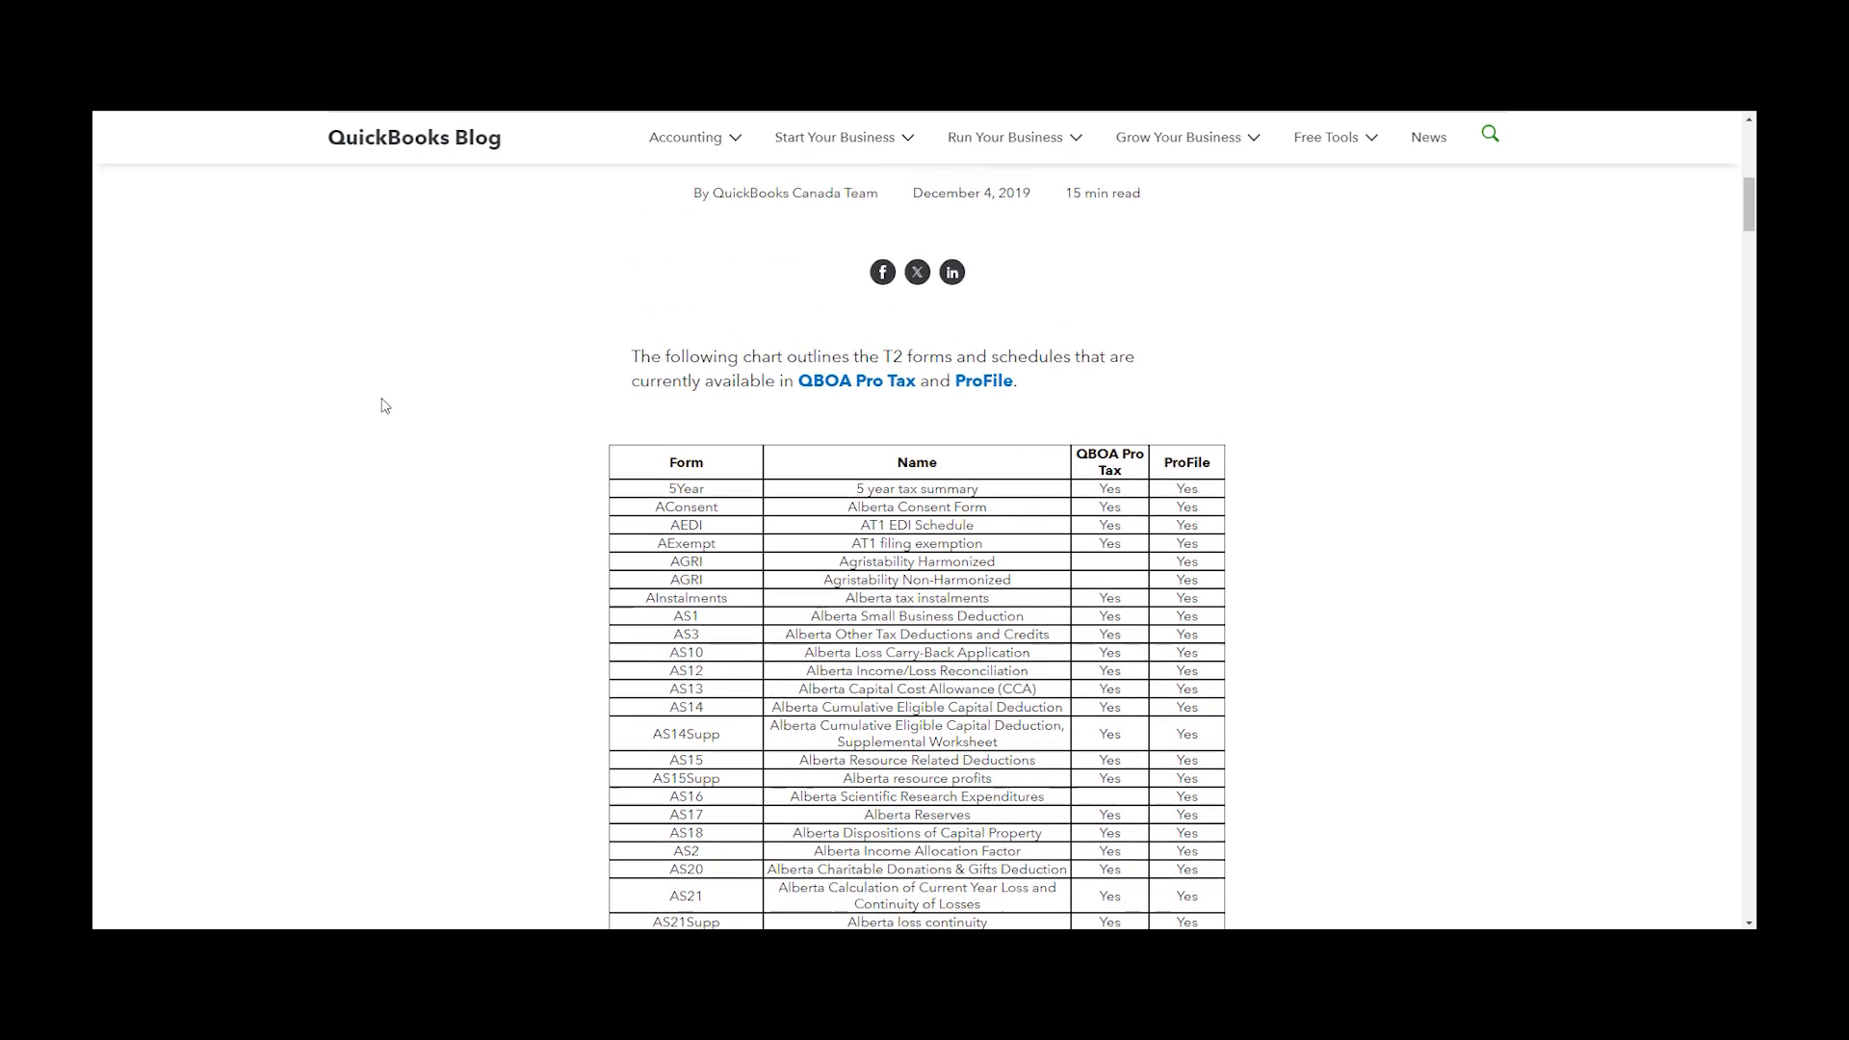
pyautogui.scroll(-1, 384, 416)
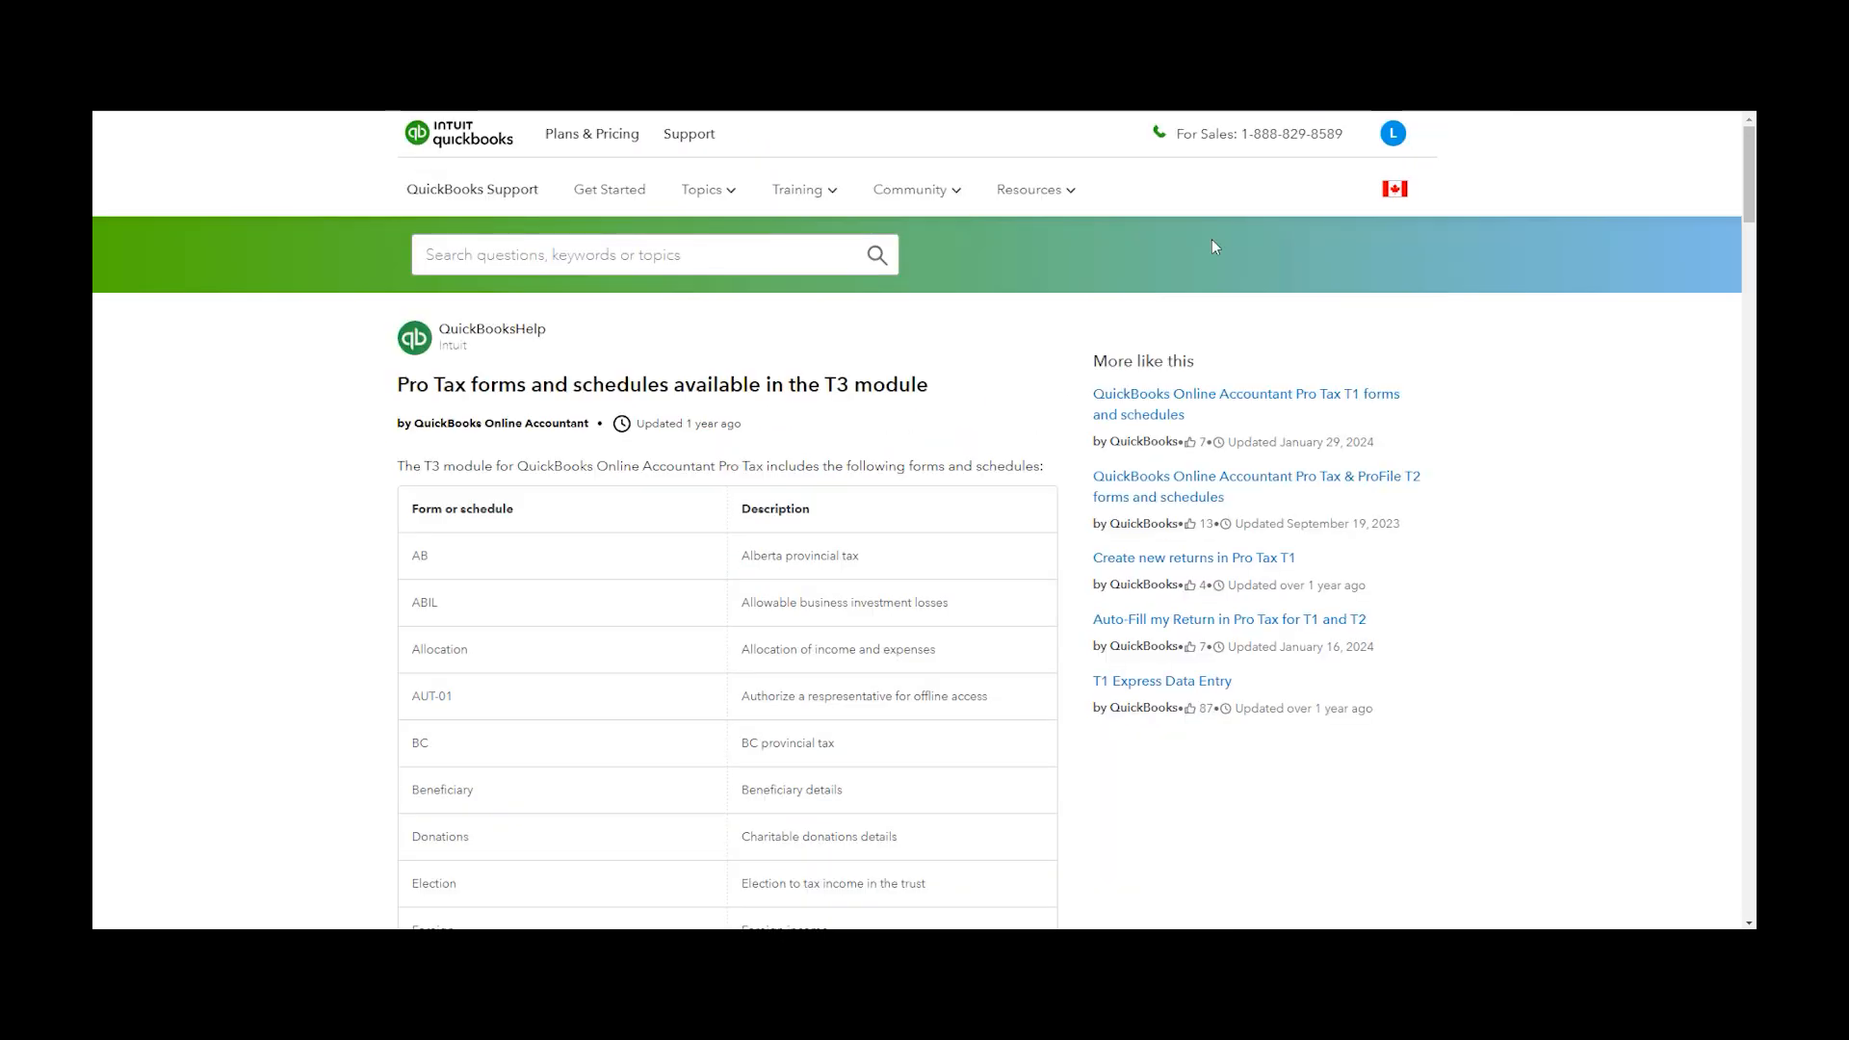
# Scroll through the list of Pro Tax forms and schedules available in the T3 module
pyautogui.scroll(-12, 369, 409)
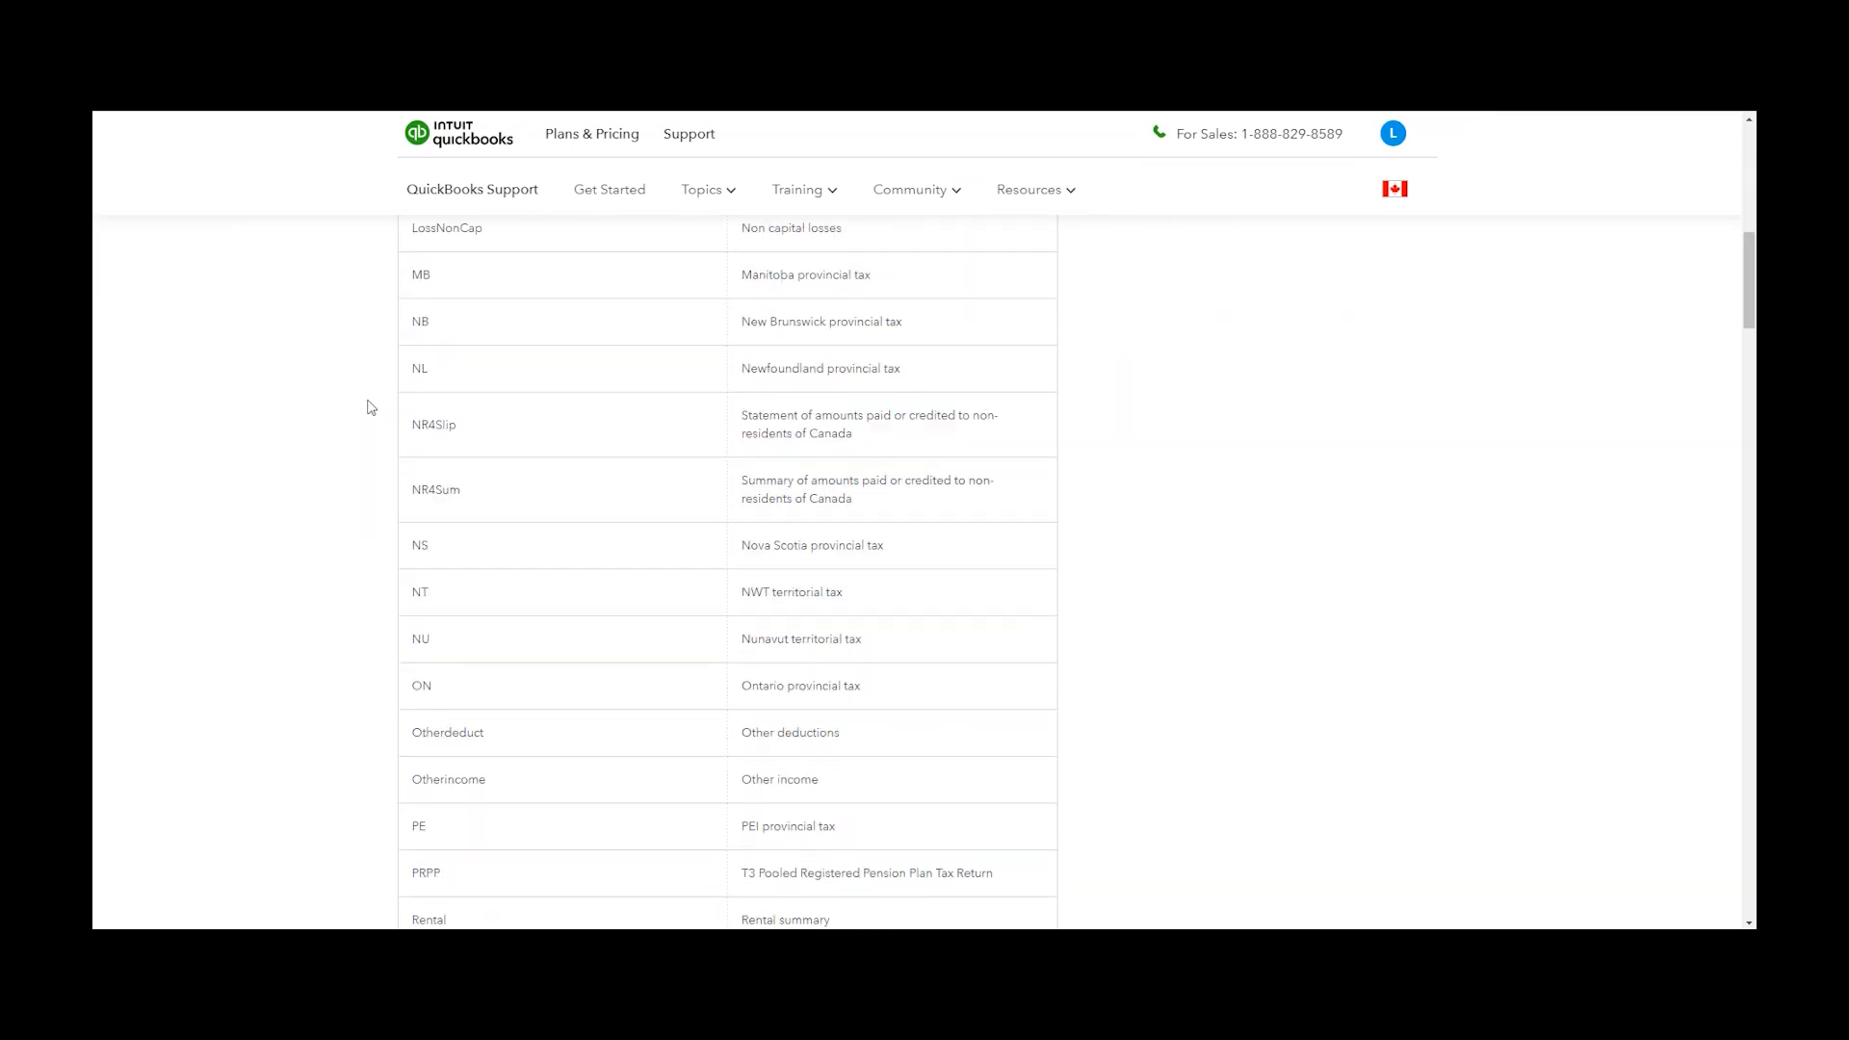
pyautogui.scroll(-8, 369, 407)
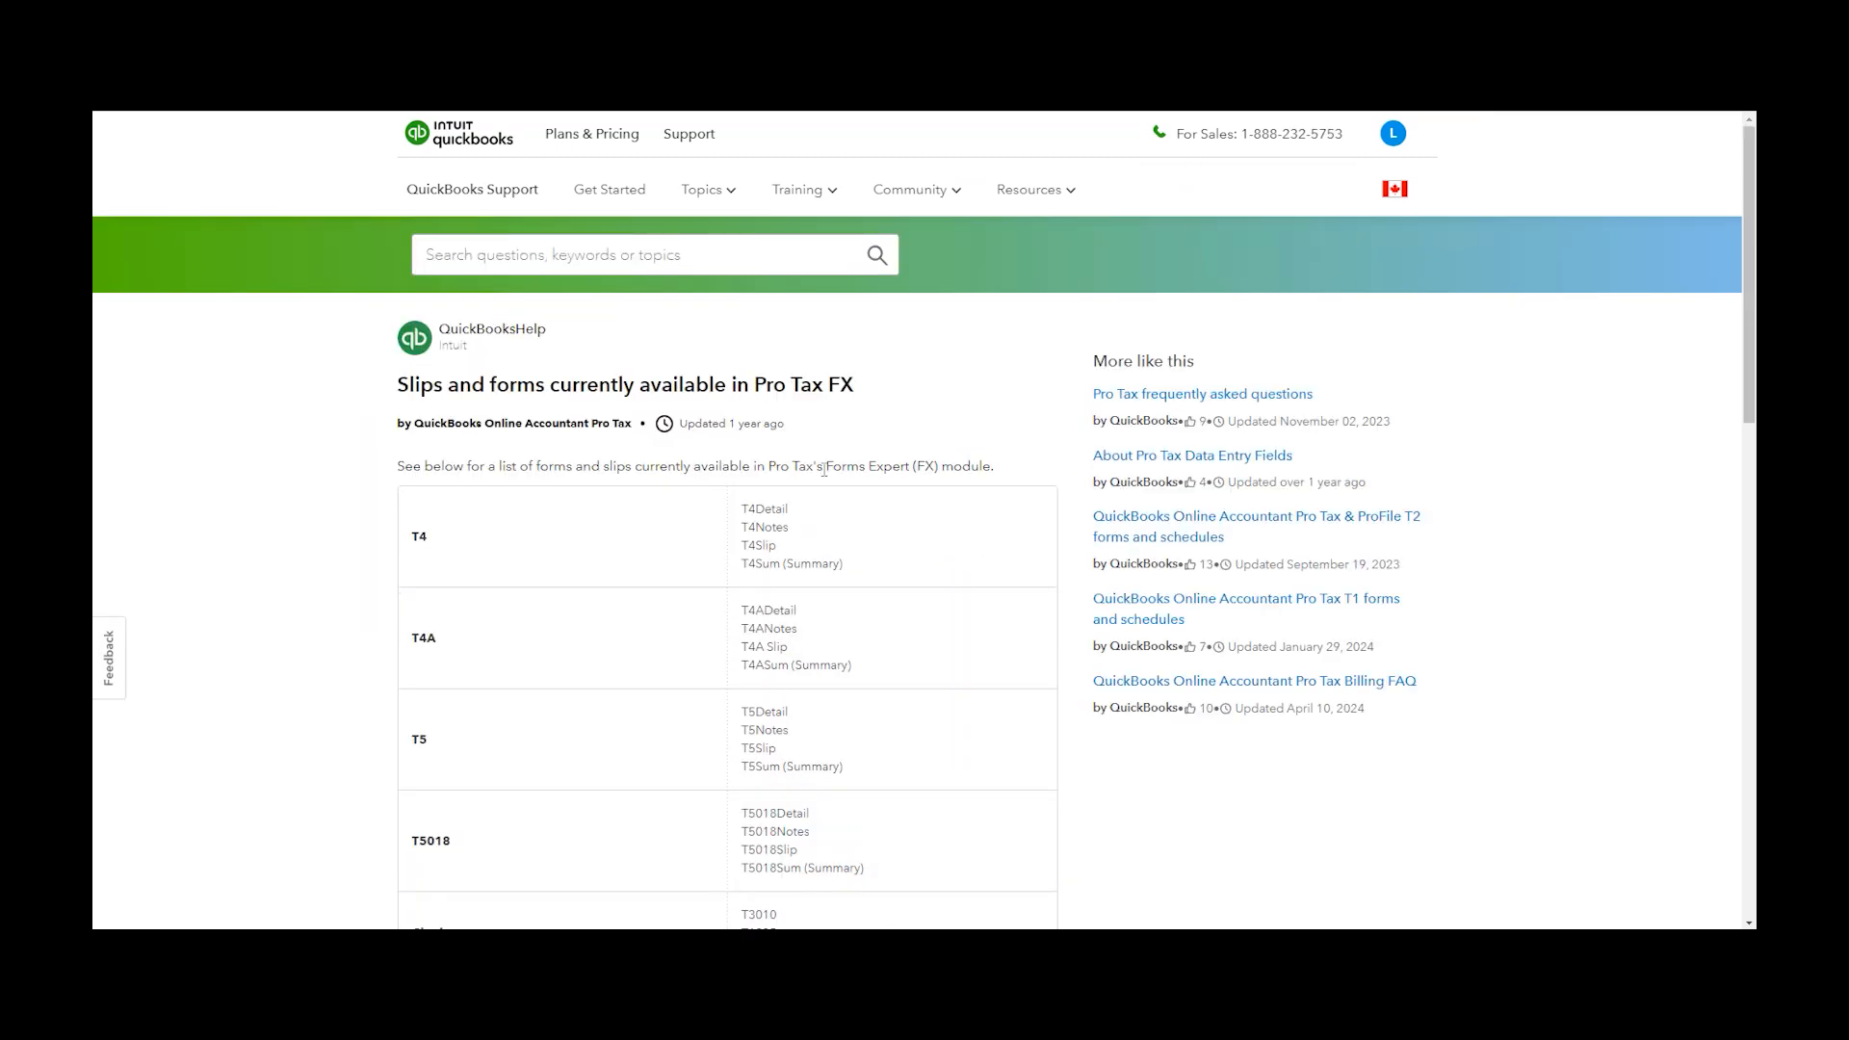
pyautogui.scroll(-15, 397, 436)
pyautogui.scroll(-2, 397, 438)
pyautogui.scroll(2, 403, 444)
pyautogui.scroll(3, 381, 477)
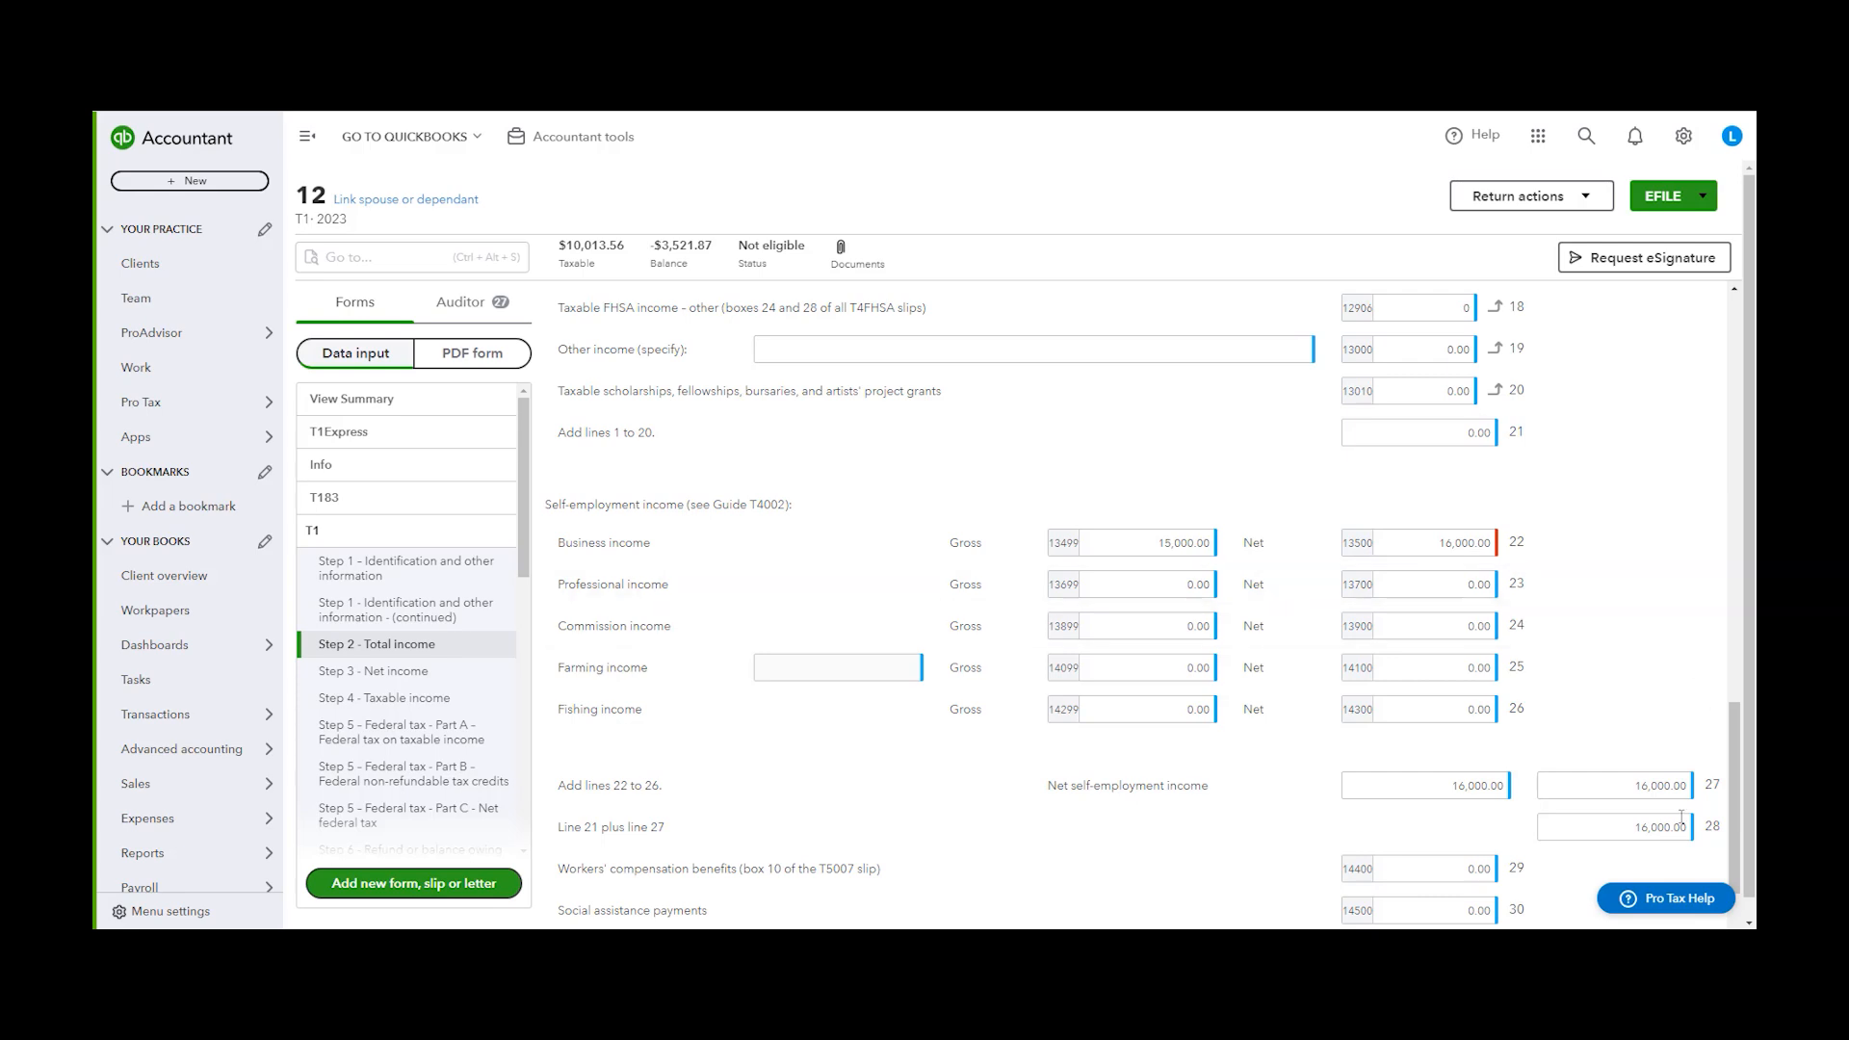
# Open Pro Tax Help from within a return and choose a support option from the help menu
pyautogui.click(1674, 902)
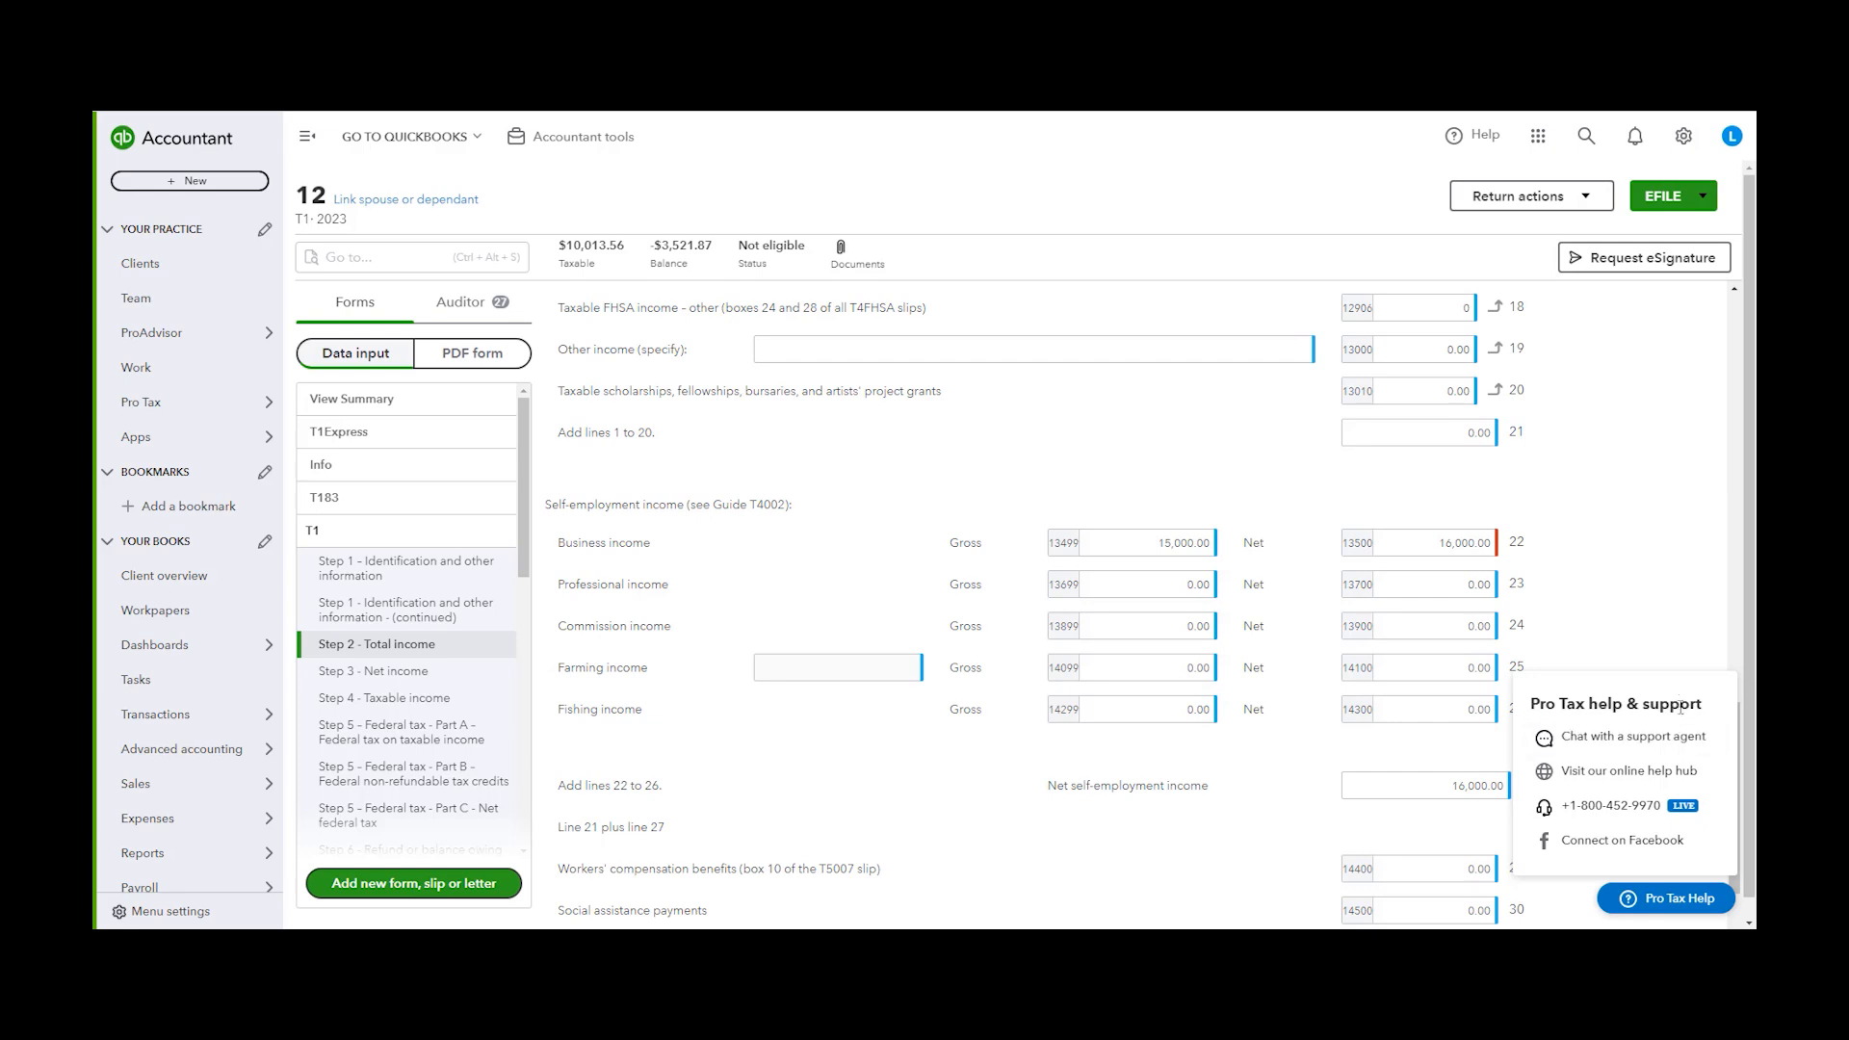
pyautogui.click(1643, 749)
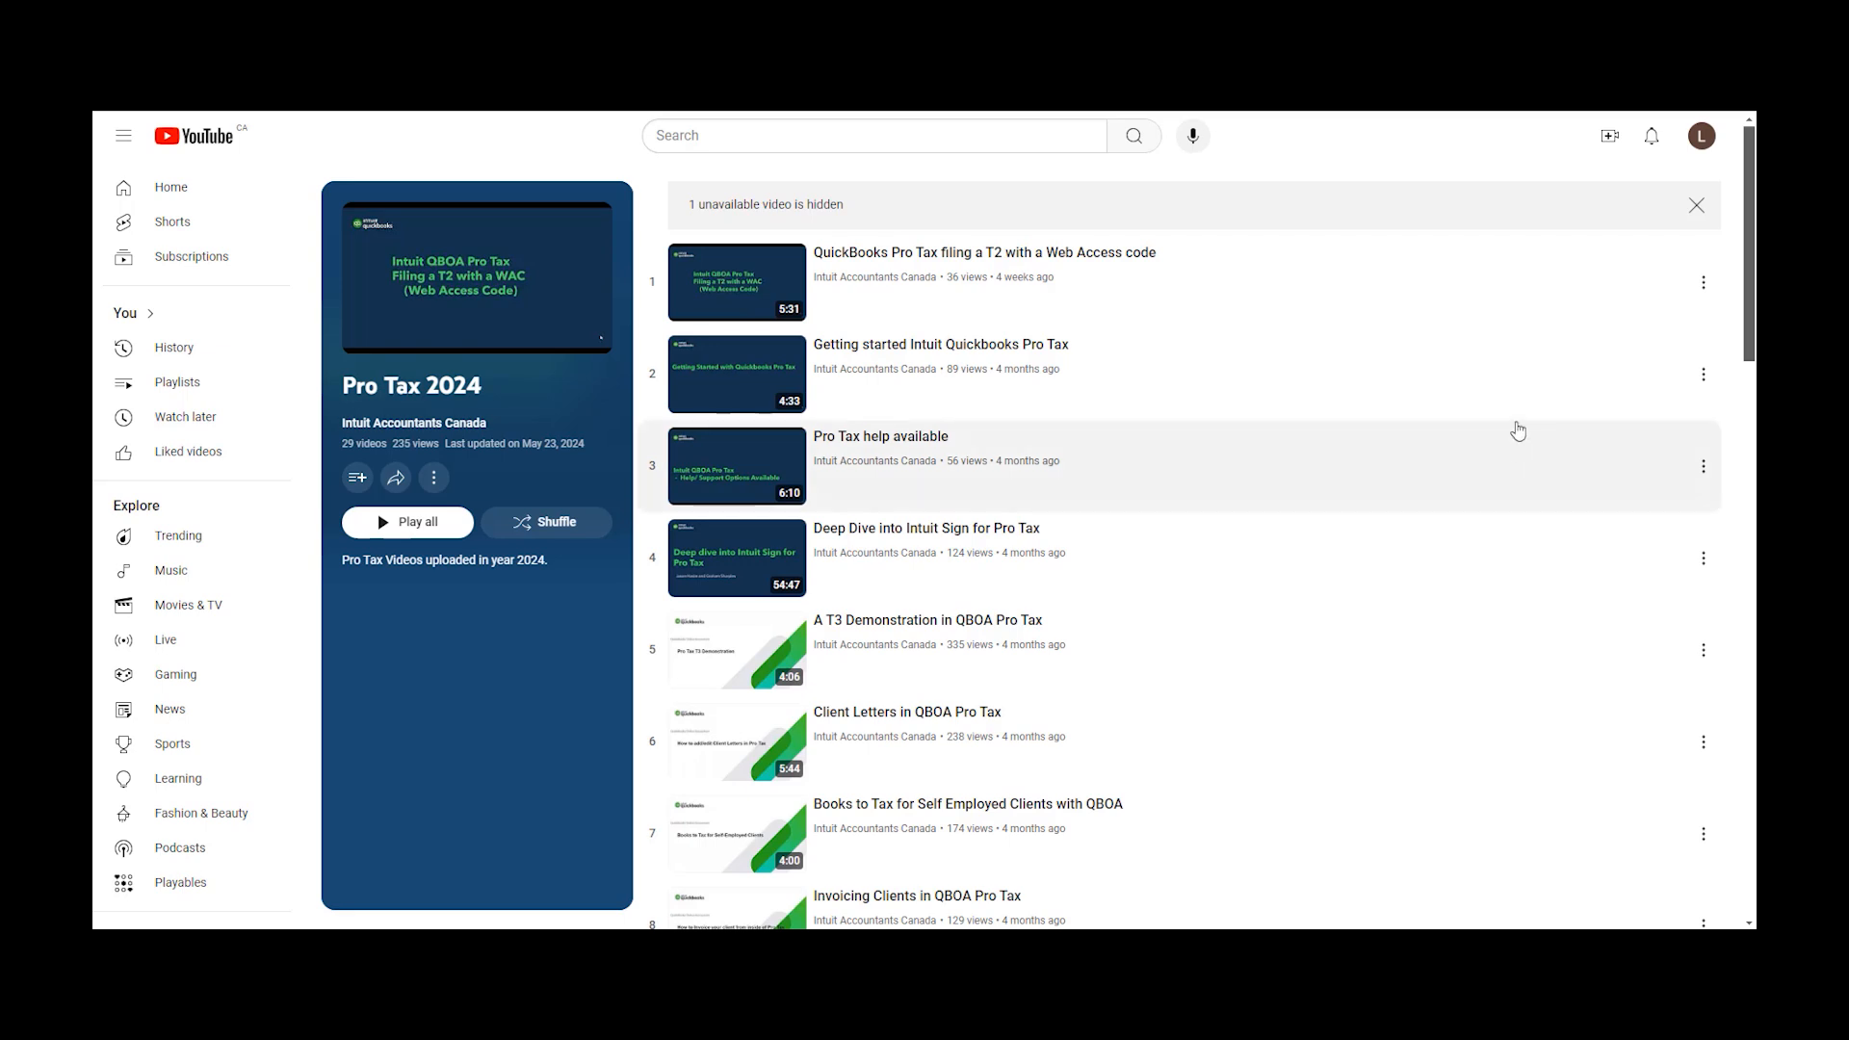
# Browse the Pro Tax 2024 video playlist to the end and back to the top
pyautogui.scroll(-5, 1395, 372)
pyautogui.moveTo(1748, 289); pyautogui.dragTo(1748, 746)
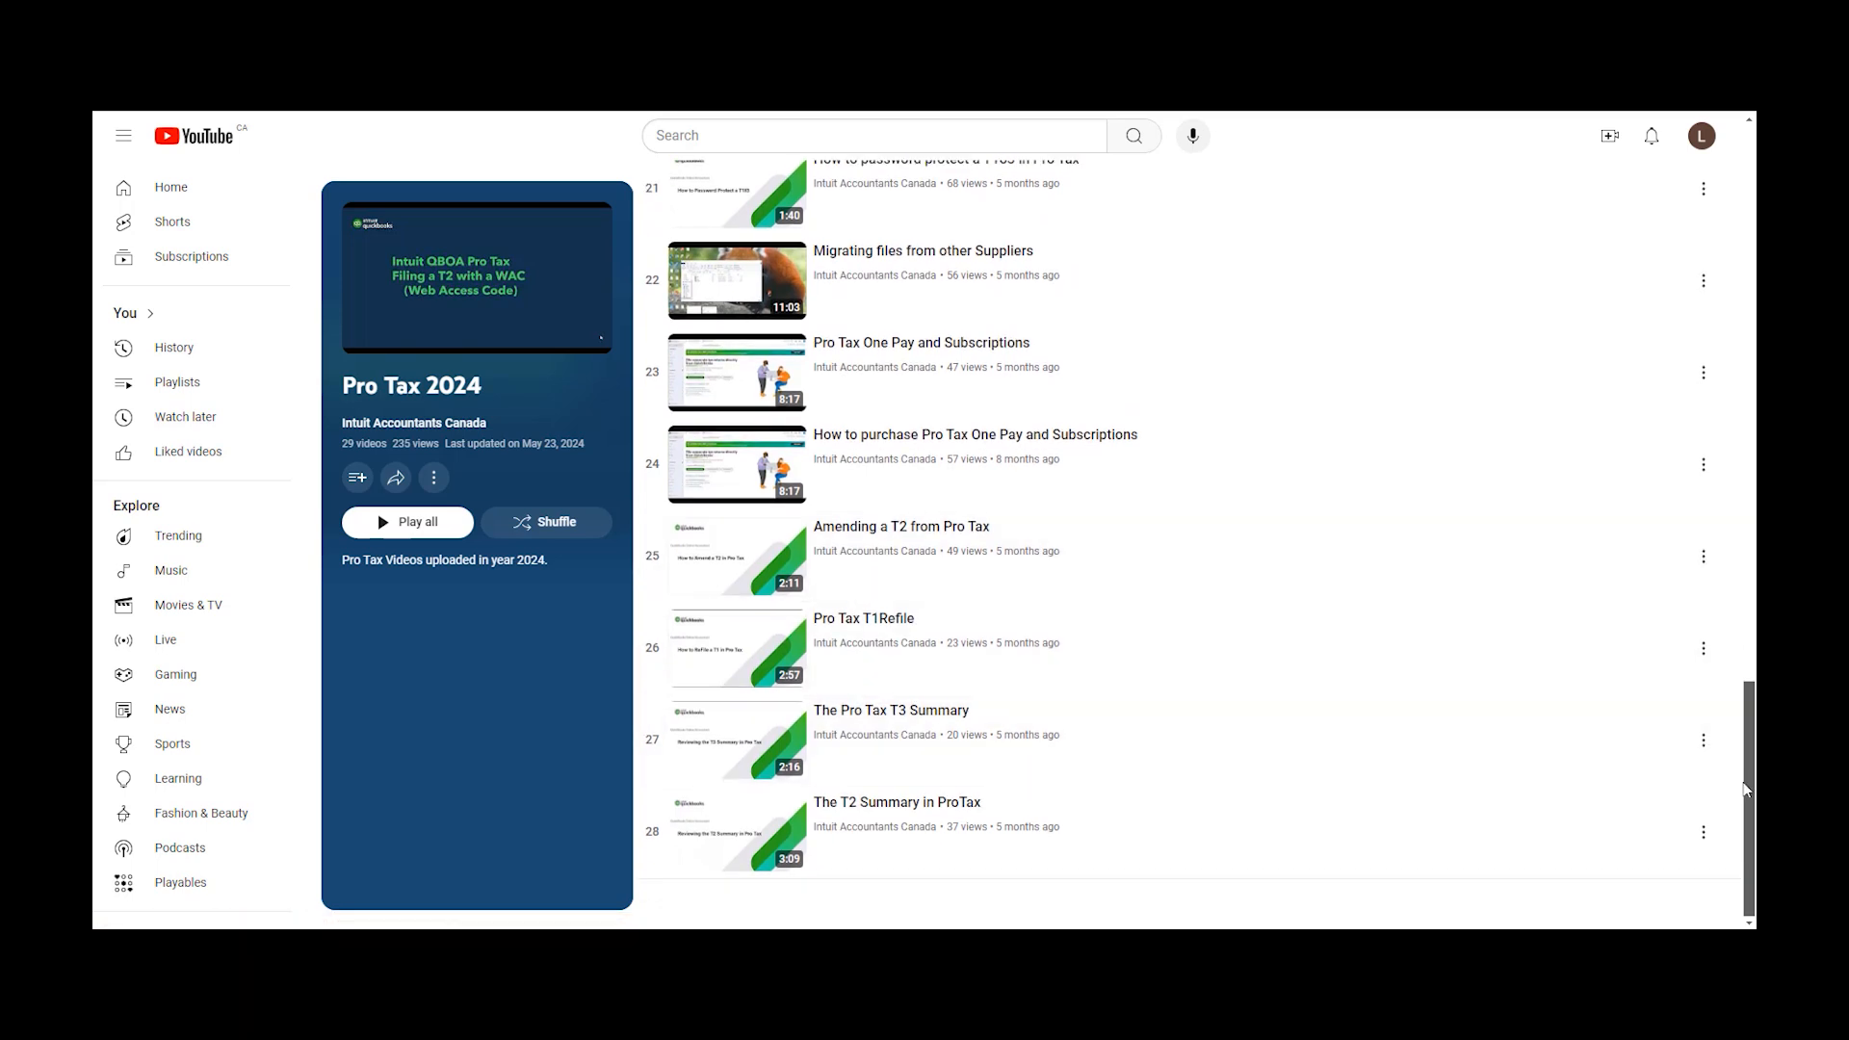
pyautogui.moveTo(1746, 791); pyautogui.dragTo(1727, 192)
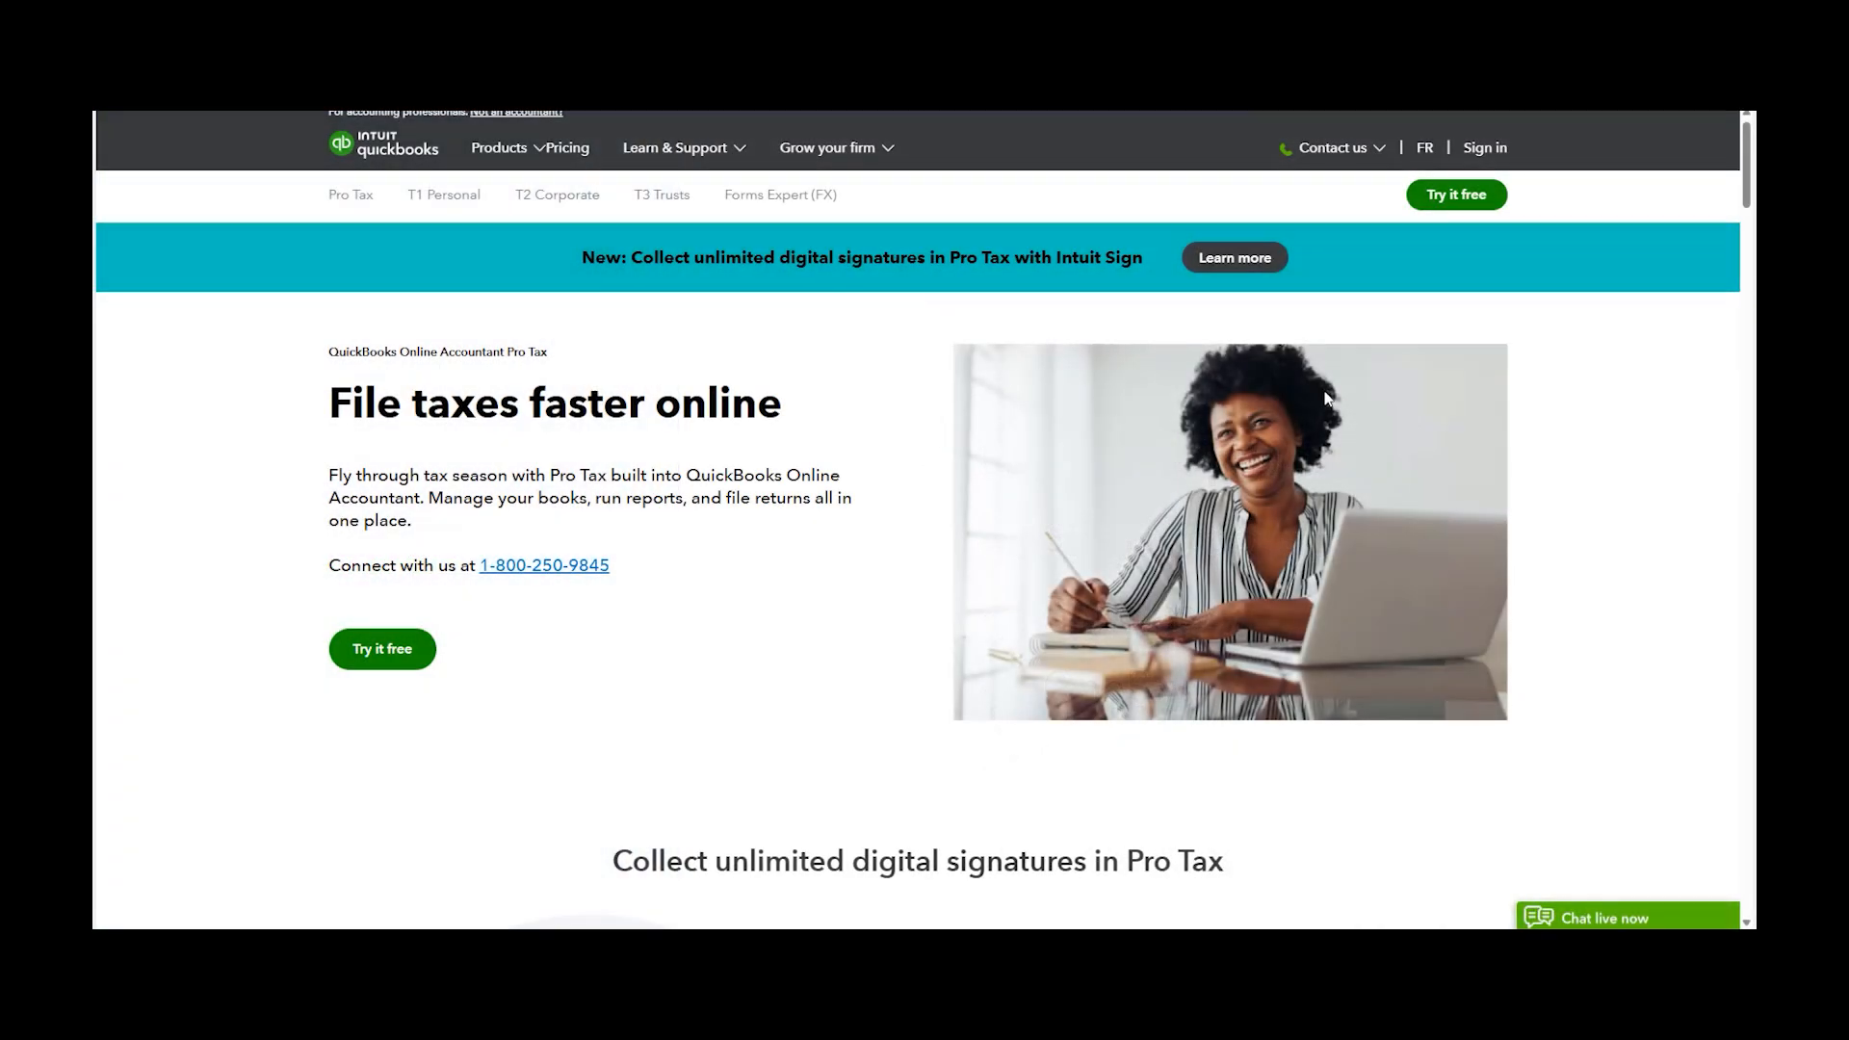
# Review the Pro Tax product page's pricing for modules, bundles and the suite
pyautogui.scroll(-15, 887, 478)
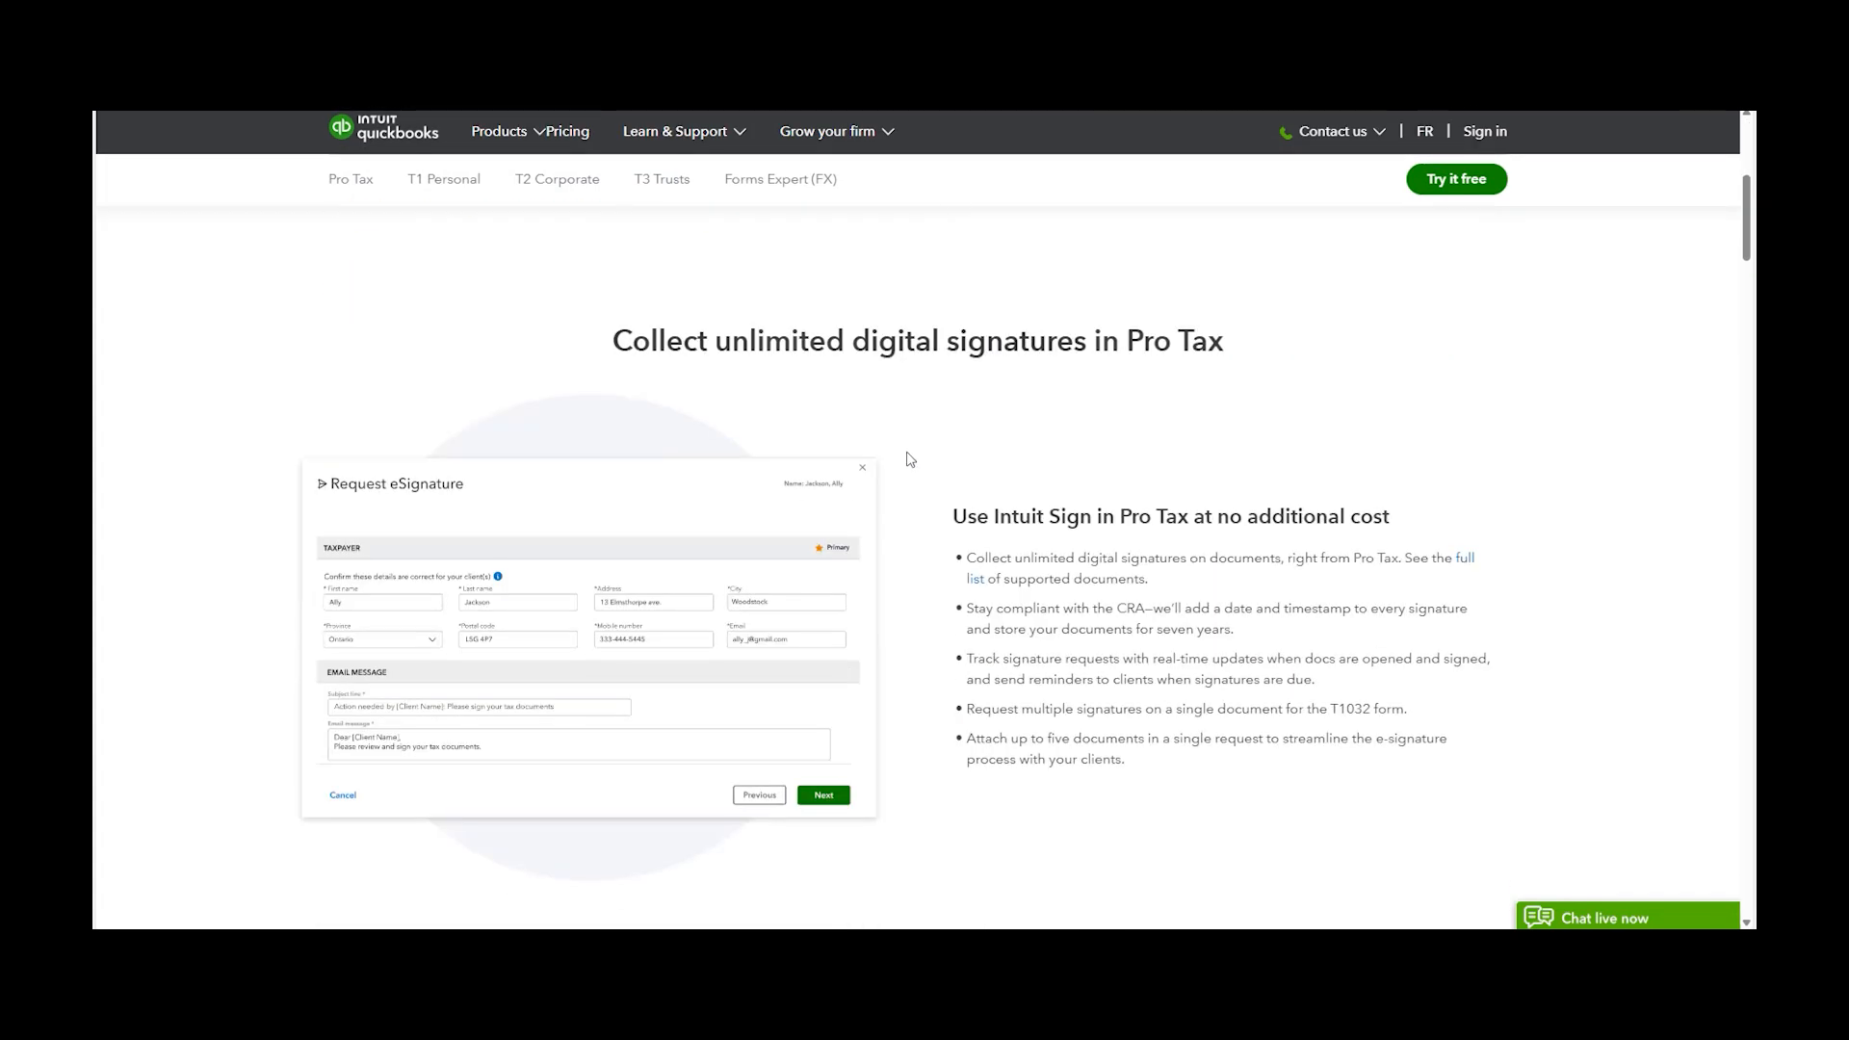
pyautogui.scroll(-8, 923, 479)
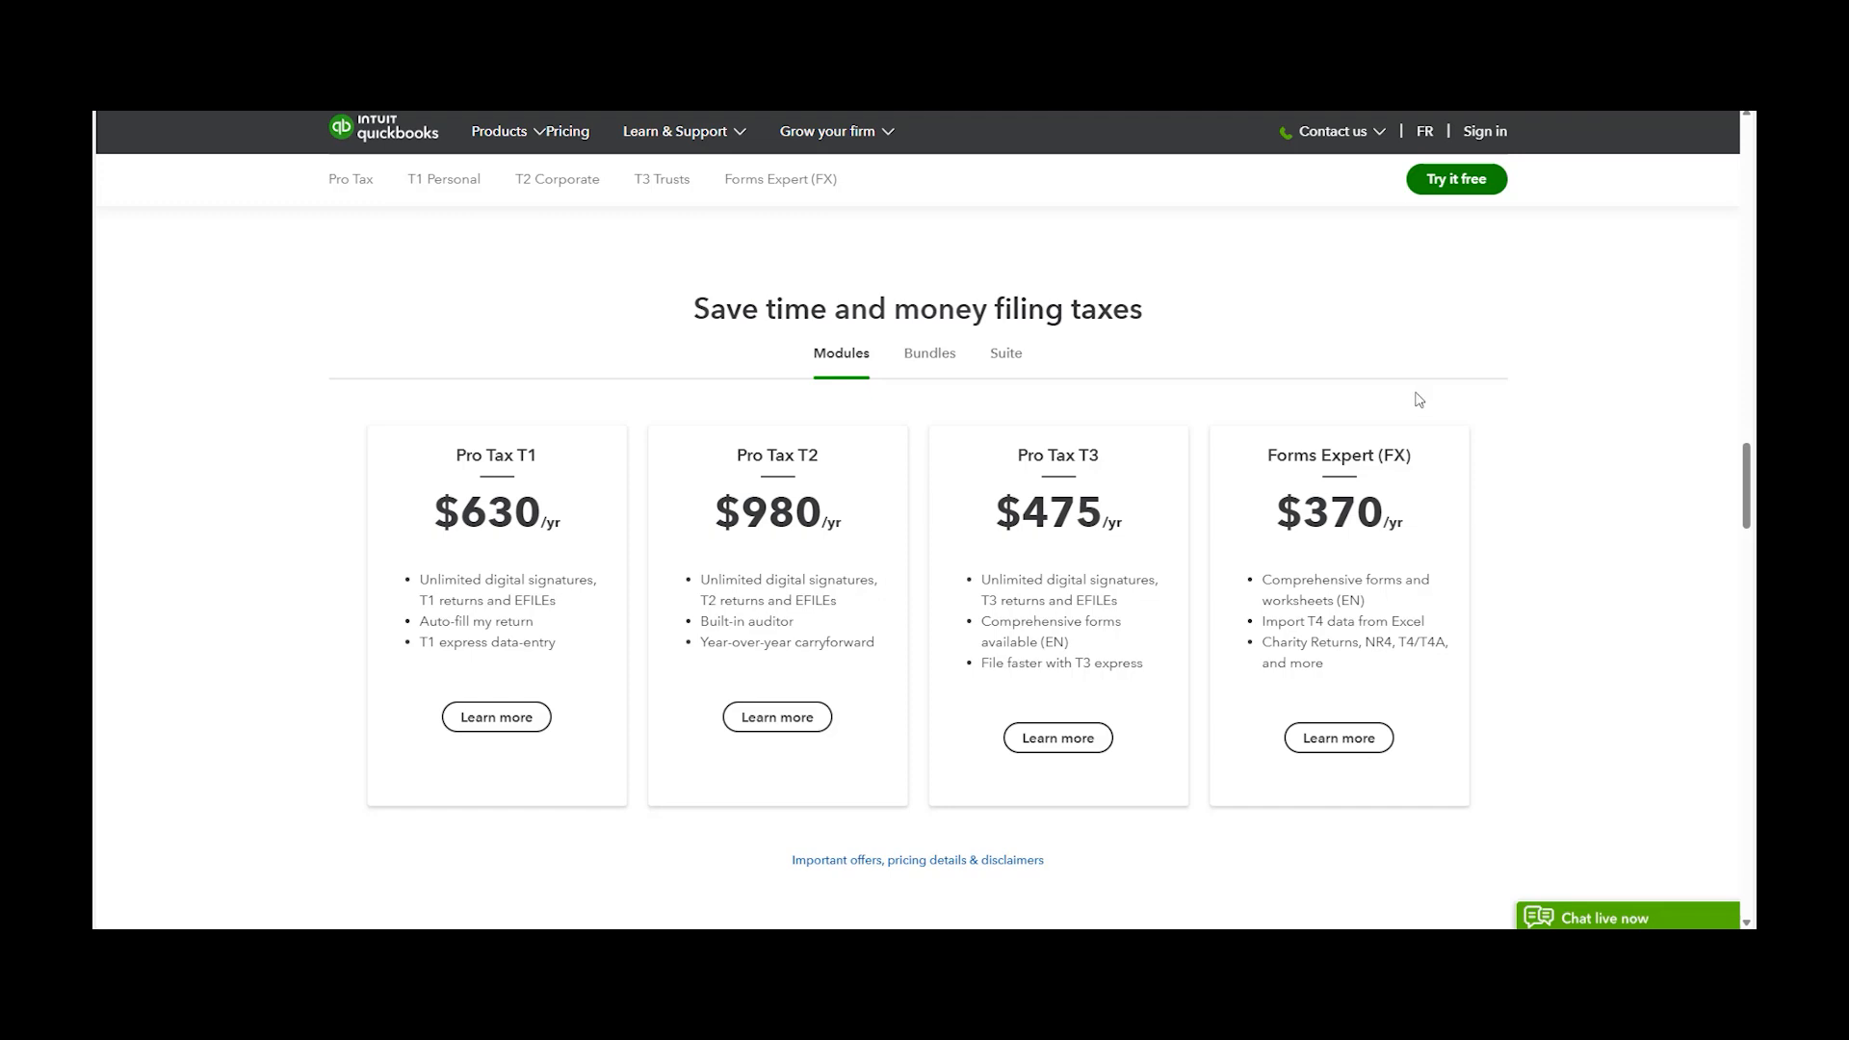
pyautogui.click(929, 356)
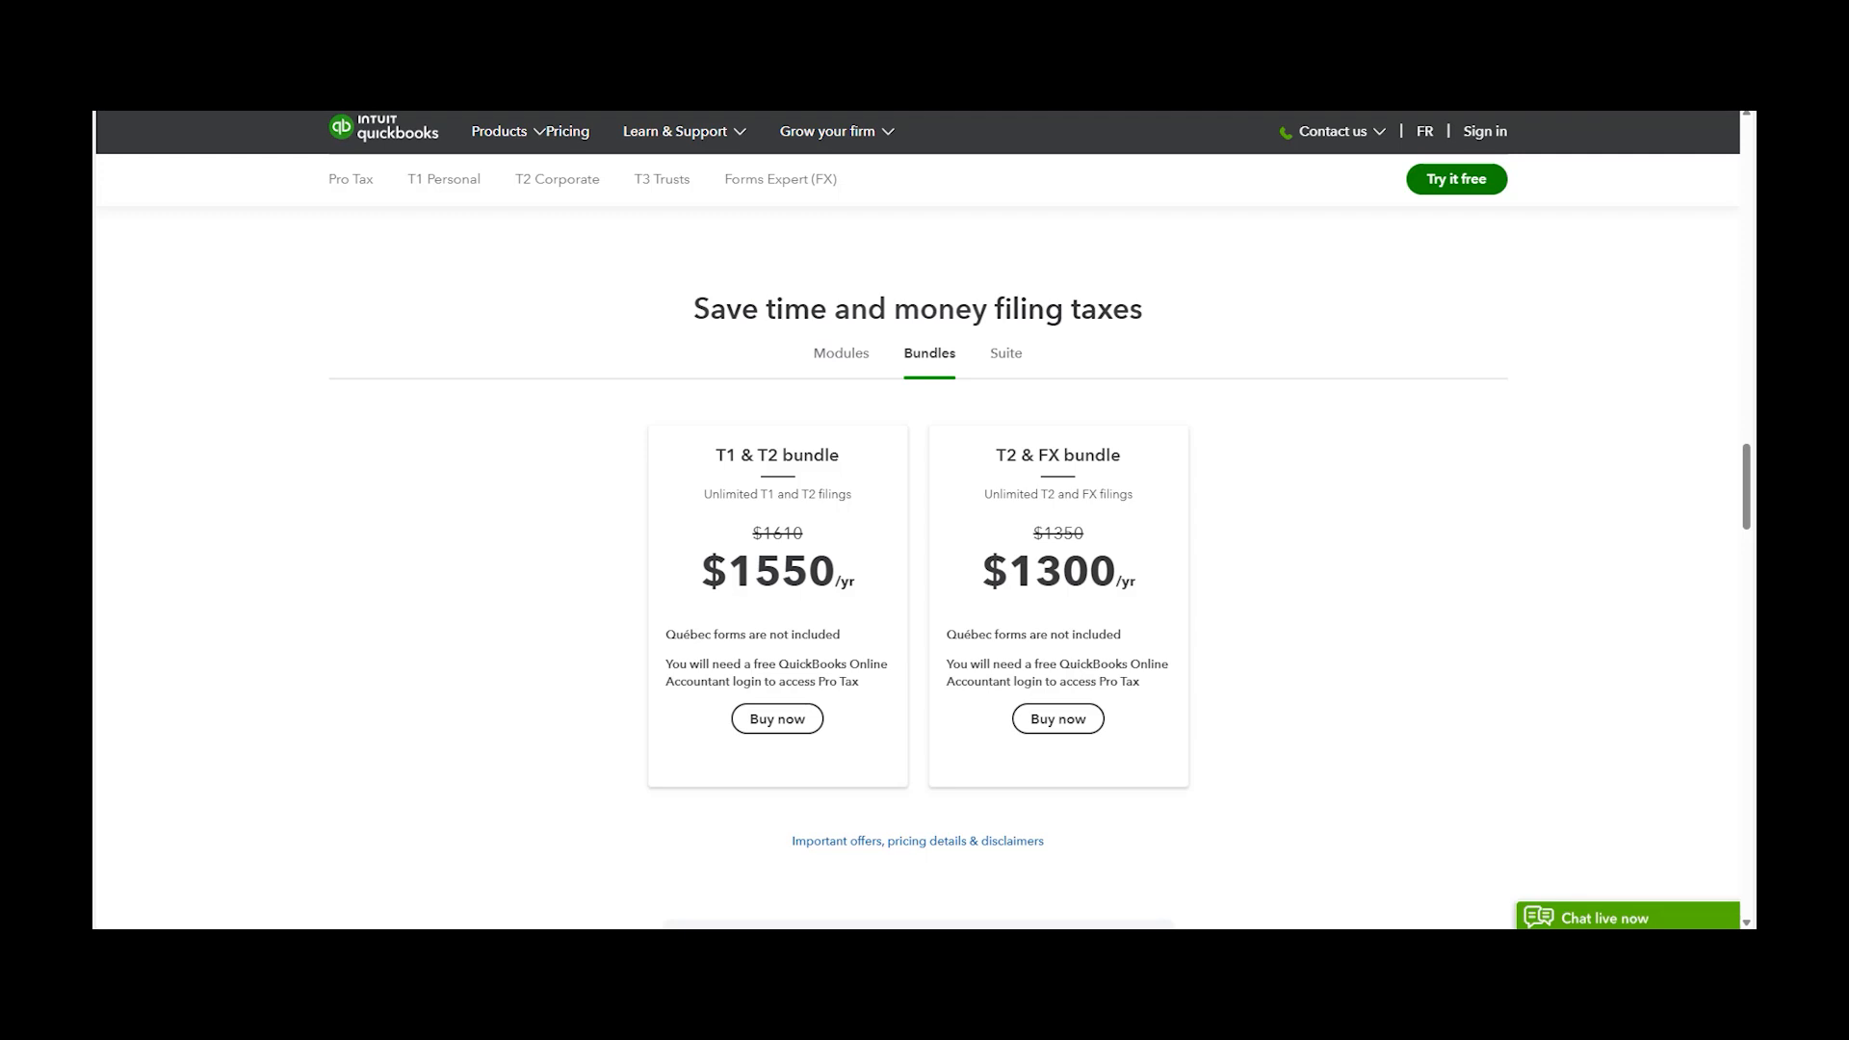
pyautogui.click(1007, 355)
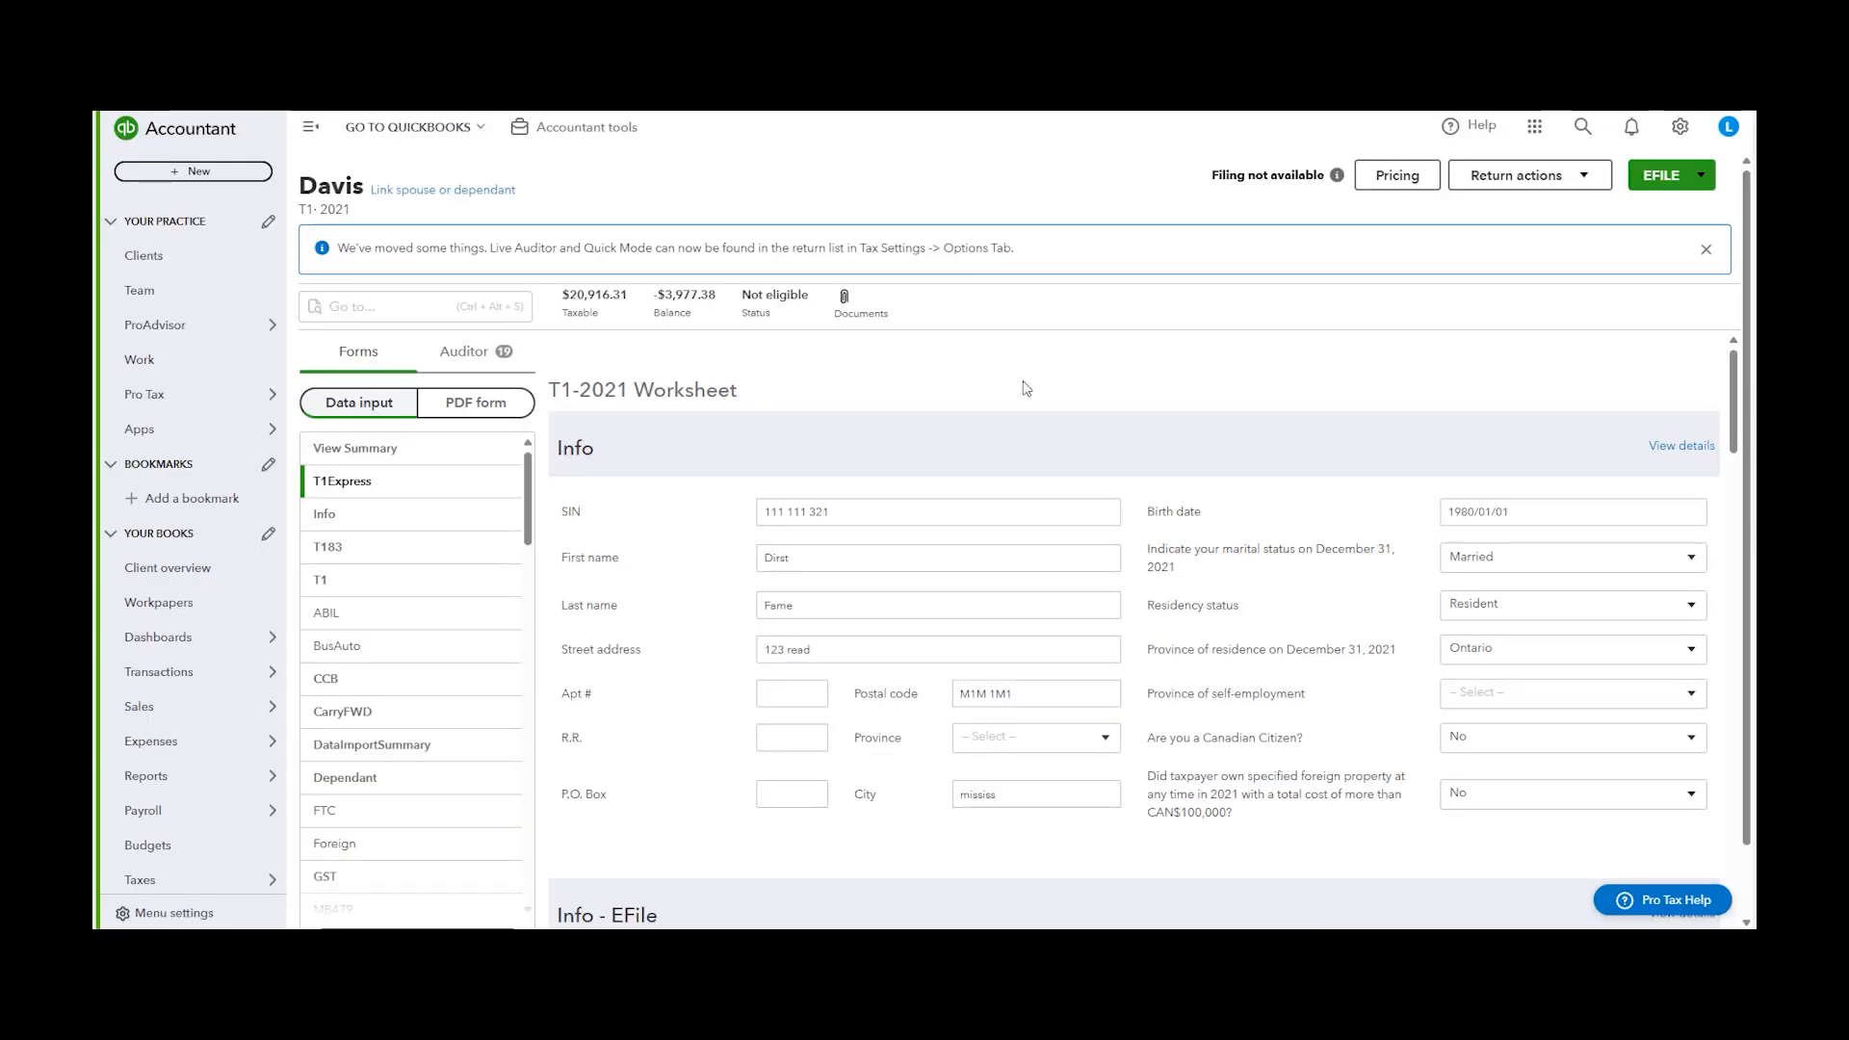
# Open a T2 return for Davis and view its Pro Tax plans and pricing, then close the pricing dialog
pyautogui.click(1408, 183)
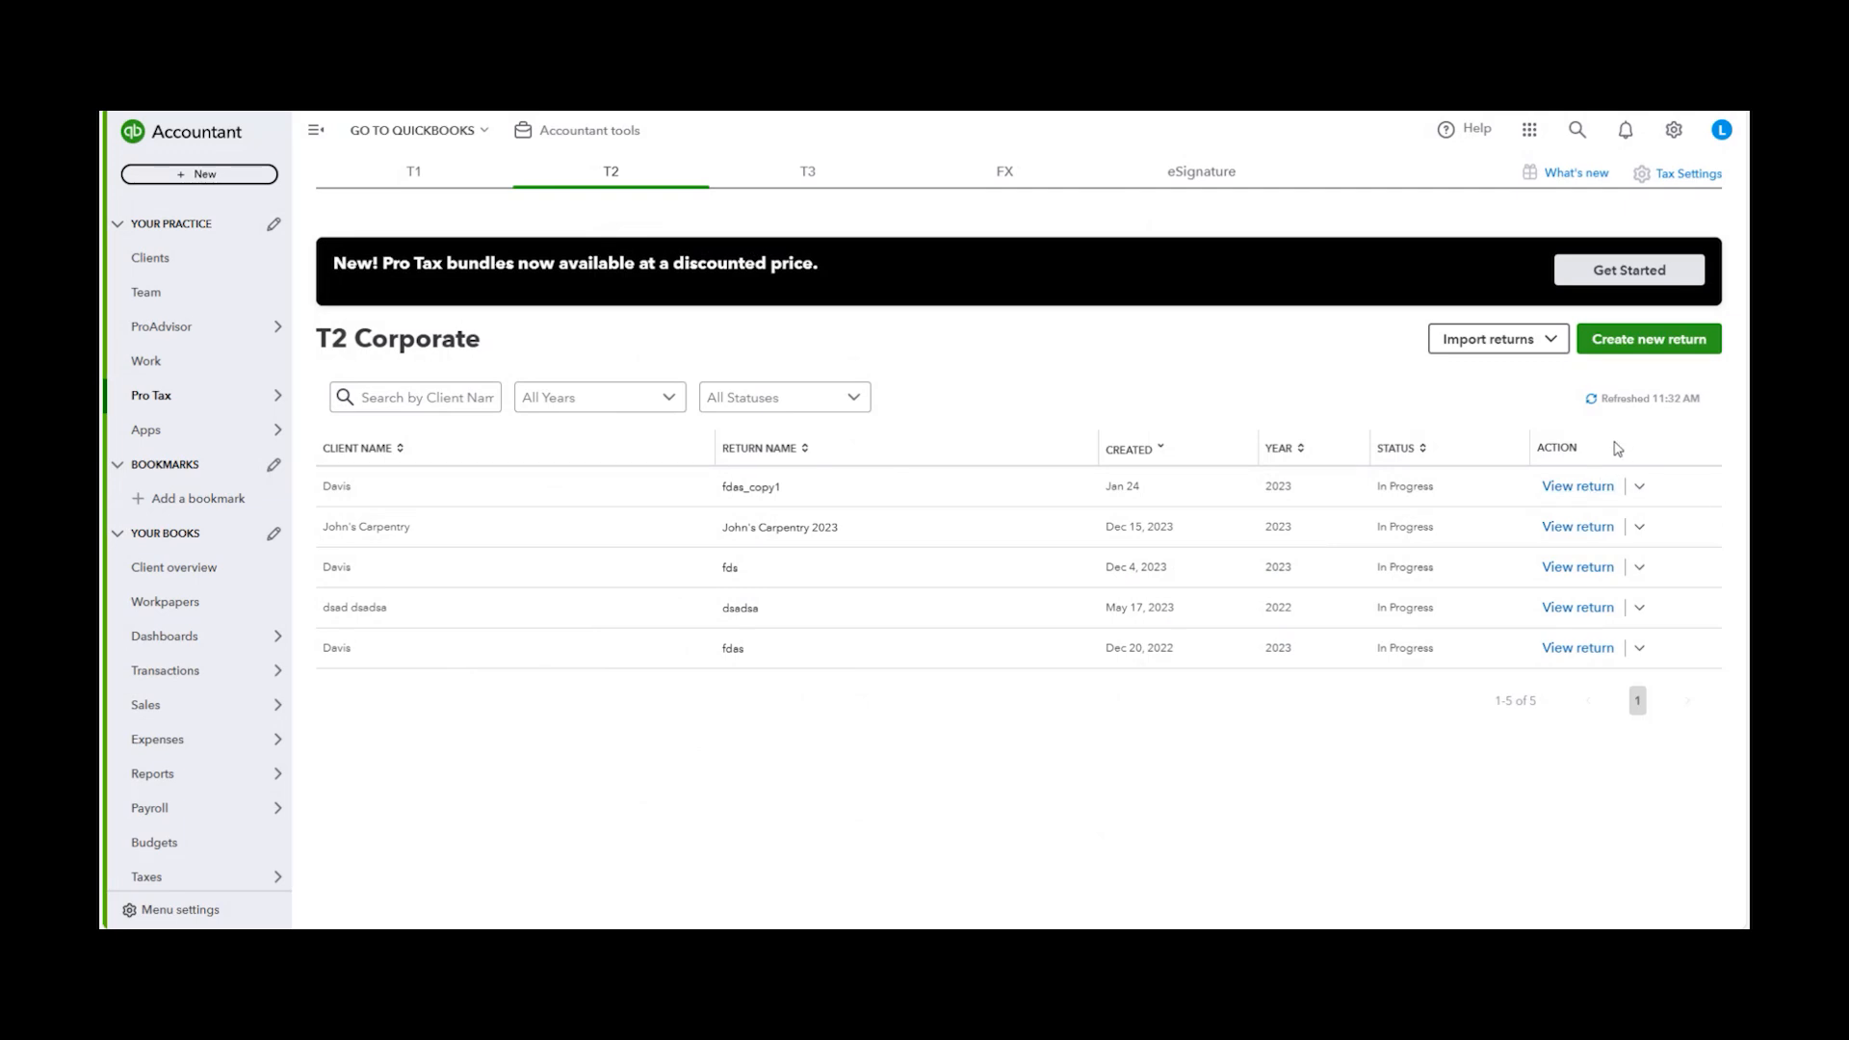
pyautogui.click(1584, 489)
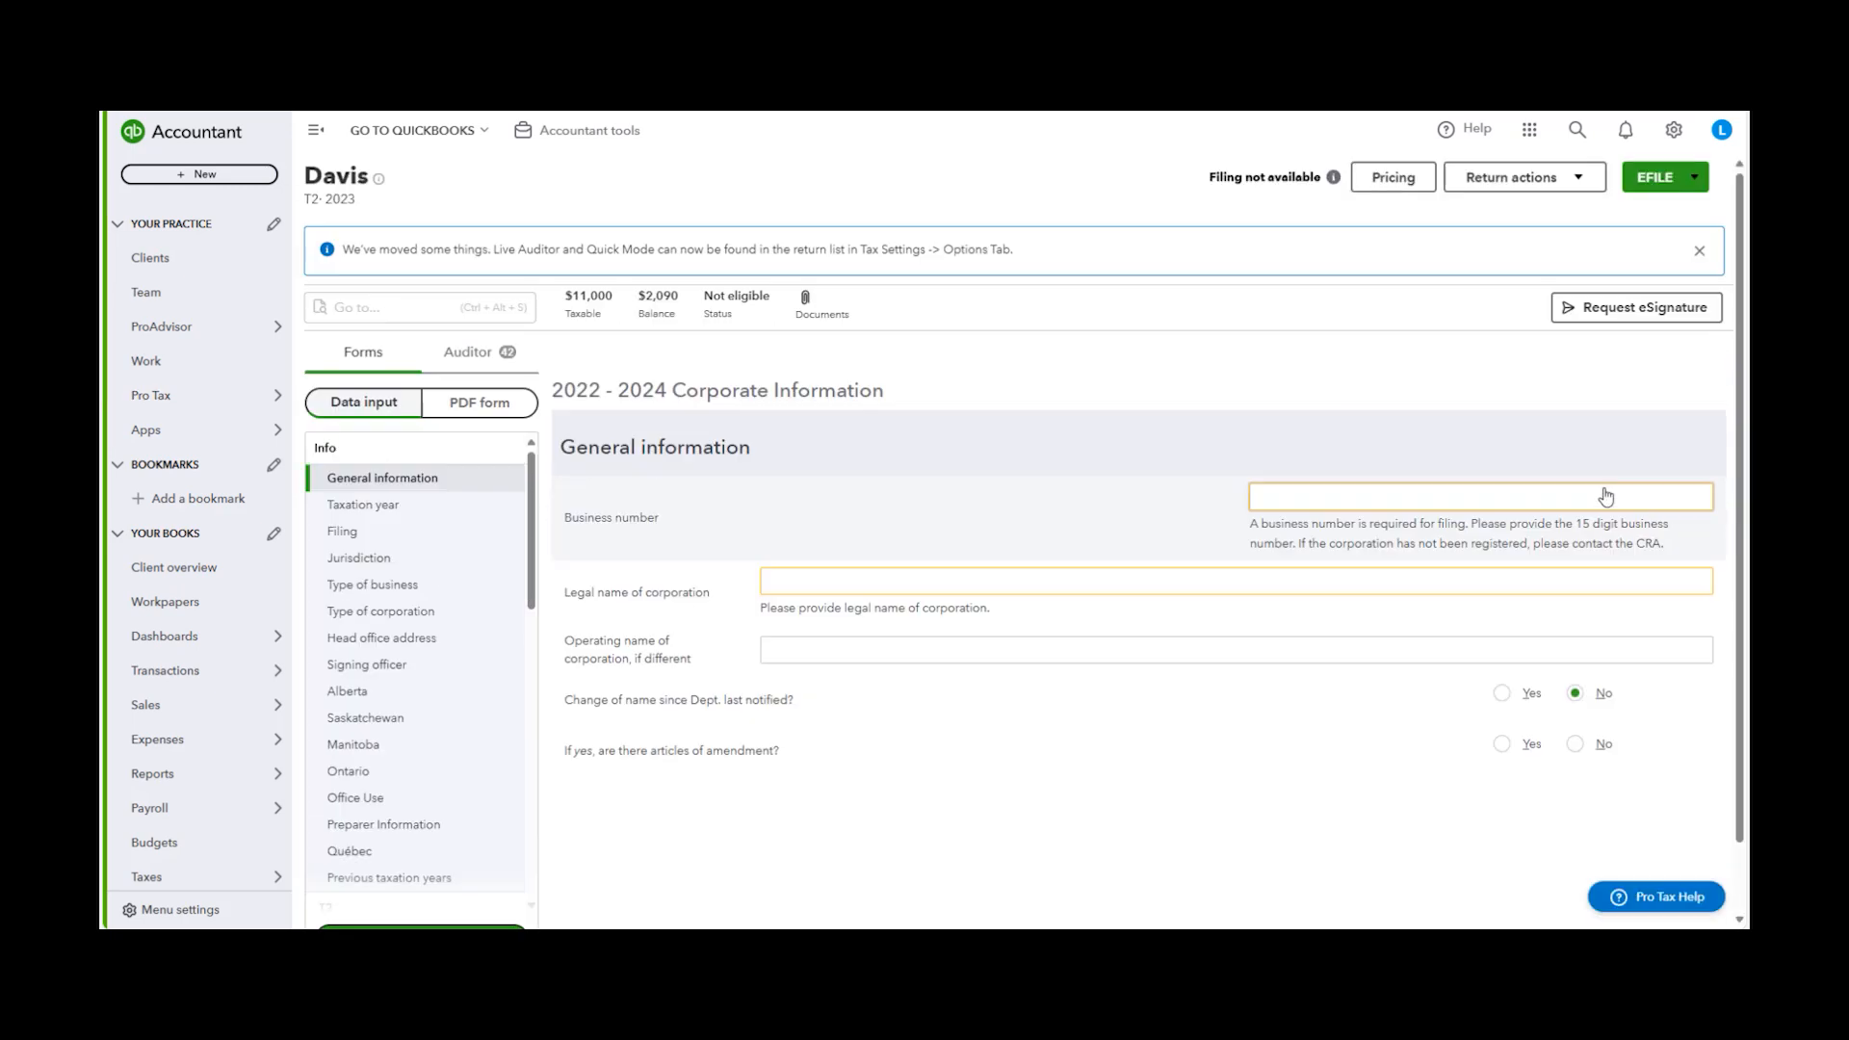
pyautogui.click(1420, 186)
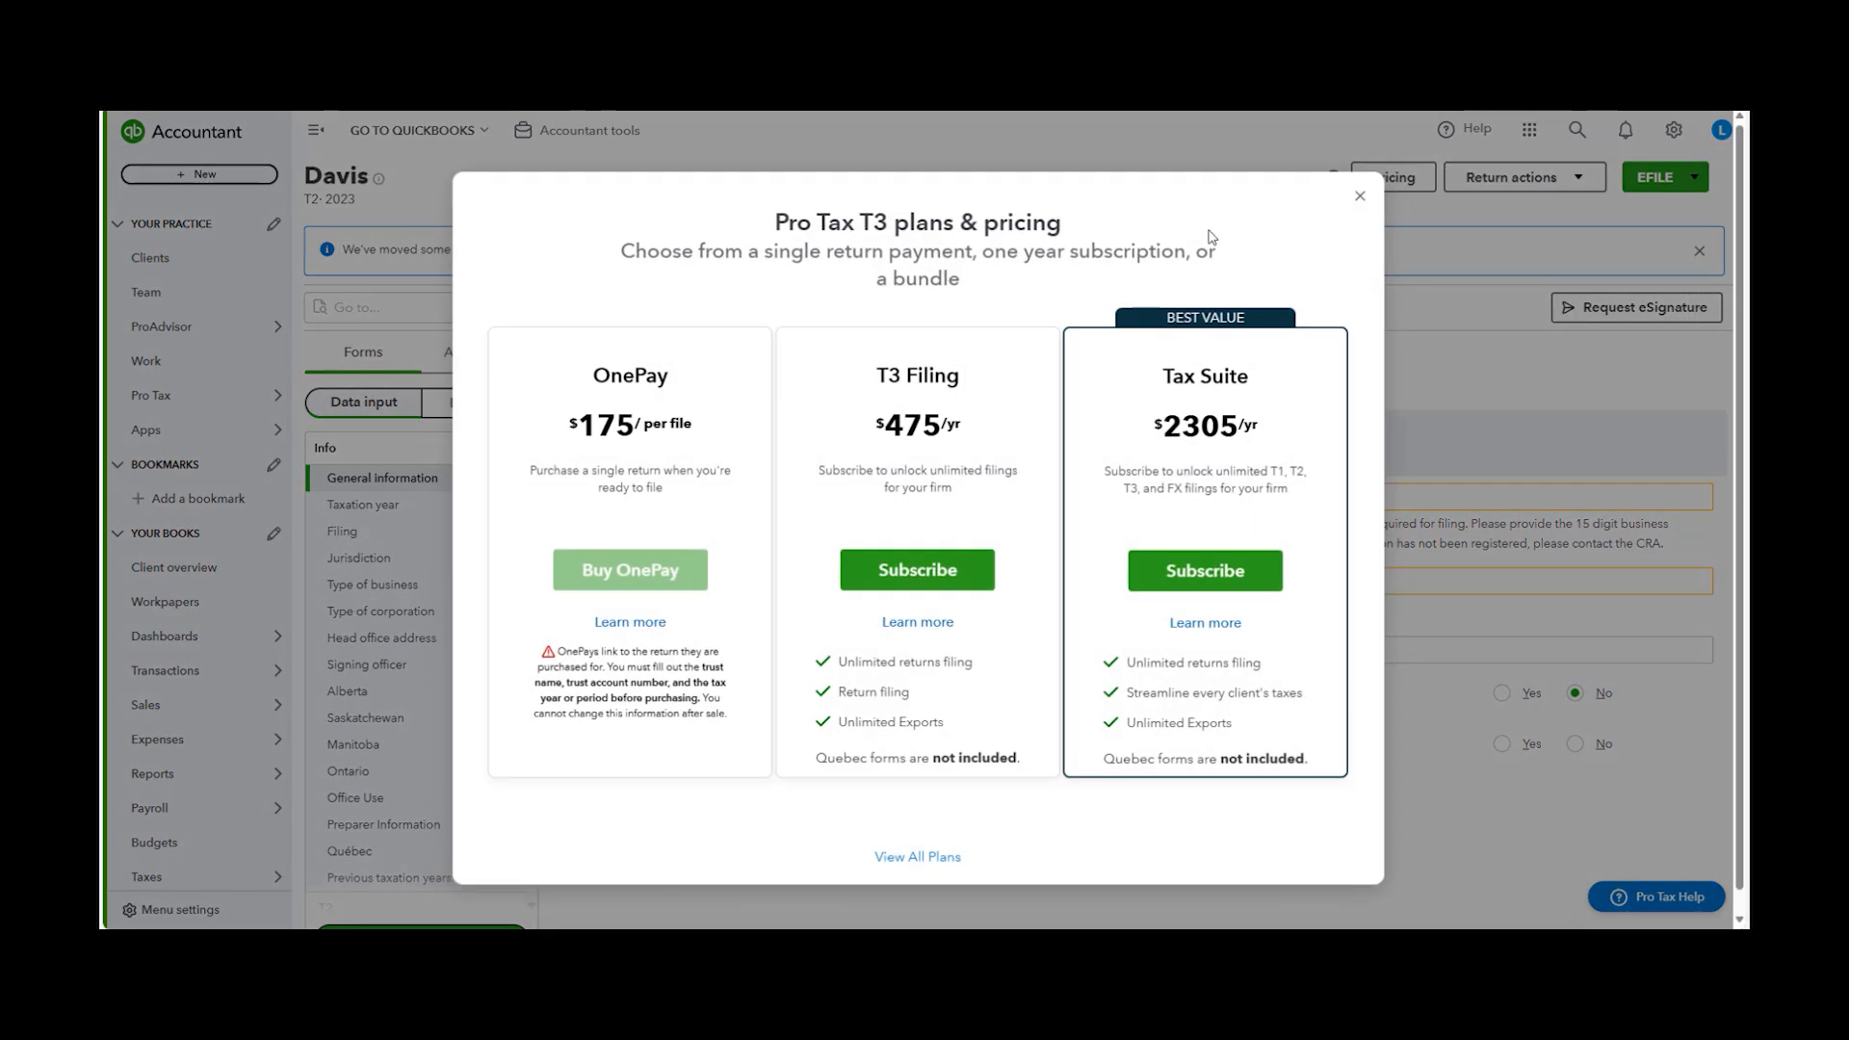
pyautogui.moveTo(622, 488); pyautogui.dragTo(628, 508)
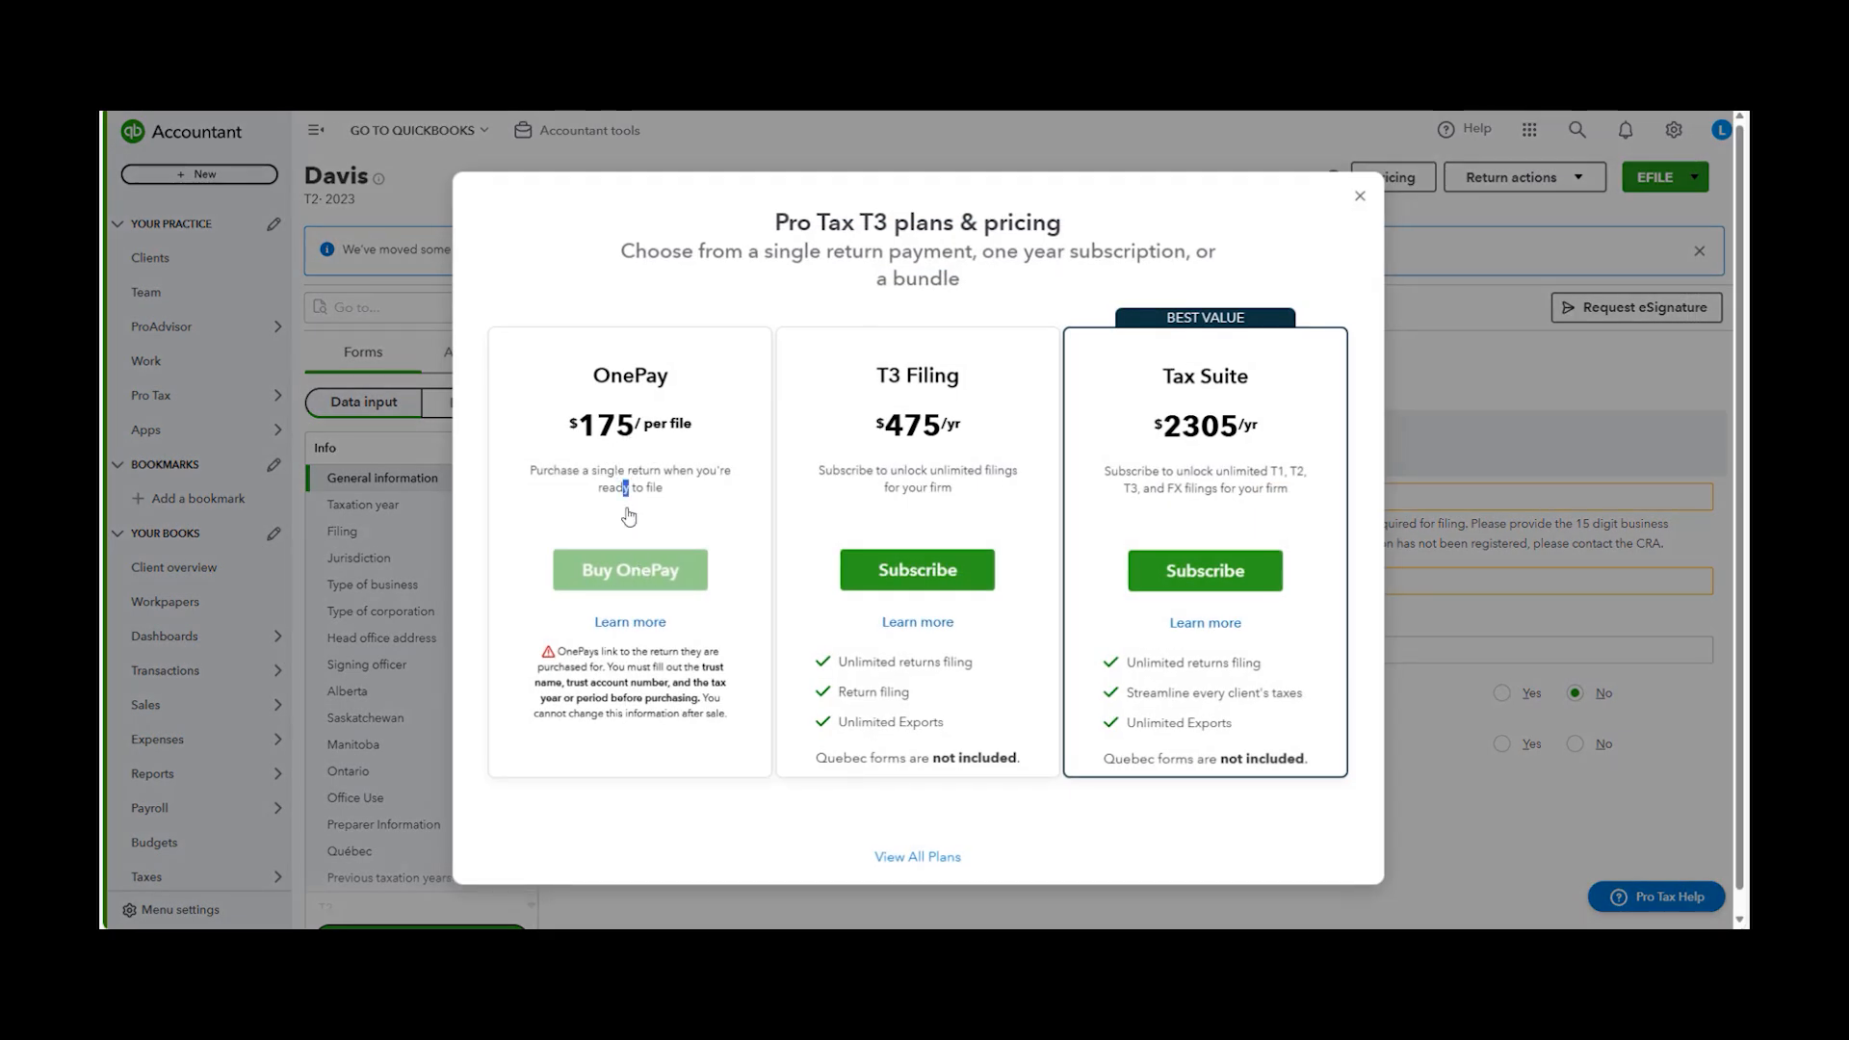
pyautogui.click(1360, 195)
# Go to the T3 Trust returns, open a Davis return and view its pricing options
pyautogui.moveTo(193, 395)
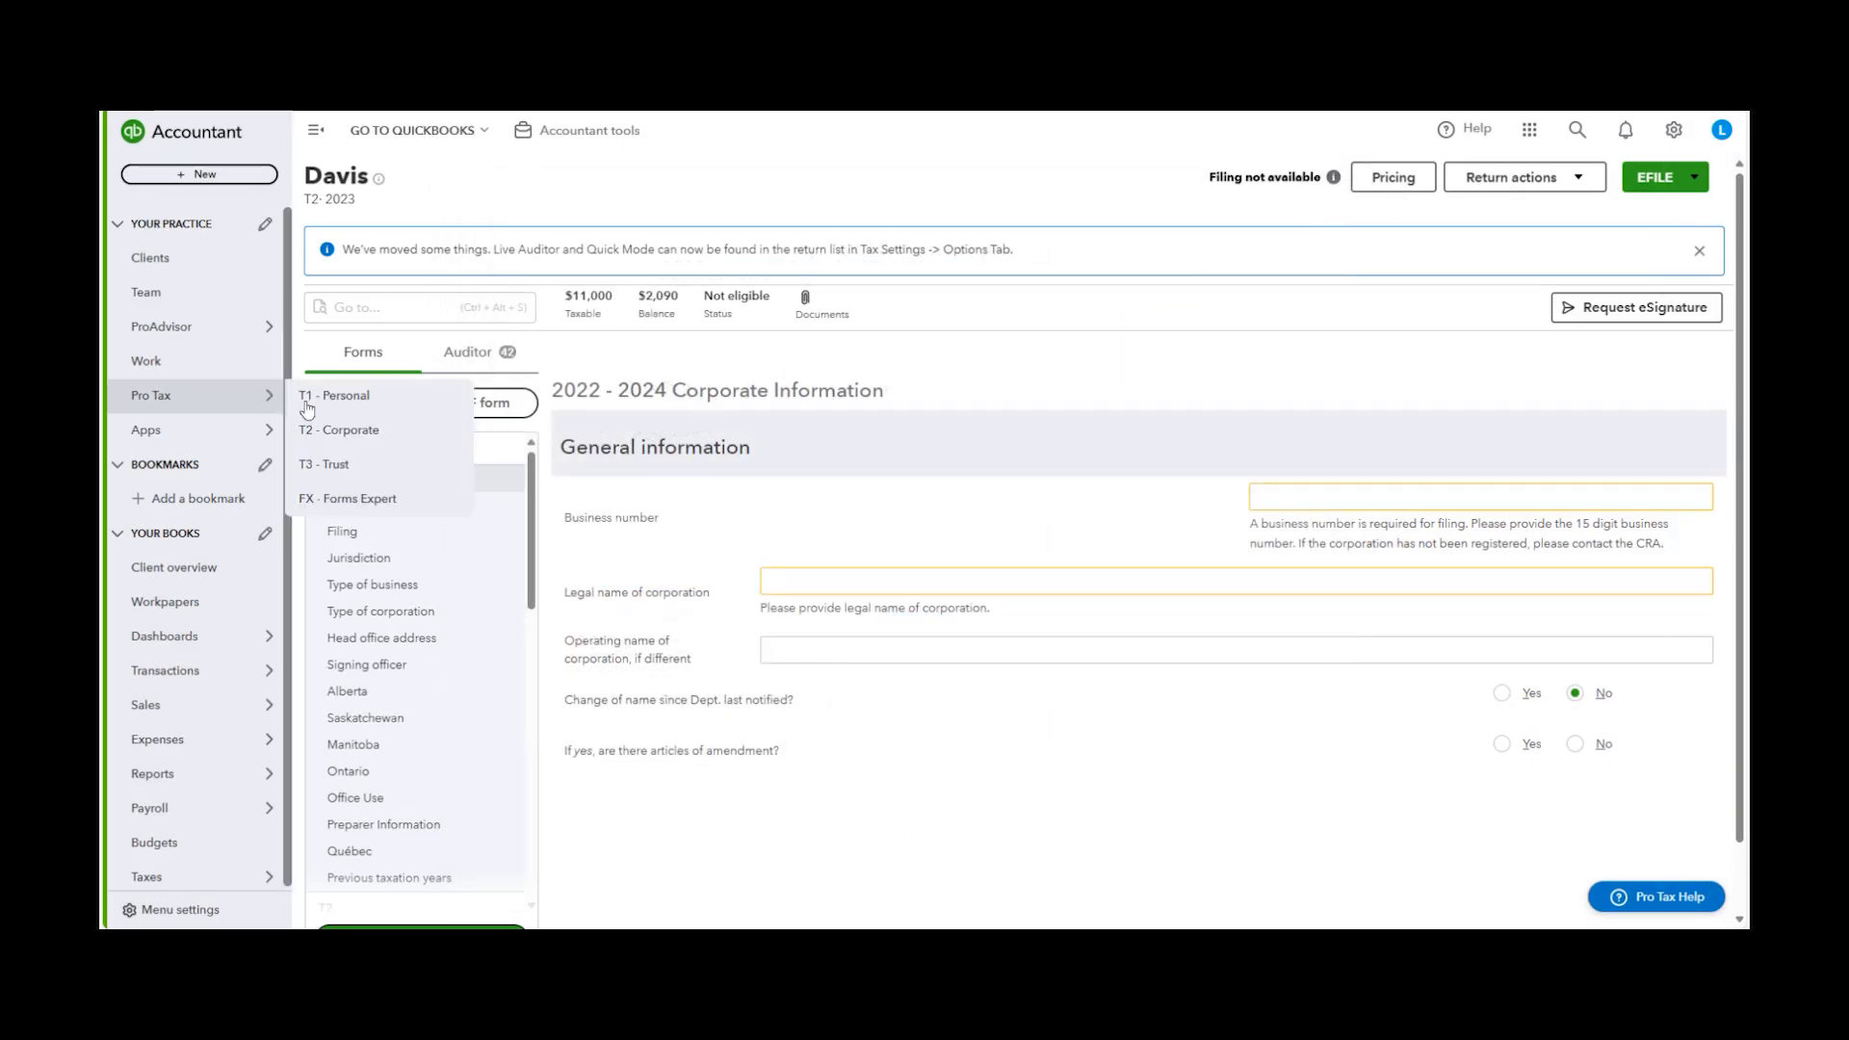
pyautogui.click(332, 467)
pyautogui.click(1547, 488)
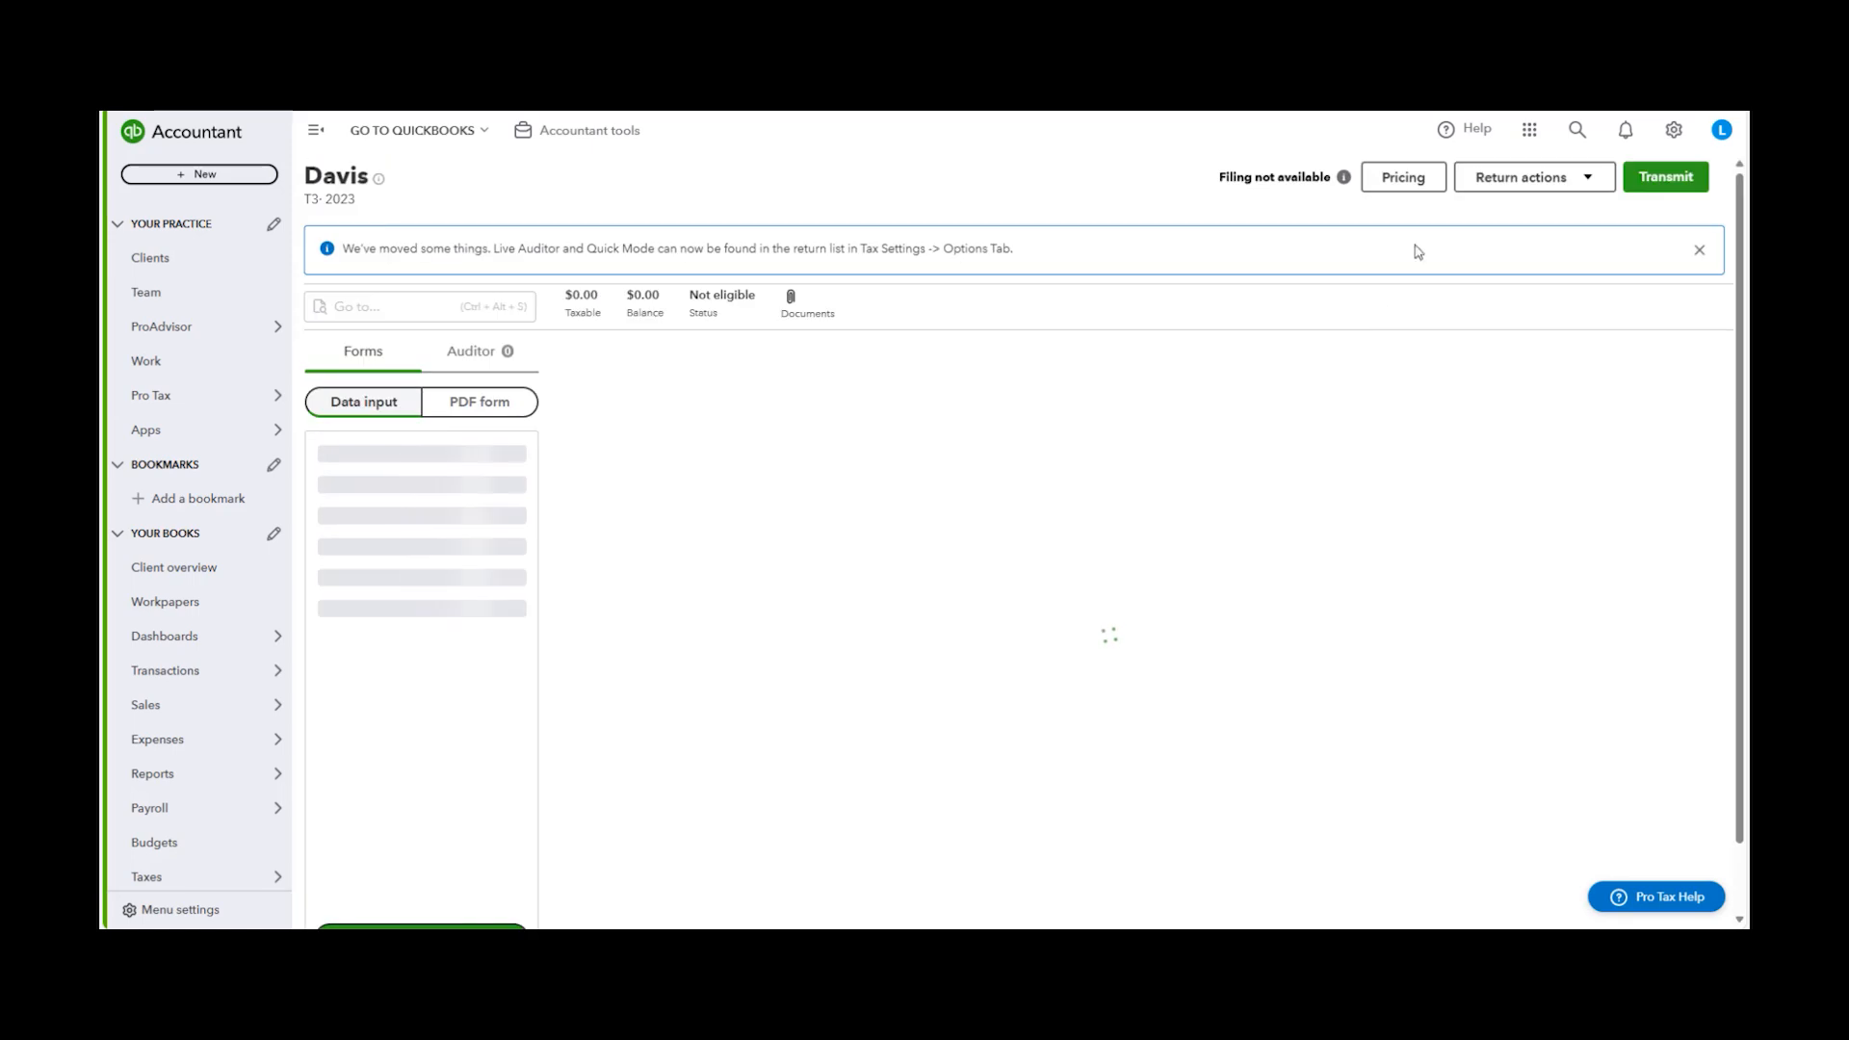
pyautogui.click(1402, 175)
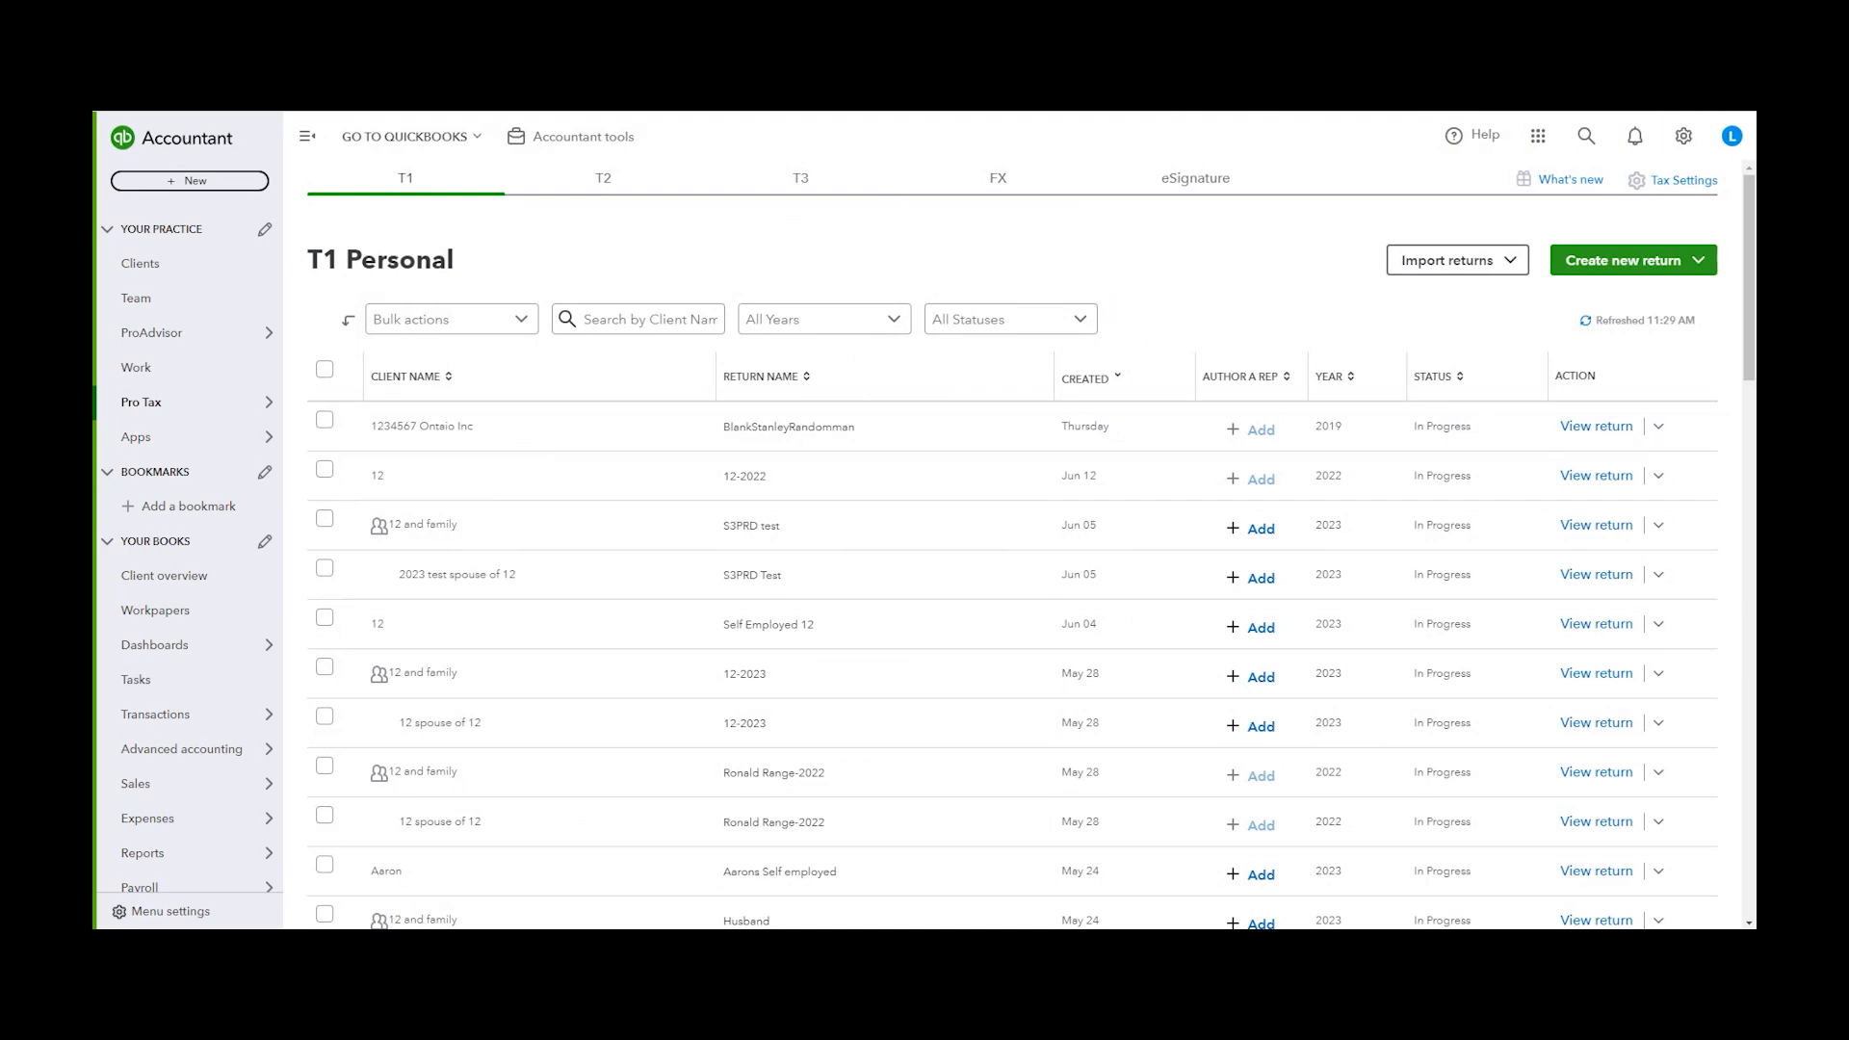
# Switch through the T2, T3, FX and eSignature return lists and back to T1 Personal
pyautogui.click(557, 188)
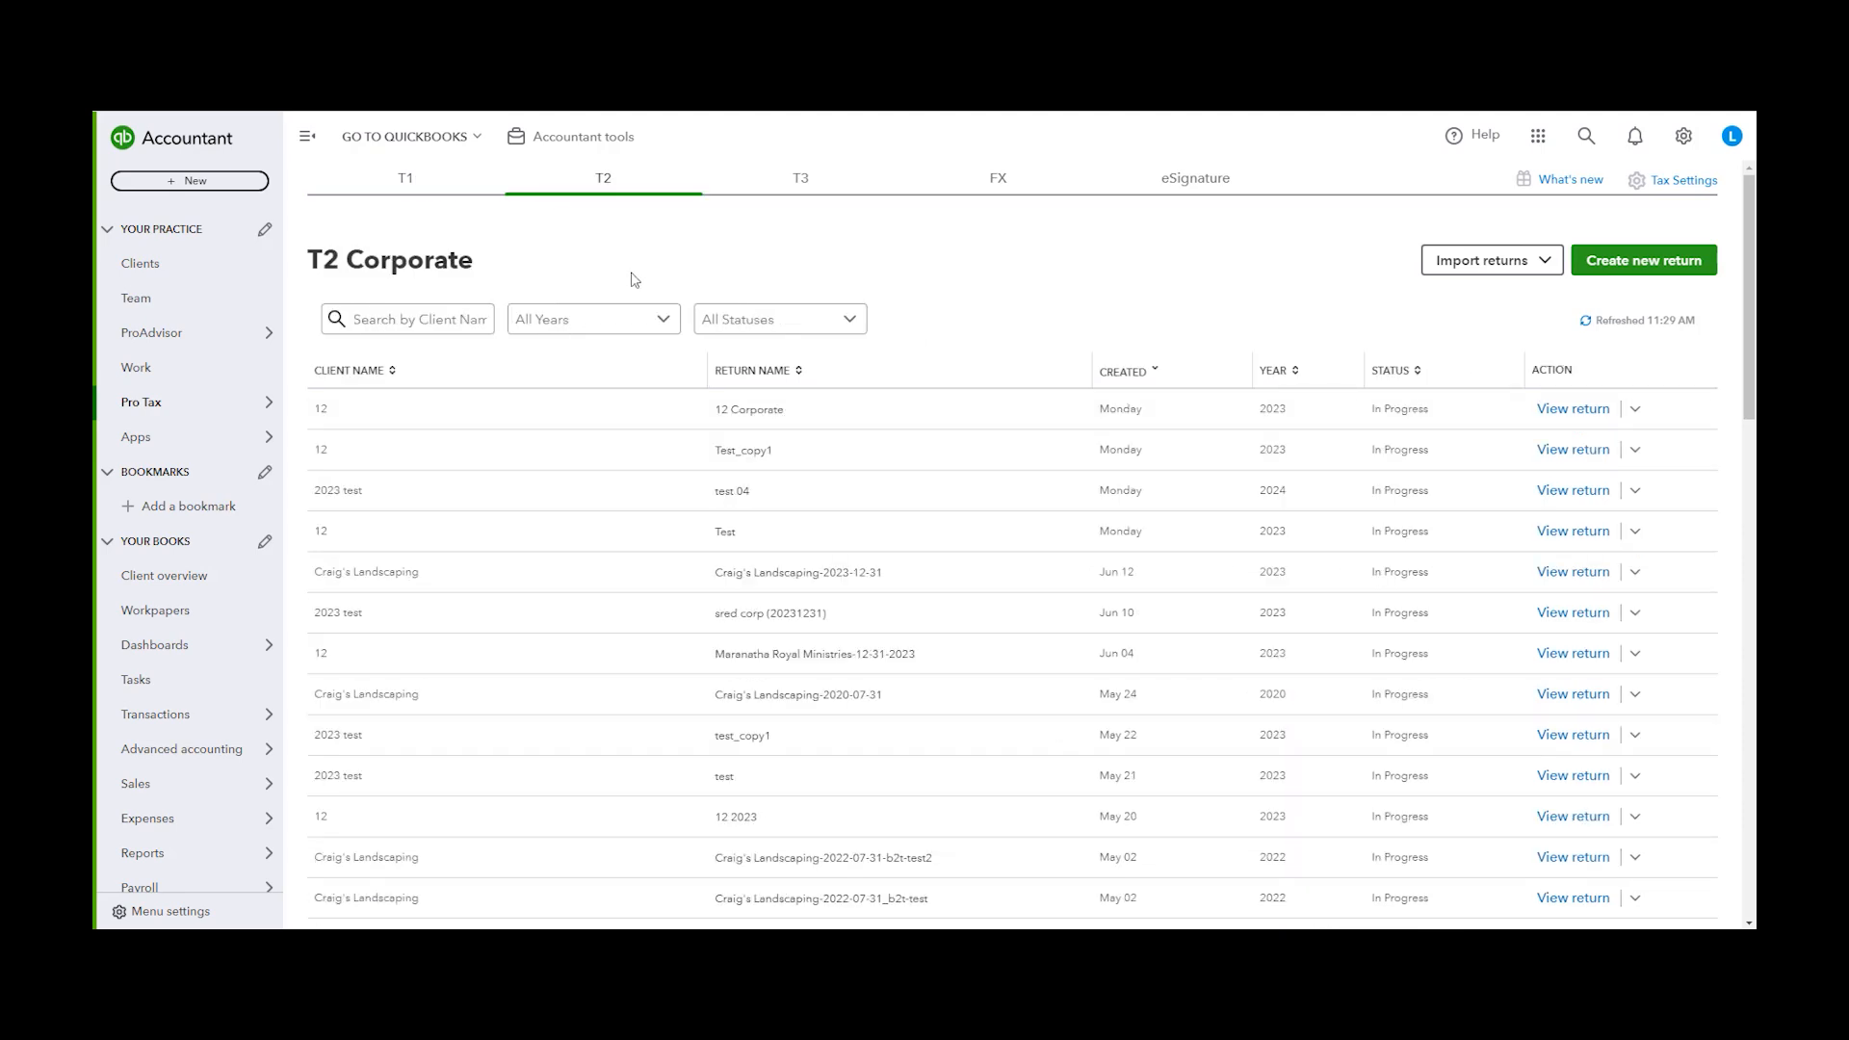
pyautogui.click(812, 192)
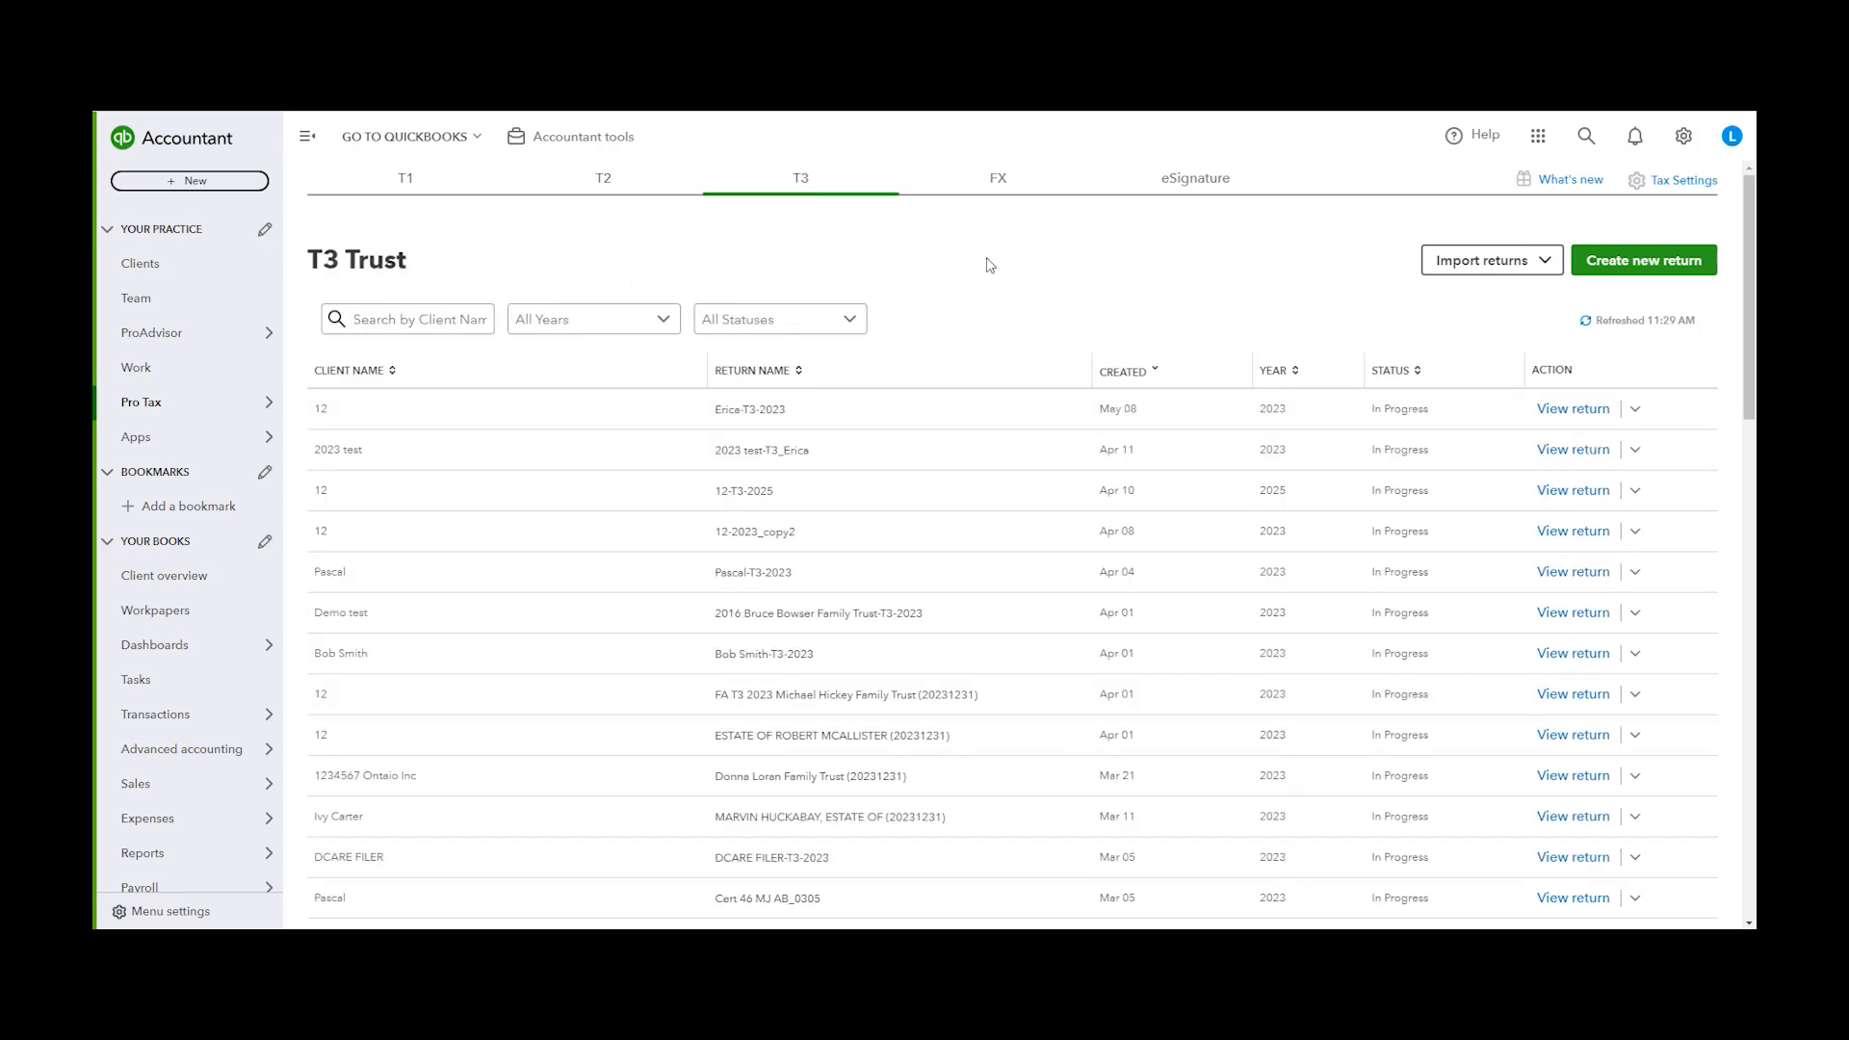
pyautogui.click(999, 182)
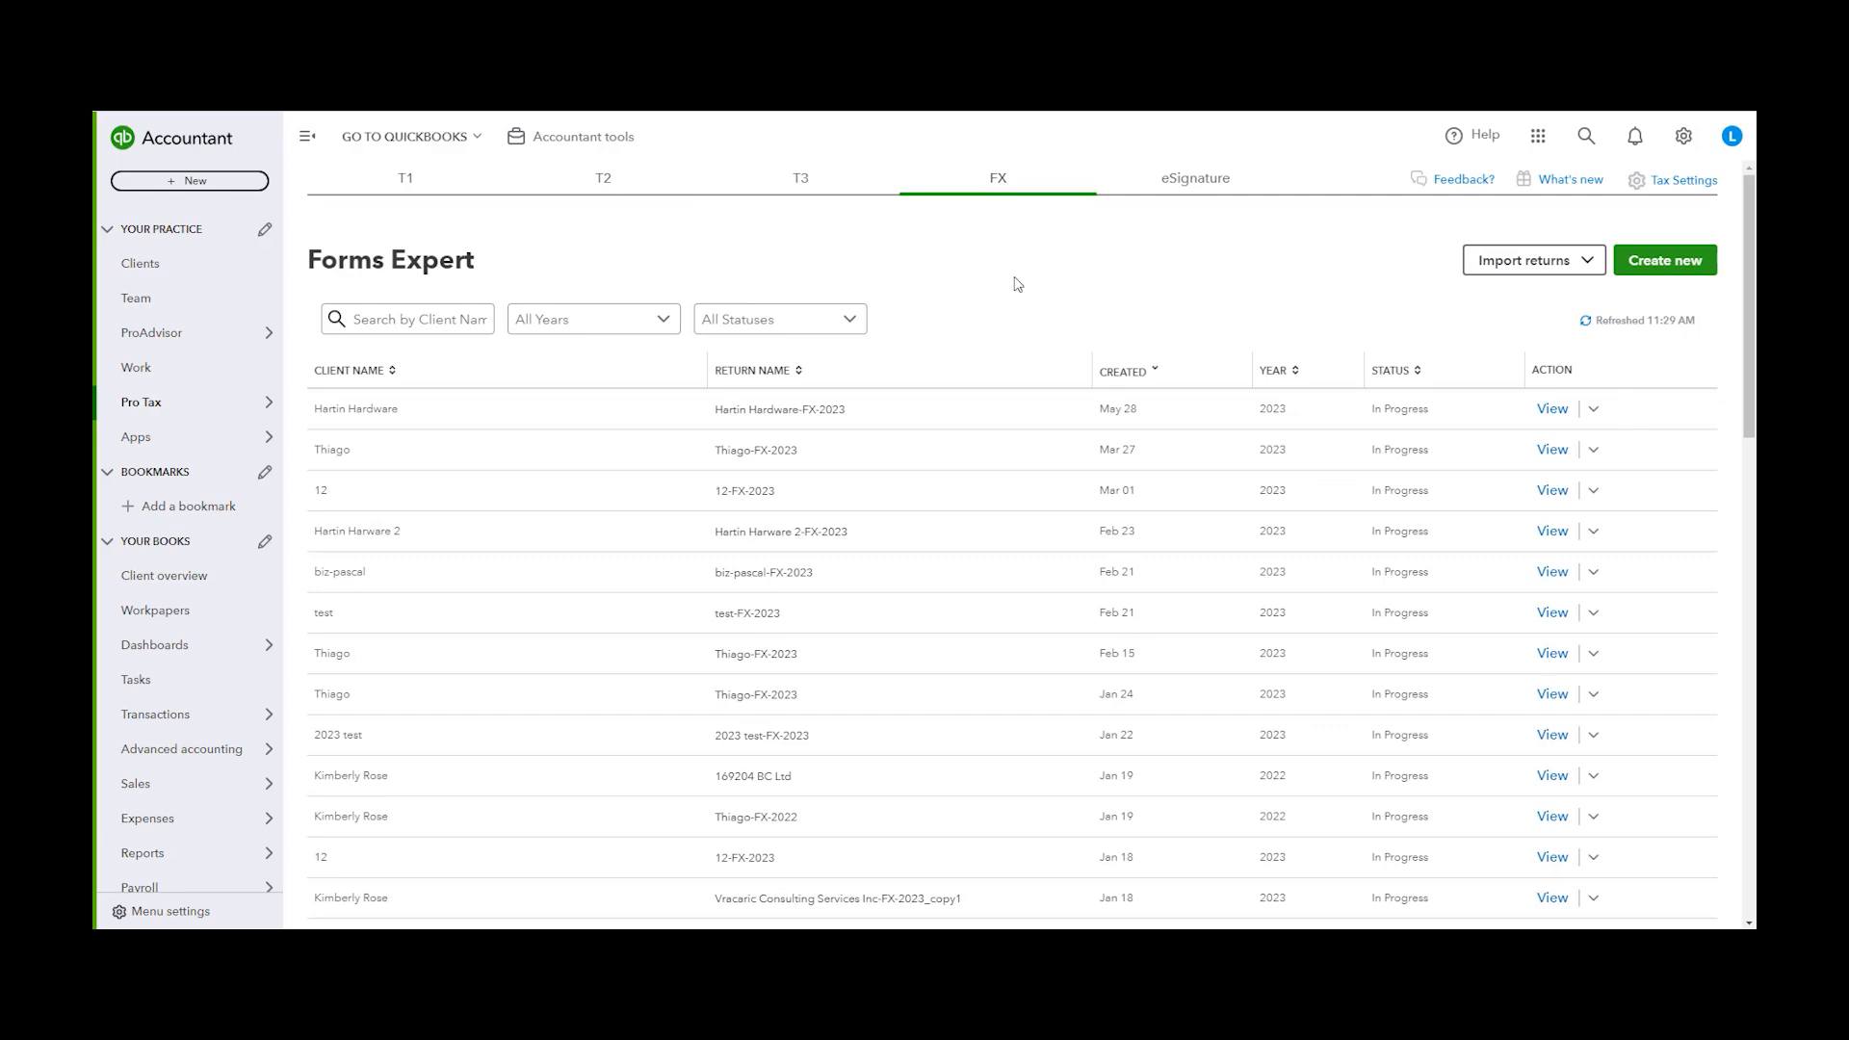
pyautogui.click(1146, 188)
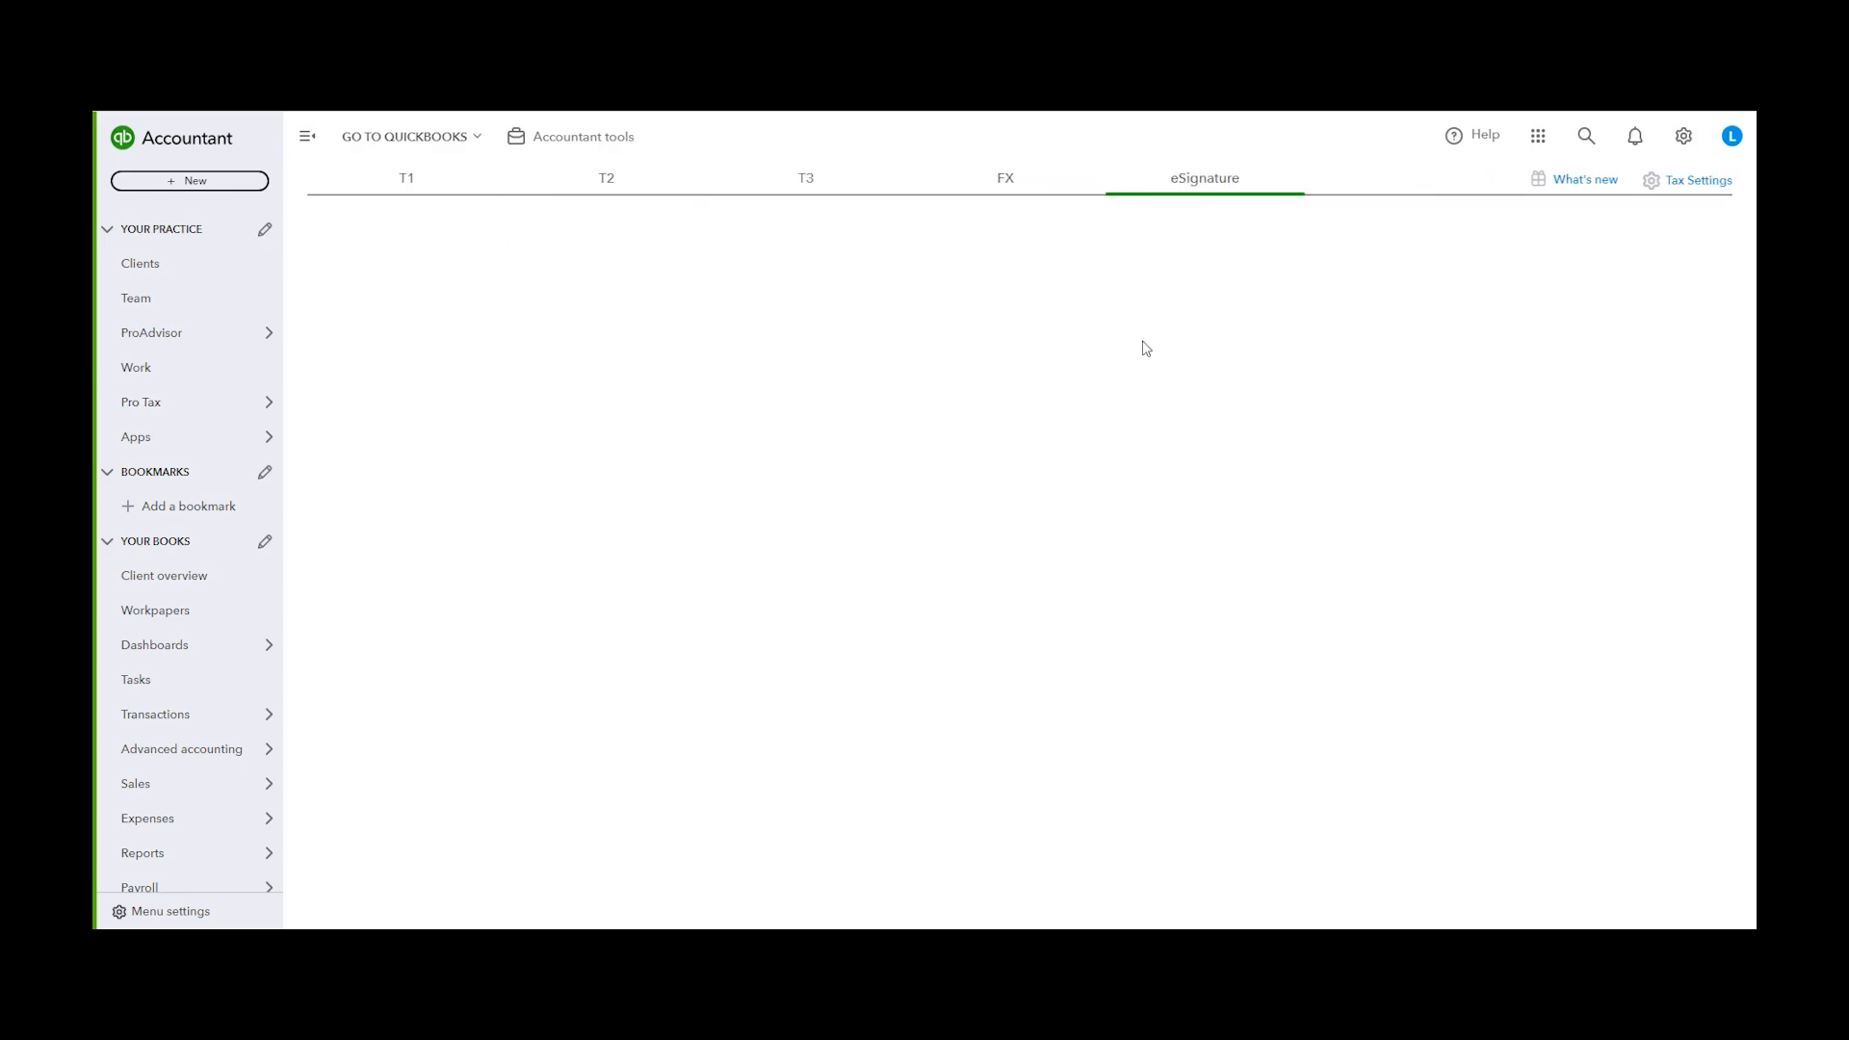
pyautogui.click(388, 183)
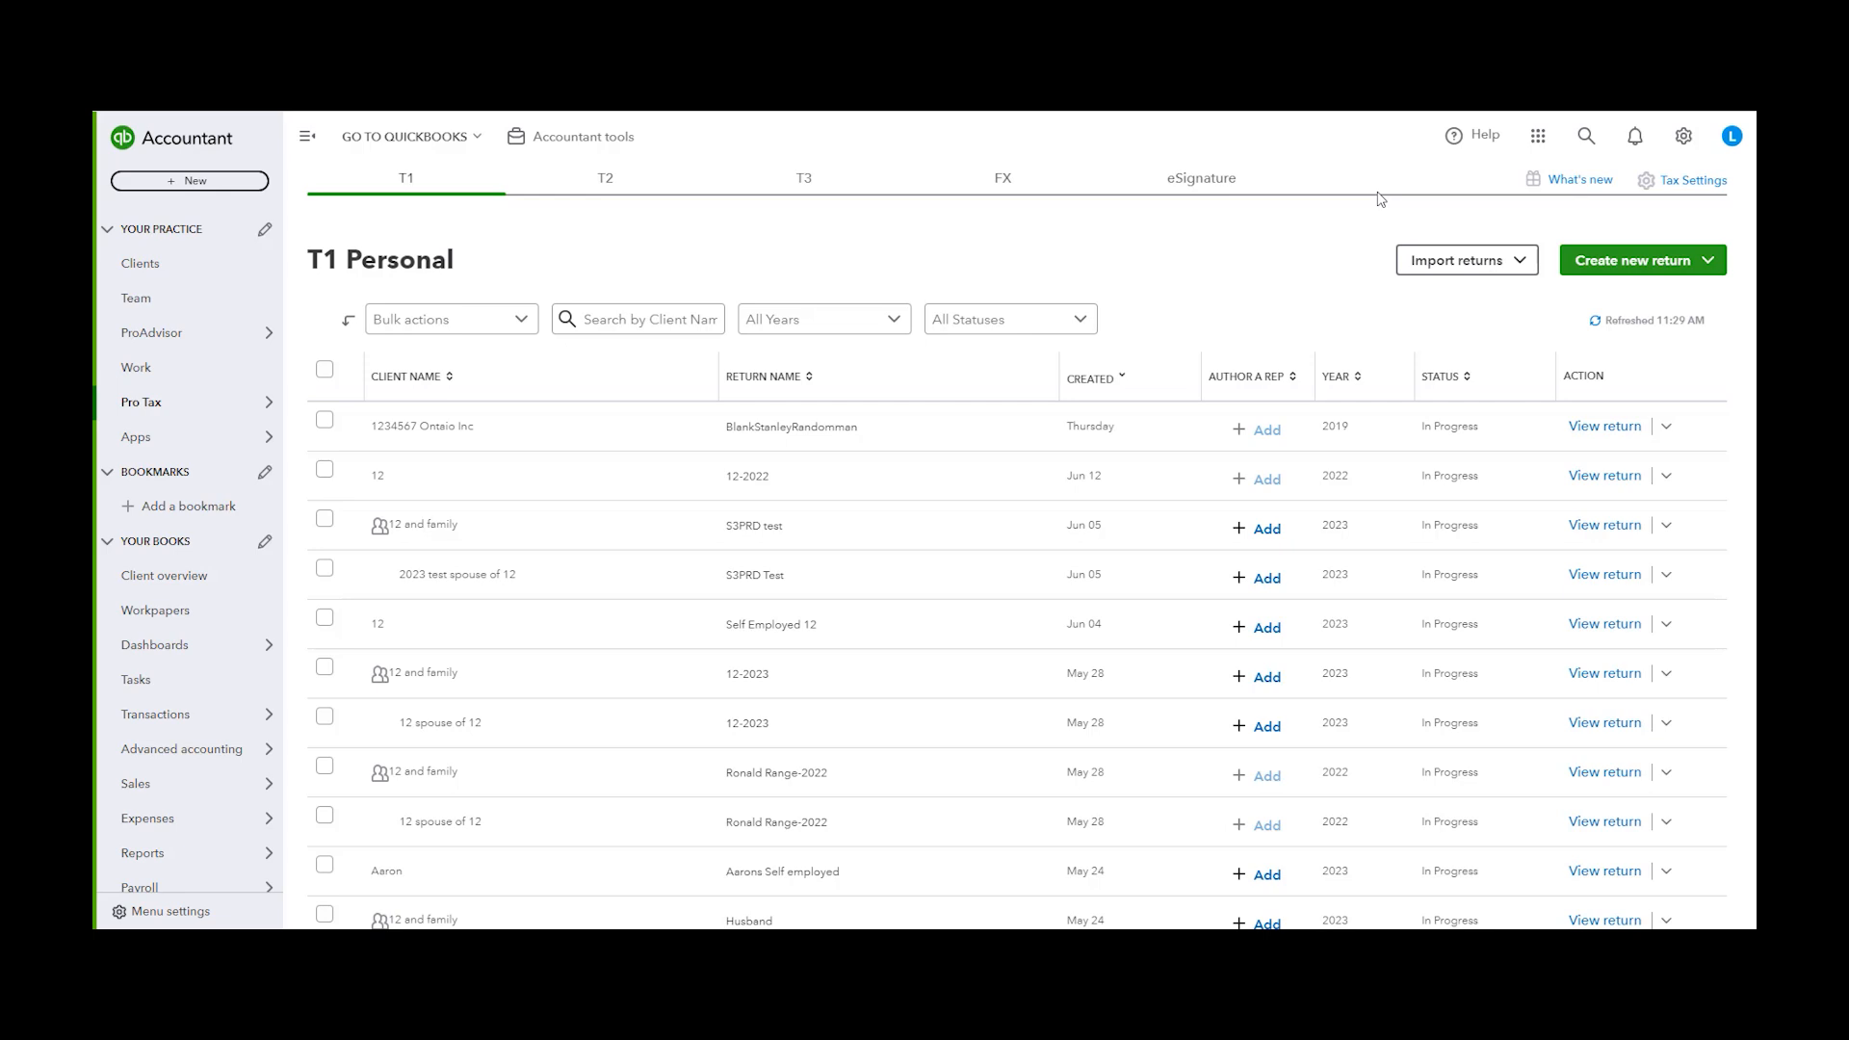
# Glance at the settings menu, close it, and open Tax Settings to view the EFILE options
pyautogui.click(1683, 140)
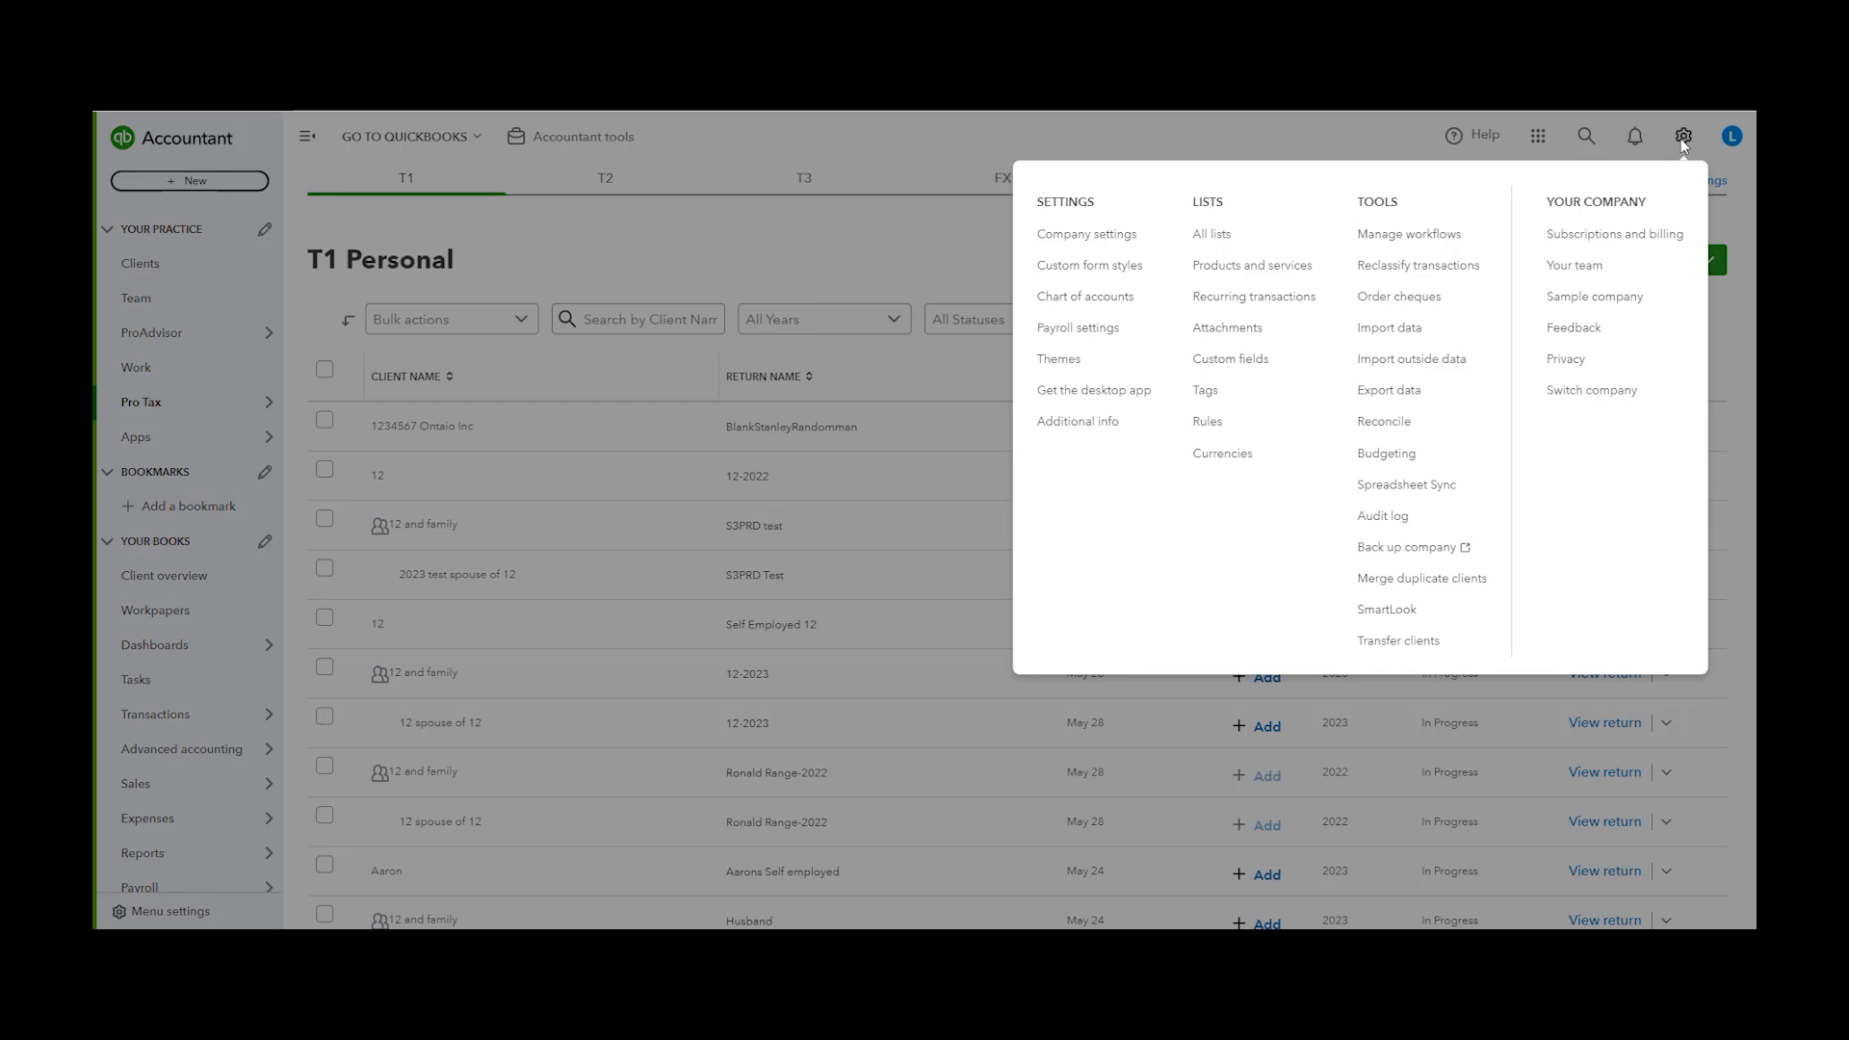
pyautogui.click(1661, 116)
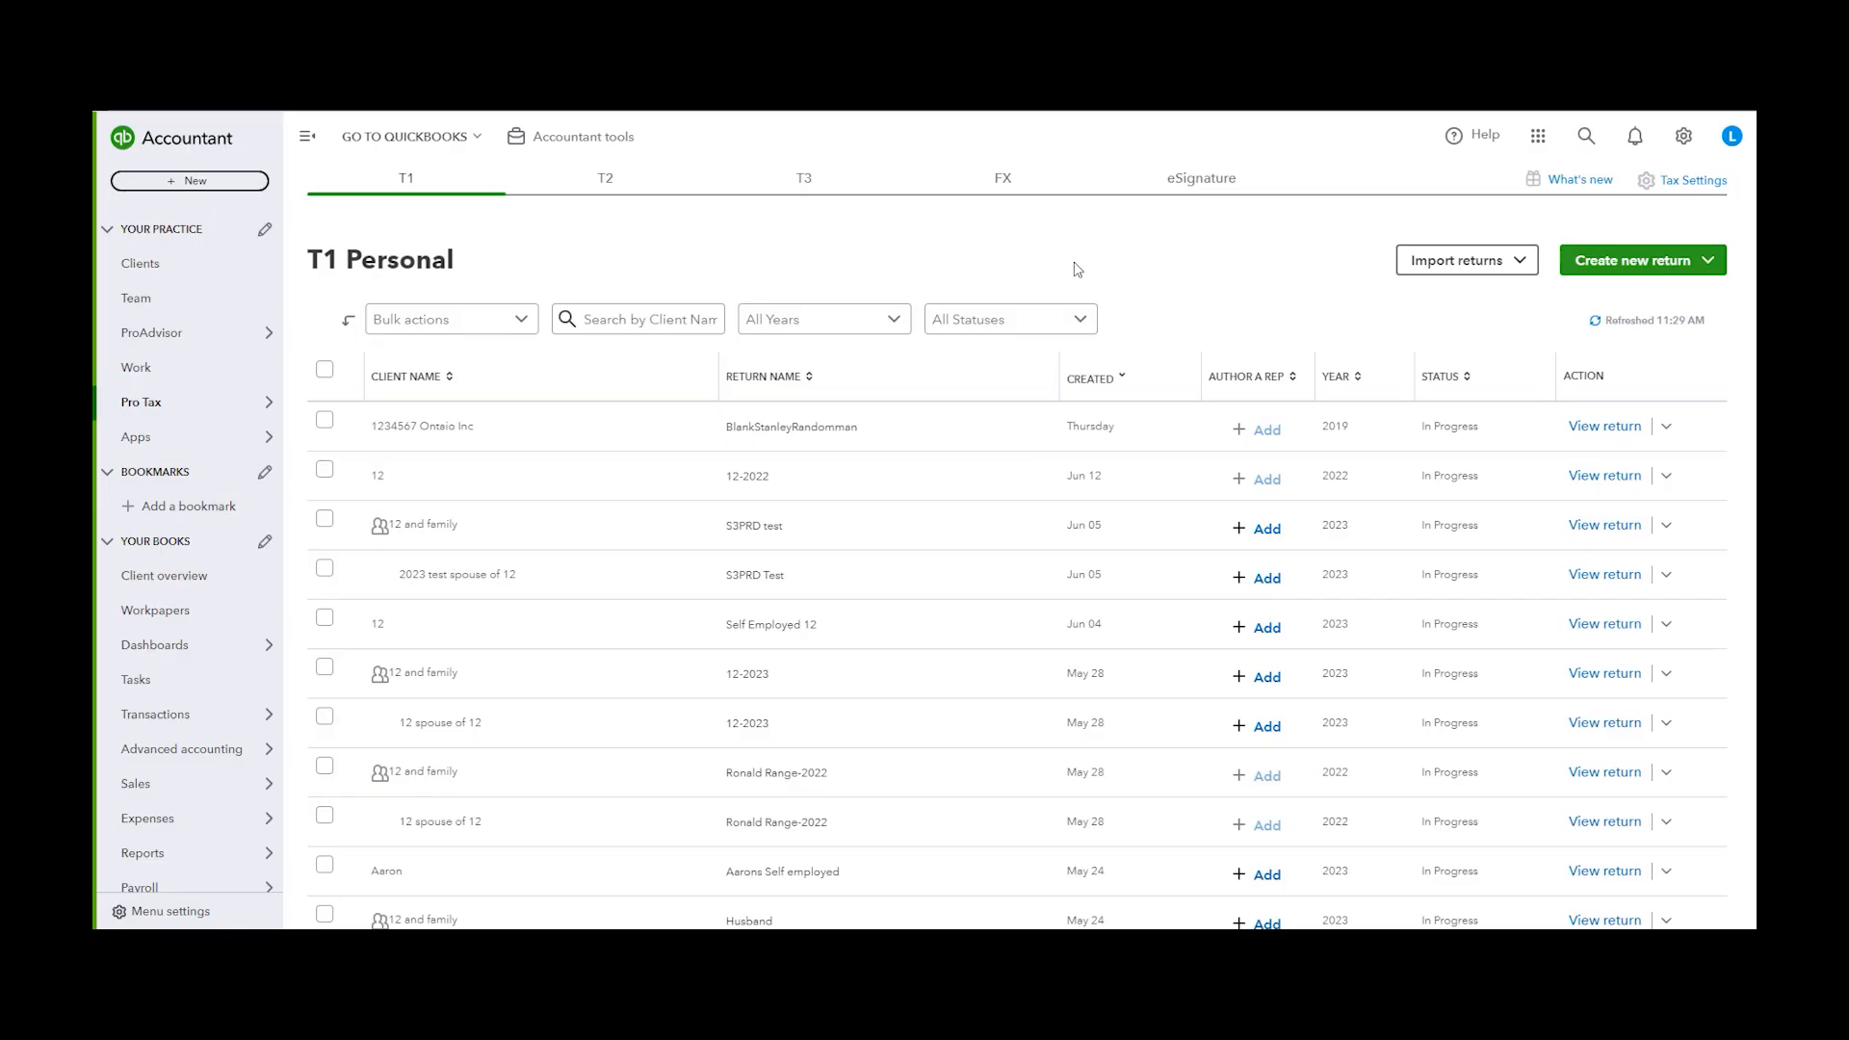
pyautogui.click(1693, 180)
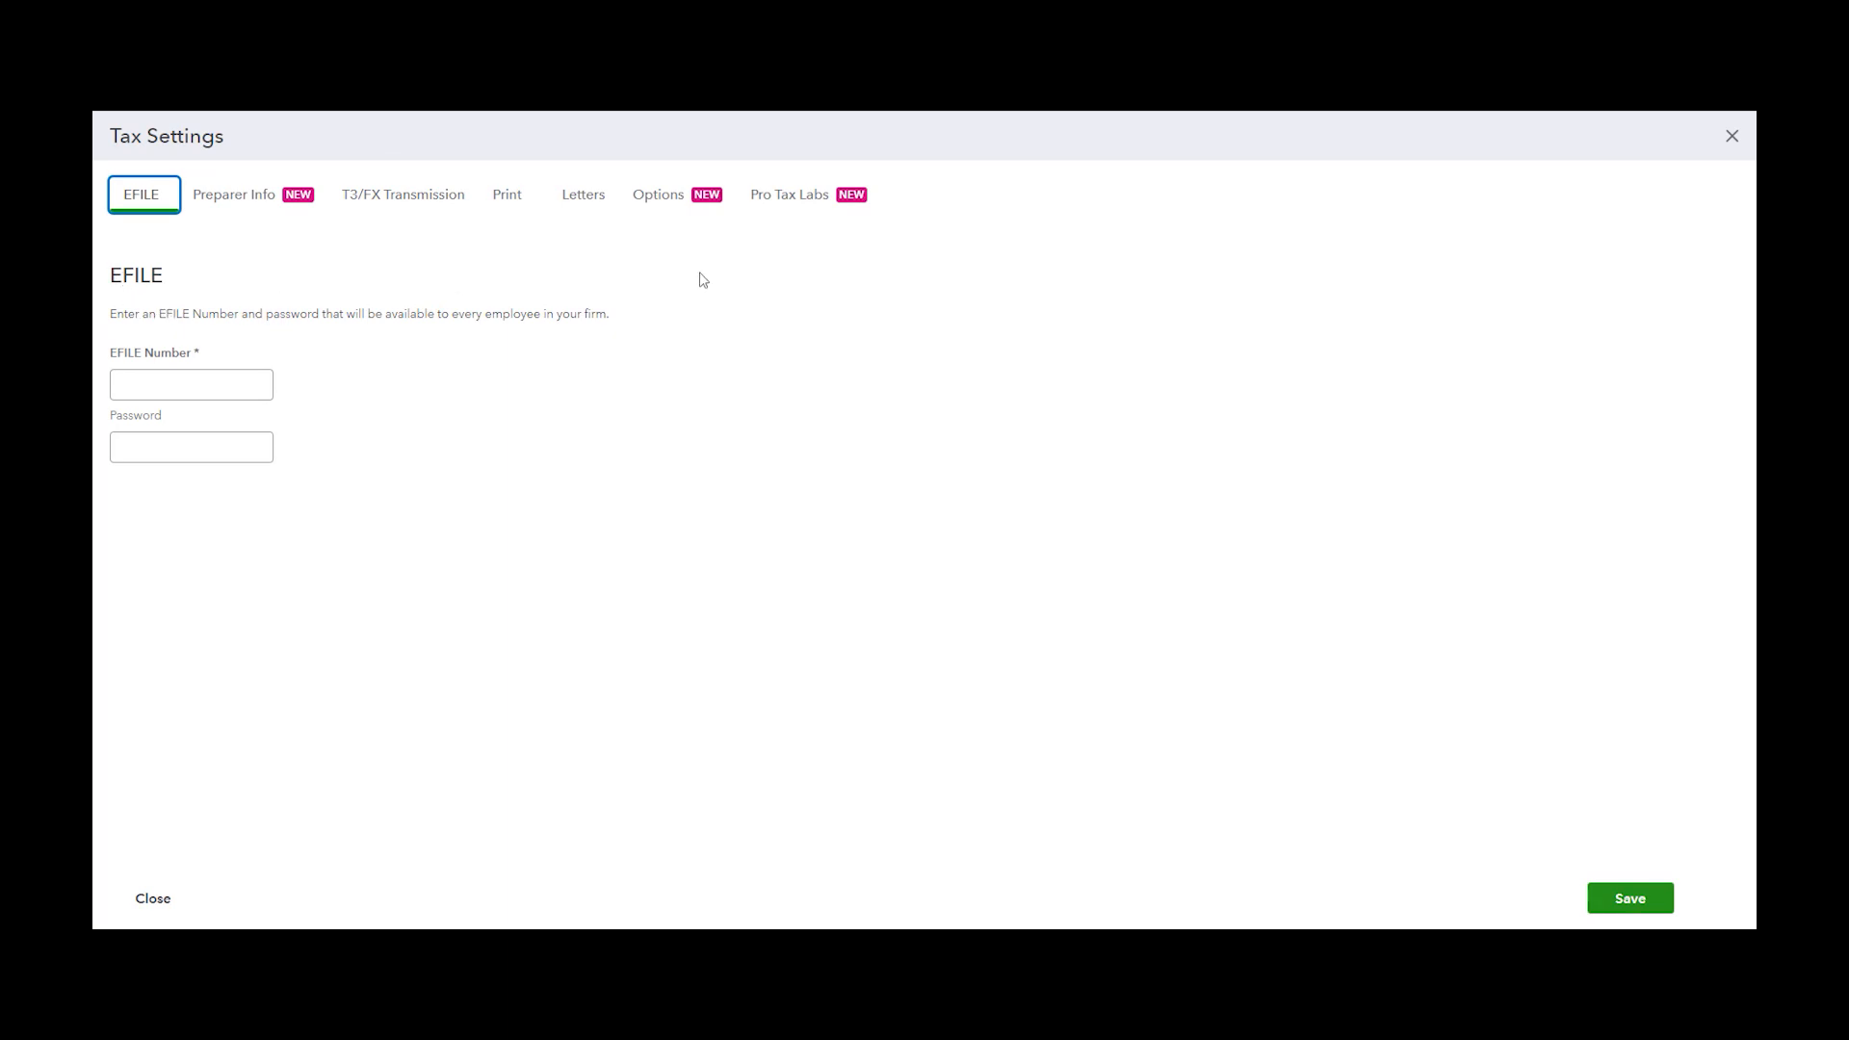
# Open the Preparer Info settings and scroll through the preparer, Alberta AT1 filer and discounter details
pyautogui.click(1032, 434)
pyautogui.click(282, 193)
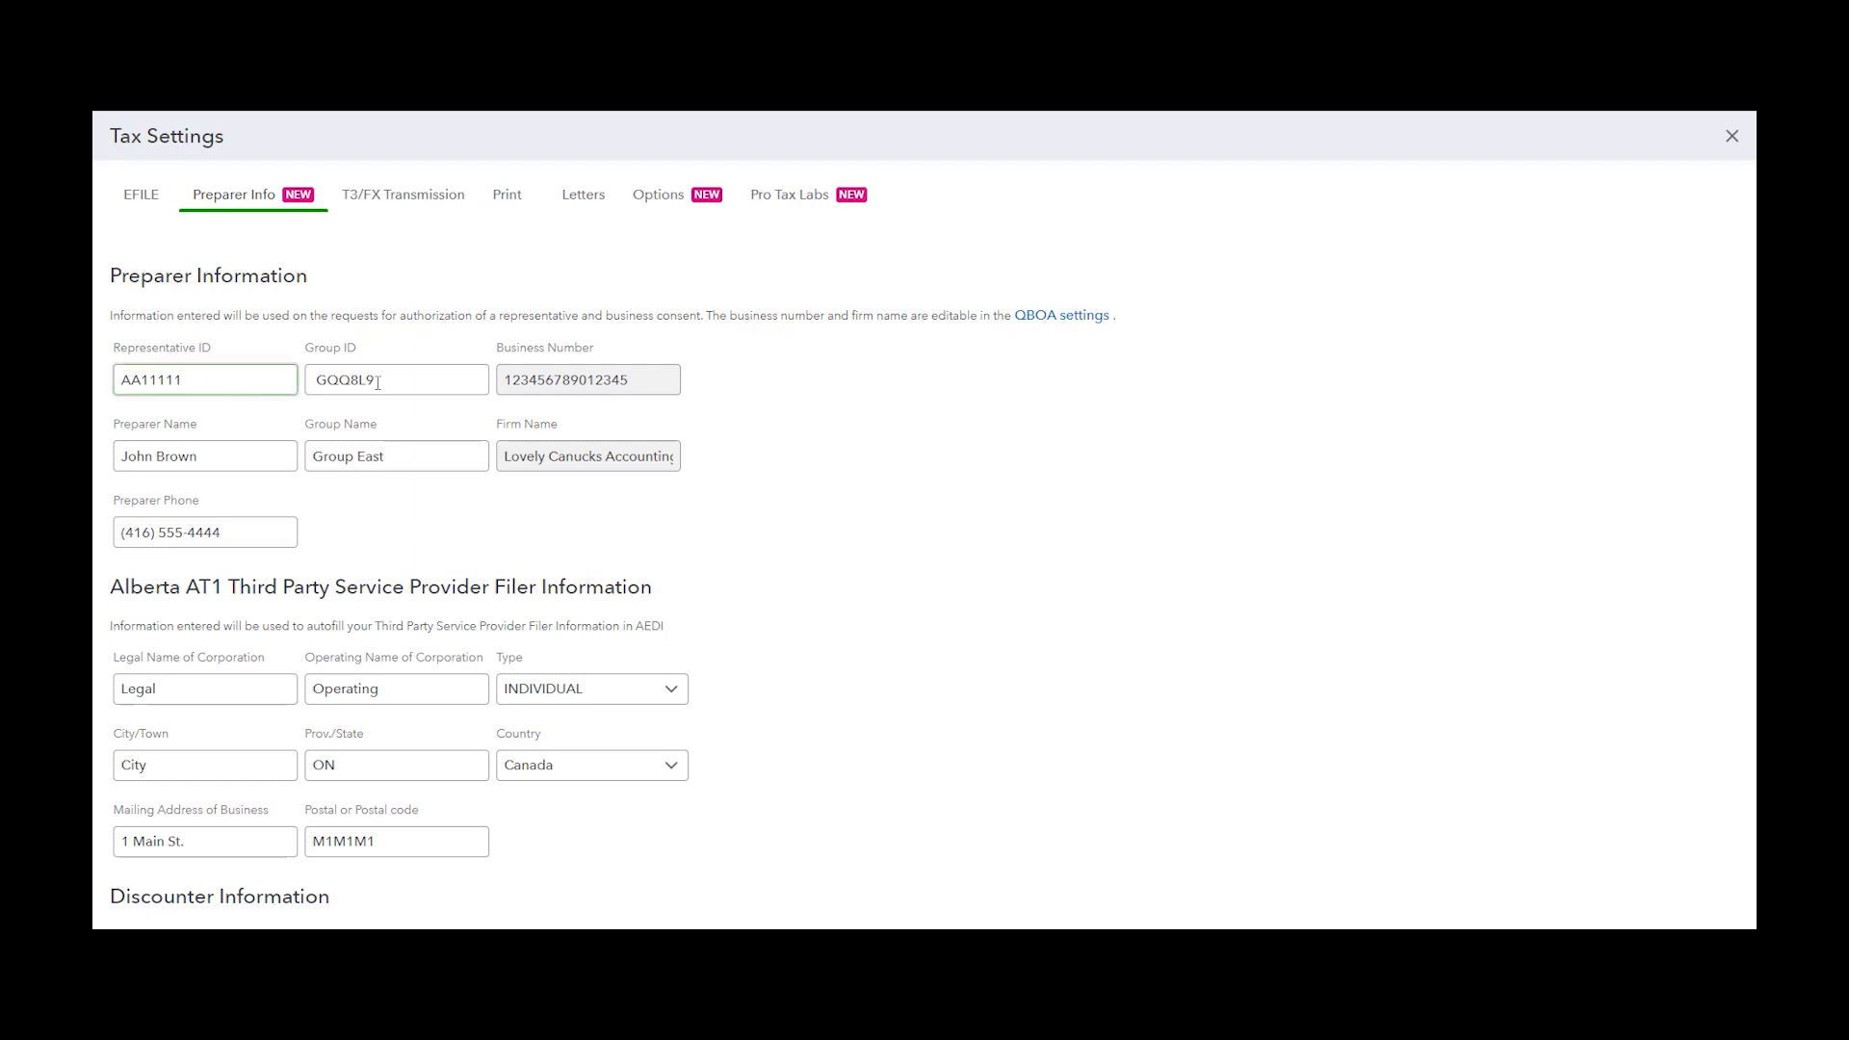
pyautogui.scroll(-1, 260, 528)
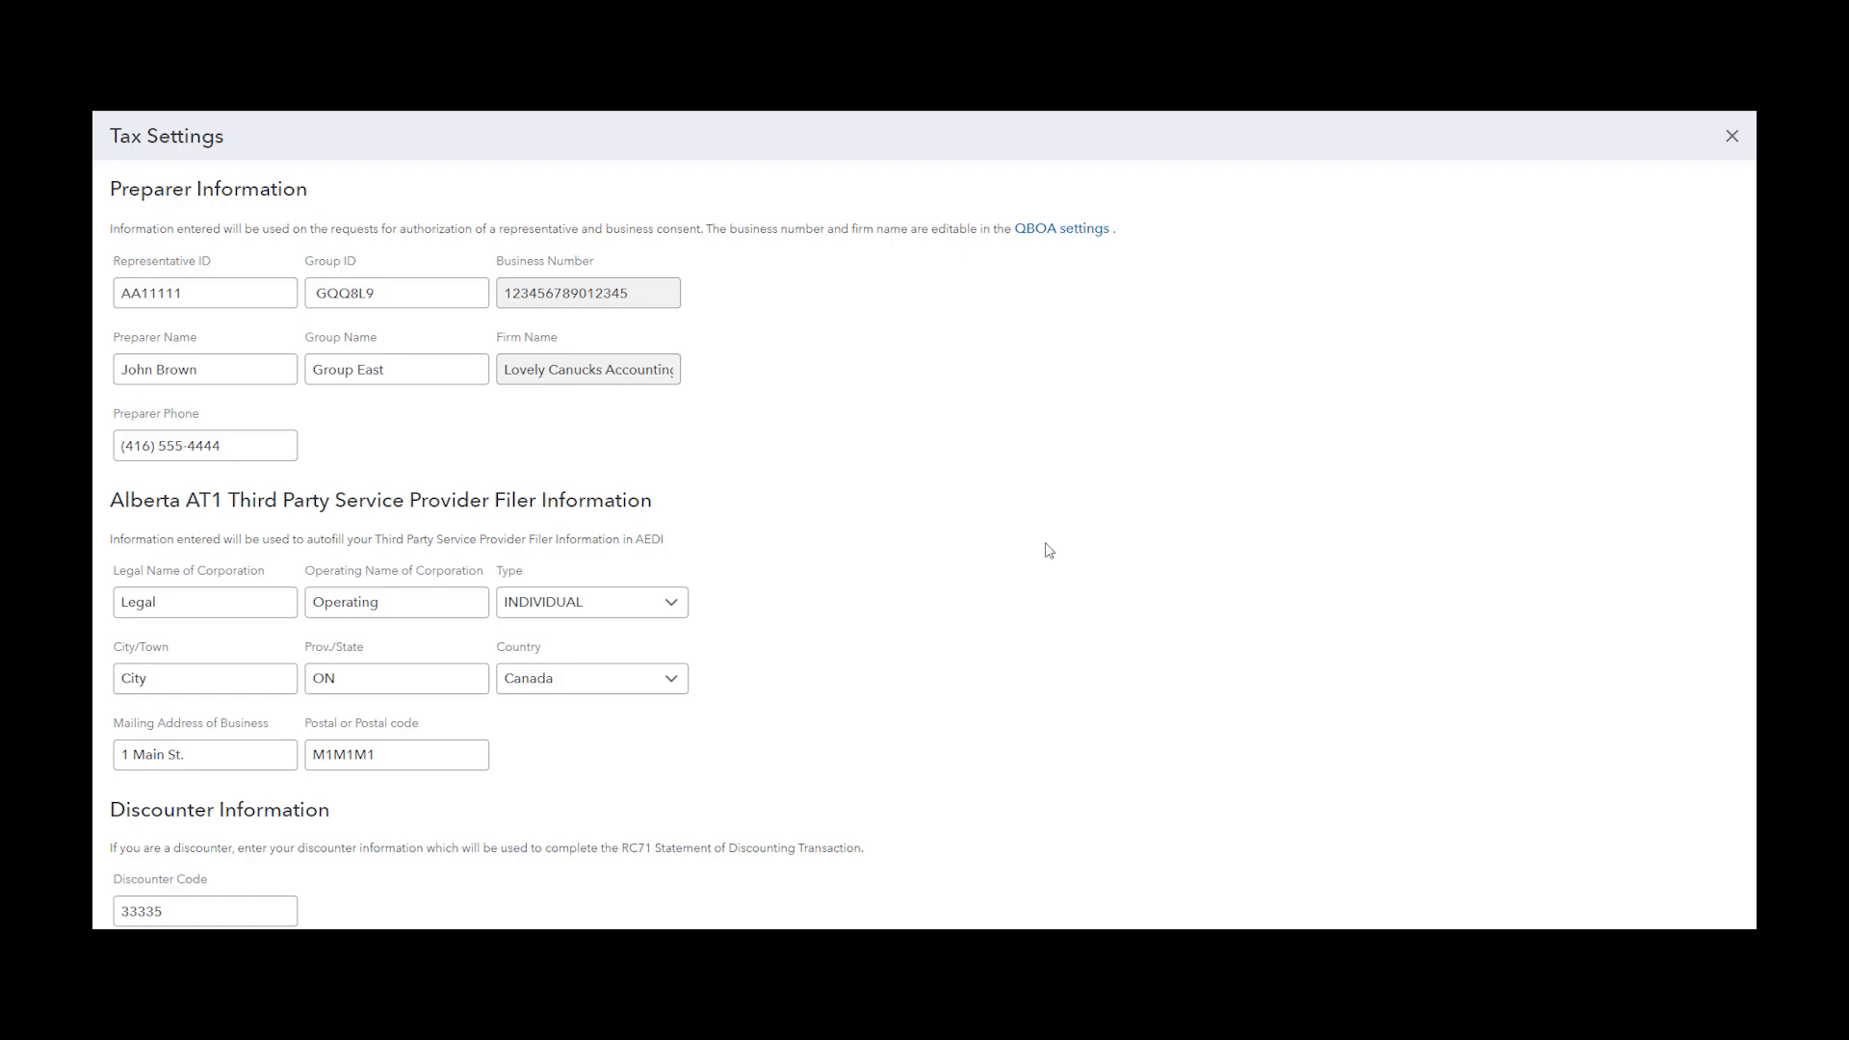
pyautogui.scroll(-1, 822, 536)
pyautogui.scroll(-2, 750, 378)
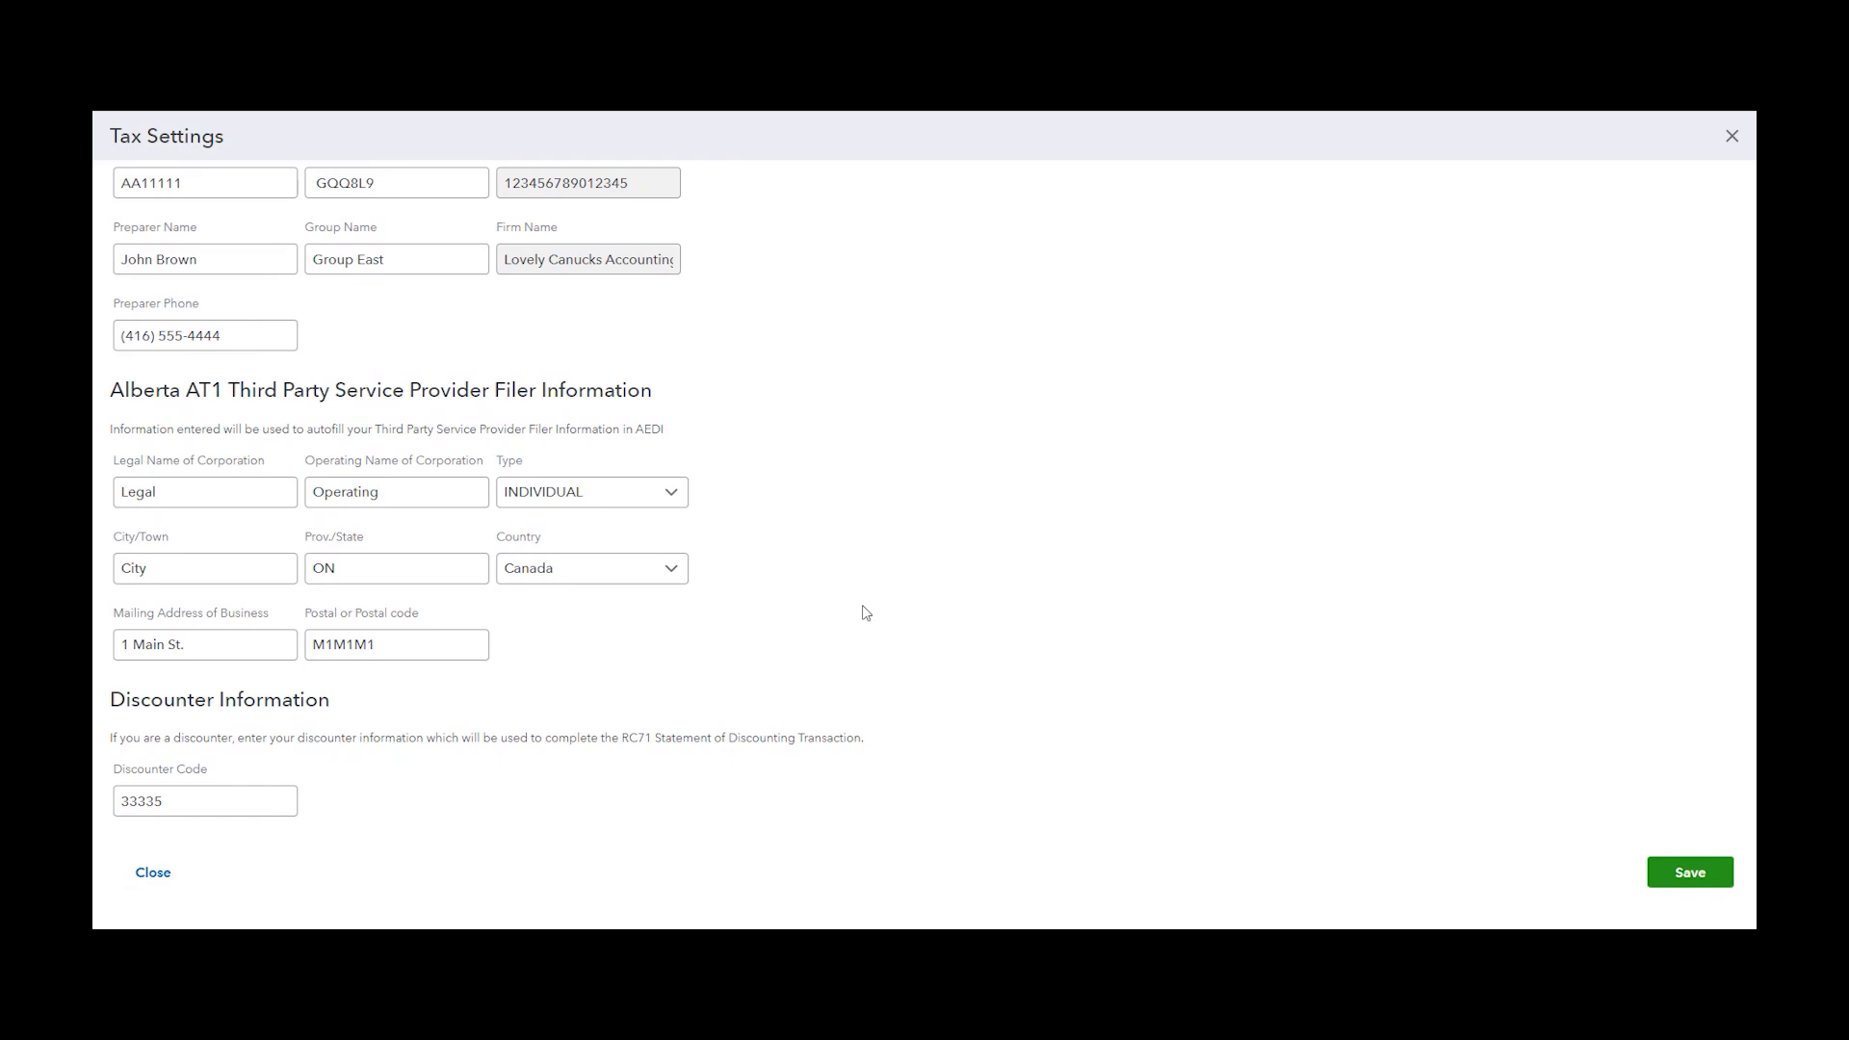
pyautogui.scroll(3, 864, 612)
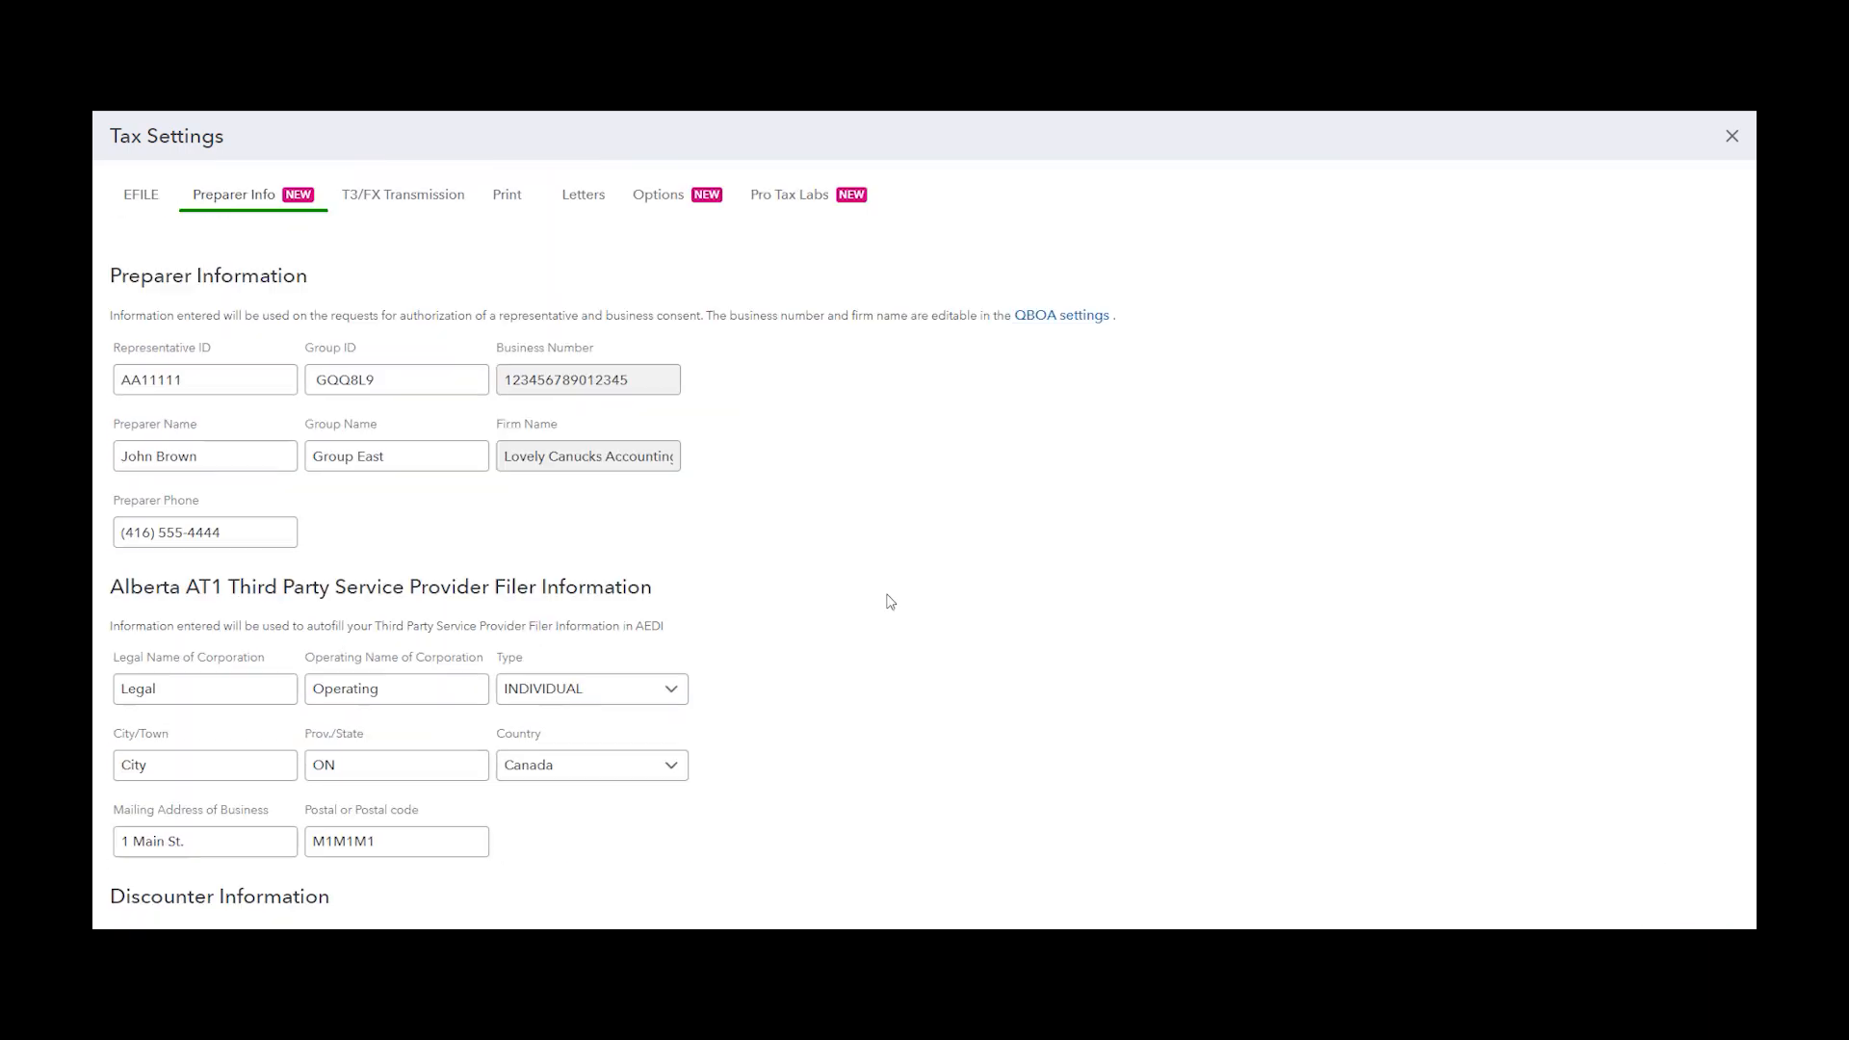
# Open the T3/FX Transmission settings and review the transmitter identification, address and contact sections
pyautogui.click(405, 209)
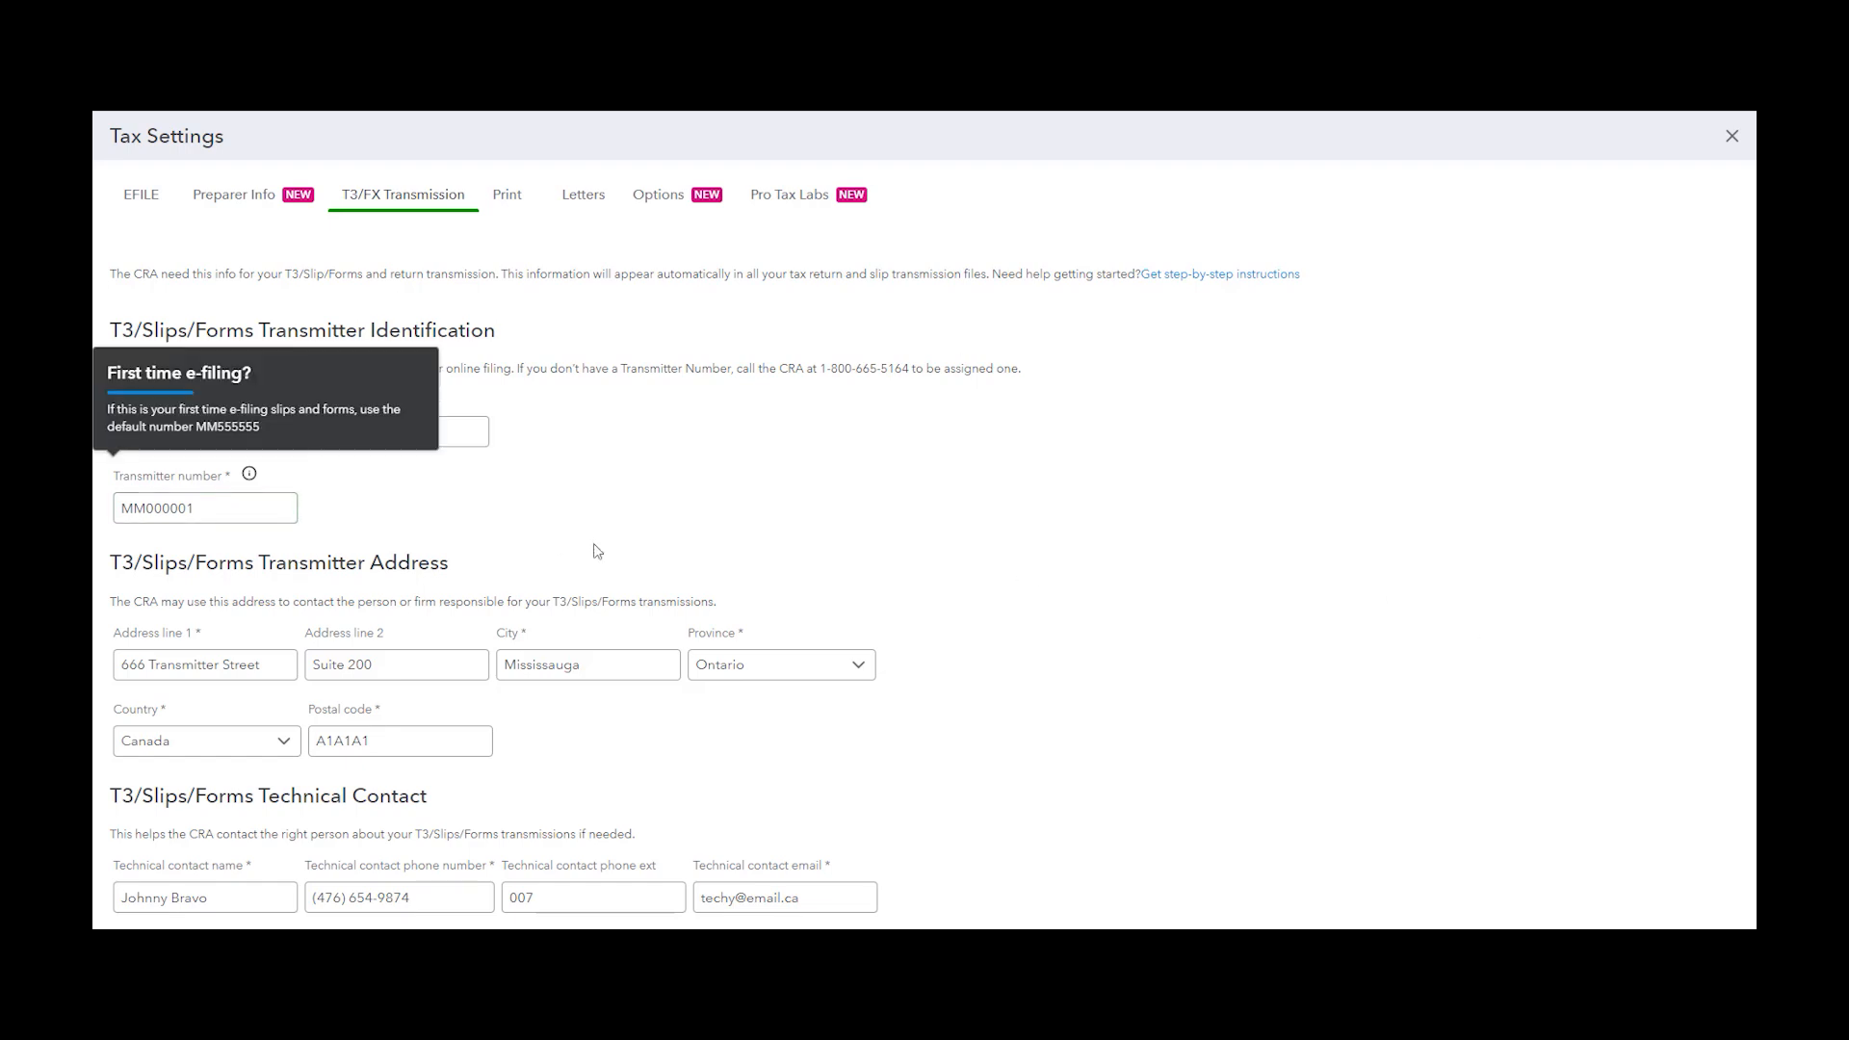
pyautogui.scroll(-2, 1201, 504)
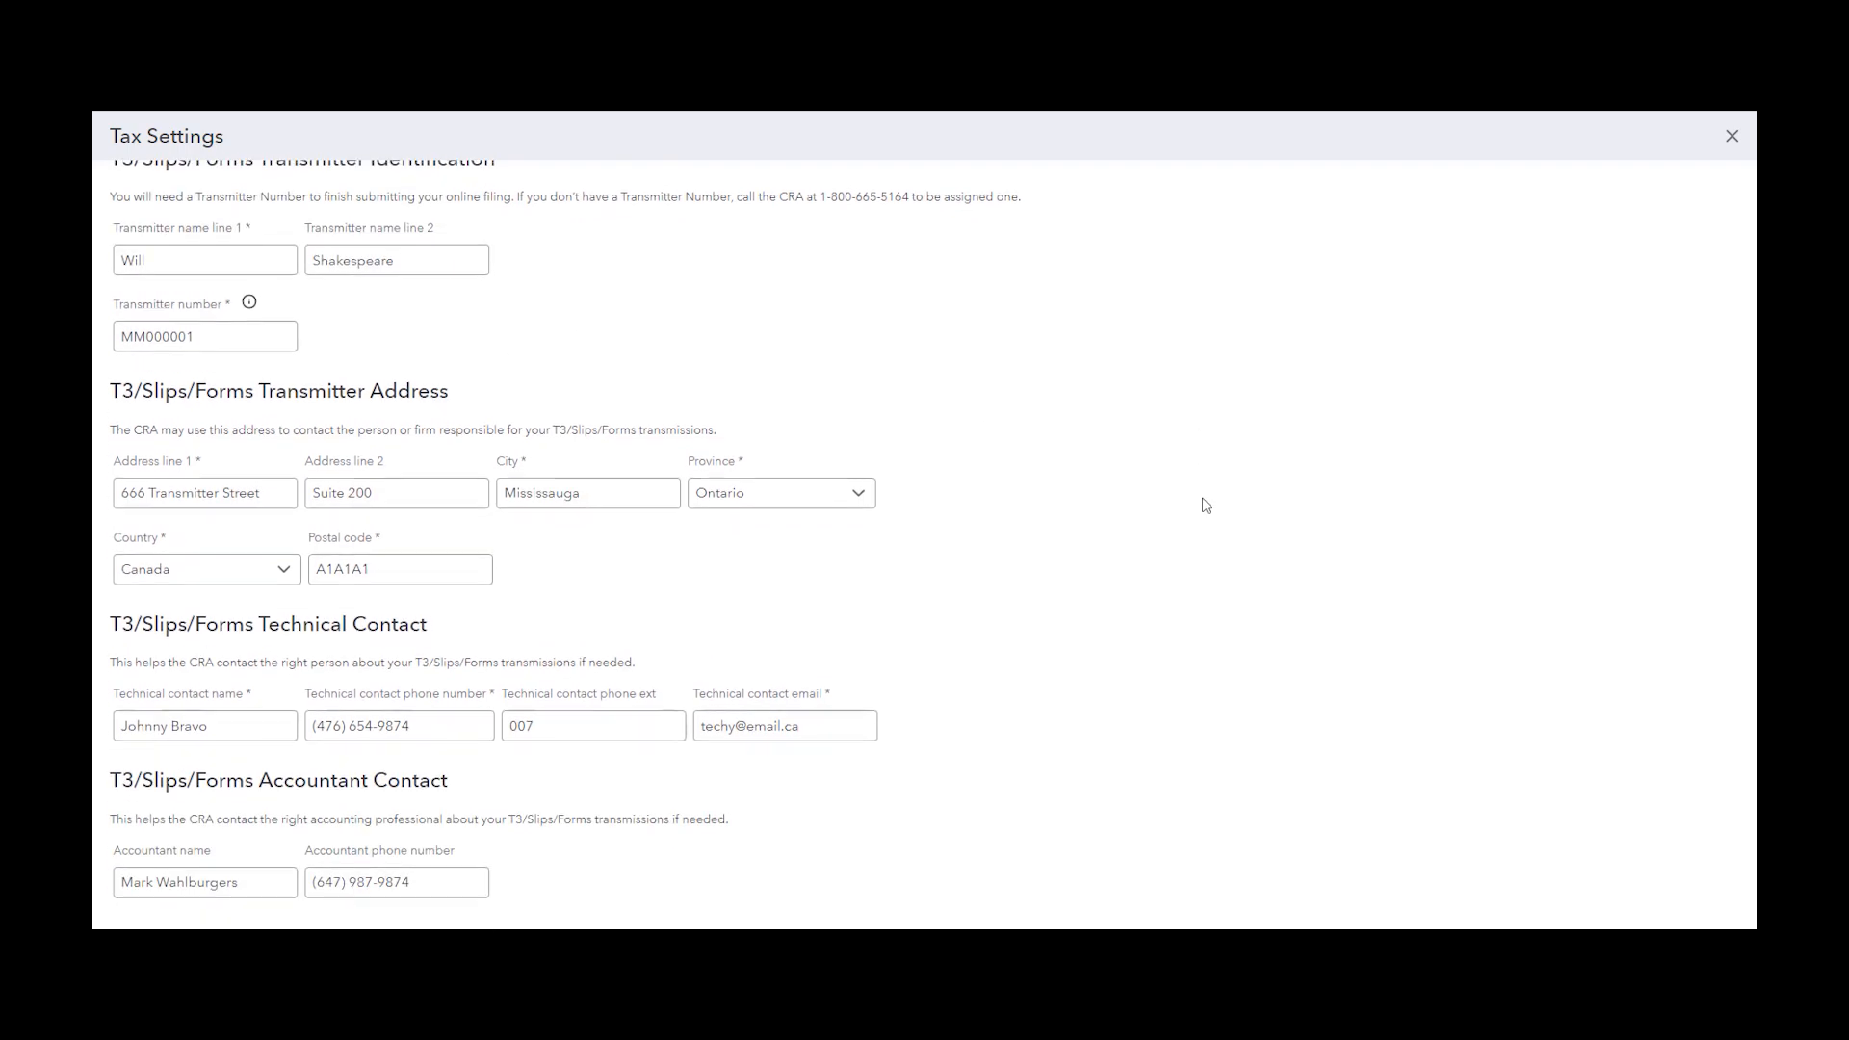
pyautogui.scroll(-1, 1206, 505)
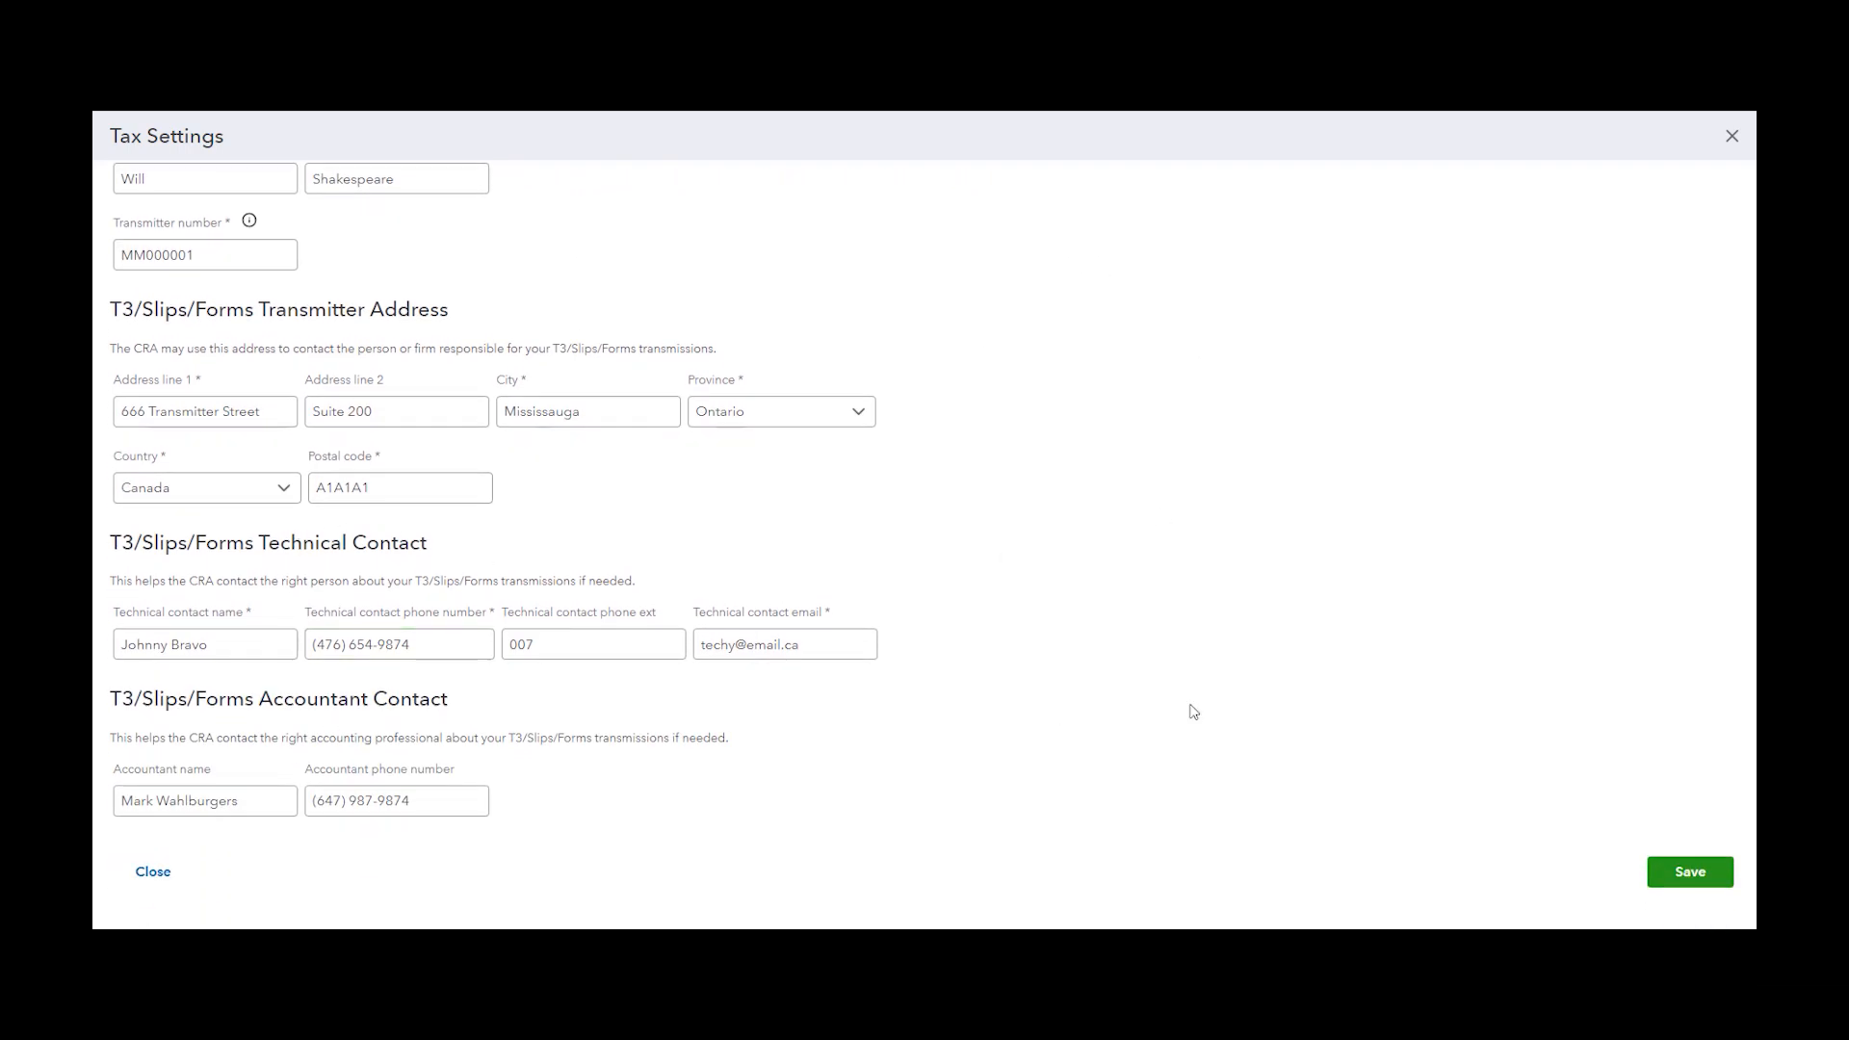
pyautogui.scroll(3, 1223, 679)
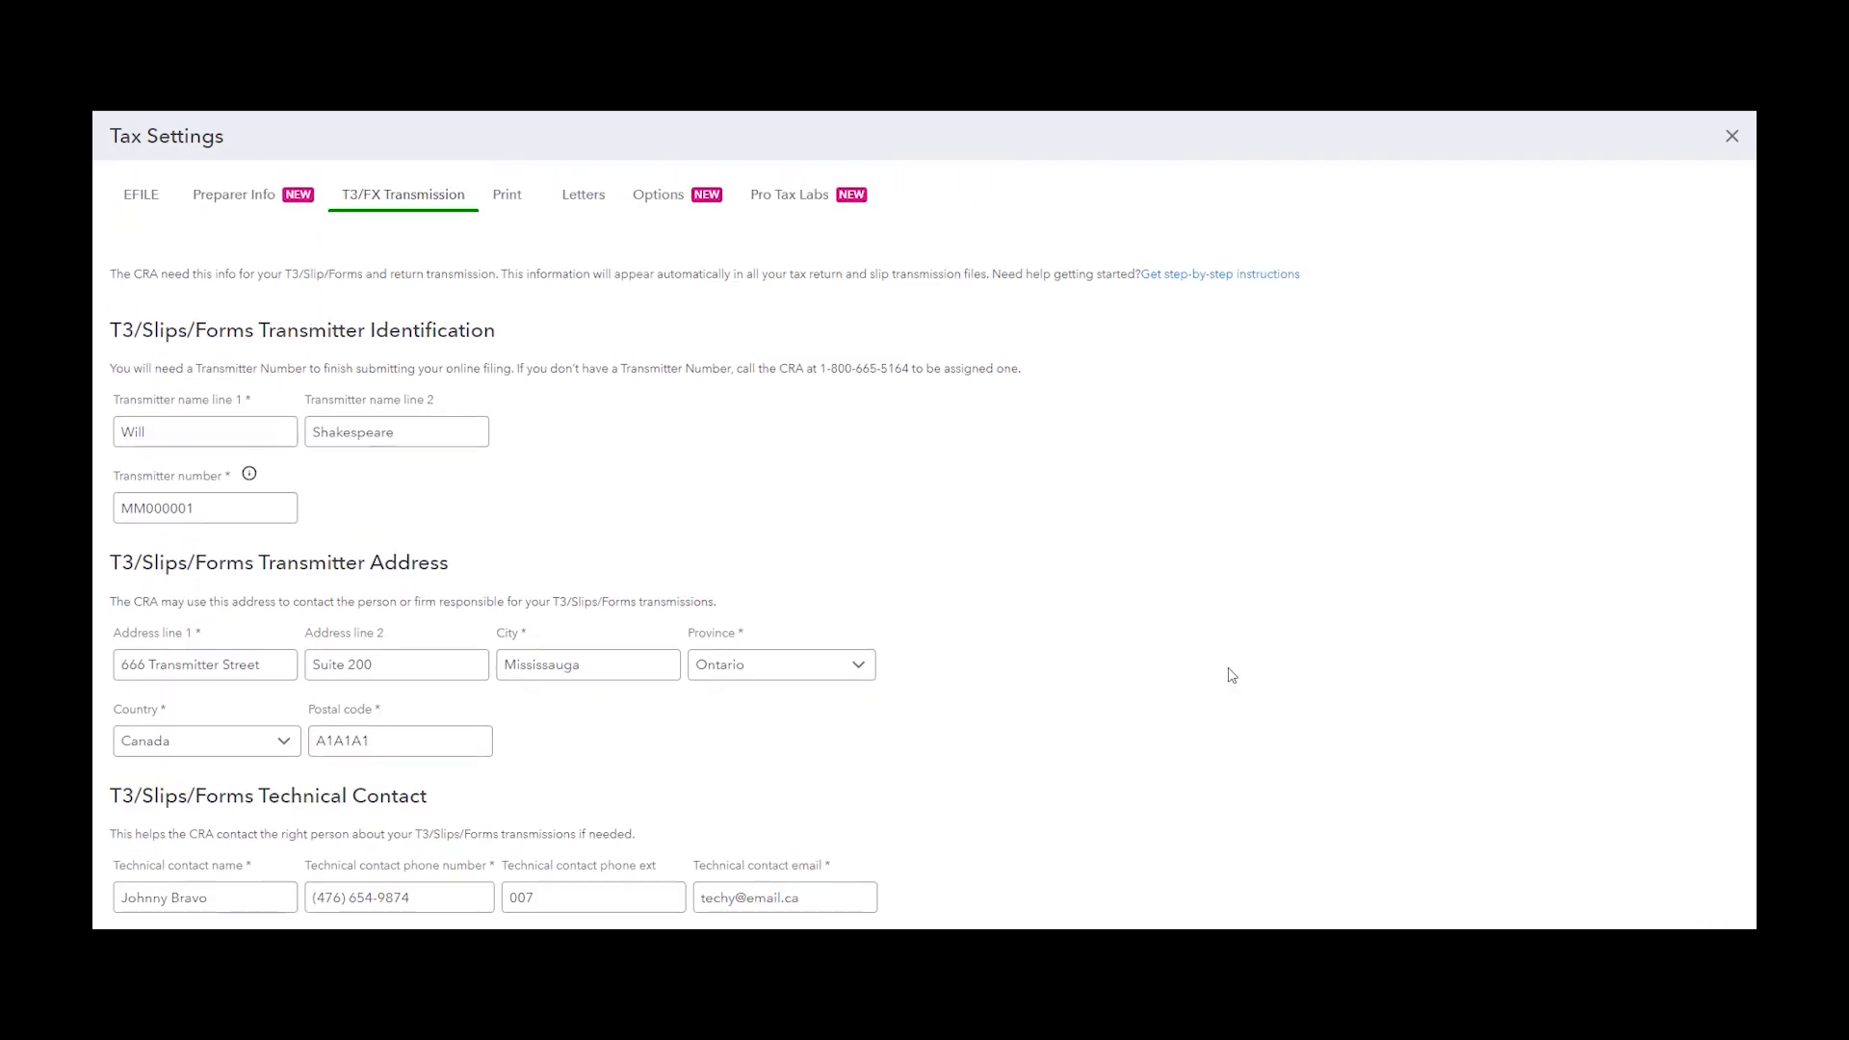
# Open the Print settings and browse the T1 print sets, keeping T1 - Client selected
pyautogui.click(507, 197)
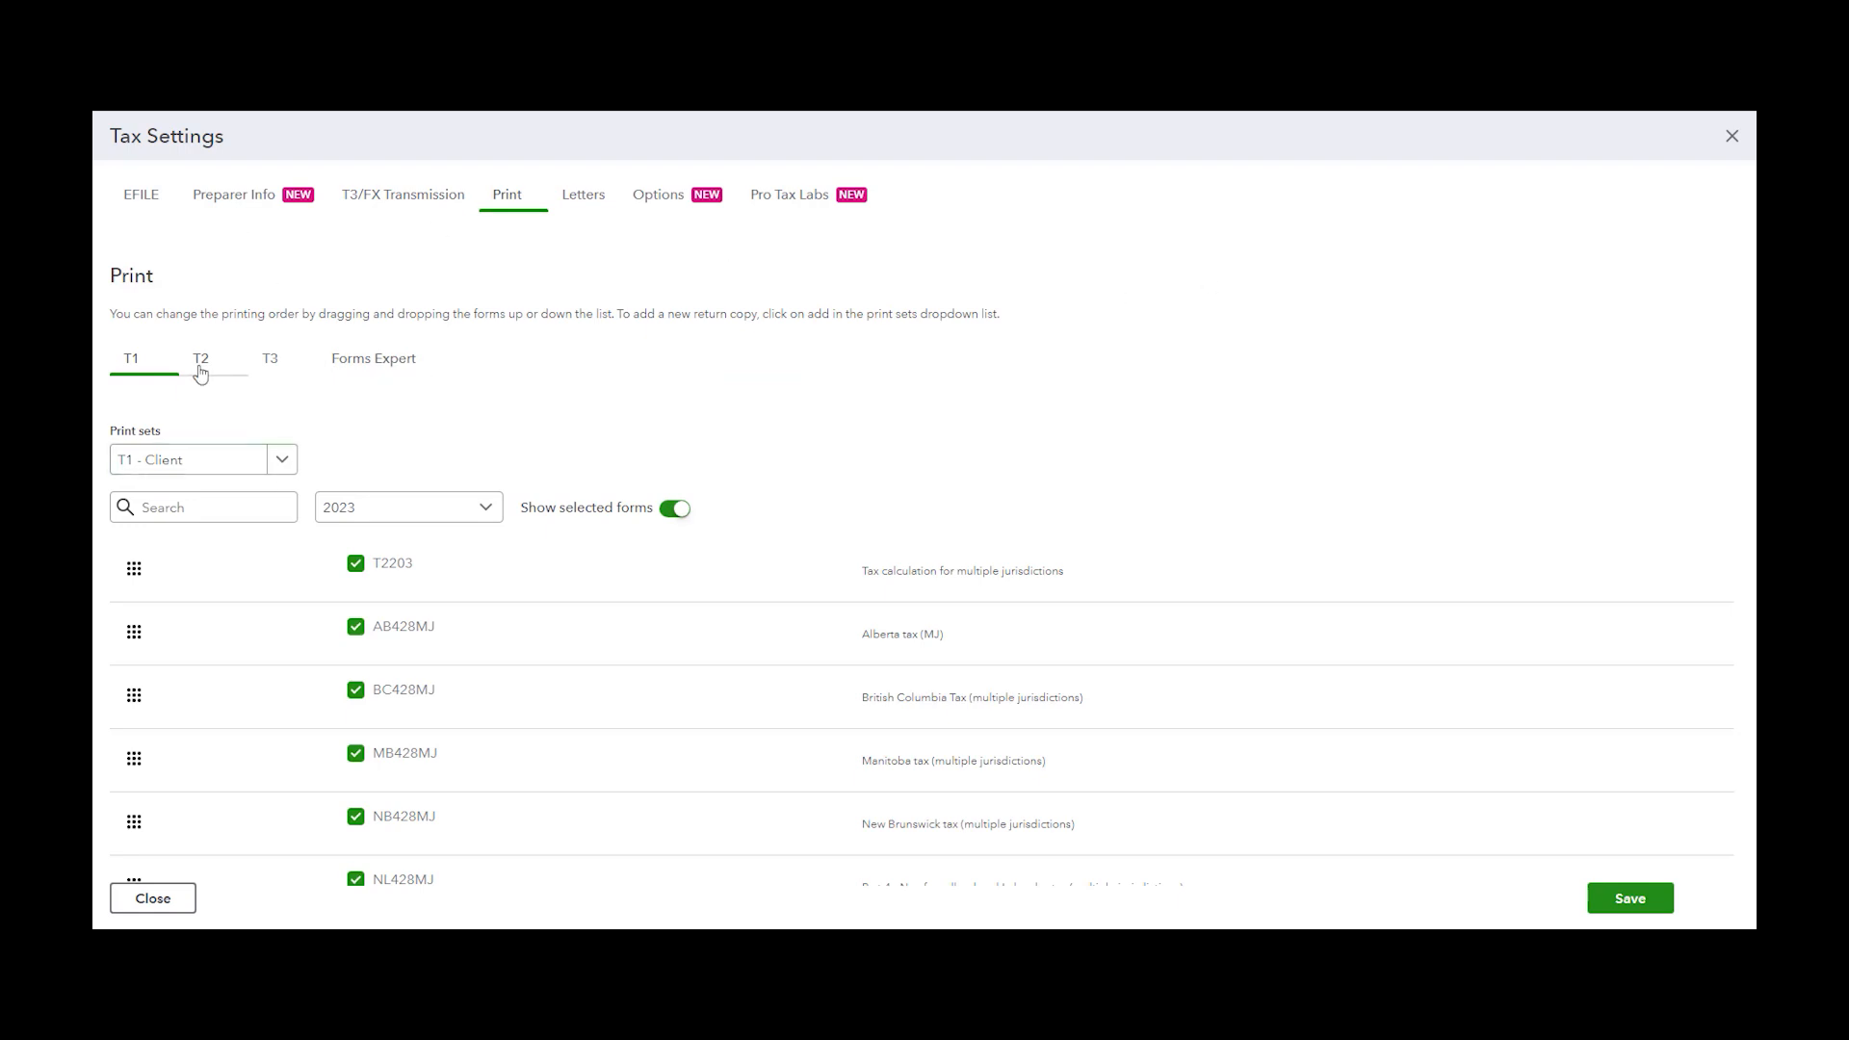
pyautogui.click(337, 366)
pyautogui.click(154, 365)
pyautogui.click(289, 466)
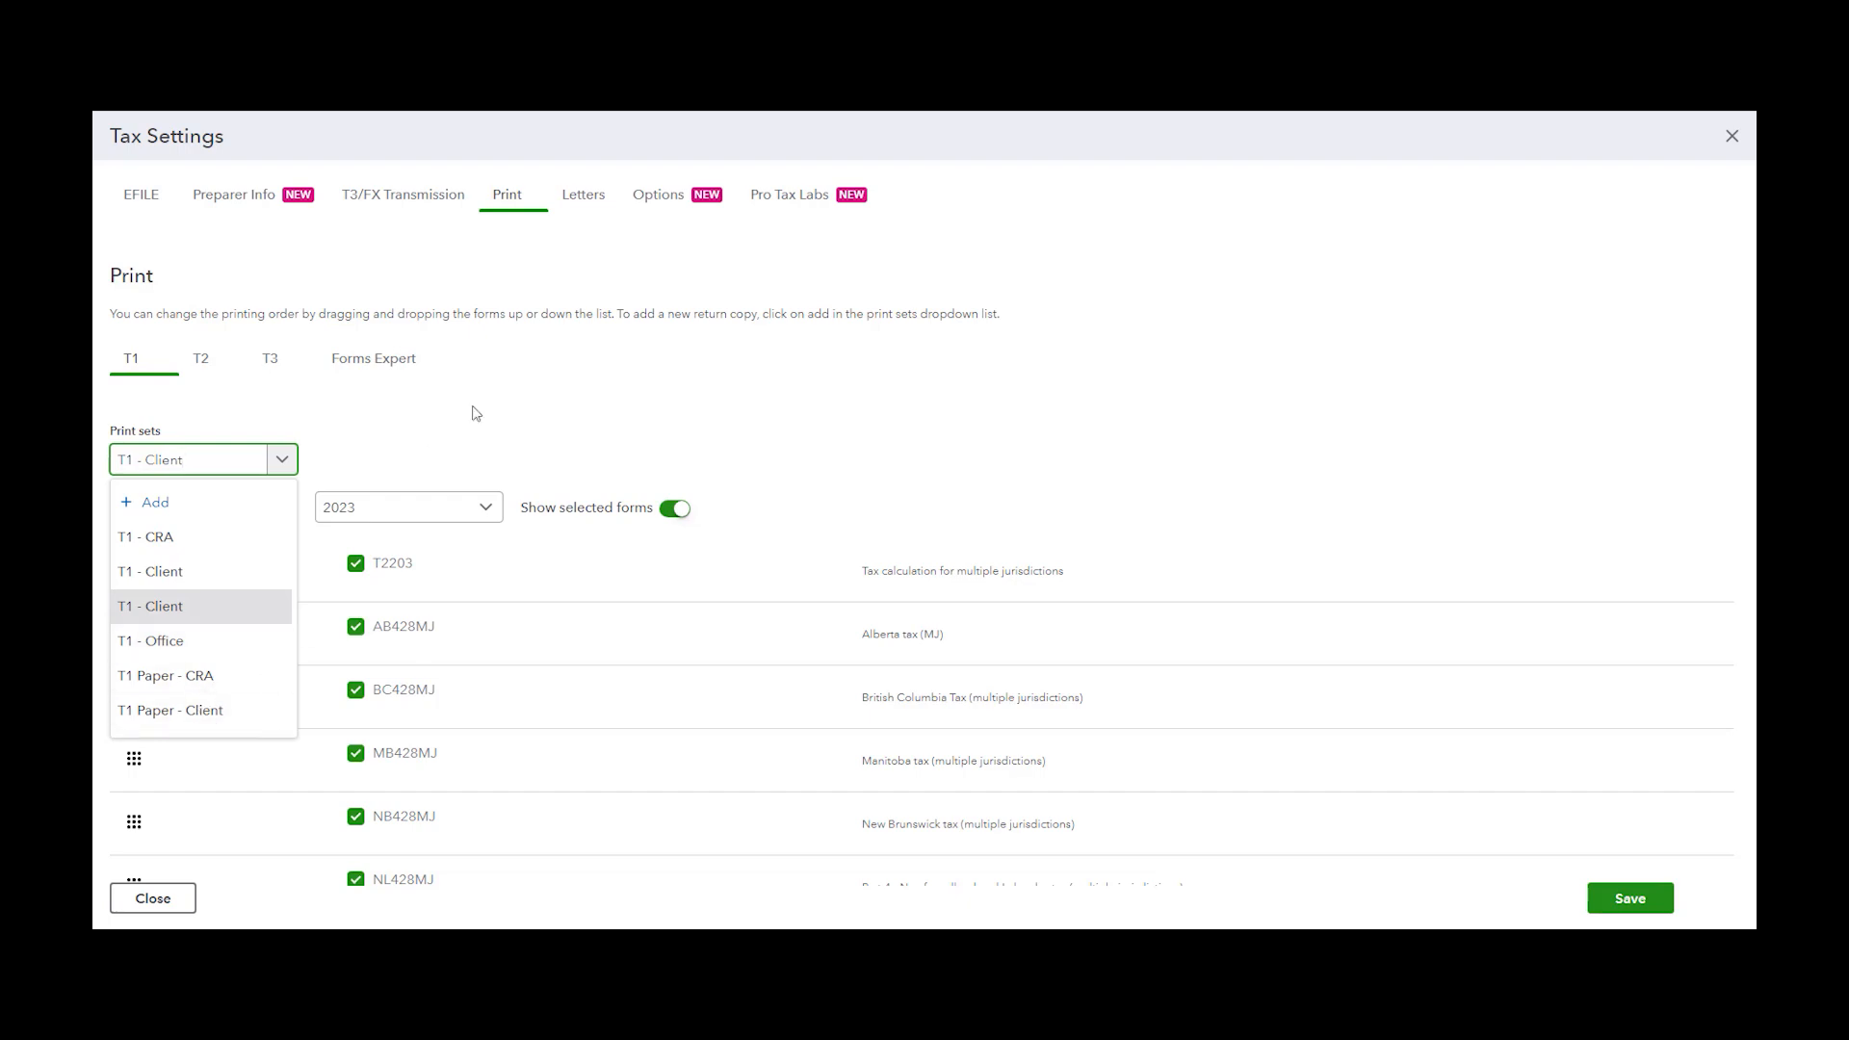
pyautogui.click(360, 456)
pyautogui.scroll(-1, 208, 549)
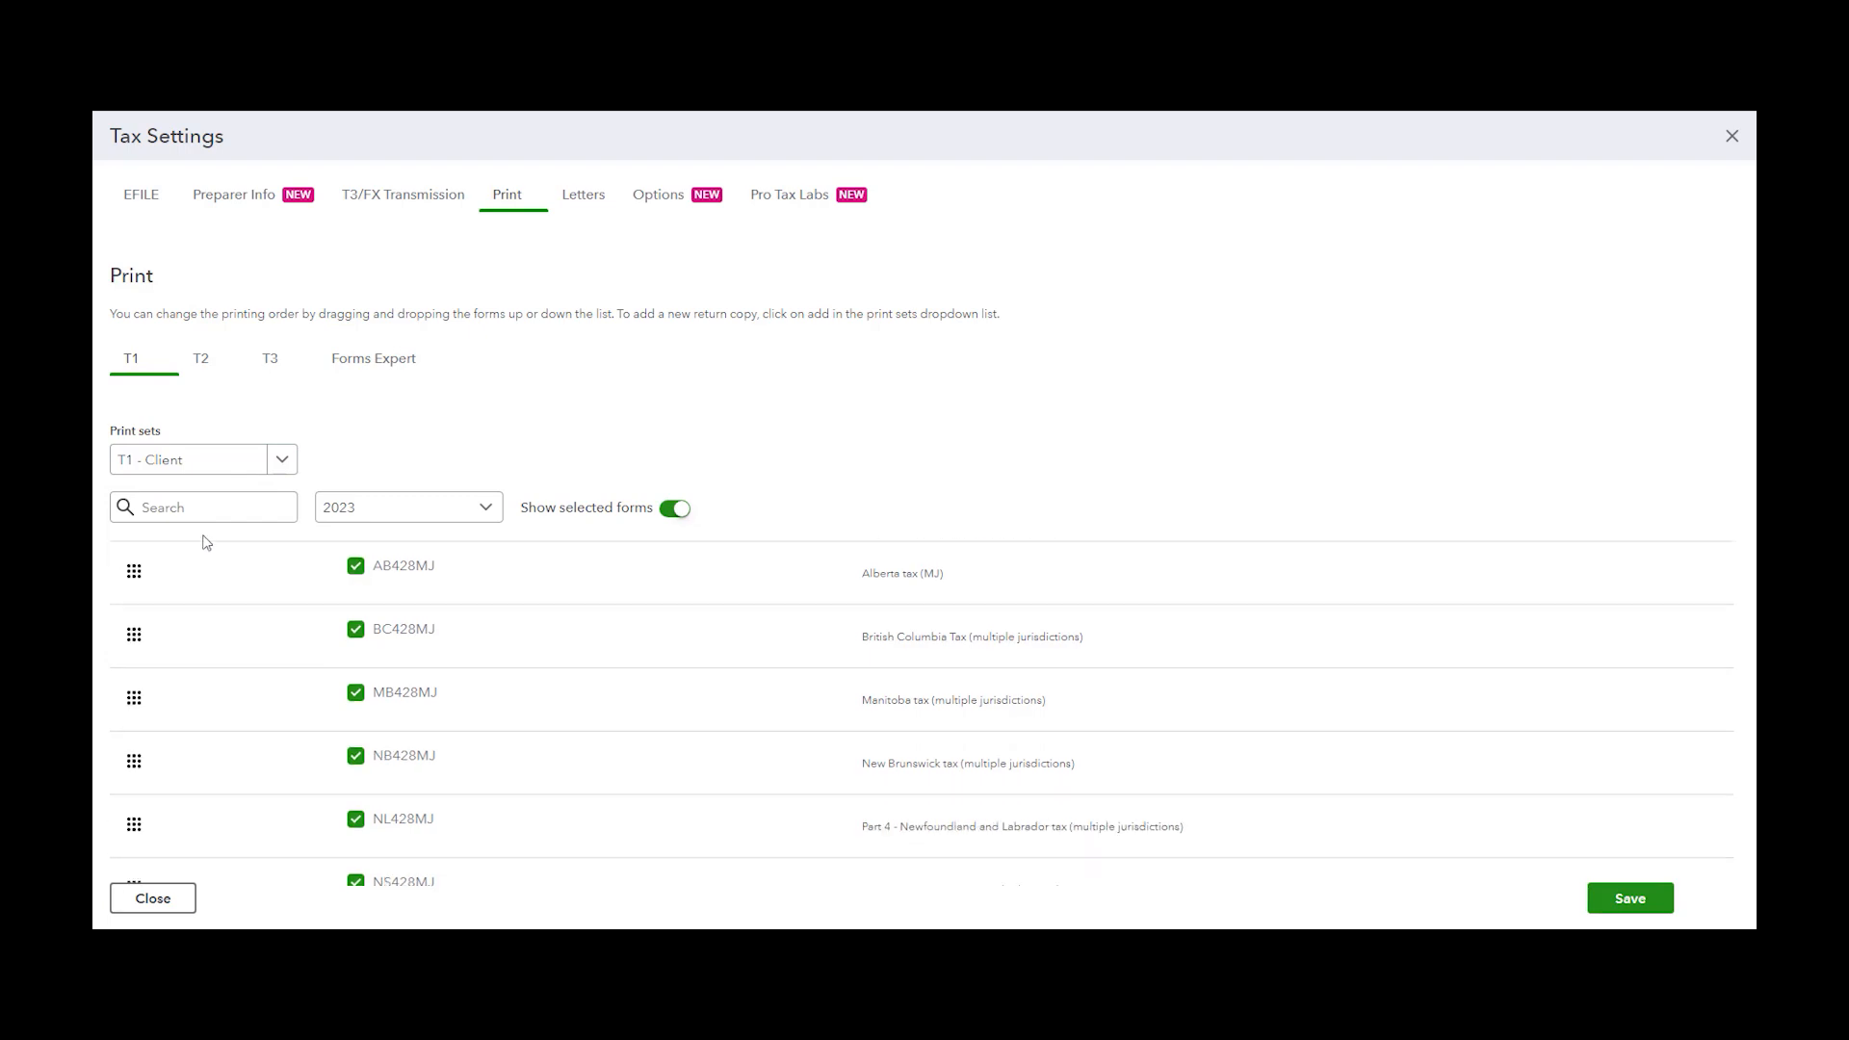
pyautogui.scroll(1, 208, 602)
# Reorder the T1 - Client print set by moving BusAuto up among the Alberta forms
pyautogui.moveTo(135, 570)
pyautogui.mouseDown()
pyautogui.moveTo(144, 647)
pyautogui.moveTo(139, 576)
pyautogui.mouseUp()
pyautogui.scroll(-8, 417, 646)
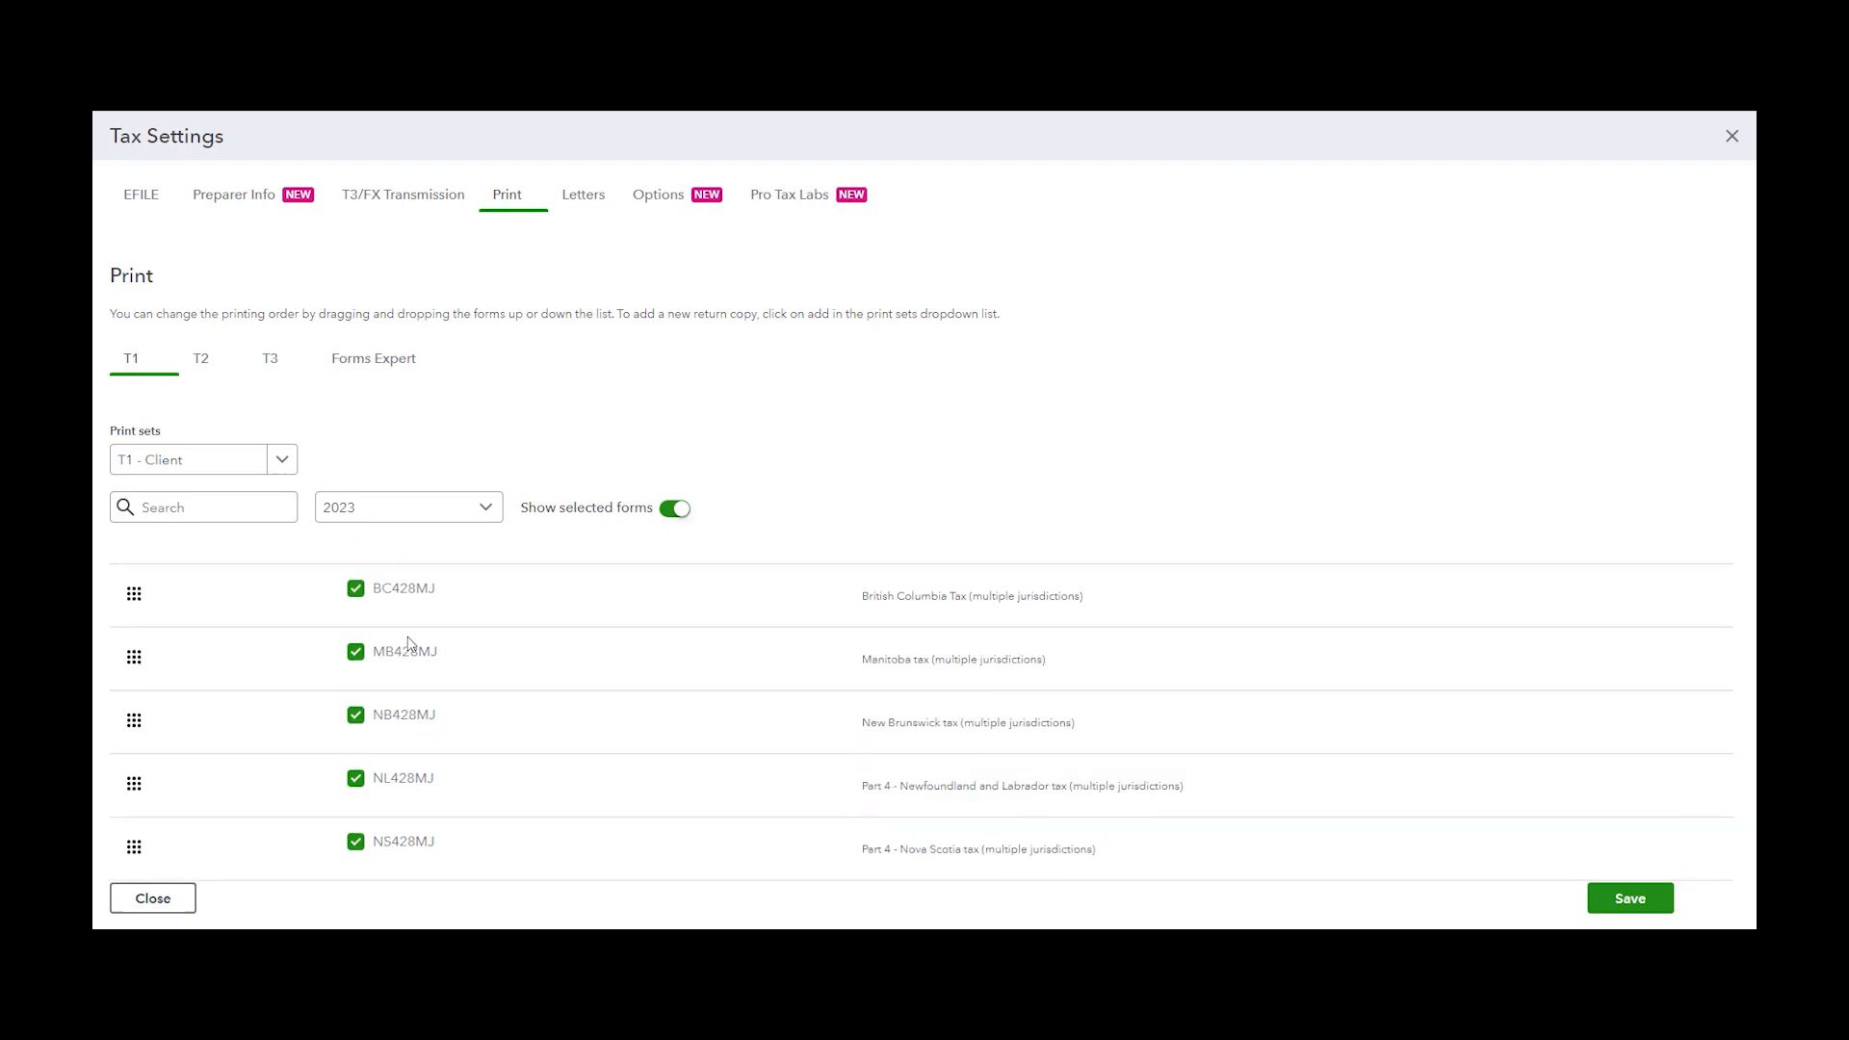
pyautogui.scroll(-5, 413, 644)
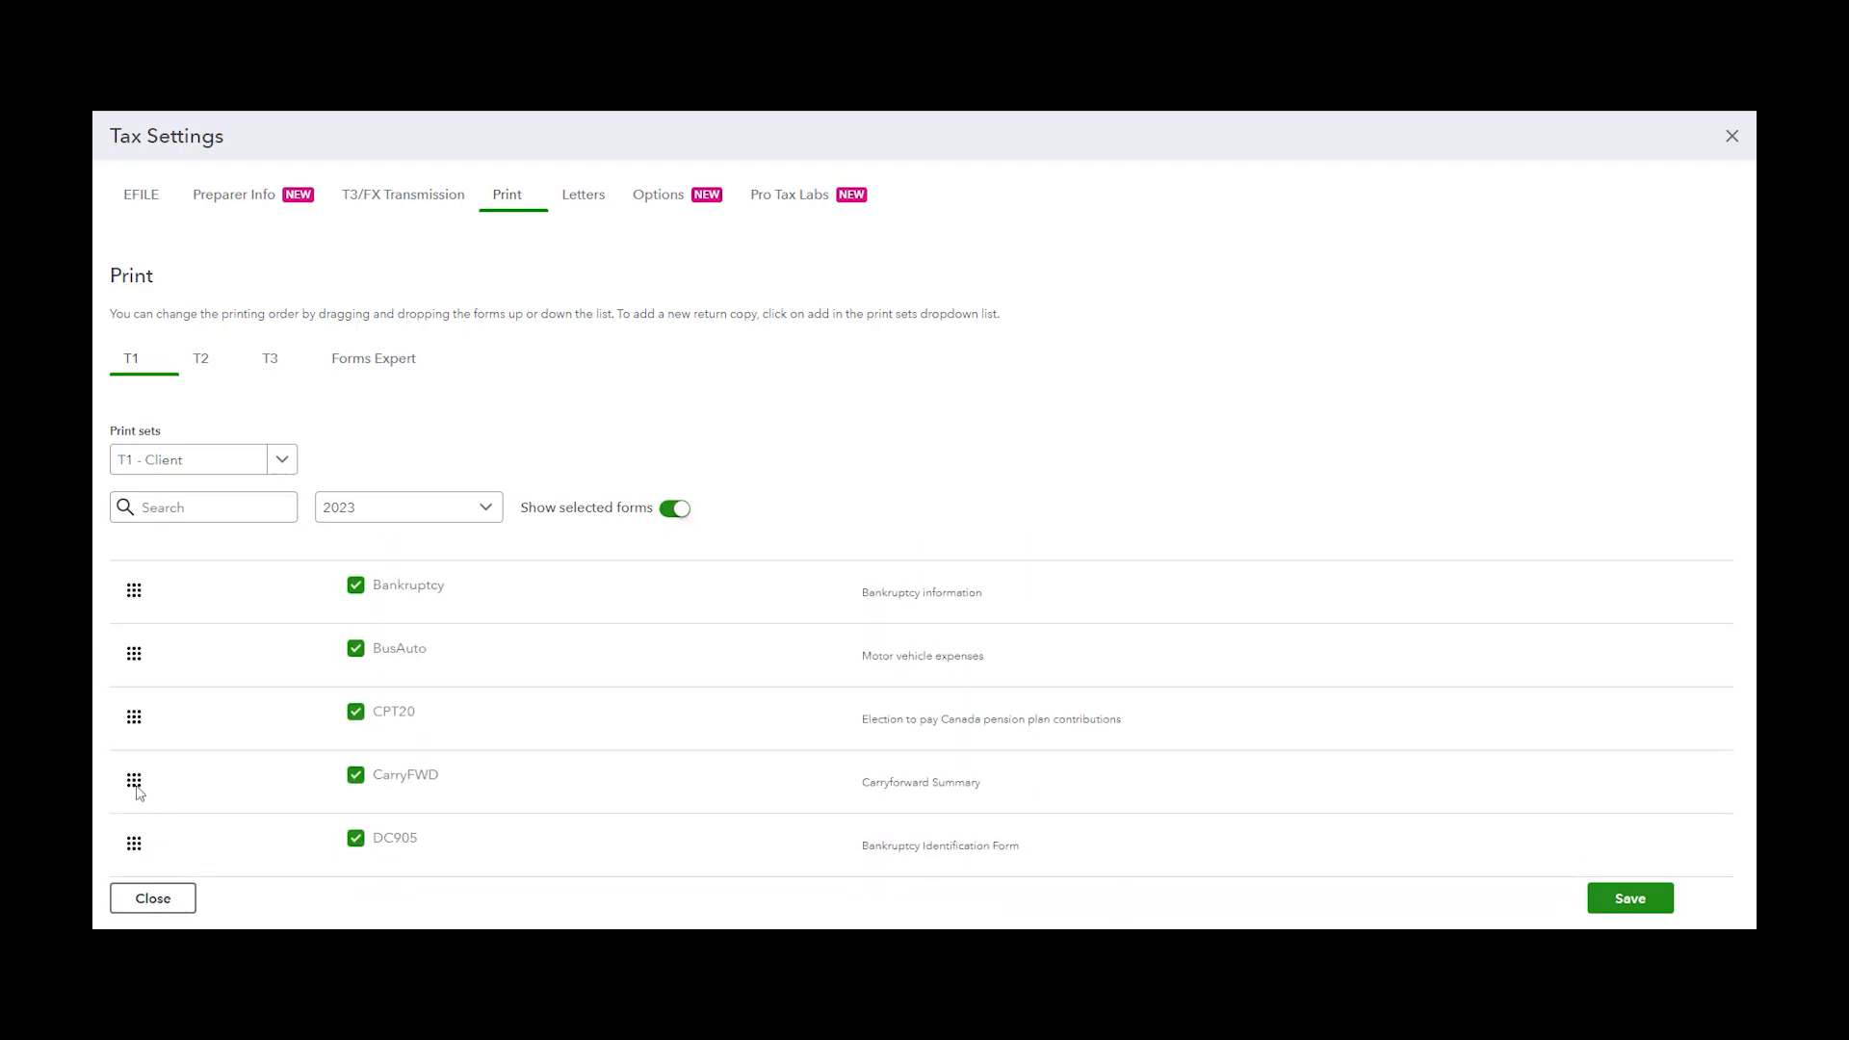
pyautogui.scroll(1, 192, 713)
pyautogui.moveTo(142, 749); pyautogui.dragTo(144, 577)
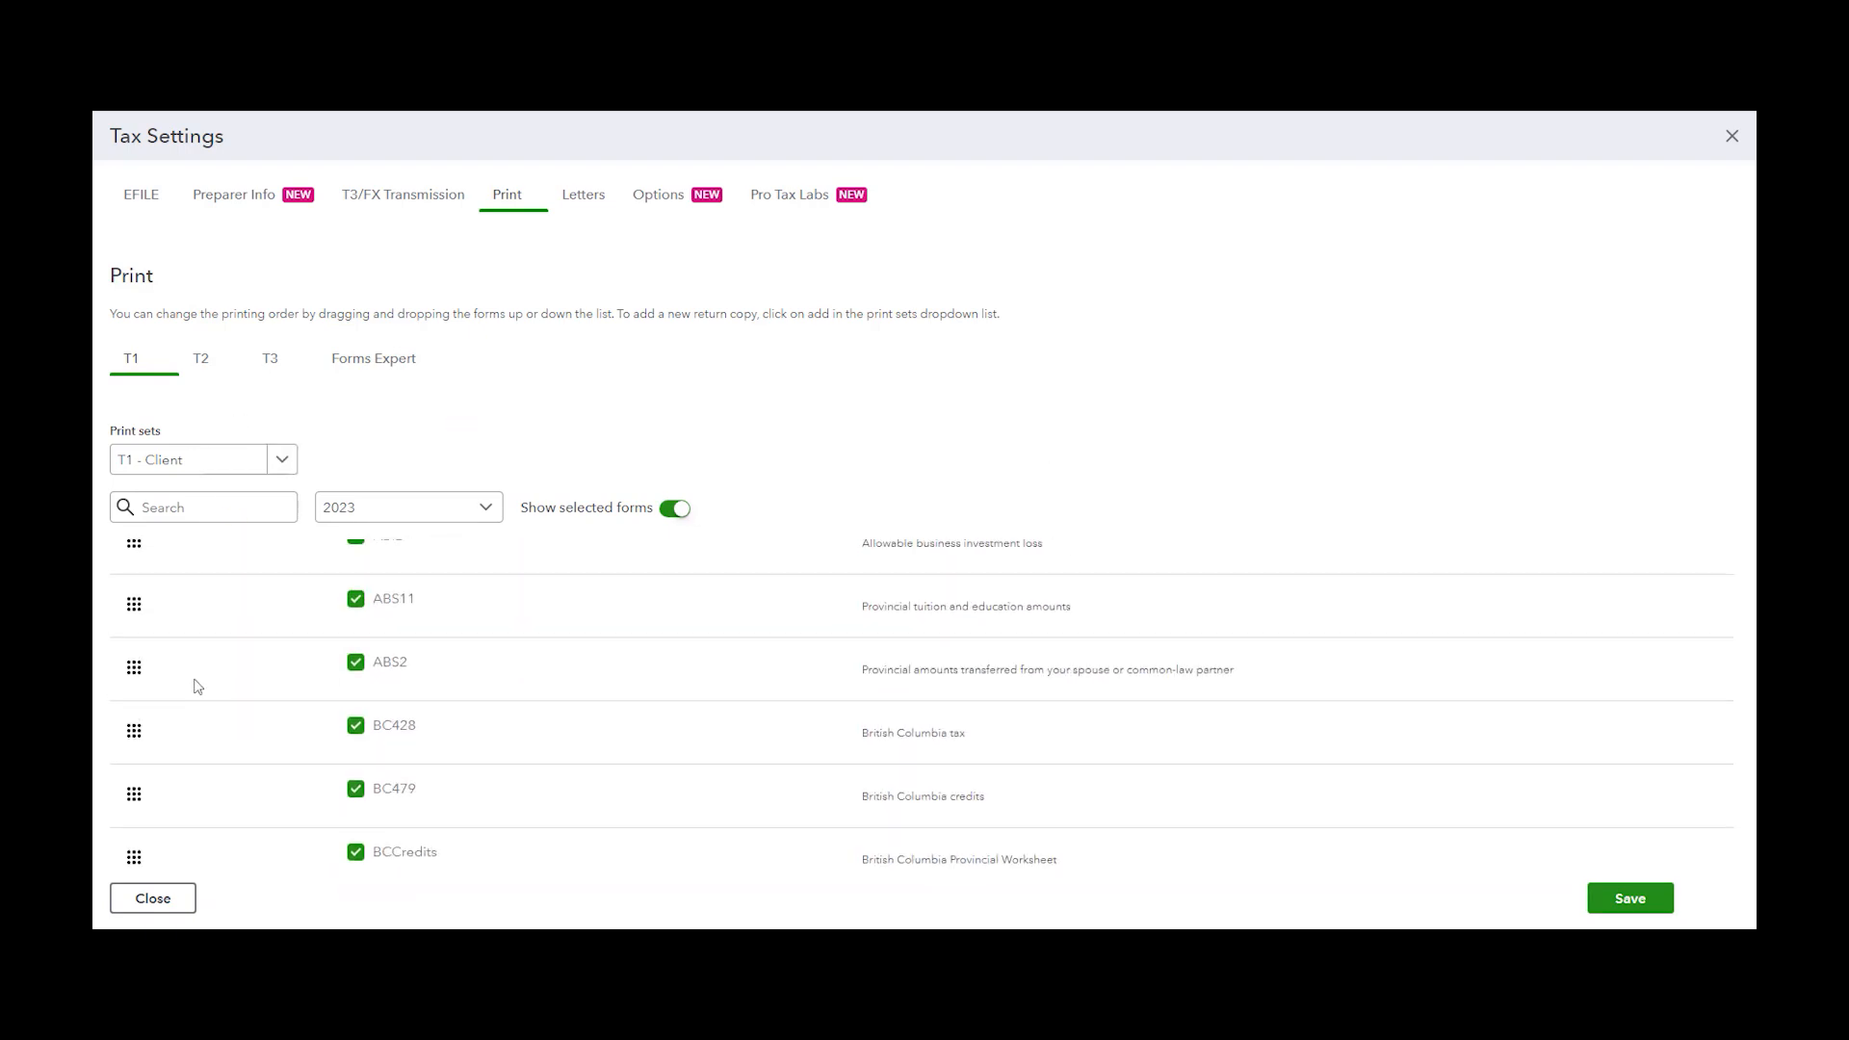
pyautogui.scroll(-1, 205, 812)
pyautogui.moveTo(131, 835); pyautogui.dragTo(130, 551)
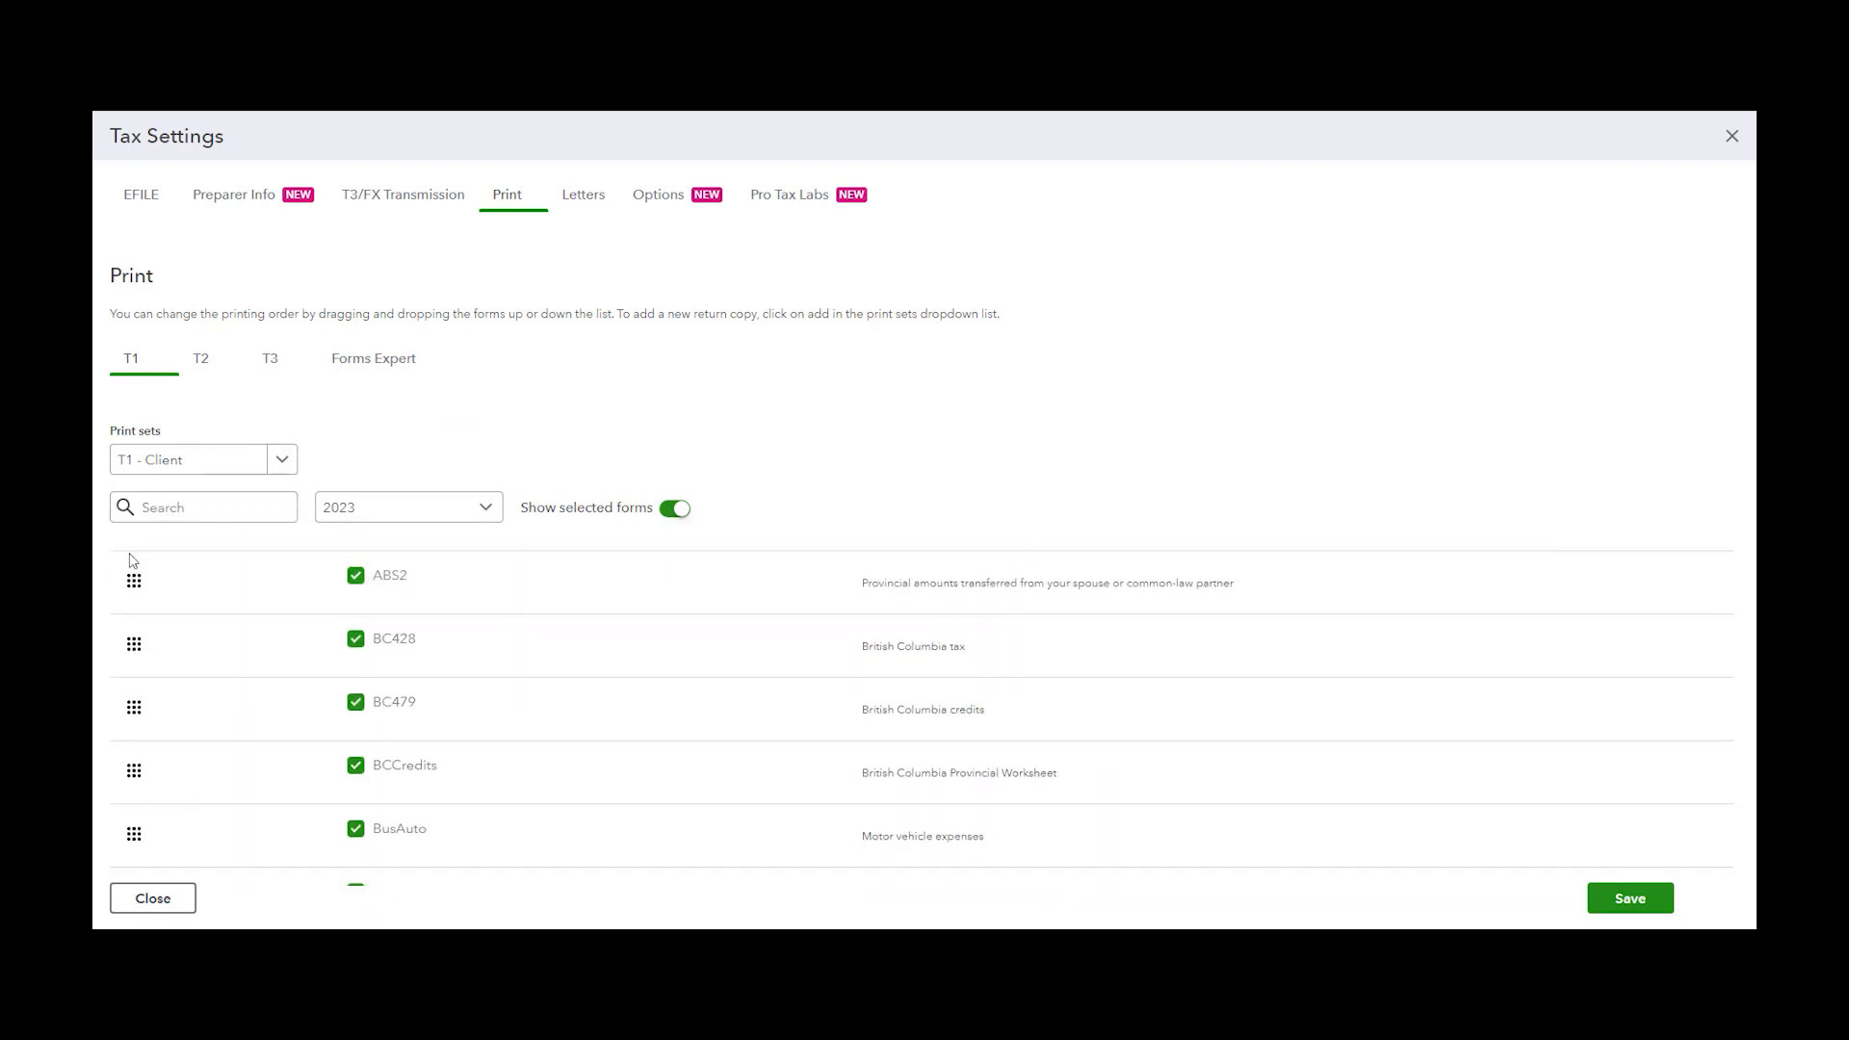
pyautogui.scroll(2, 155, 786)
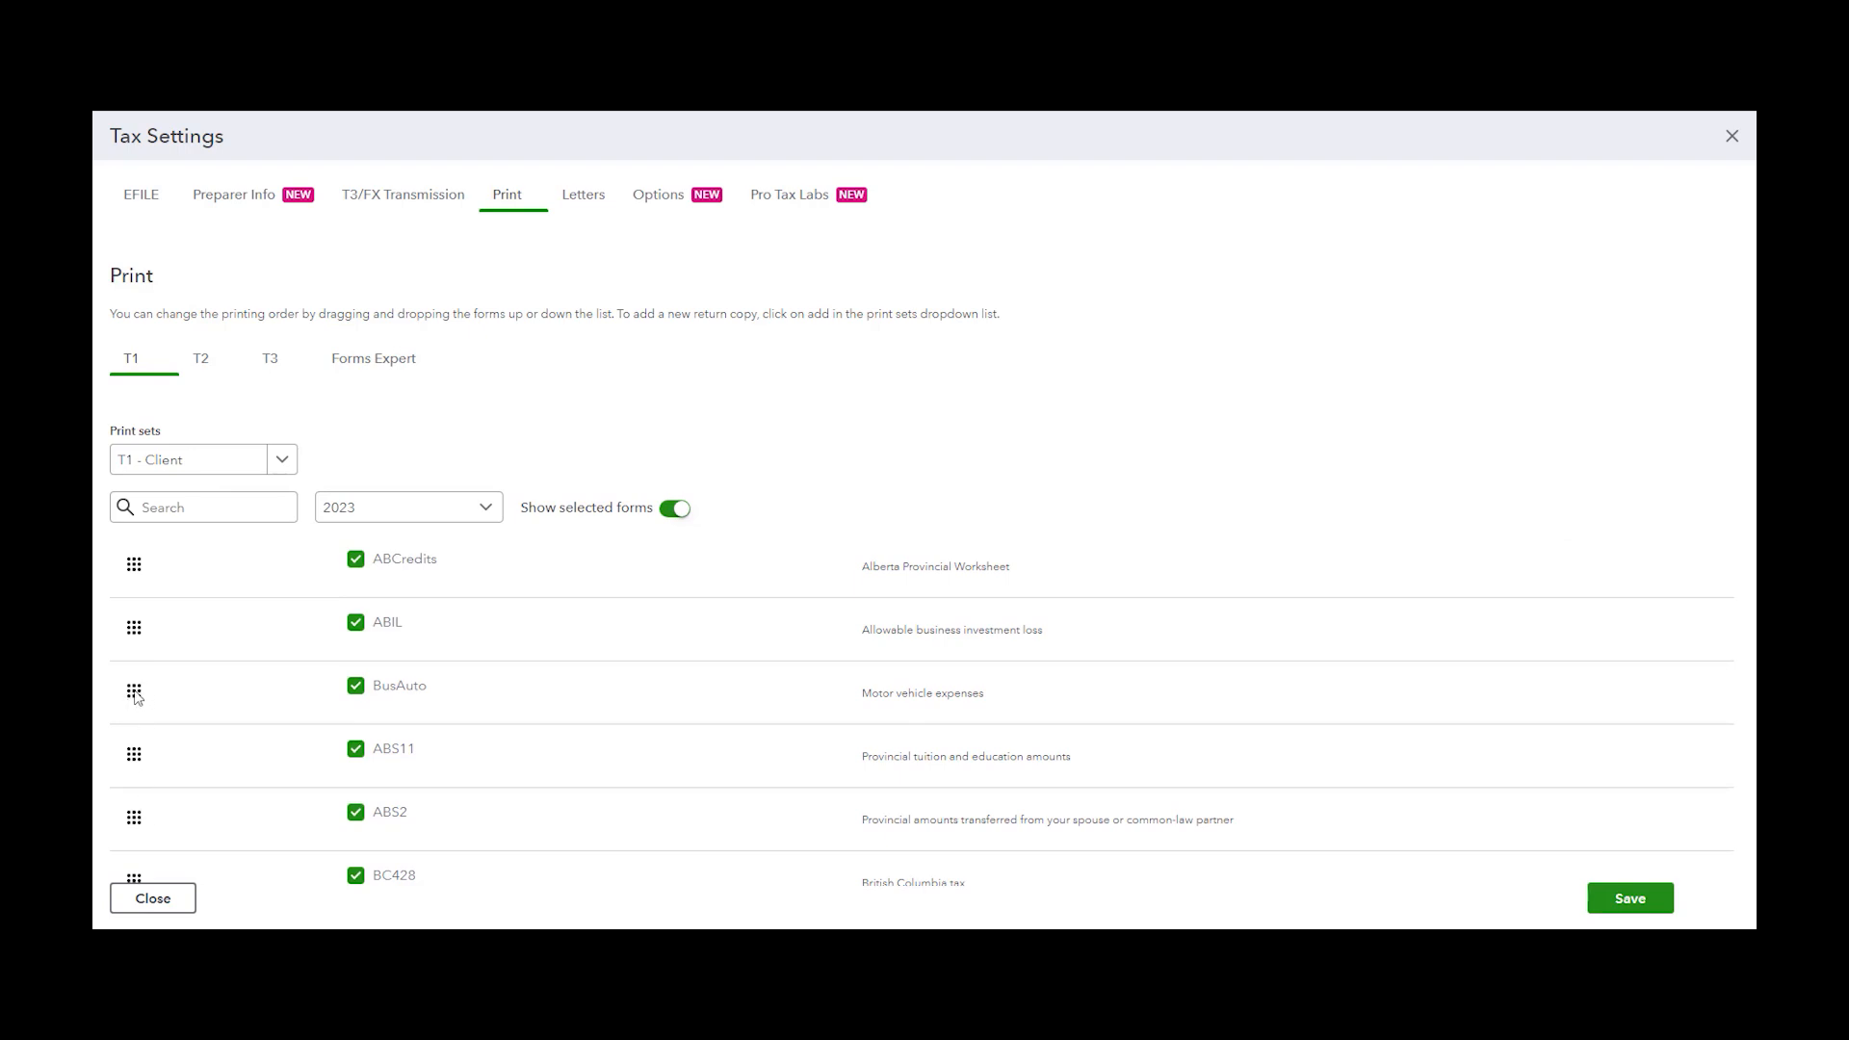
pyautogui.scroll(1, 142, 578)
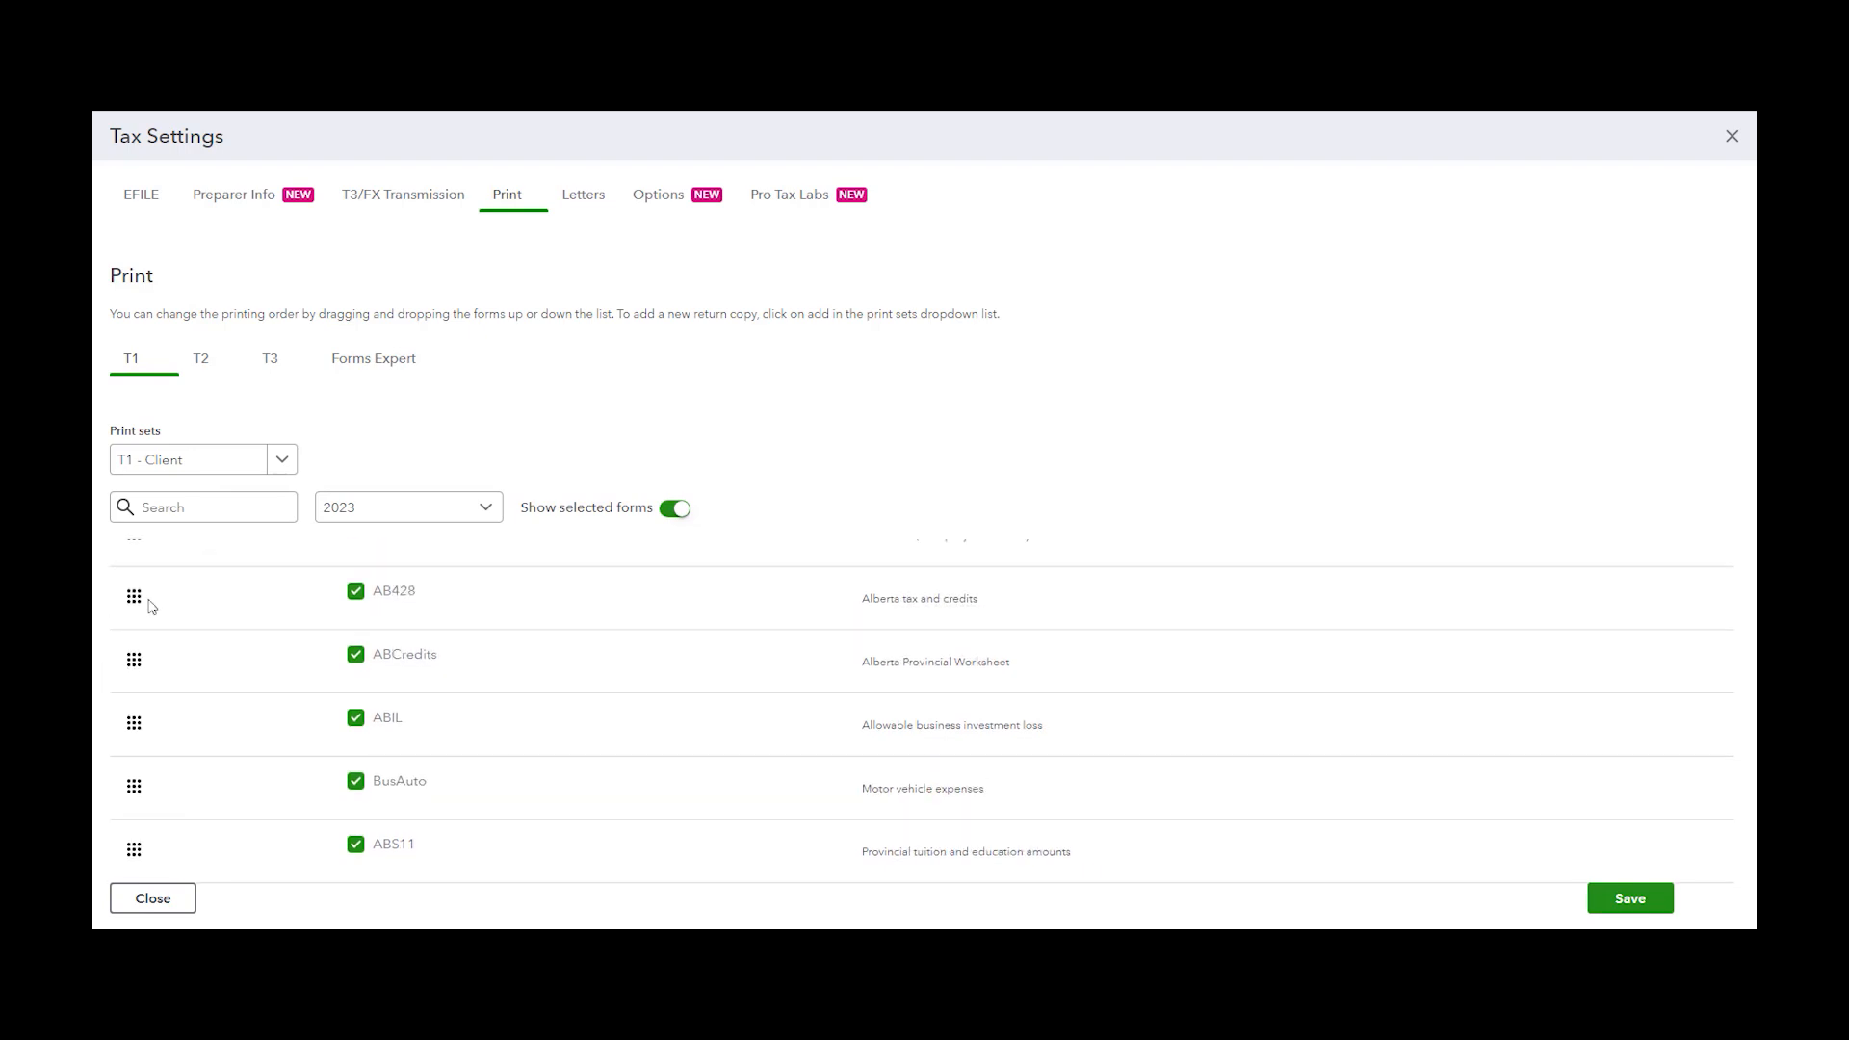
# Check the year list, then toggle the print selection of the AB428, ABCredits and ABIL forms
pyautogui.click(496, 516)
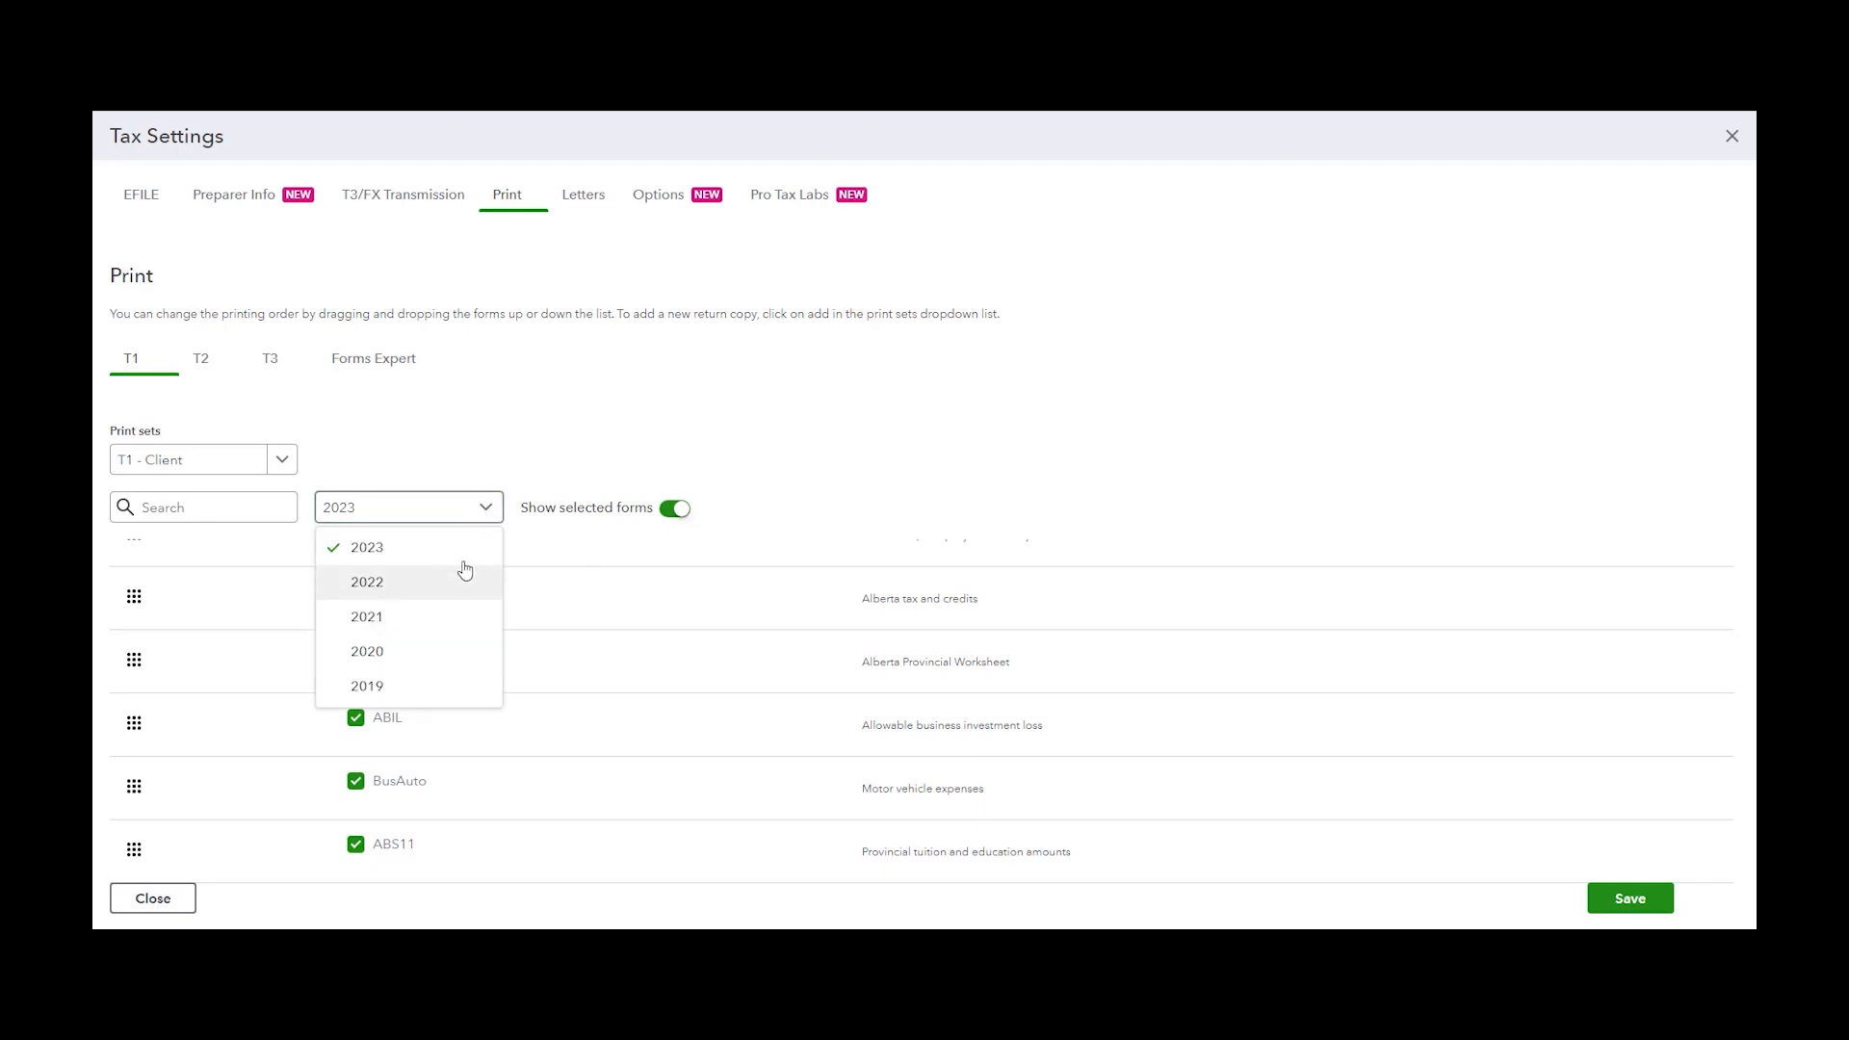
pyautogui.click(576, 435)
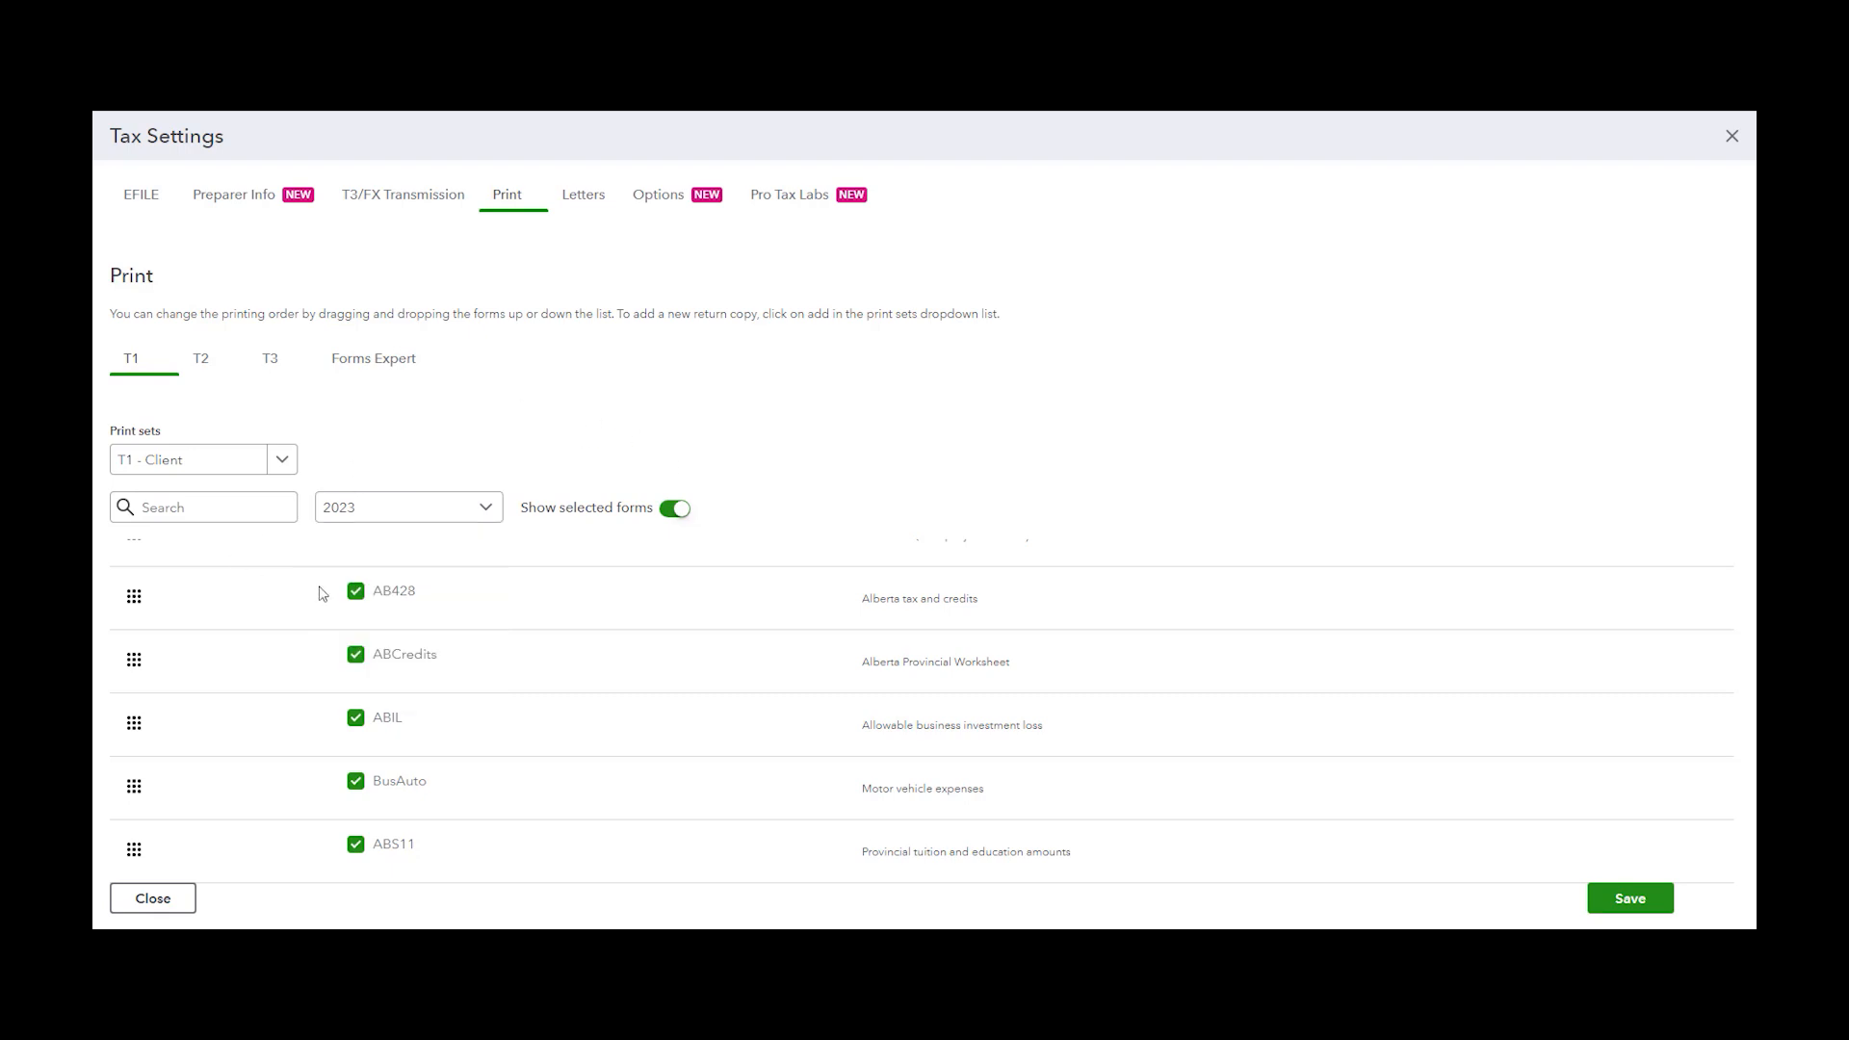
pyautogui.click(358, 599)
pyautogui.click(358, 665)
pyautogui.click(356, 722)
pyautogui.click(356, 722)
pyautogui.click(357, 722)
pyautogui.click(356, 722)
pyautogui.doubleClick(356, 722)
pyautogui.click(356, 722)
pyautogui.doubleClick(356, 722)
pyautogui.click(356, 722)
pyautogui.click(356, 722)
pyautogui.doubleClick(357, 722)
pyautogui.click(358, 722)
pyautogui.click(357, 722)
pyautogui.click(358, 723)
pyautogui.doubleClick(358, 722)
pyautogui.click(357, 722)
pyautogui.click(357, 722)
pyautogui.click(357, 723)
# Switch to the T2 print sets, check the province filter, and move T2Adj to the top of the forms list
pyautogui.click(200, 373)
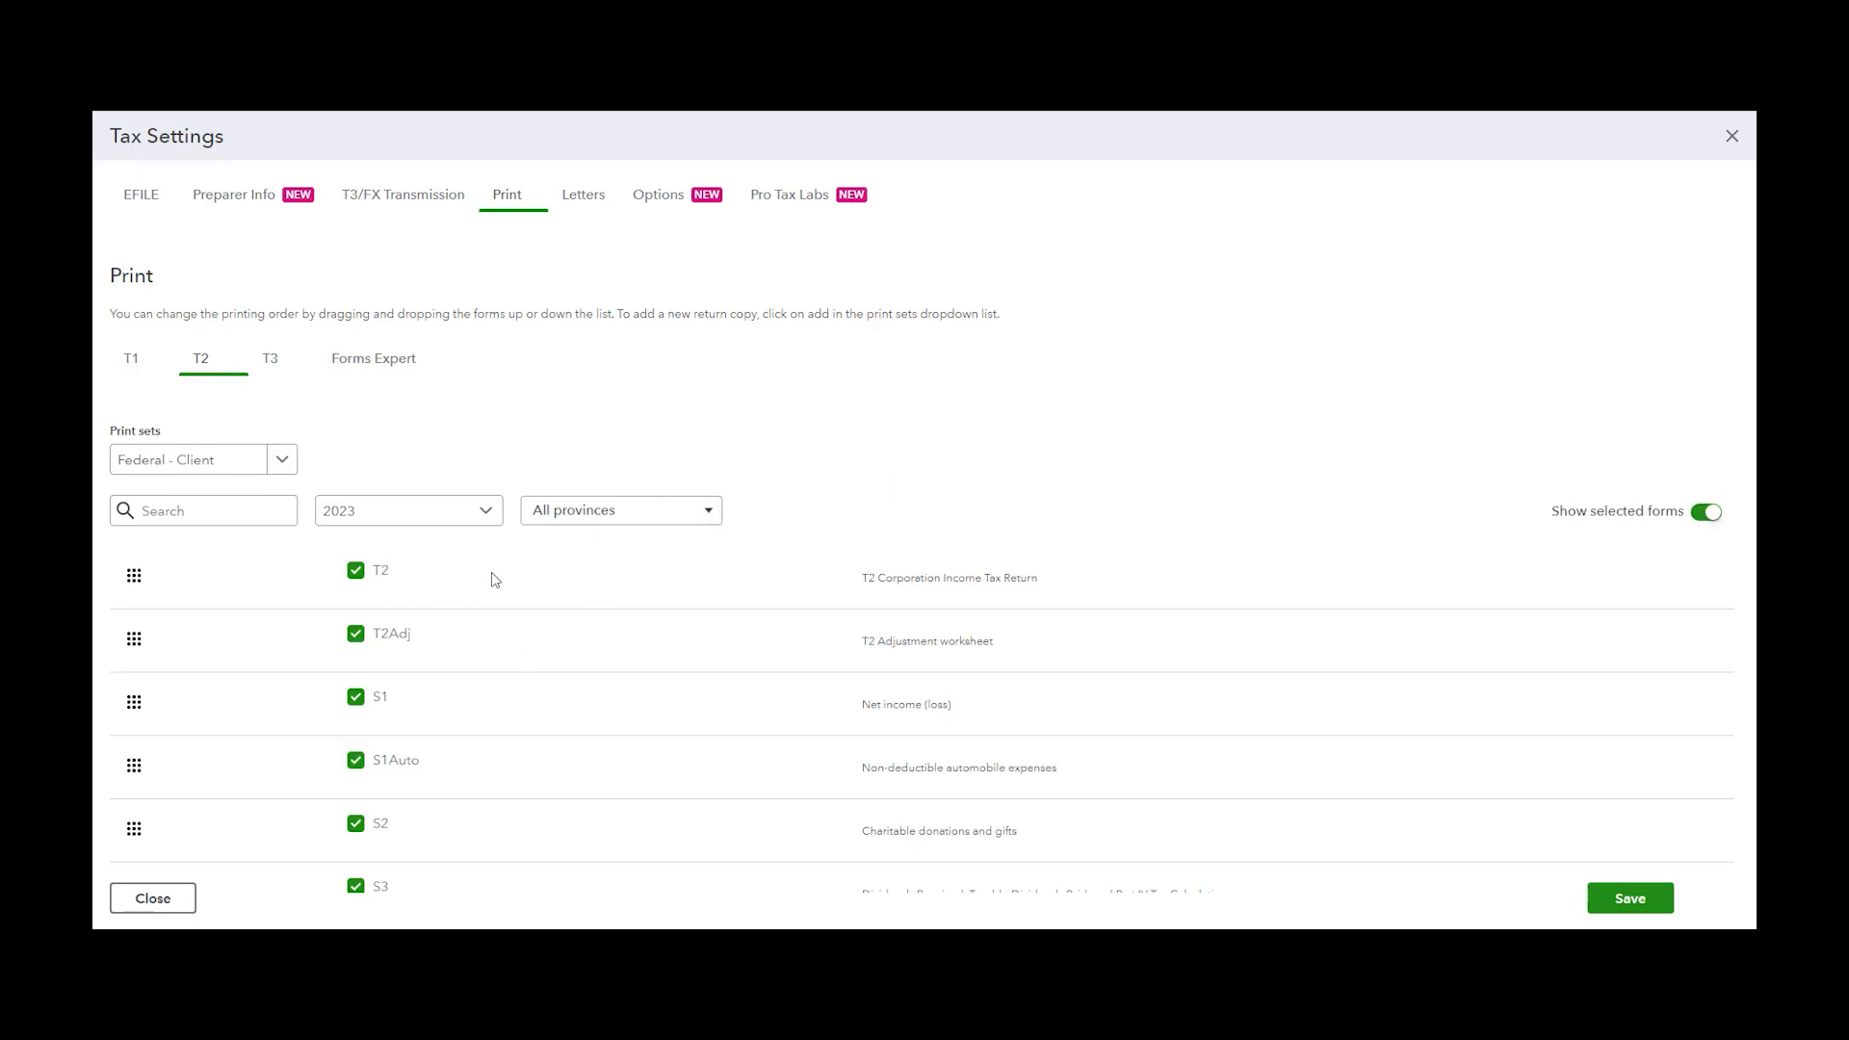
pyautogui.click(669, 517)
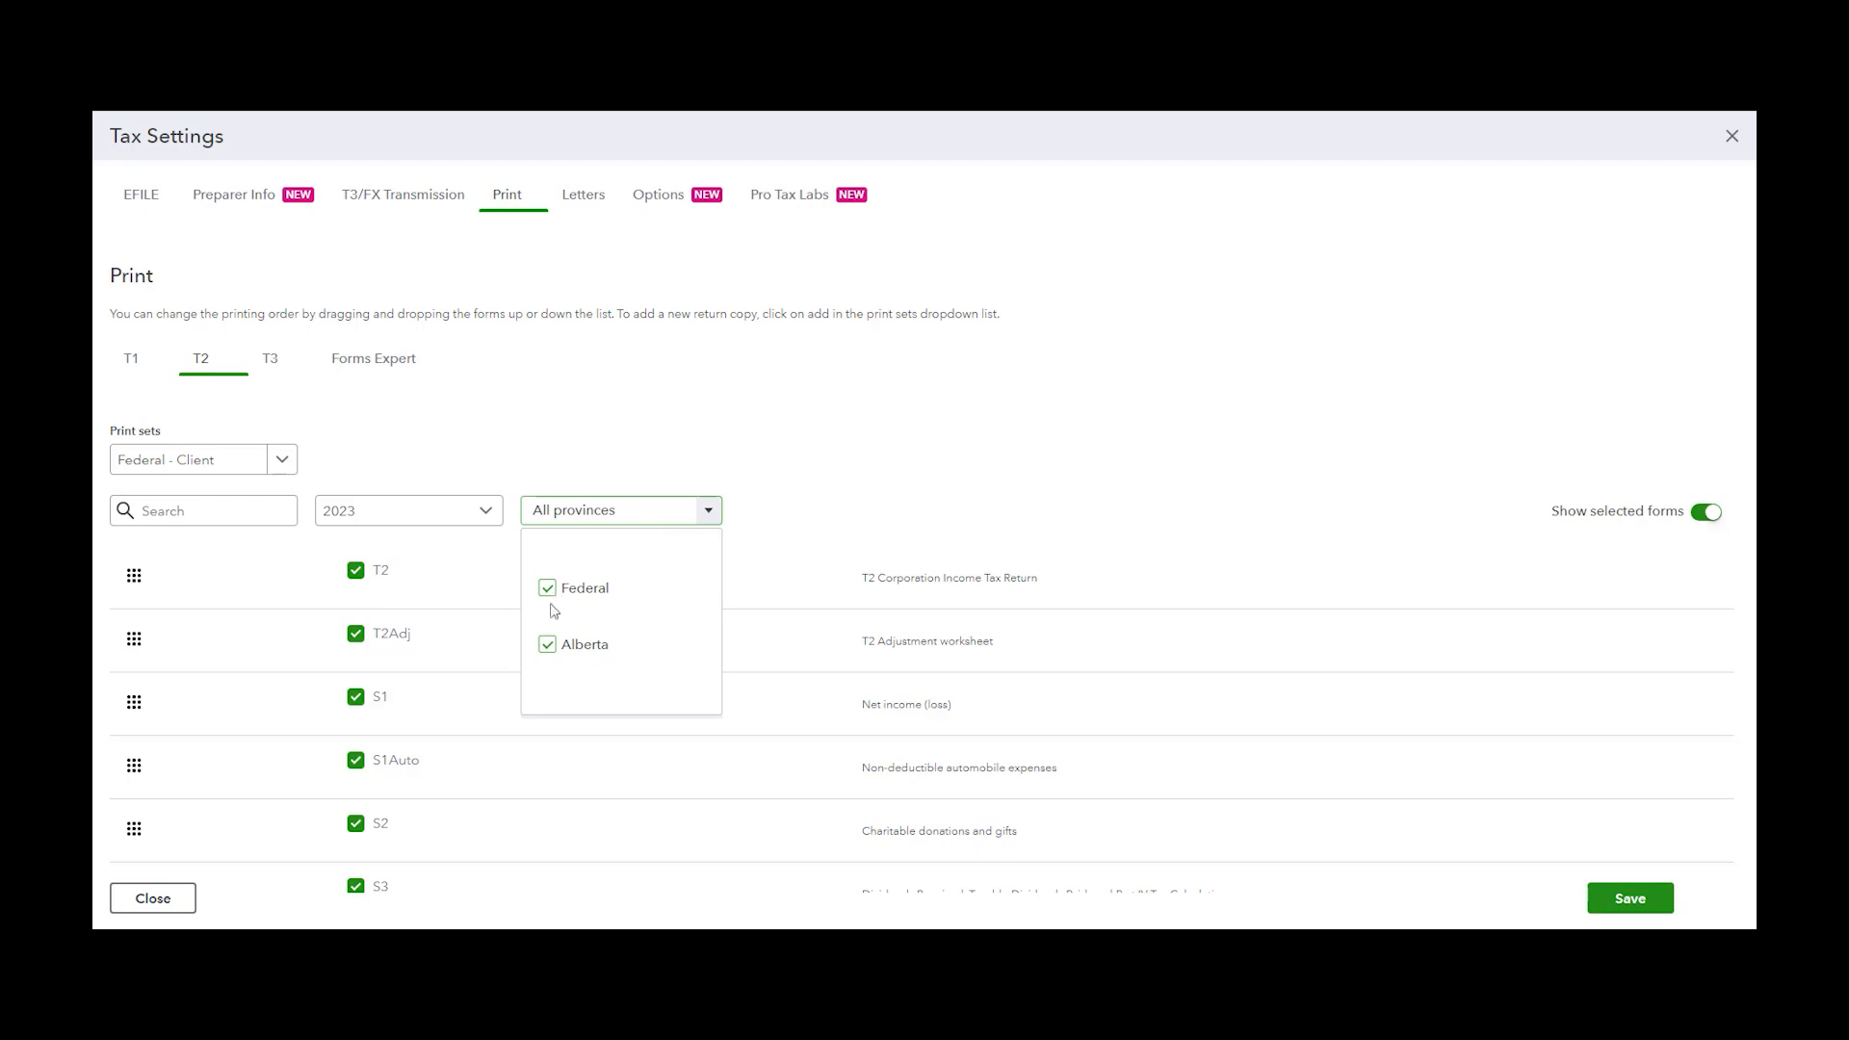
pyautogui.click(814, 499)
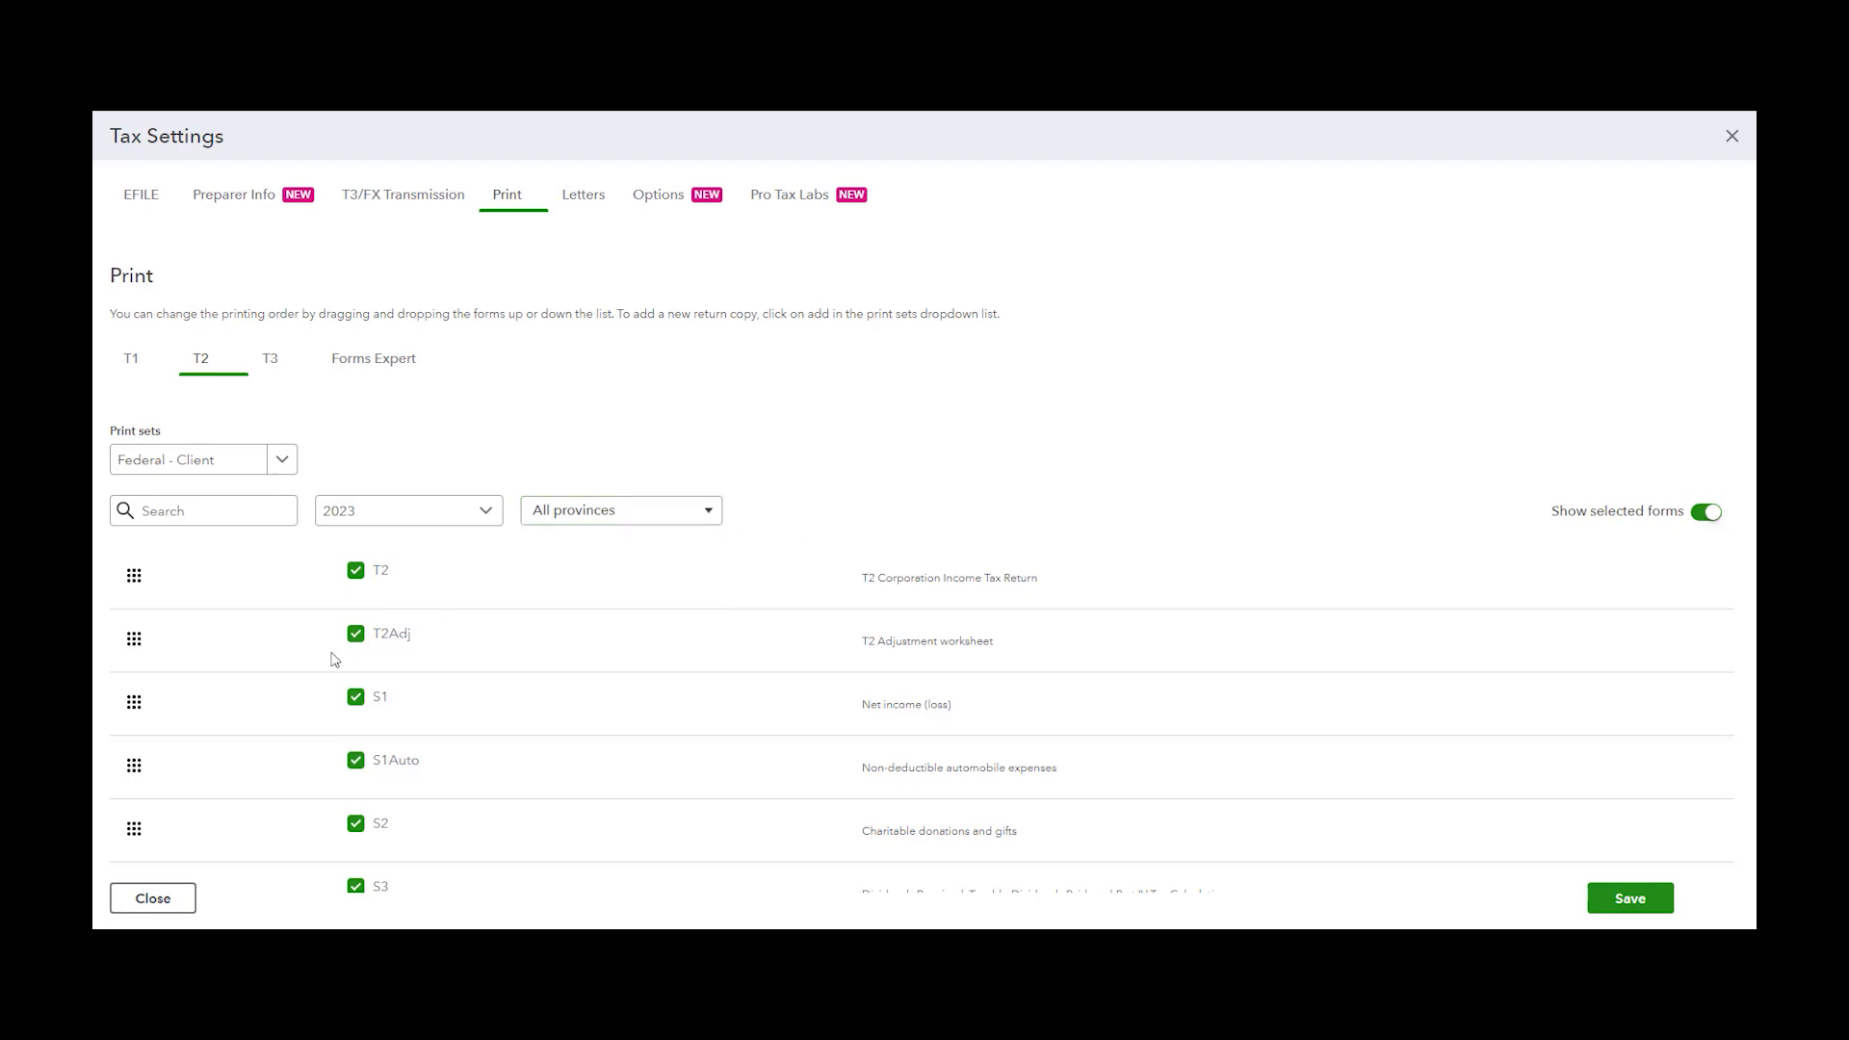
pyautogui.moveTo(136, 639); pyautogui.dragTo(138, 576)
# Switch to the T3 print sets and move T3S1A to the top of the T3 - CRA forms list
pyautogui.click(272, 364)
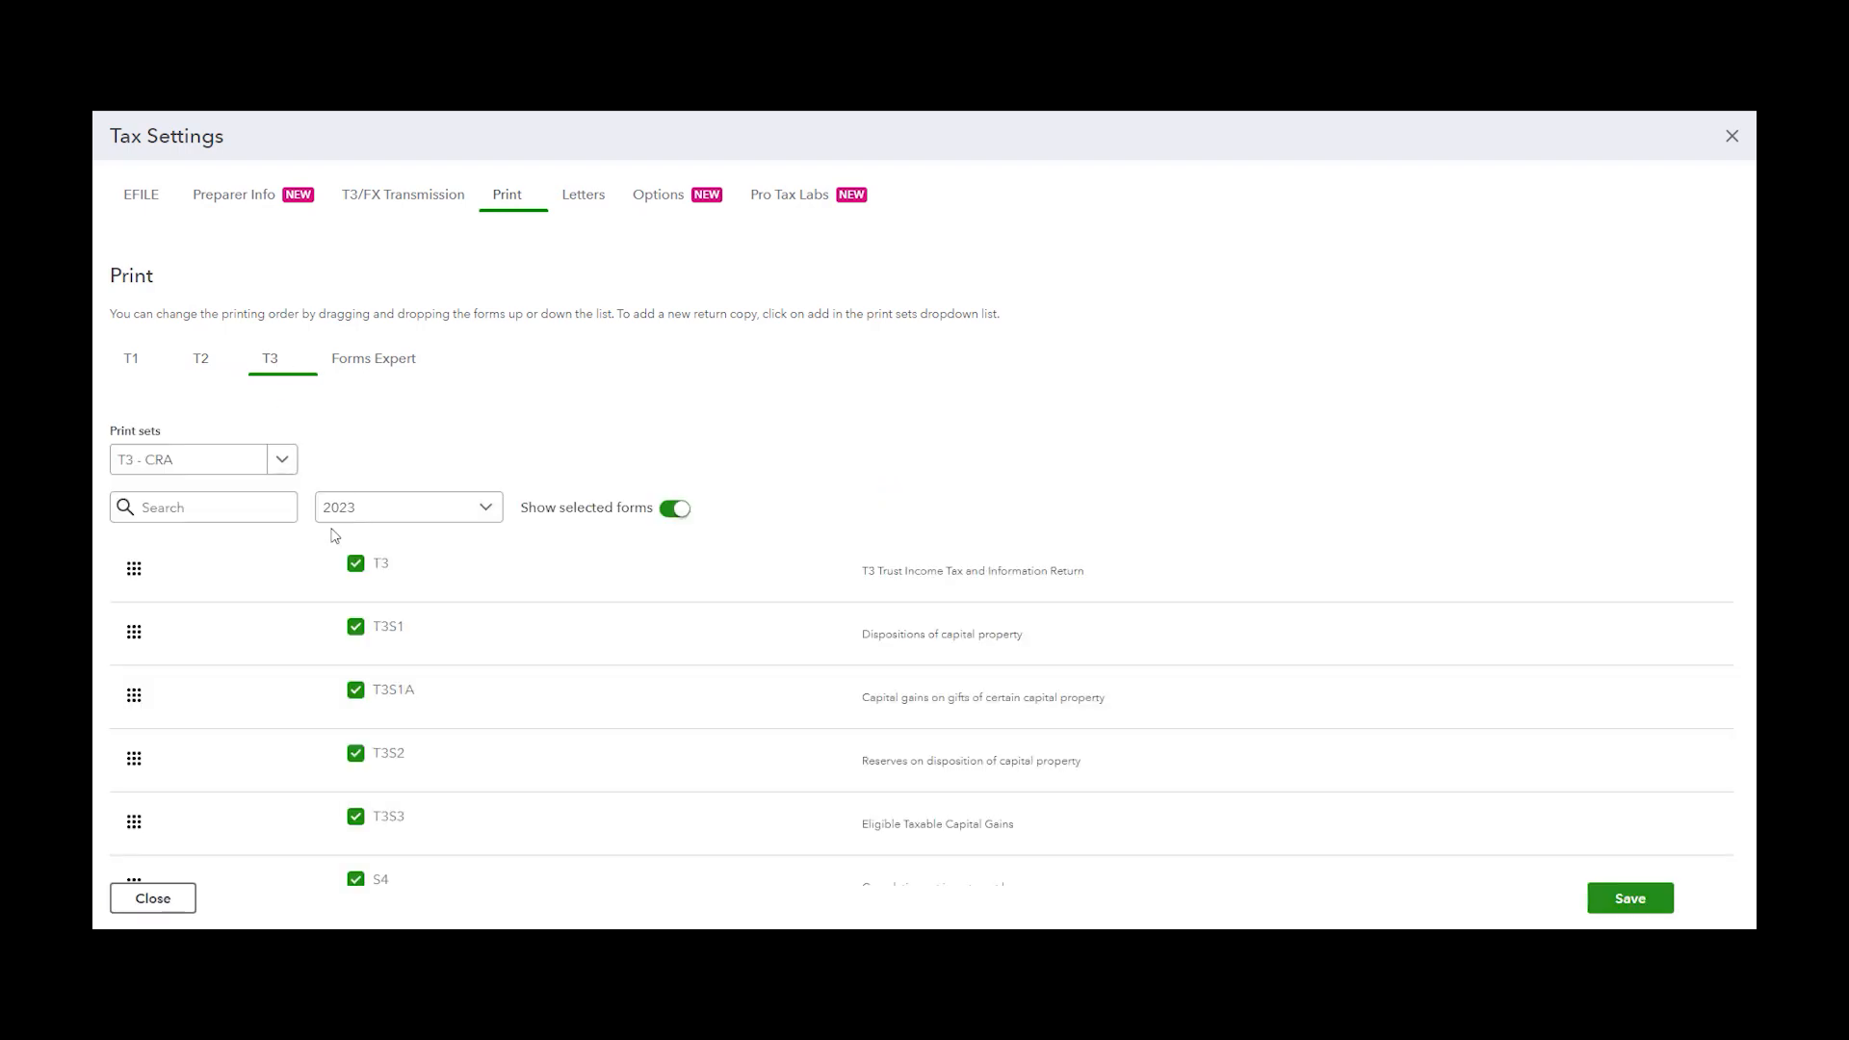
pyautogui.click(485, 508)
pyautogui.moveTo(134, 578)
pyautogui.mouseDown()
pyautogui.moveTo(148, 669)
pyautogui.moveTo(135, 570)
pyautogui.mouseUp()
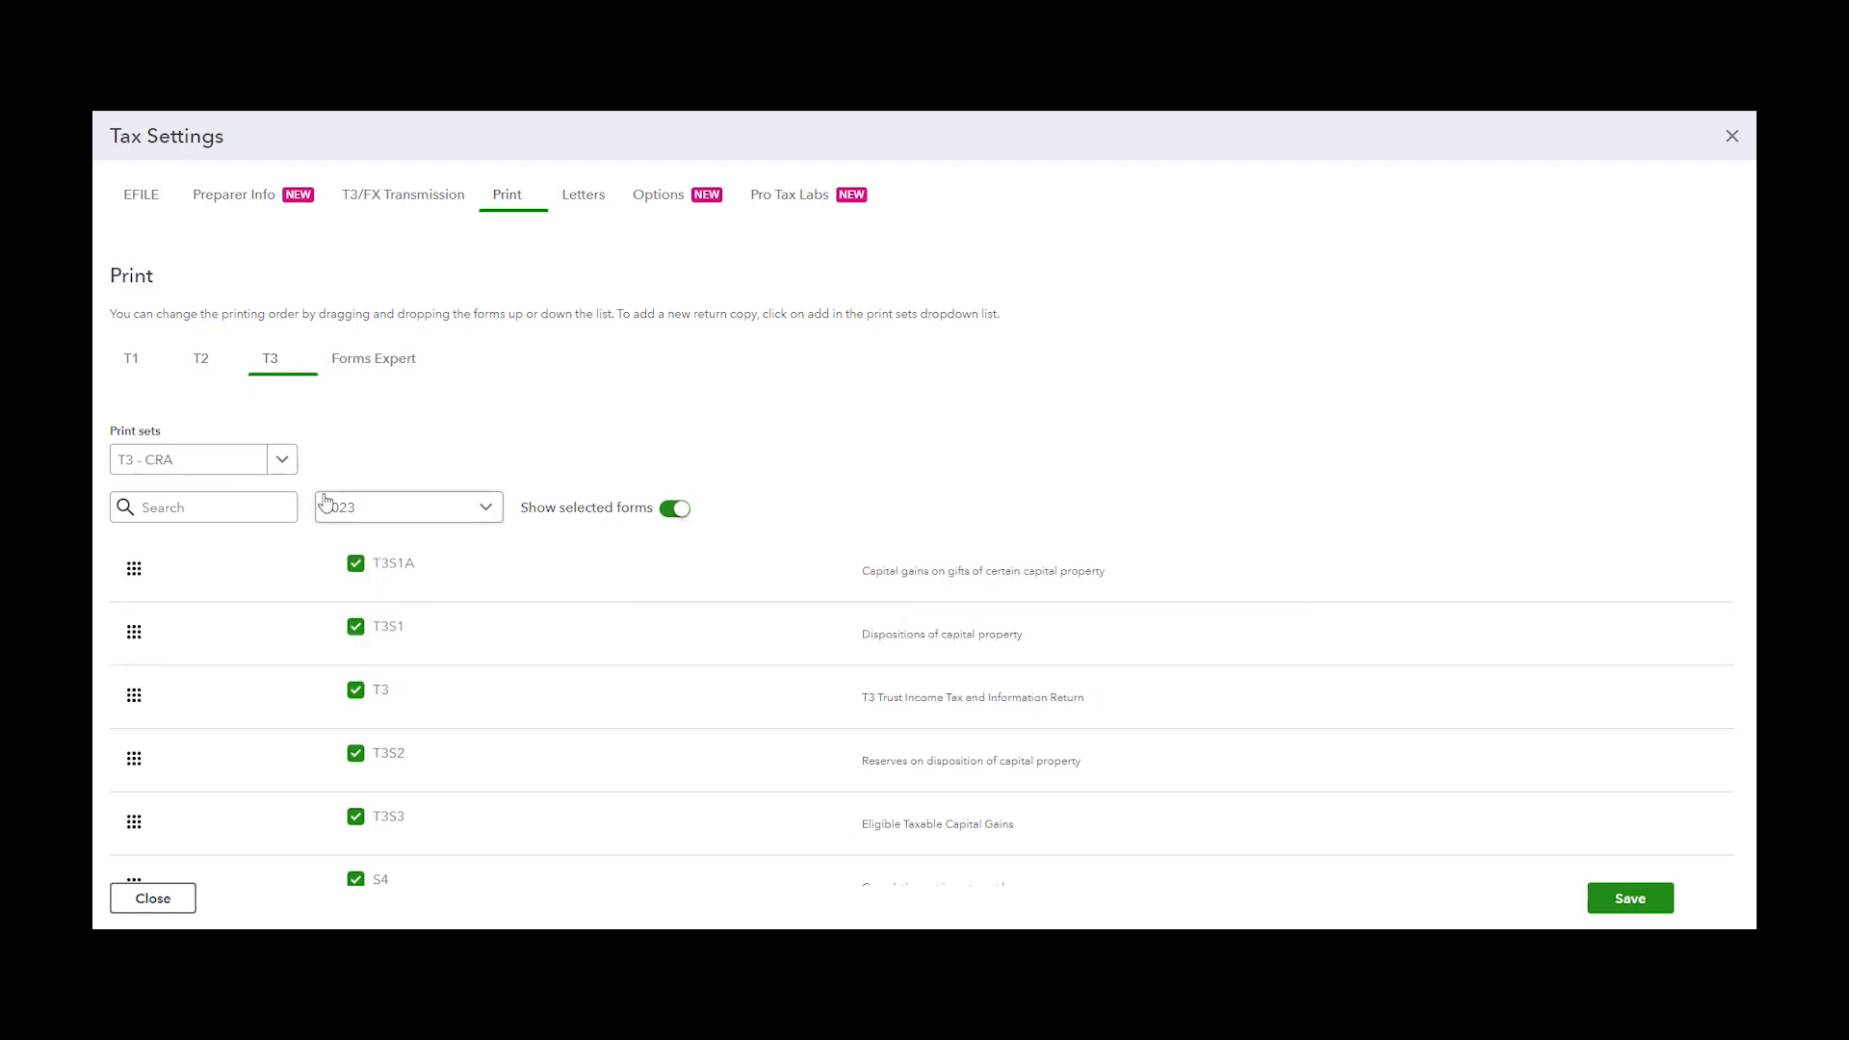
# Open the T1 client letter template from Letters and delete the paragraph about the balance owing or refund
pyautogui.scroll(-3, 371, 573)
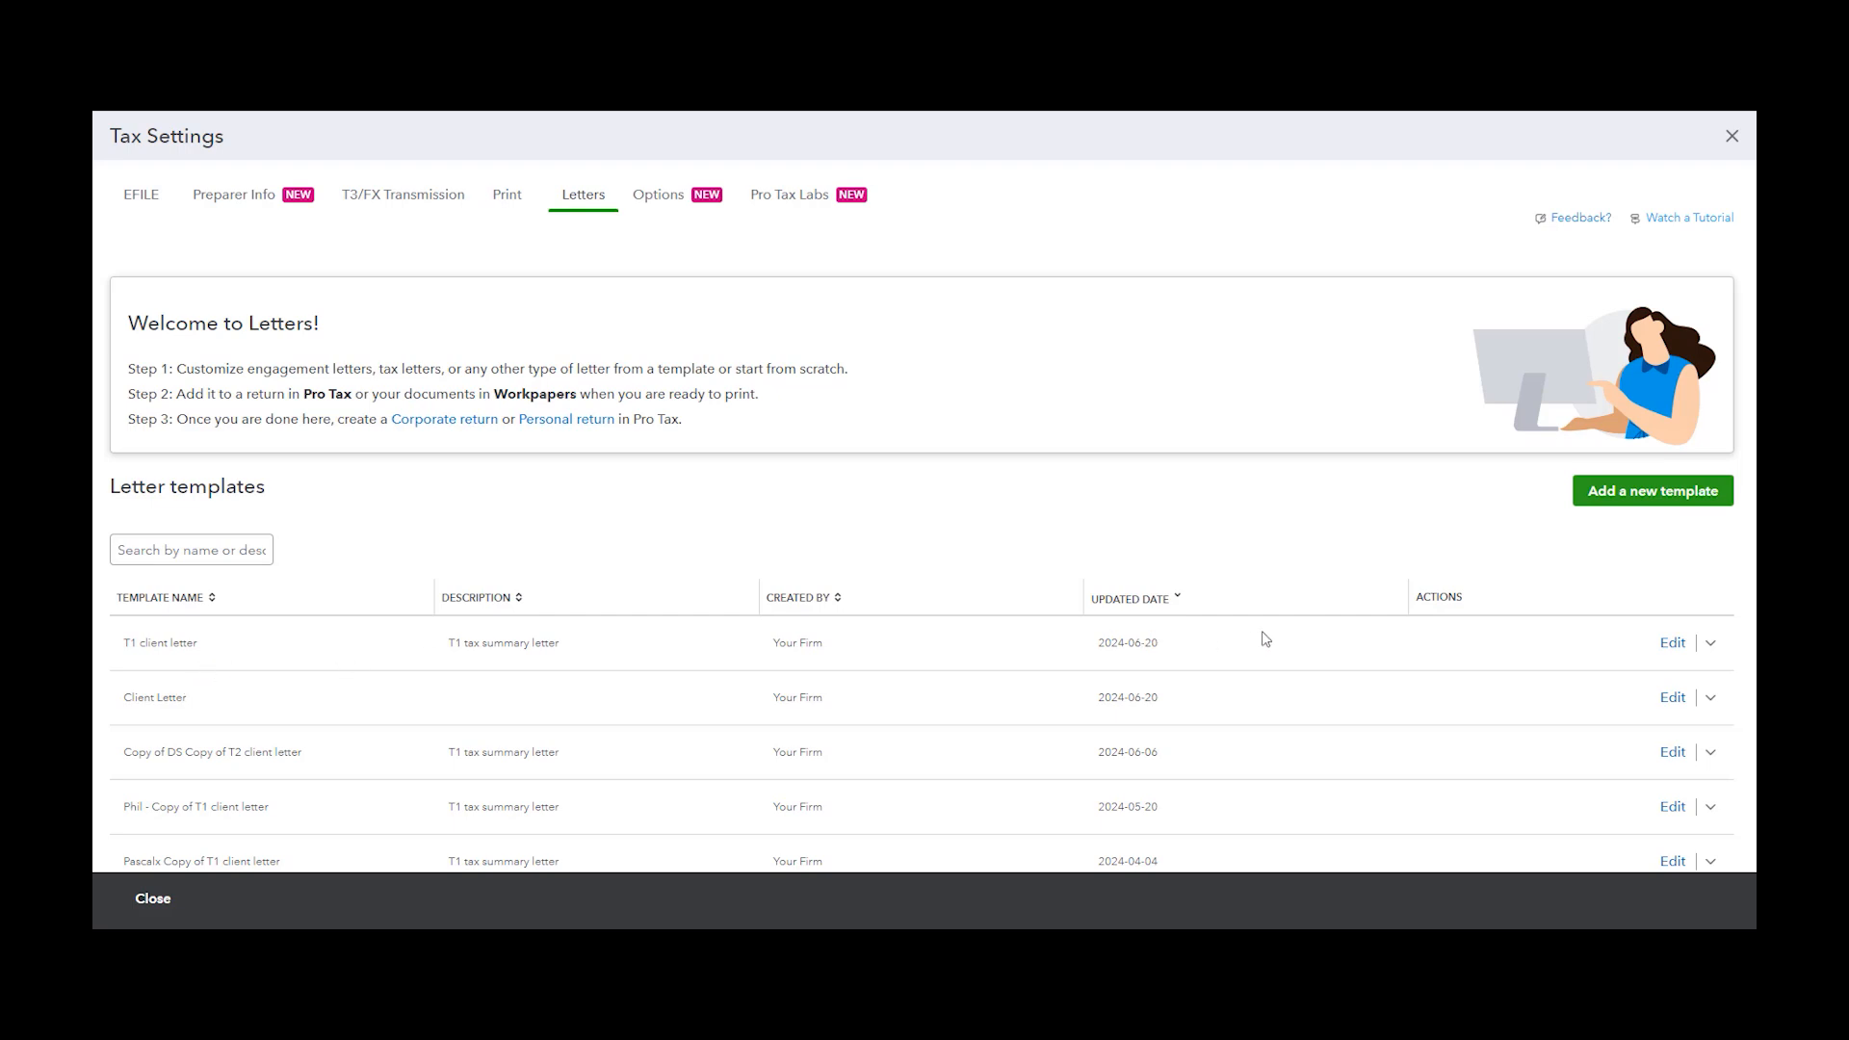
pyautogui.click(1672, 644)
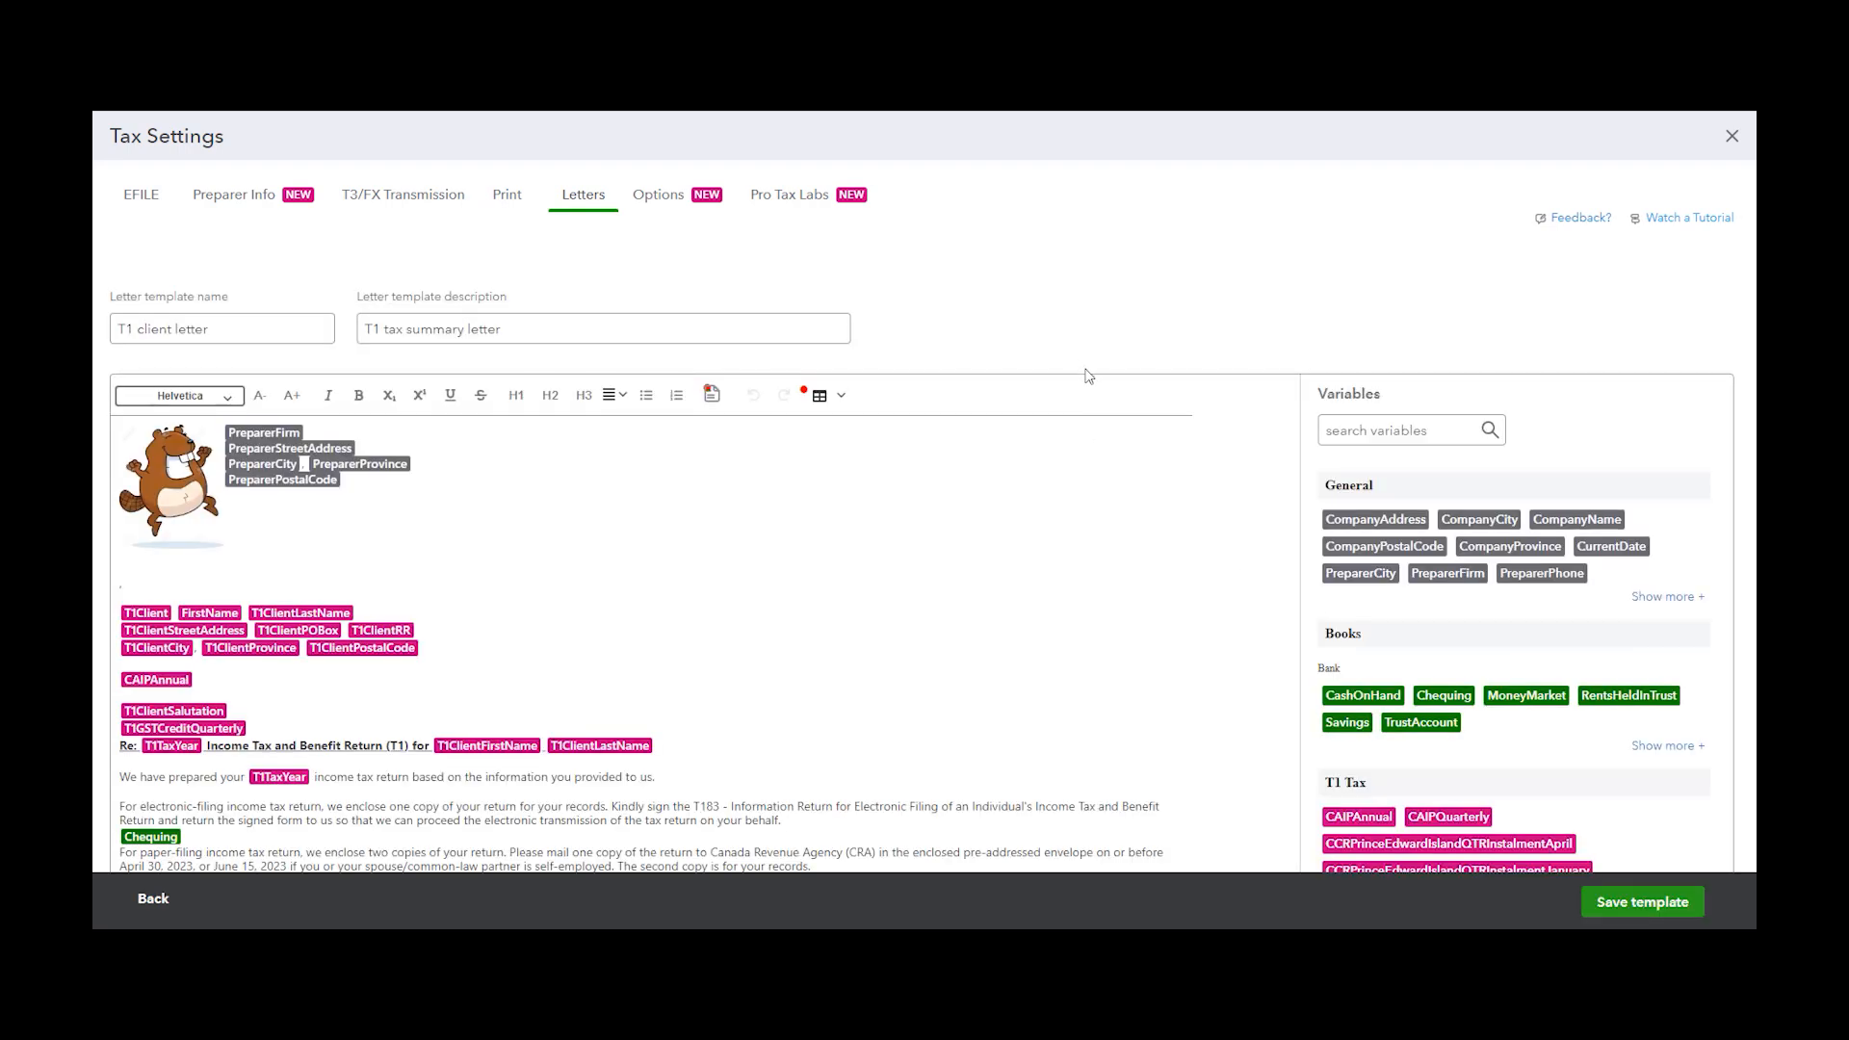
pyautogui.scroll(-1, 674, 559)
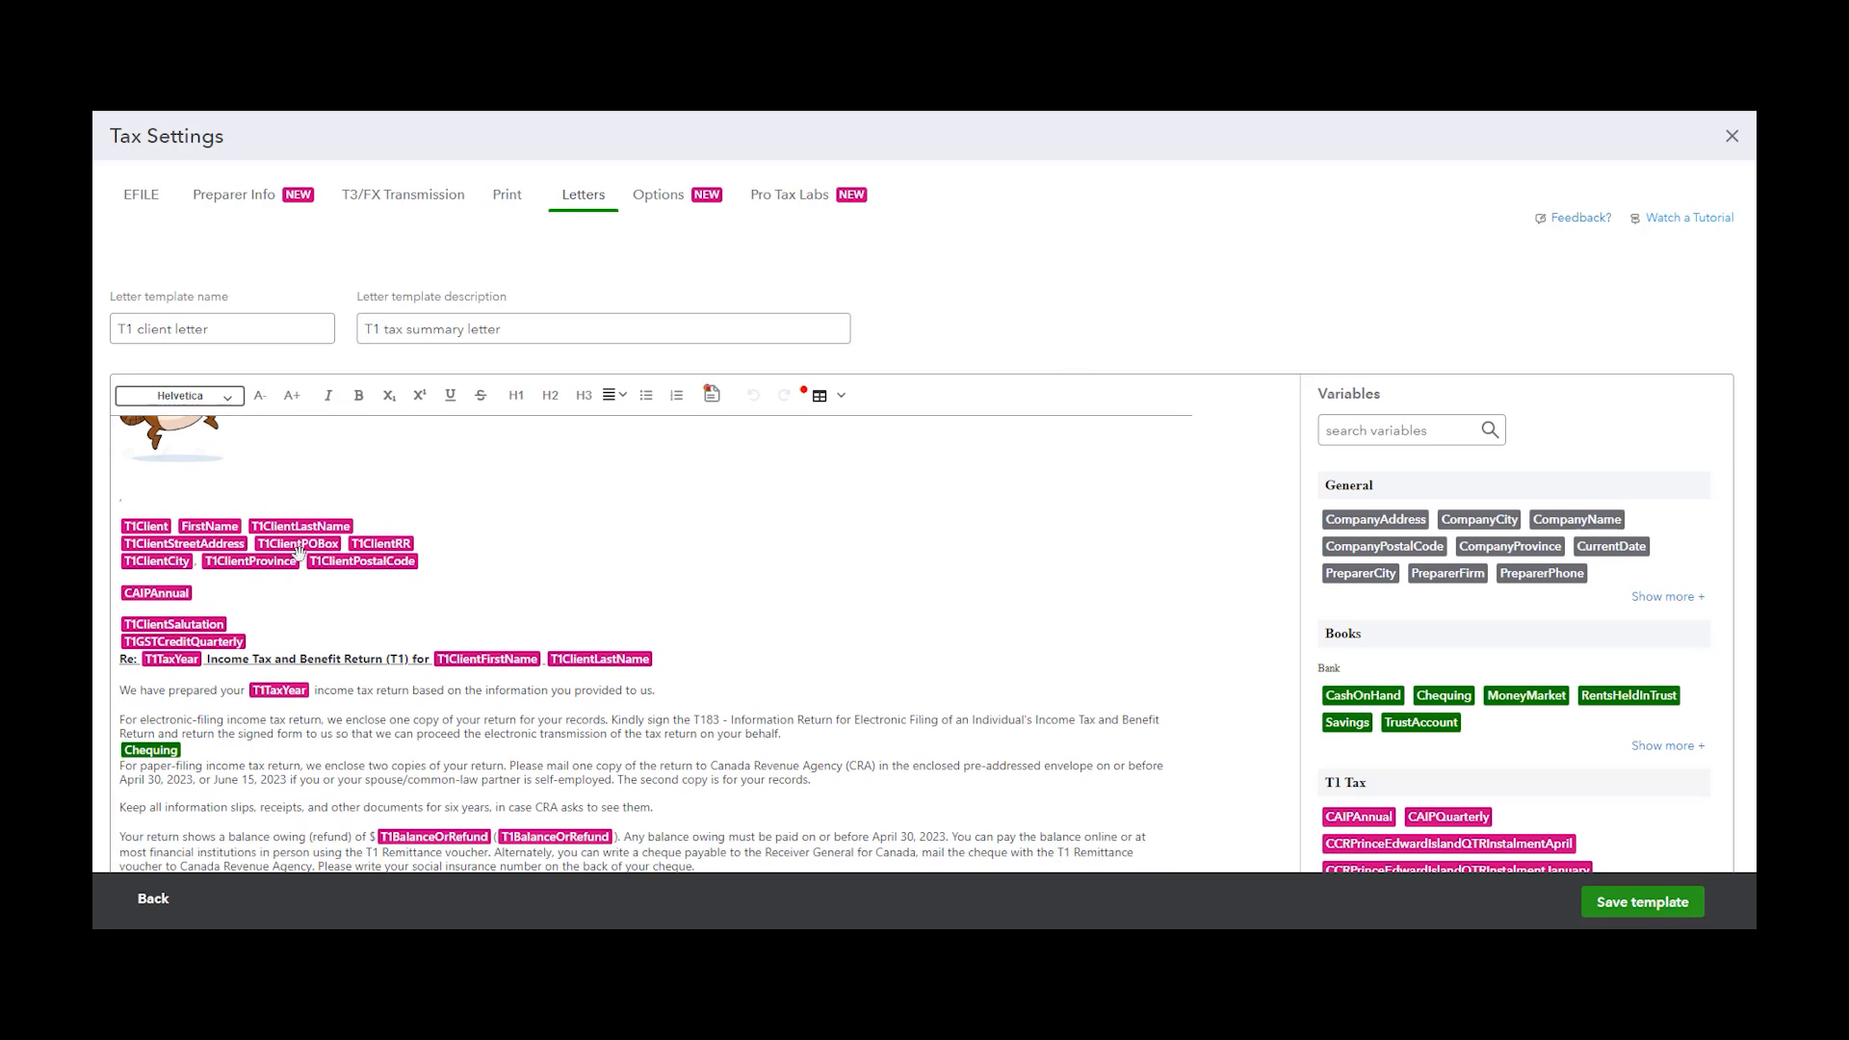
pyautogui.scroll(-1, 620, 550)
pyautogui.scroll(1, 726, 528)
pyautogui.scroll(-1, 693, 672)
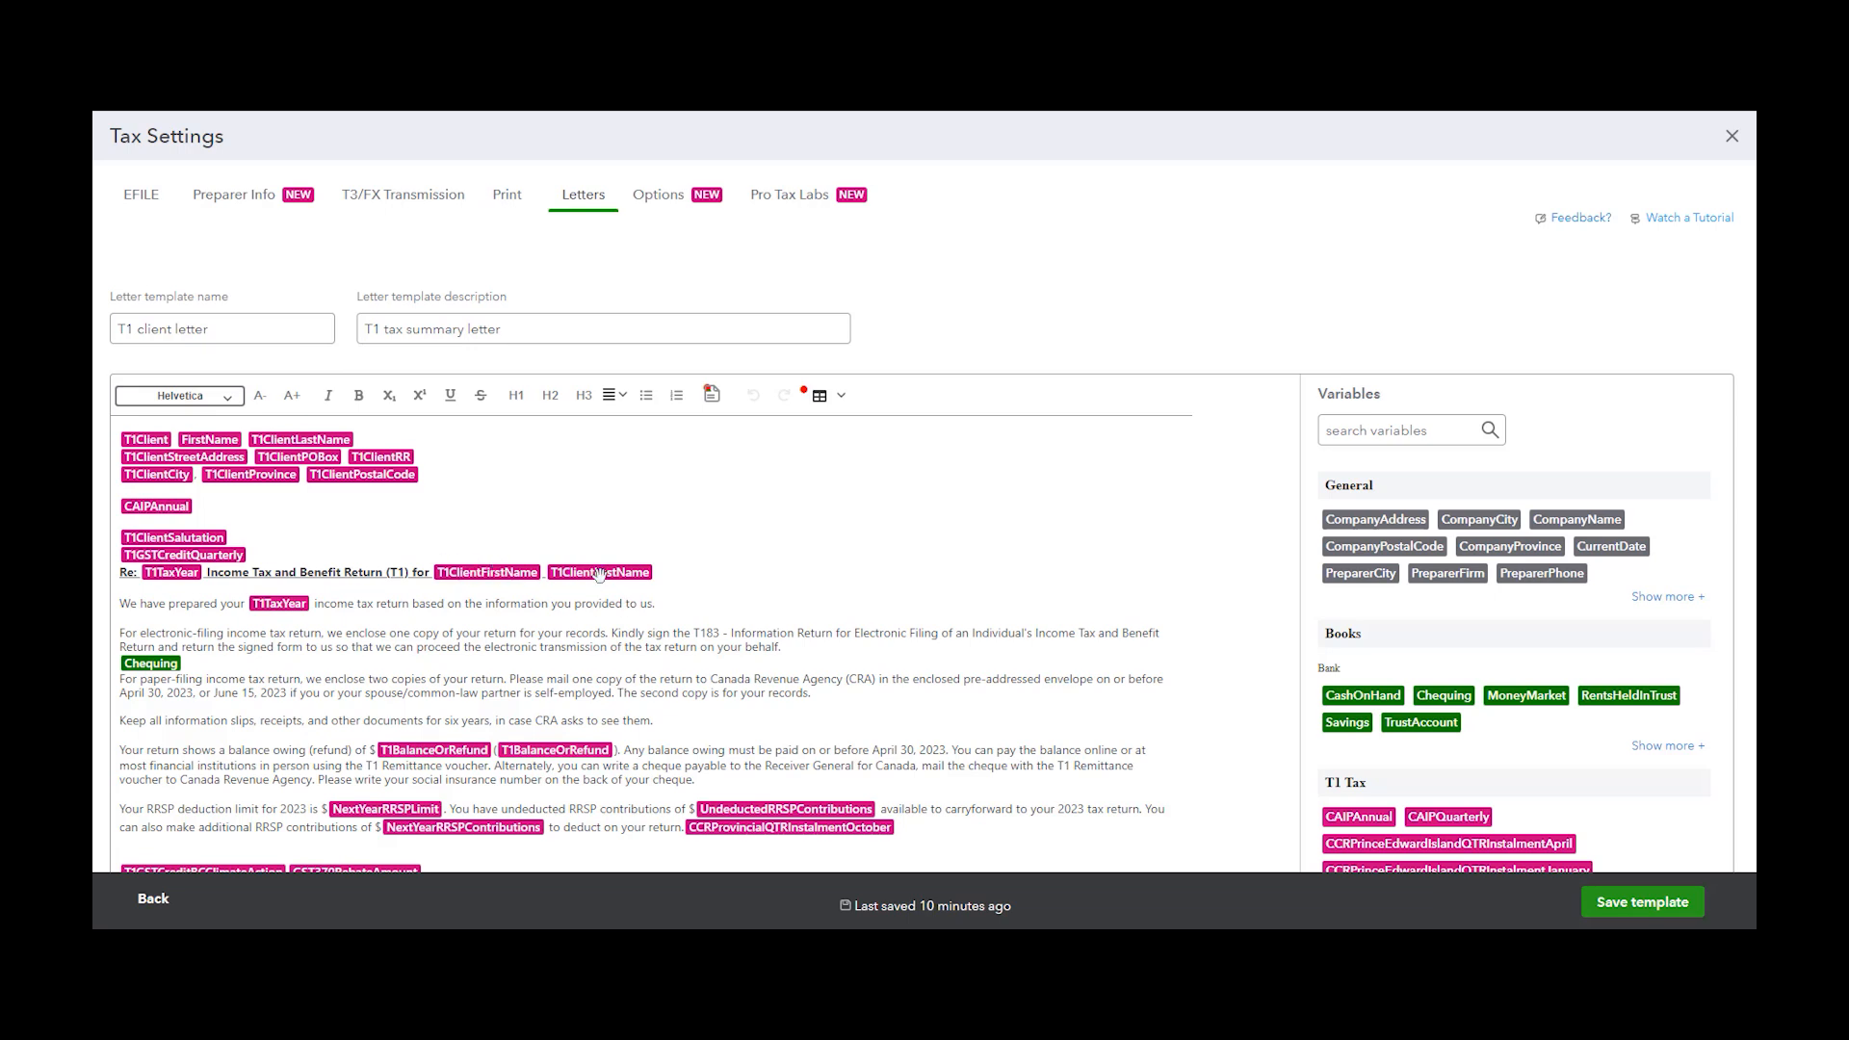
pyautogui.scroll(-3, 1324, 678)
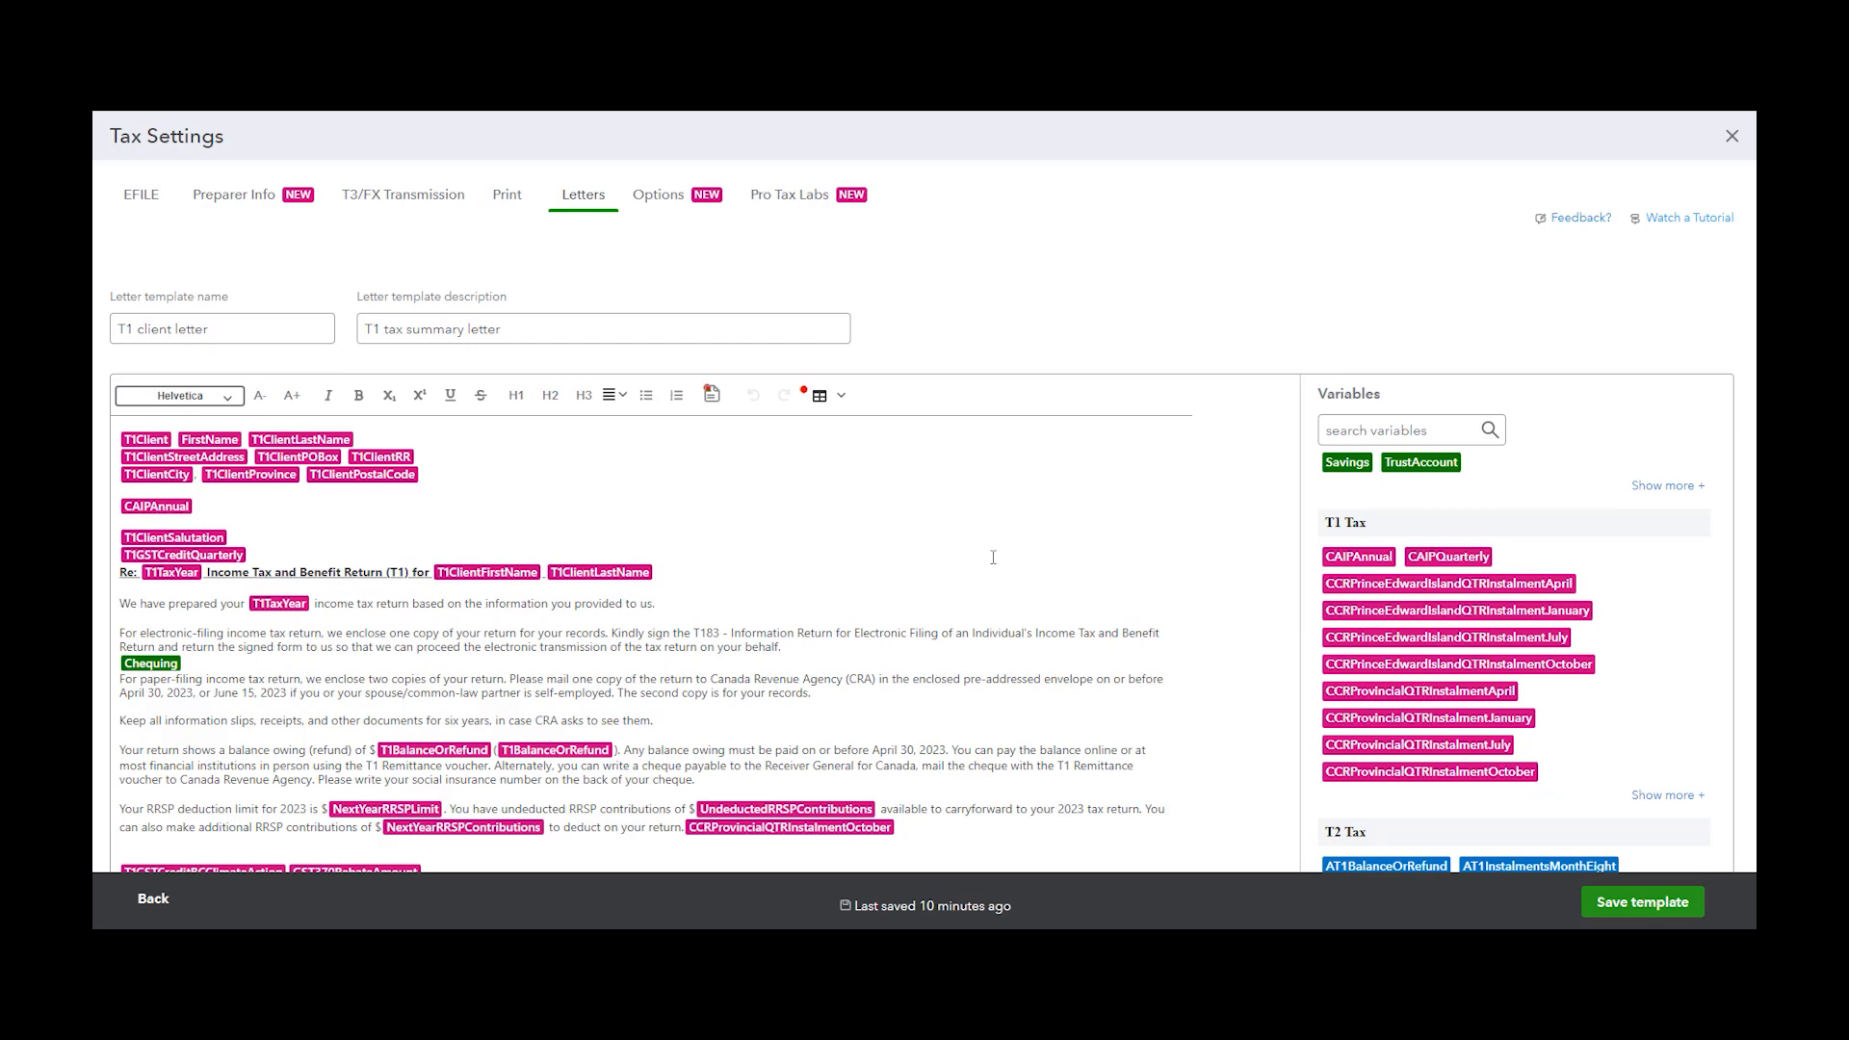
pyautogui.scroll(-1, 599, 751)
pyautogui.moveTo(738, 721); pyautogui.dragTo(112, 689)
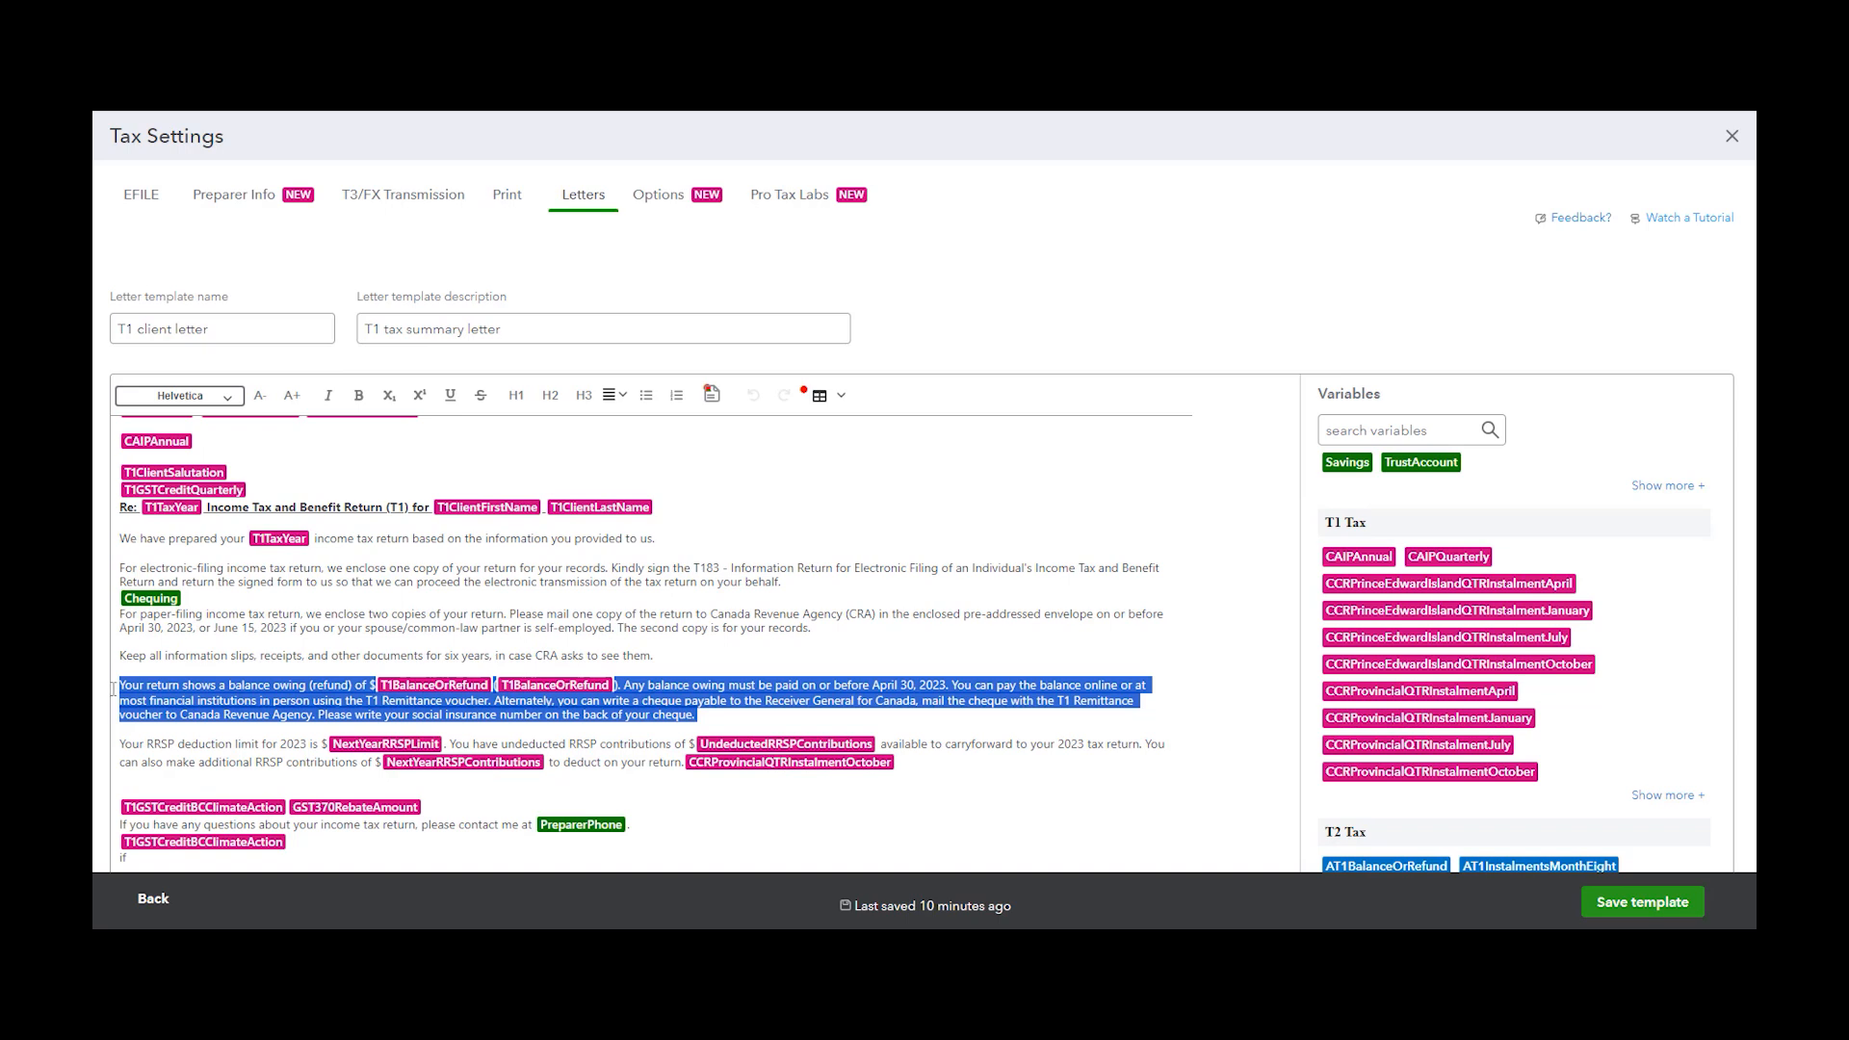
pyautogui.press('BackSpace')
# Insert the RentsHeldInTrust variable into the letter body
pyautogui.scroll(-3, 1435, 718)
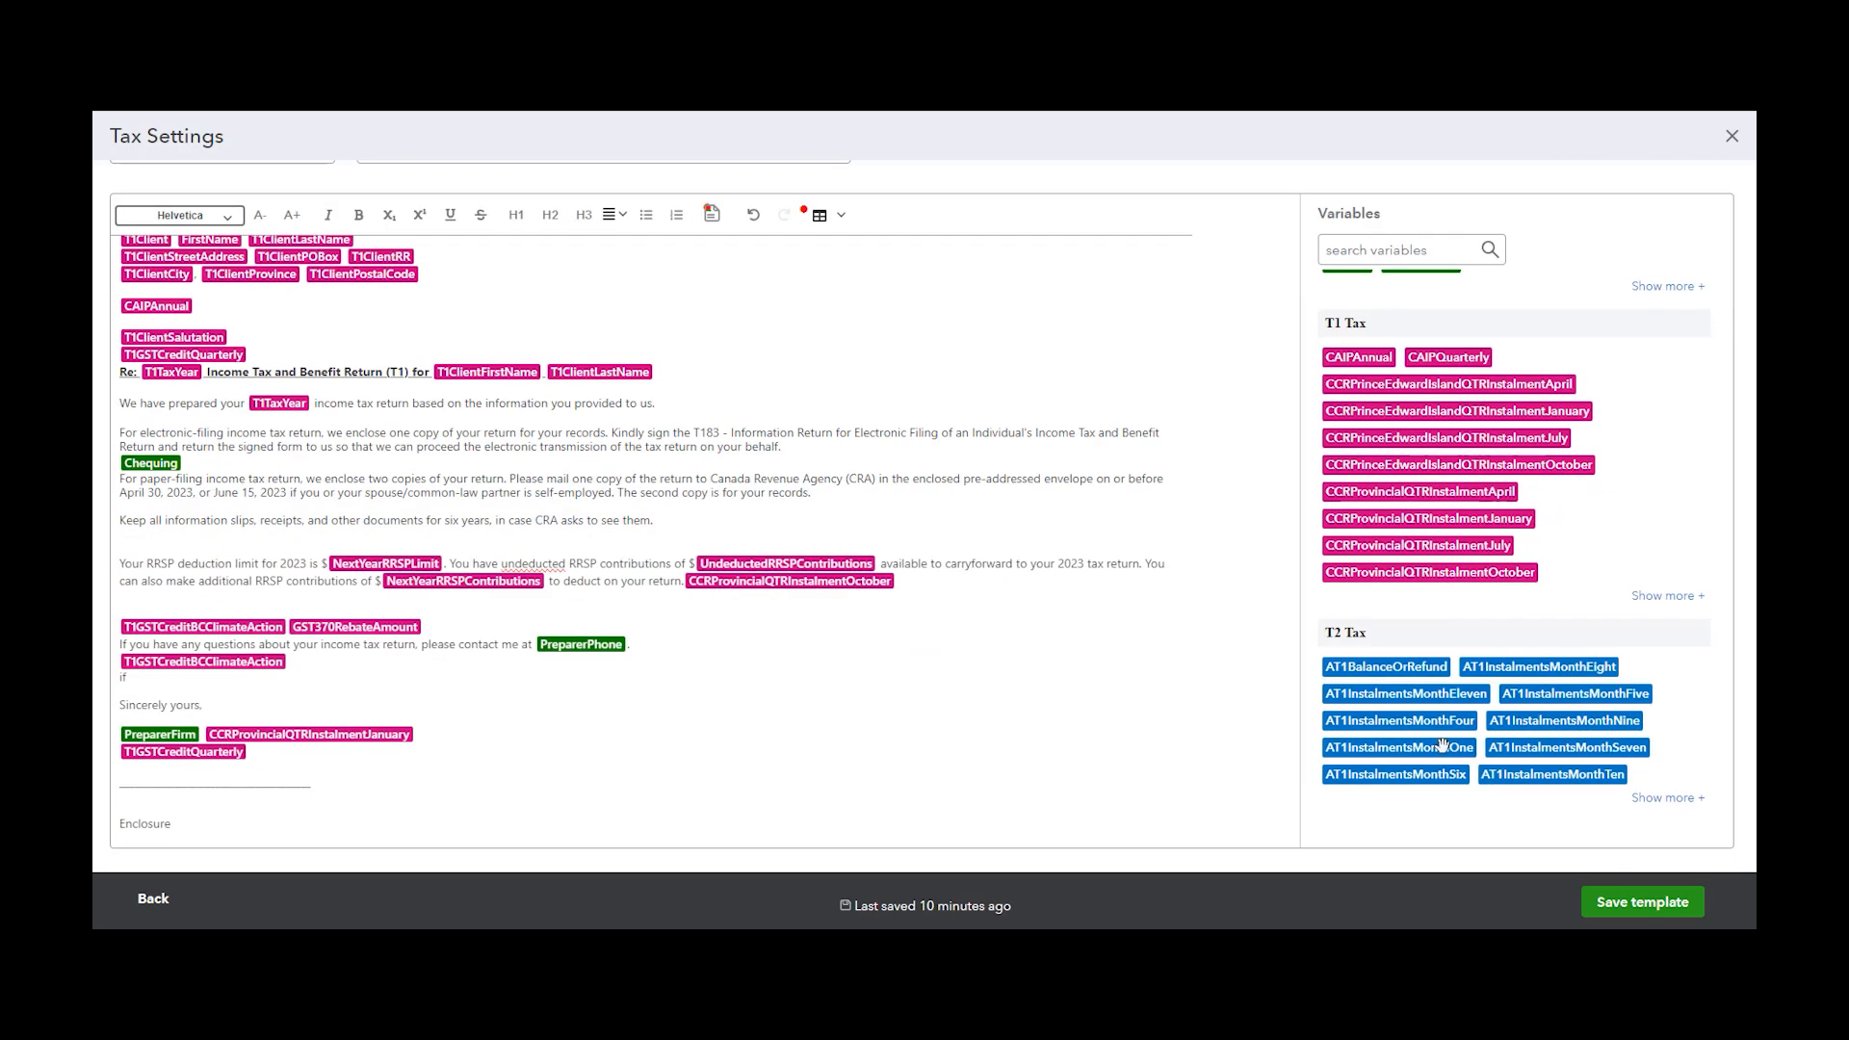
pyautogui.scroll(3, 1430, 664)
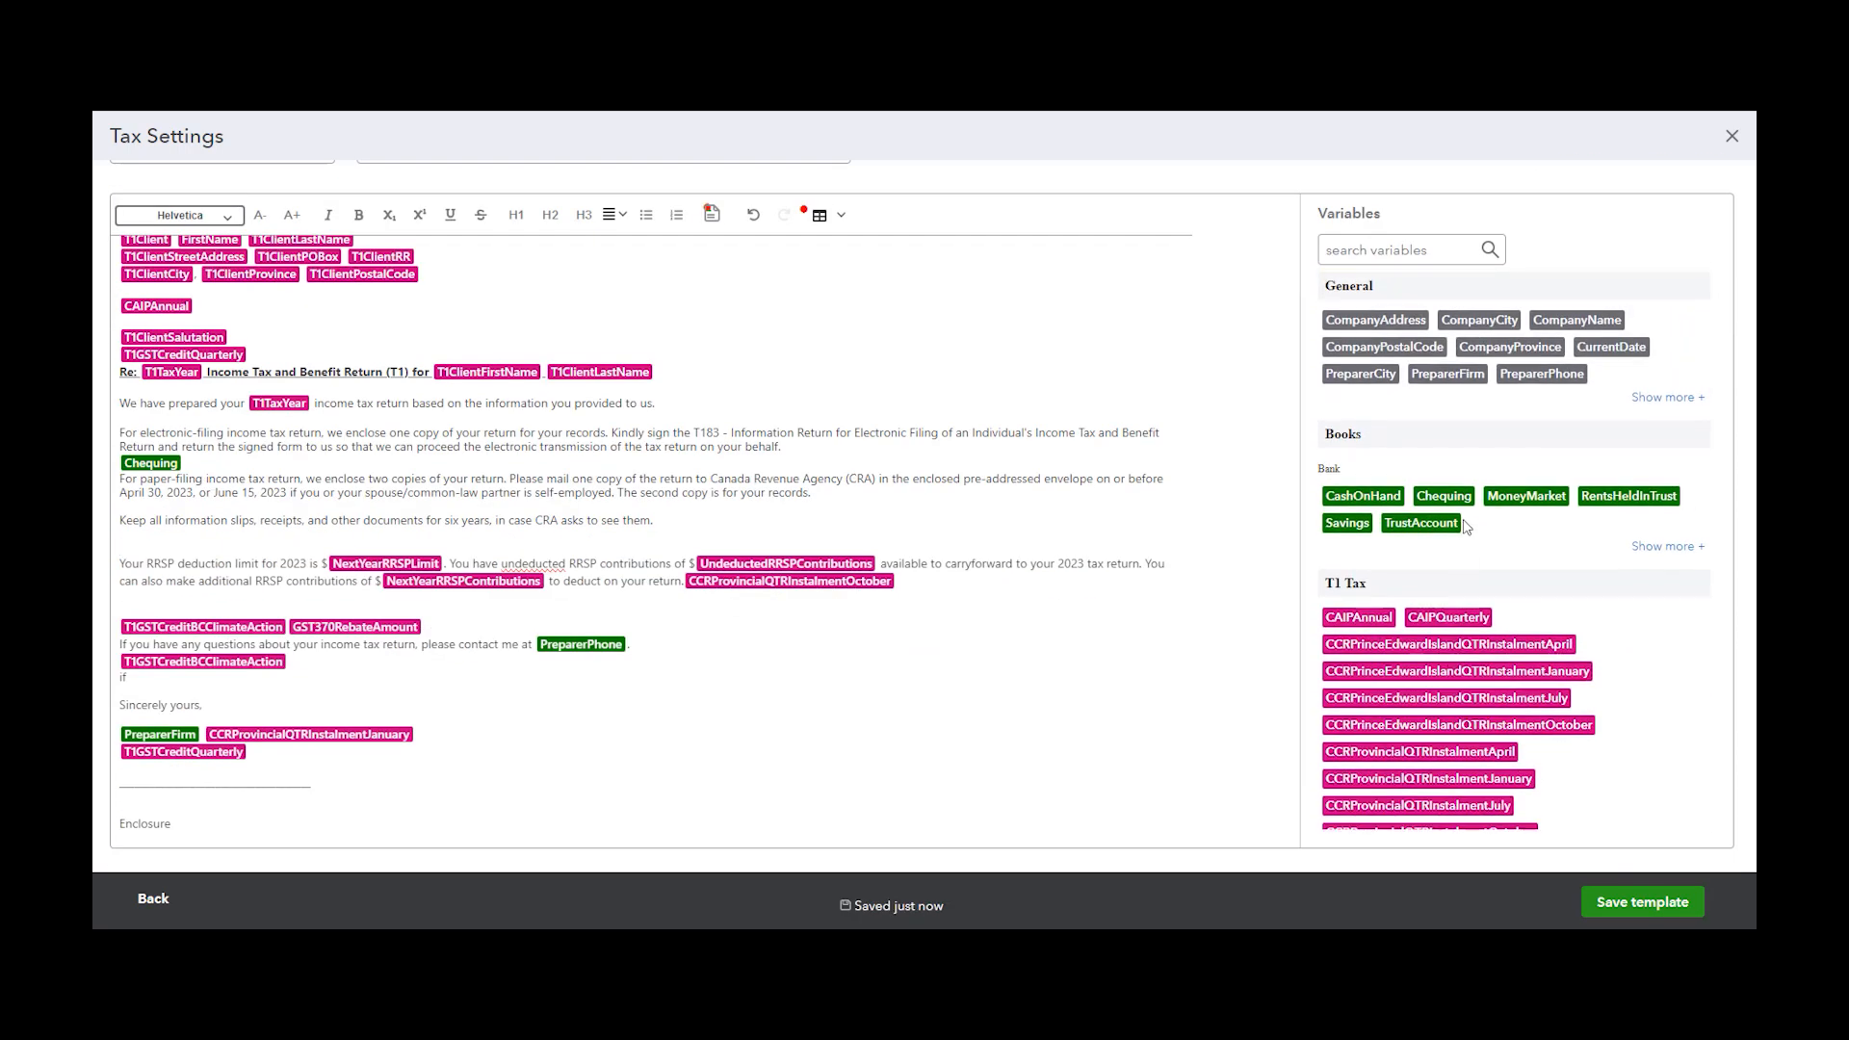
pyautogui.moveTo(1608, 497); pyautogui.dragTo(206, 558)
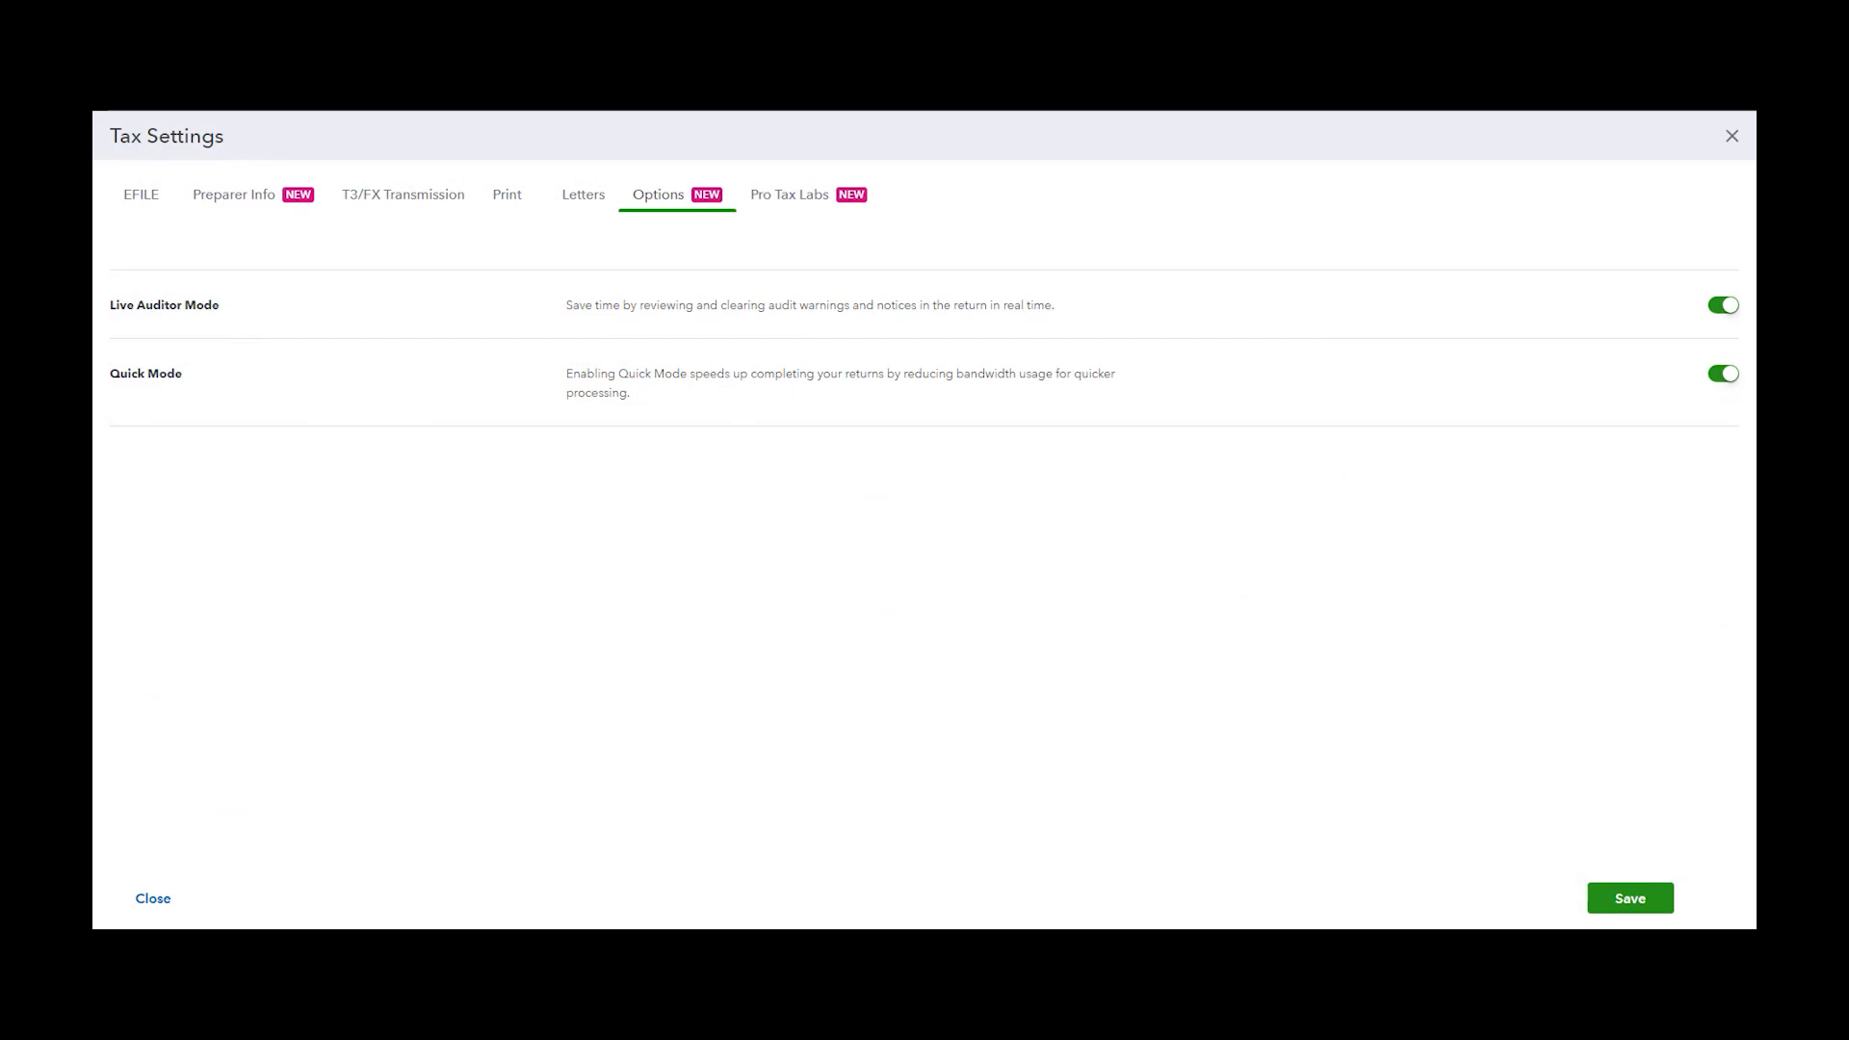
# Review the Options toggles, then open Pro Tax Labs to view the early-stage features
pyautogui.moveTo(1717, 316)
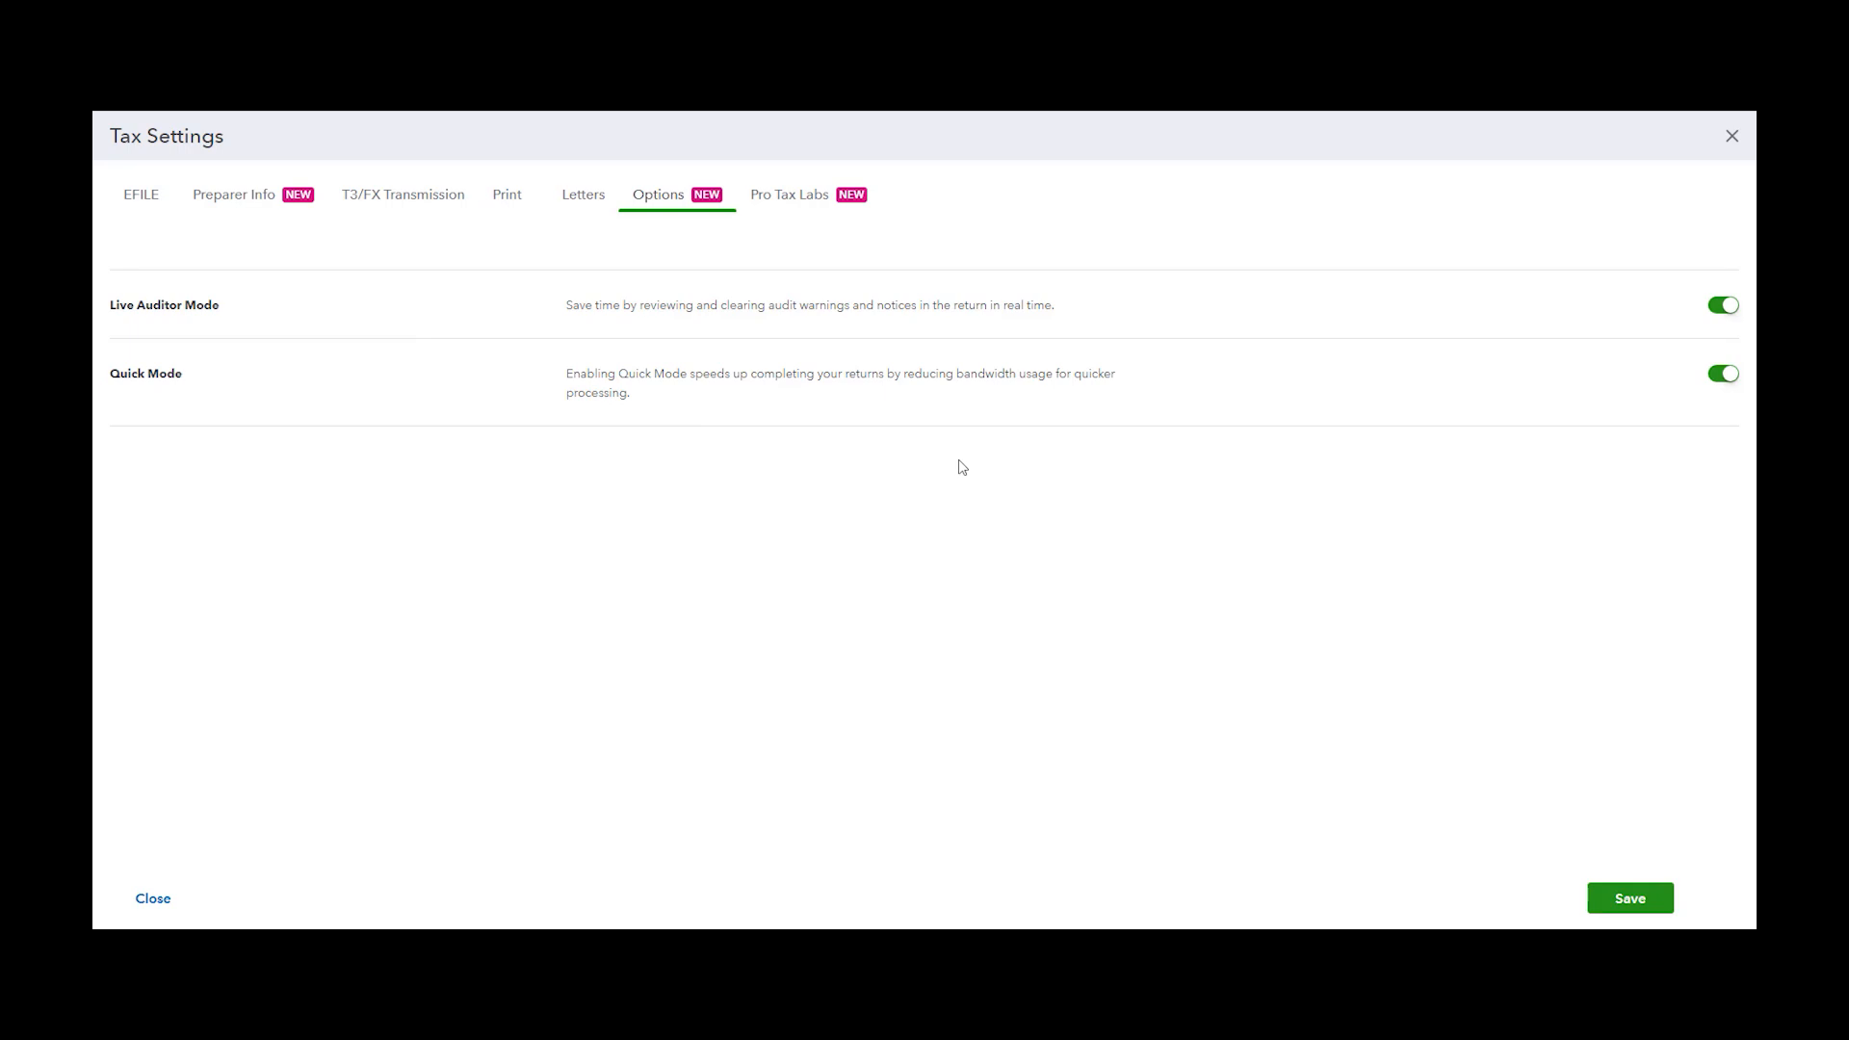
pyautogui.click(822, 202)
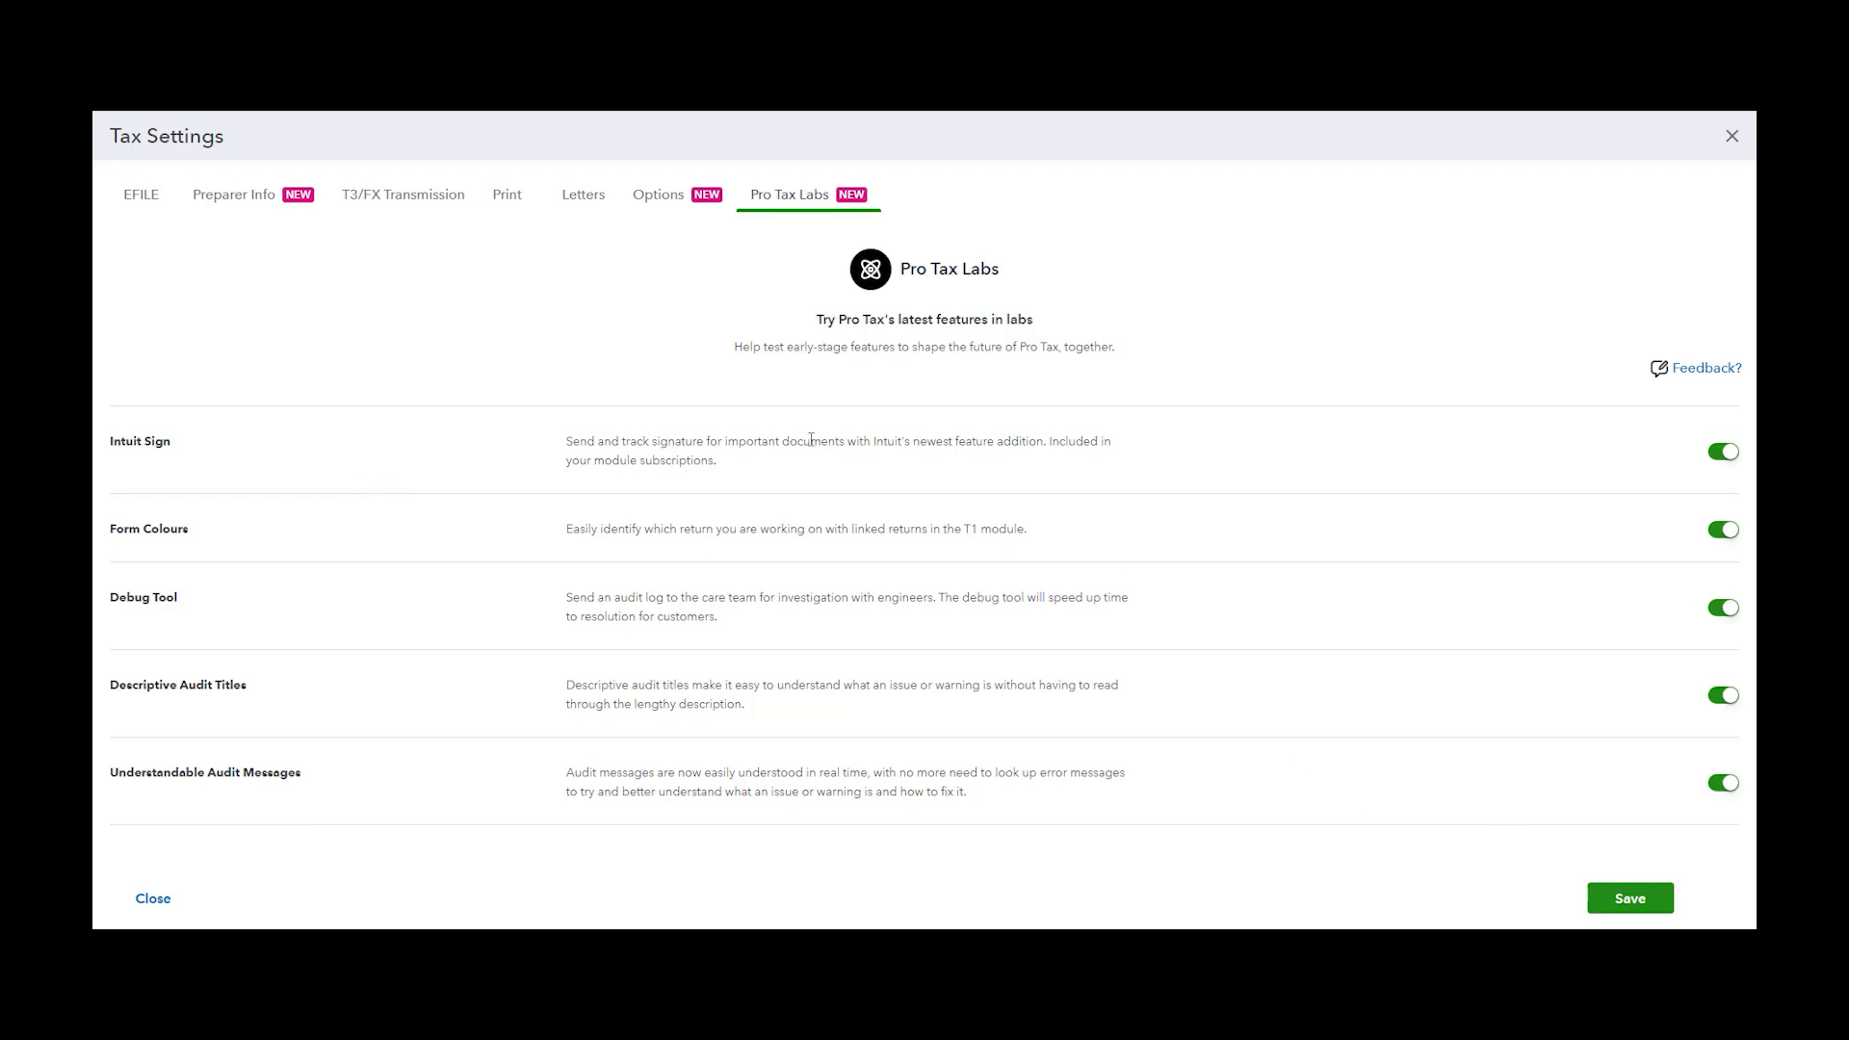
# Save the Tax Settings and upload a client's 2023 ProFile return file into the T1 ProFile import
pyautogui.click(1630, 899)
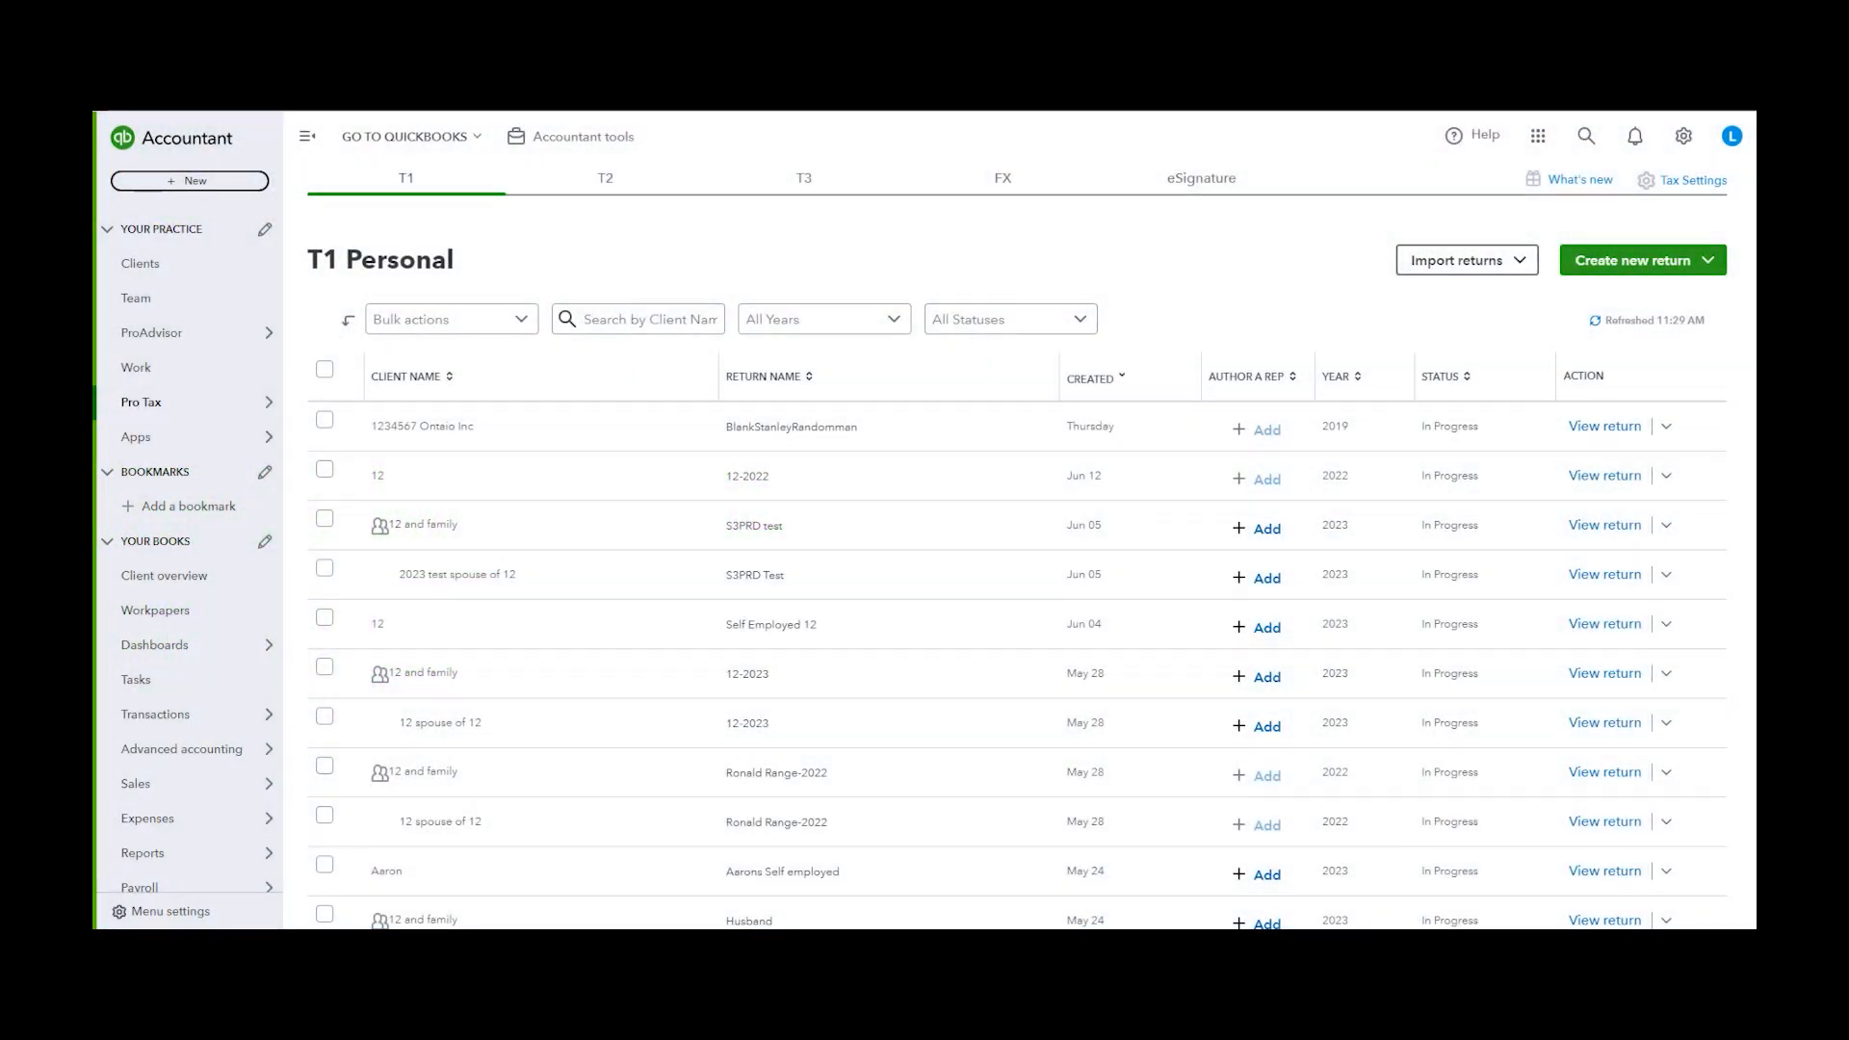
pyautogui.click(1528, 269)
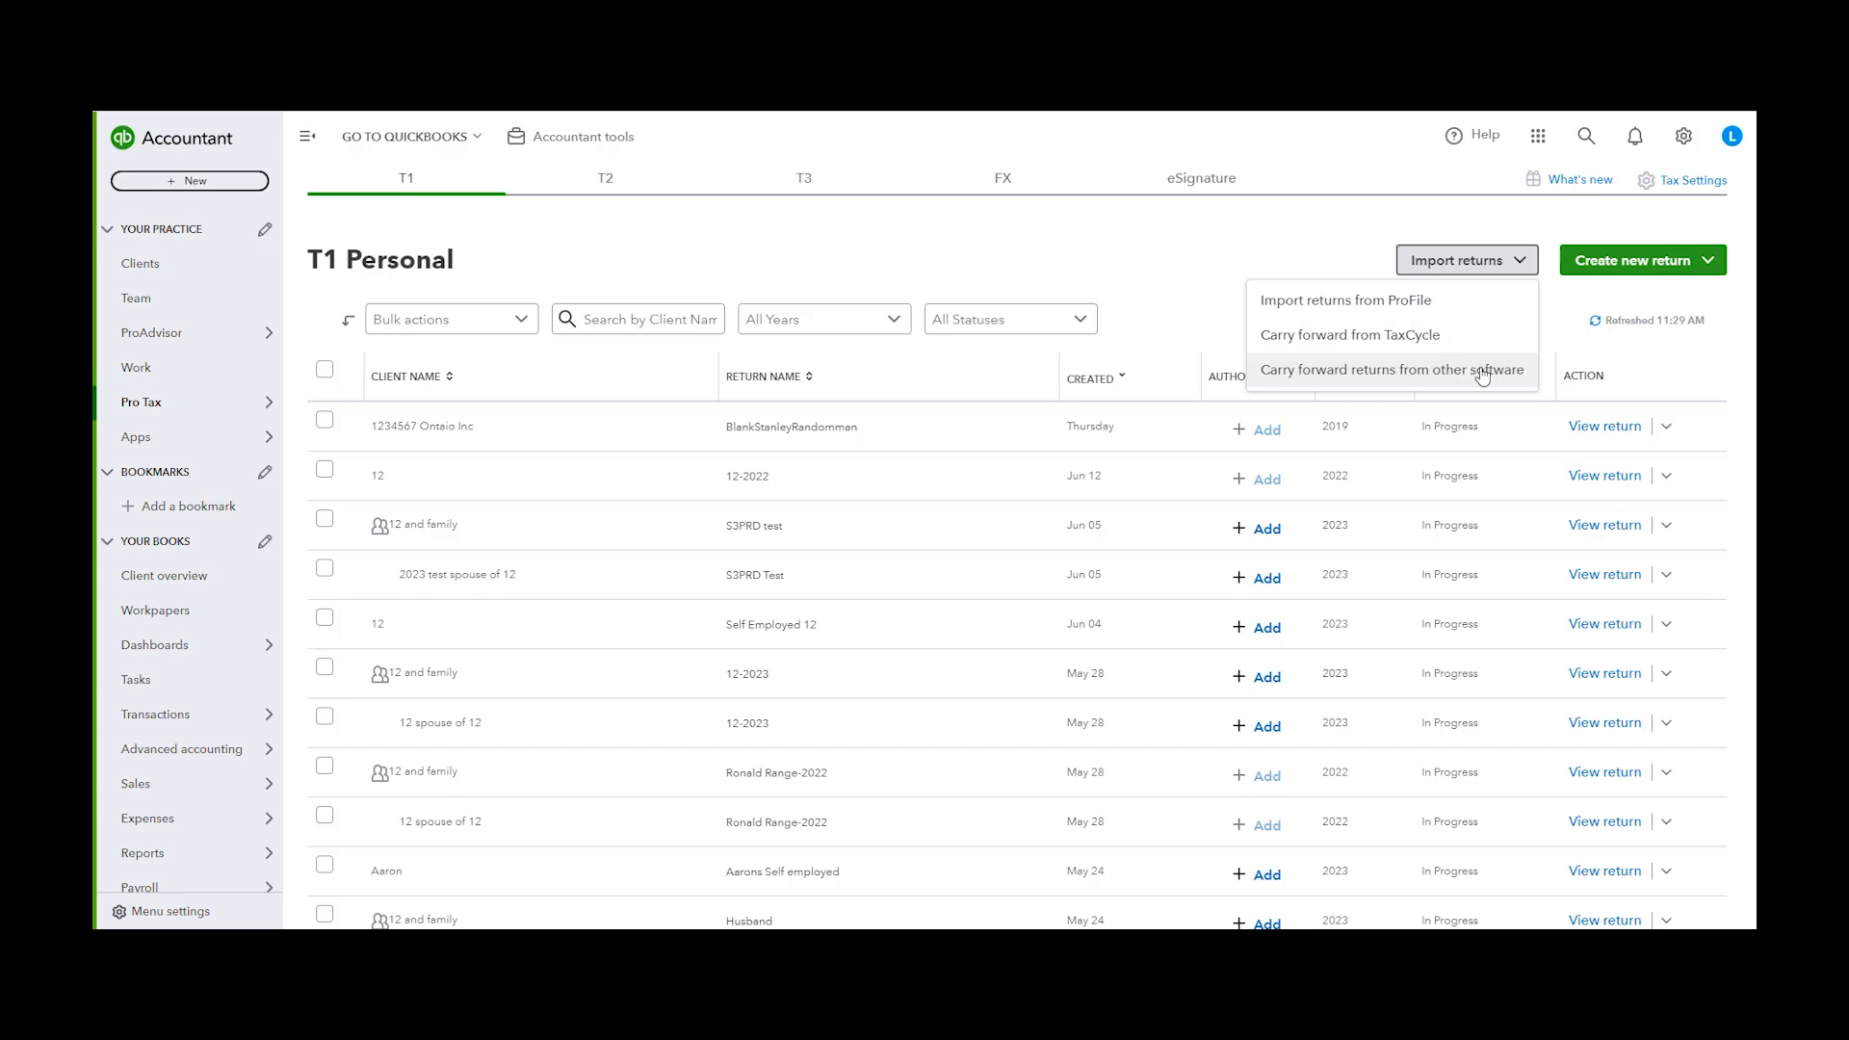
pyautogui.click(1446, 310)
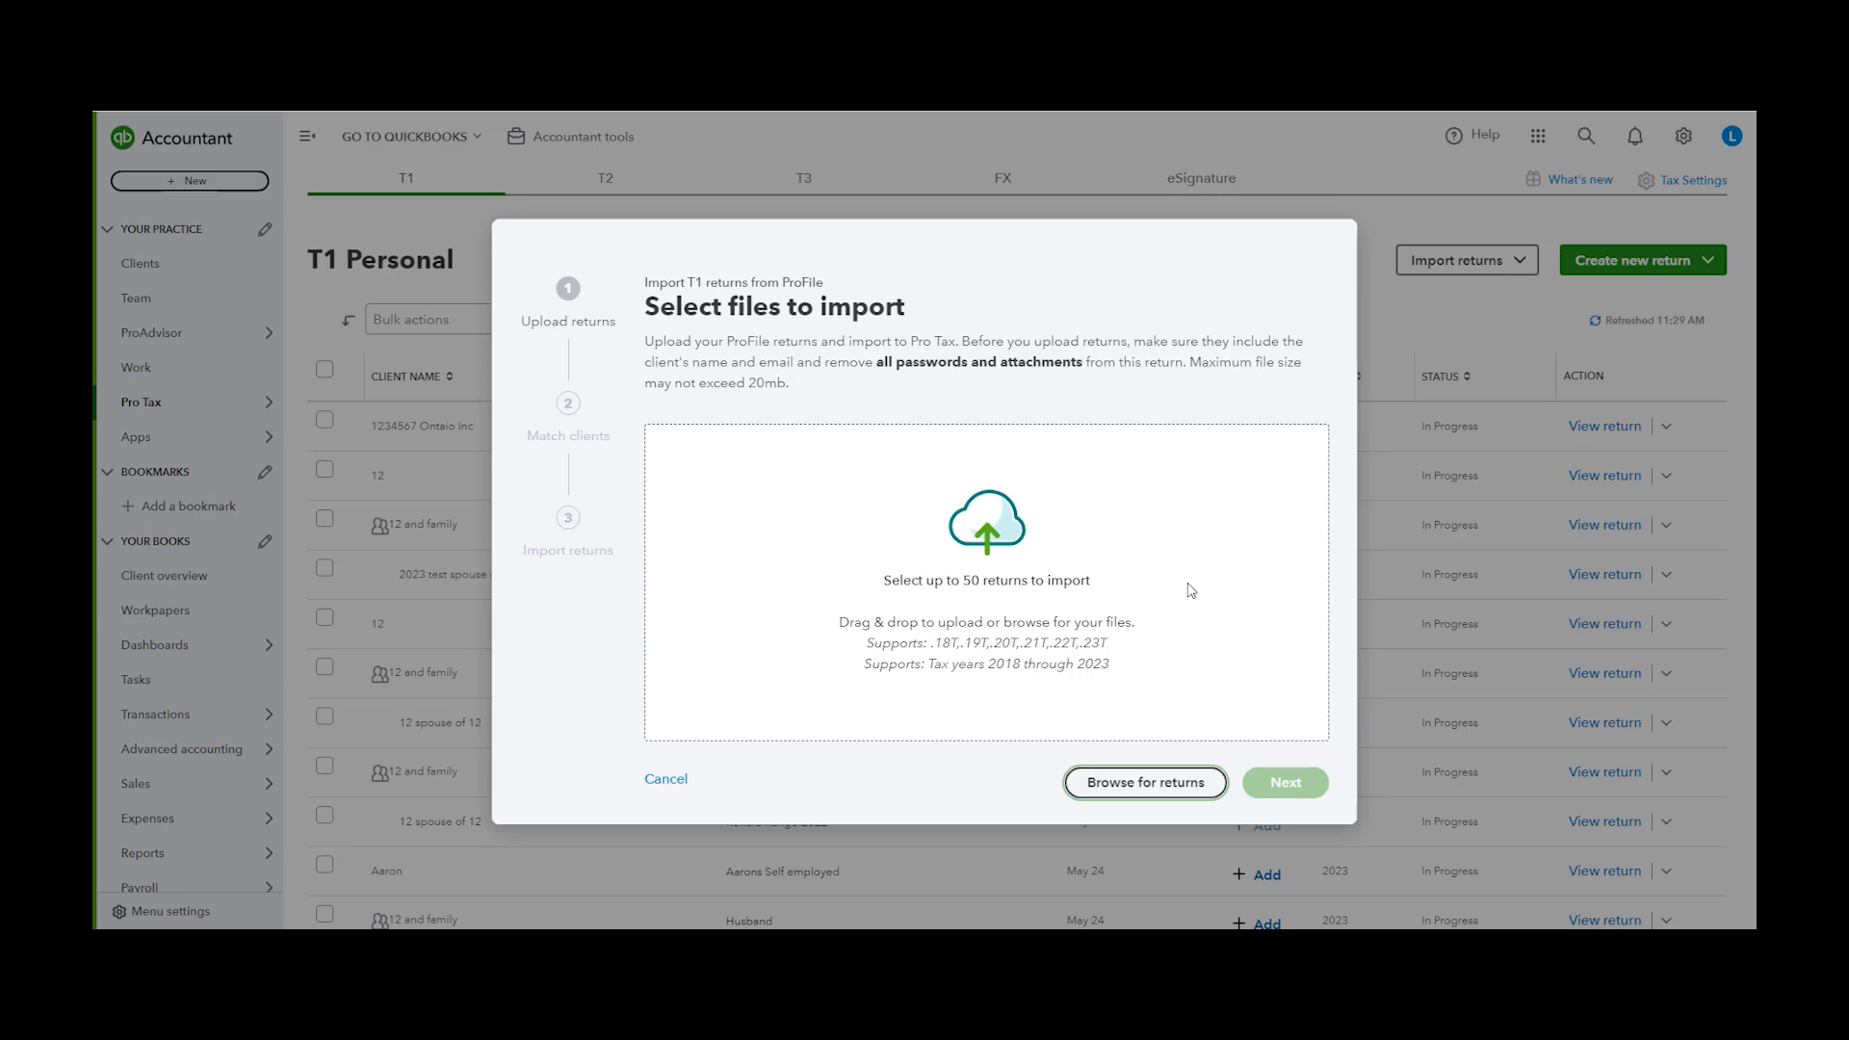
pyautogui.click(1144, 786)
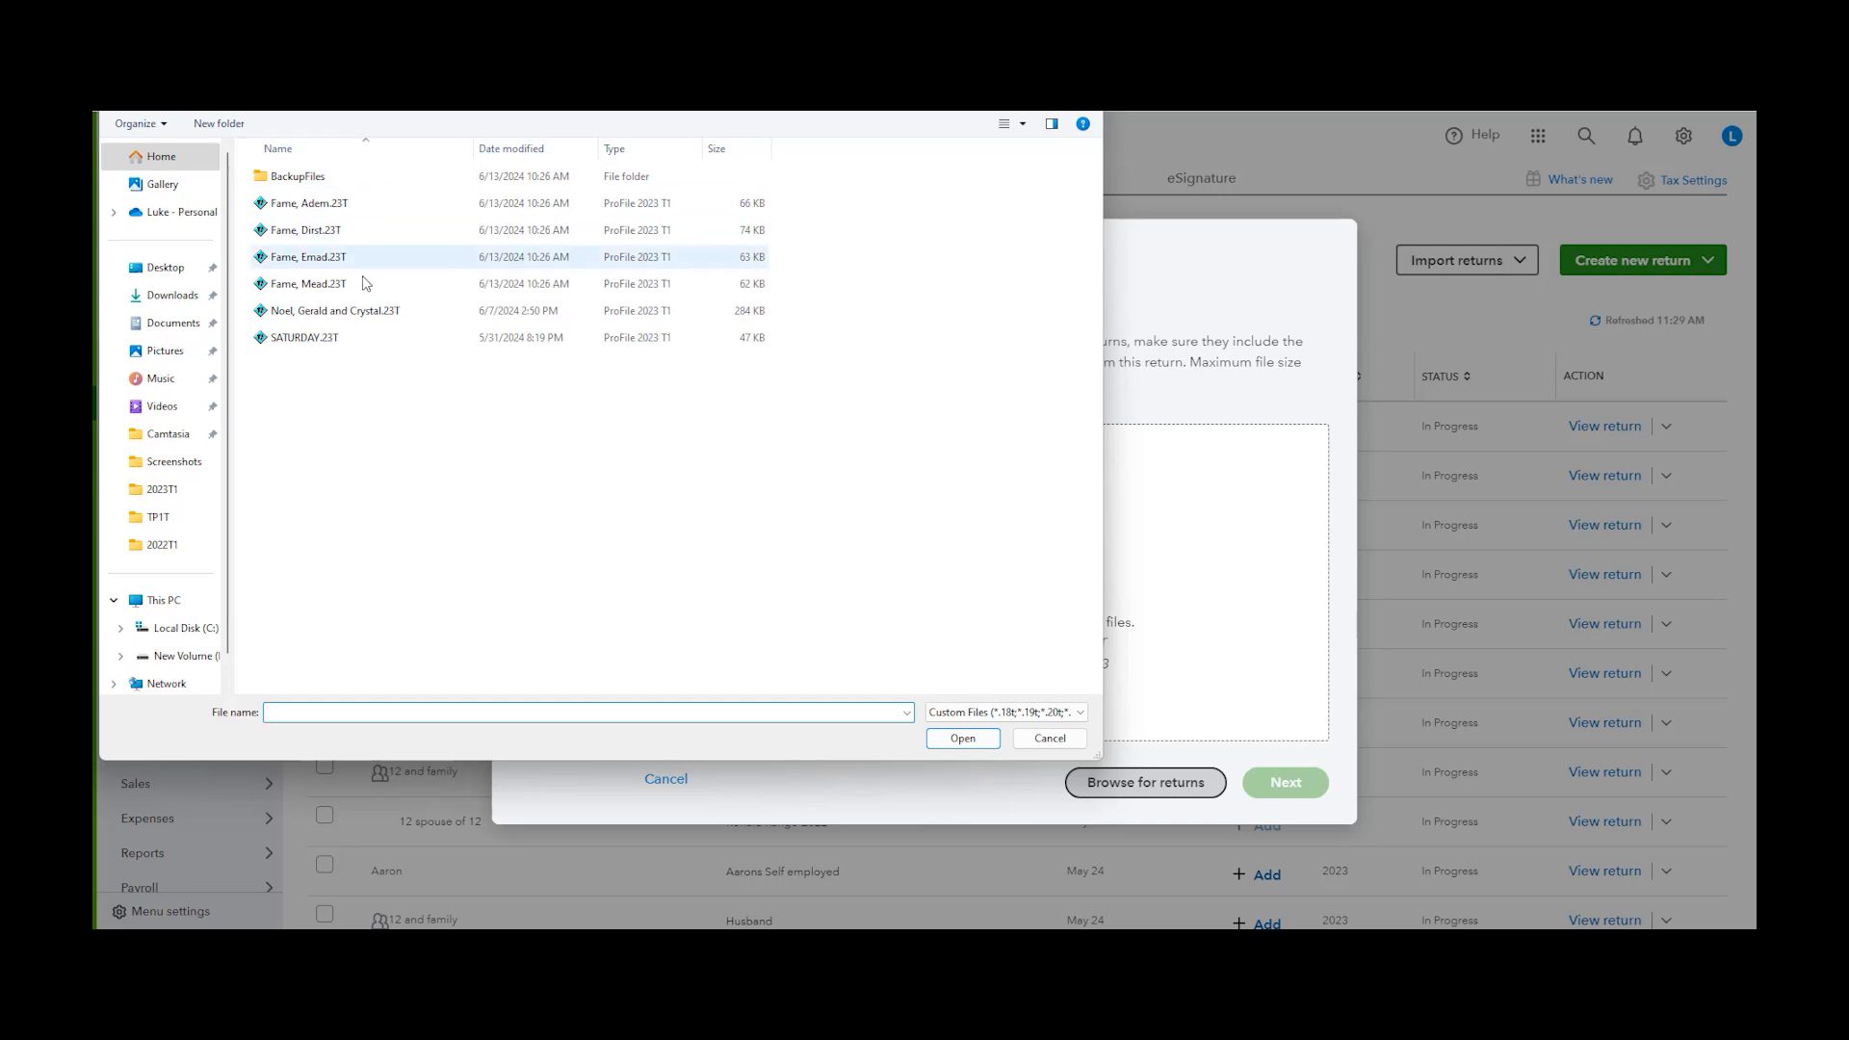
pyautogui.doubleClick(371, 230)
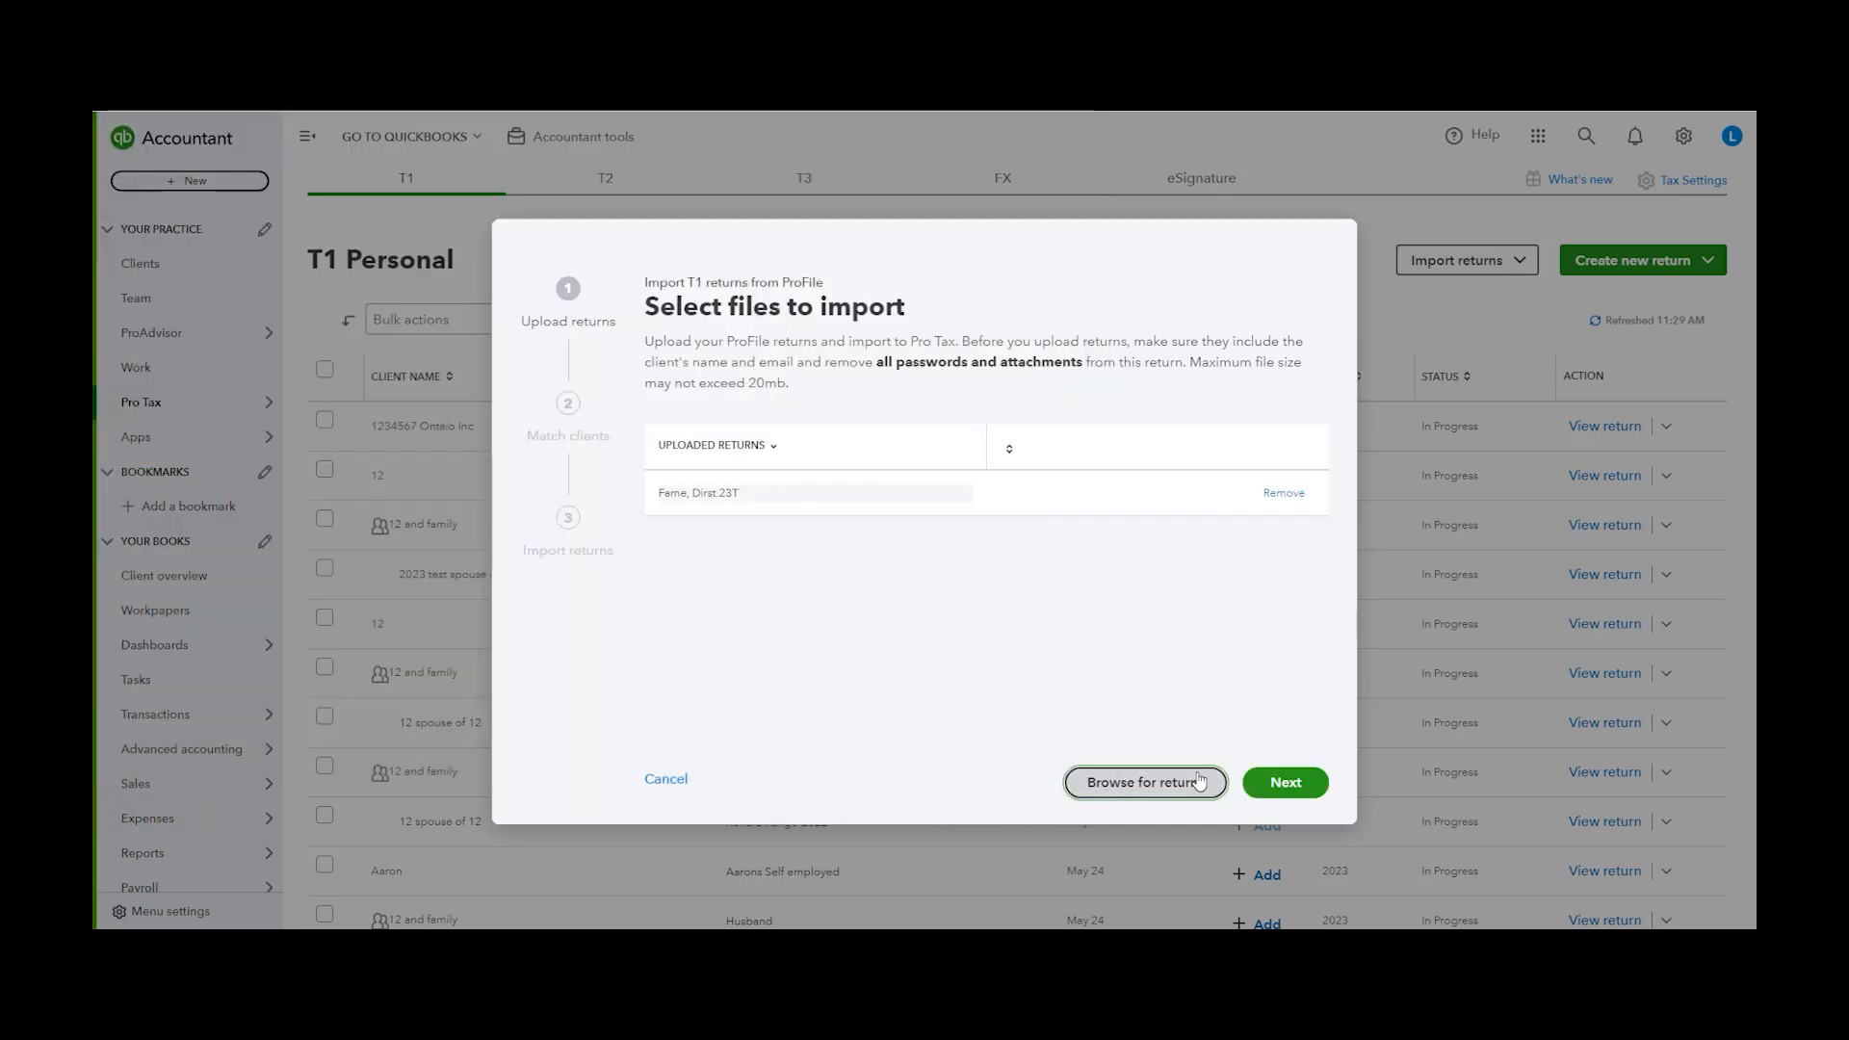
pyautogui.click(1285, 782)
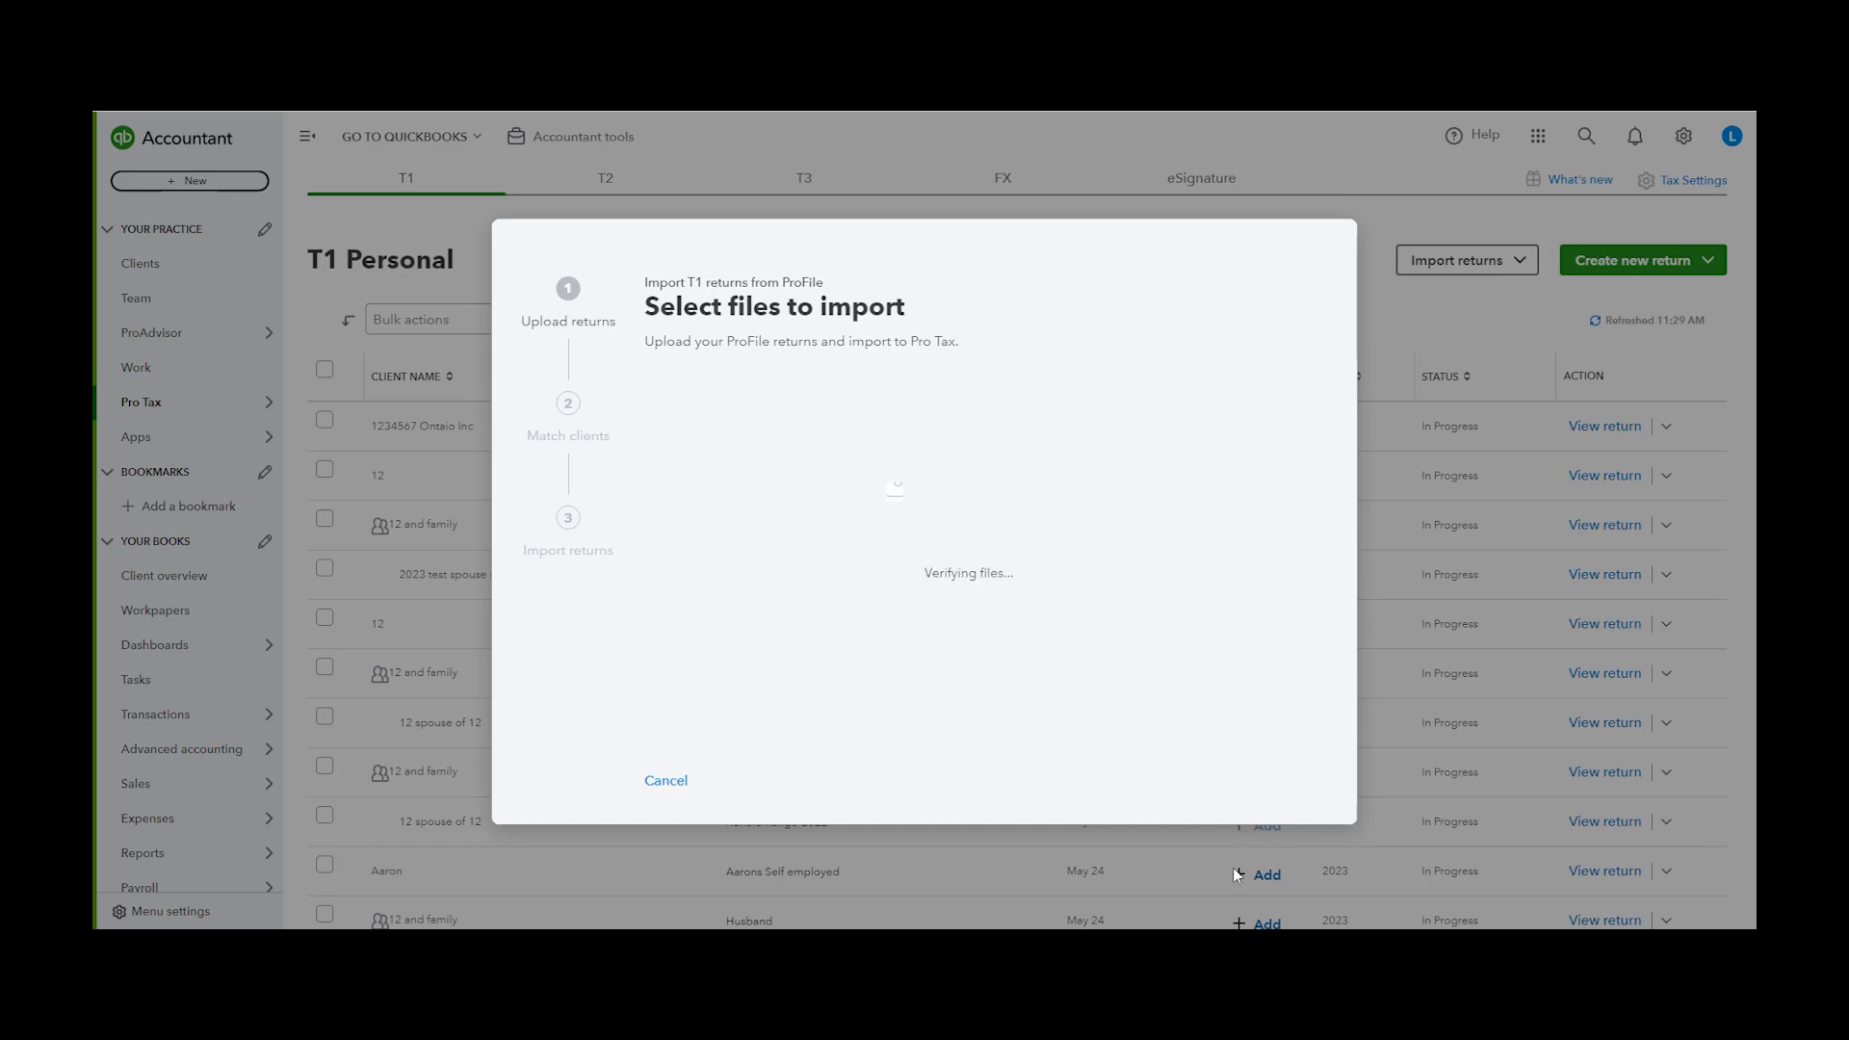
# Match the uploaded return to client 12 and complete the import
pyautogui.click(1063, 479)
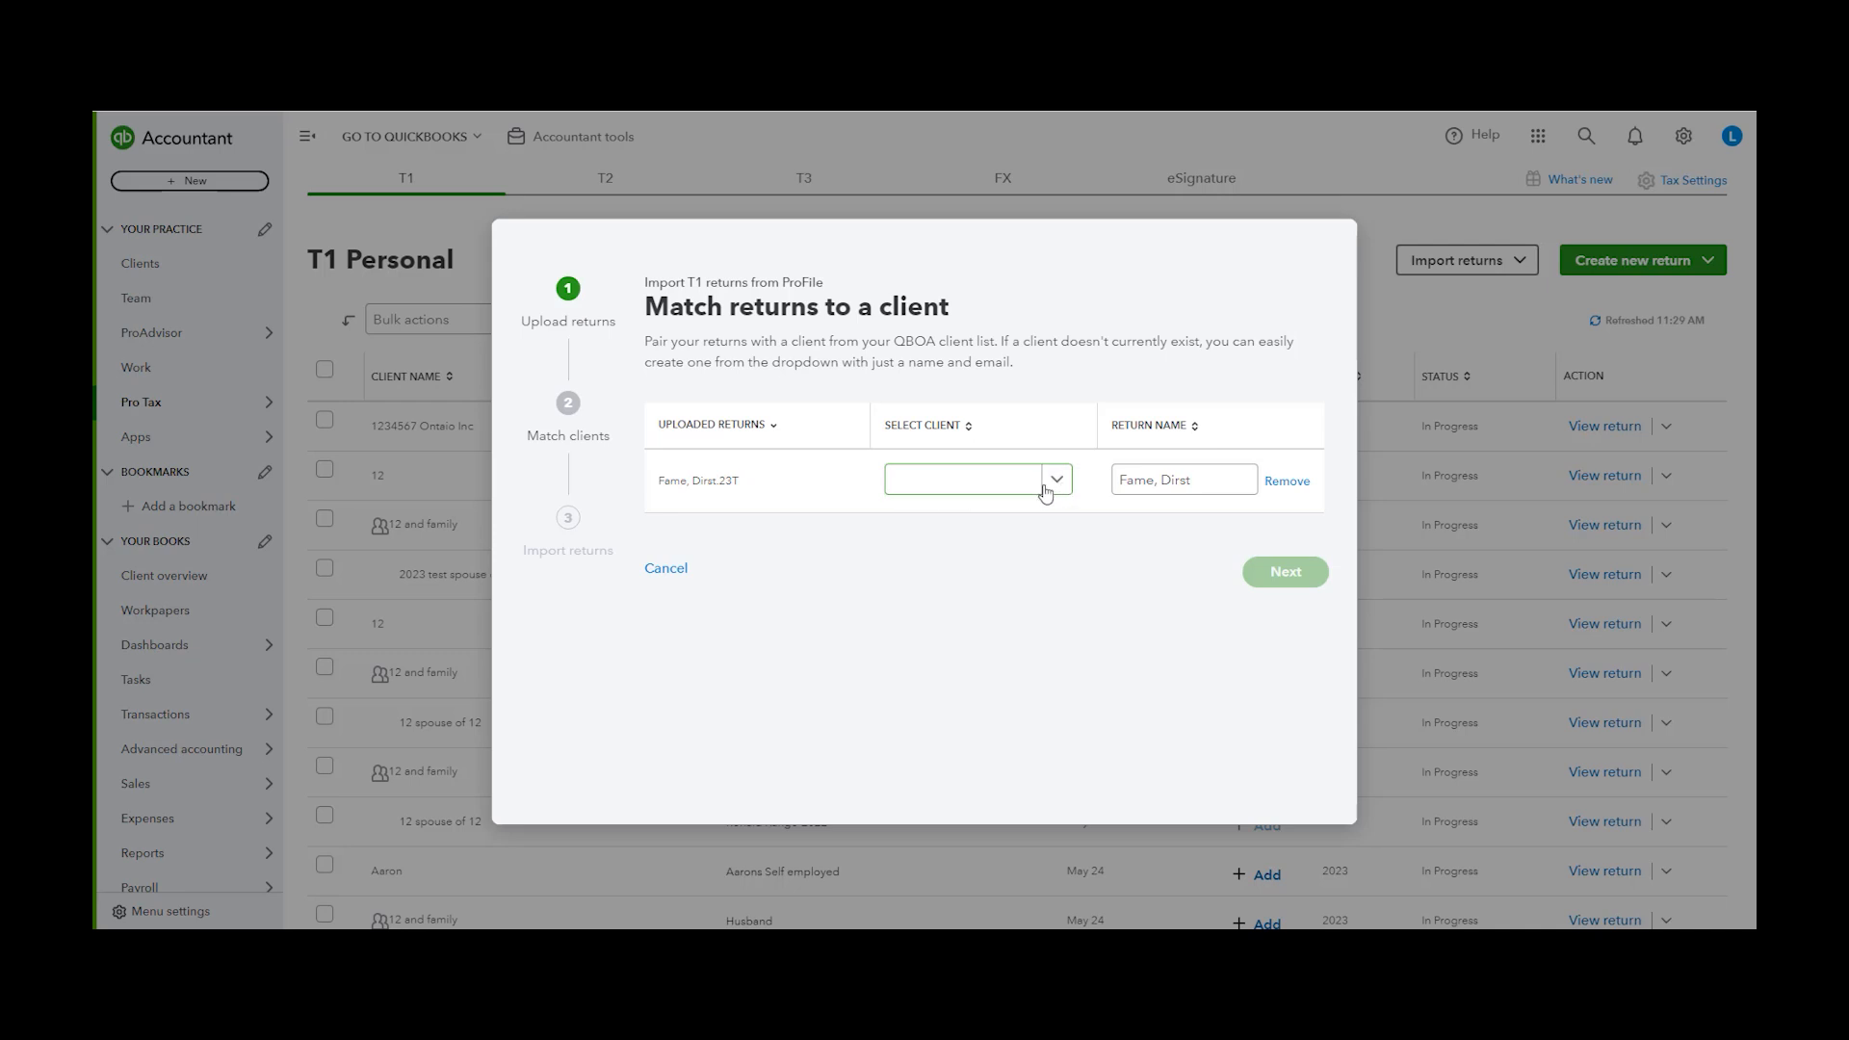
pyautogui.click(1058, 488)
pyautogui.click(1057, 480)
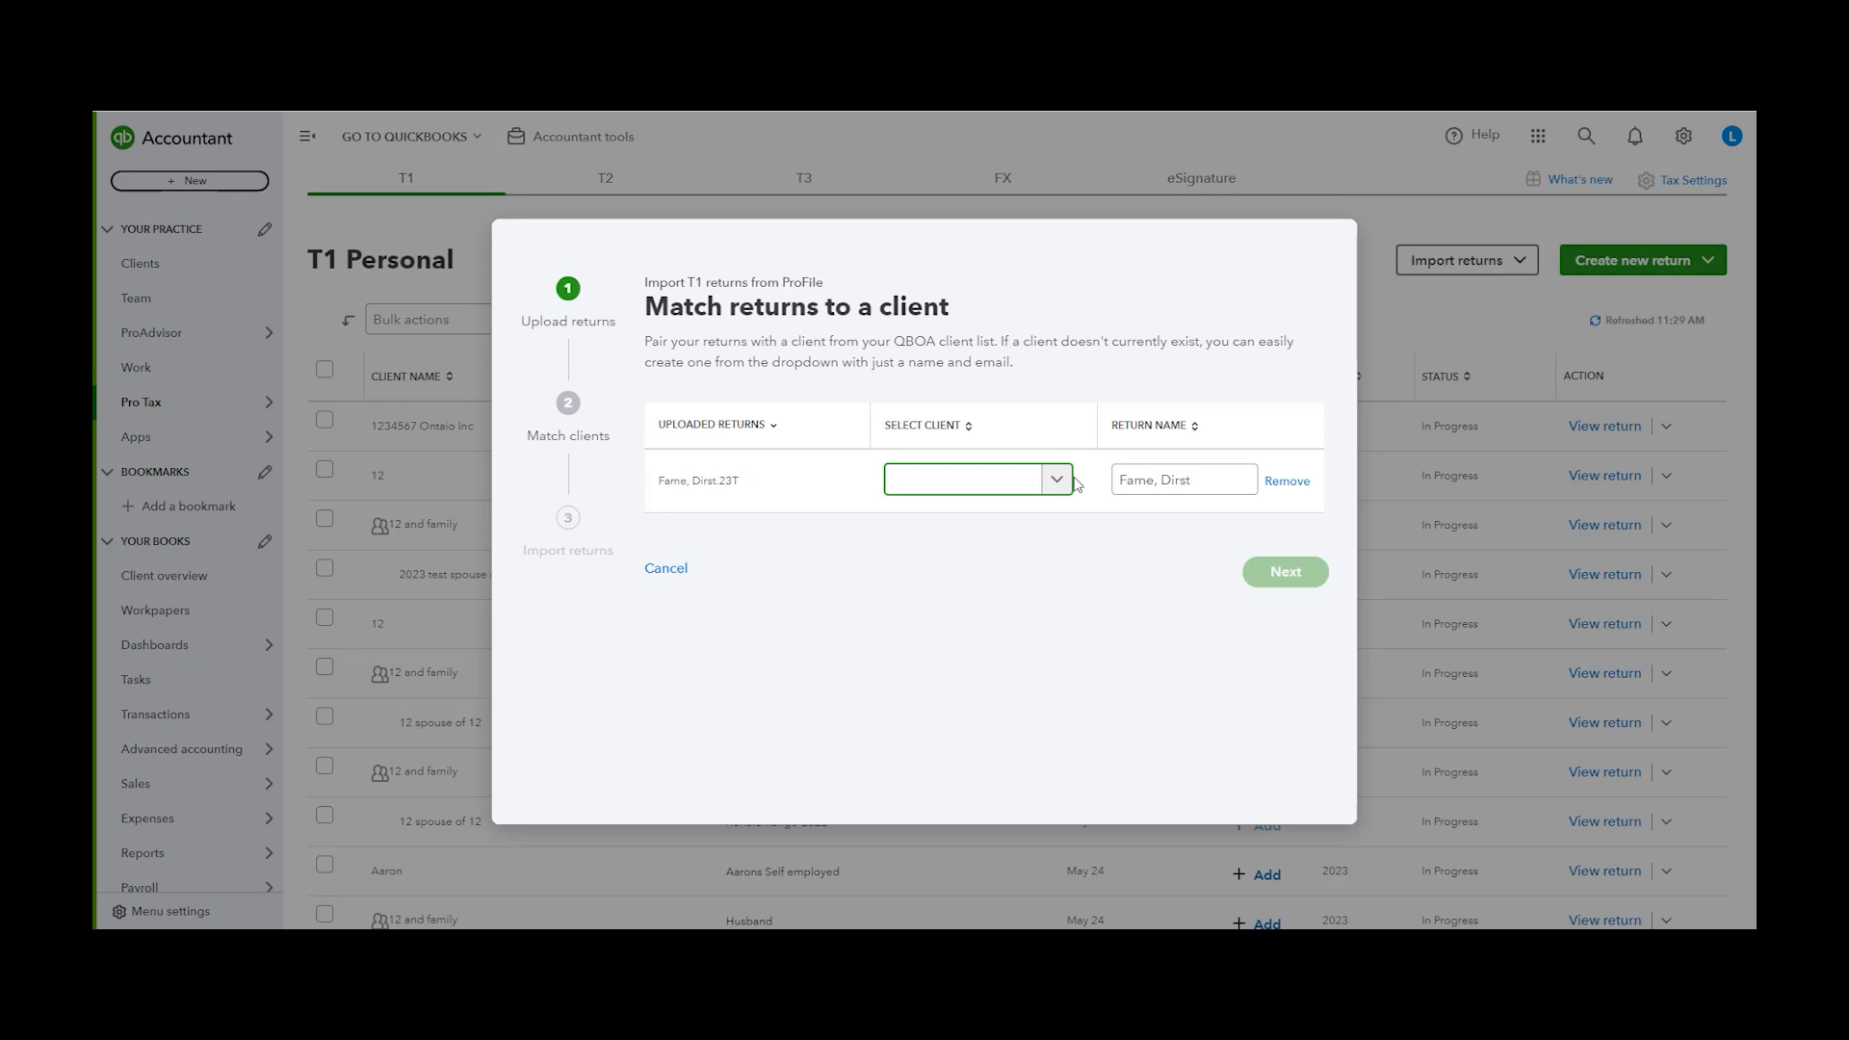
pyautogui.click(1040, 480)
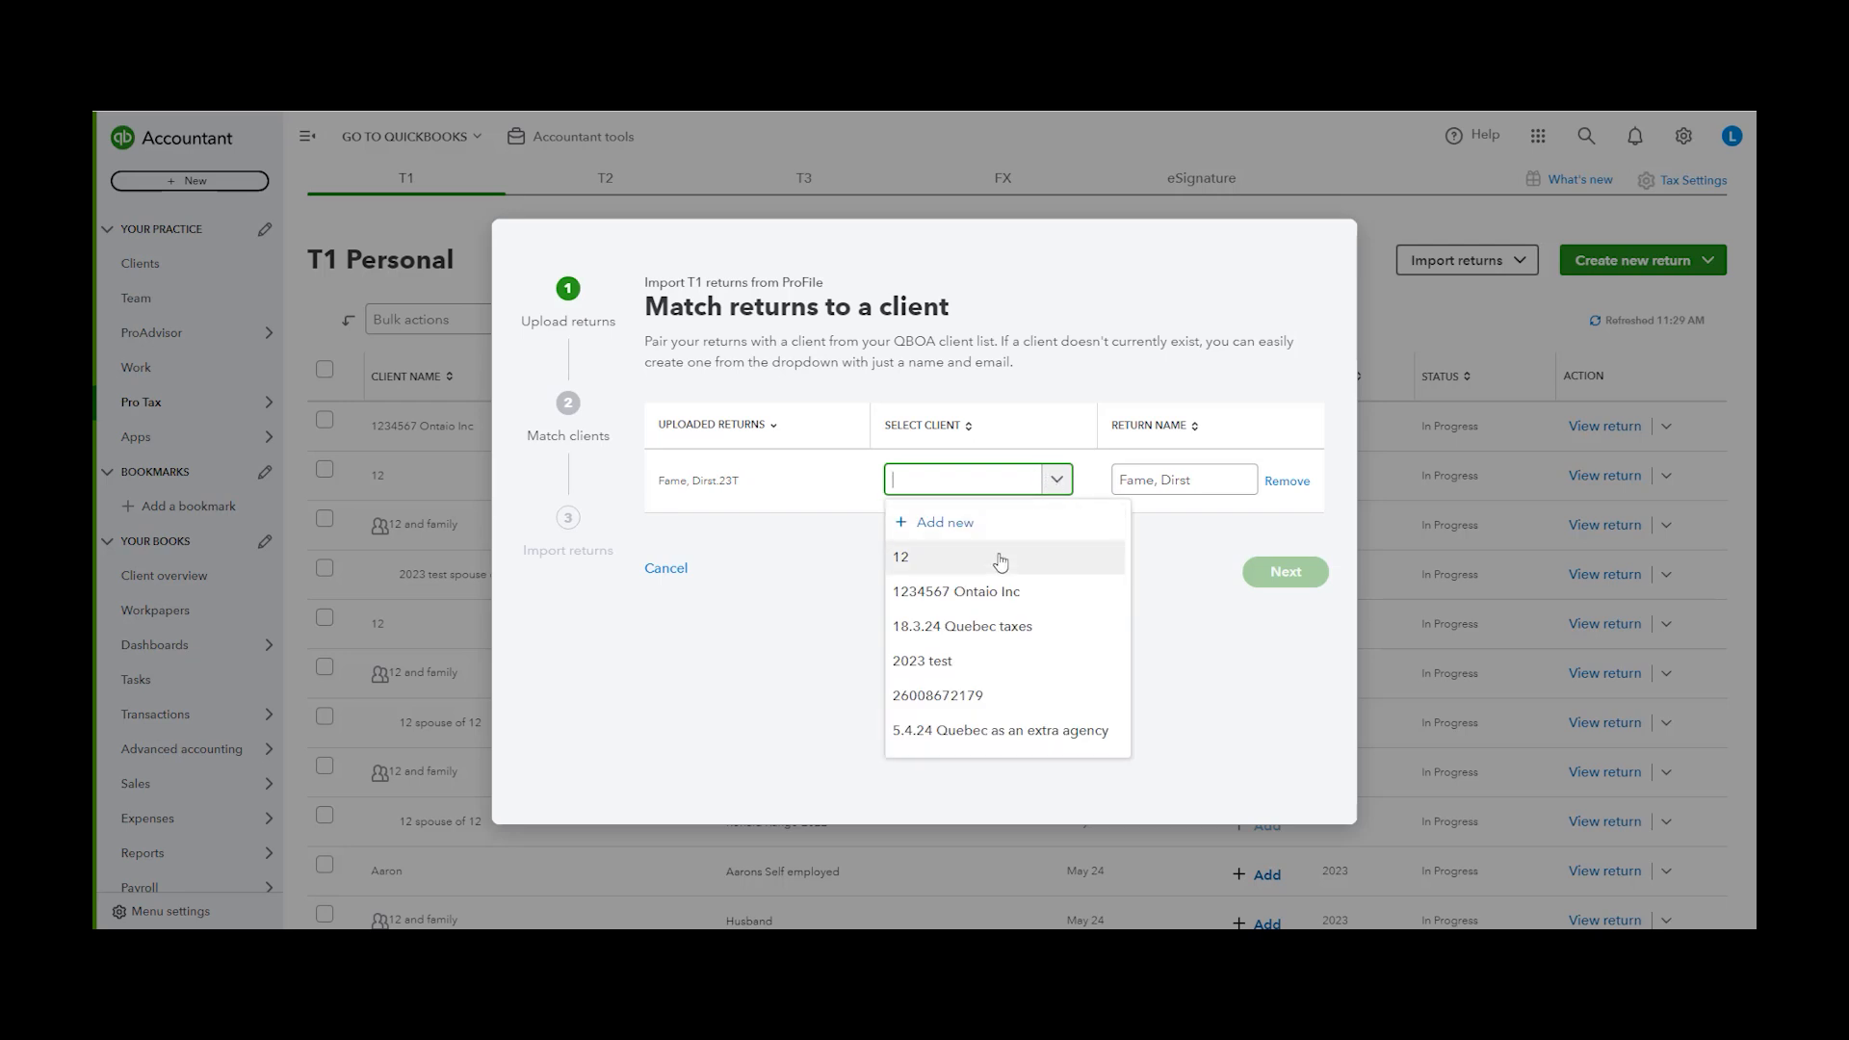
pyautogui.click(905, 556)
pyautogui.click(1295, 576)
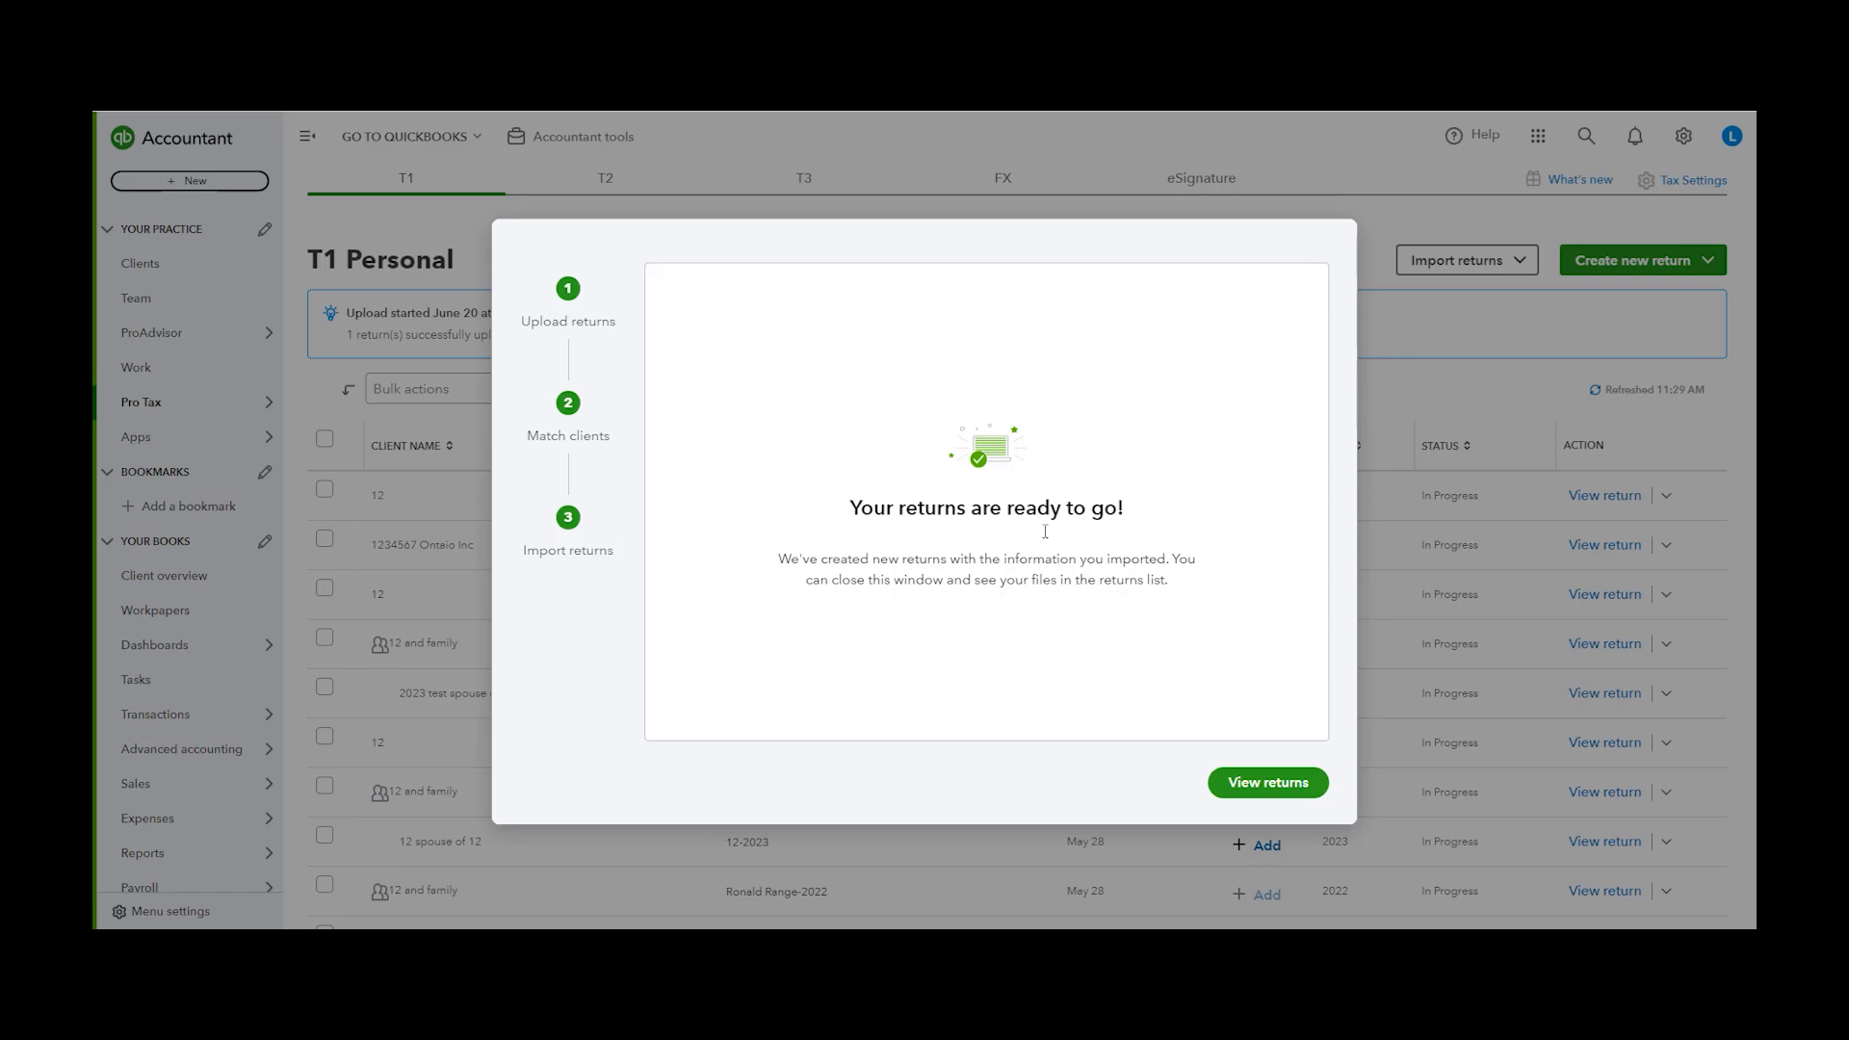
pyautogui.click(1266, 782)
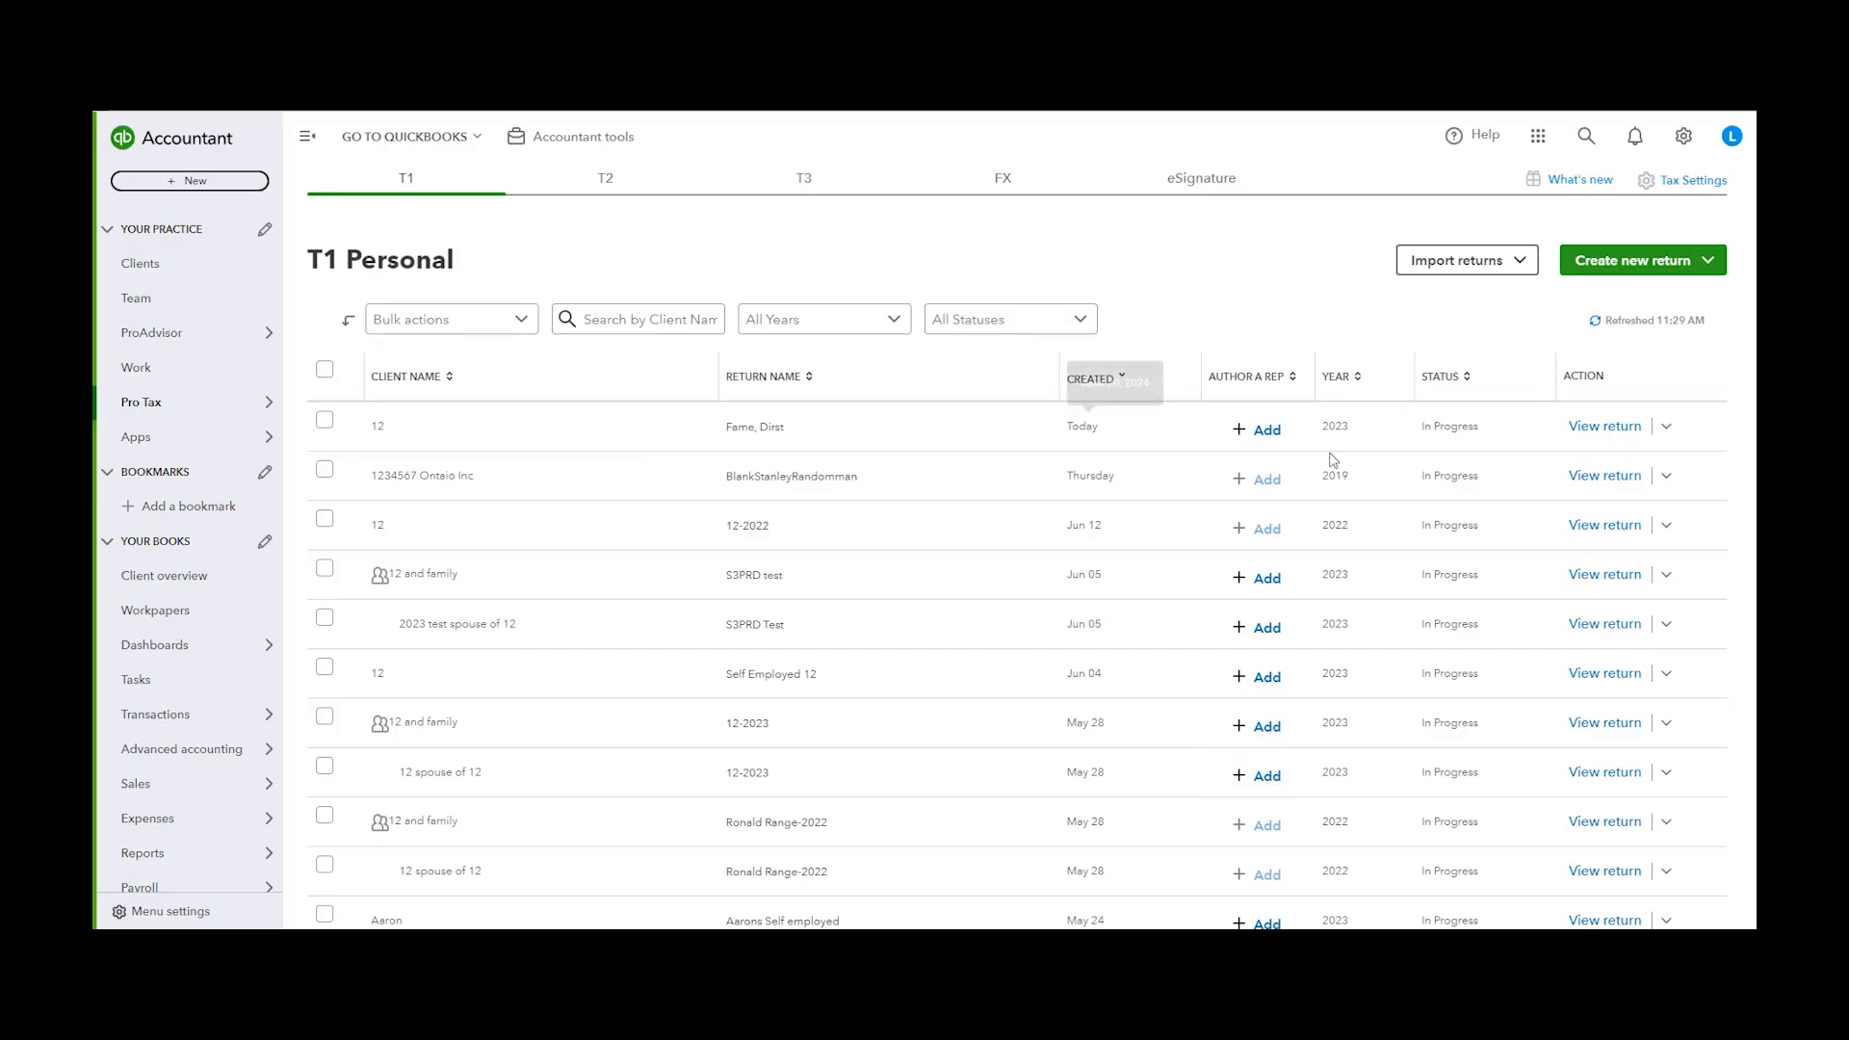
# Open the newly imported T1-2023 return and browse its list of forms
pyautogui.click(1603, 426)
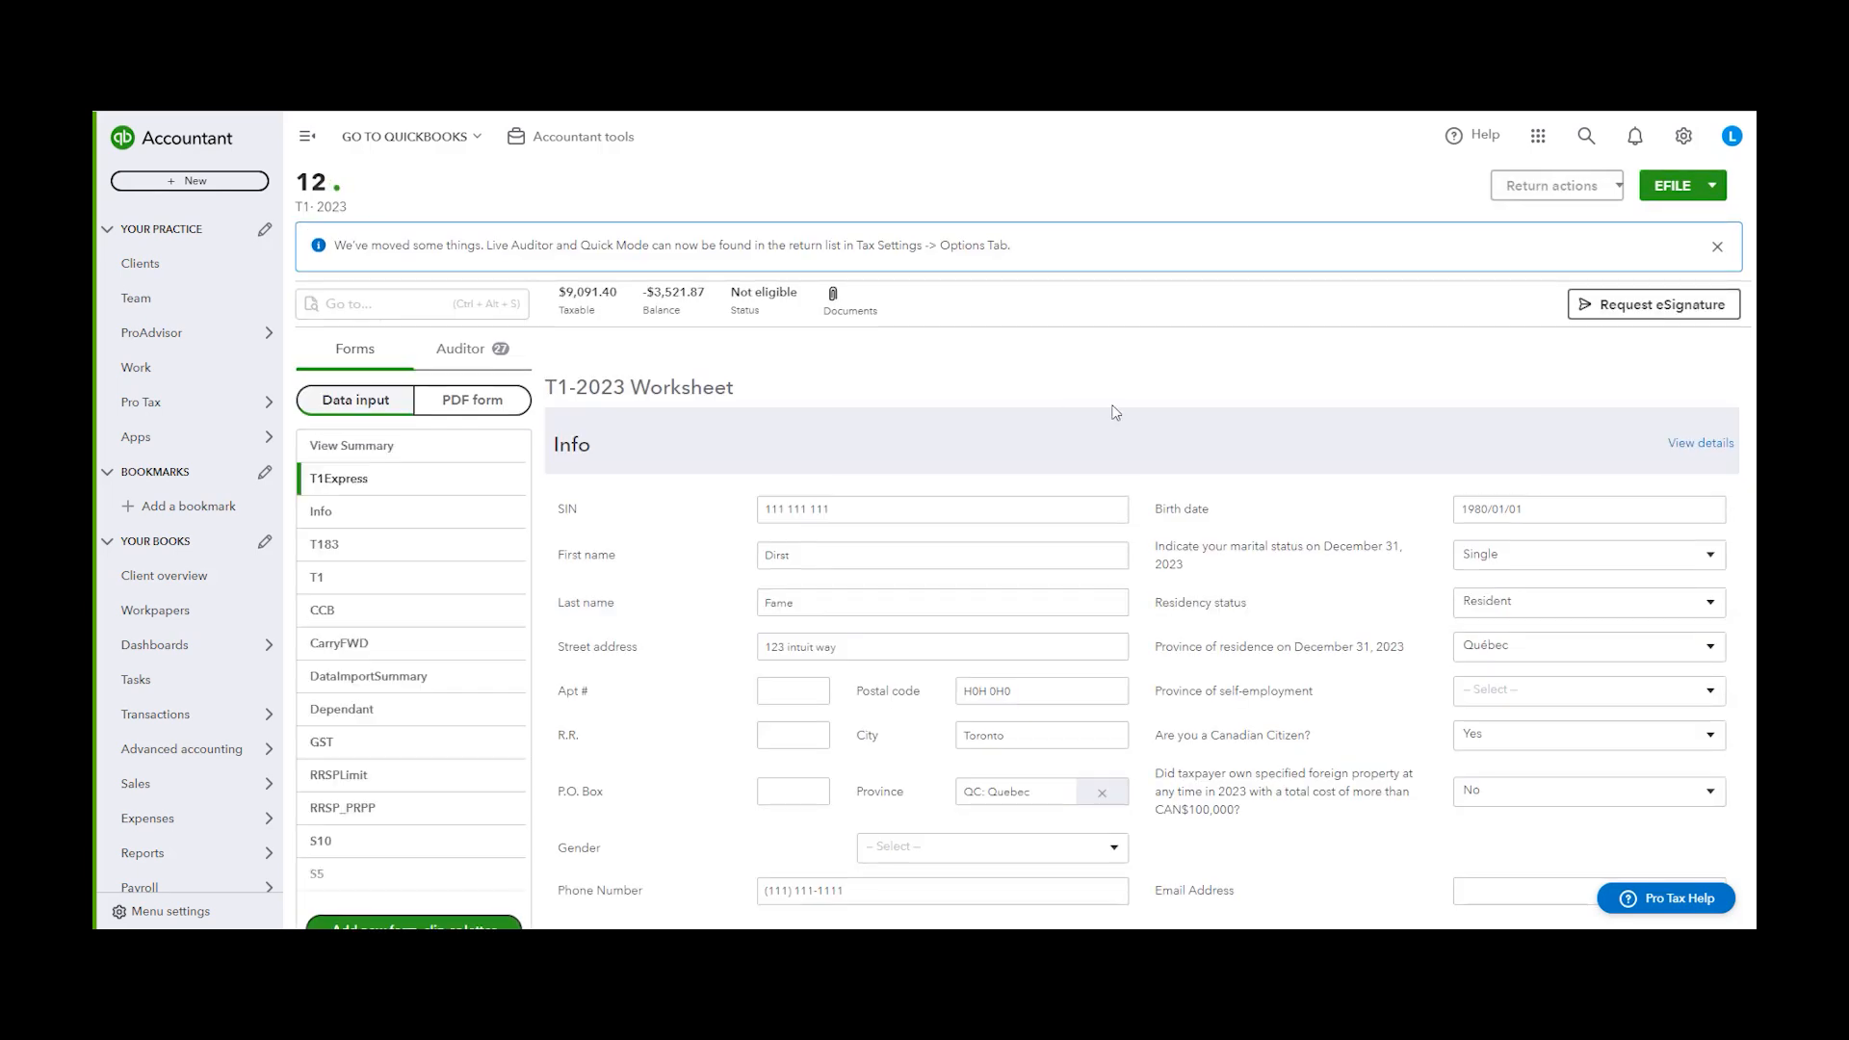
pyautogui.scroll(-1, 1108, 406)
pyautogui.scroll(-2, 465, 560)
pyautogui.scroll(2, 453, 578)
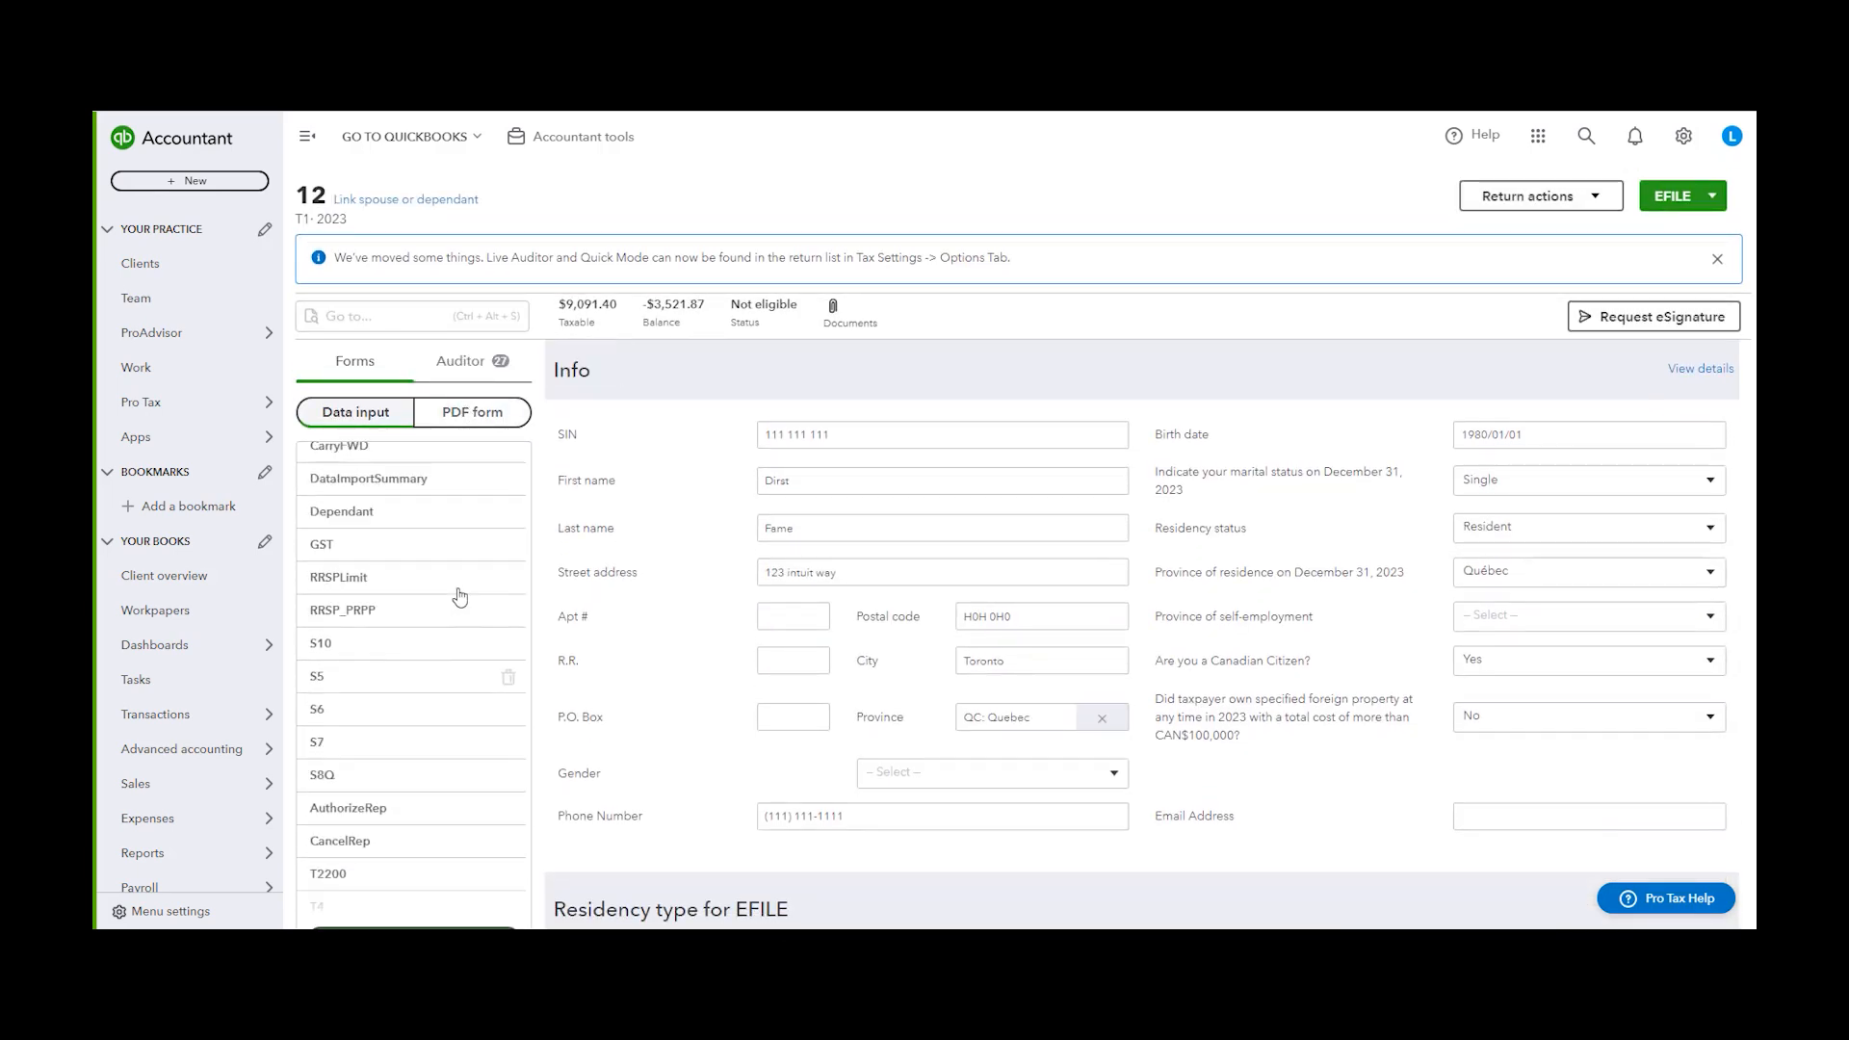
pyautogui.scroll(2, 370, 639)
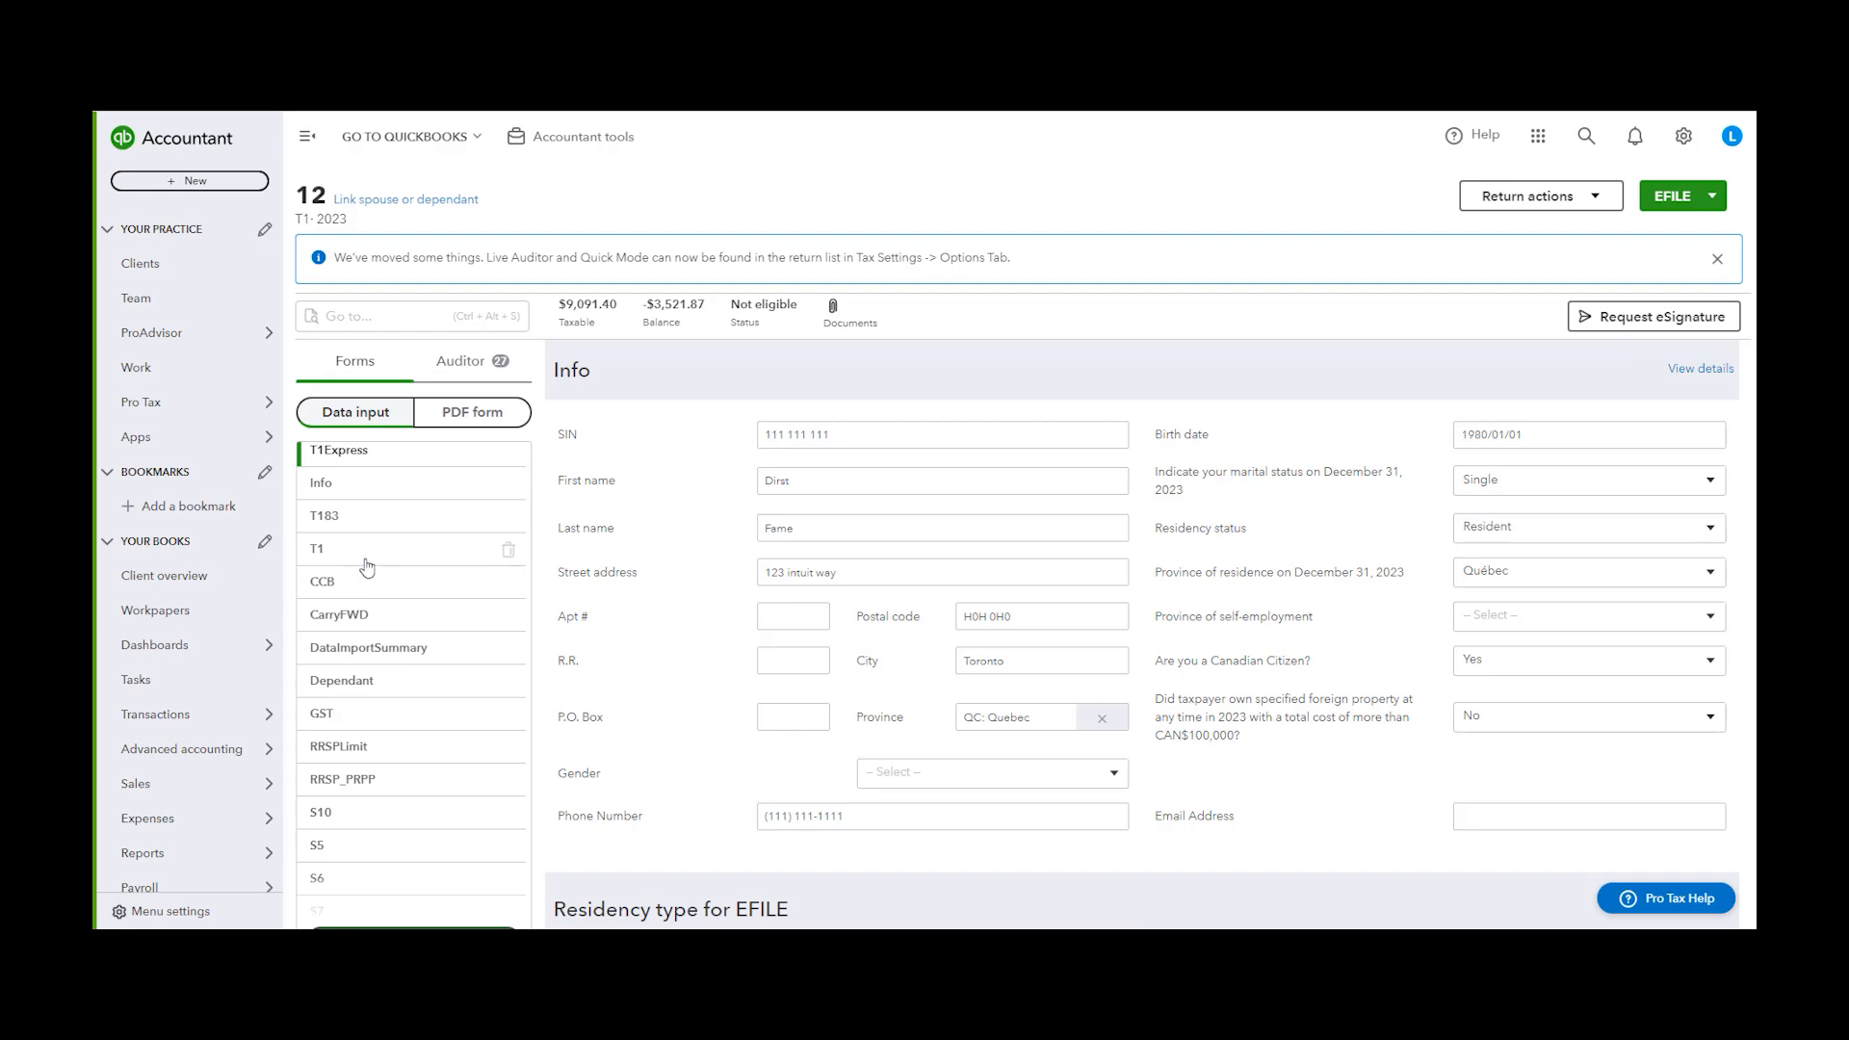
pyautogui.click(366, 560)
pyautogui.scroll(-4, 1517, 793)
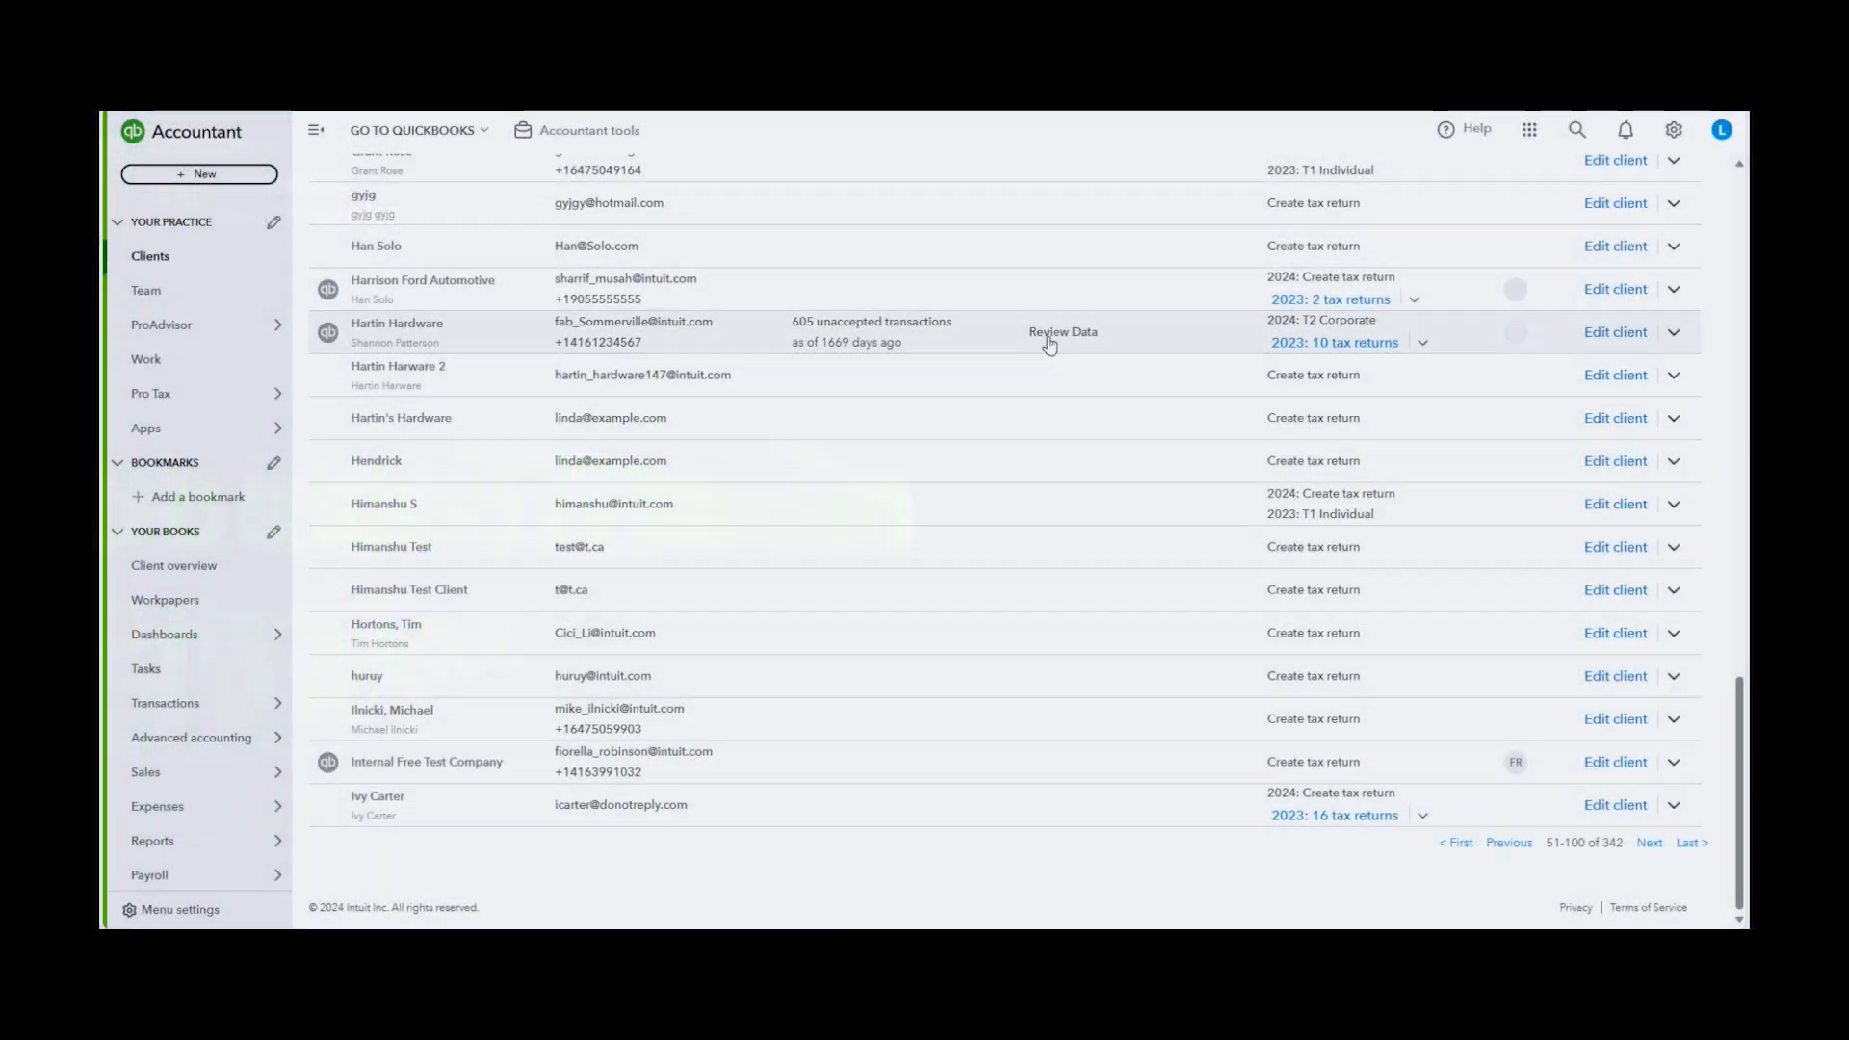
# Open the Review & adjust workpapers for Hartin Hardware and scan the balance sheet and profit and loss
pyautogui.click(1046, 339)
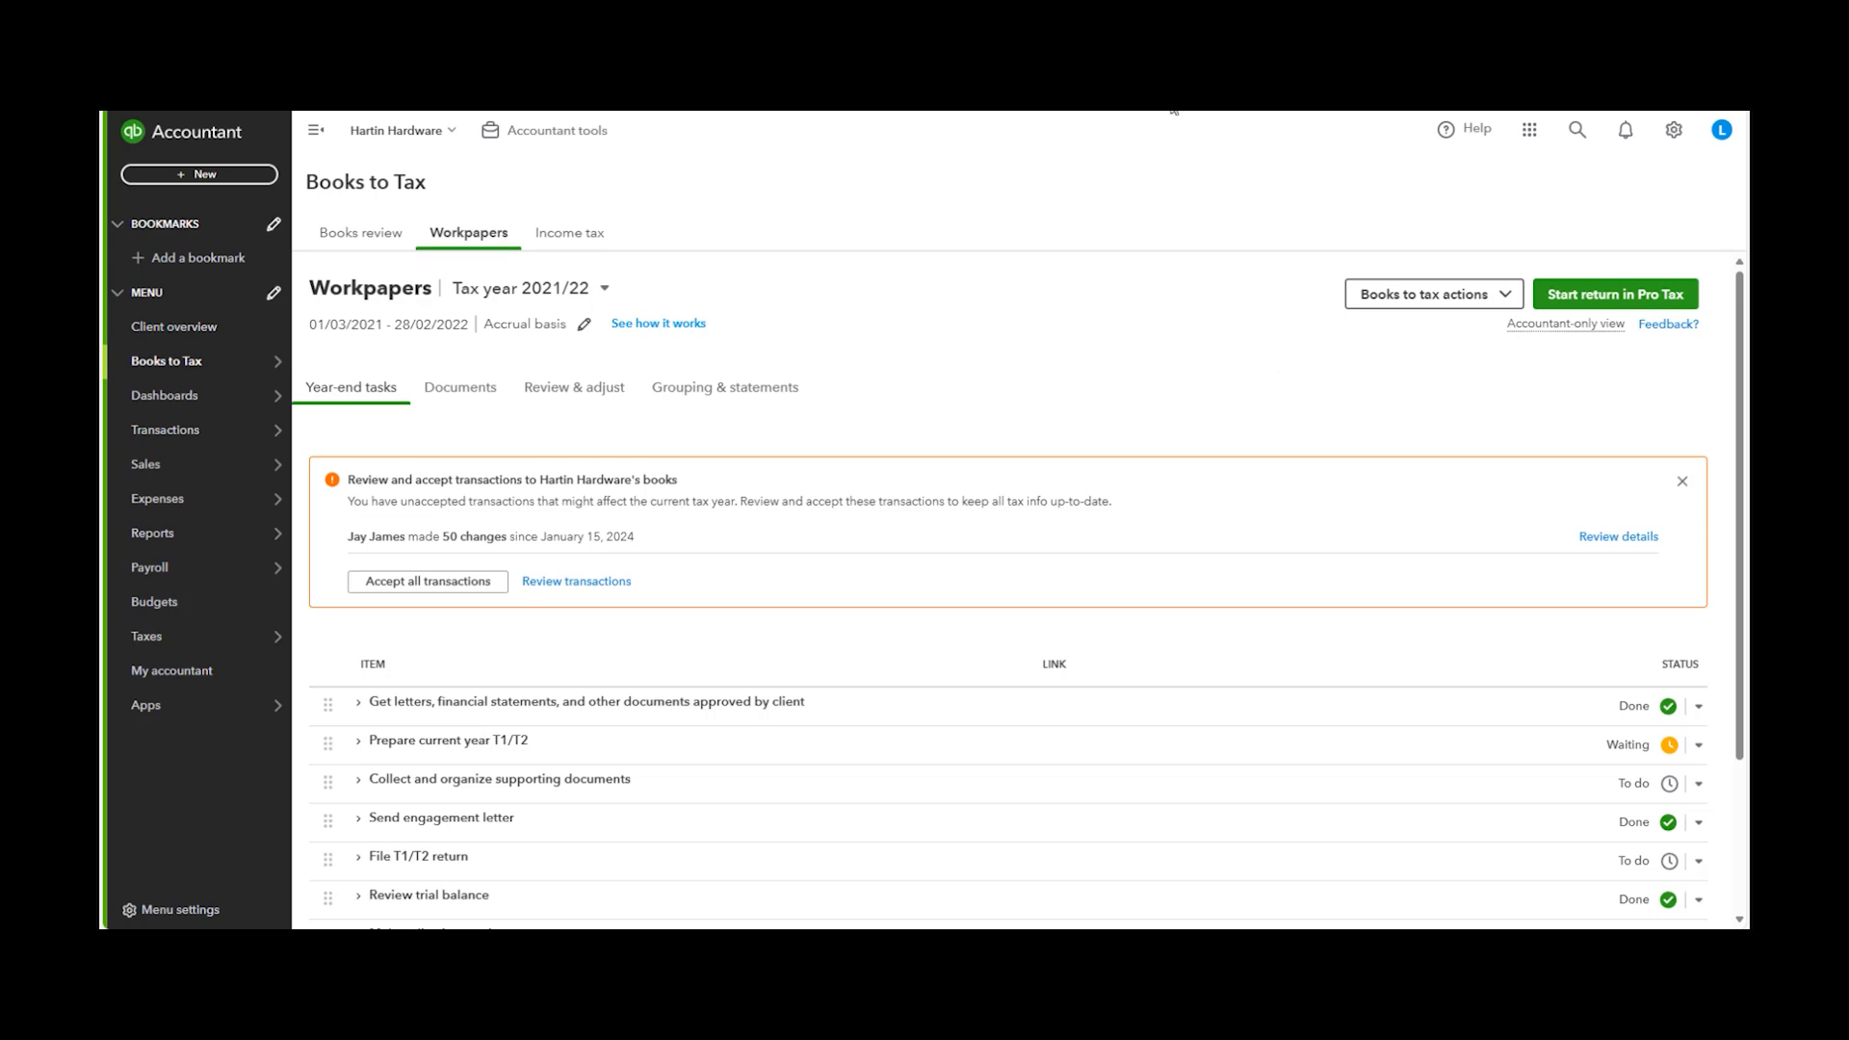
pyautogui.click(562, 395)
pyautogui.click(385, 391)
pyautogui.click(608, 395)
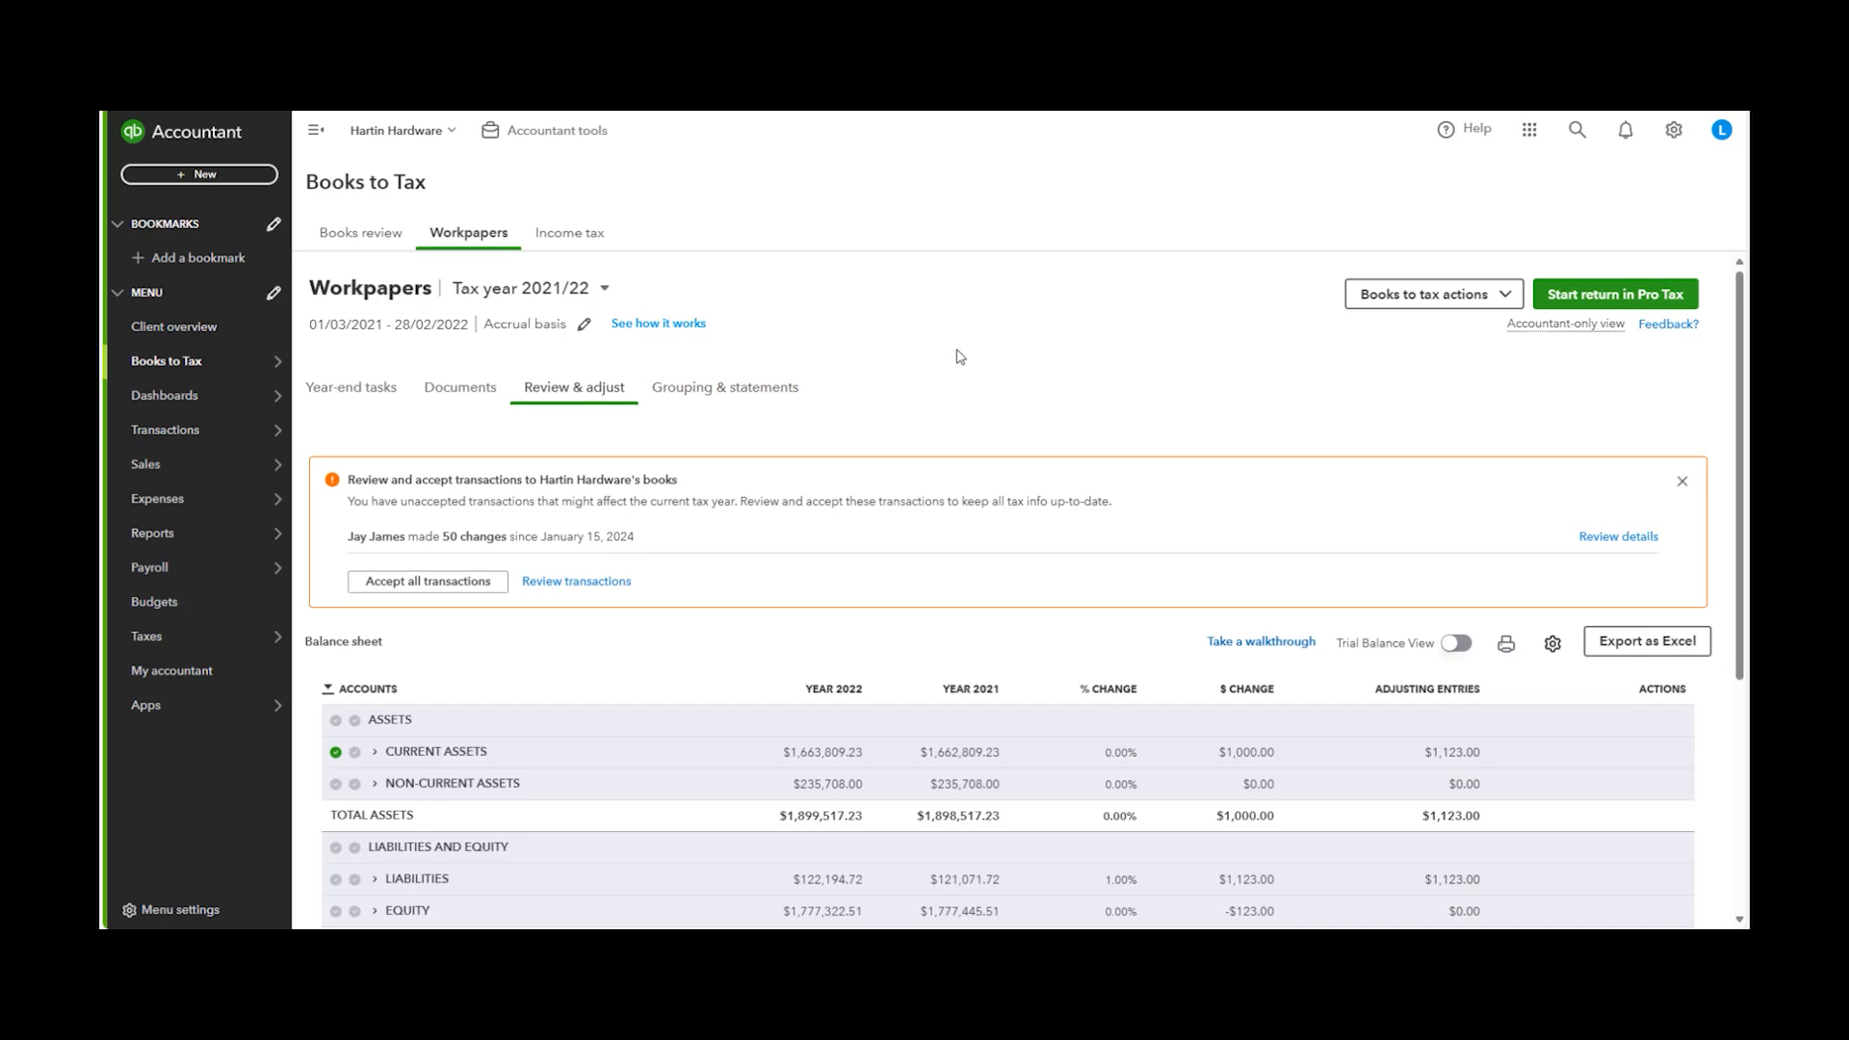
pyautogui.scroll(-3, 908, 462)
pyautogui.scroll(1, 909, 455)
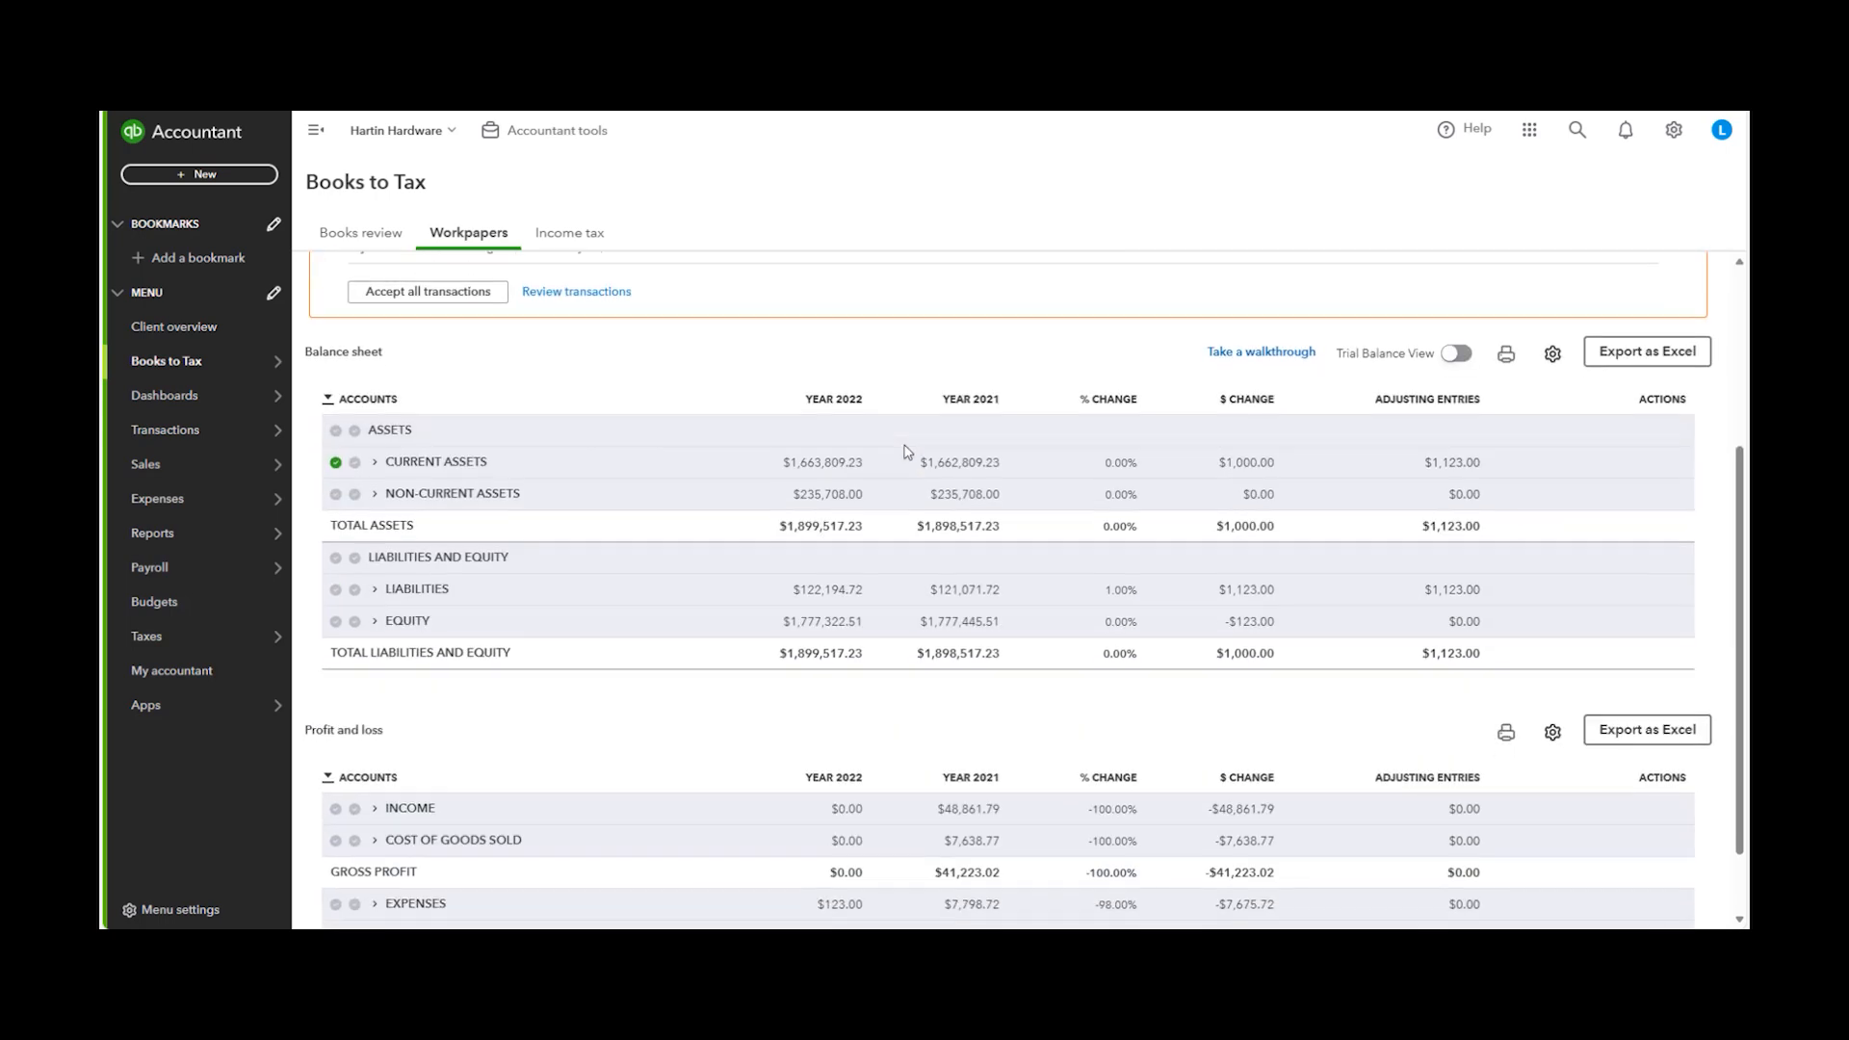
pyautogui.scroll(2, 764, 396)
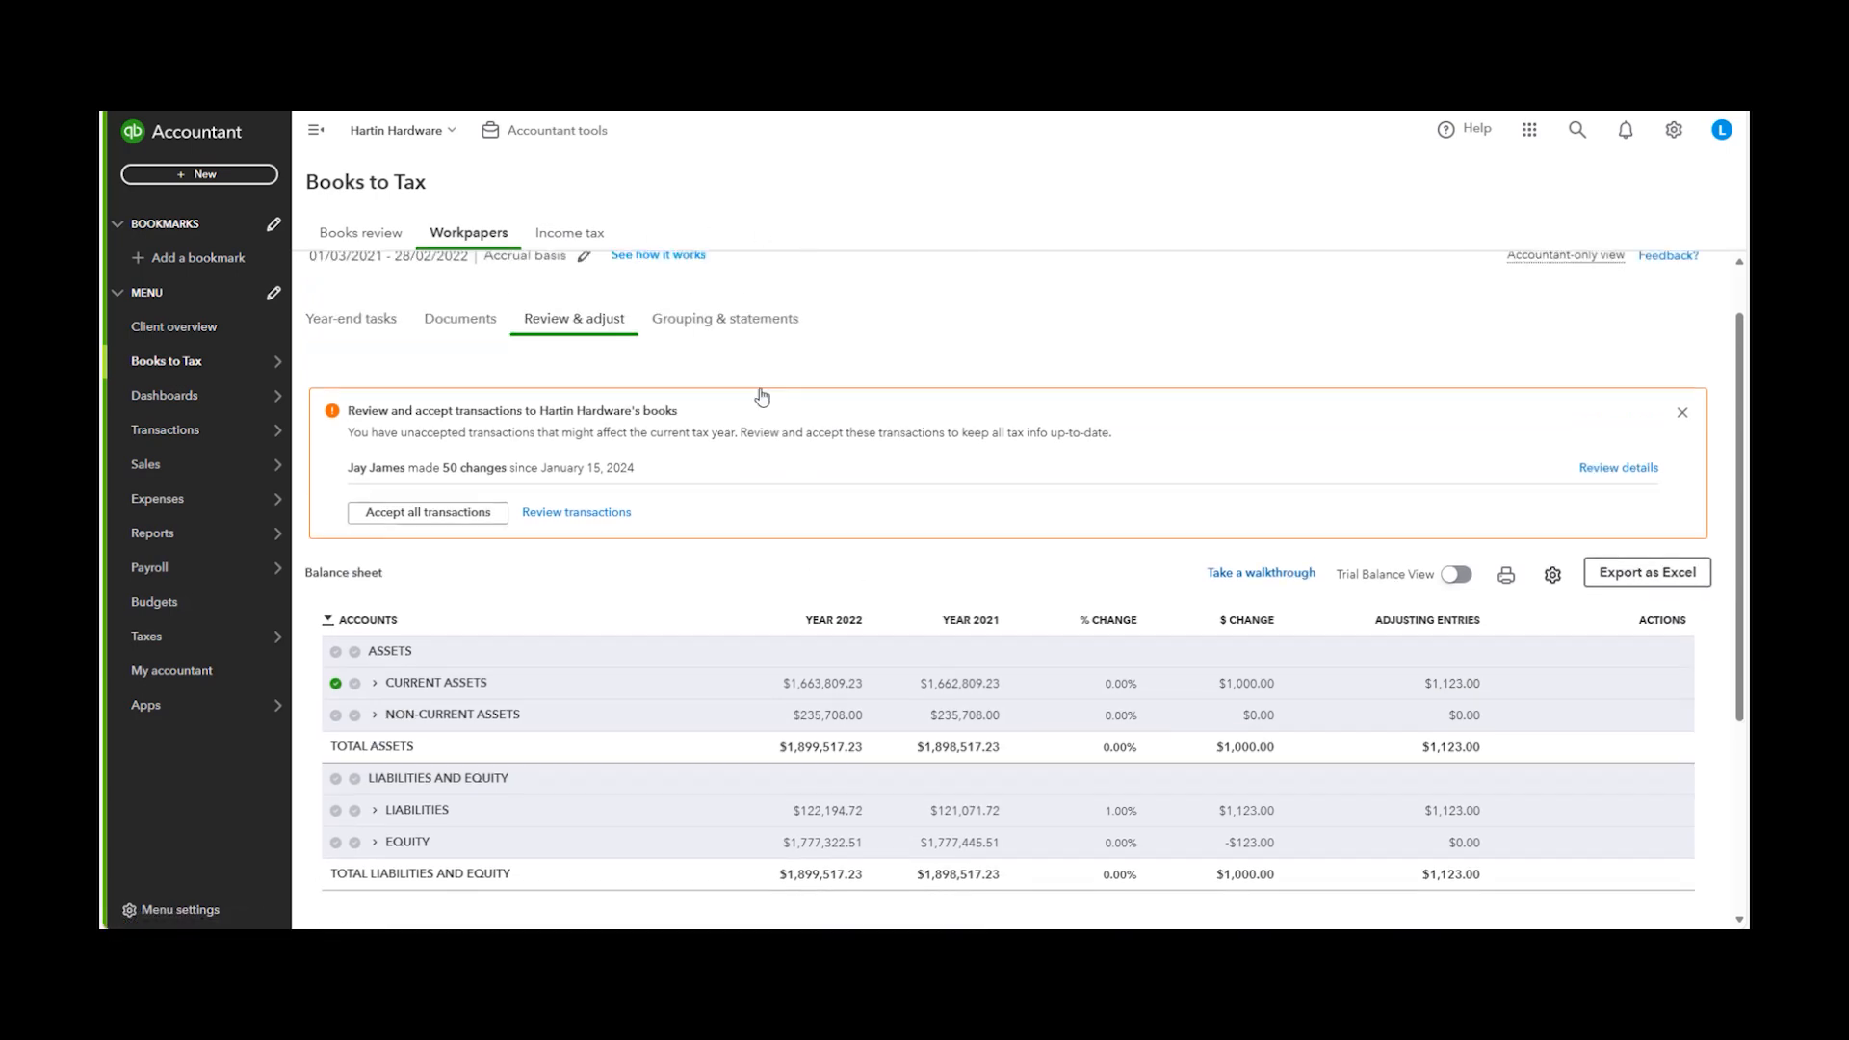
# Open the Income tax mapping and view the tax line choices for the Prepaid expenses account
pyautogui.click(572, 234)
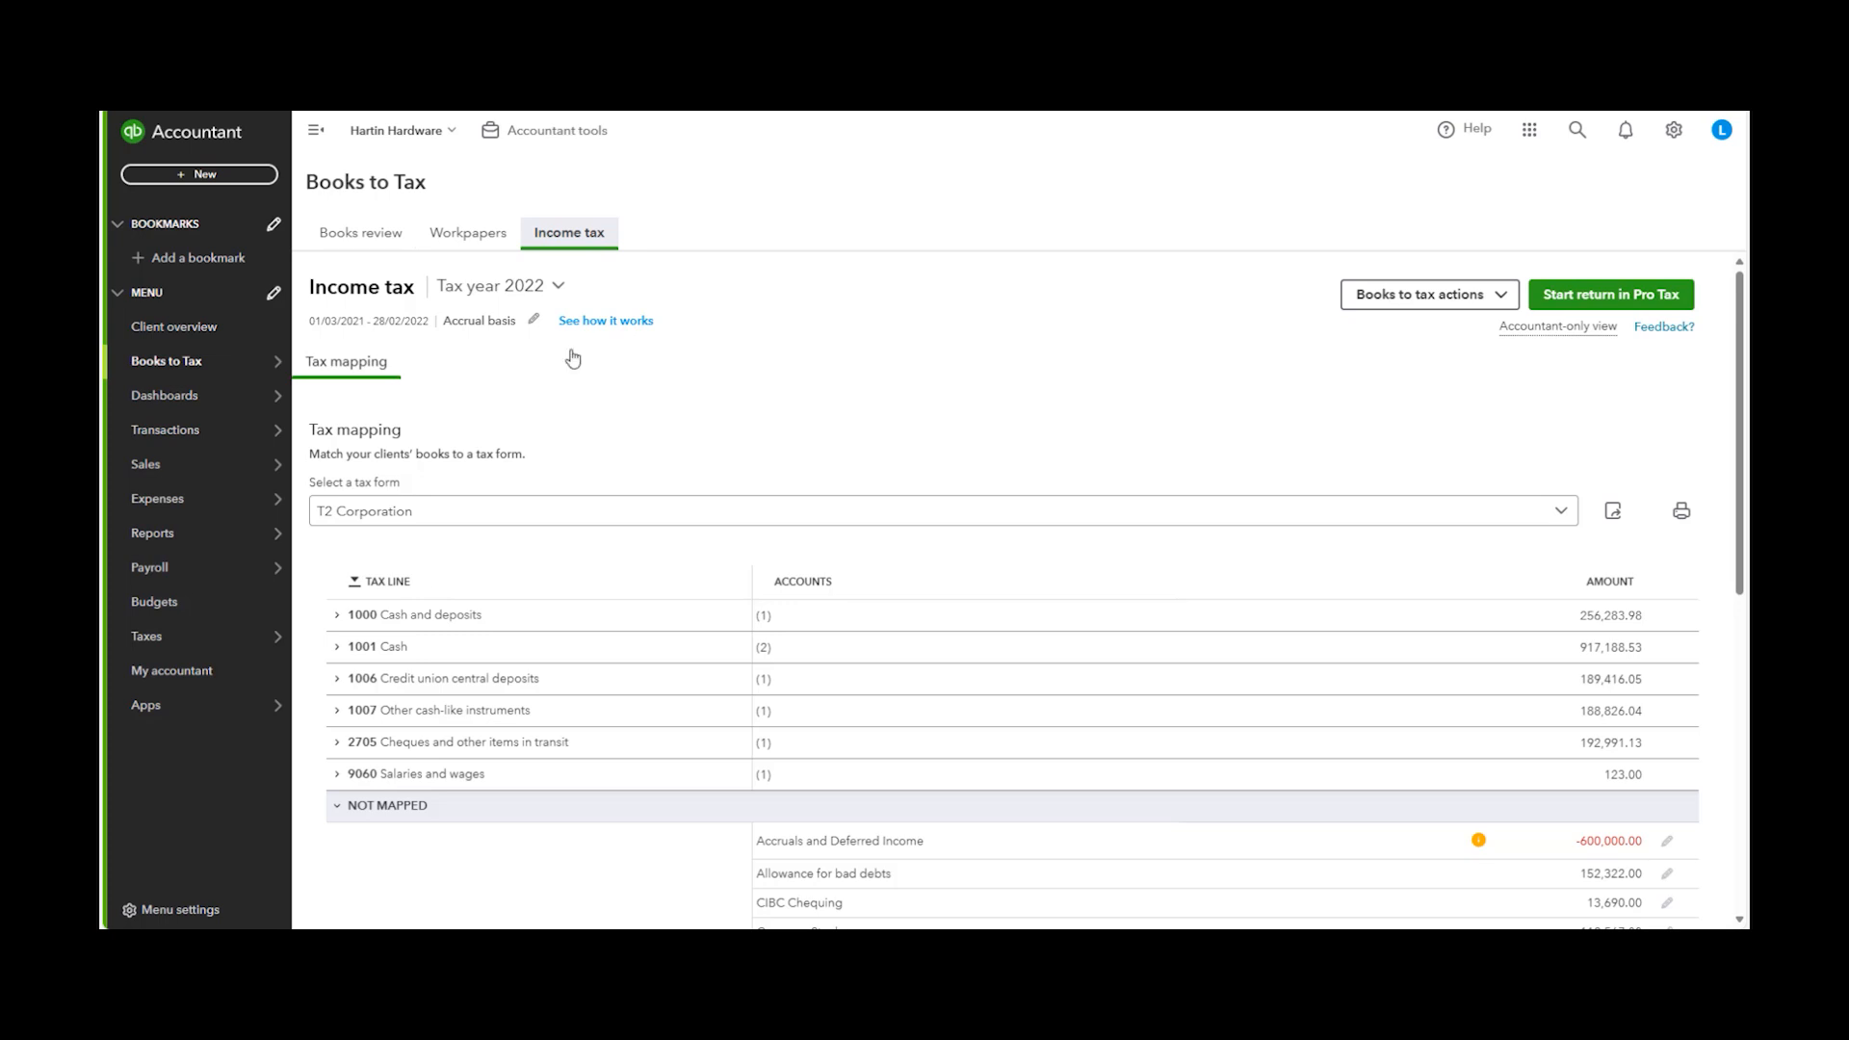
pyautogui.scroll(-7, 702, 578)
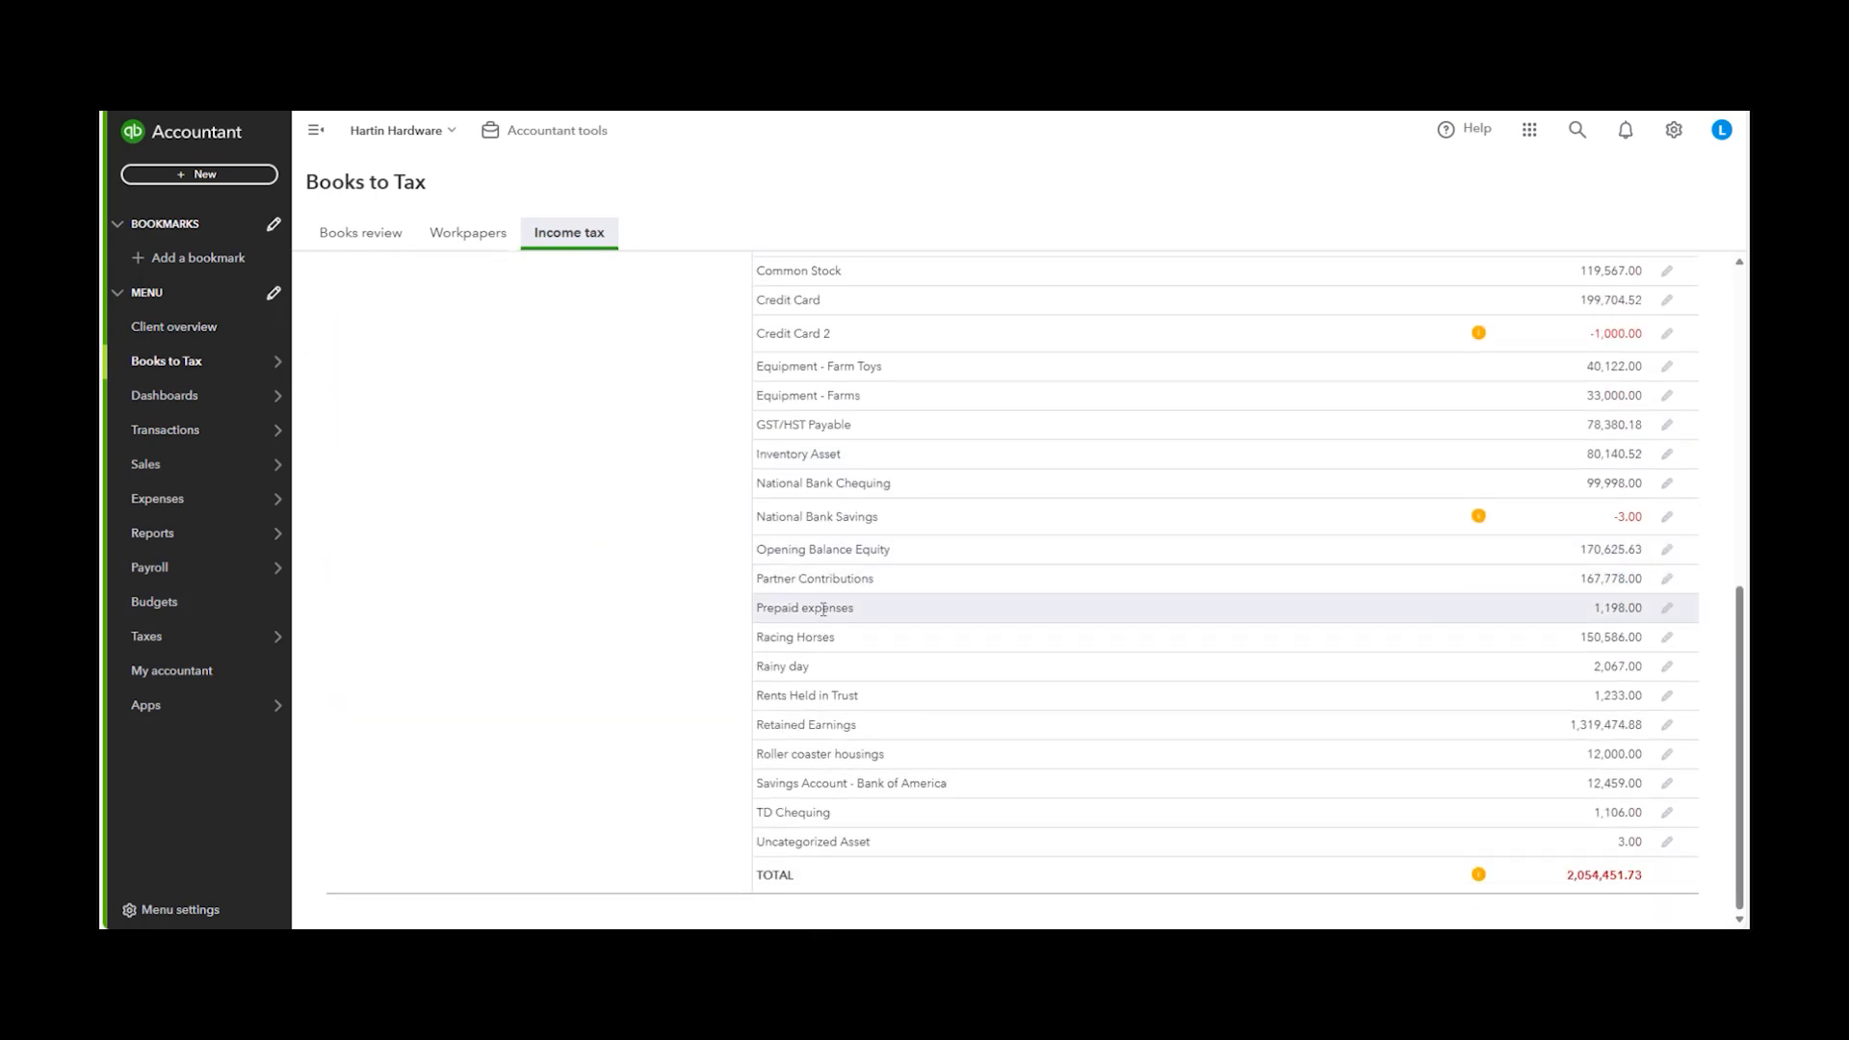
pyautogui.click(1666, 608)
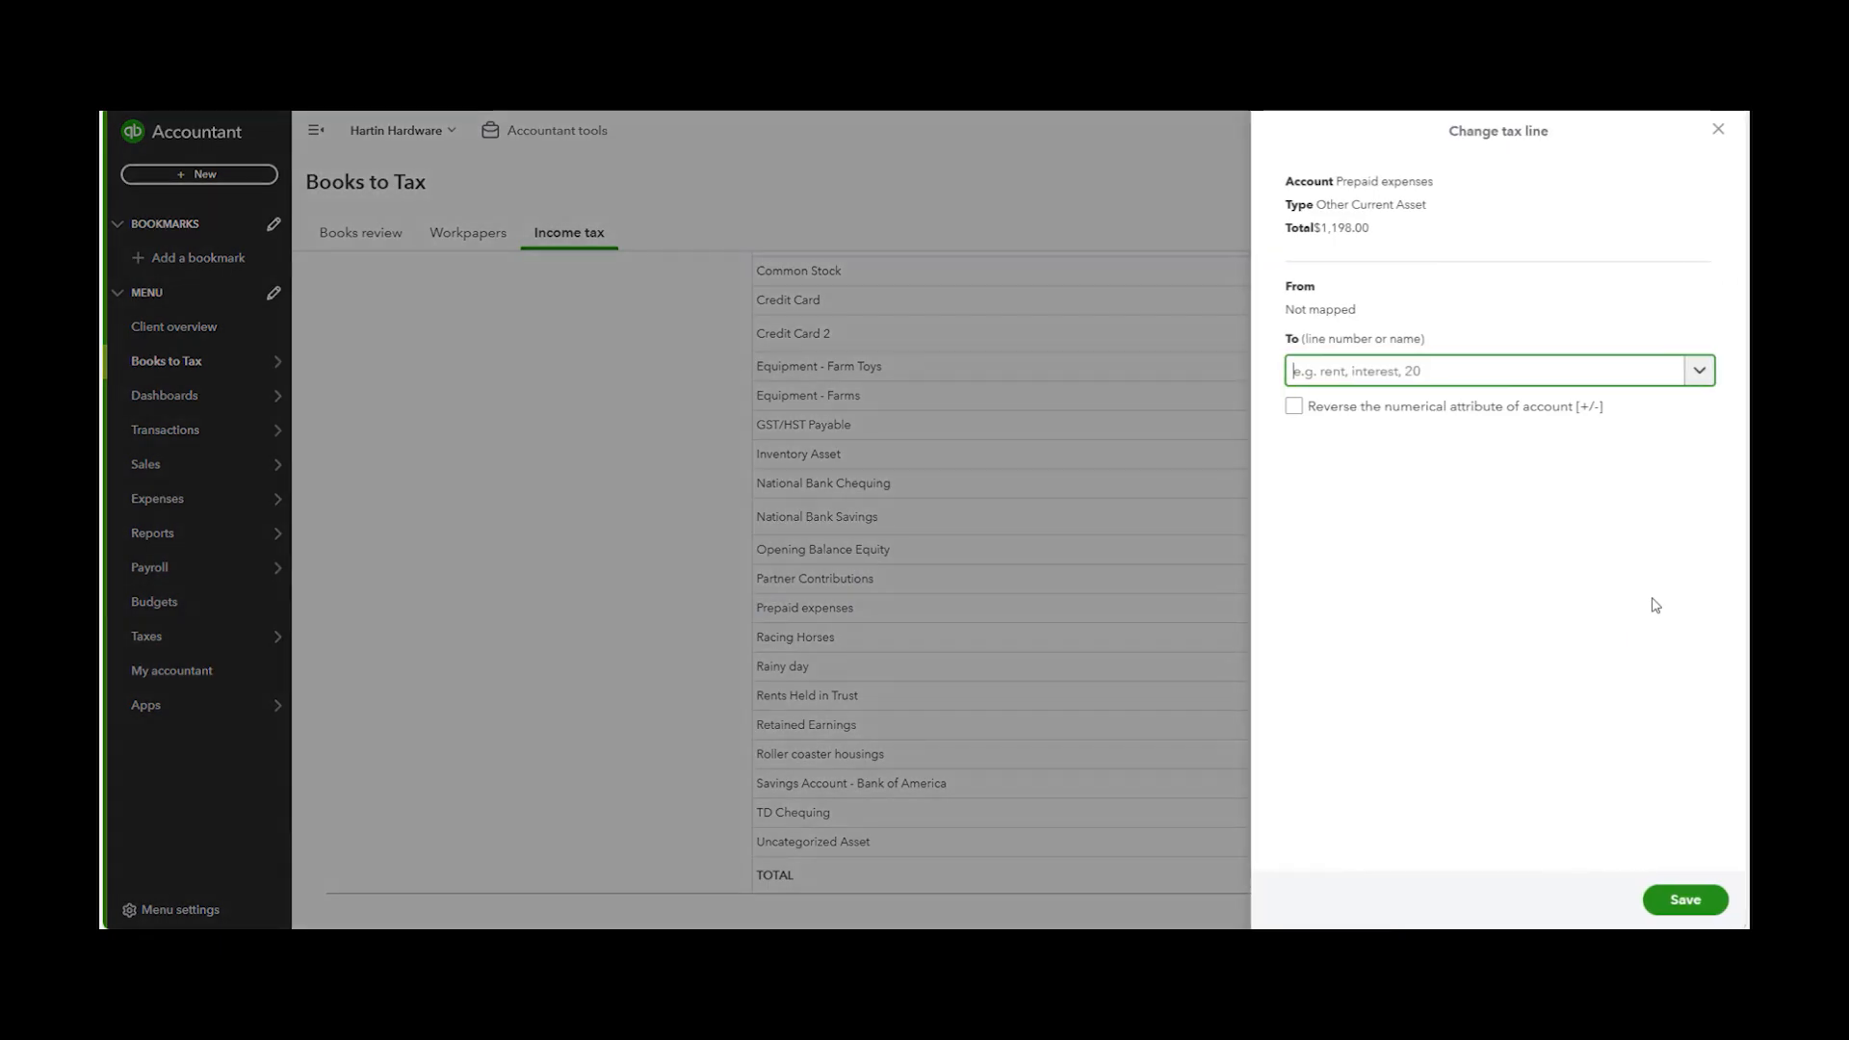
pyautogui.click(1701, 372)
pyautogui.scroll(-5, 1612, 475)
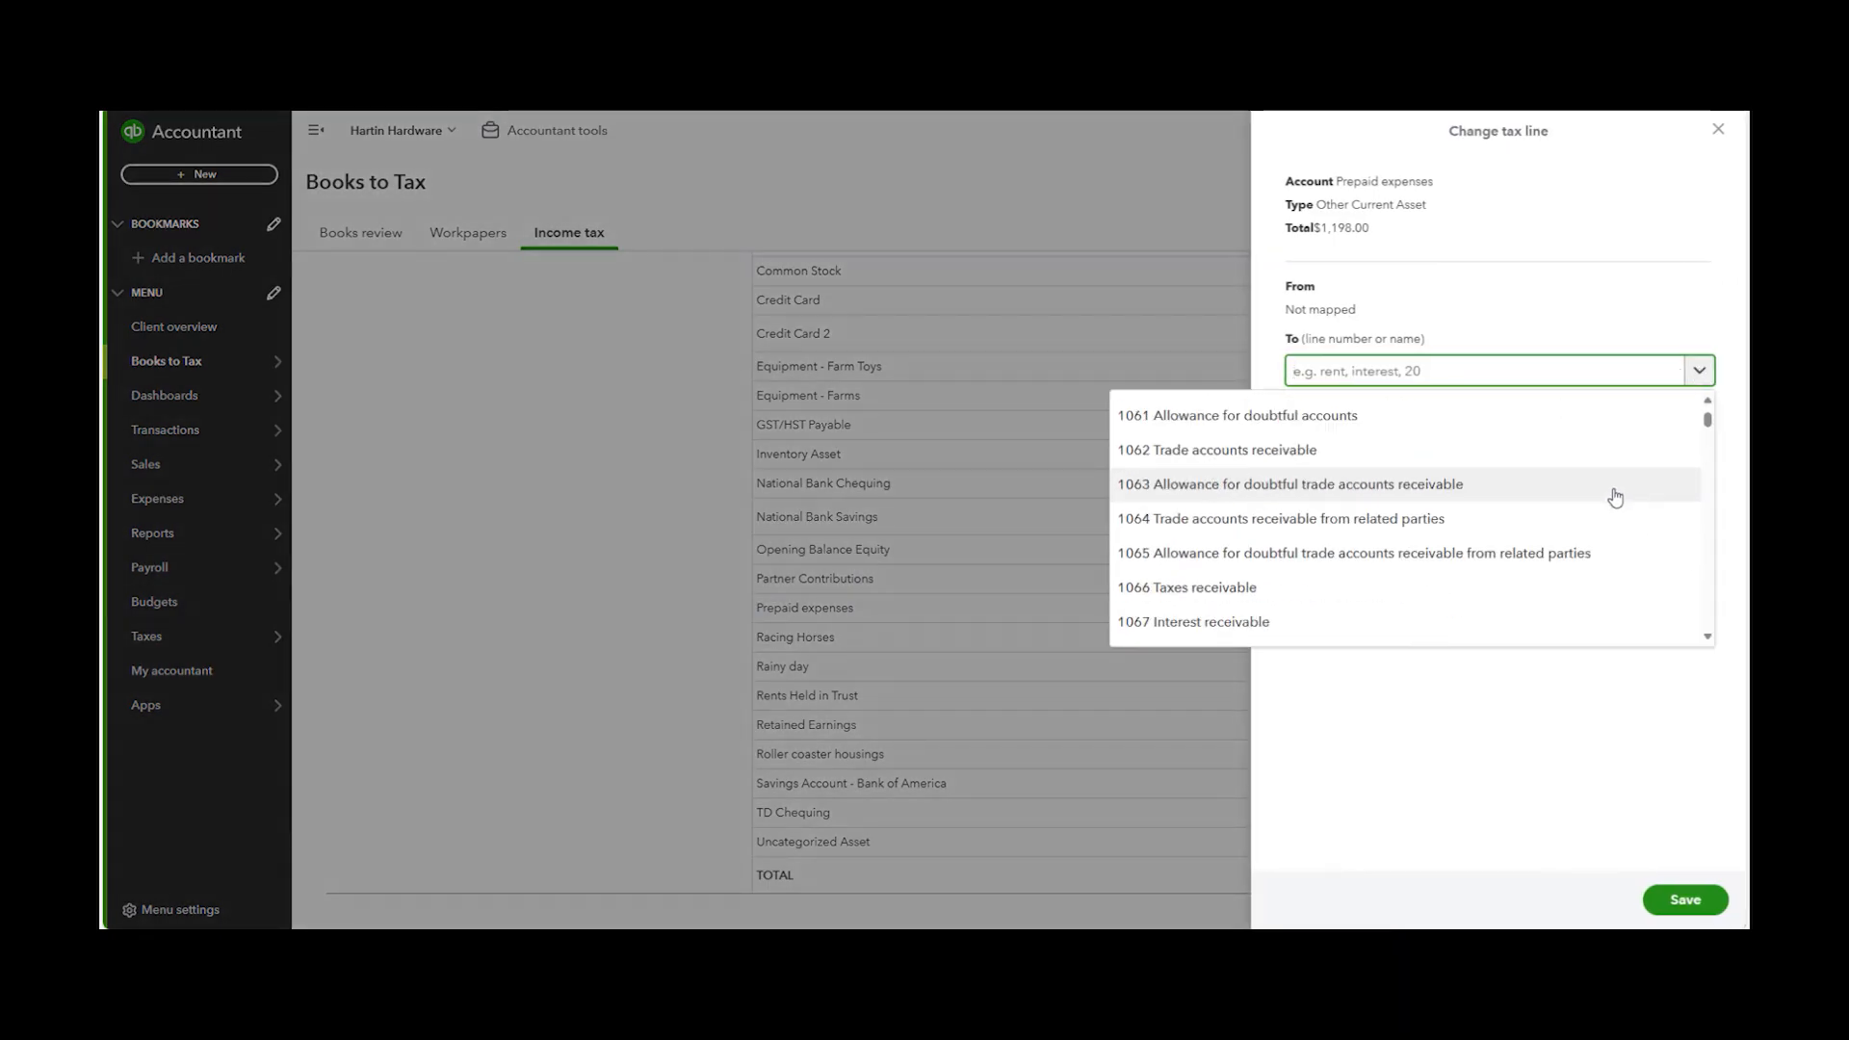
pyautogui.click(1566, 814)
pyautogui.click(1718, 129)
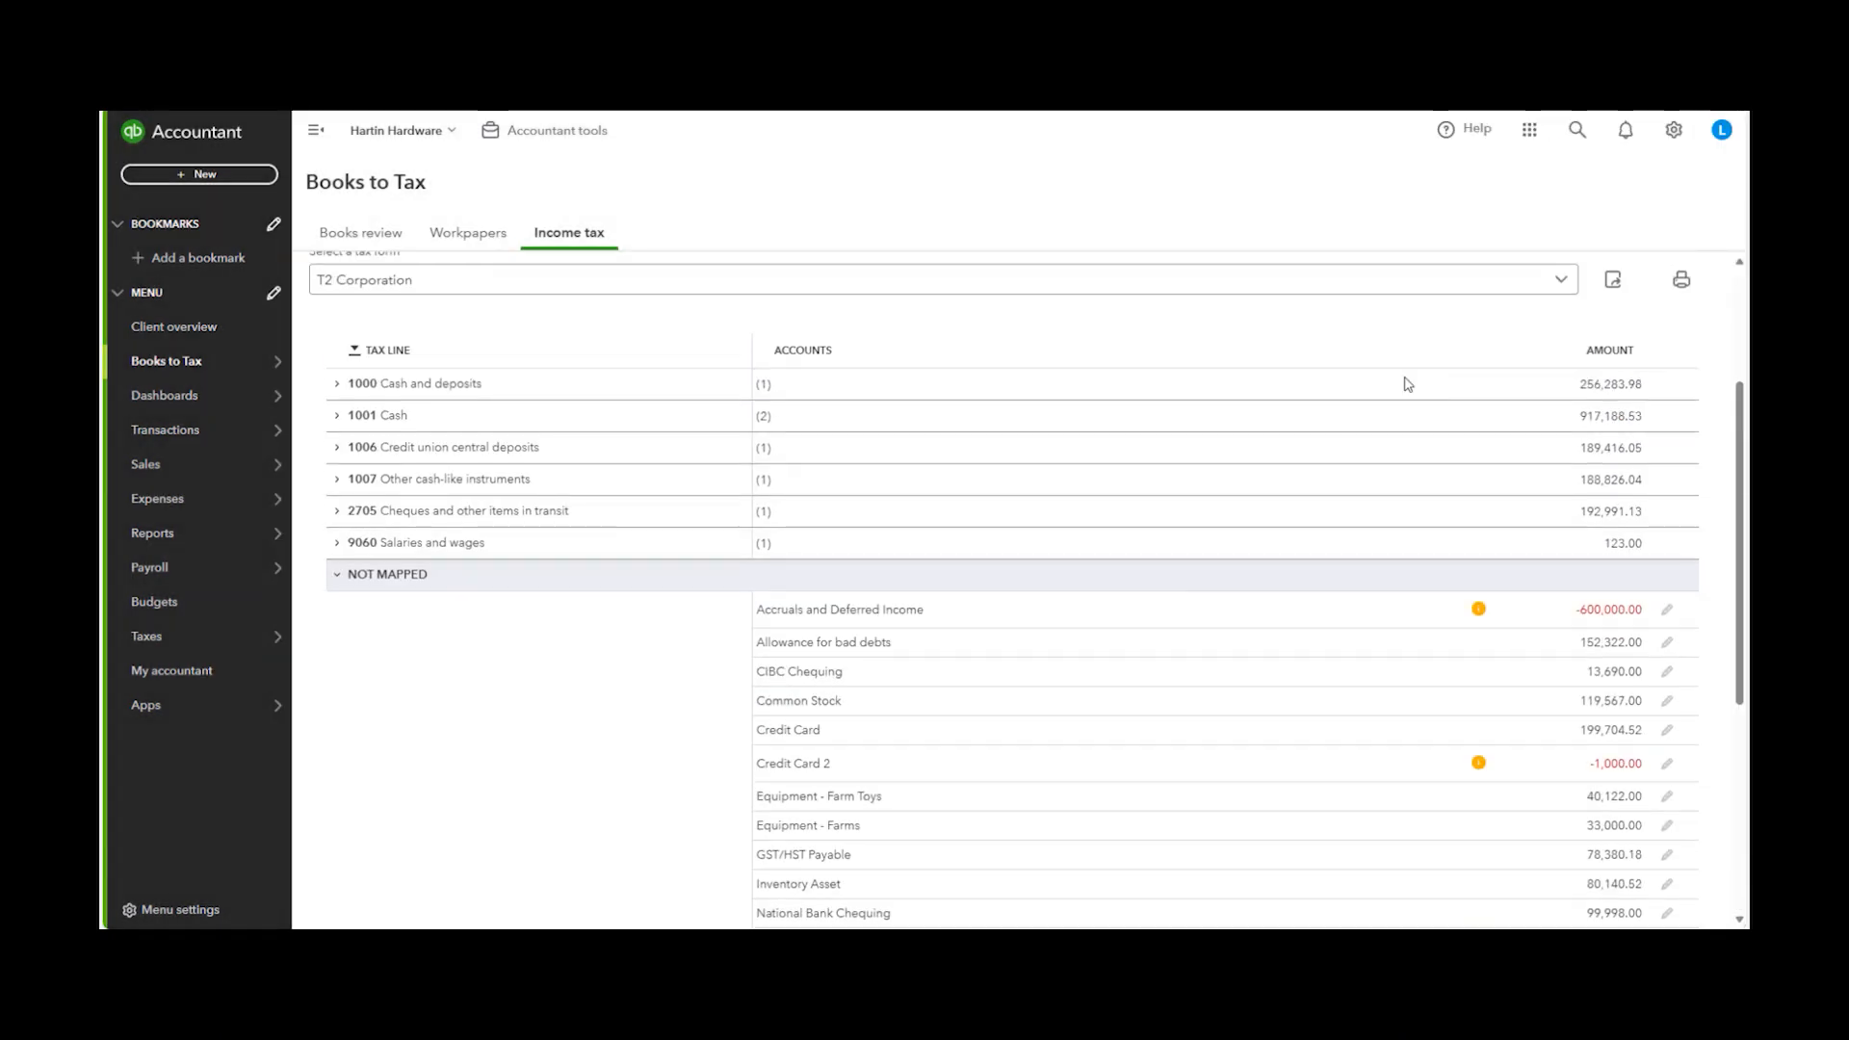
# Start a T2 return in Pro Tax for Hartin Hardware using the QuickBooks client workpapers data source
pyautogui.click(1639, 306)
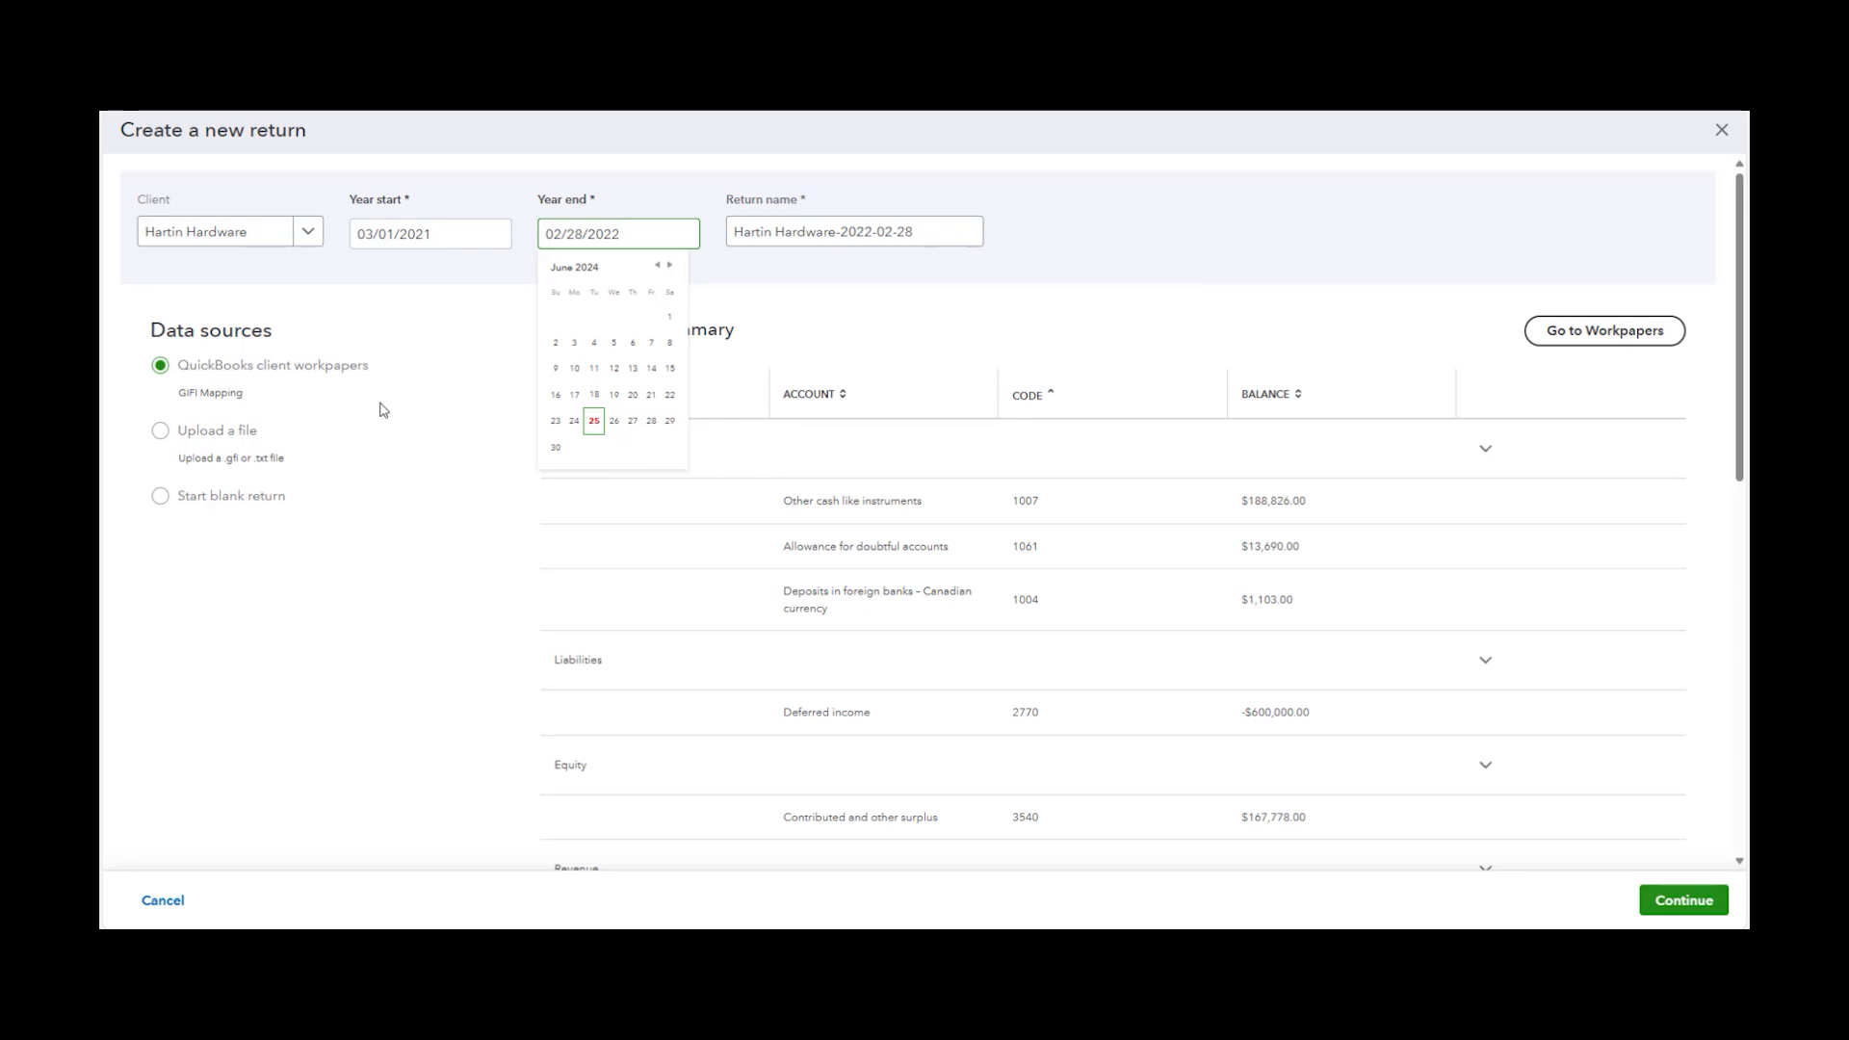
pyautogui.press('Escape')
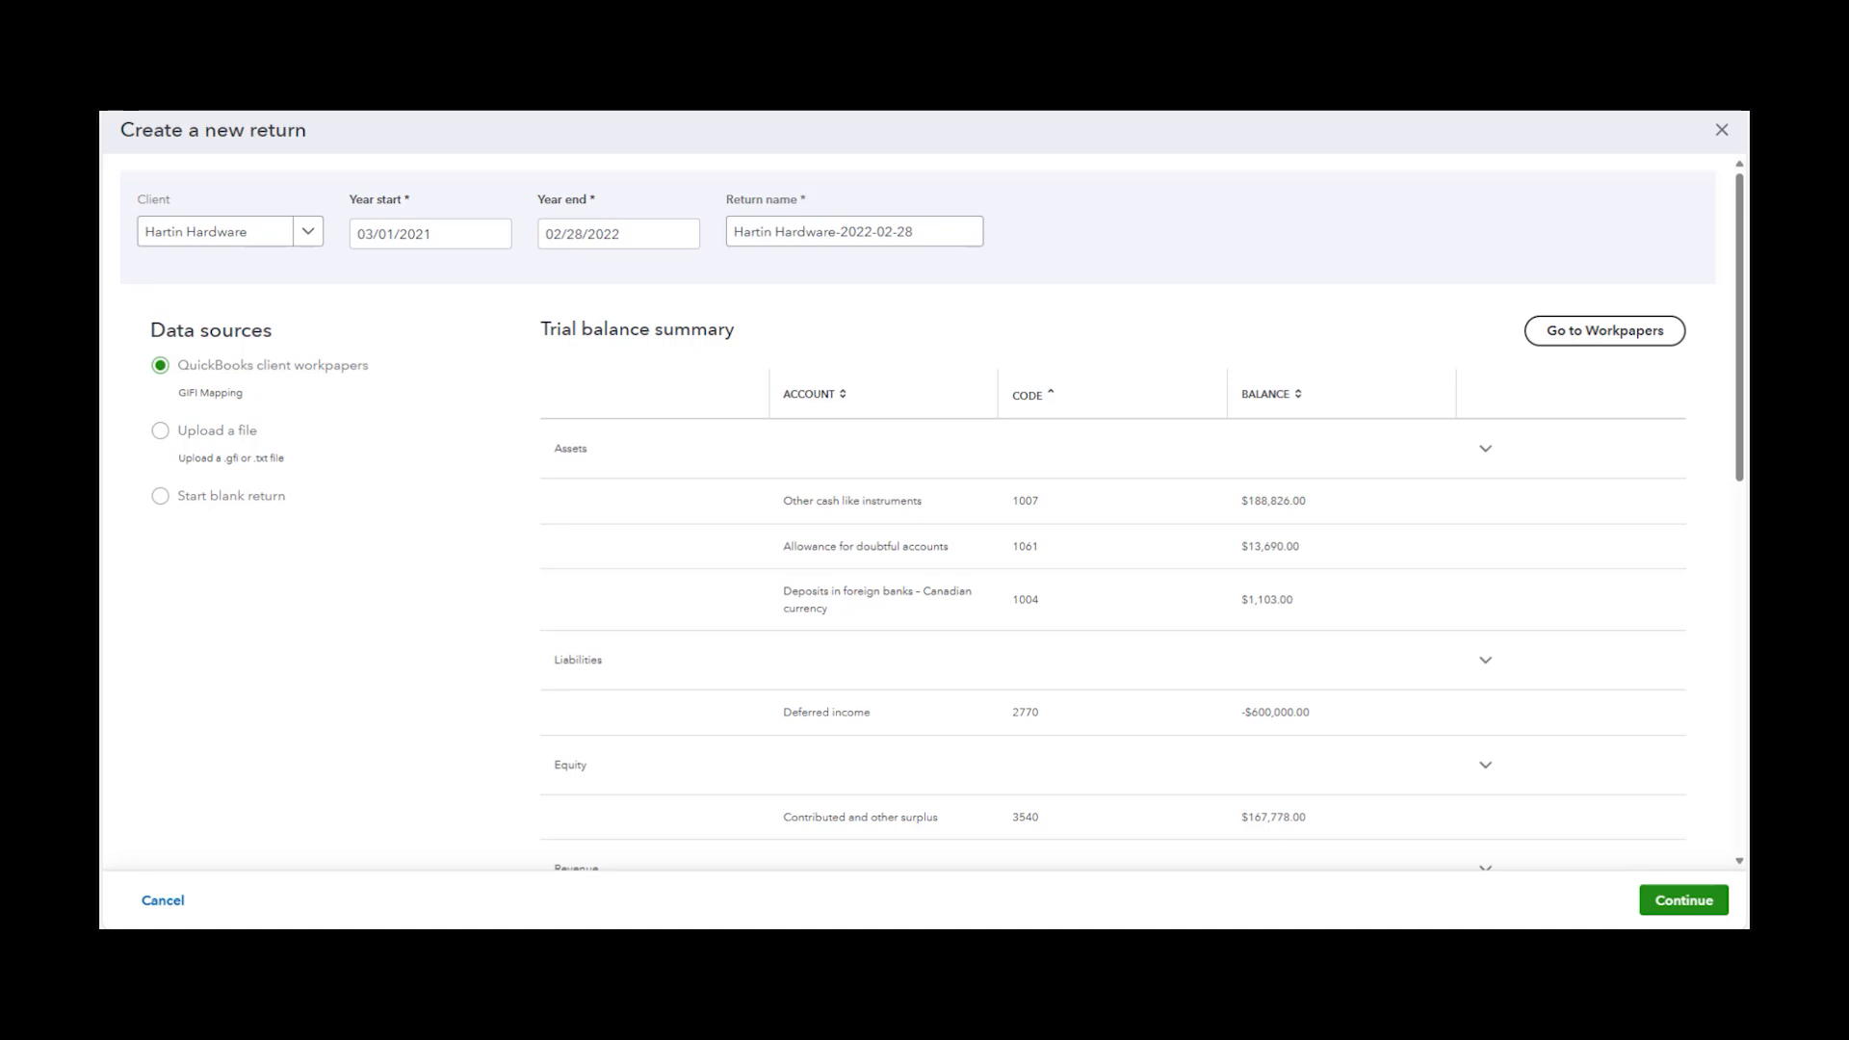
pyautogui.click(1685, 905)
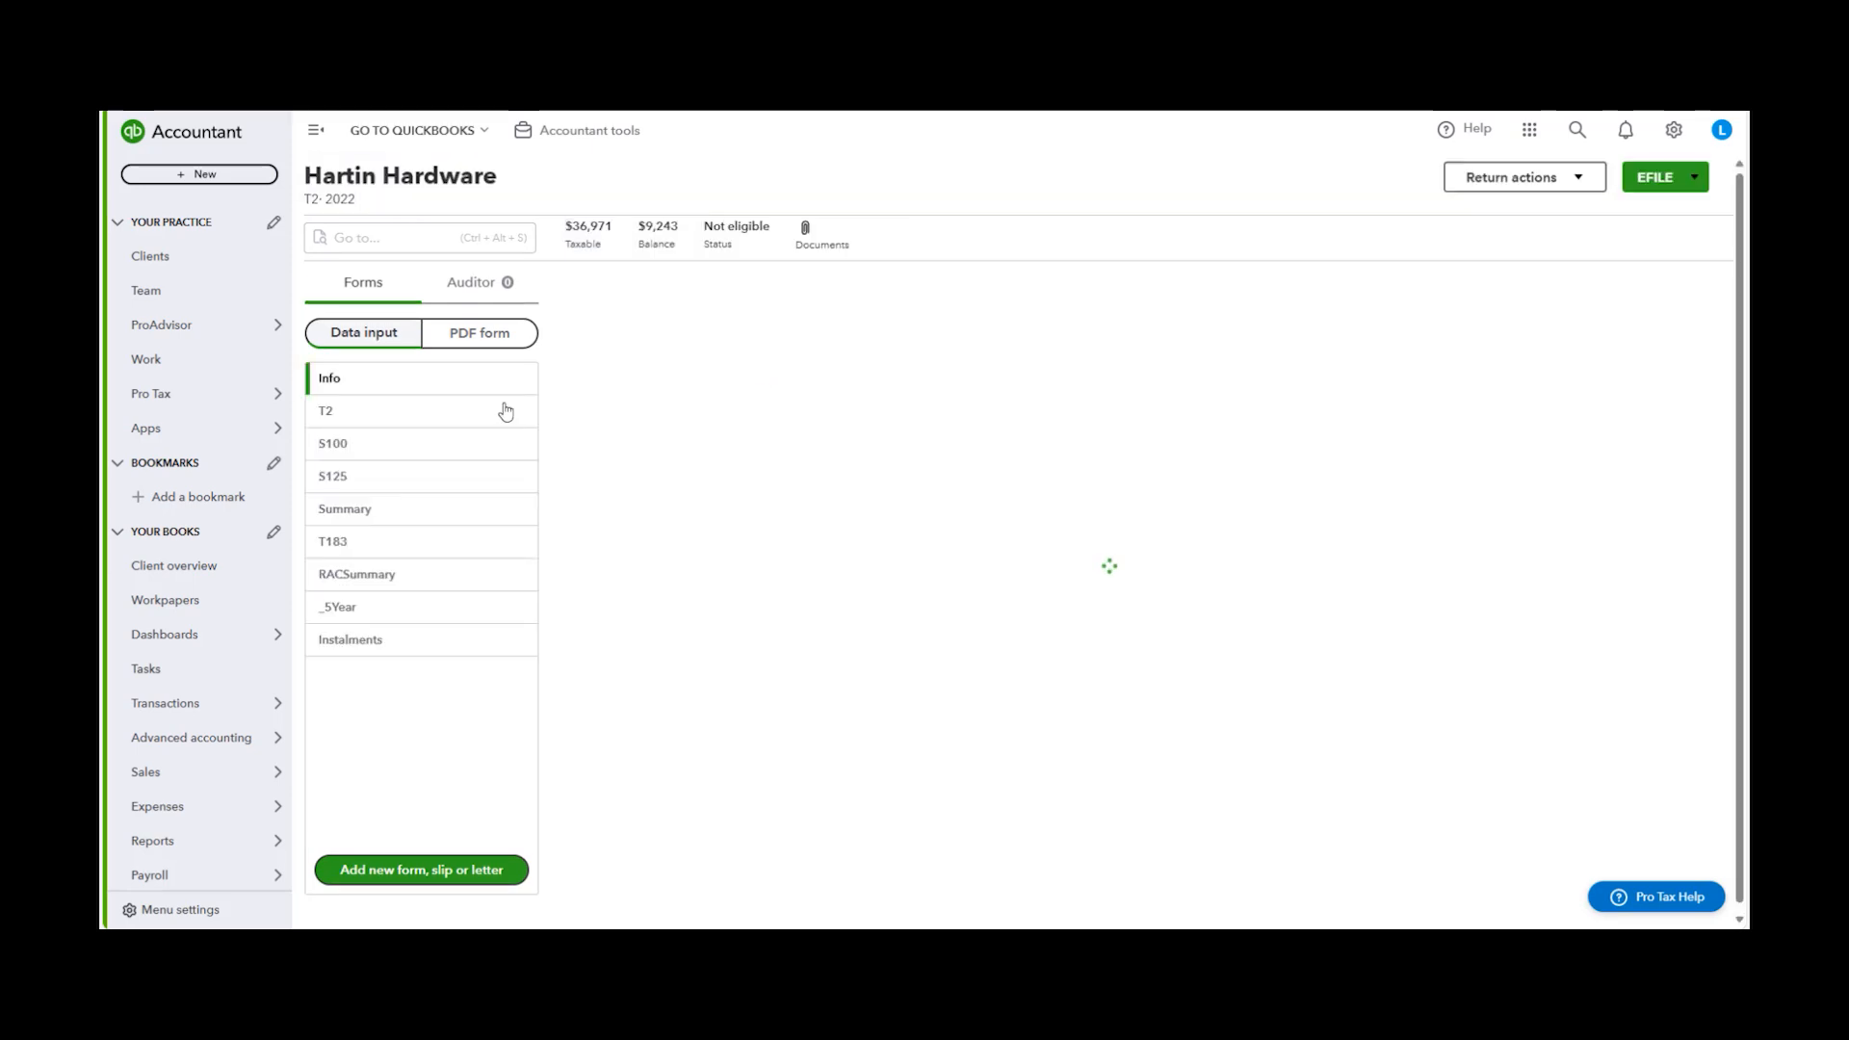
# Open the S125 GIFI income statement details and review the imported figures
pyautogui.scroll(-1, 433, 770)
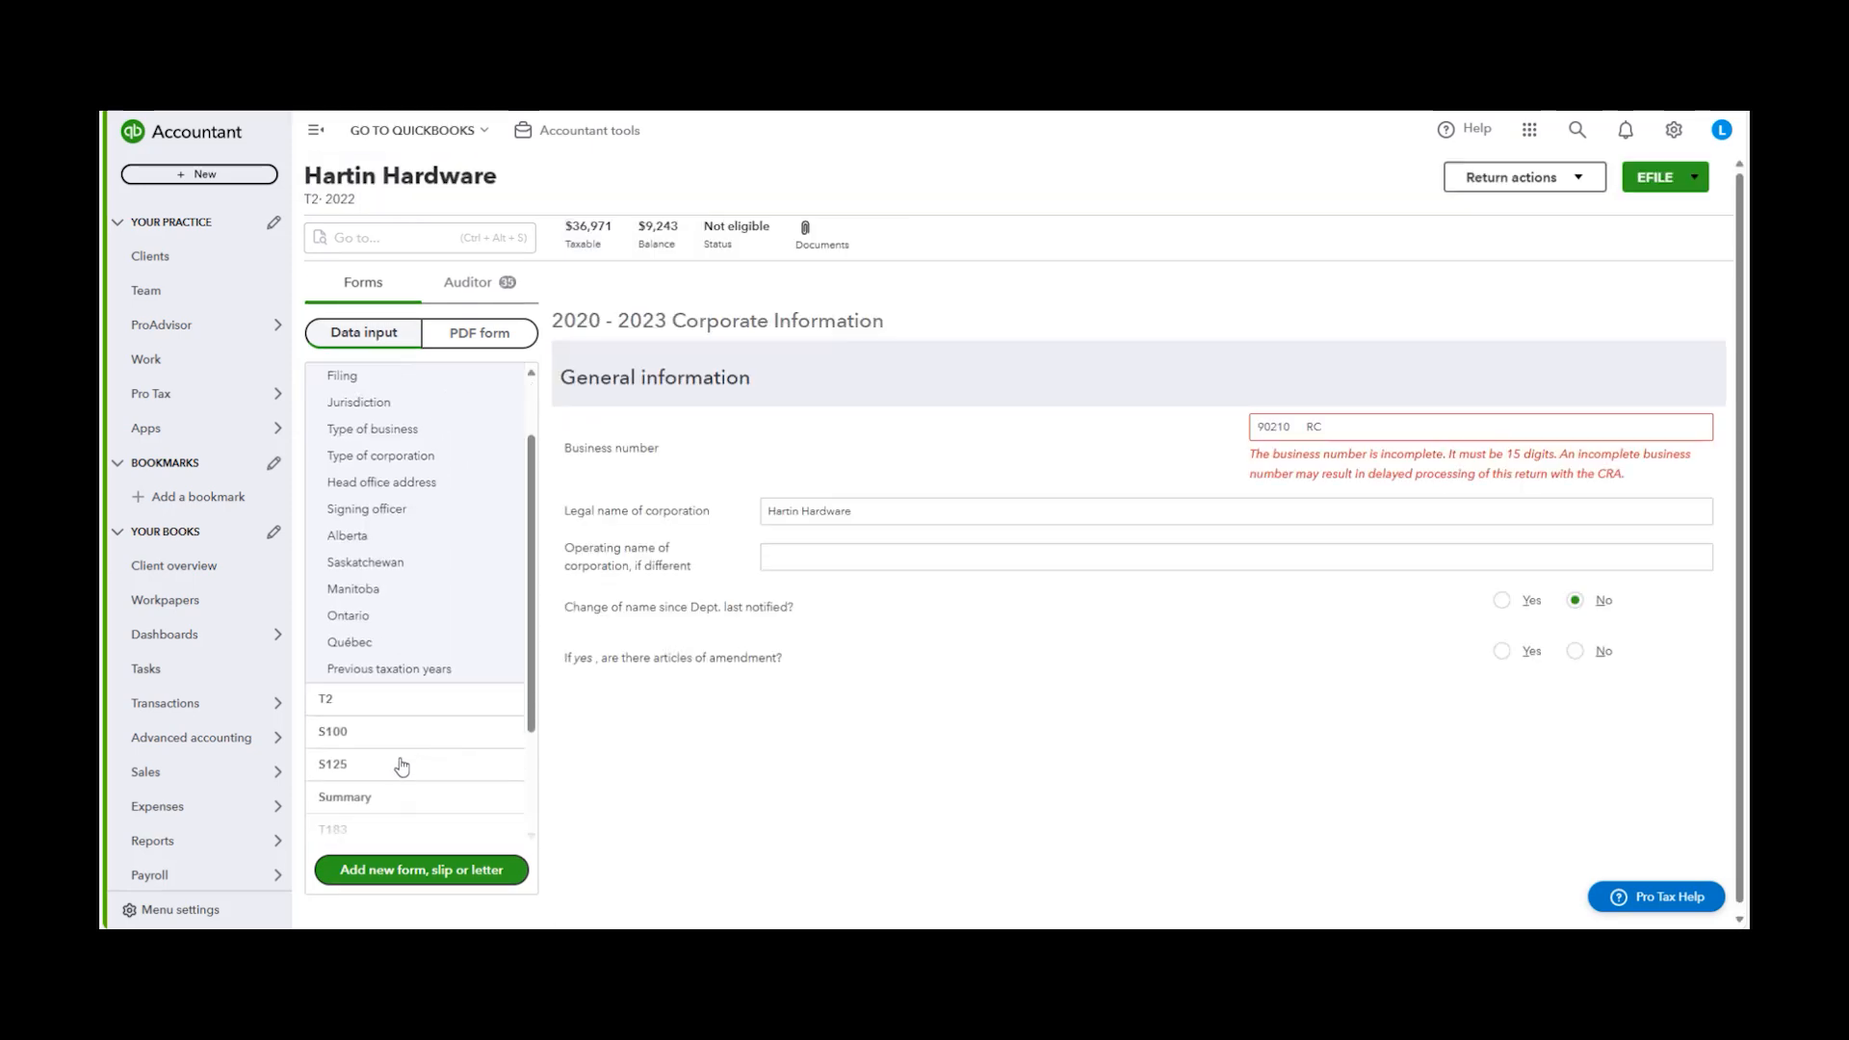
pyautogui.click(404, 753)
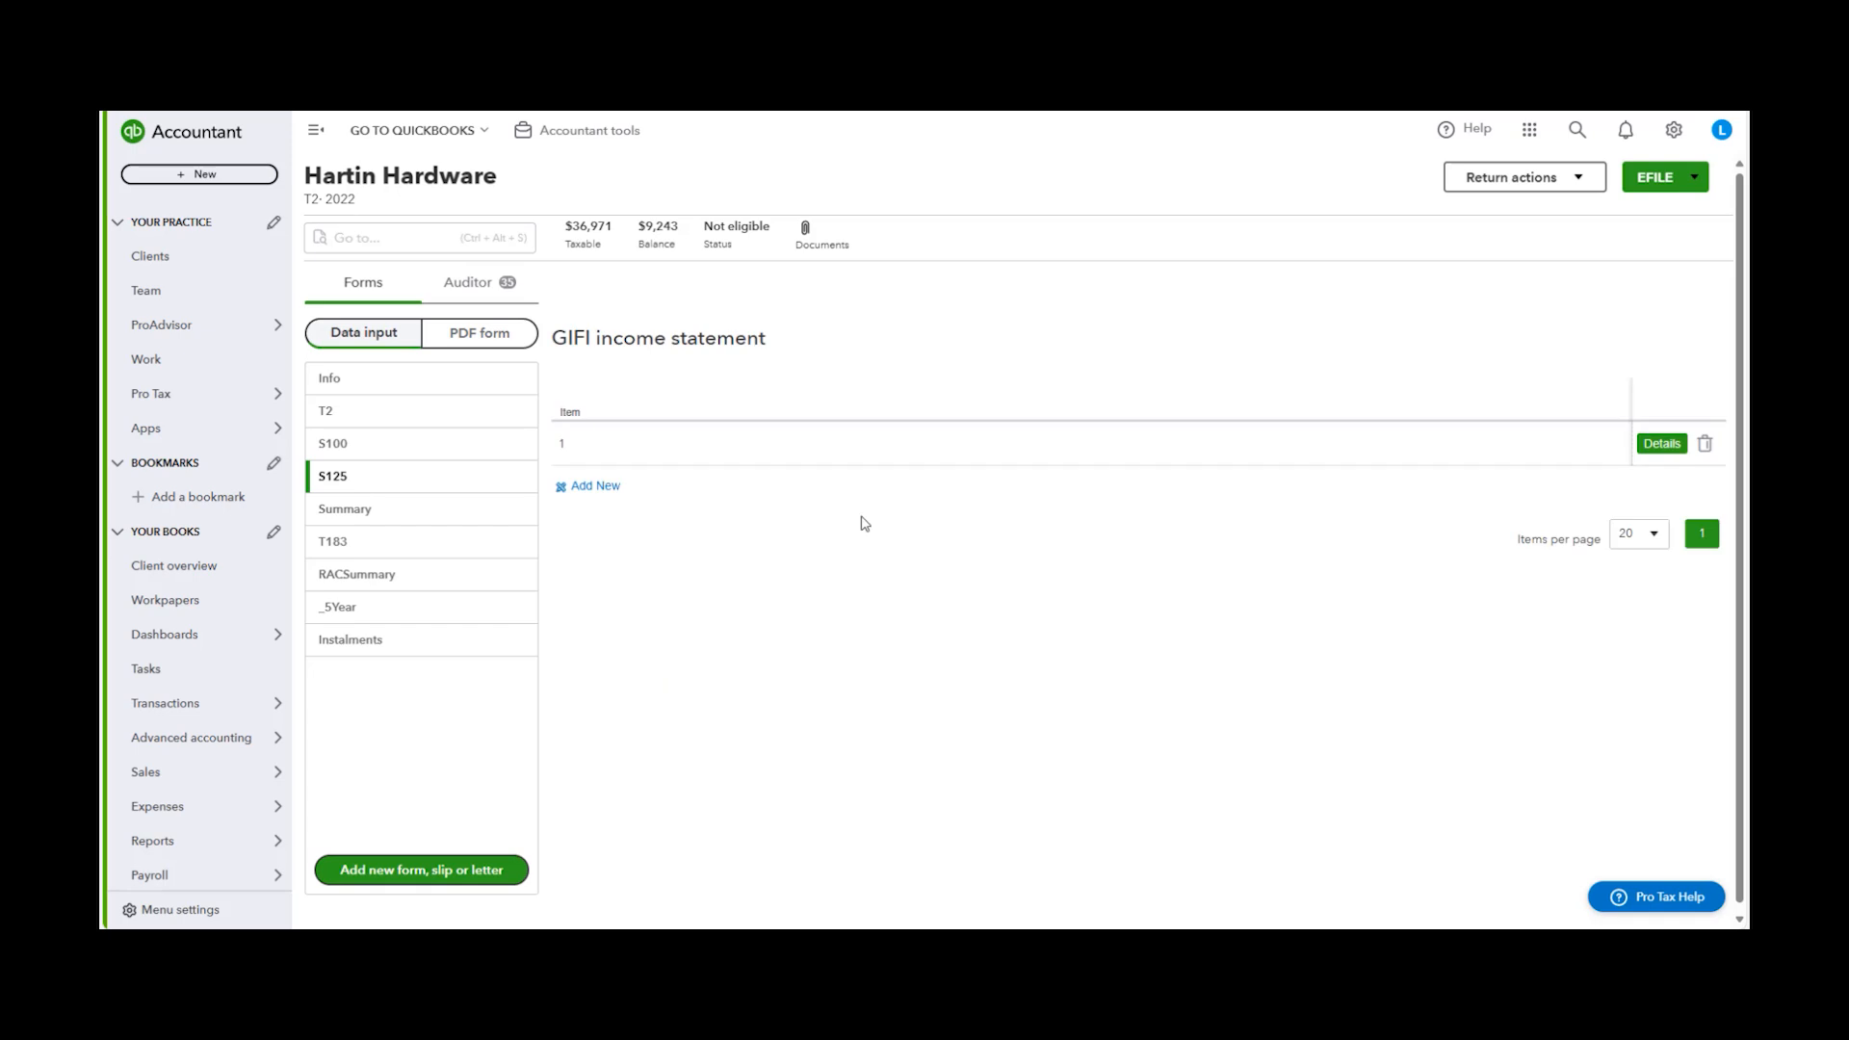
pyautogui.click(1662, 443)
pyautogui.scroll(-2, 1236, 532)
pyautogui.scroll(-10, 1236, 532)
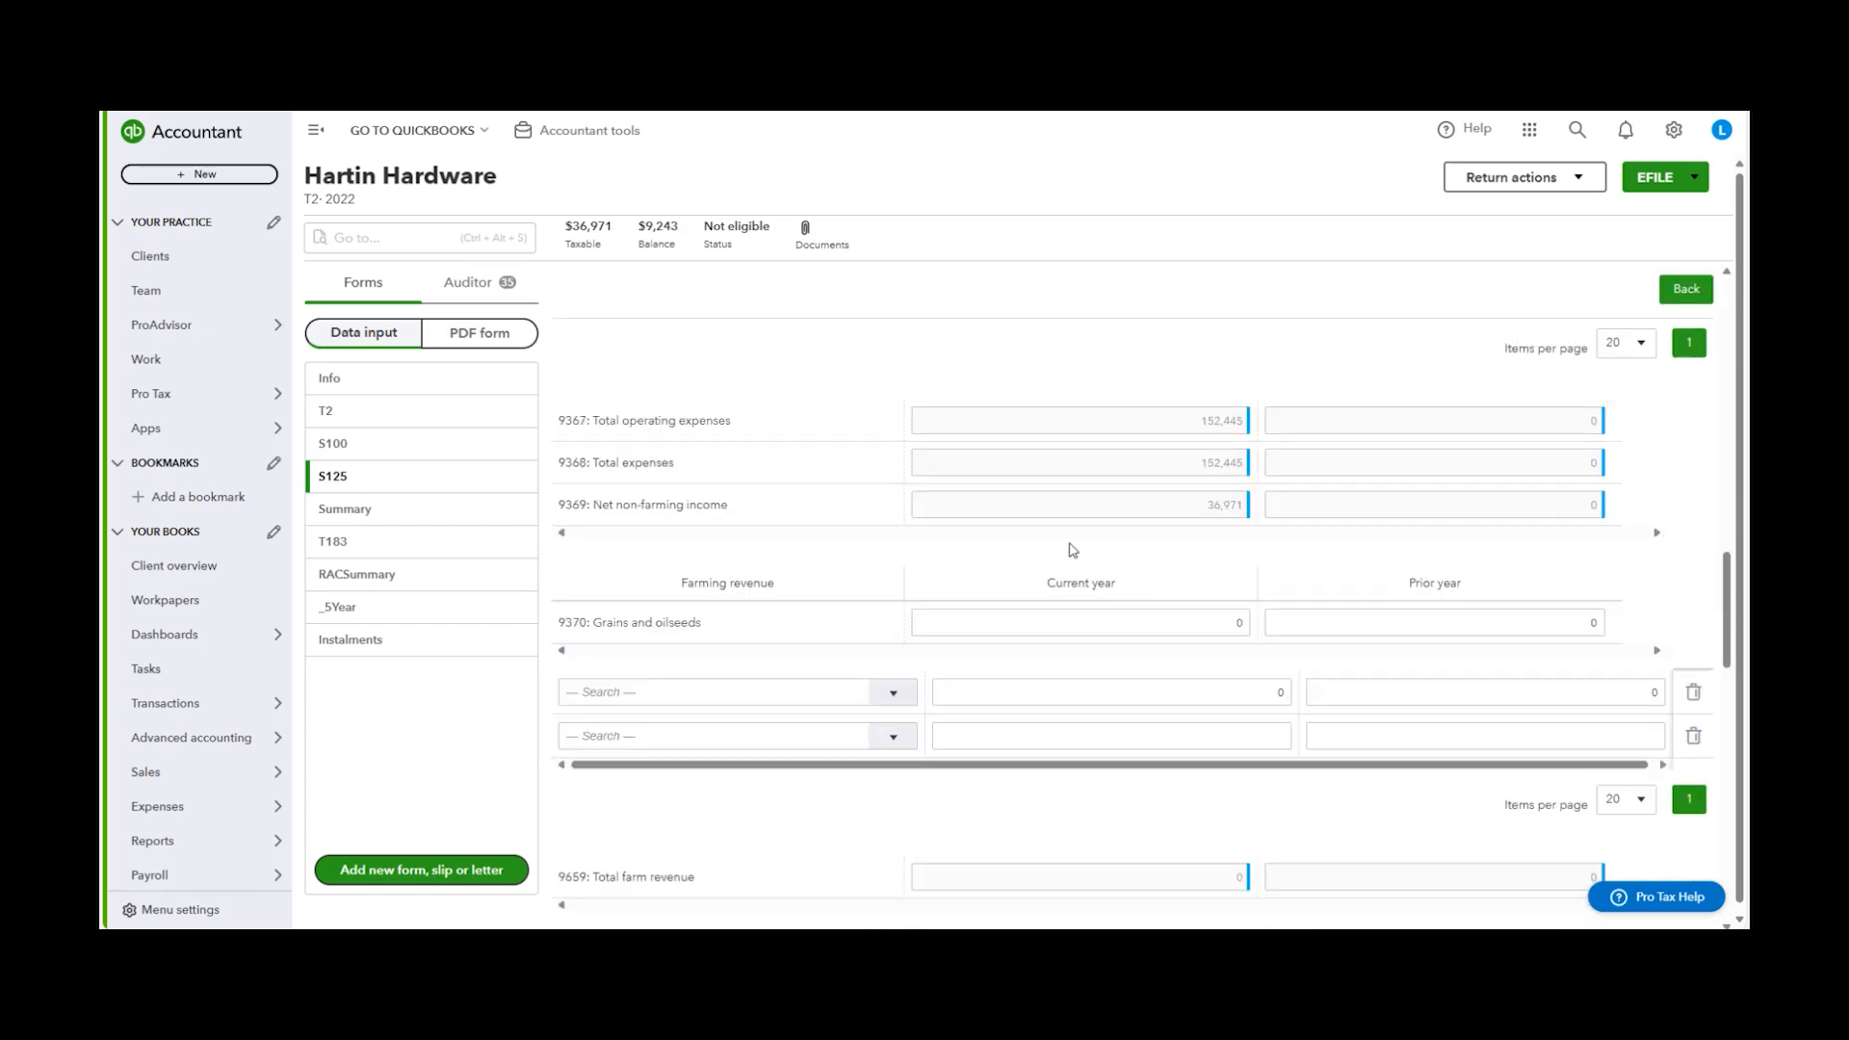
pyautogui.scroll(1, 1073, 550)
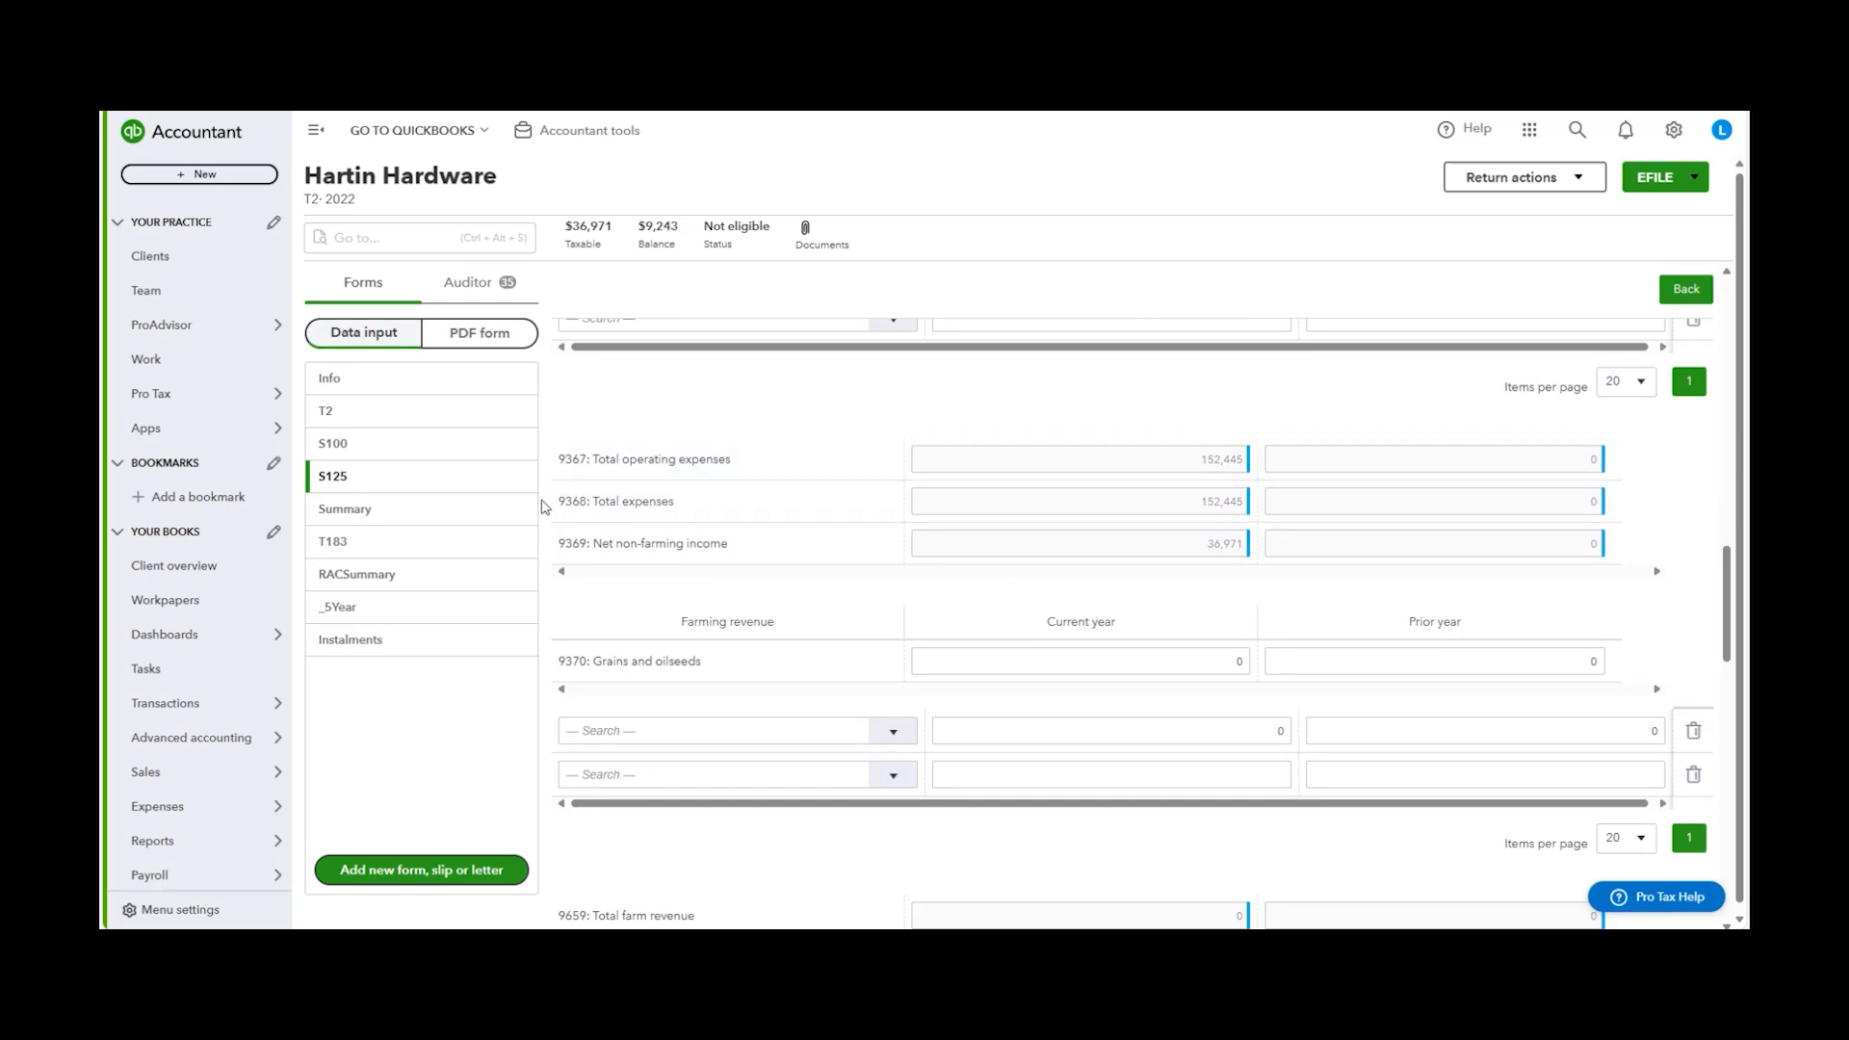
# Open the S100 GIFI balance sheet and review the imported assets and liabilities
pyautogui.click(380, 444)
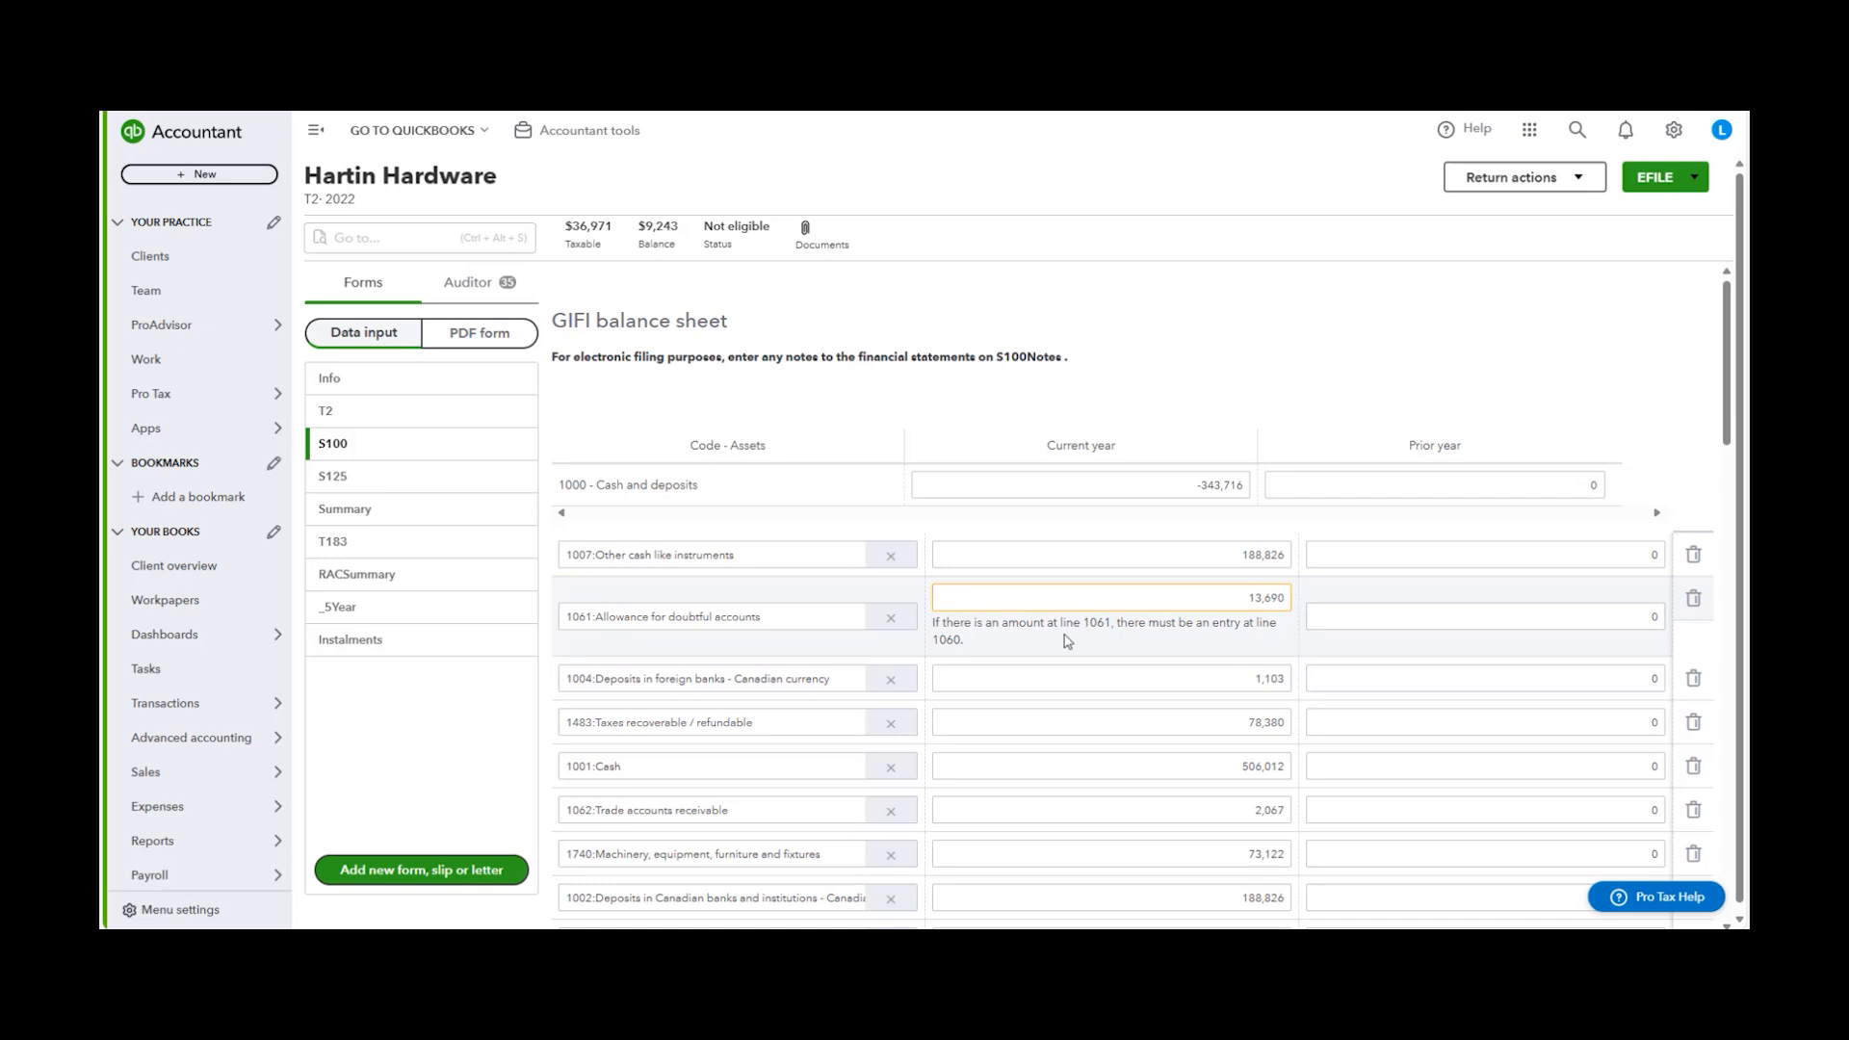
pyautogui.scroll(-4, 1067, 642)
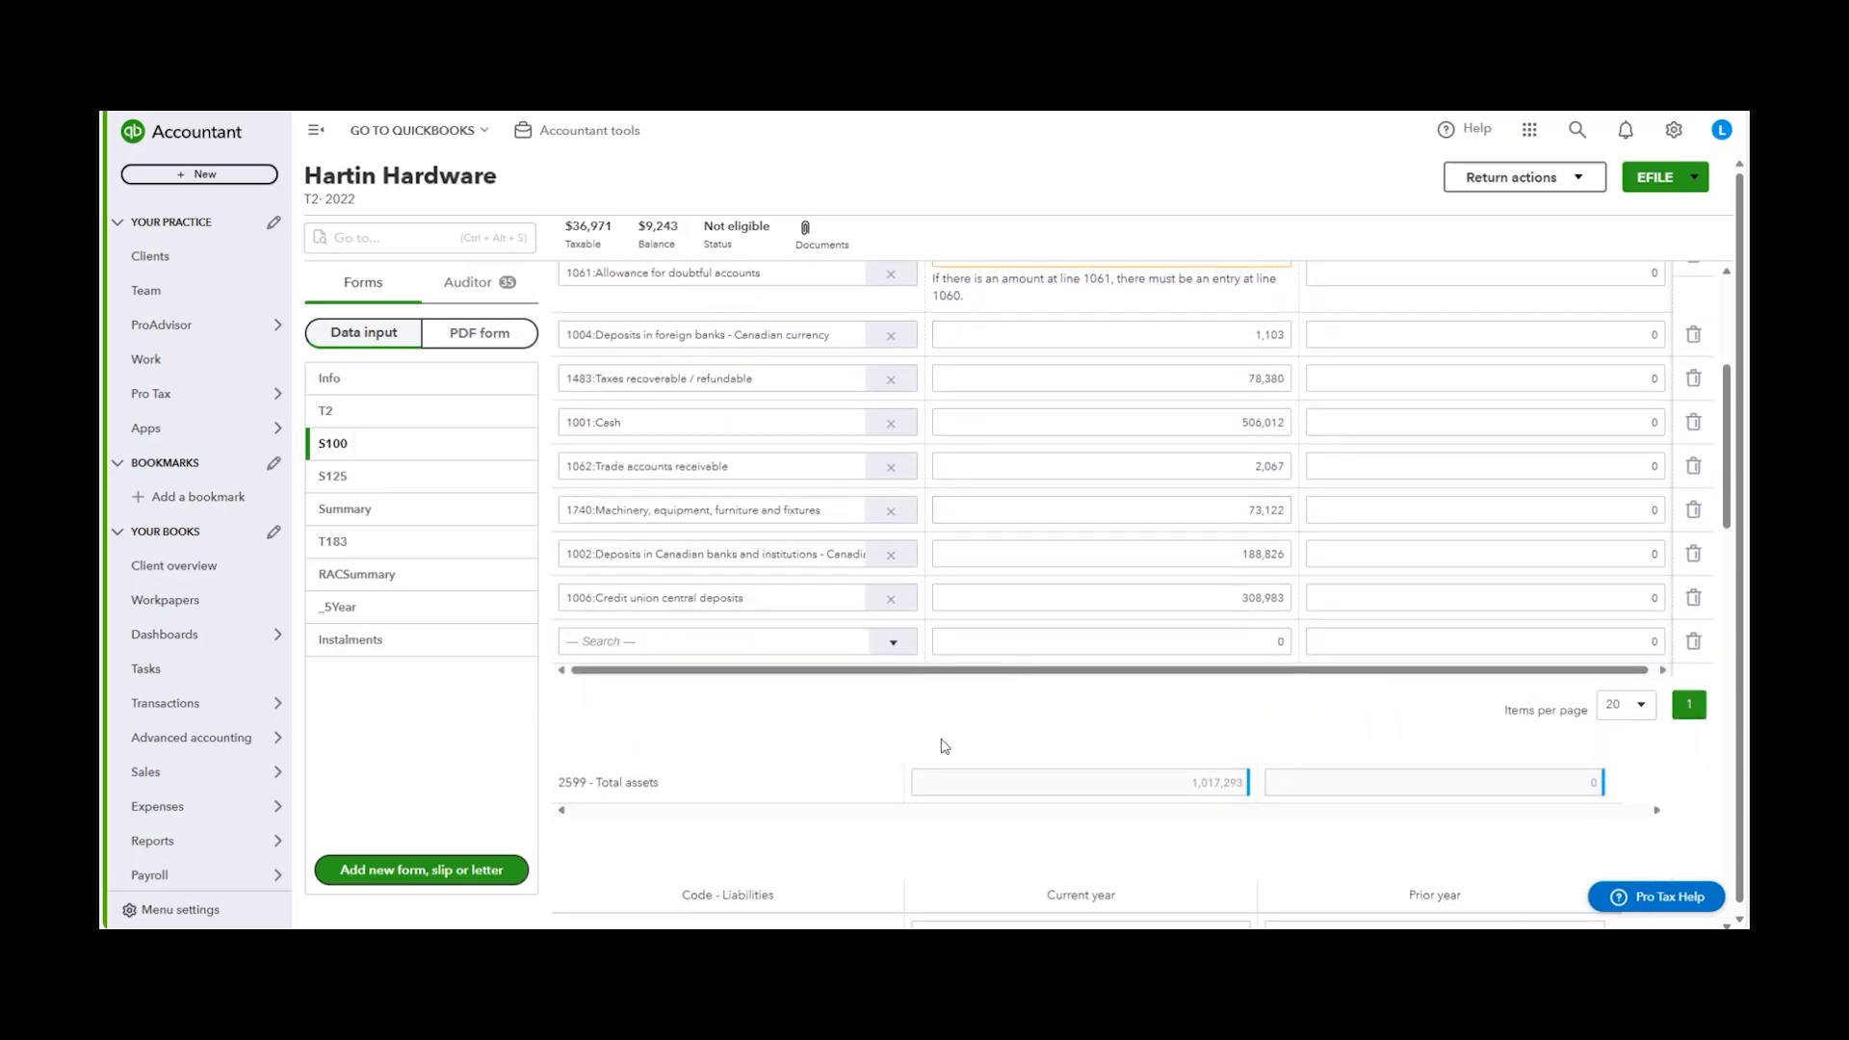
pyautogui.scroll(2, 944, 747)
pyautogui.scroll(2, 947, 688)
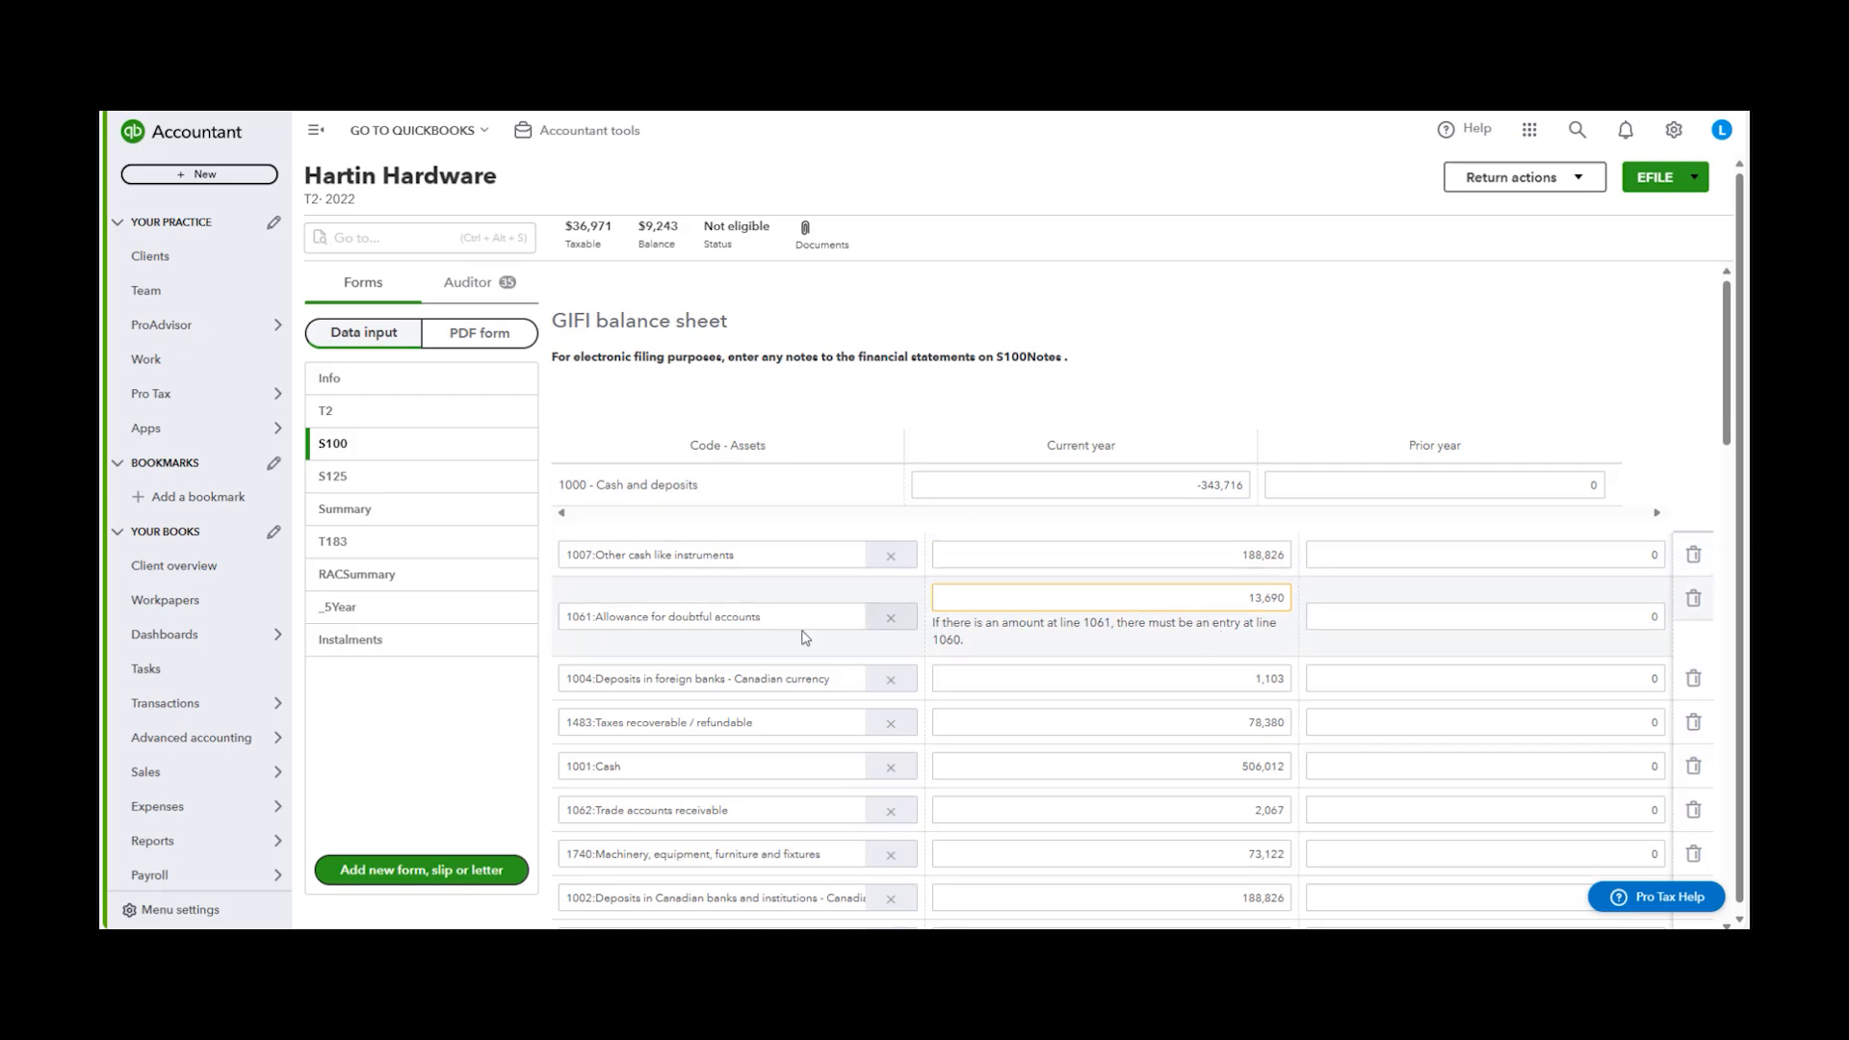
pyautogui.scroll(-4, 905, 626)
pyautogui.scroll(-1, 910, 616)
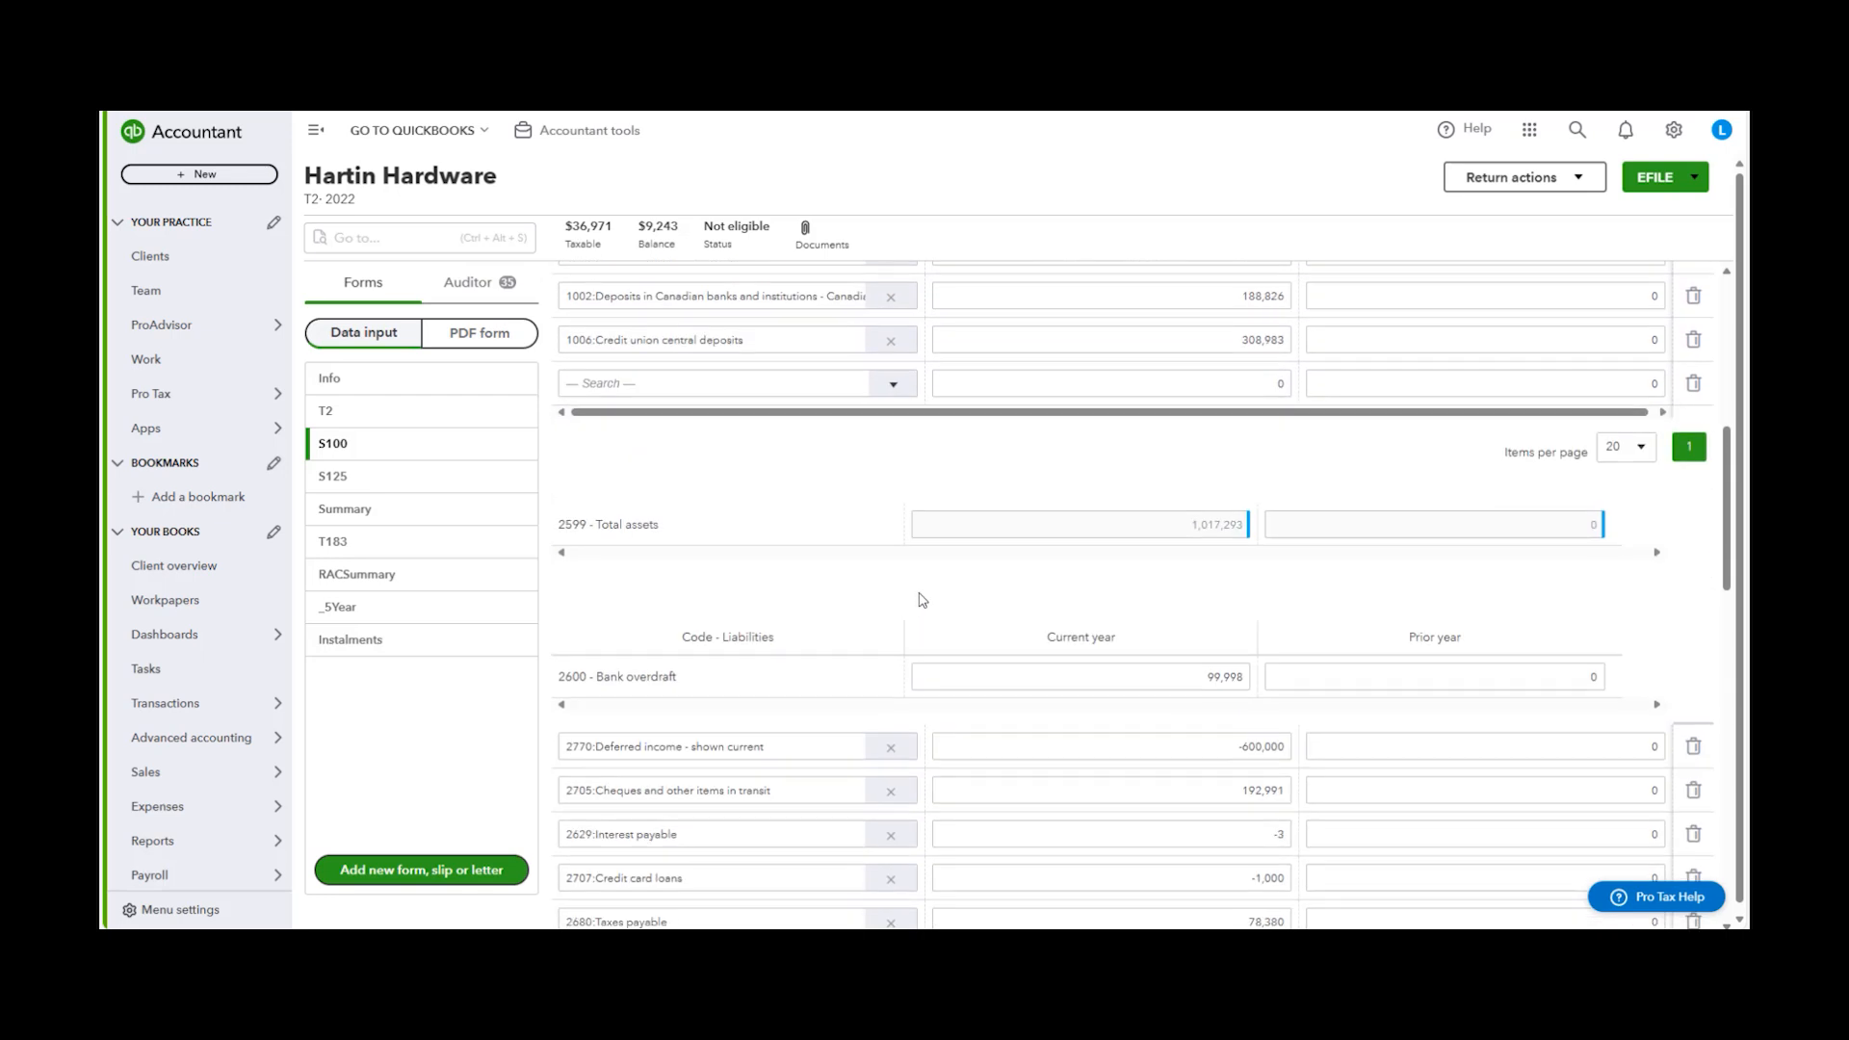
# Scroll further down the S100 balance sheet to review the remaining liabilities
pyautogui.scroll(-2, 1680, 498)
pyautogui.moveTo(1727, 515); pyautogui.dragTo(1739, 289)
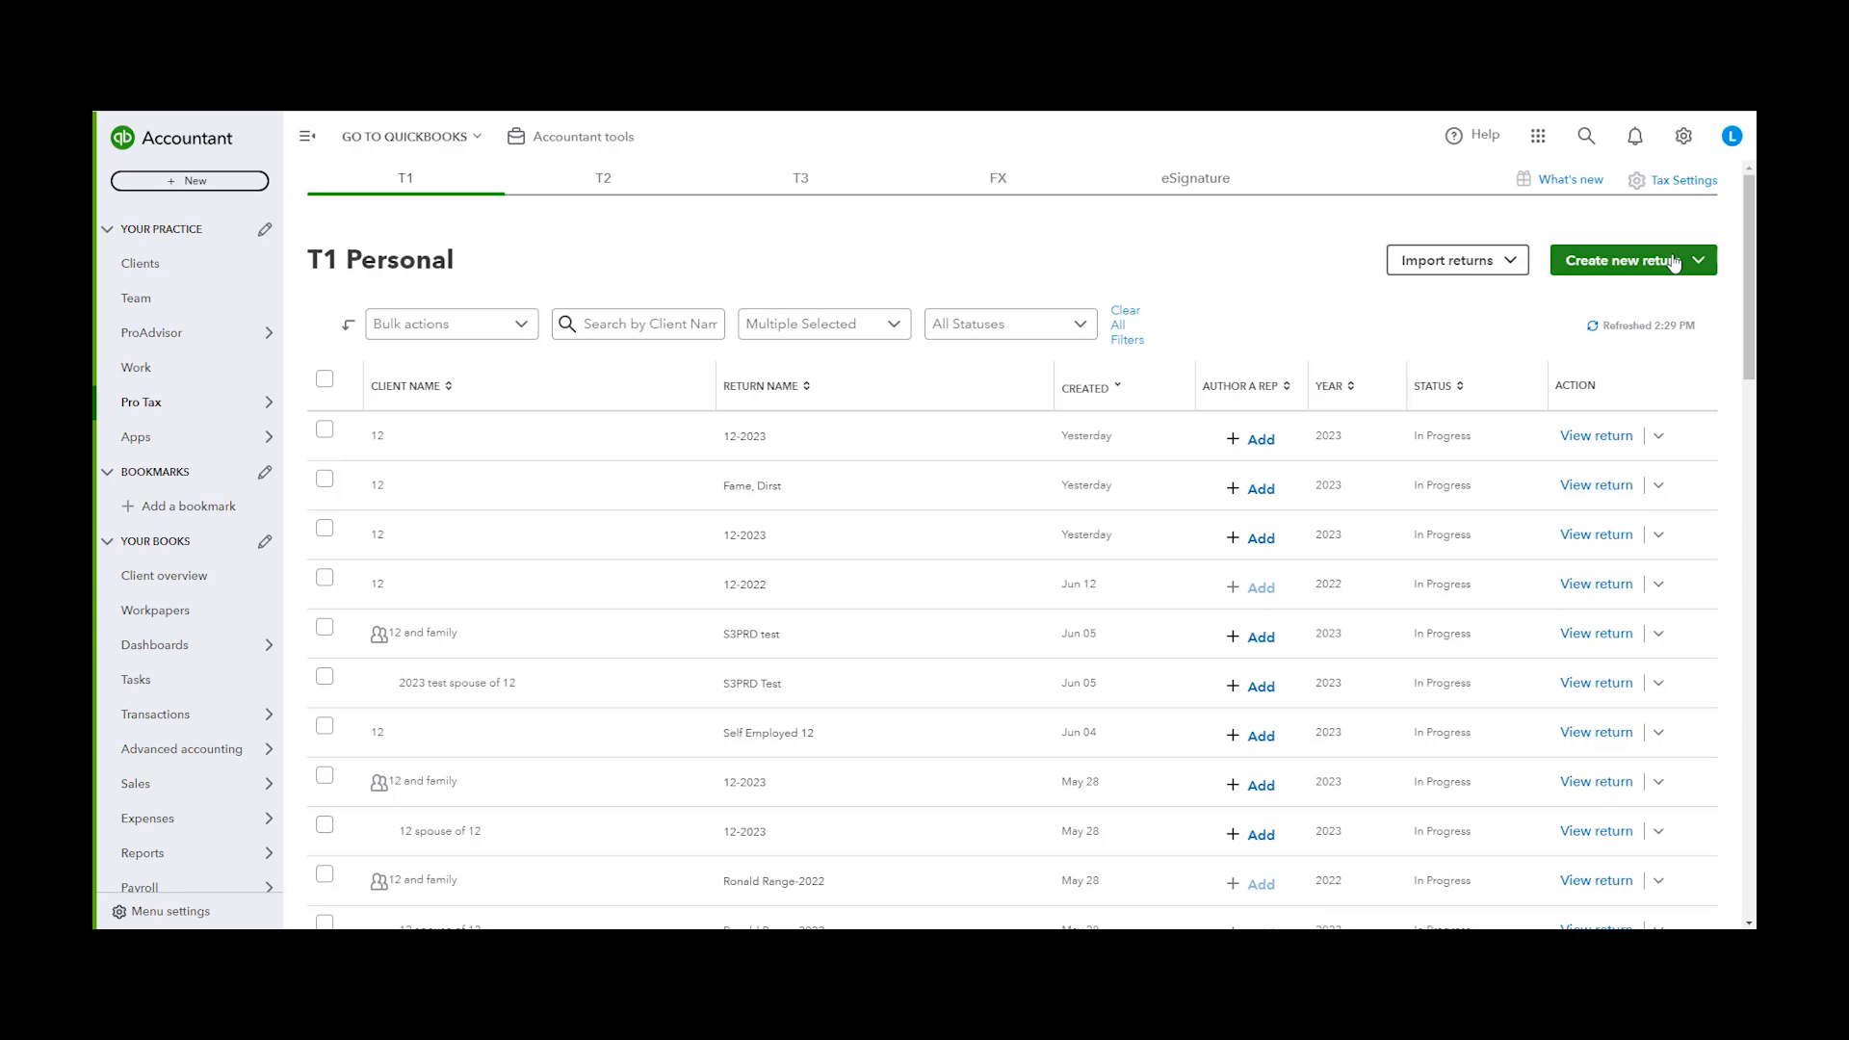
# Start creating a new T1 Personal return and check the 2023 tax year choice
pyautogui.click(1624, 268)
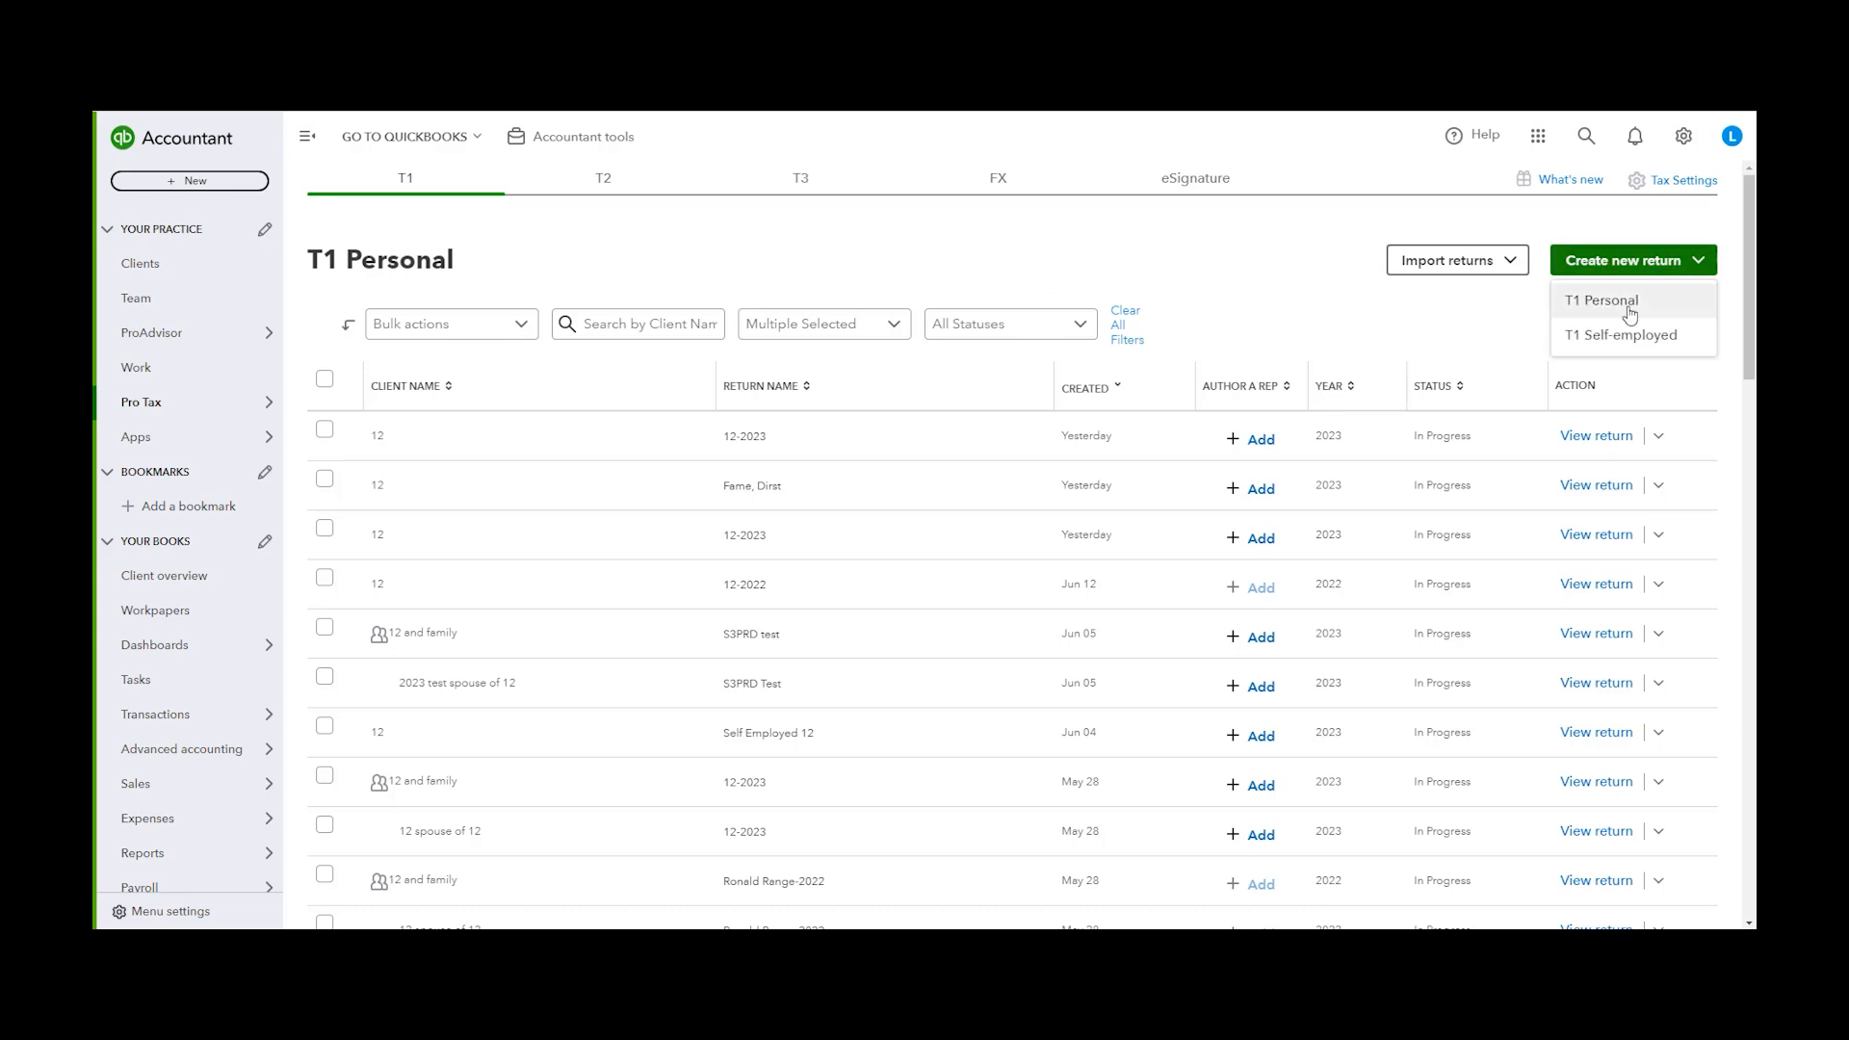
pyautogui.click(1625, 303)
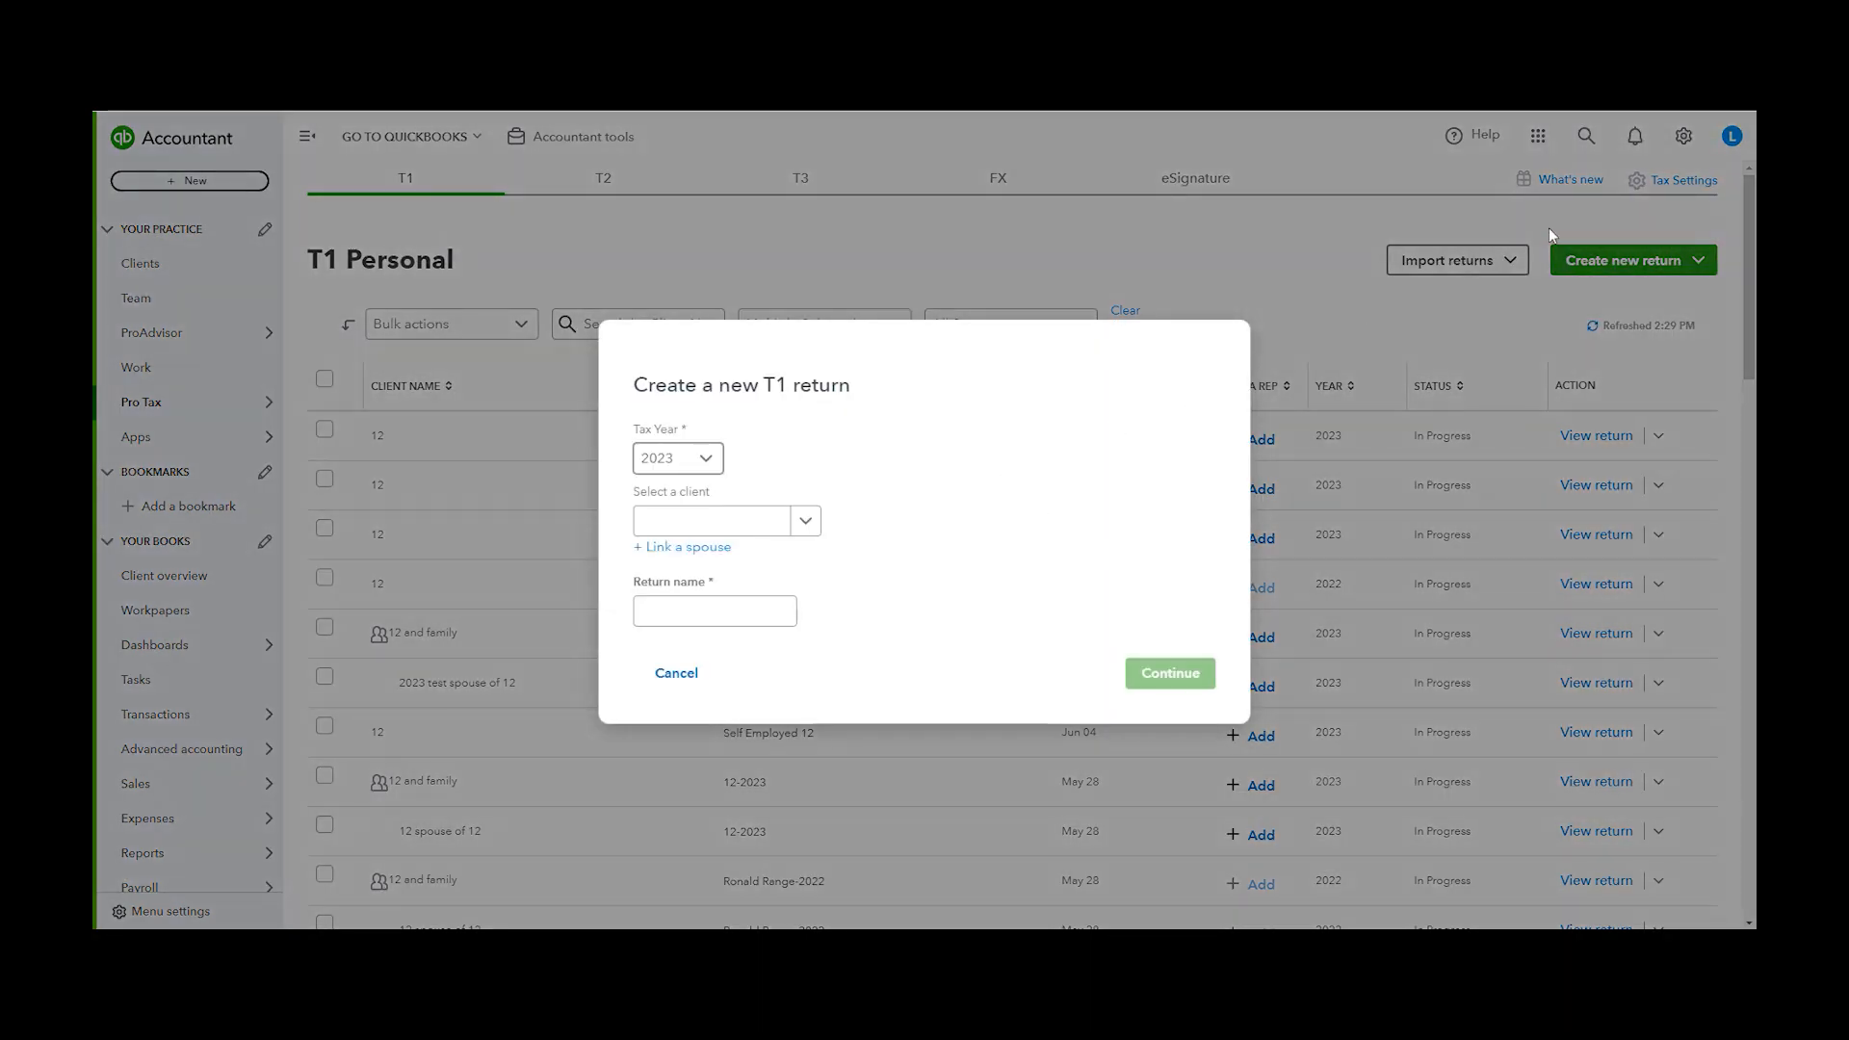
pyautogui.click(715, 452)
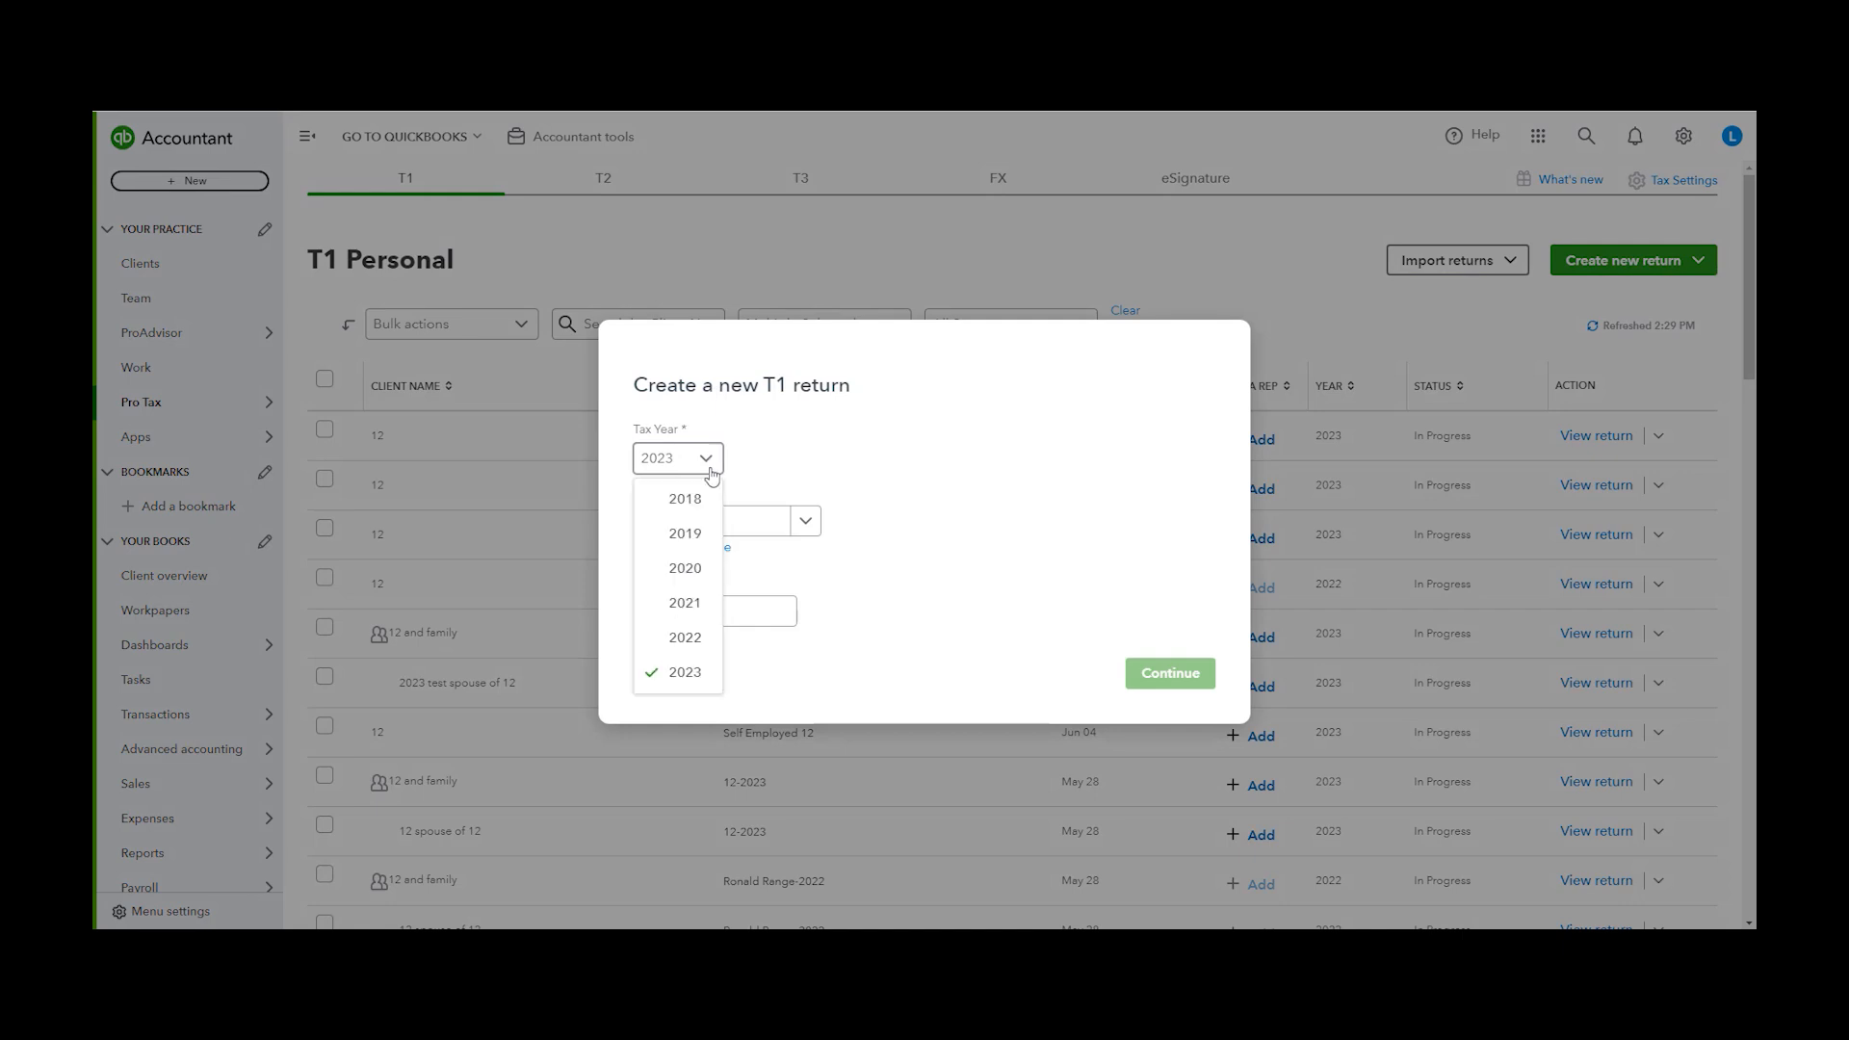
pyautogui.click(832, 445)
pyautogui.click(804, 523)
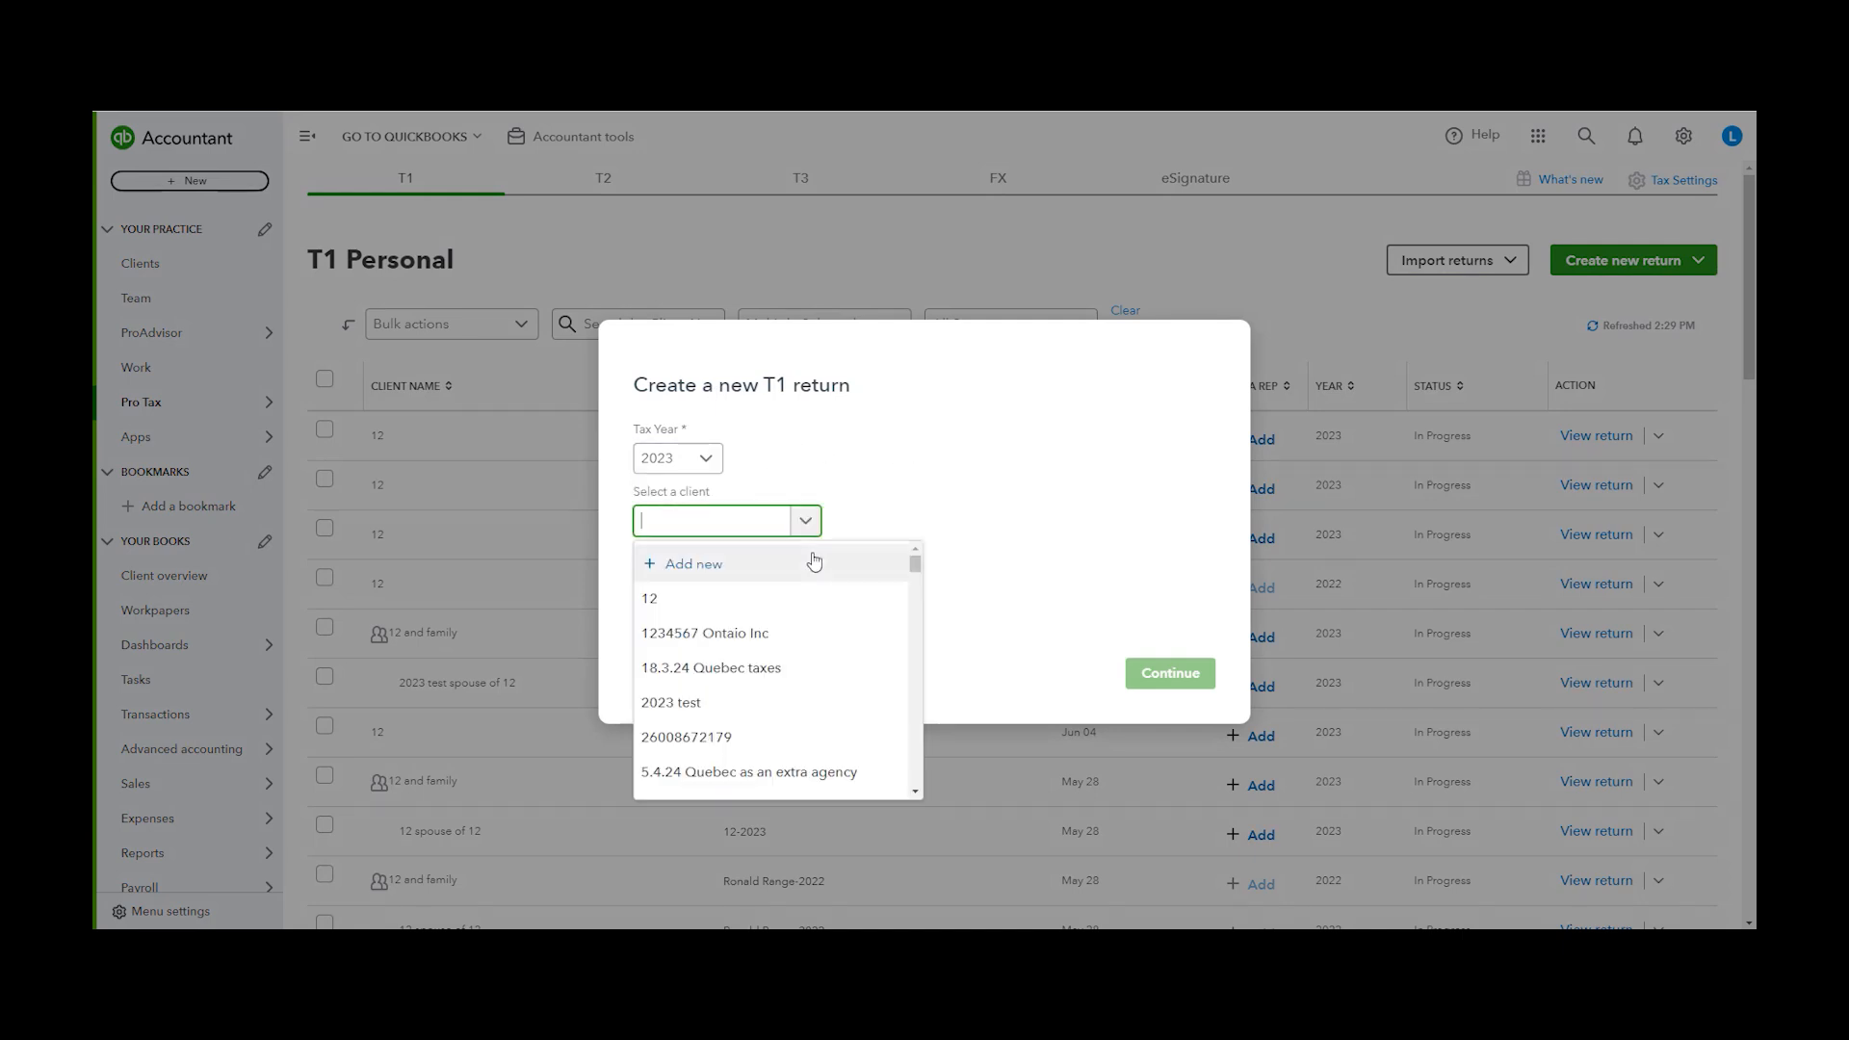
pyautogui.click(721, 576)
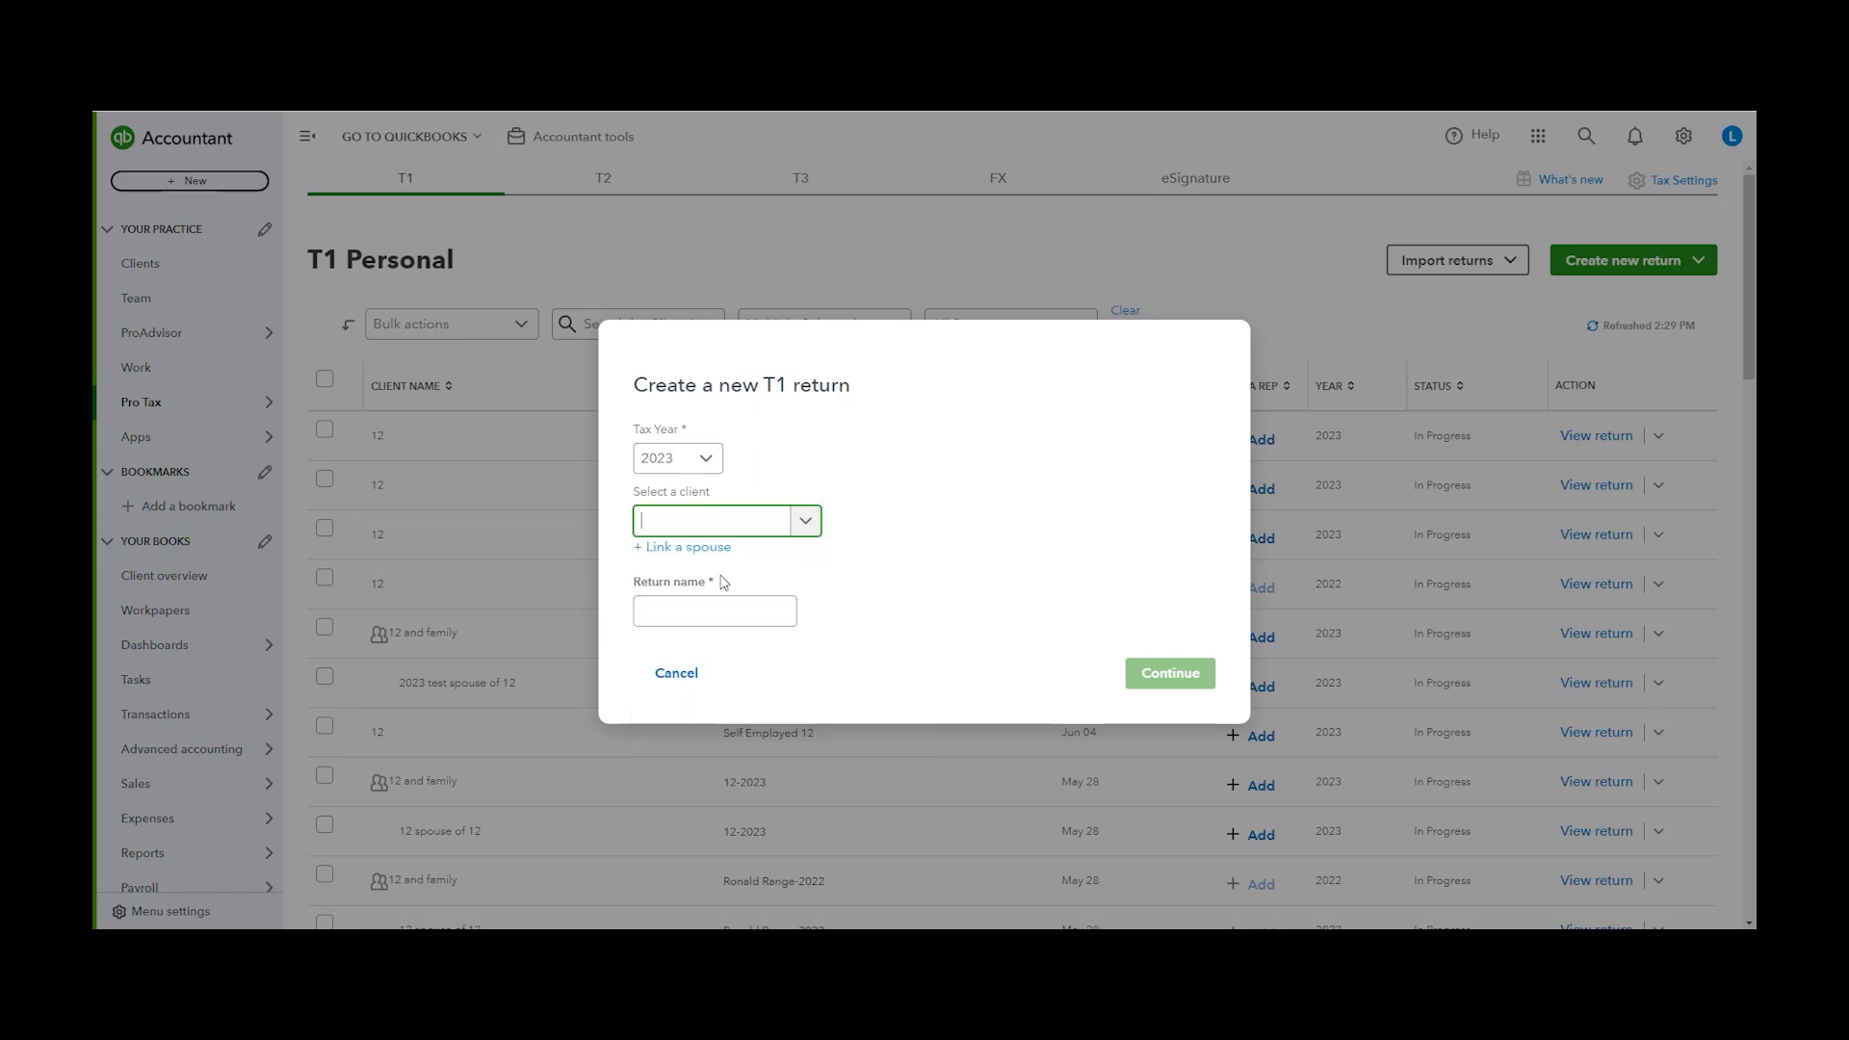
pyautogui.click(1729, 141)
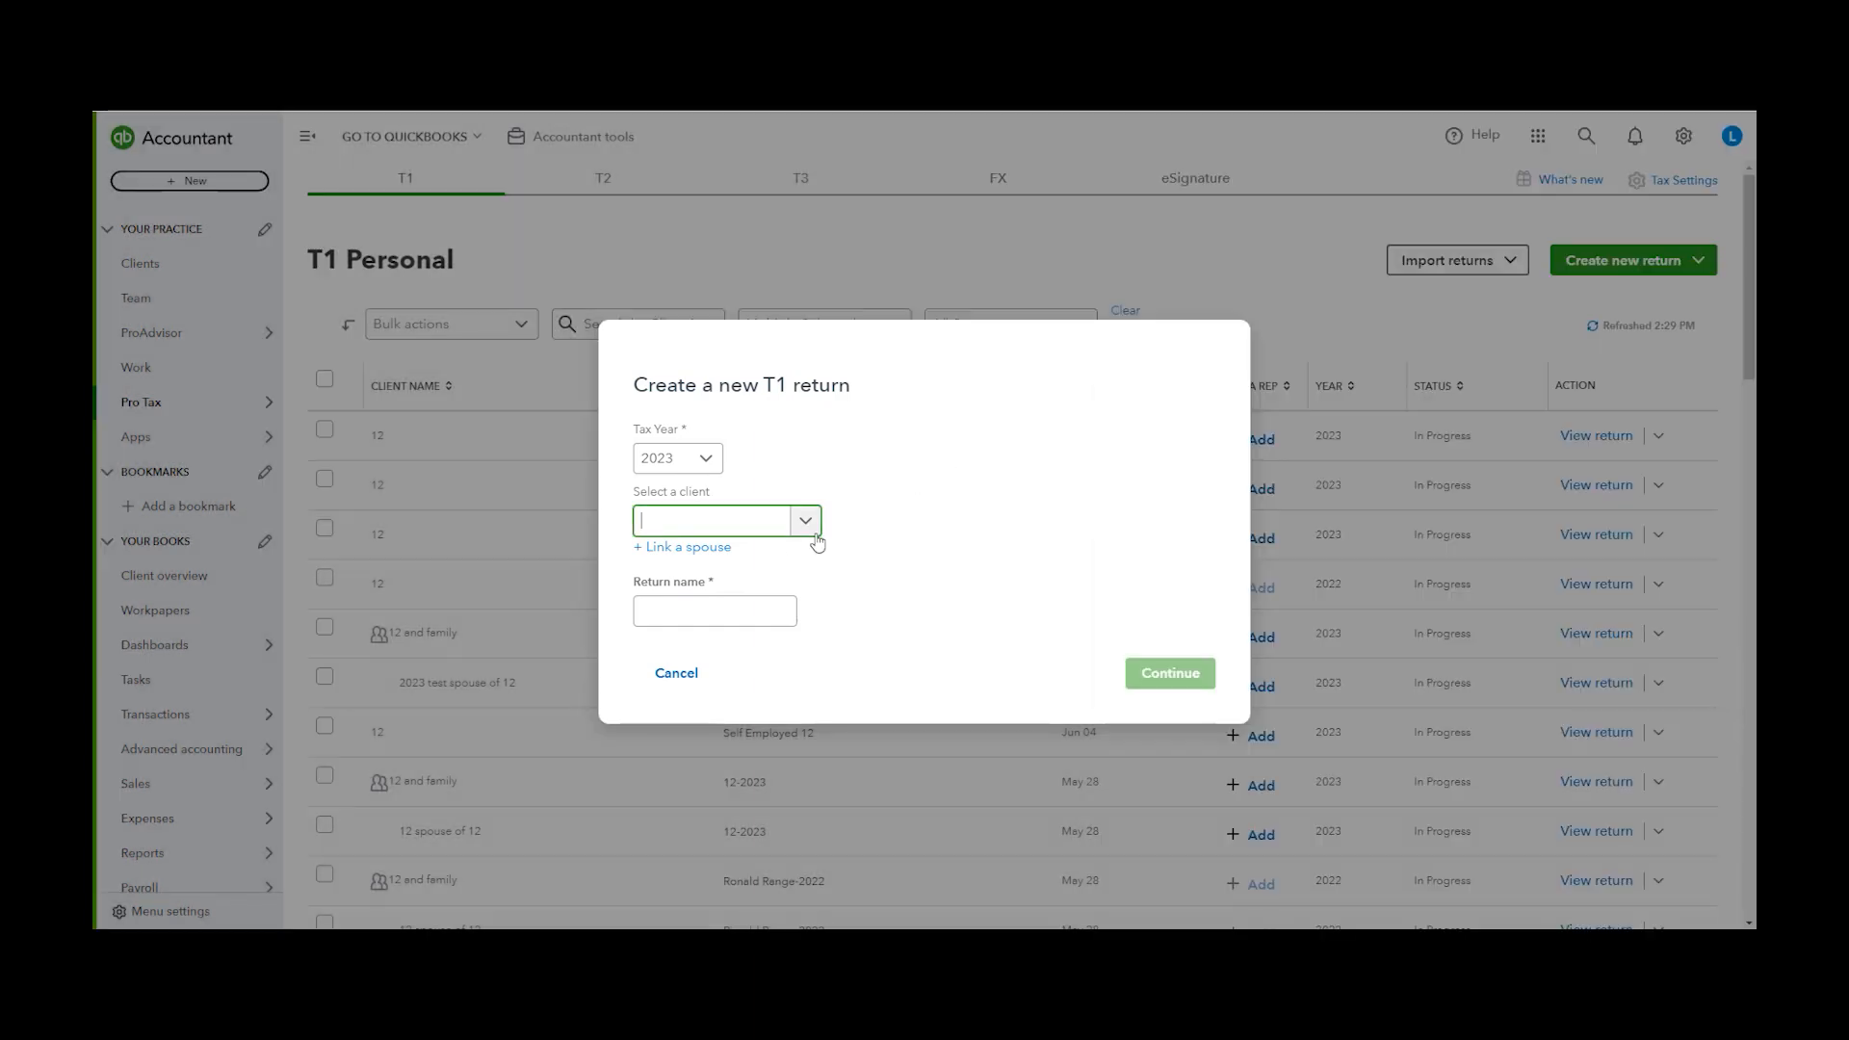
# Choose client 12 for the T1 return and add a spouse link
pyautogui.click(809, 526)
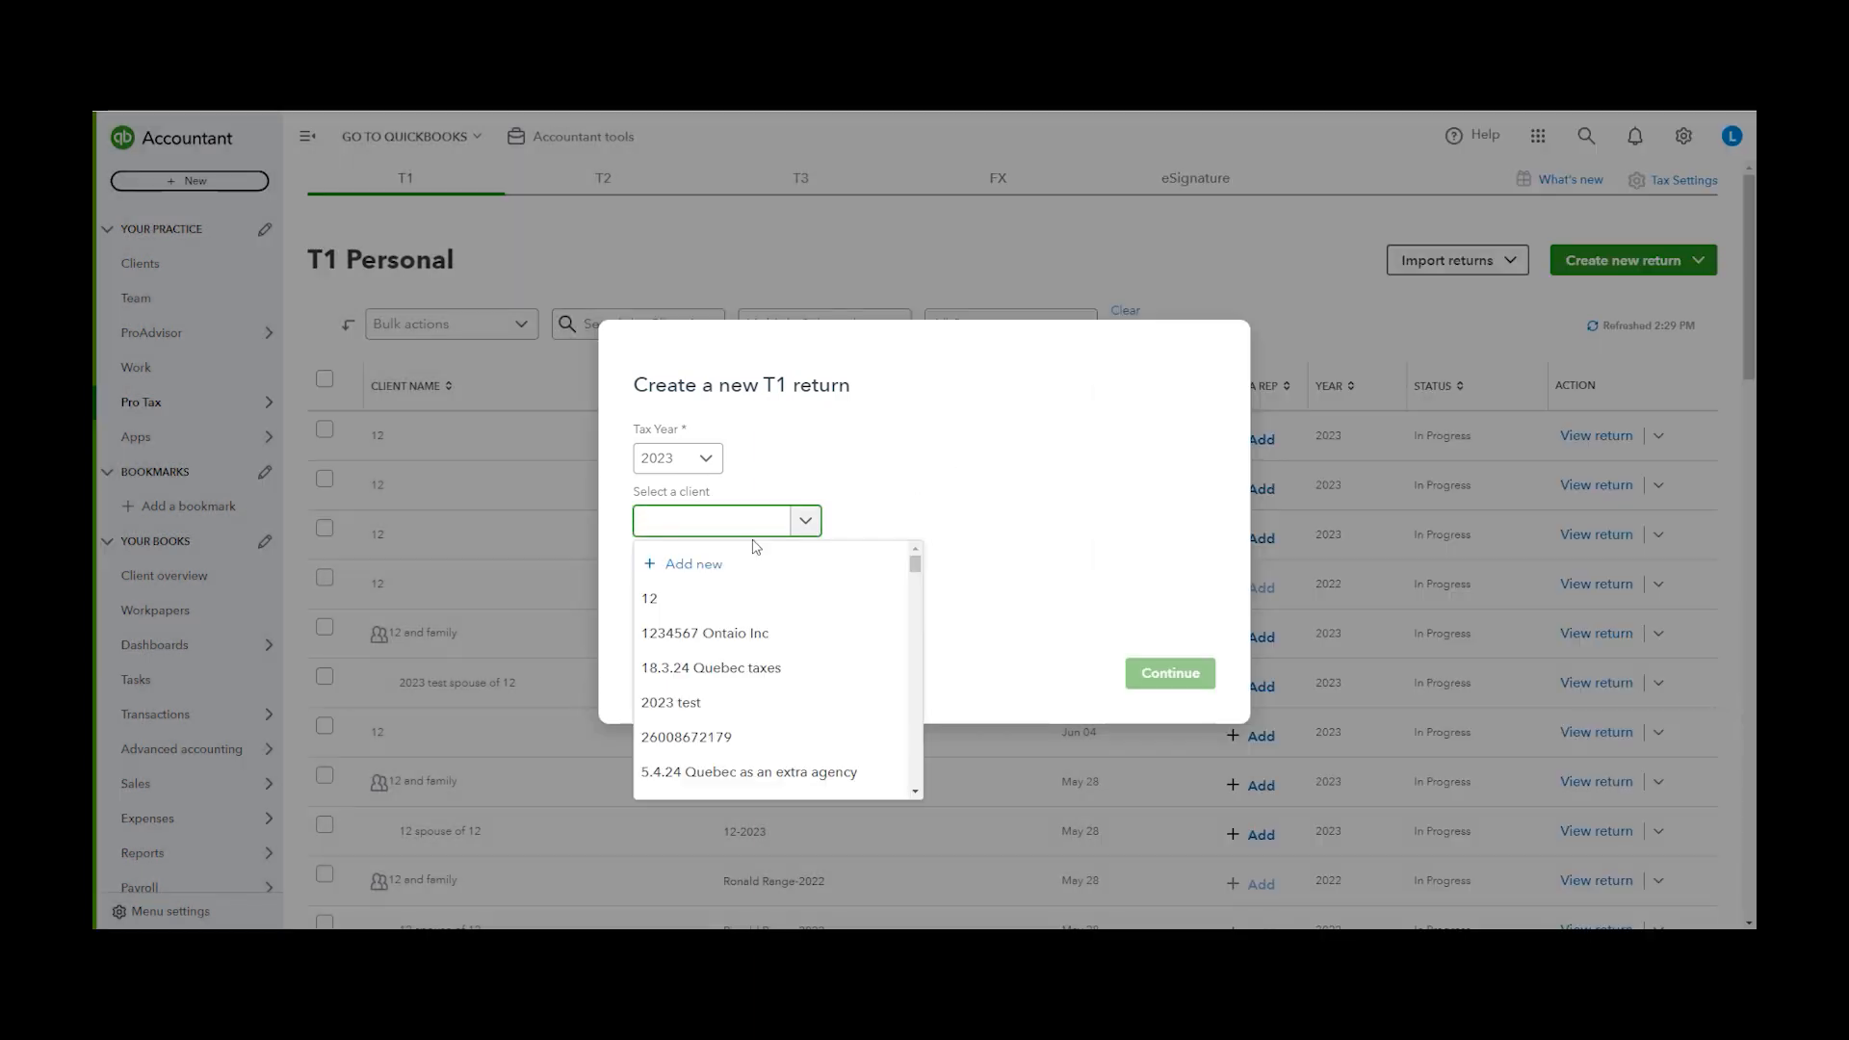
pyautogui.click(680, 600)
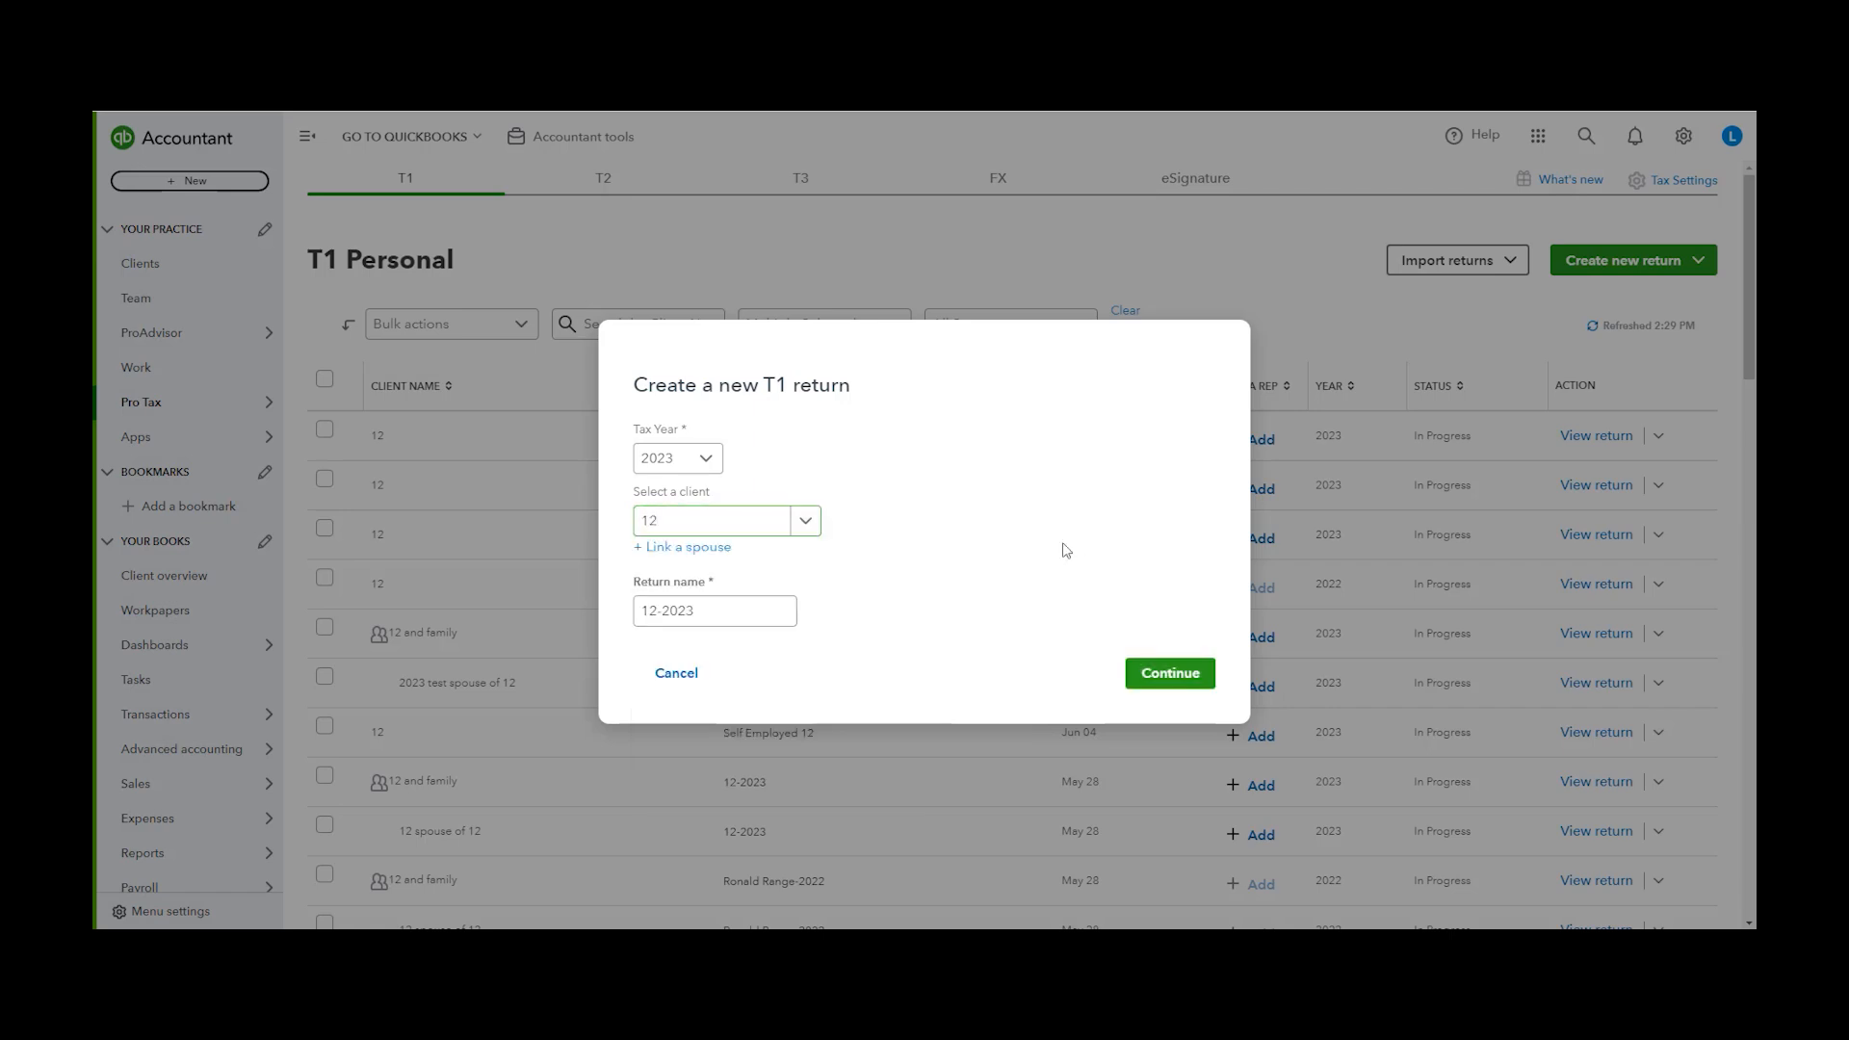
pyautogui.click(710, 549)
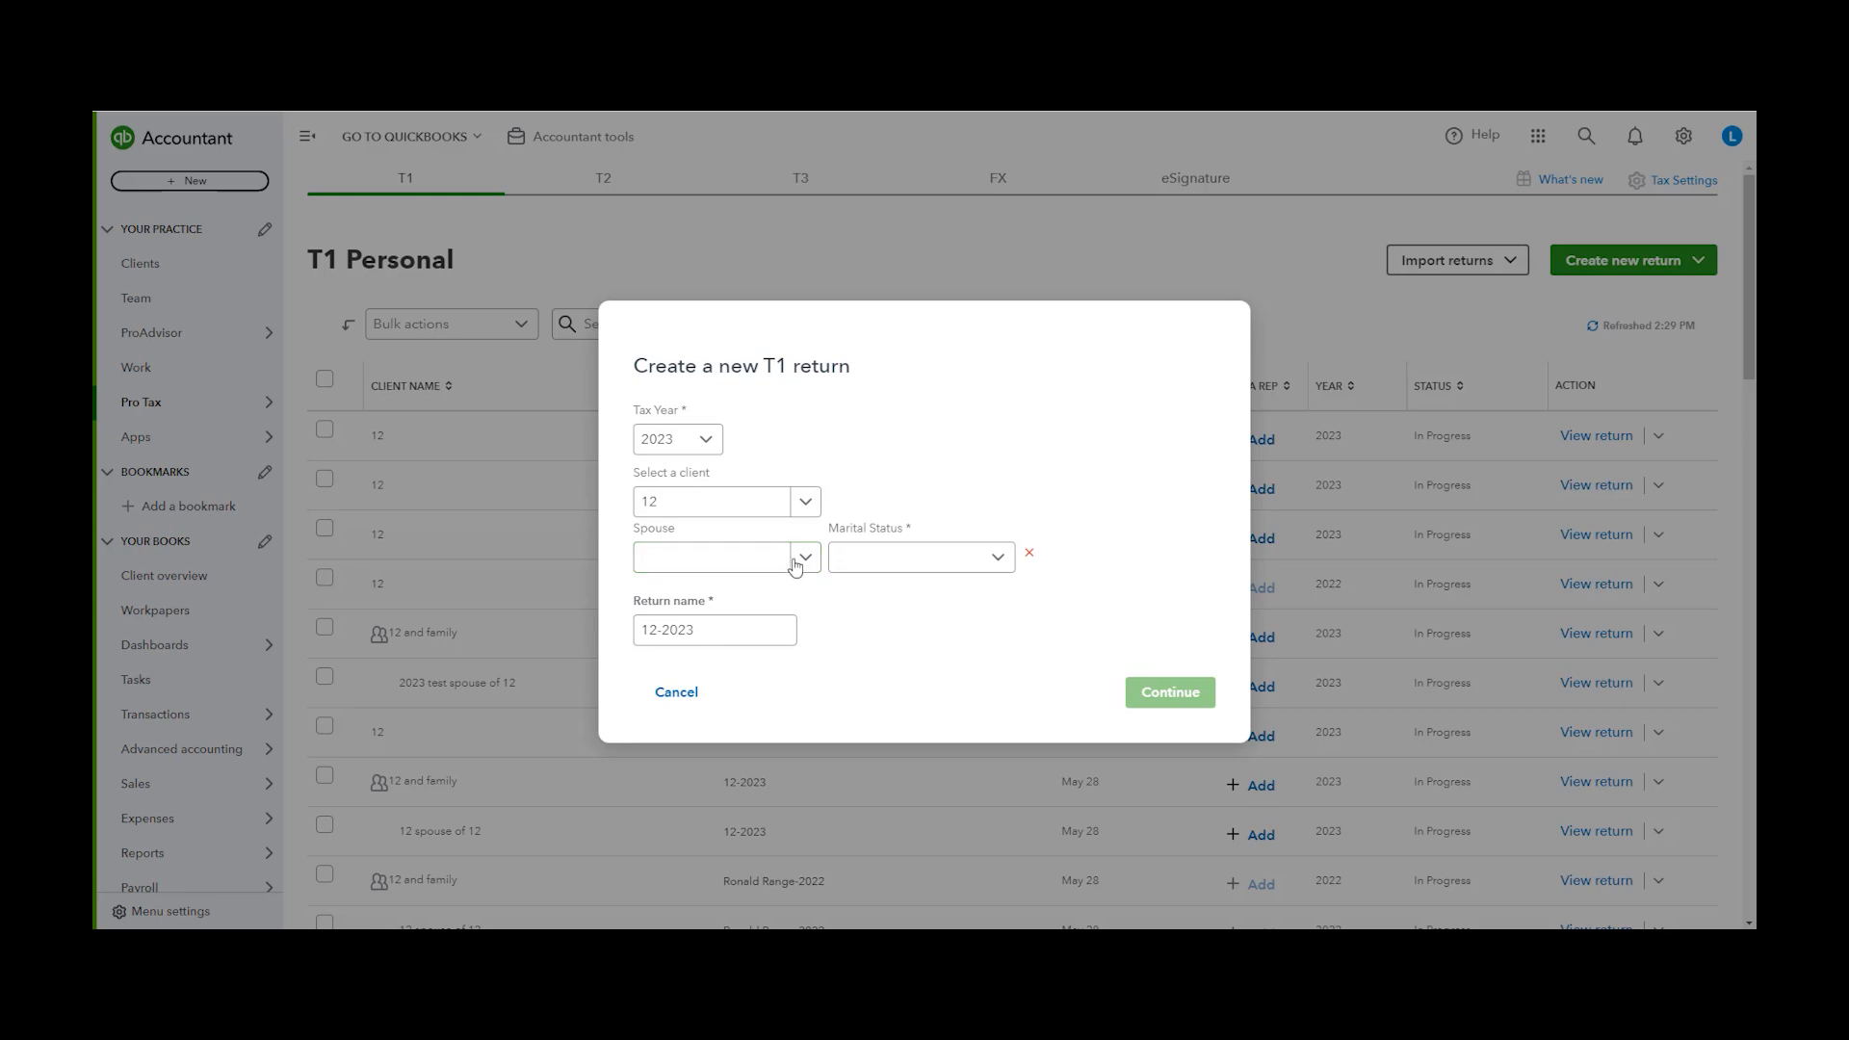
# Set the spouse to 2023 test and the marital status to Married
pyautogui.click(804, 557)
pyautogui.moveTo(881, 602); pyautogui.dragTo(890, 515)
pyautogui.click(963, 500)
pyautogui.click(804, 557)
pyautogui.click(813, 737)
pyautogui.click(974, 559)
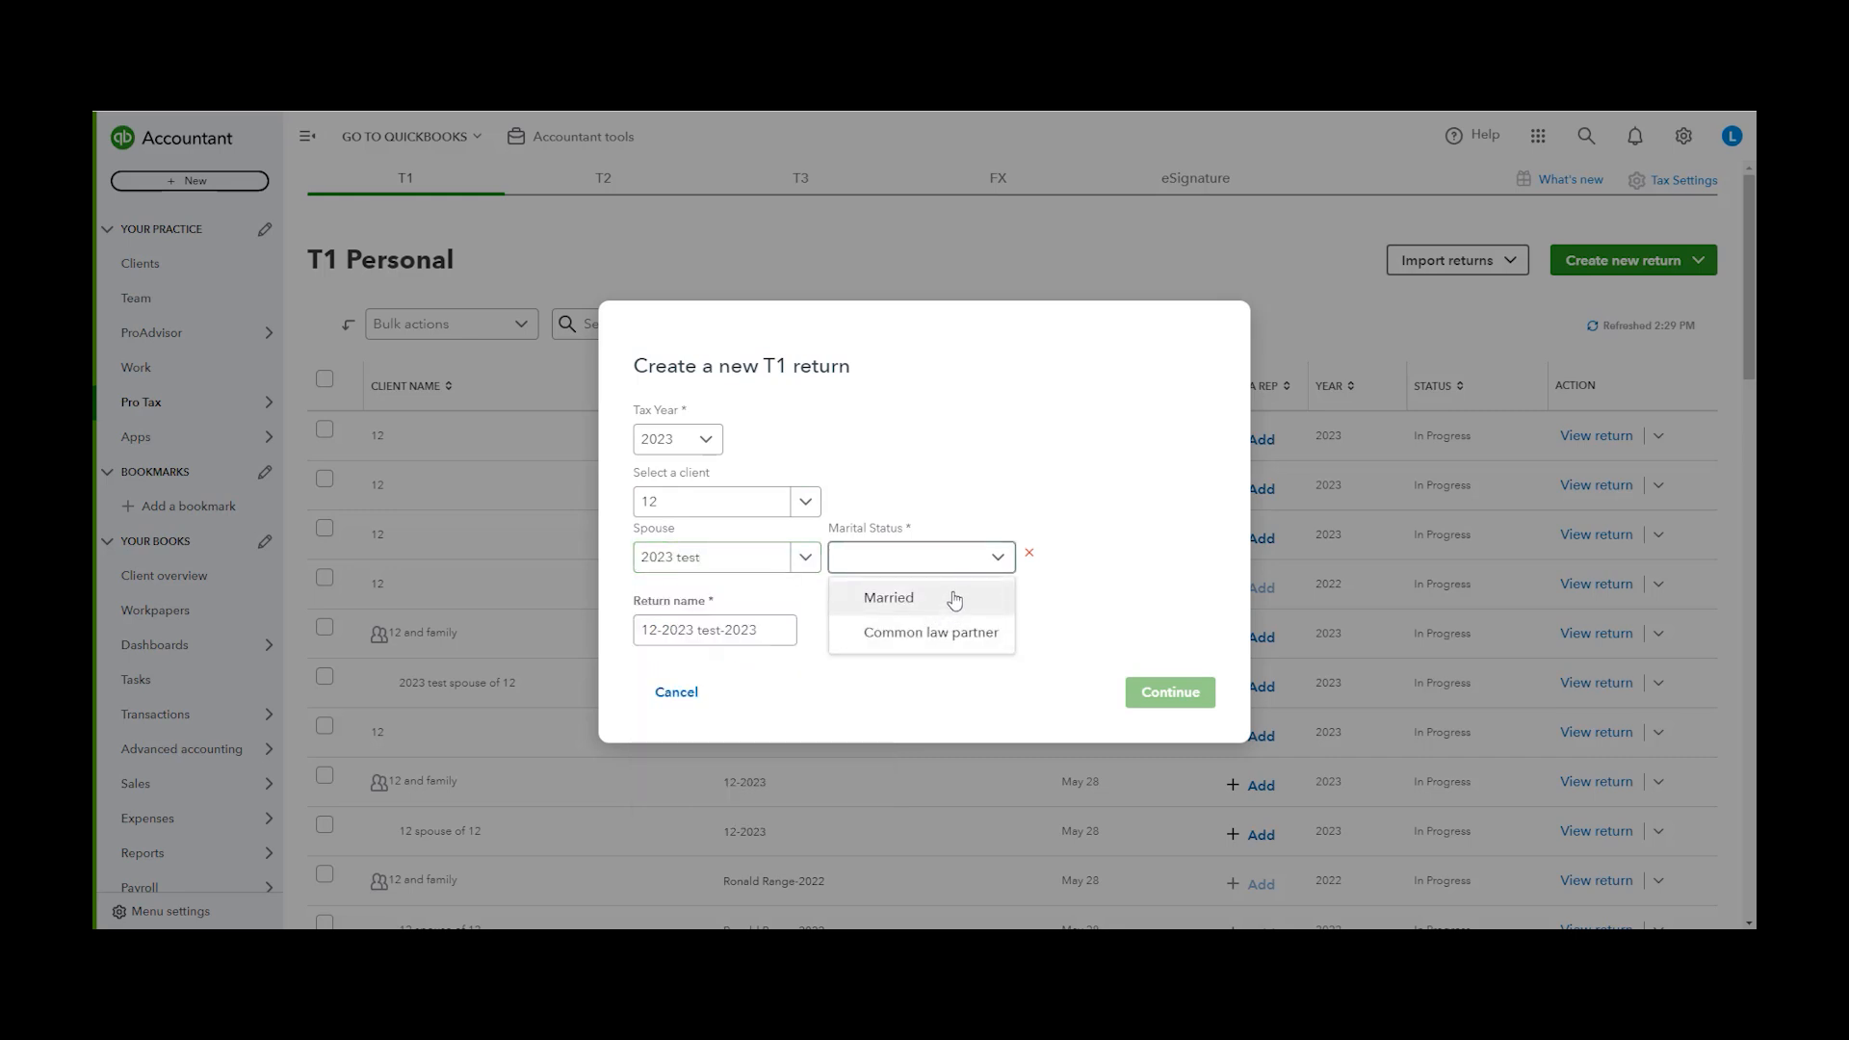
pyautogui.click(946, 607)
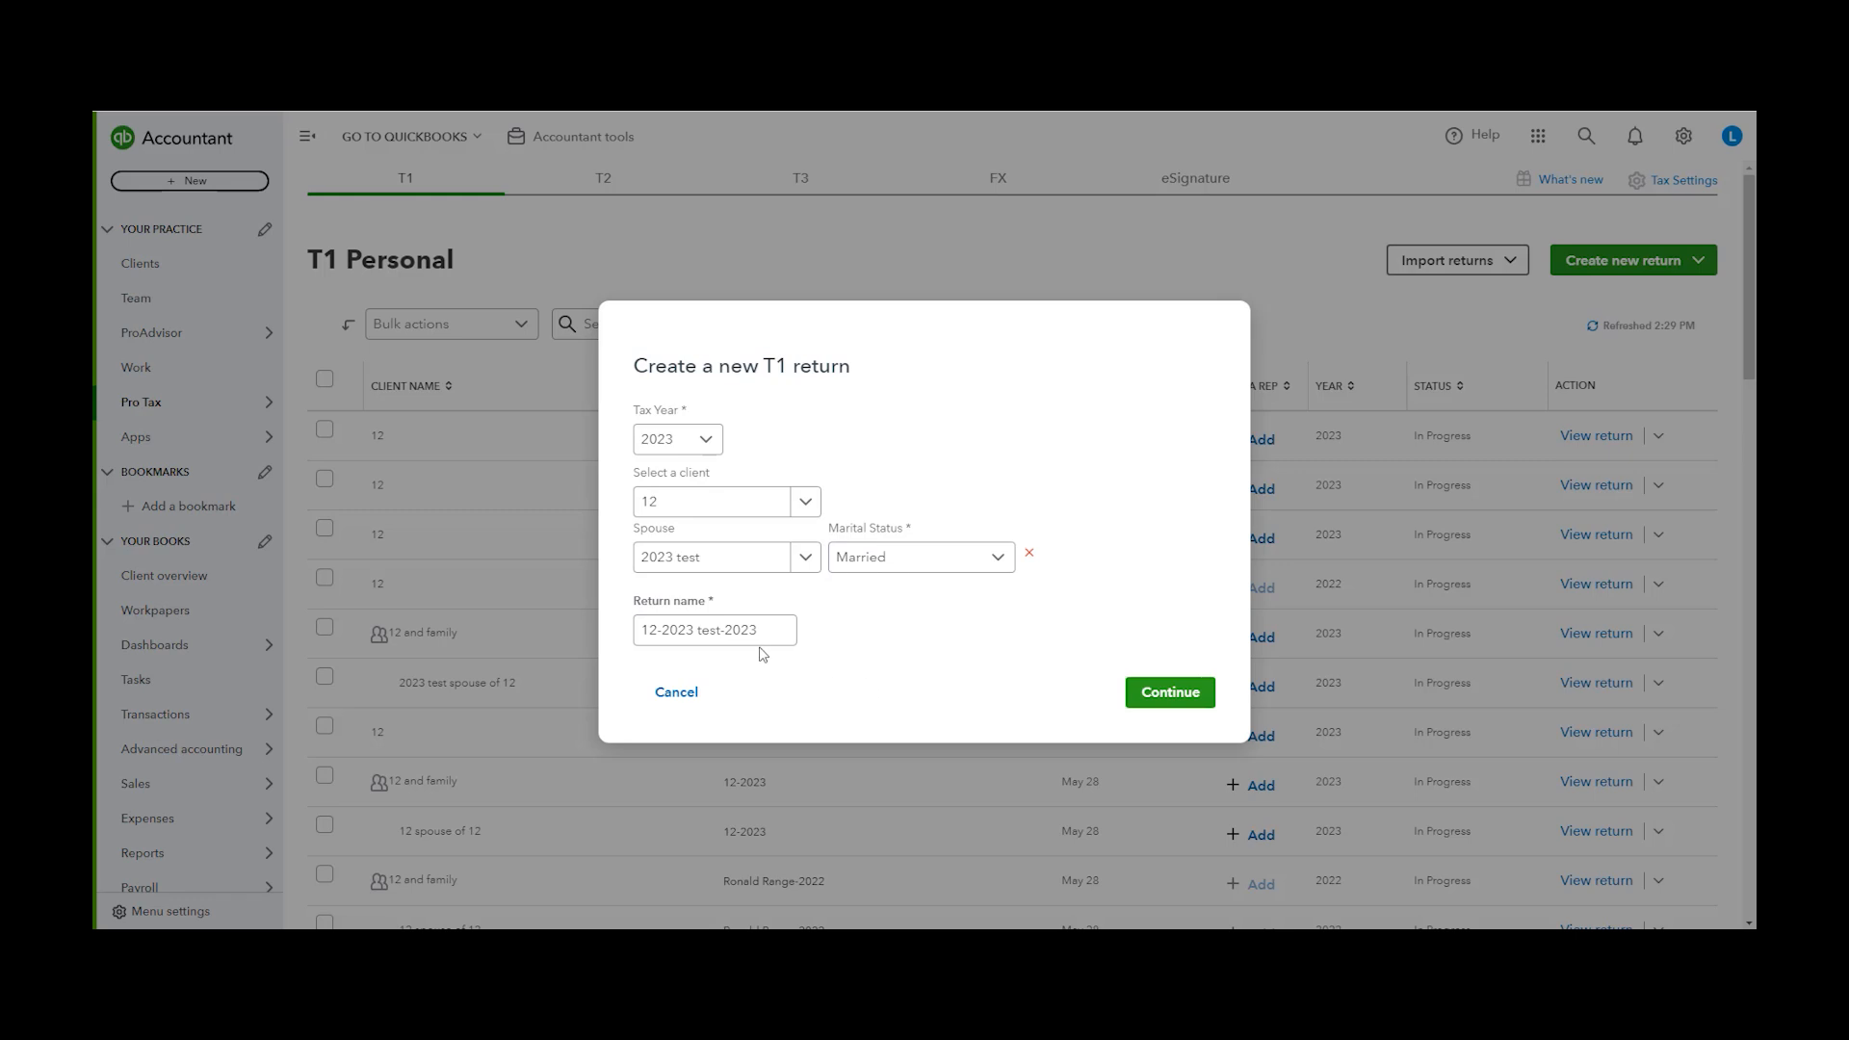
# Keep the return name 12-2023 test-2023 and continue to create the T1 return
pyautogui.moveTo(786, 636); pyautogui.dragTo(578, 635)
pyautogui.click(793, 629)
pyautogui.click(1170, 694)
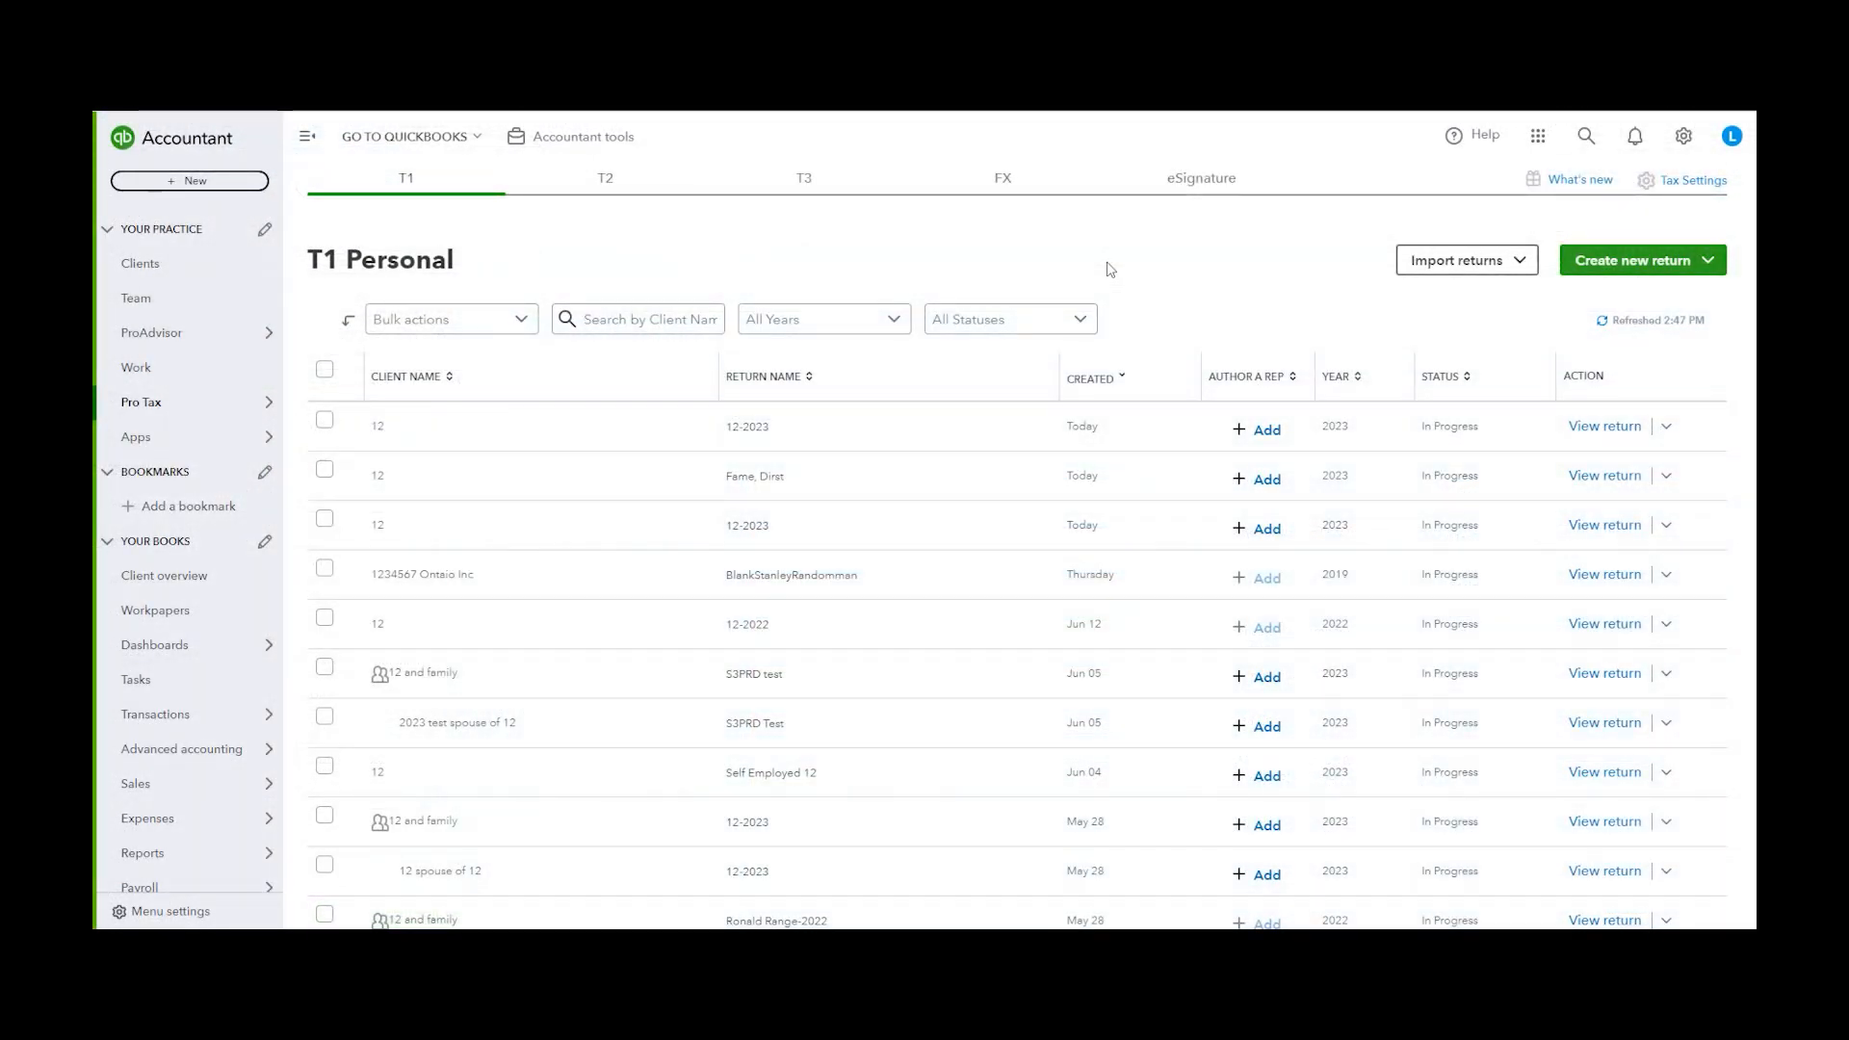
# Open a new T1 Self-employed return for tax year 2023 and choose client 12
pyautogui.click(1678, 268)
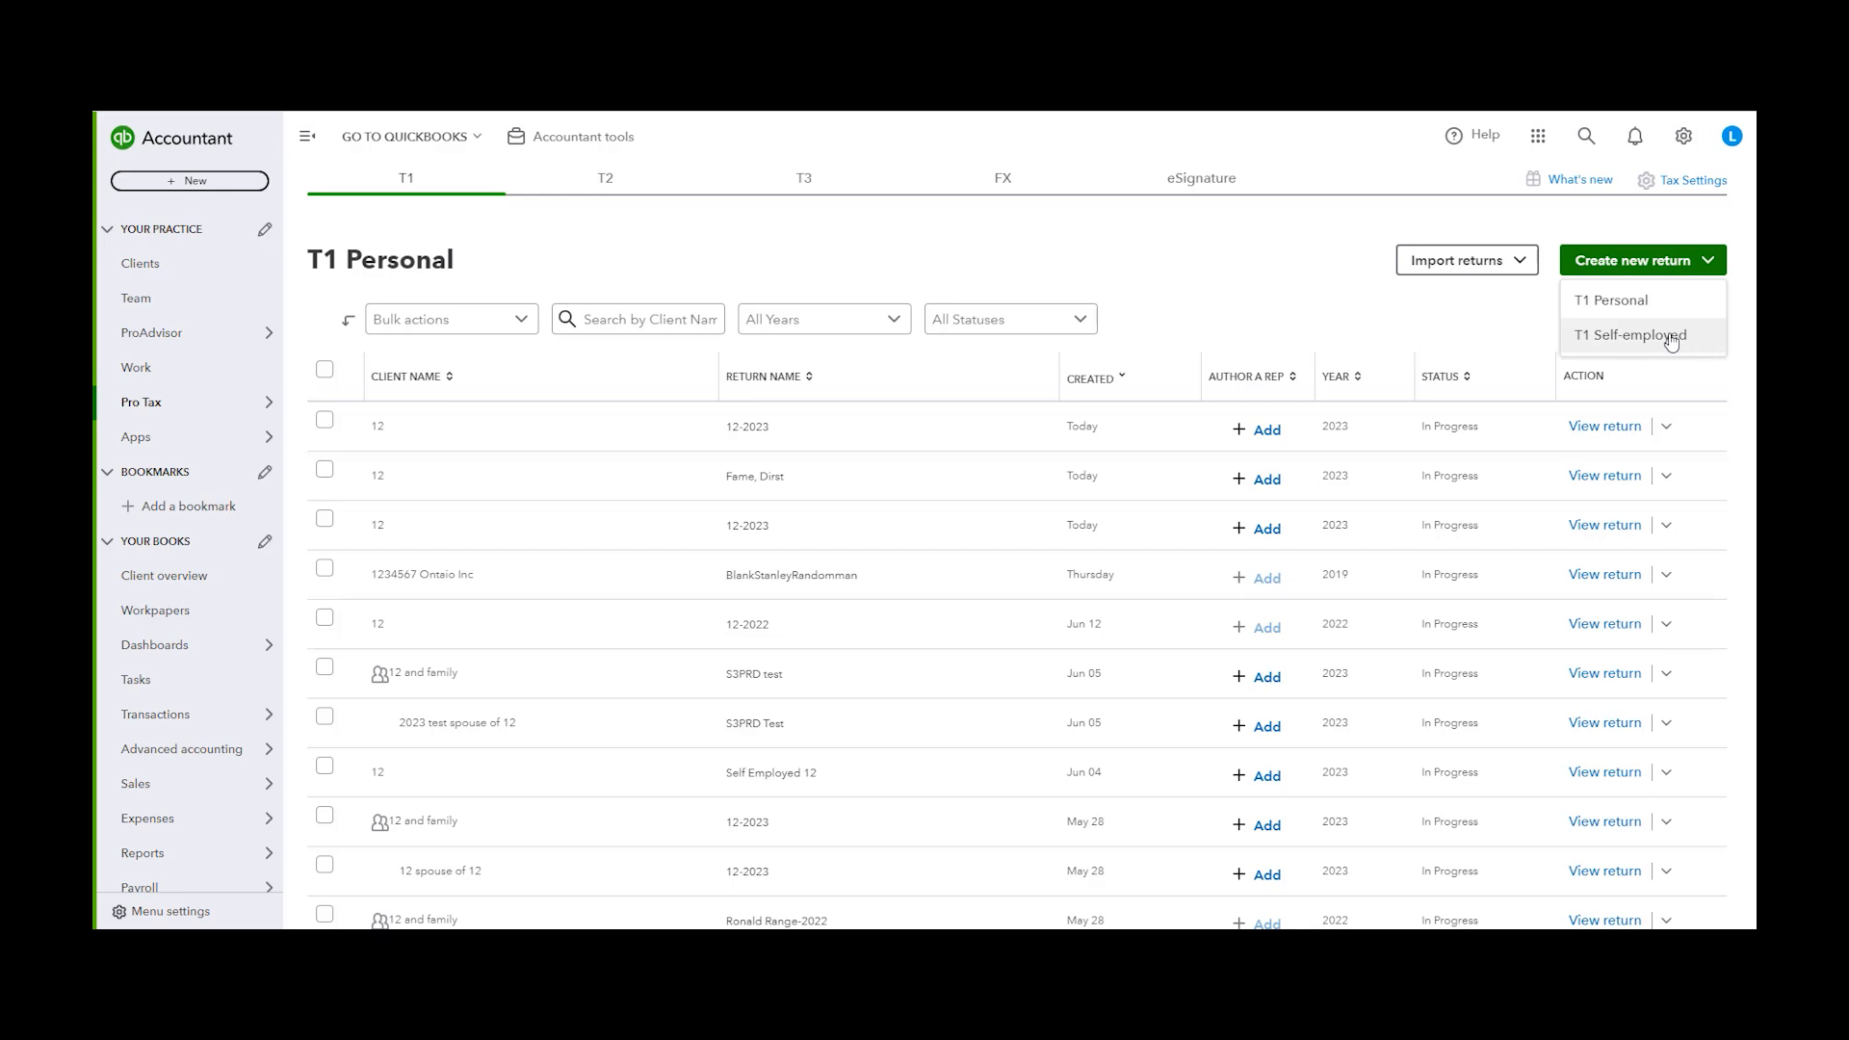
pyautogui.click(1672, 342)
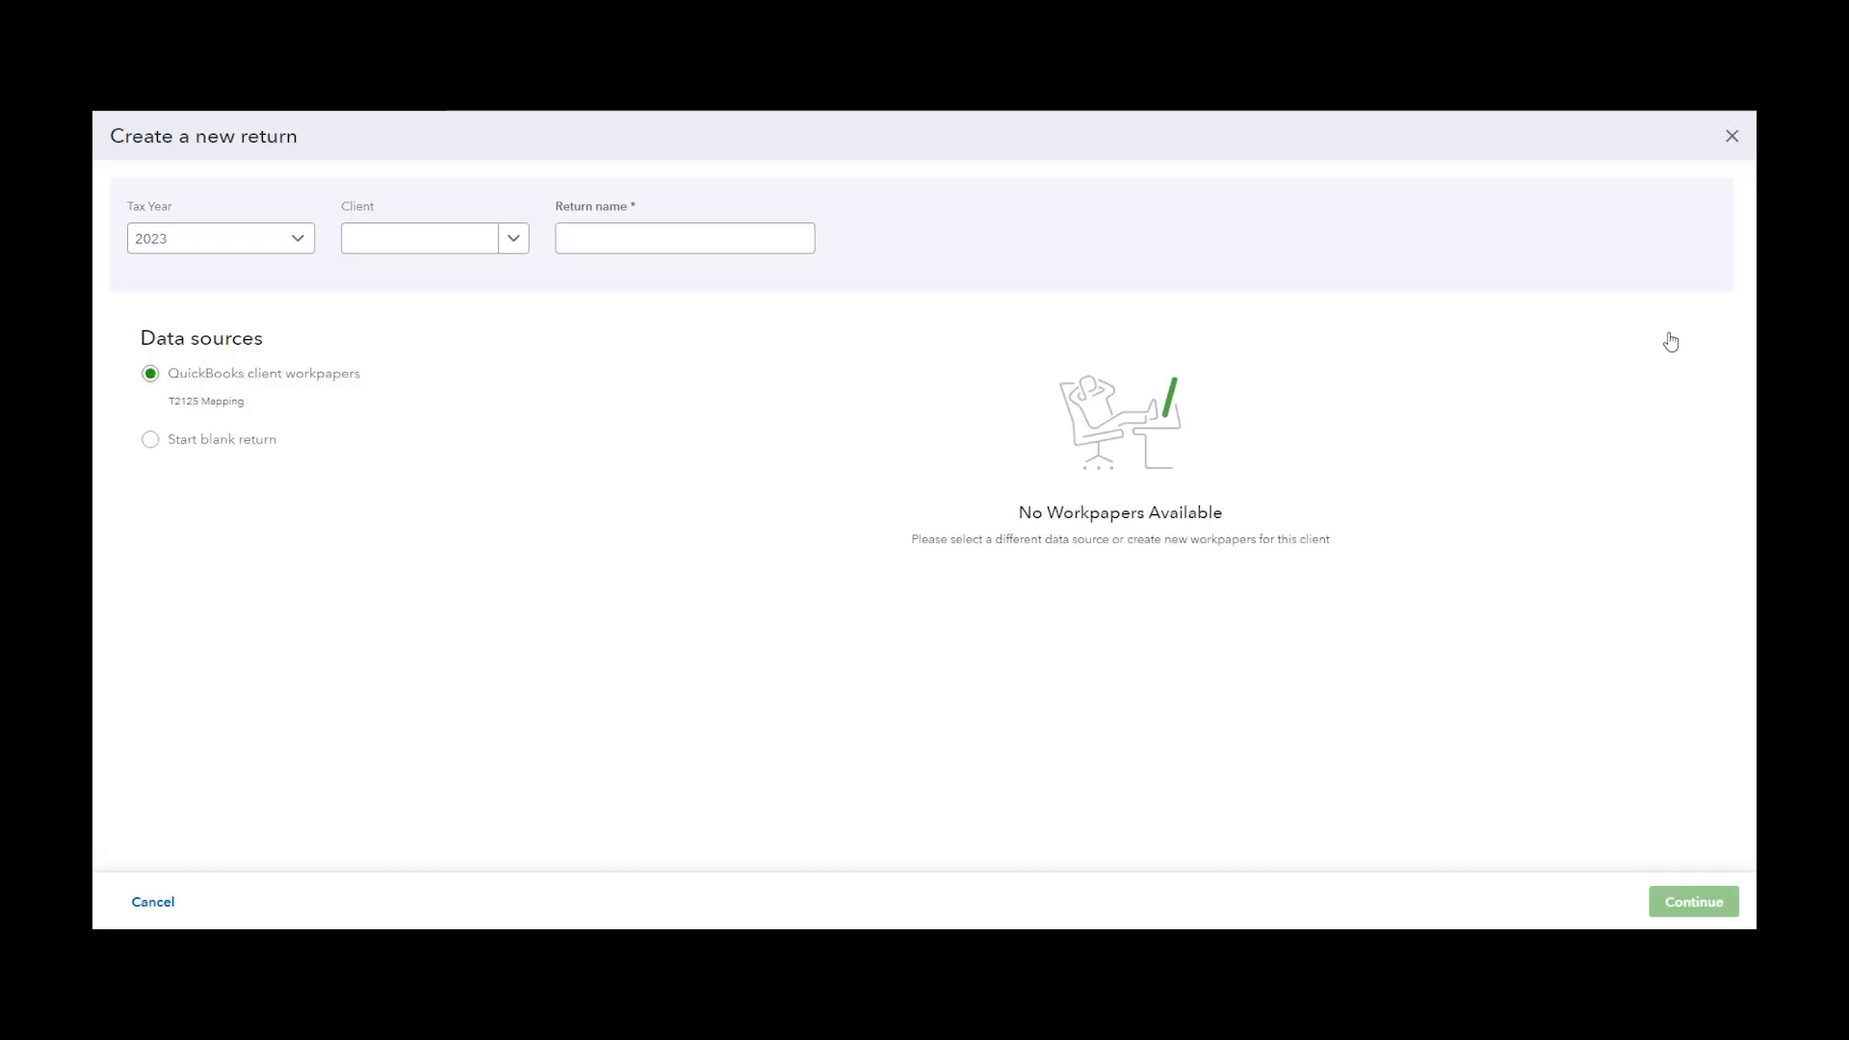
pyautogui.click(306, 242)
pyautogui.click(306, 241)
pyautogui.click(496, 246)
pyautogui.click(411, 313)
pyautogui.click(617, 246)
# Name the return 12-2023 and compare the blank return and QuickBooks client workpapers data sources
pyautogui.write('12-2023')
pyautogui.click(491, 517)
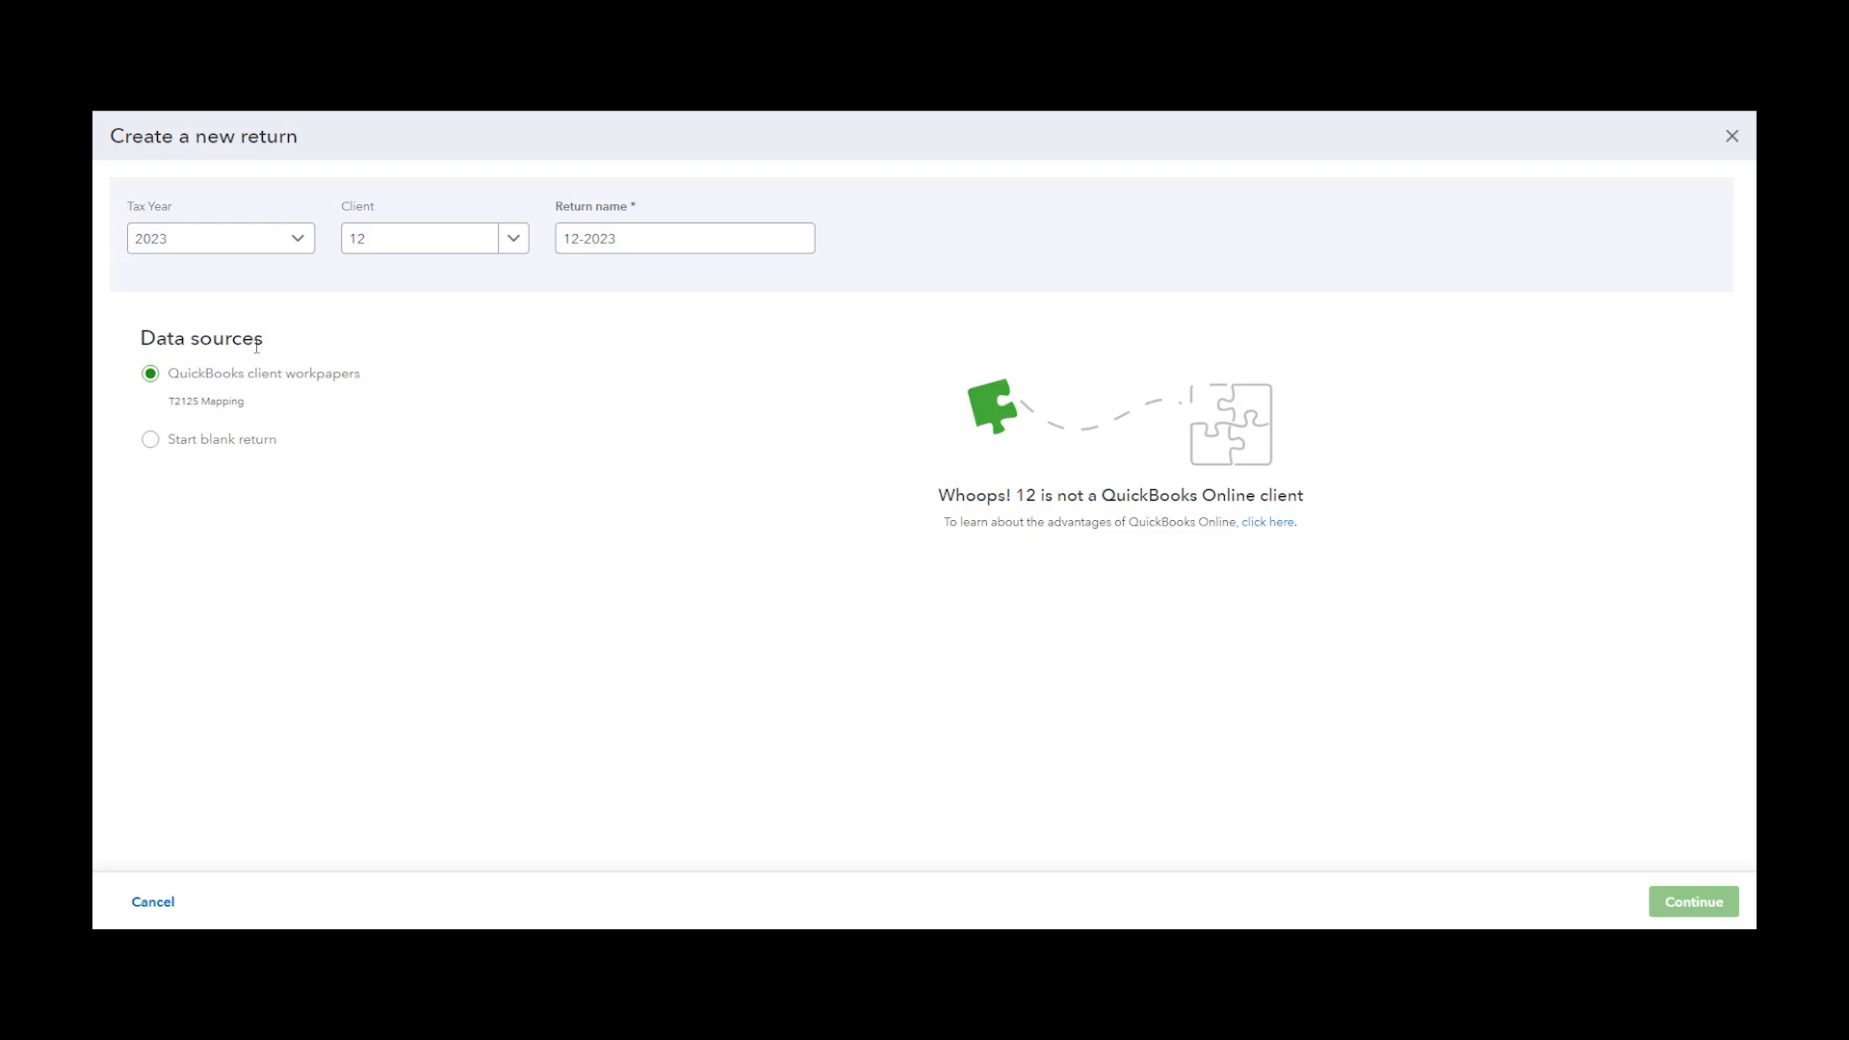
pyautogui.click(150, 439)
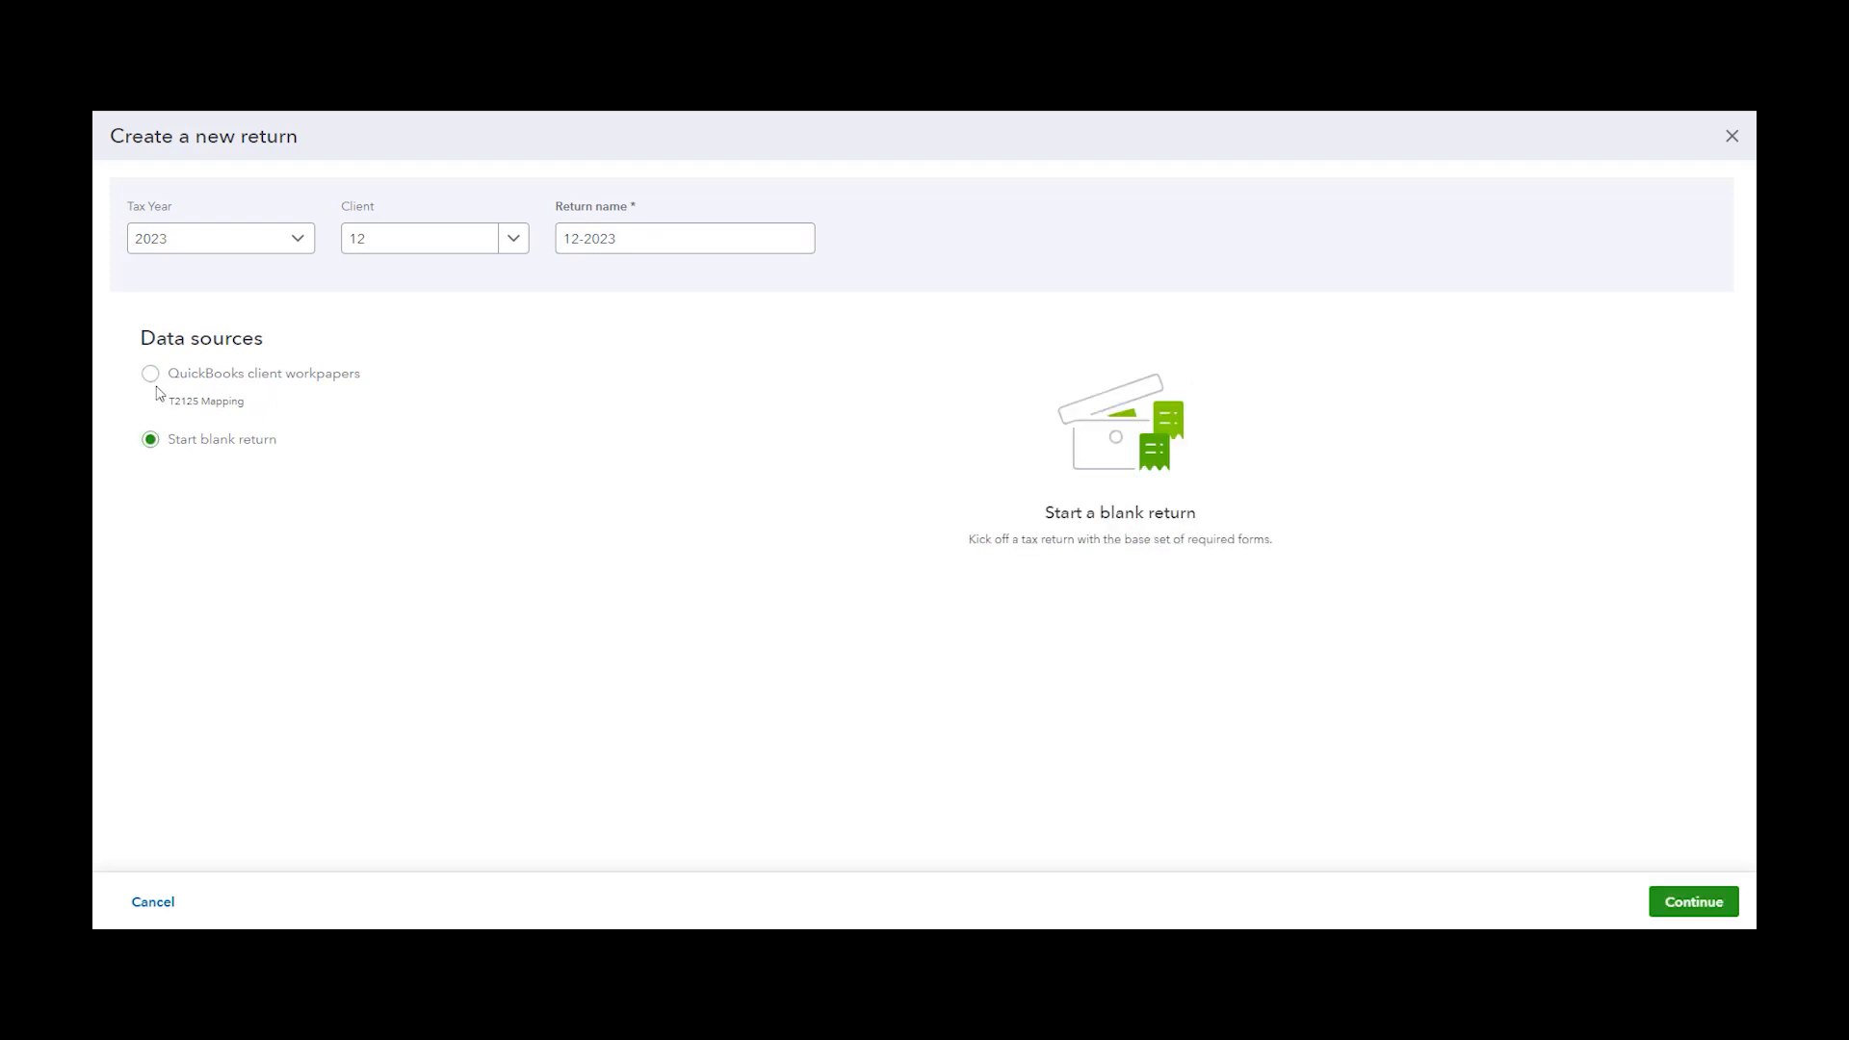
pyautogui.click(150, 376)
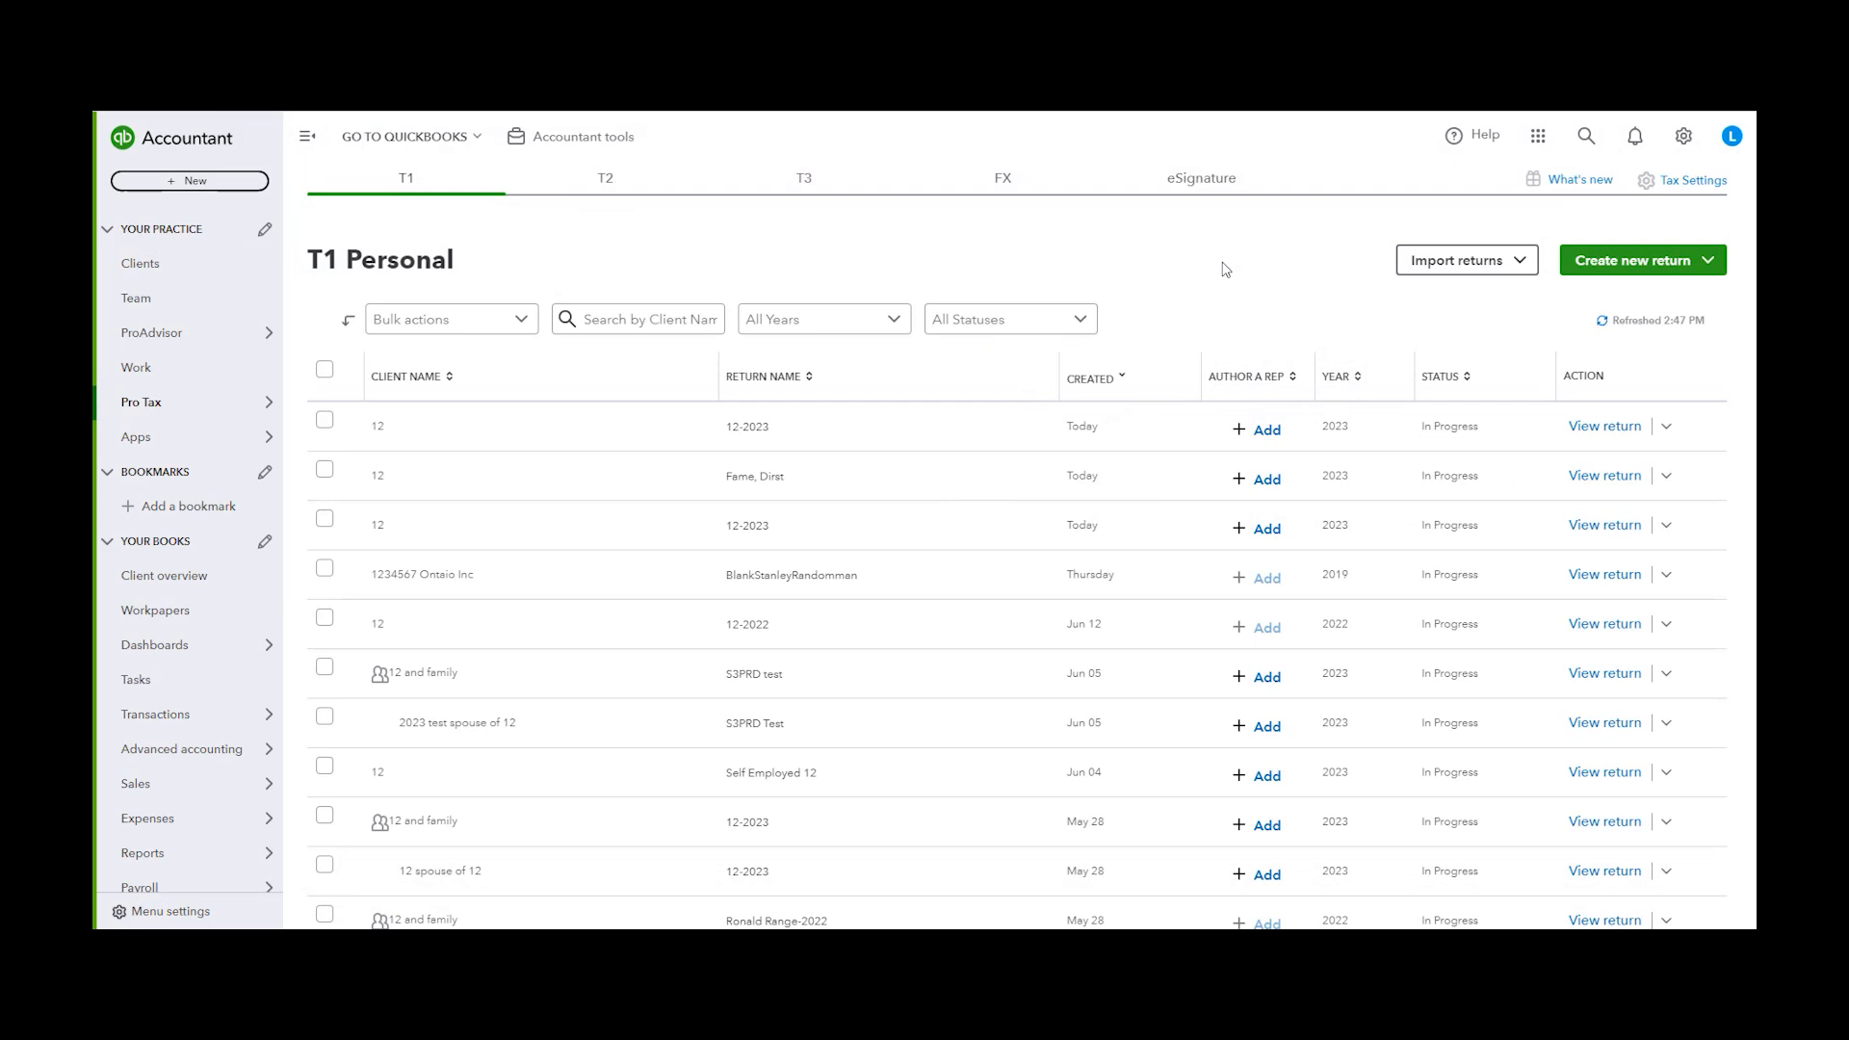
# Open a new T2 Corporate return and choose client 12
pyautogui.click(616, 179)
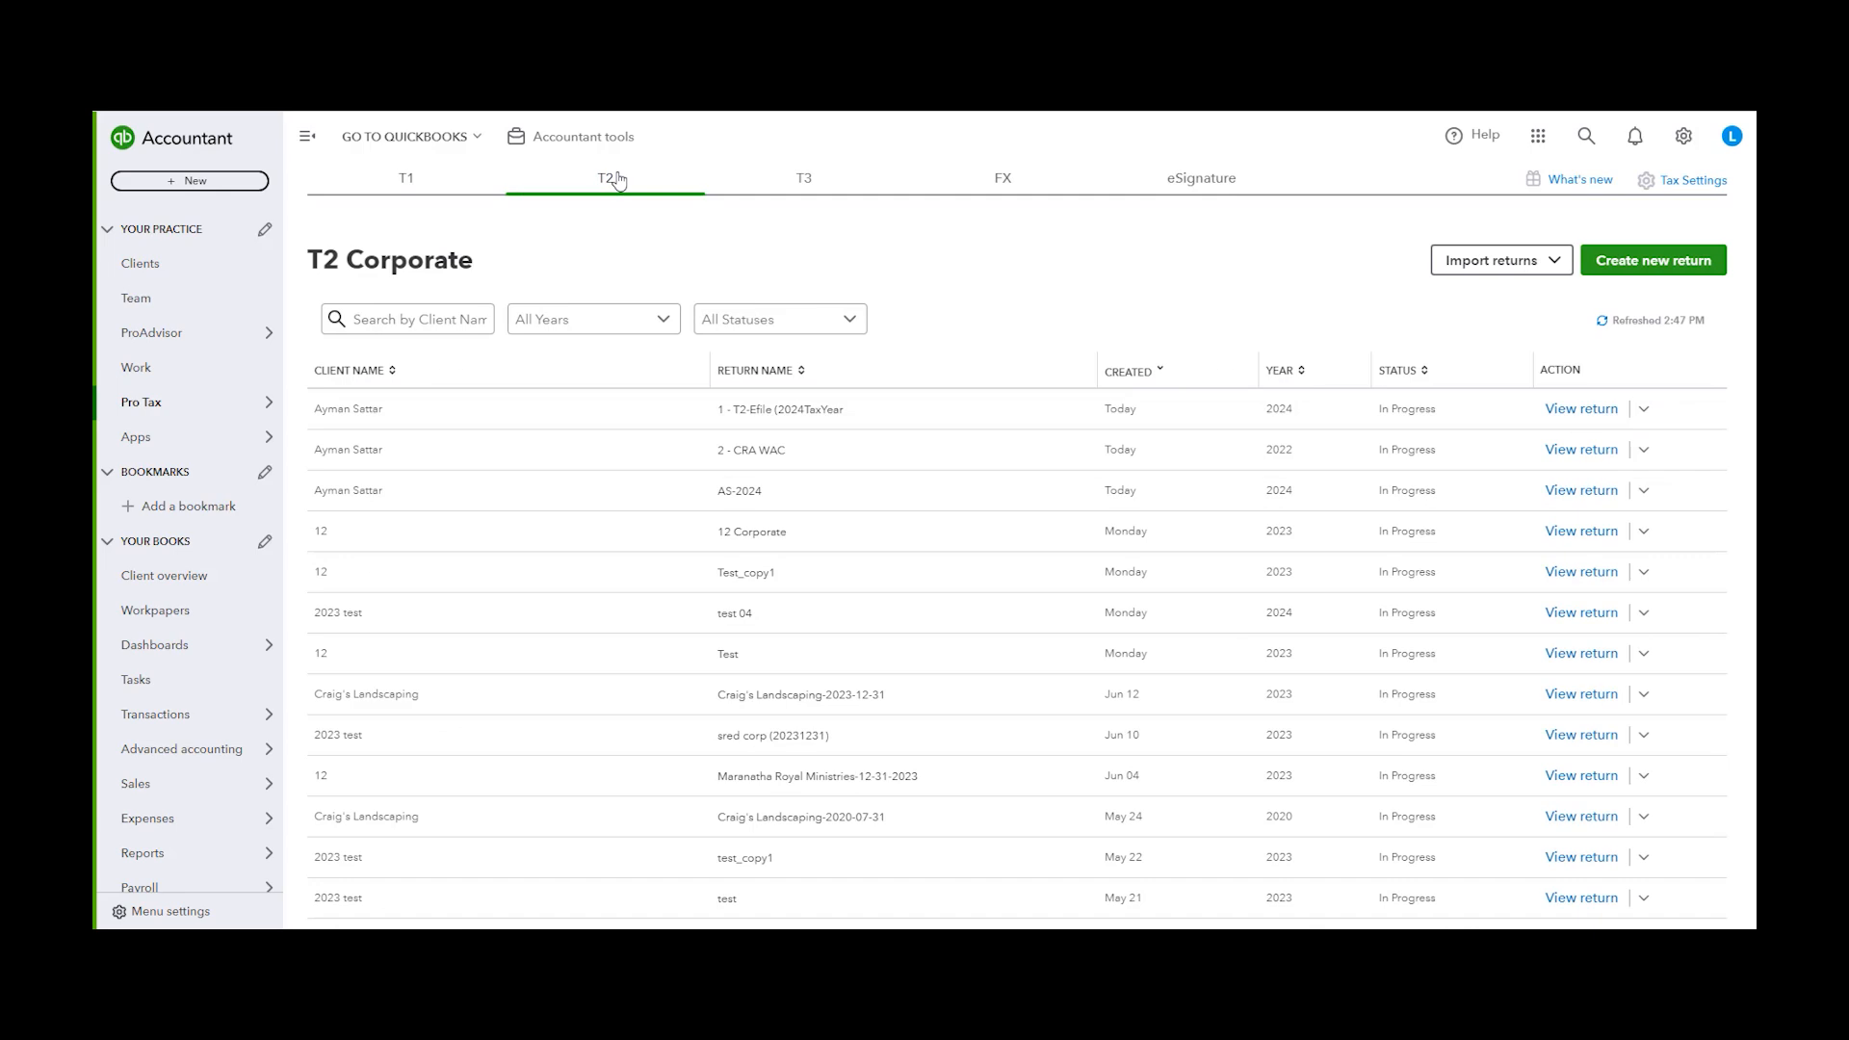
pyautogui.click(1663, 274)
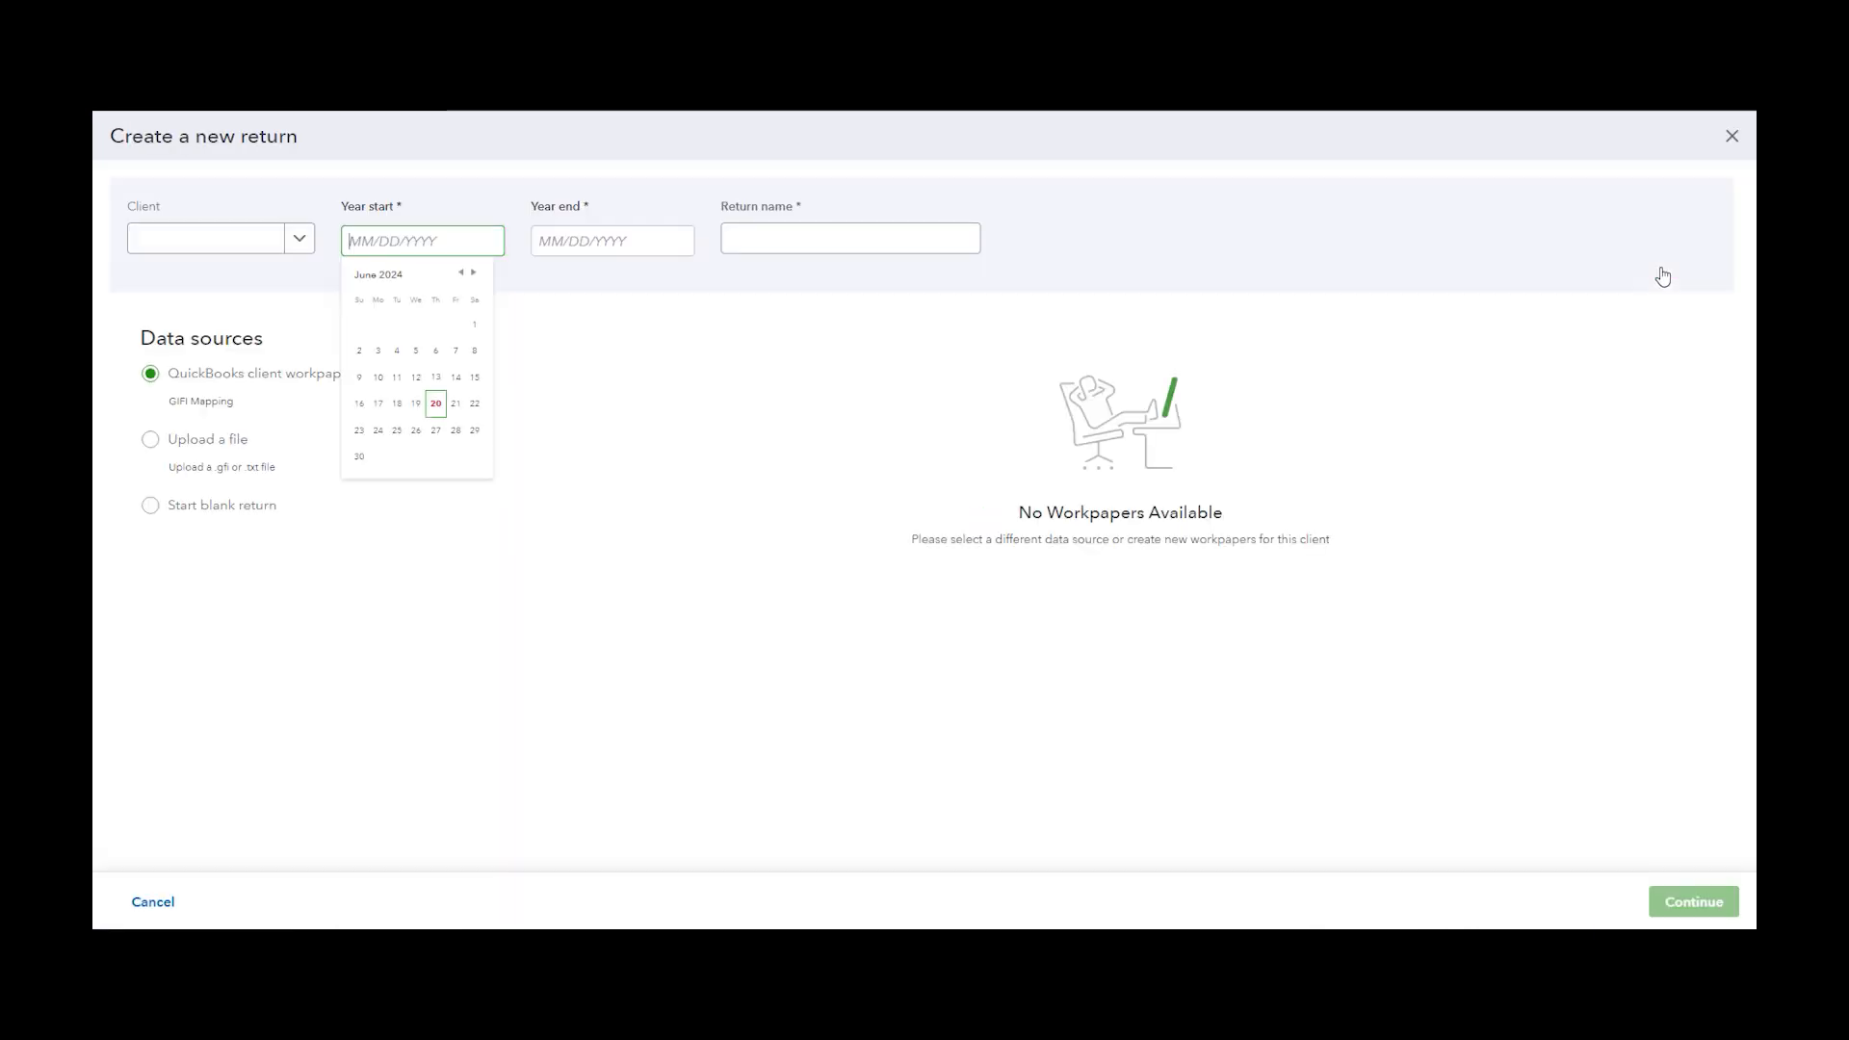
pyautogui.click(628, 246)
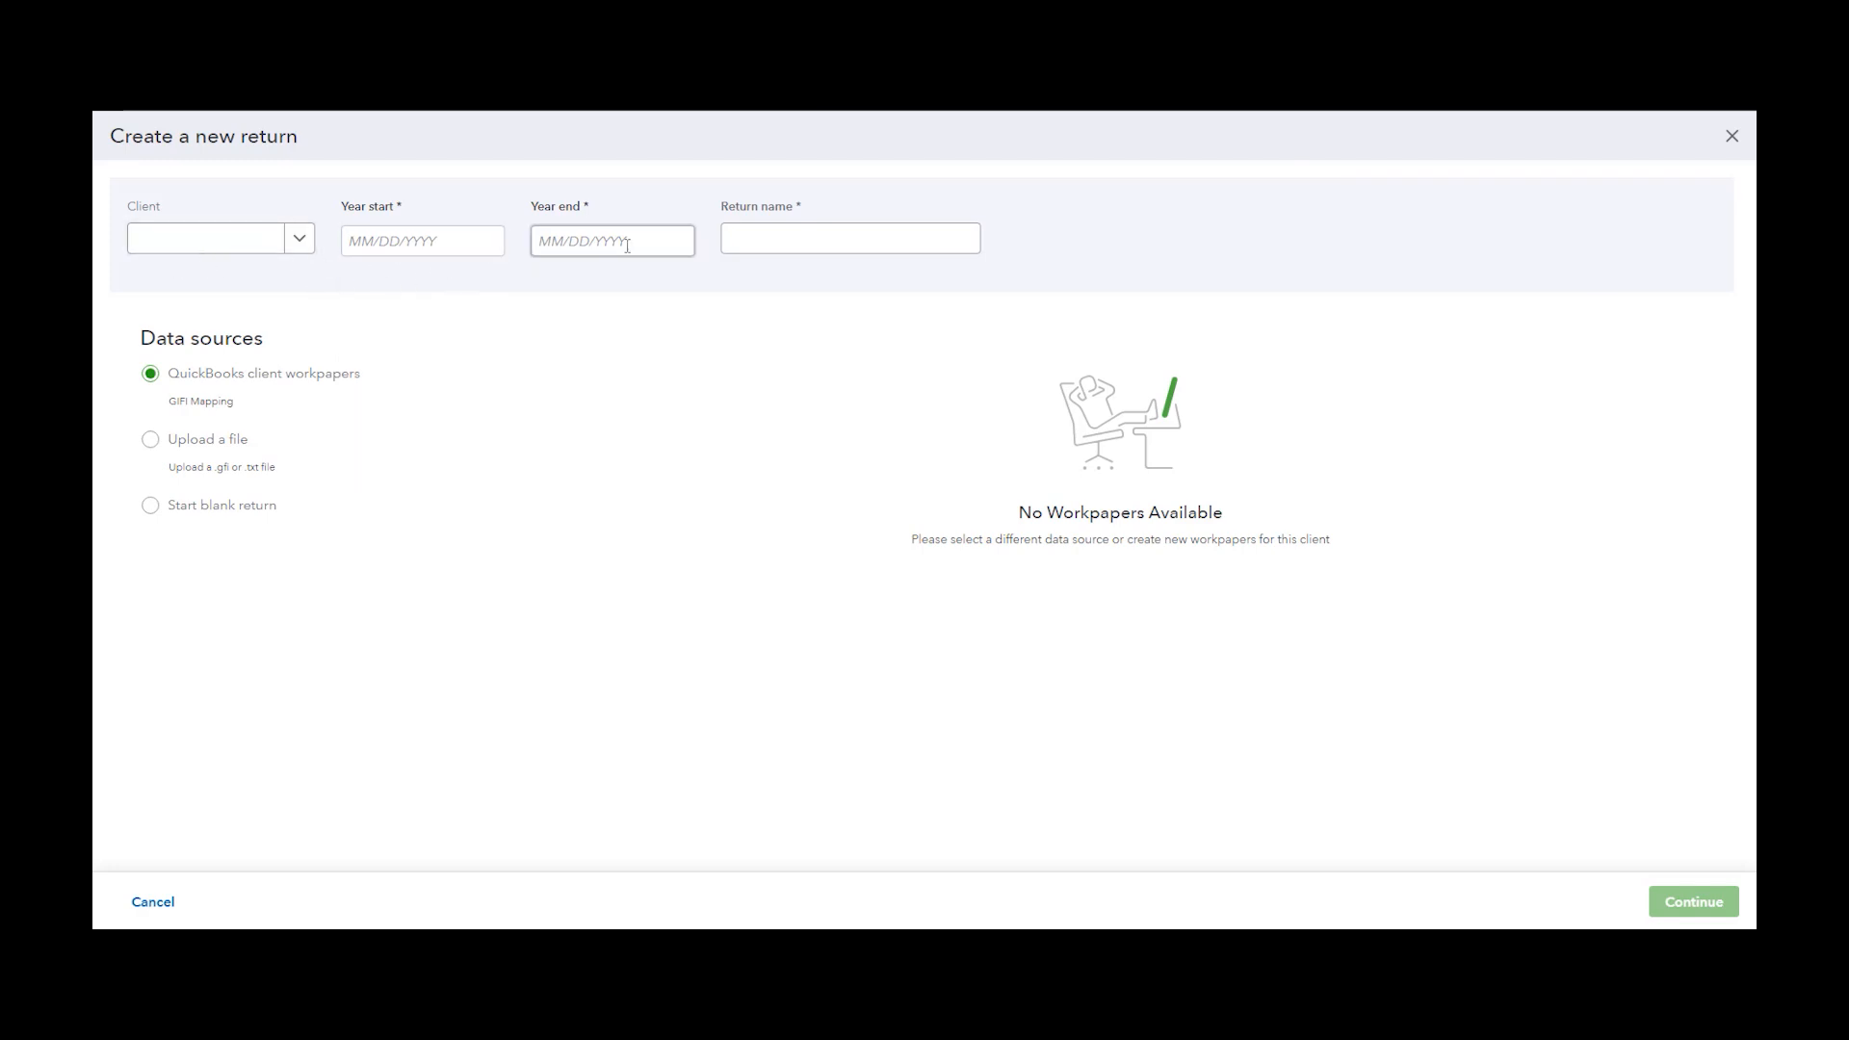
pyautogui.click(258, 242)
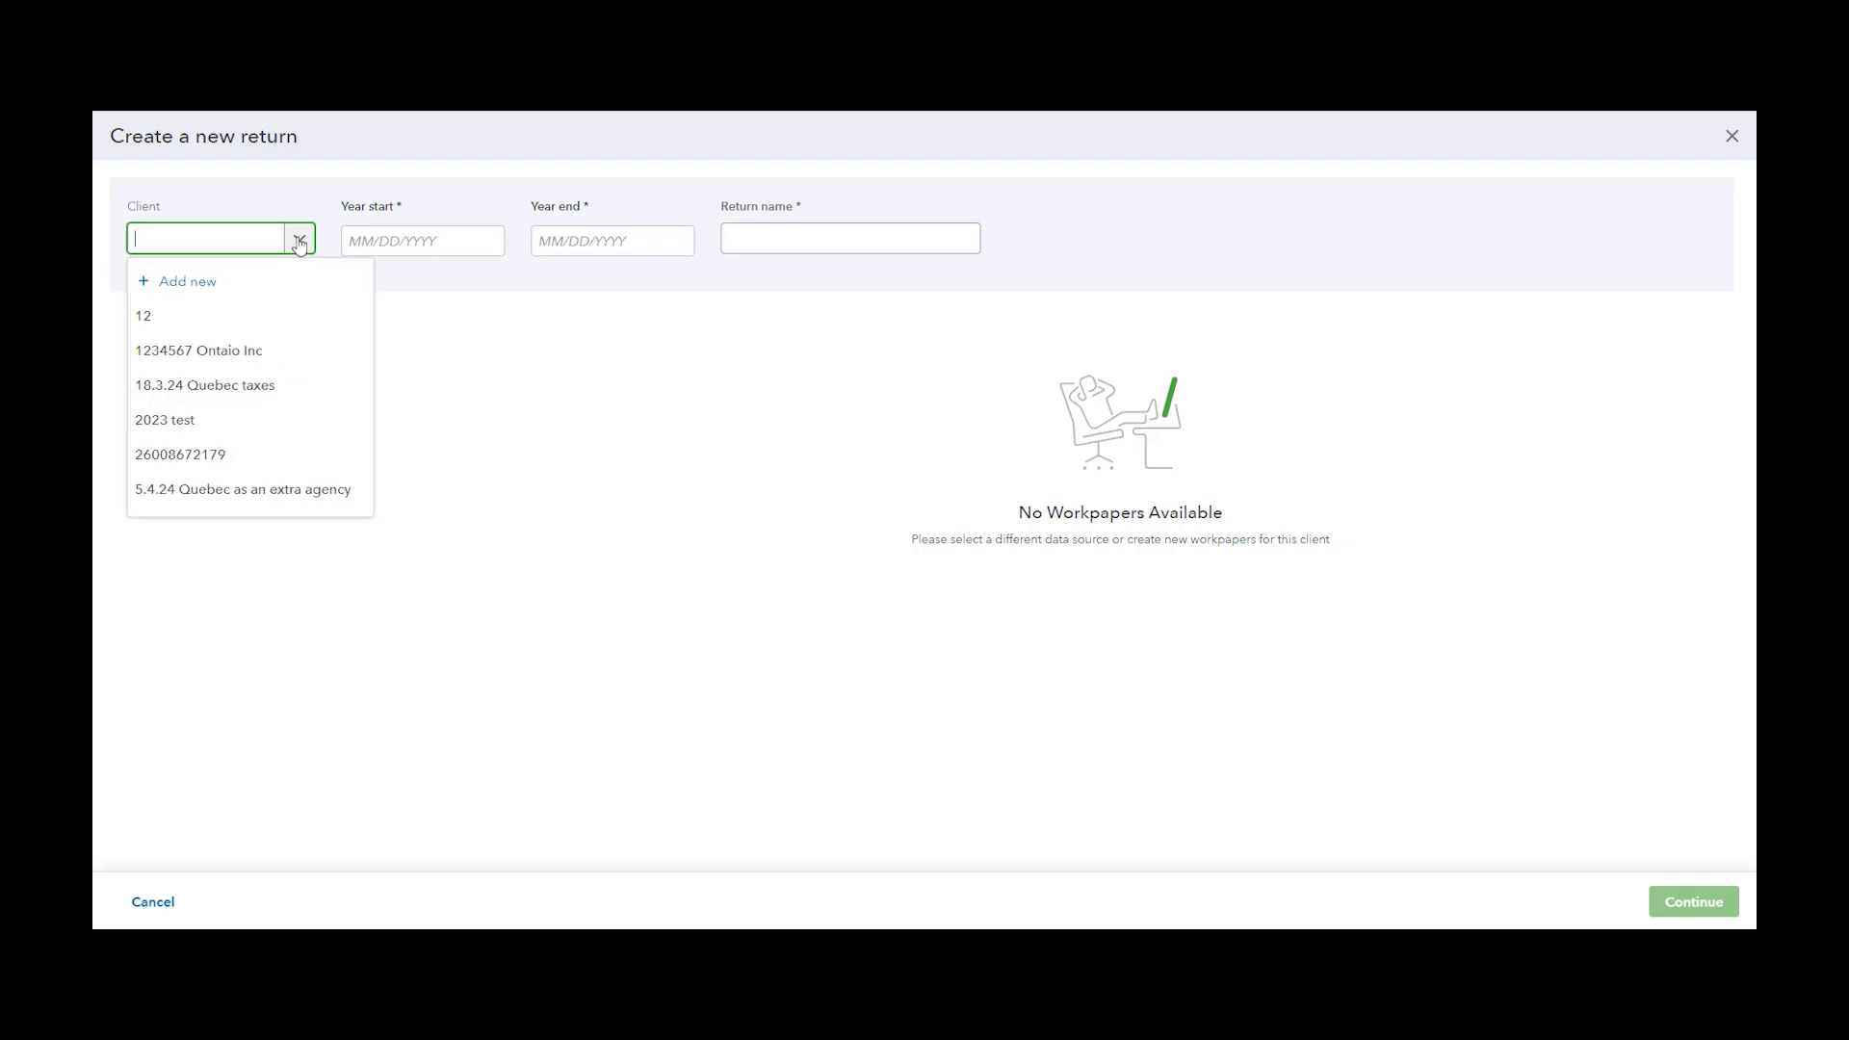
pyautogui.click(169, 316)
# Set the T2 year start to 01/01/2023 and name the return 12 Corporate
pyautogui.click(438, 232)
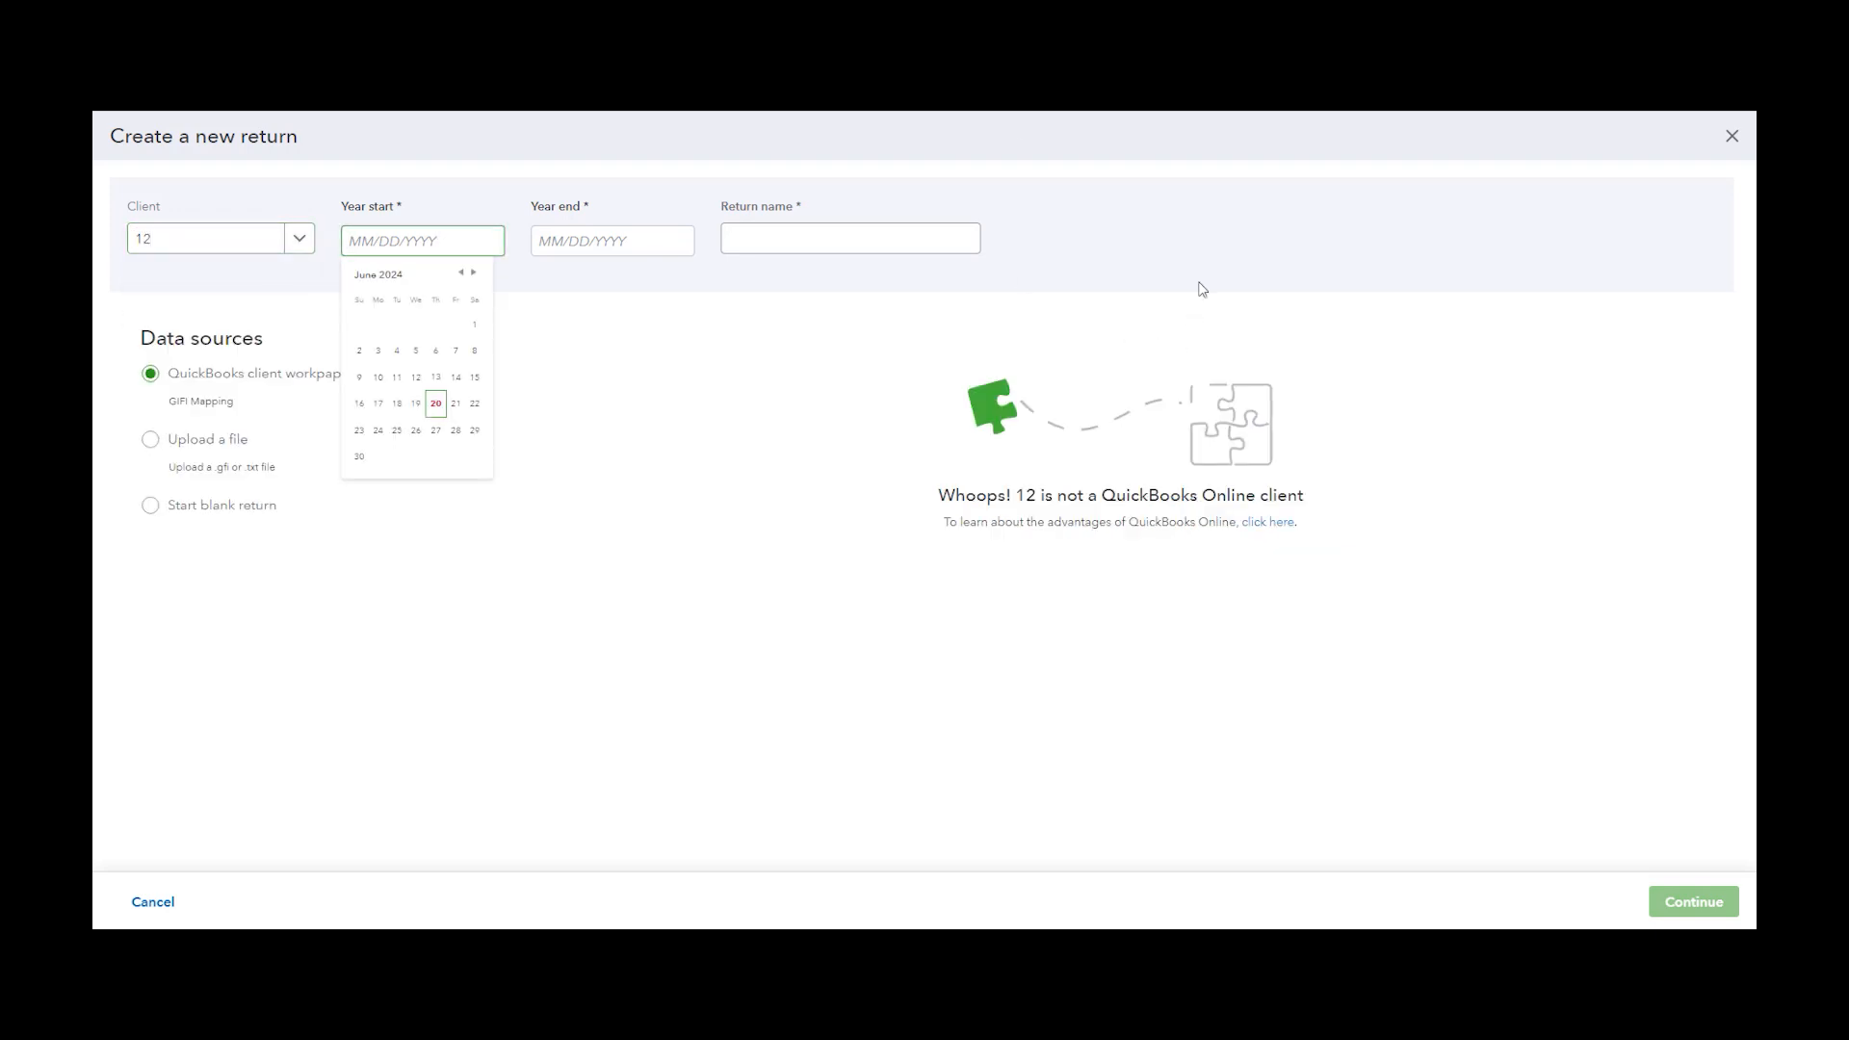
pyautogui.write('01/01/2023')
pyautogui.press('Tab')
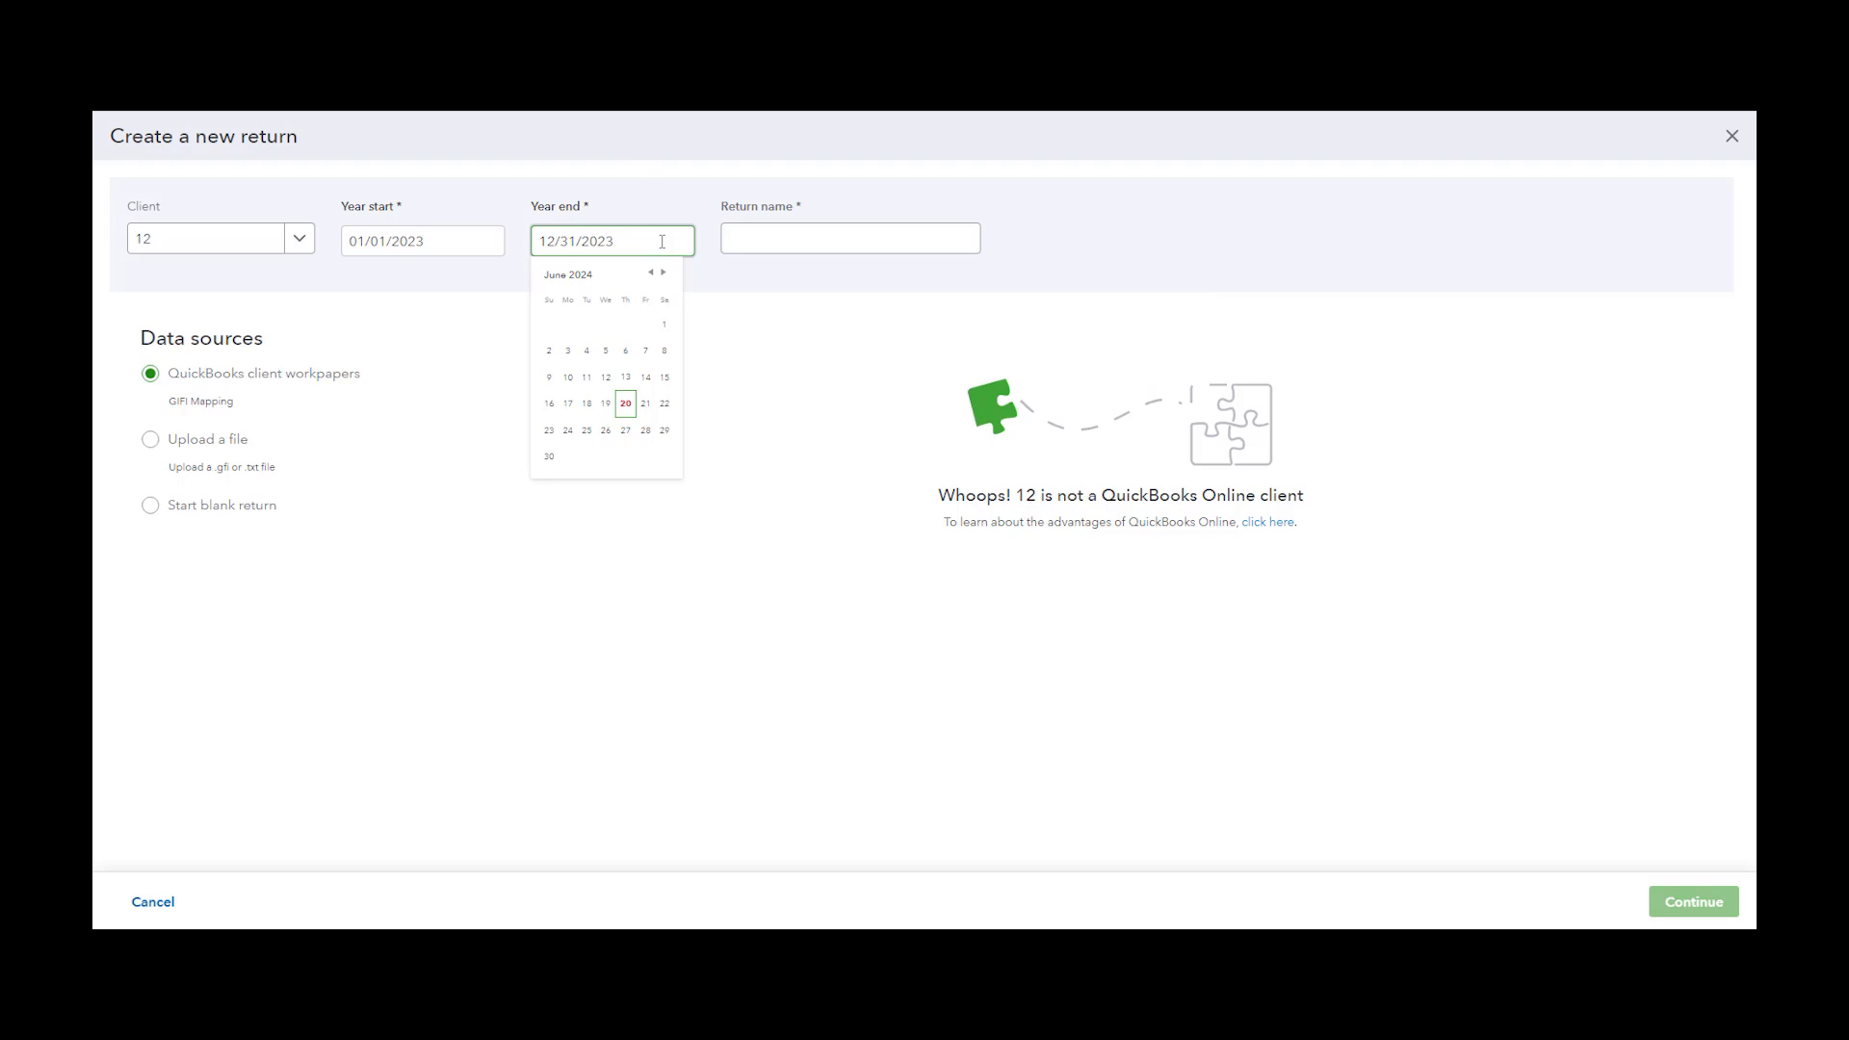
pyautogui.click(949, 227)
pyautogui.write('12 Corporate')
pyautogui.click(769, 324)
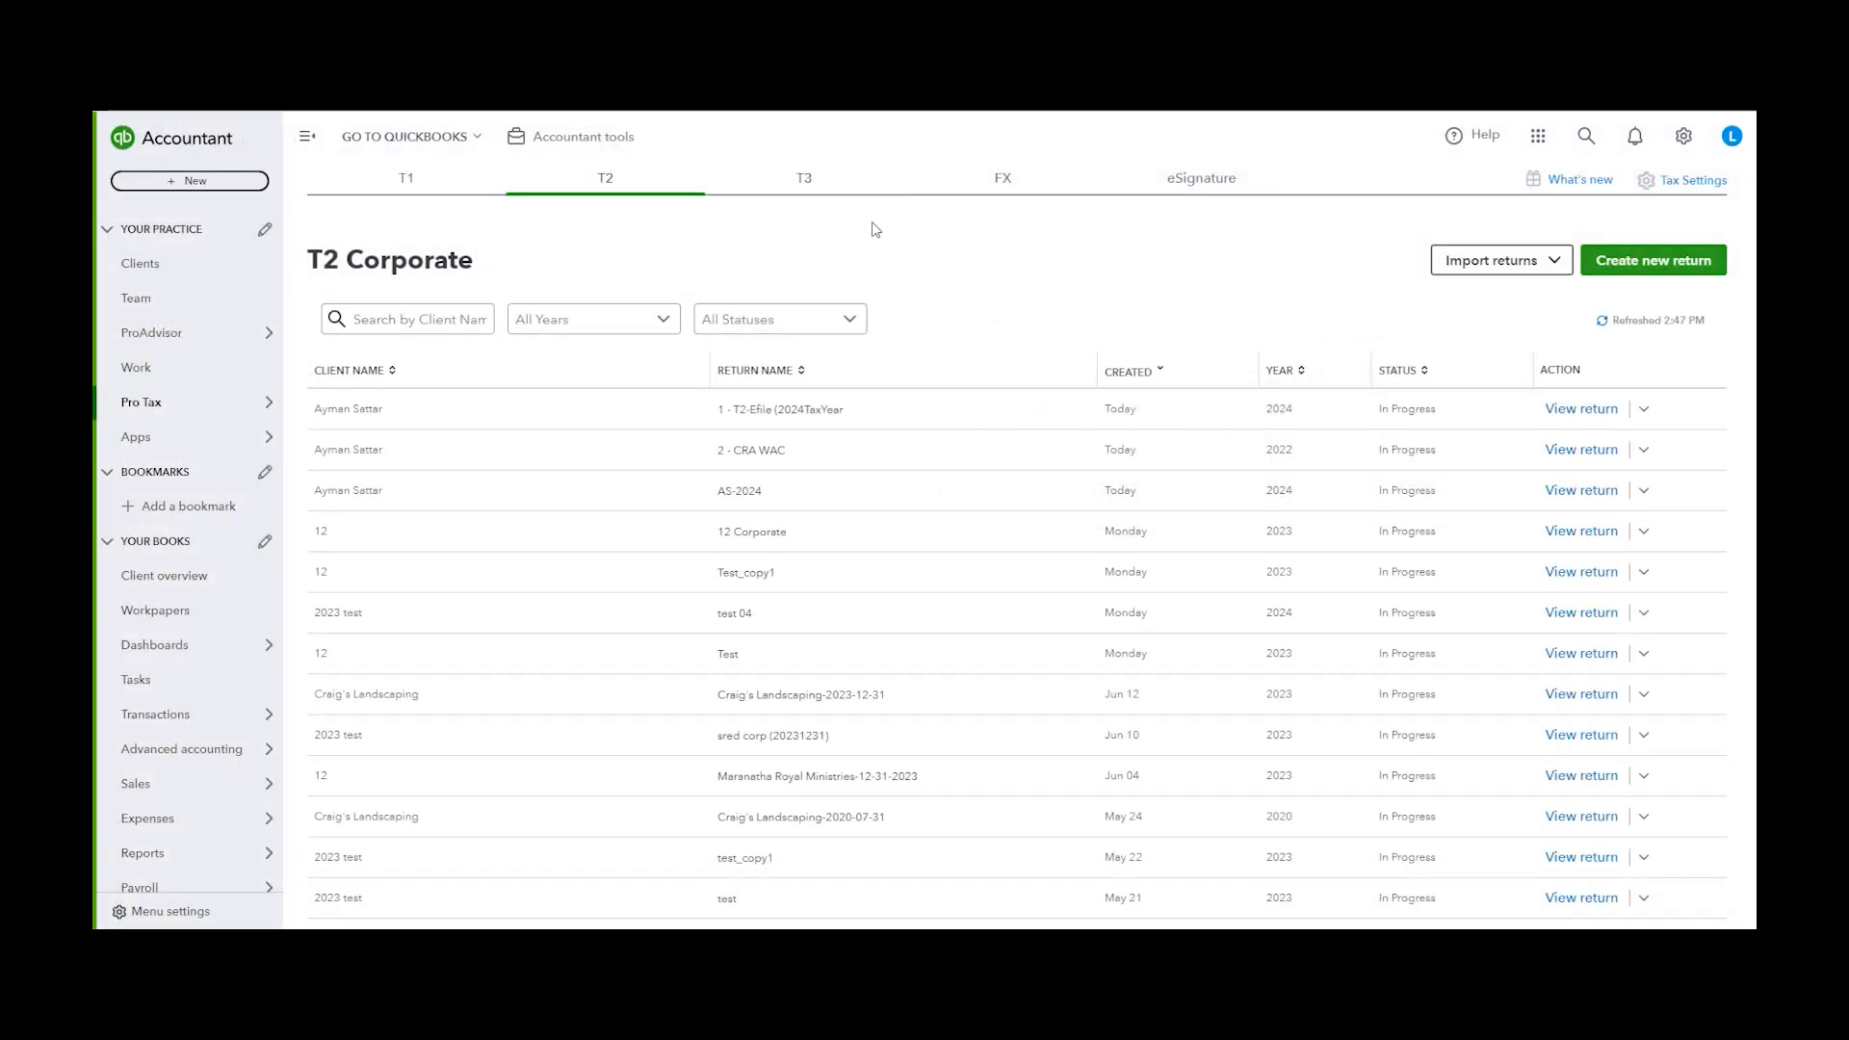
# Start a new T3 Trust return for client 12
pyautogui.click(823, 176)
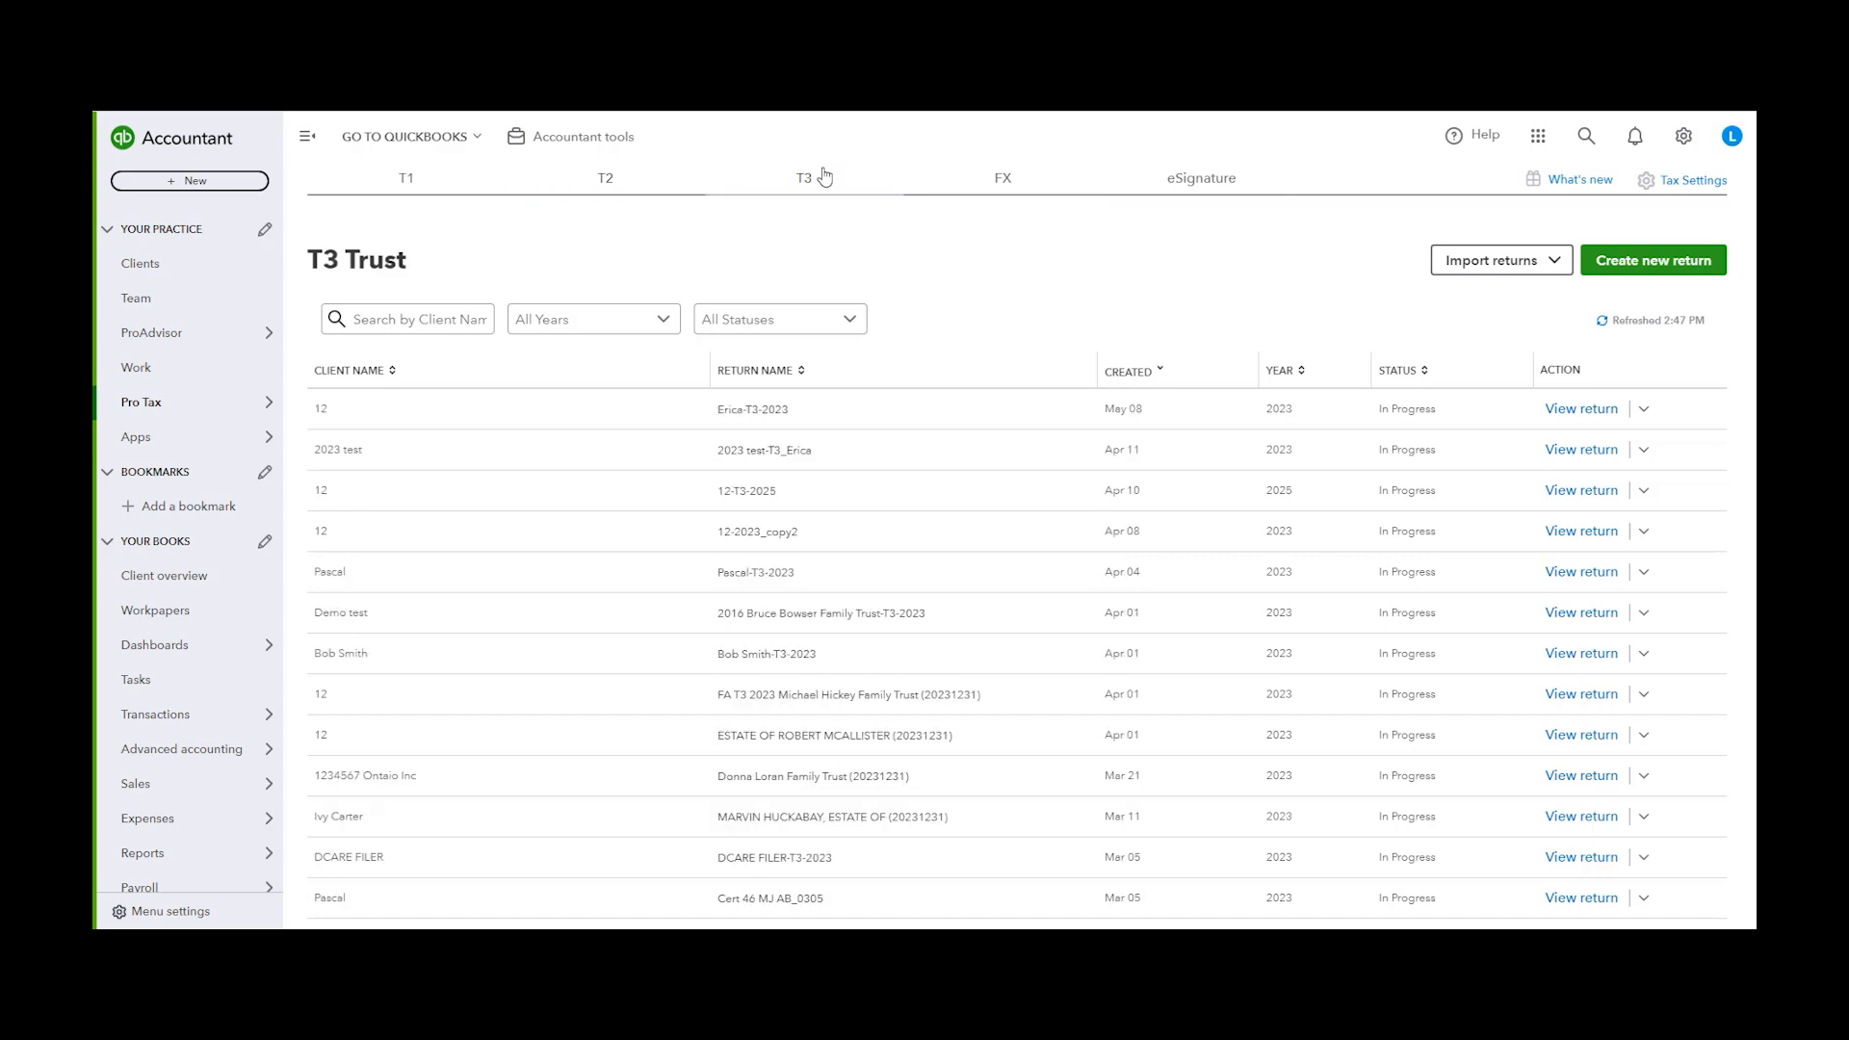
pyautogui.click(1627, 270)
pyautogui.click(1028, 453)
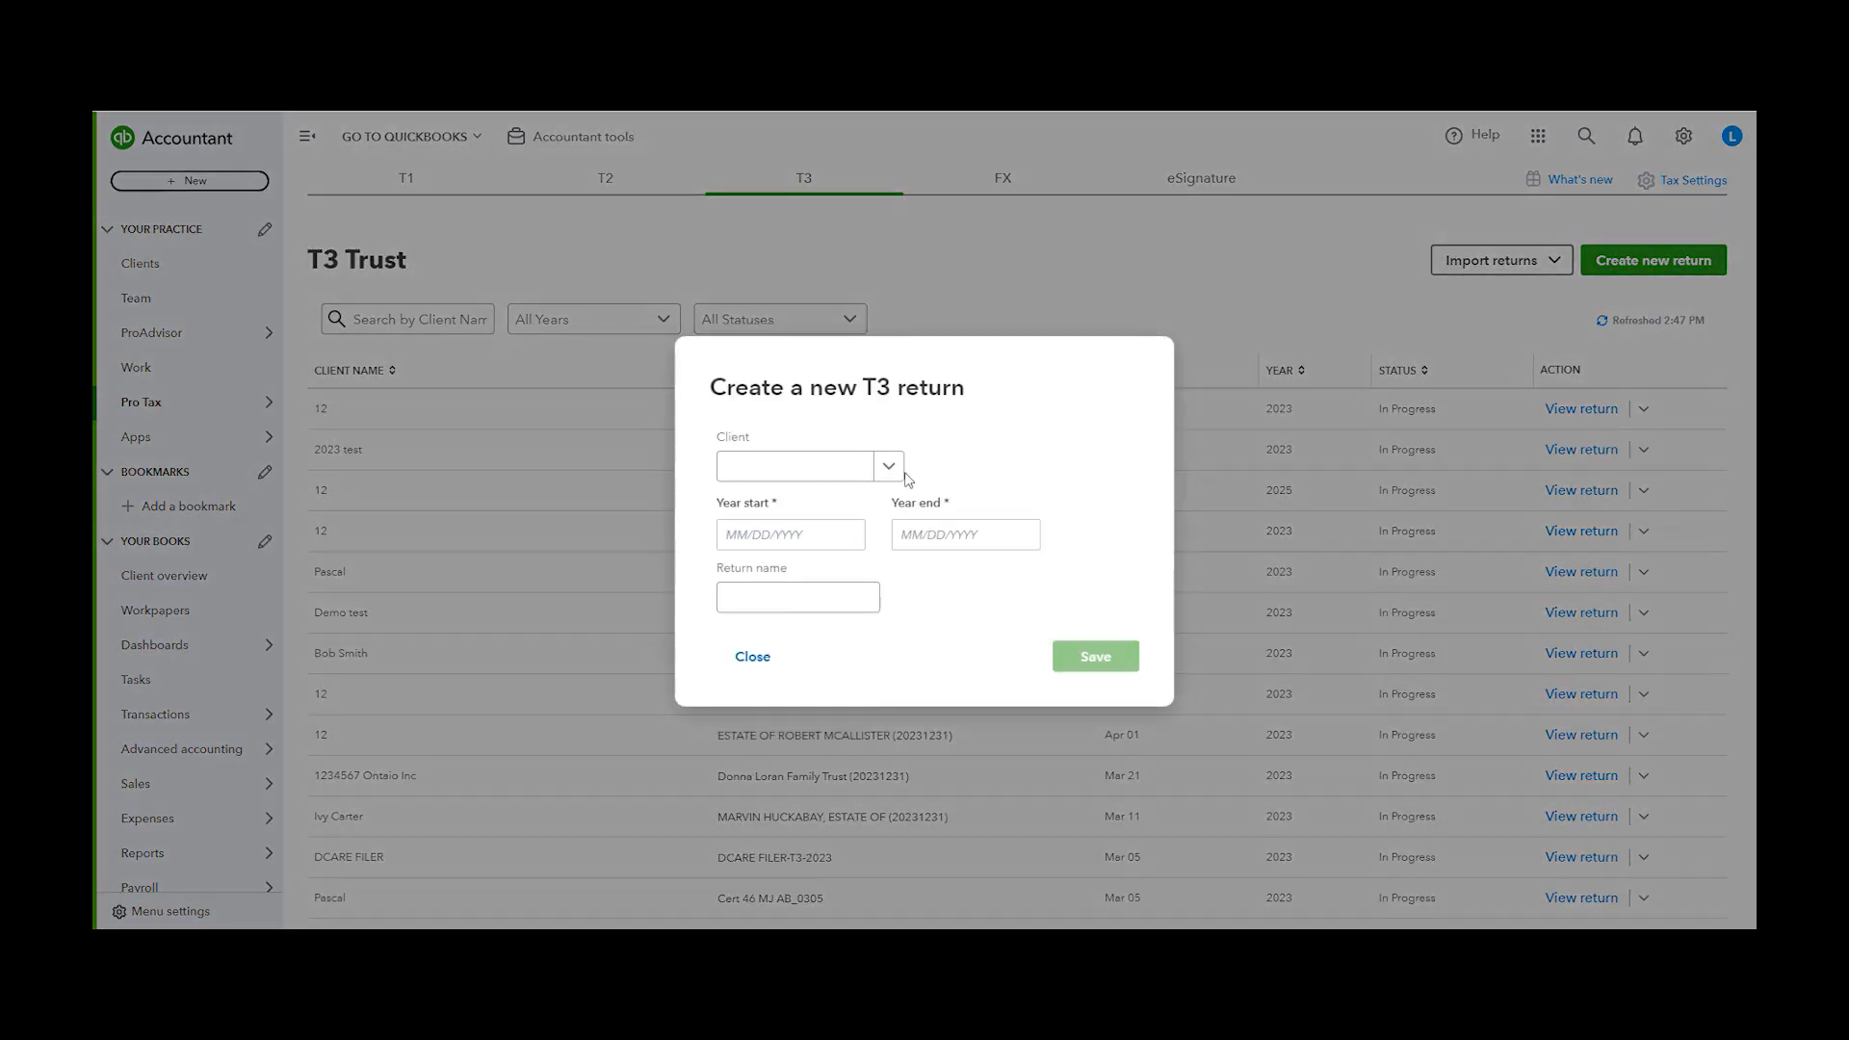
pyautogui.click(888, 466)
pyautogui.click(761, 537)
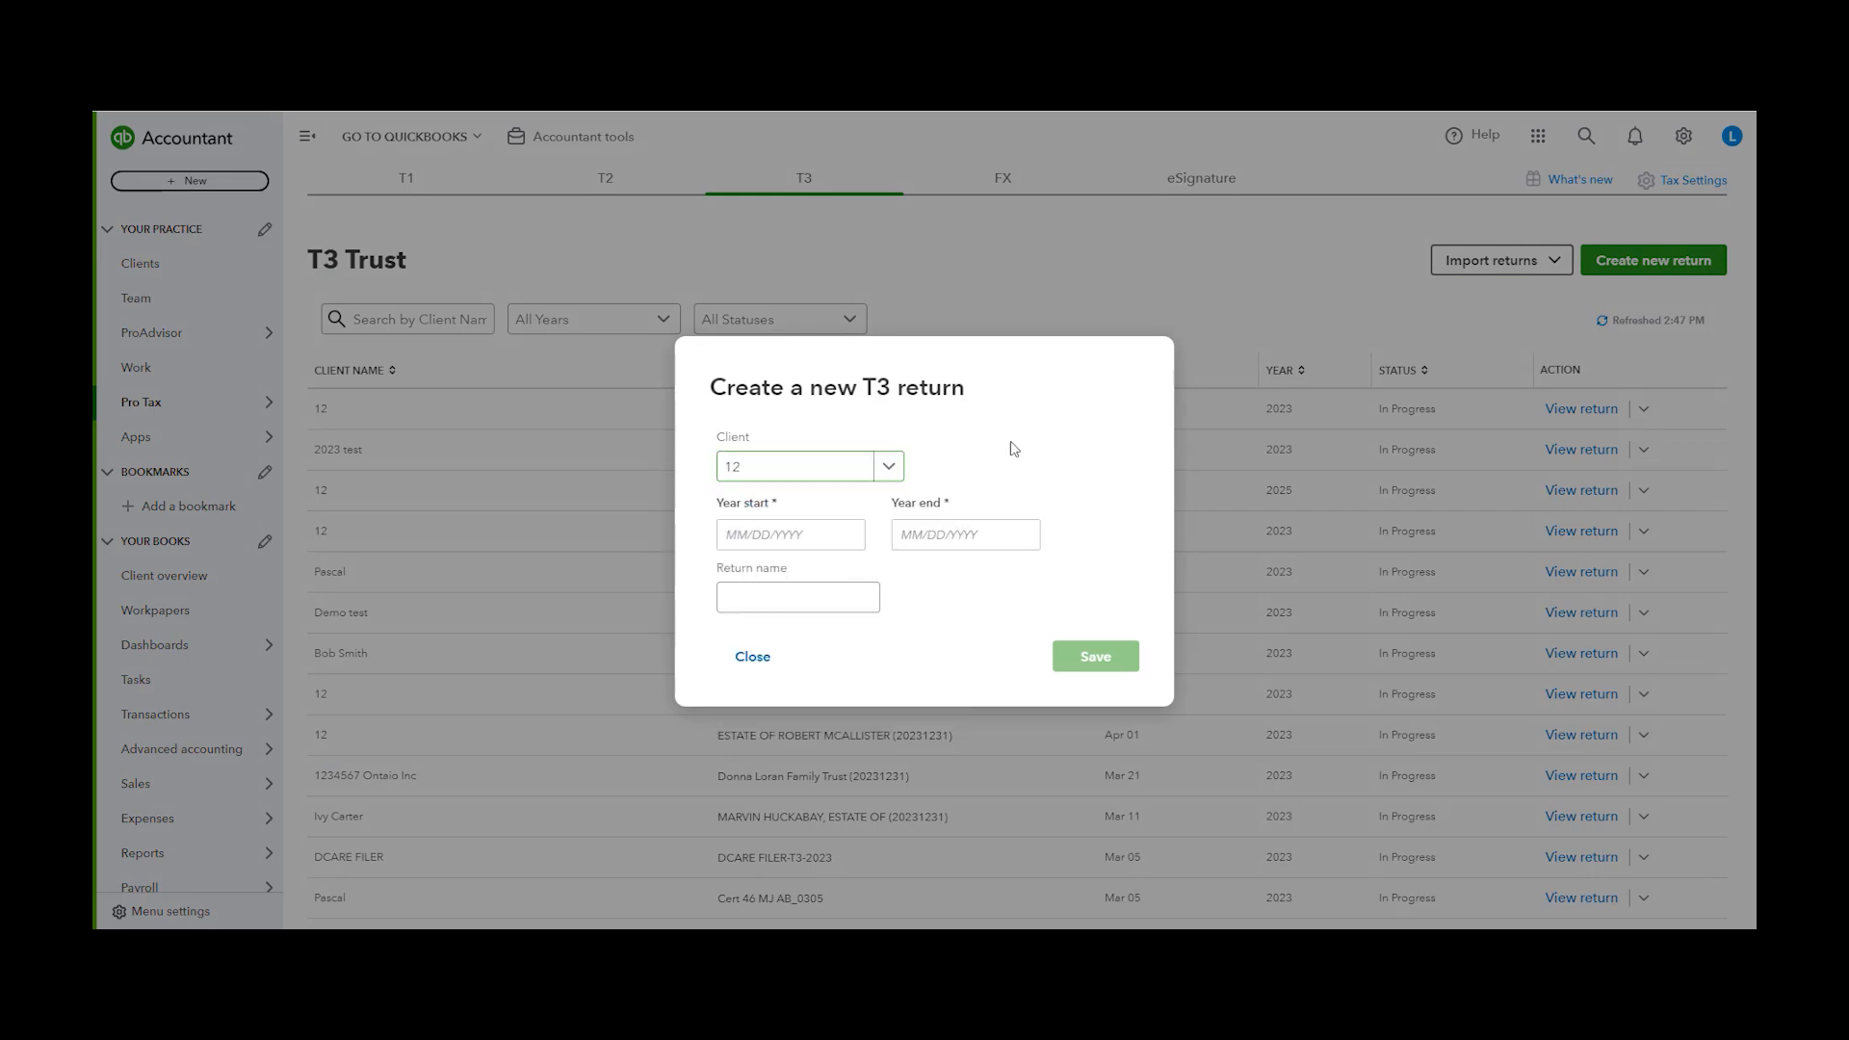
# Set the T3 year start and a year end of 2024/06/21, then save the return
pyautogui.click(832, 535)
pyautogui.click(807, 673)
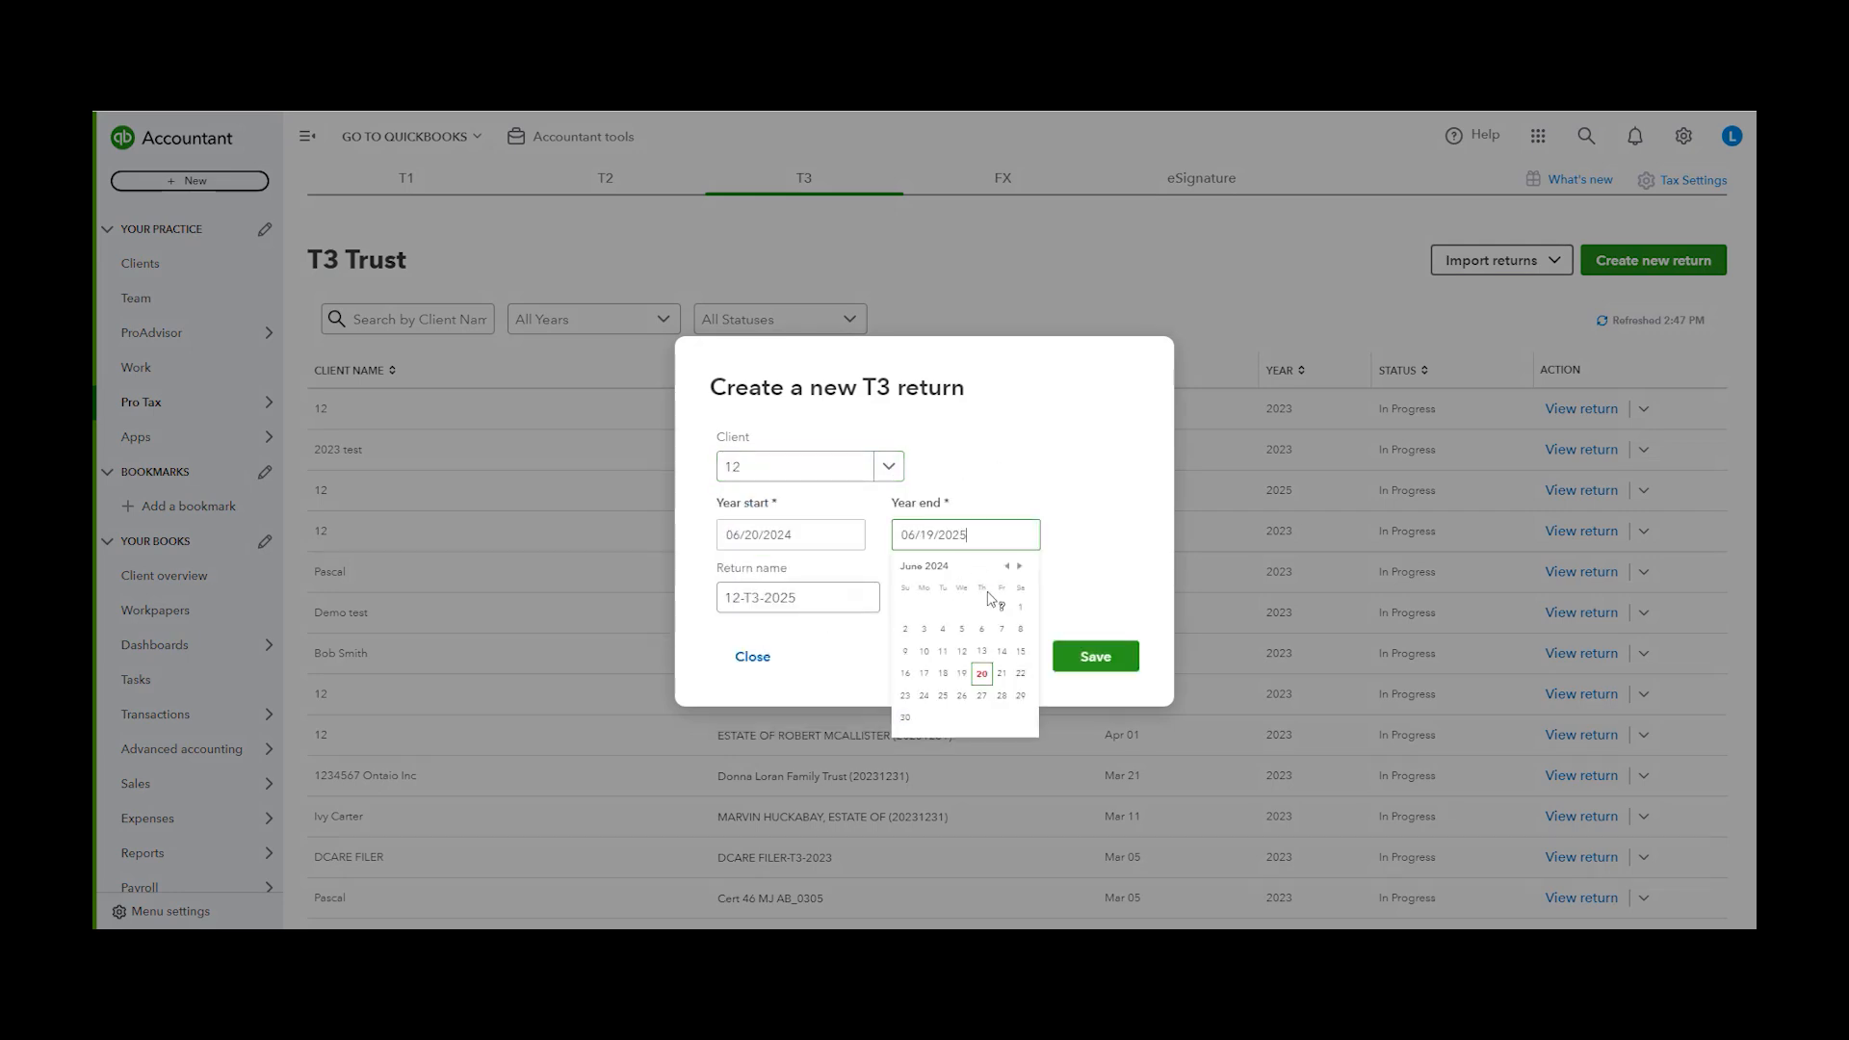
pyautogui.click(966, 639)
pyautogui.click(842, 595)
pyautogui.click(1056, 634)
pyautogui.click(1095, 657)
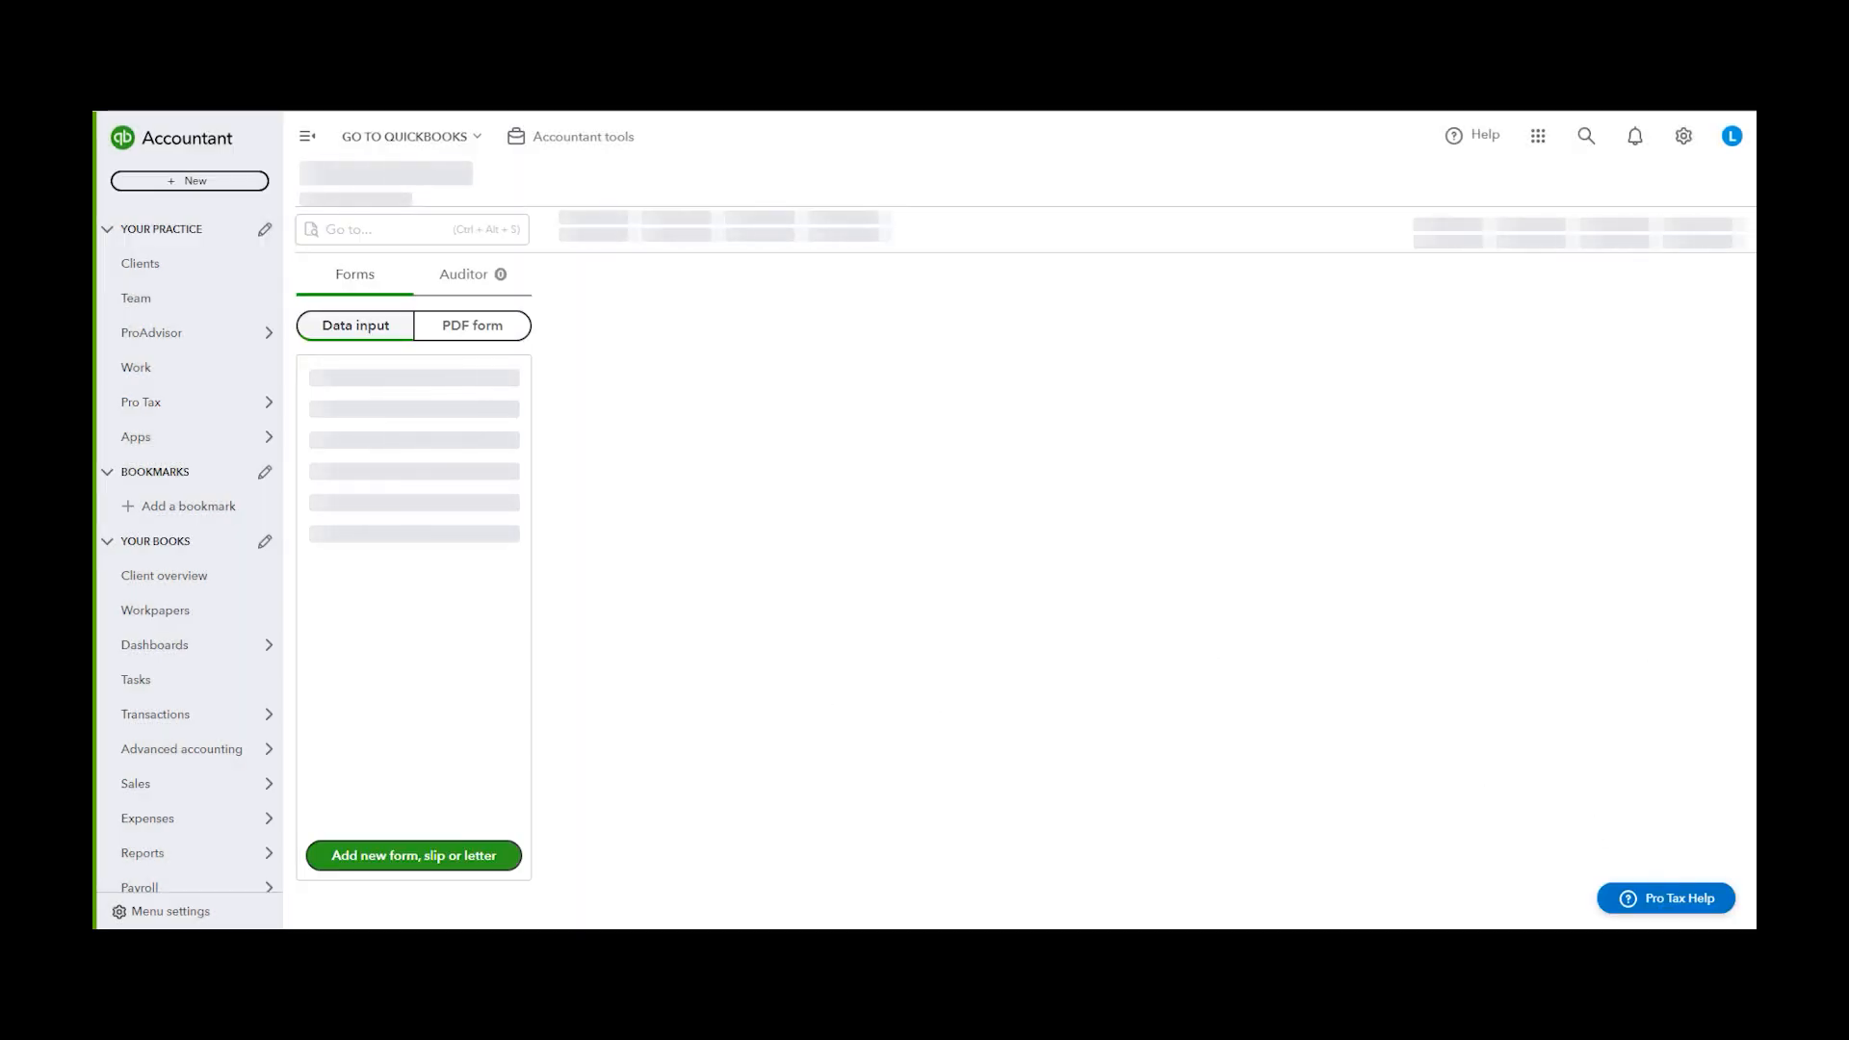
# Start a T3 return from the first 12-2023 T1 Personal return
pyautogui.moveTo(159, 402)
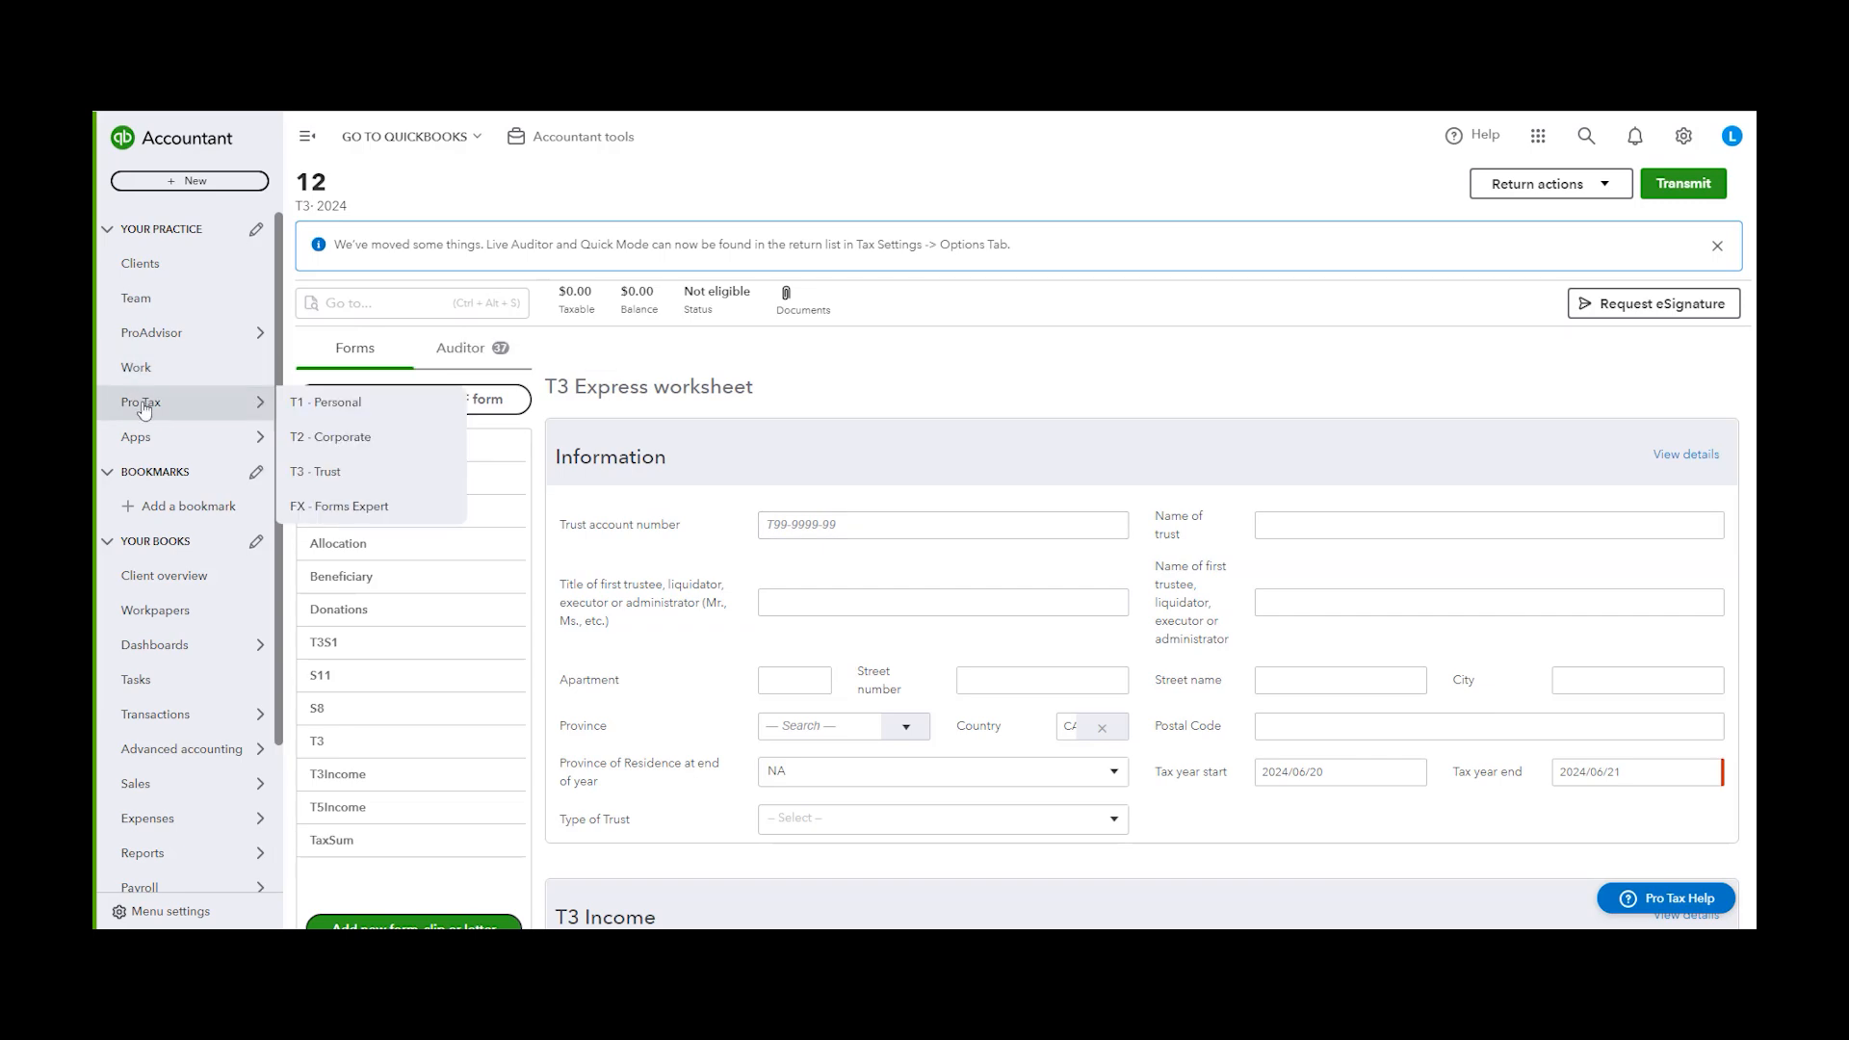
pyautogui.click(381, 405)
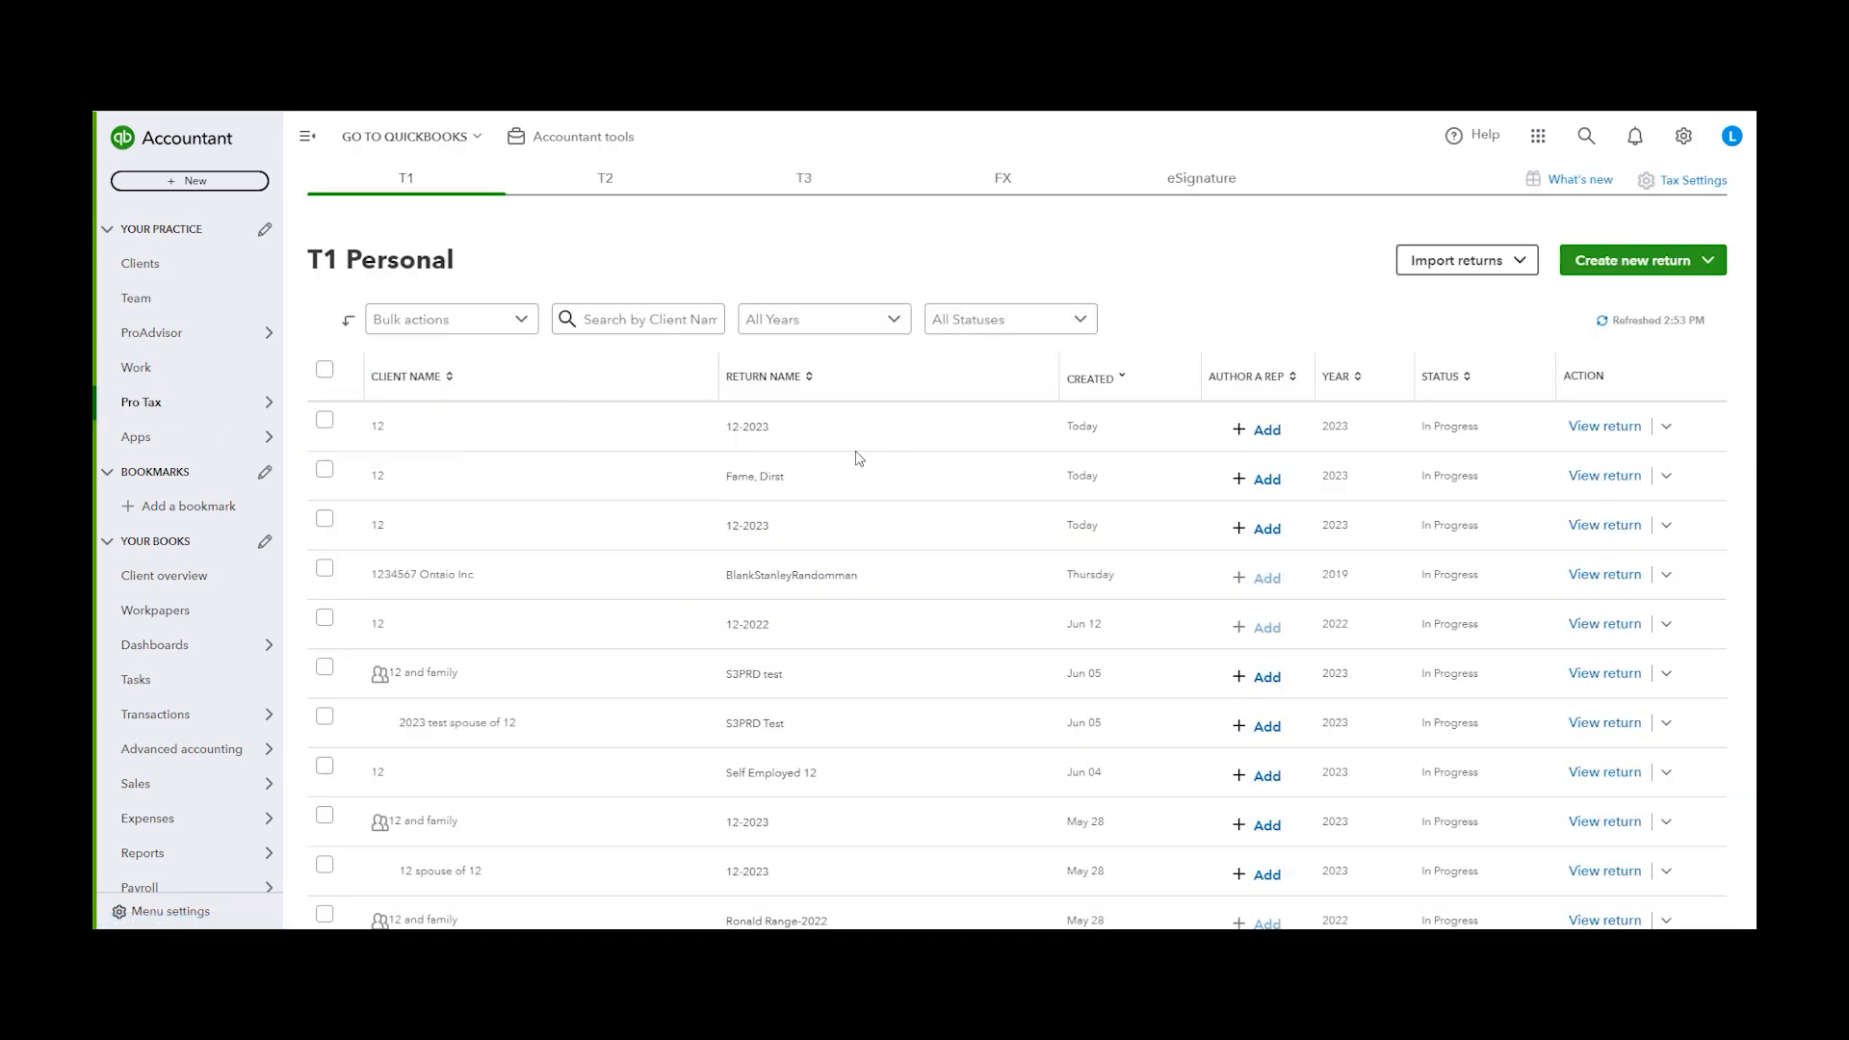
pyautogui.click(1667, 428)
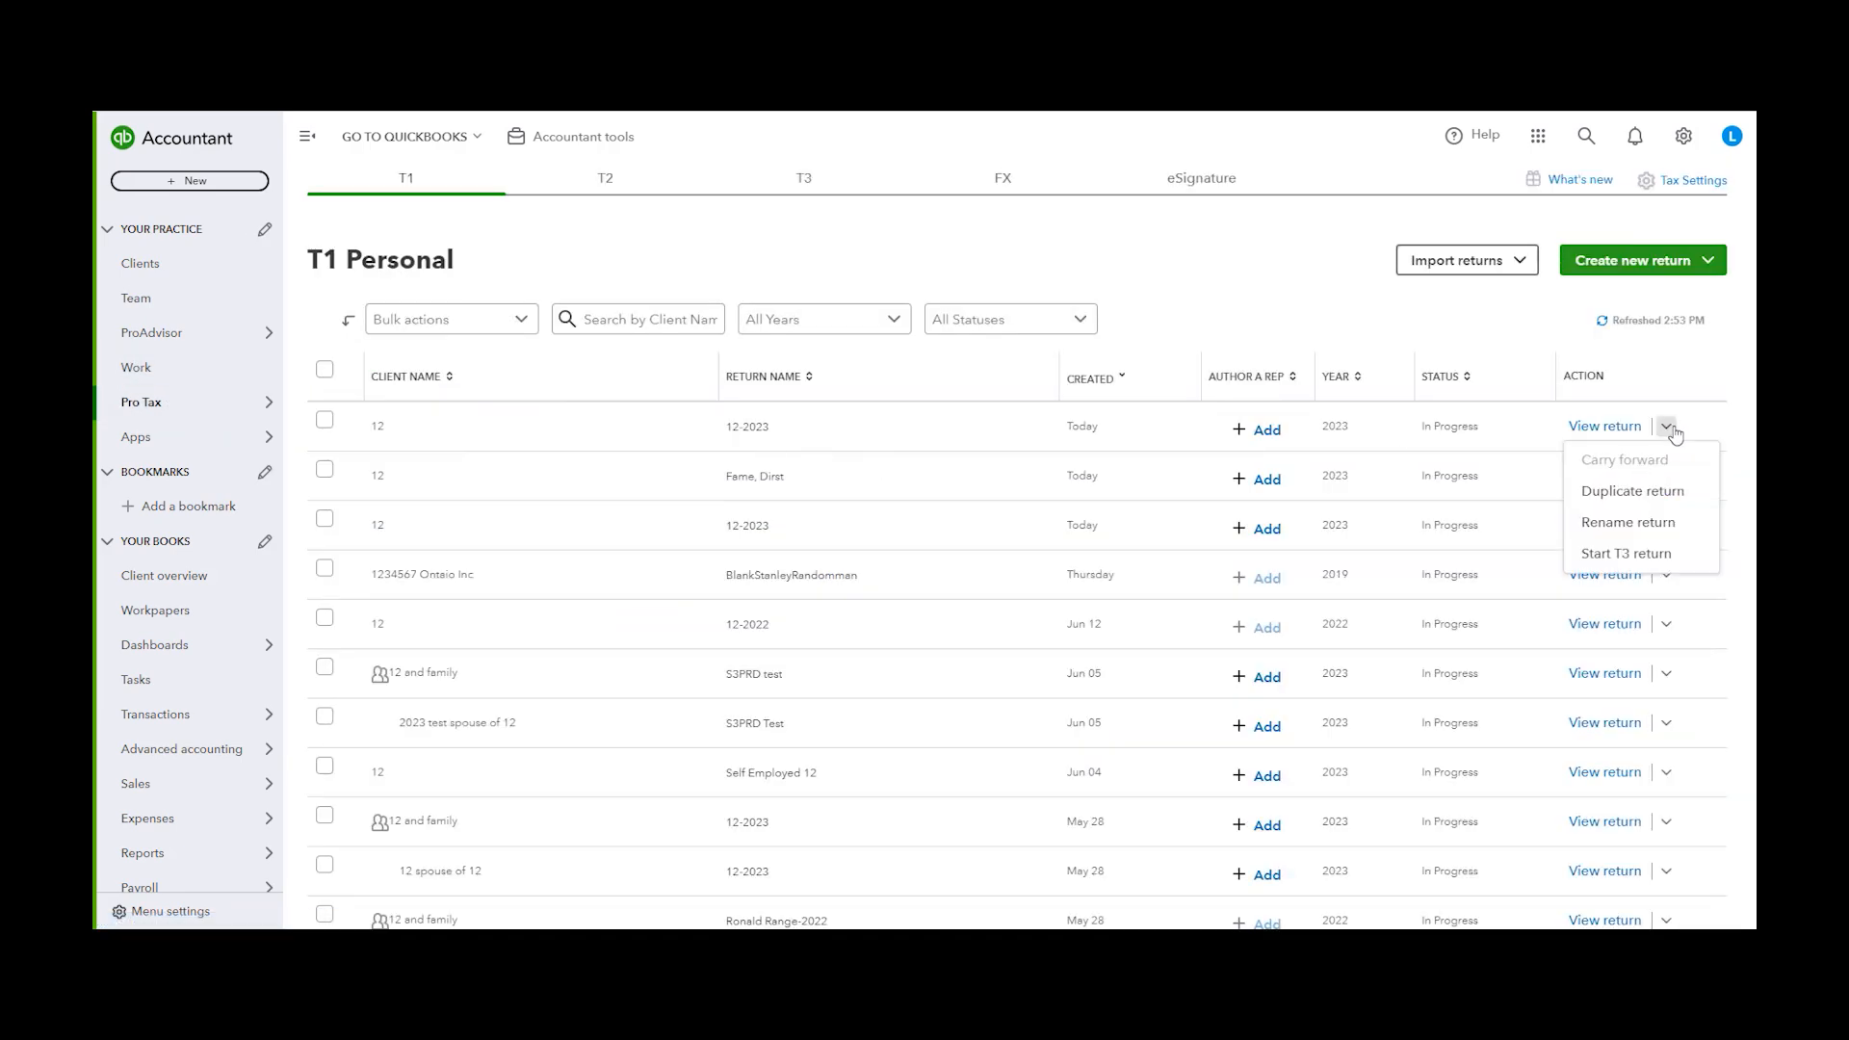
pyautogui.click(1666, 427)
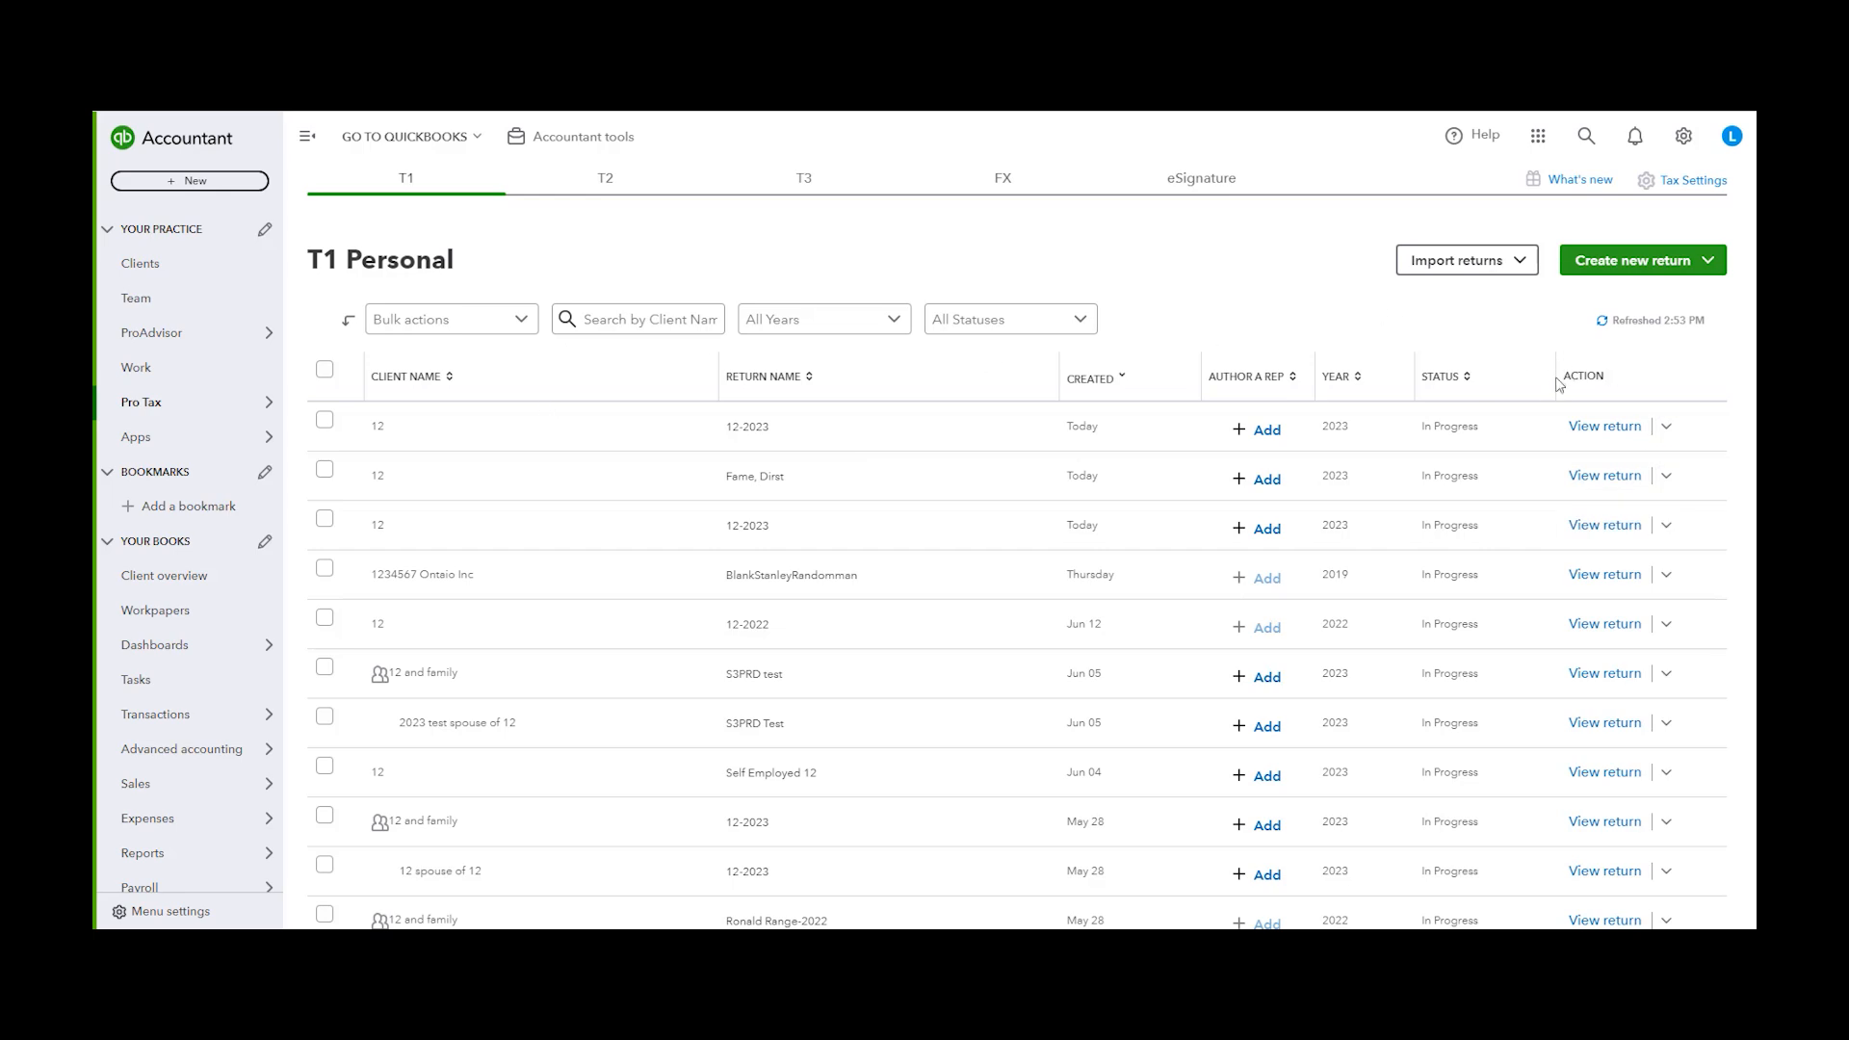
pyautogui.click(1667, 429)
pyautogui.click(1658, 556)
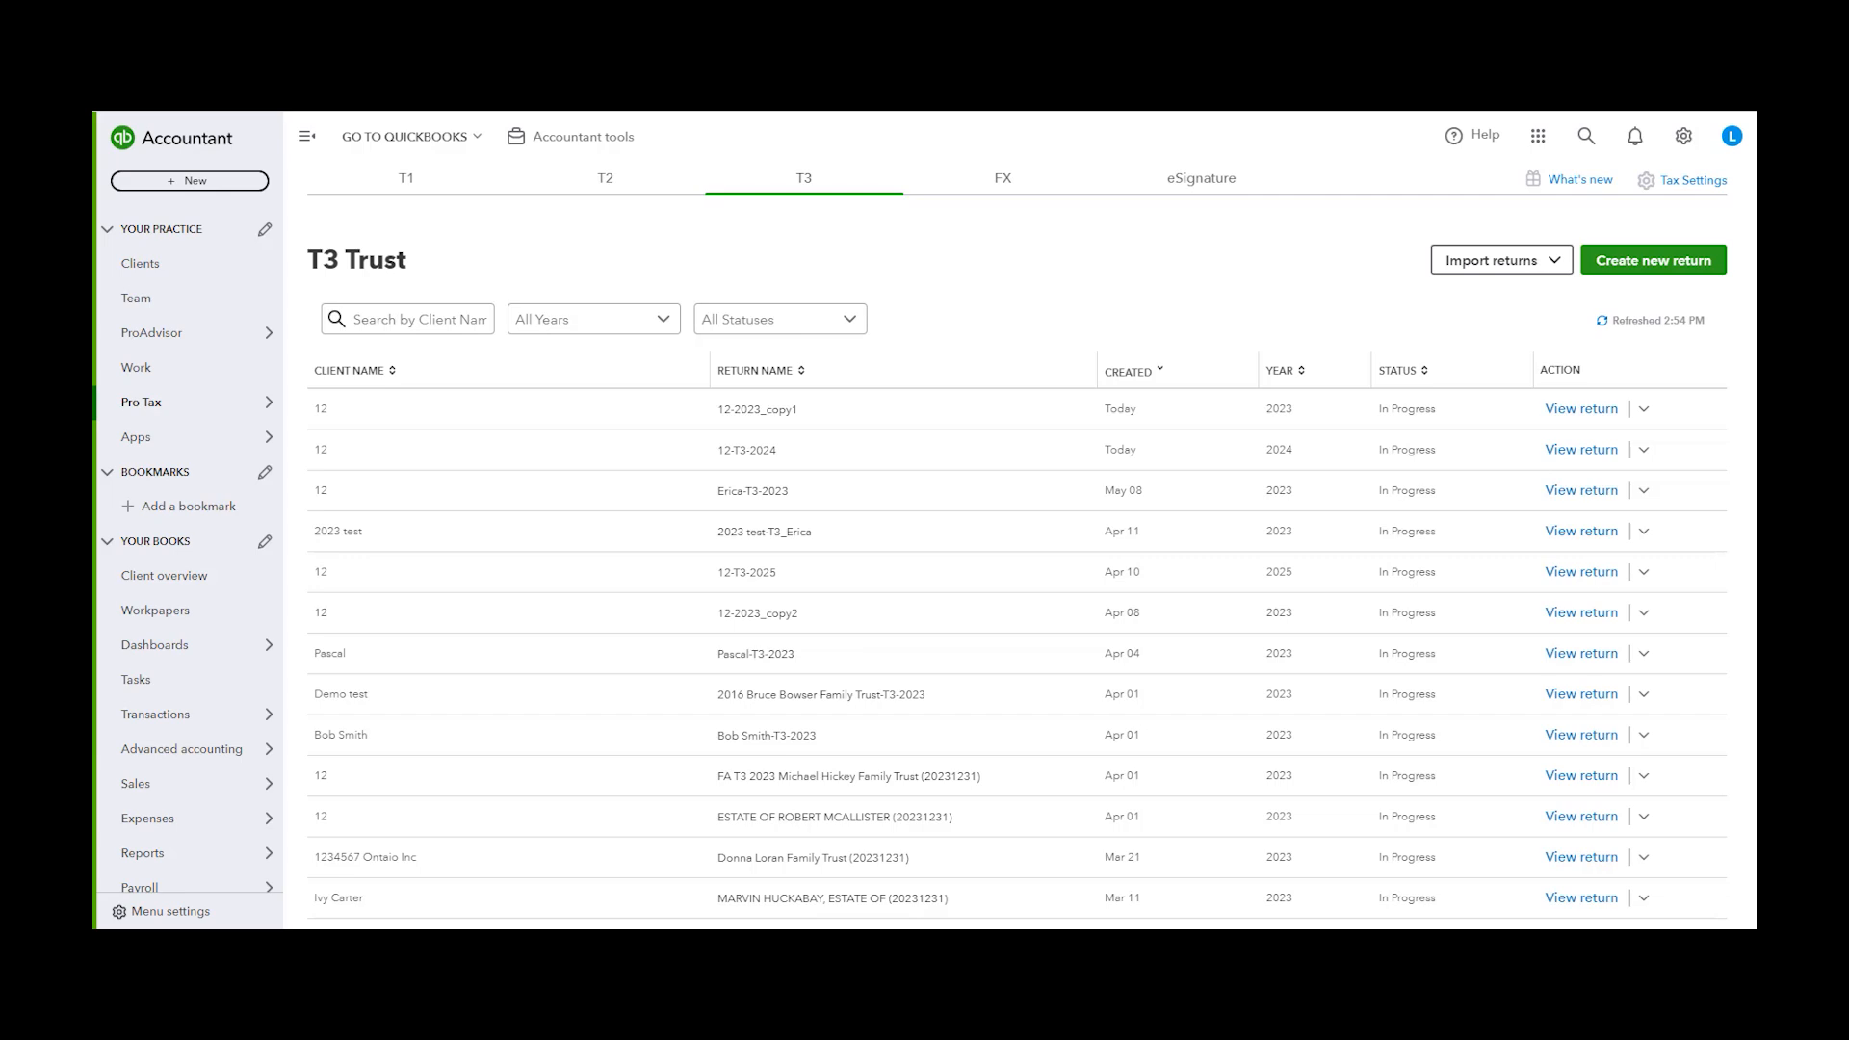
# In Forms Expert, start creating a new form and select the T4Slip form type
pyautogui.click(1018, 193)
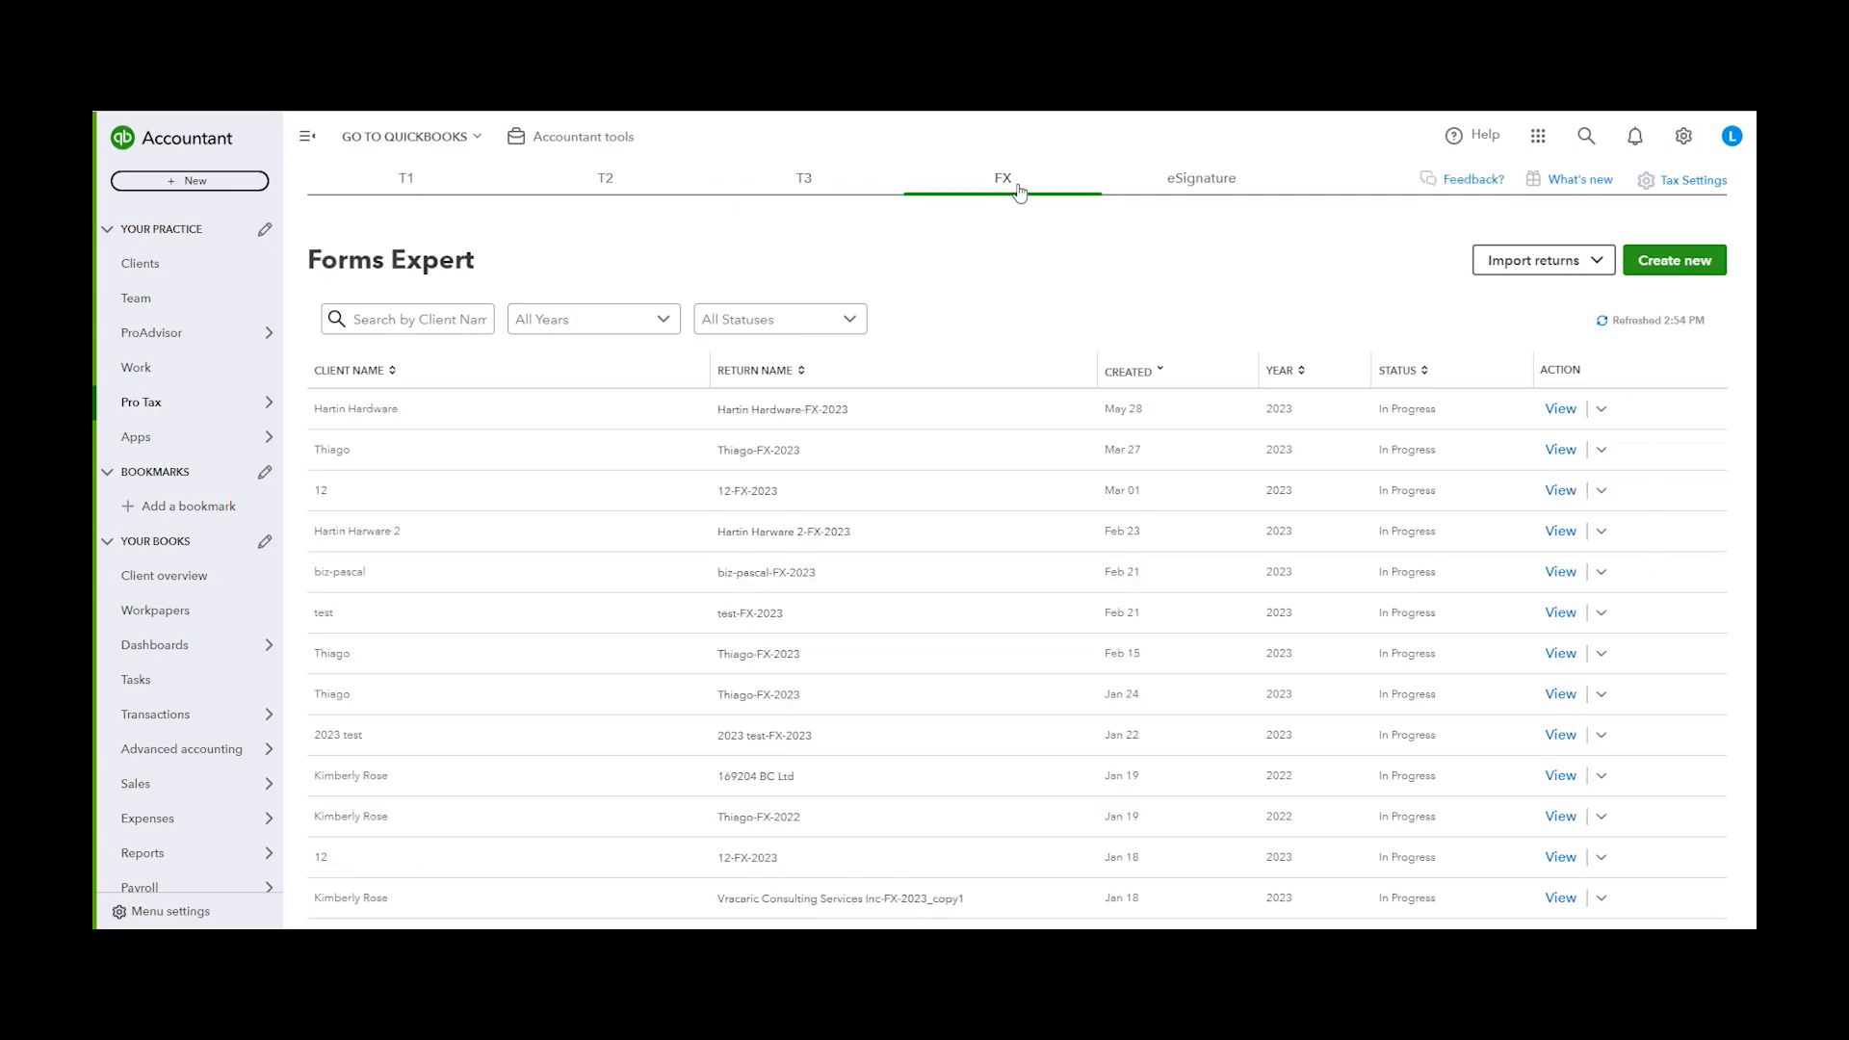
pyautogui.click(1697, 277)
pyautogui.click(970, 443)
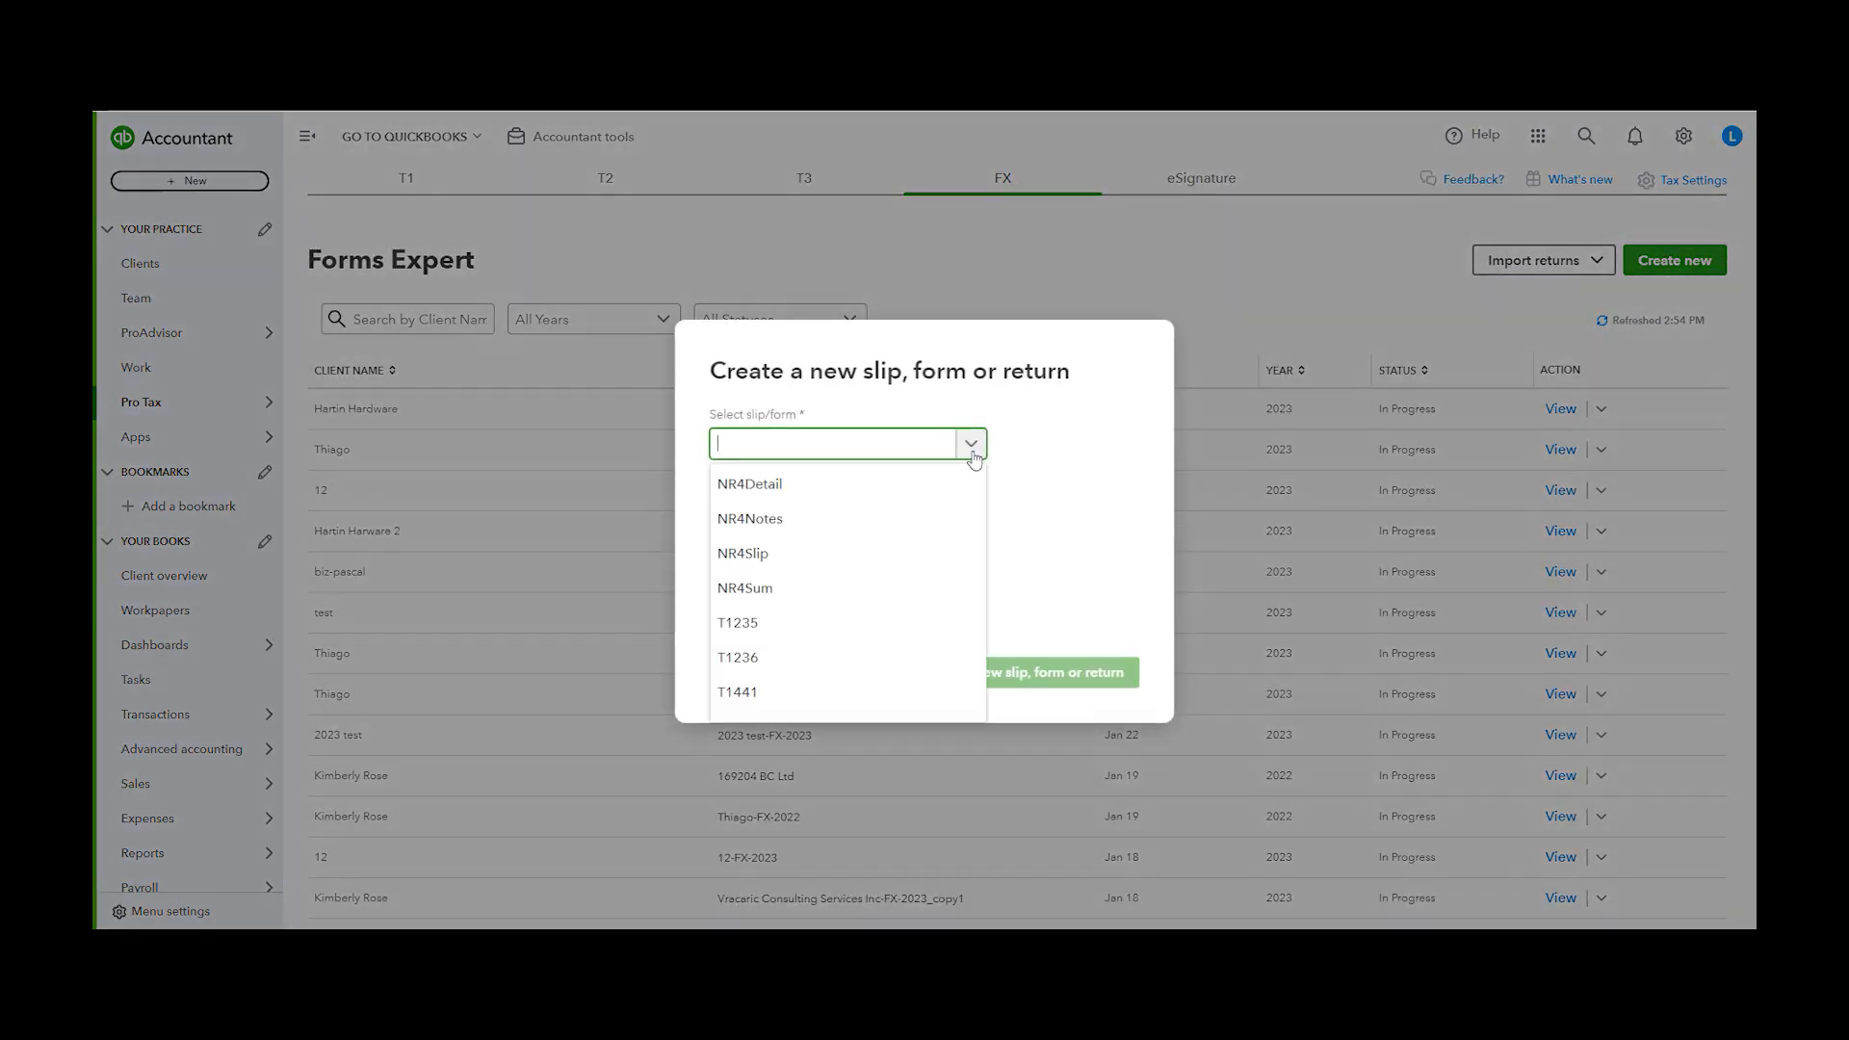
pyautogui.scroll(-6, 953, 520)
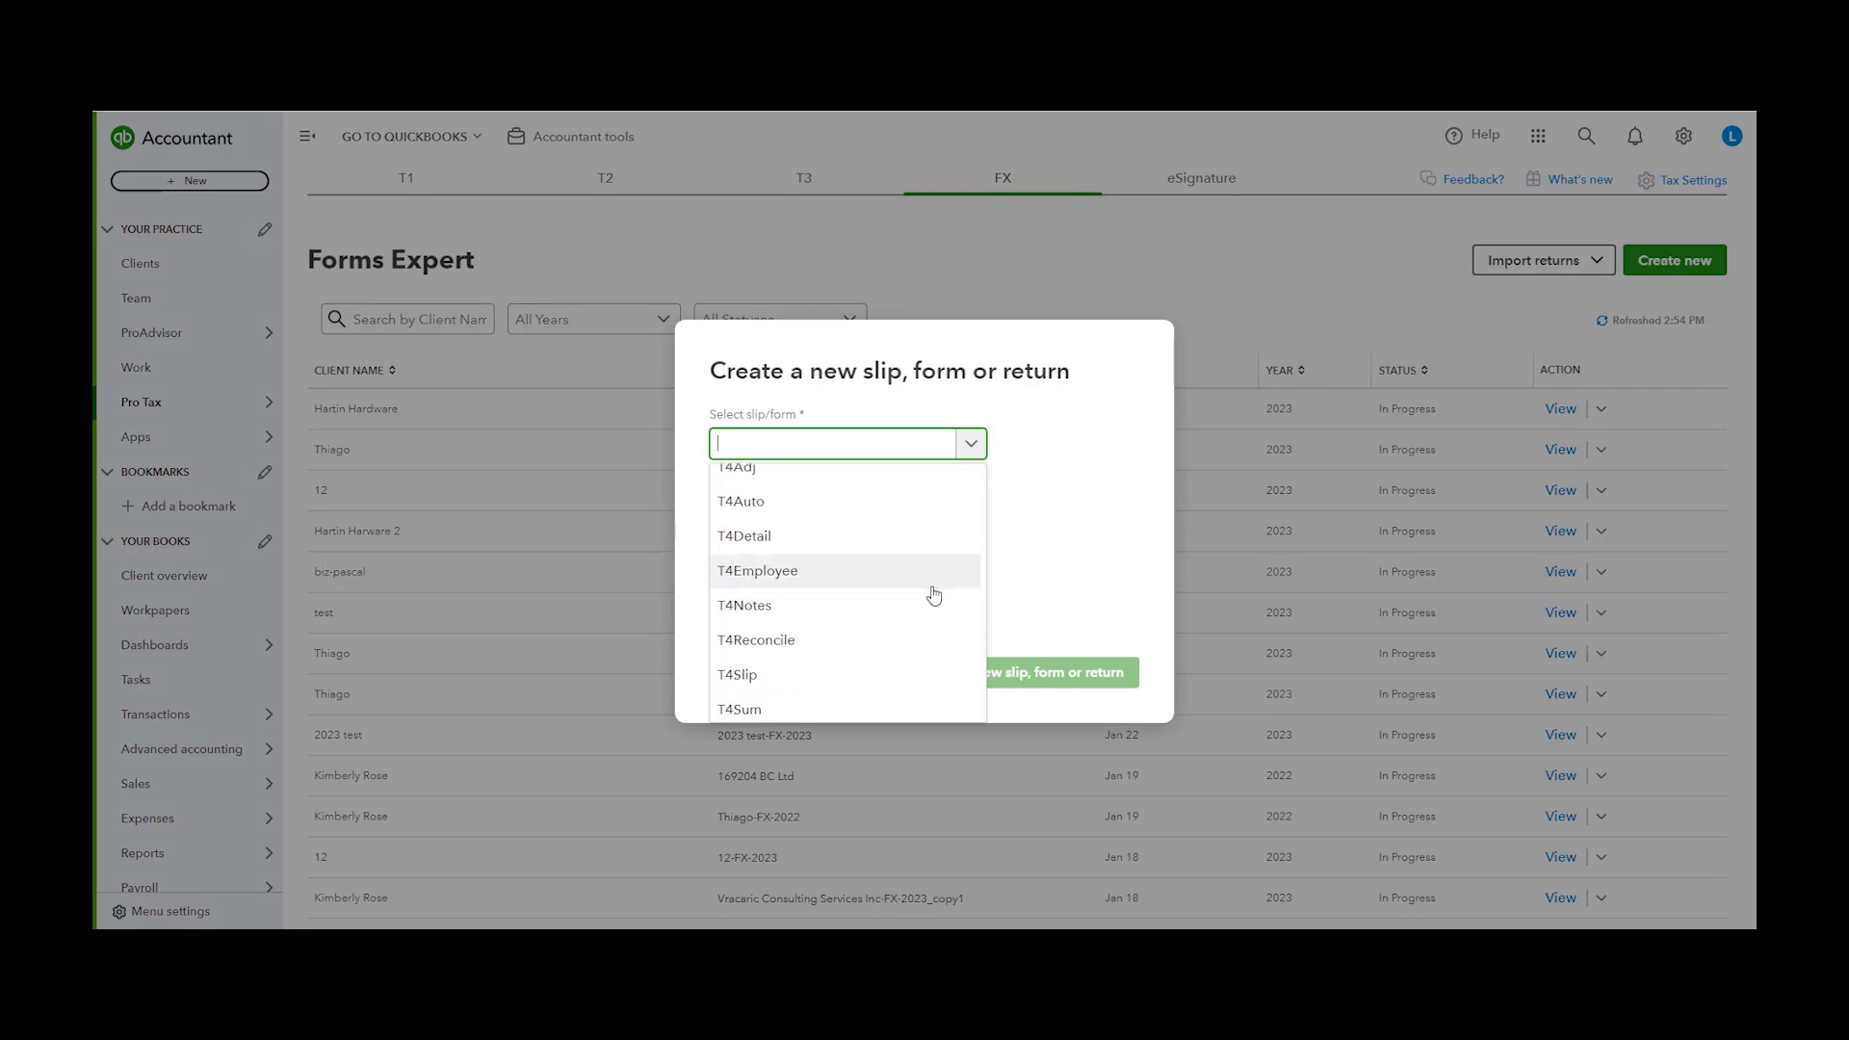
pyautogui.scroll(5, 926, 604)
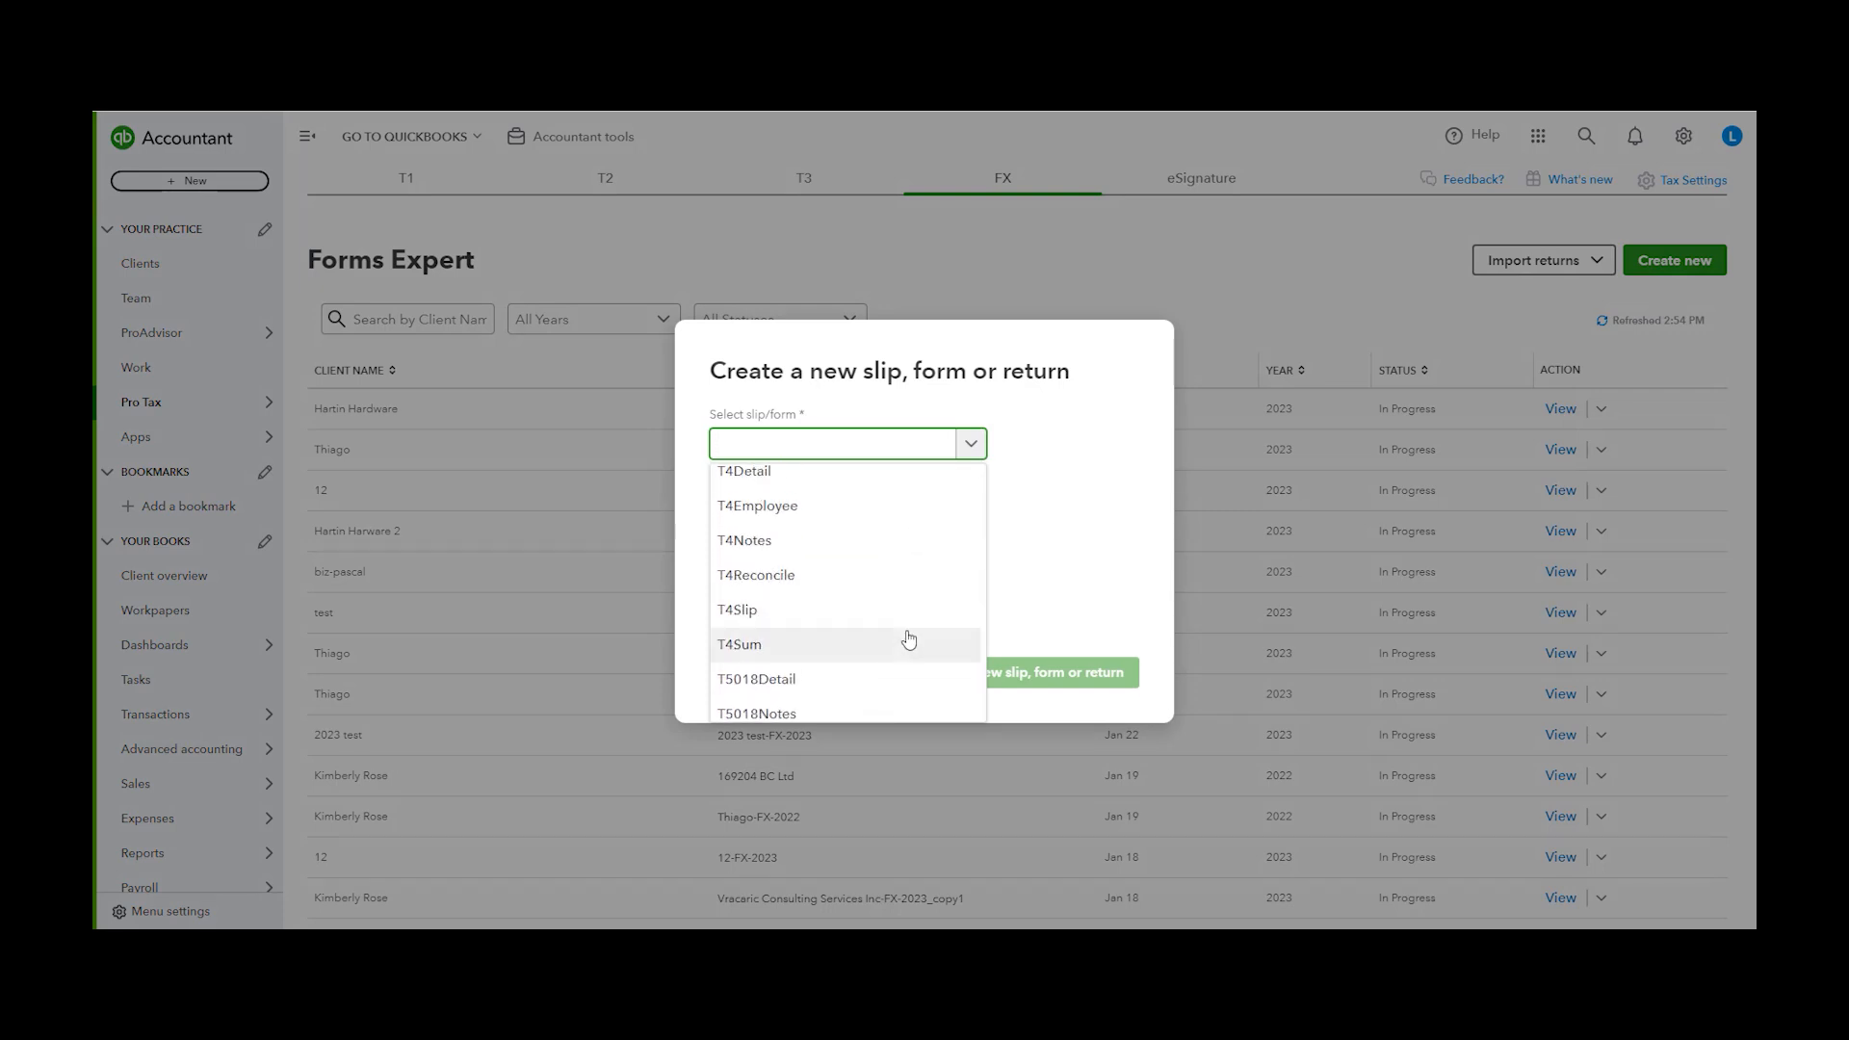
pyautogui.scroll(-3, 838, 568)
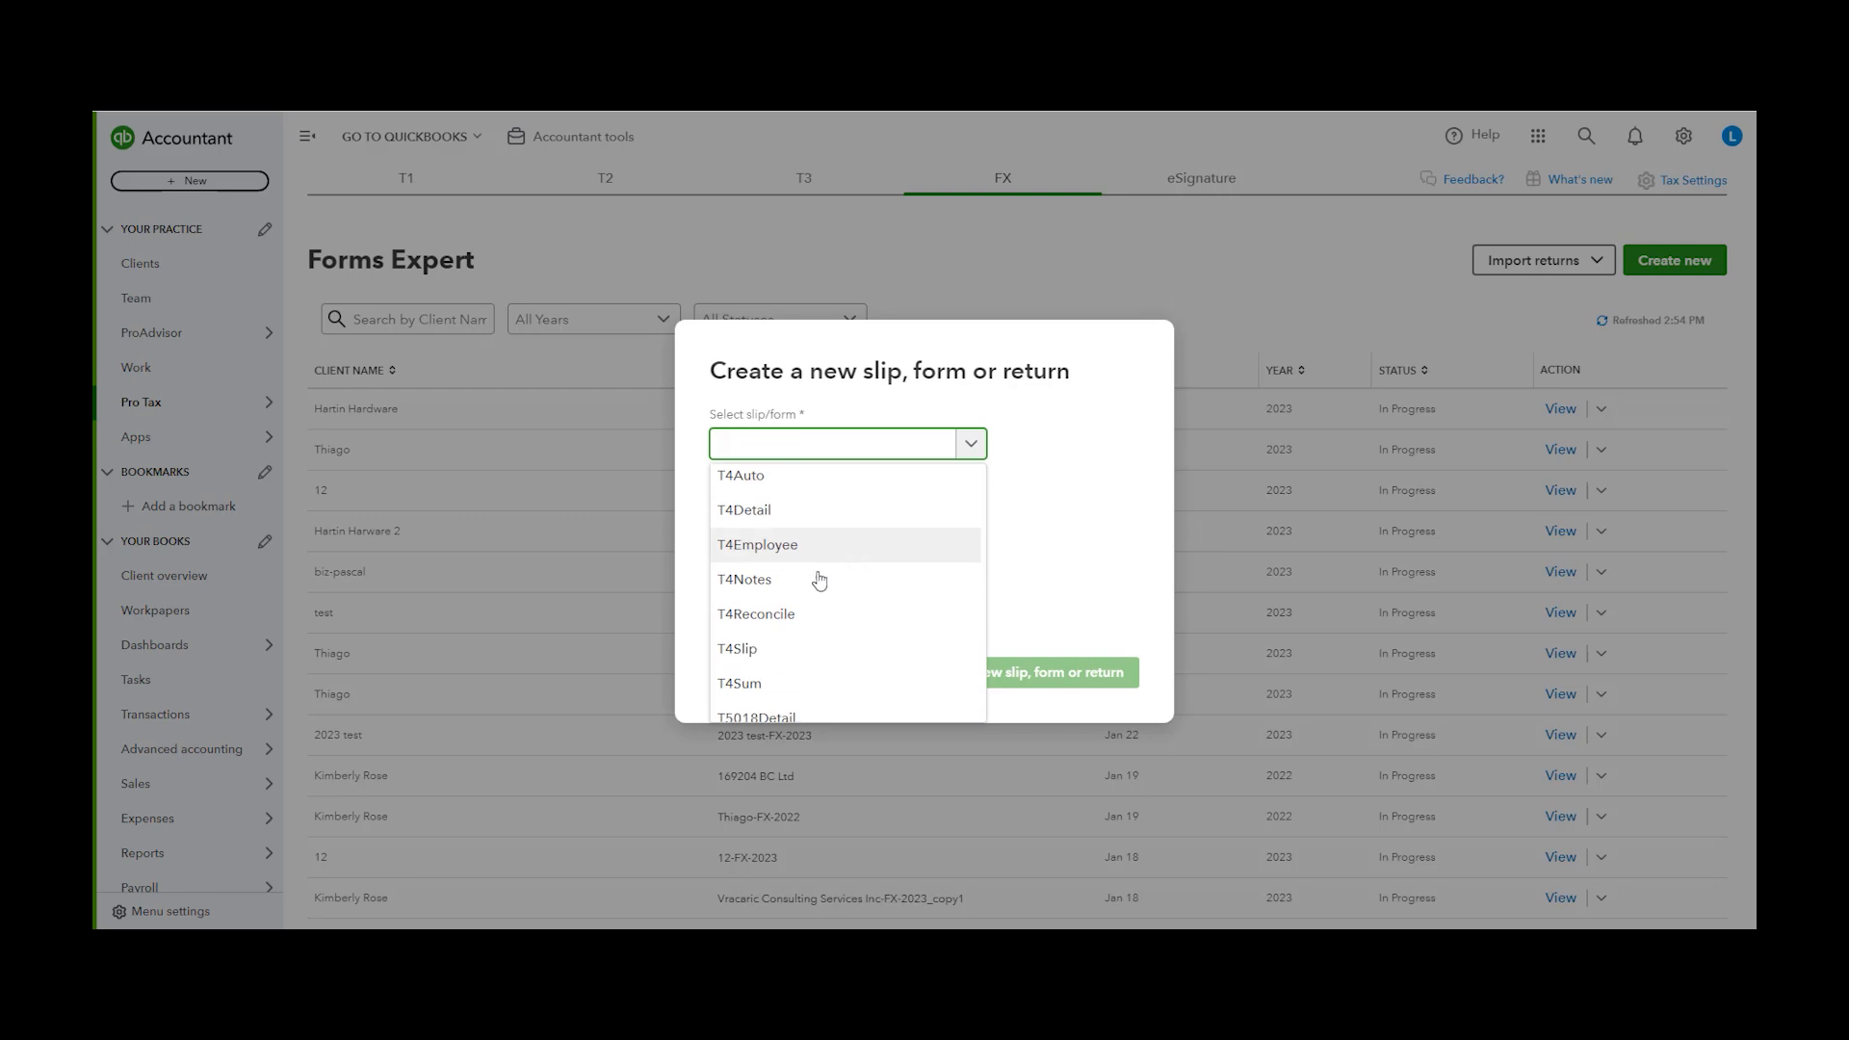
pyautogui.click(771, 653)
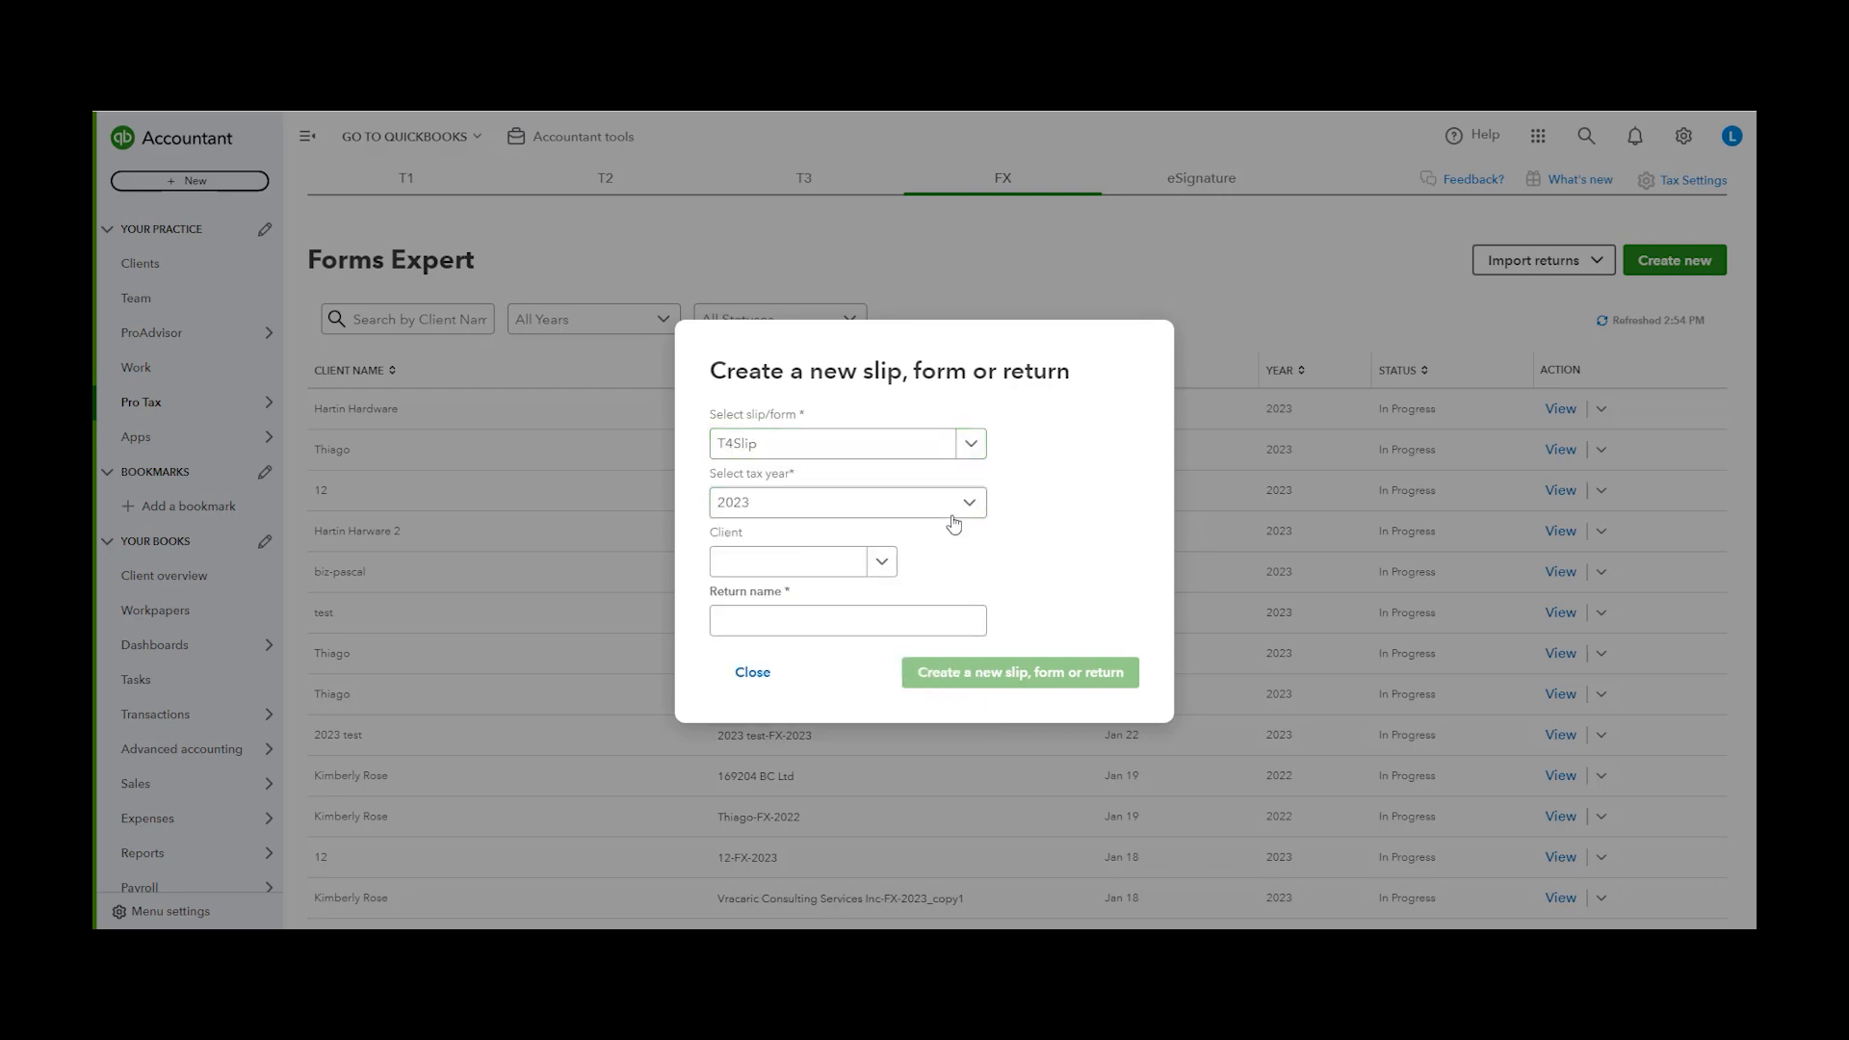
# Choose client 12, name the return 12 T4, and create the T4Slip form
pyautogui.click(881, 562)
pyautogui.click(794, 641)
pyautogui.click(764, 620)
pyautogui.click(1041, 581)
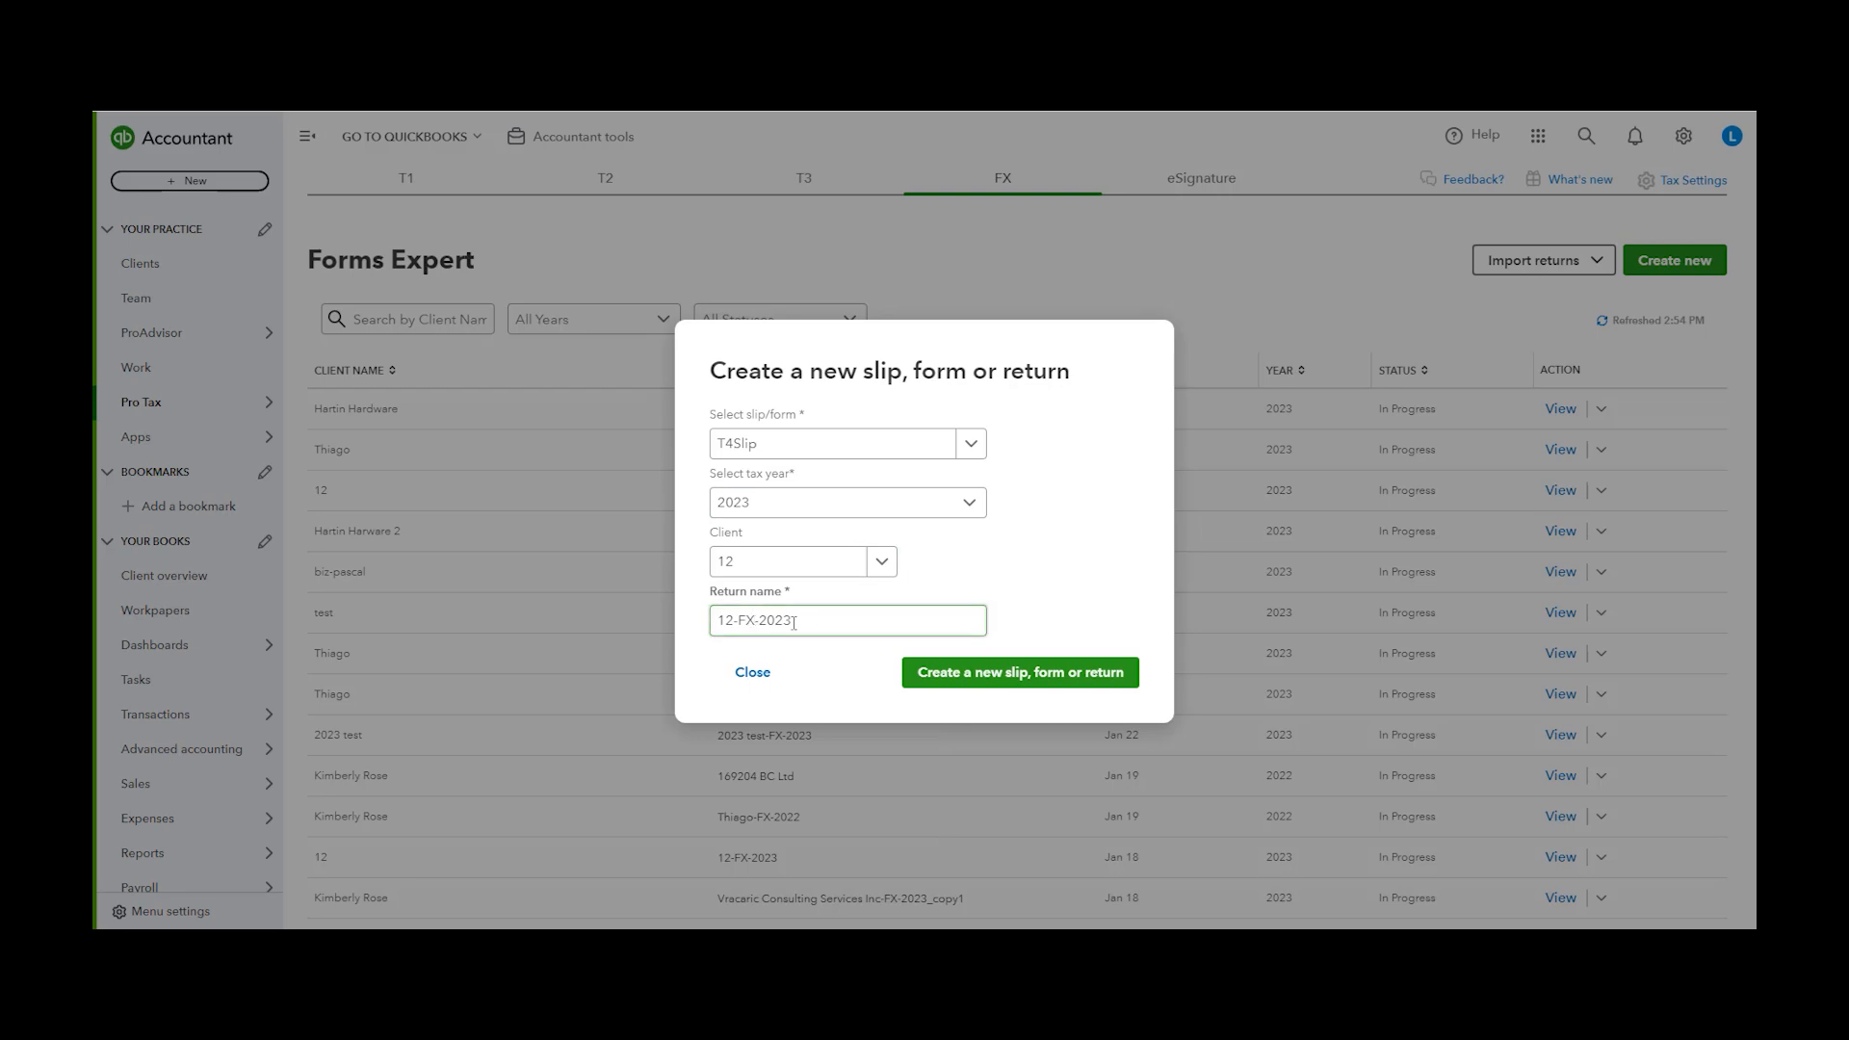
pyautogui.tripleClick(793, 622)
pyautogui.write('12 T4')
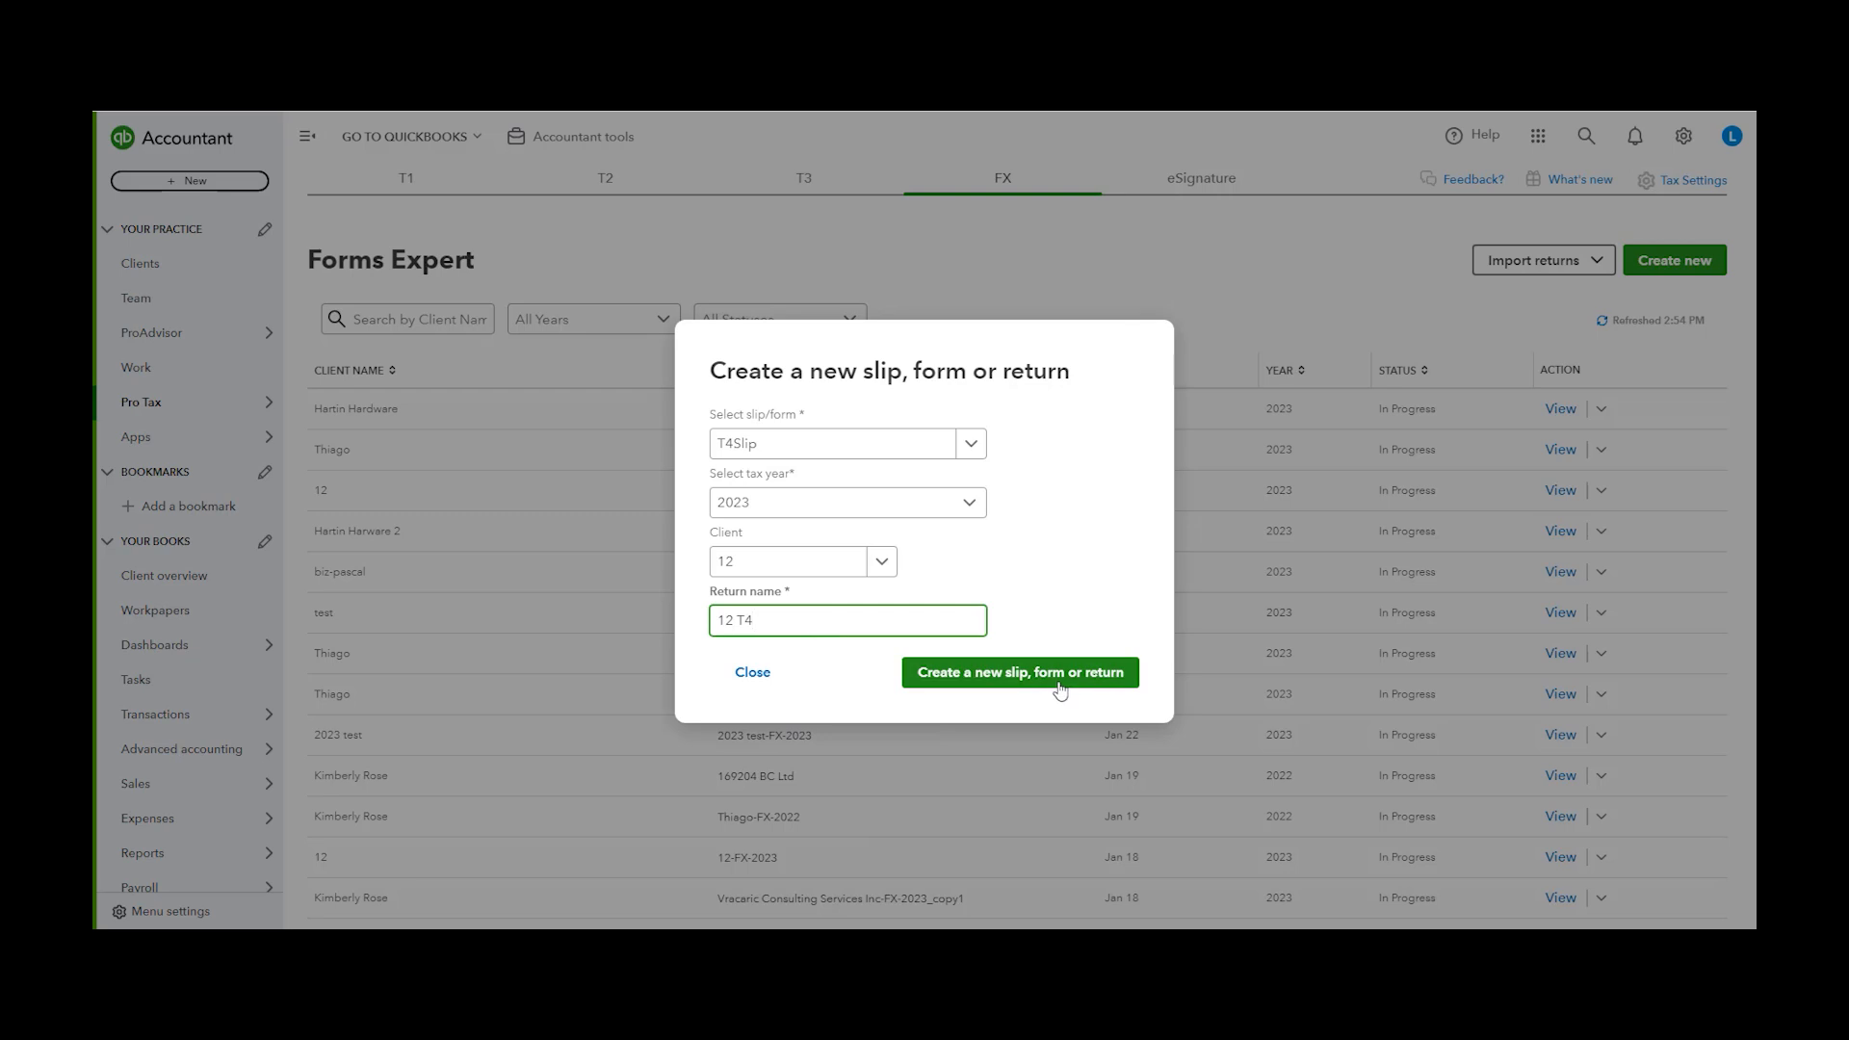
pyautogui.click(1008, 679)
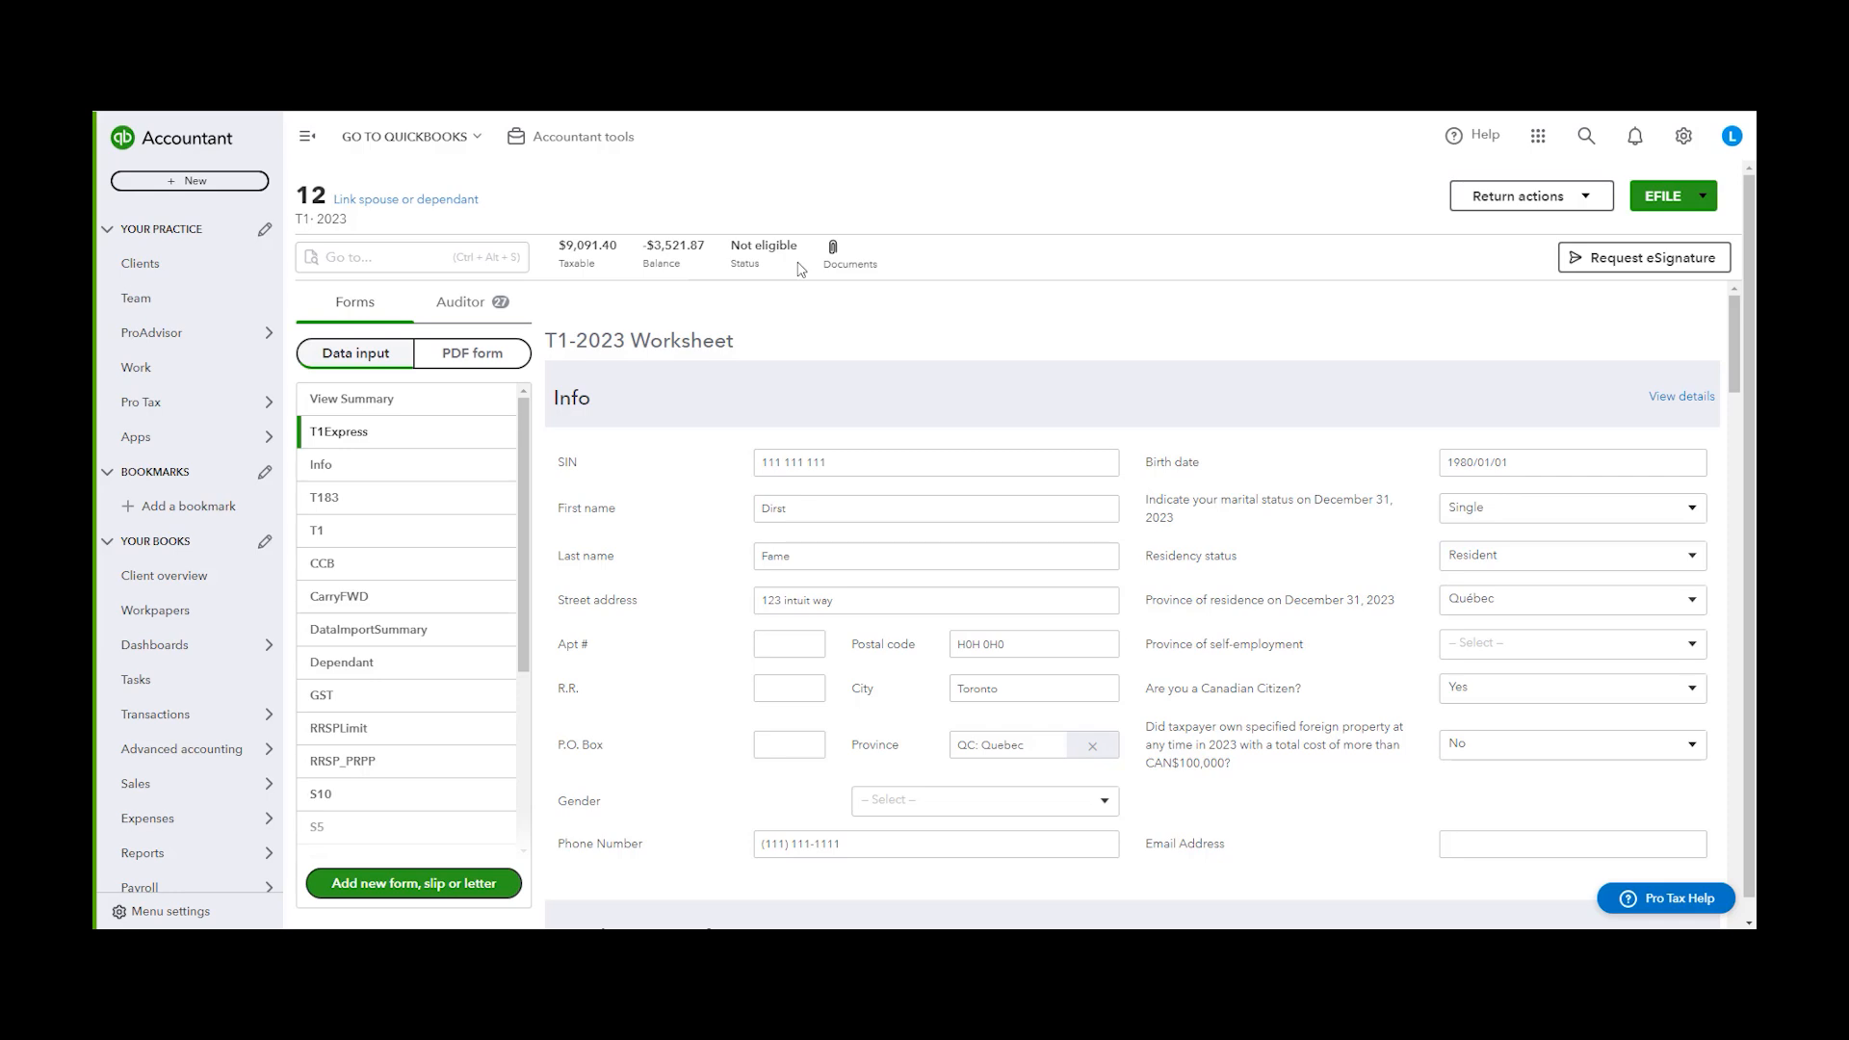
# Add the BusinessConsent form to the client 12 T1-2023 return
pyautogui.moveTo(518, 431)
pyautogui.mouseDown()
pyautogui.moveTo(538, 683)
pyautogui.moveTo(525, 424)
pyautogui.mouseUp()
pyautogui.scroll(-3, 442, 768)
pyautogui.click(420, 884)
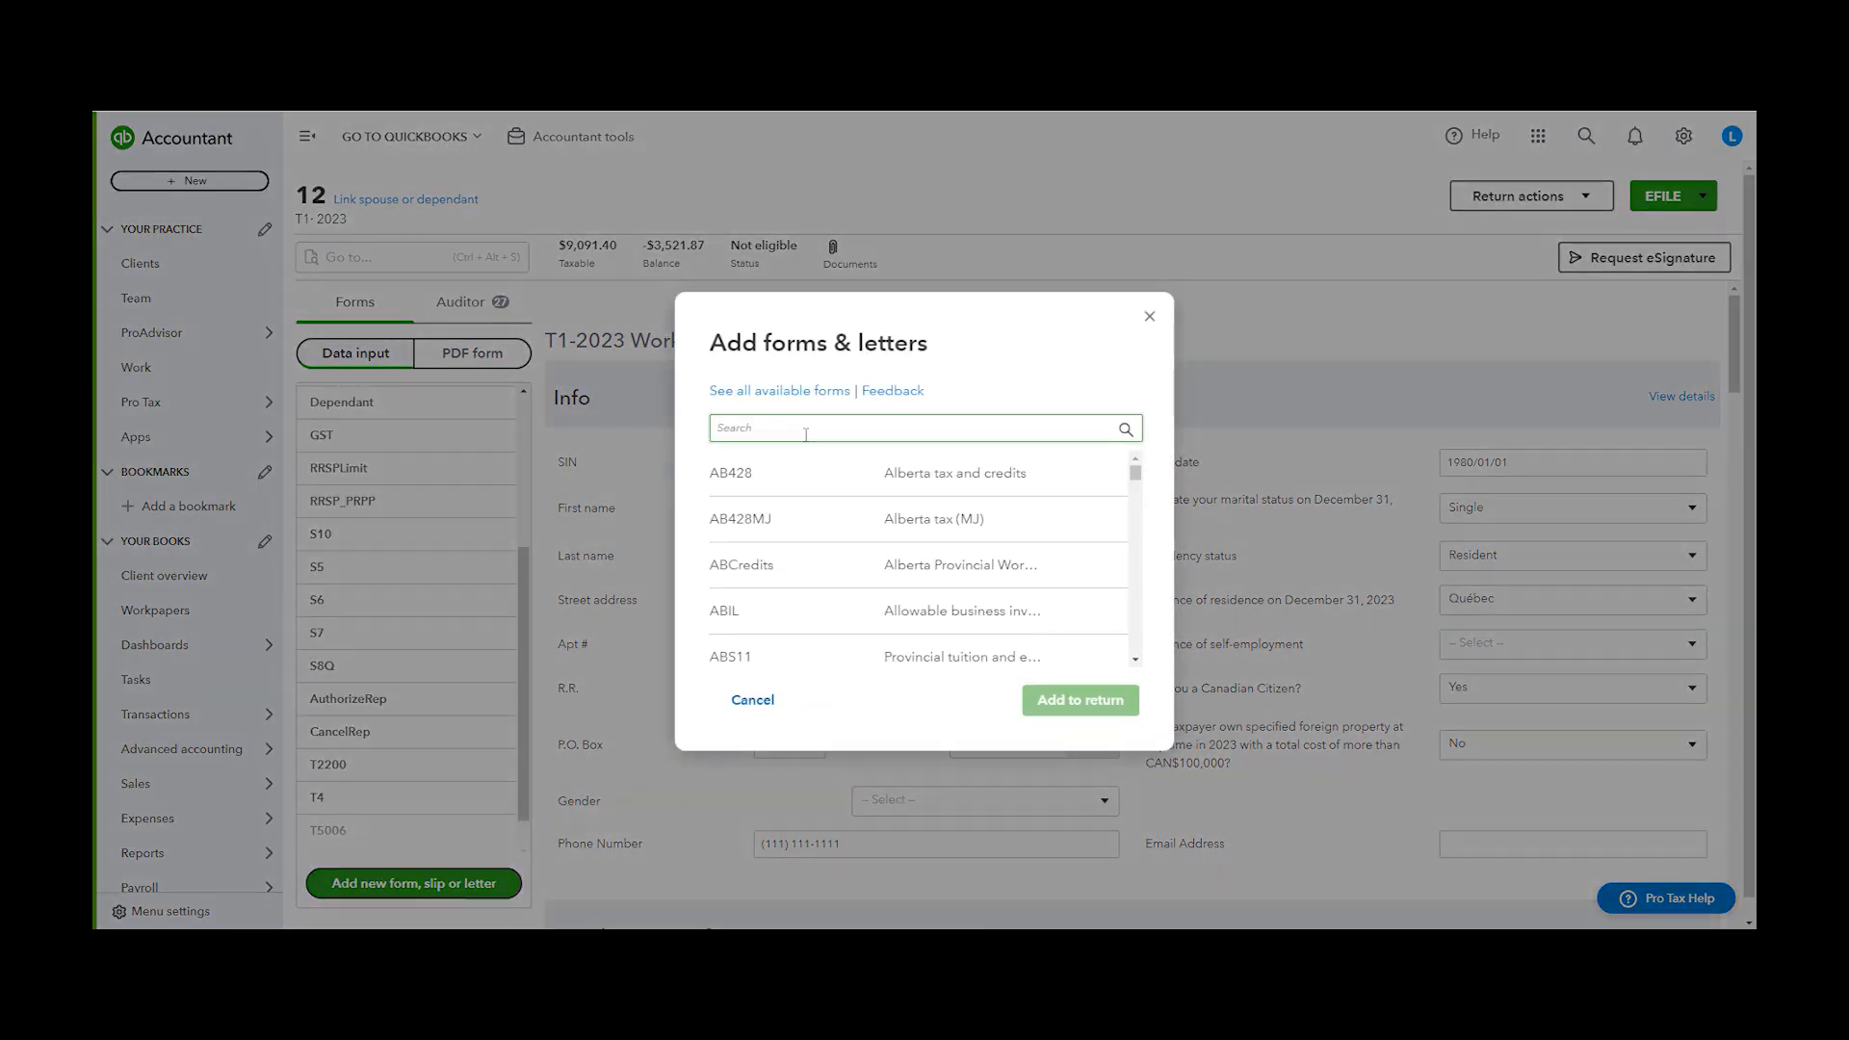
pyautogui.moveTo(1136, 470); pyautogui.dragTo(1124, 529)
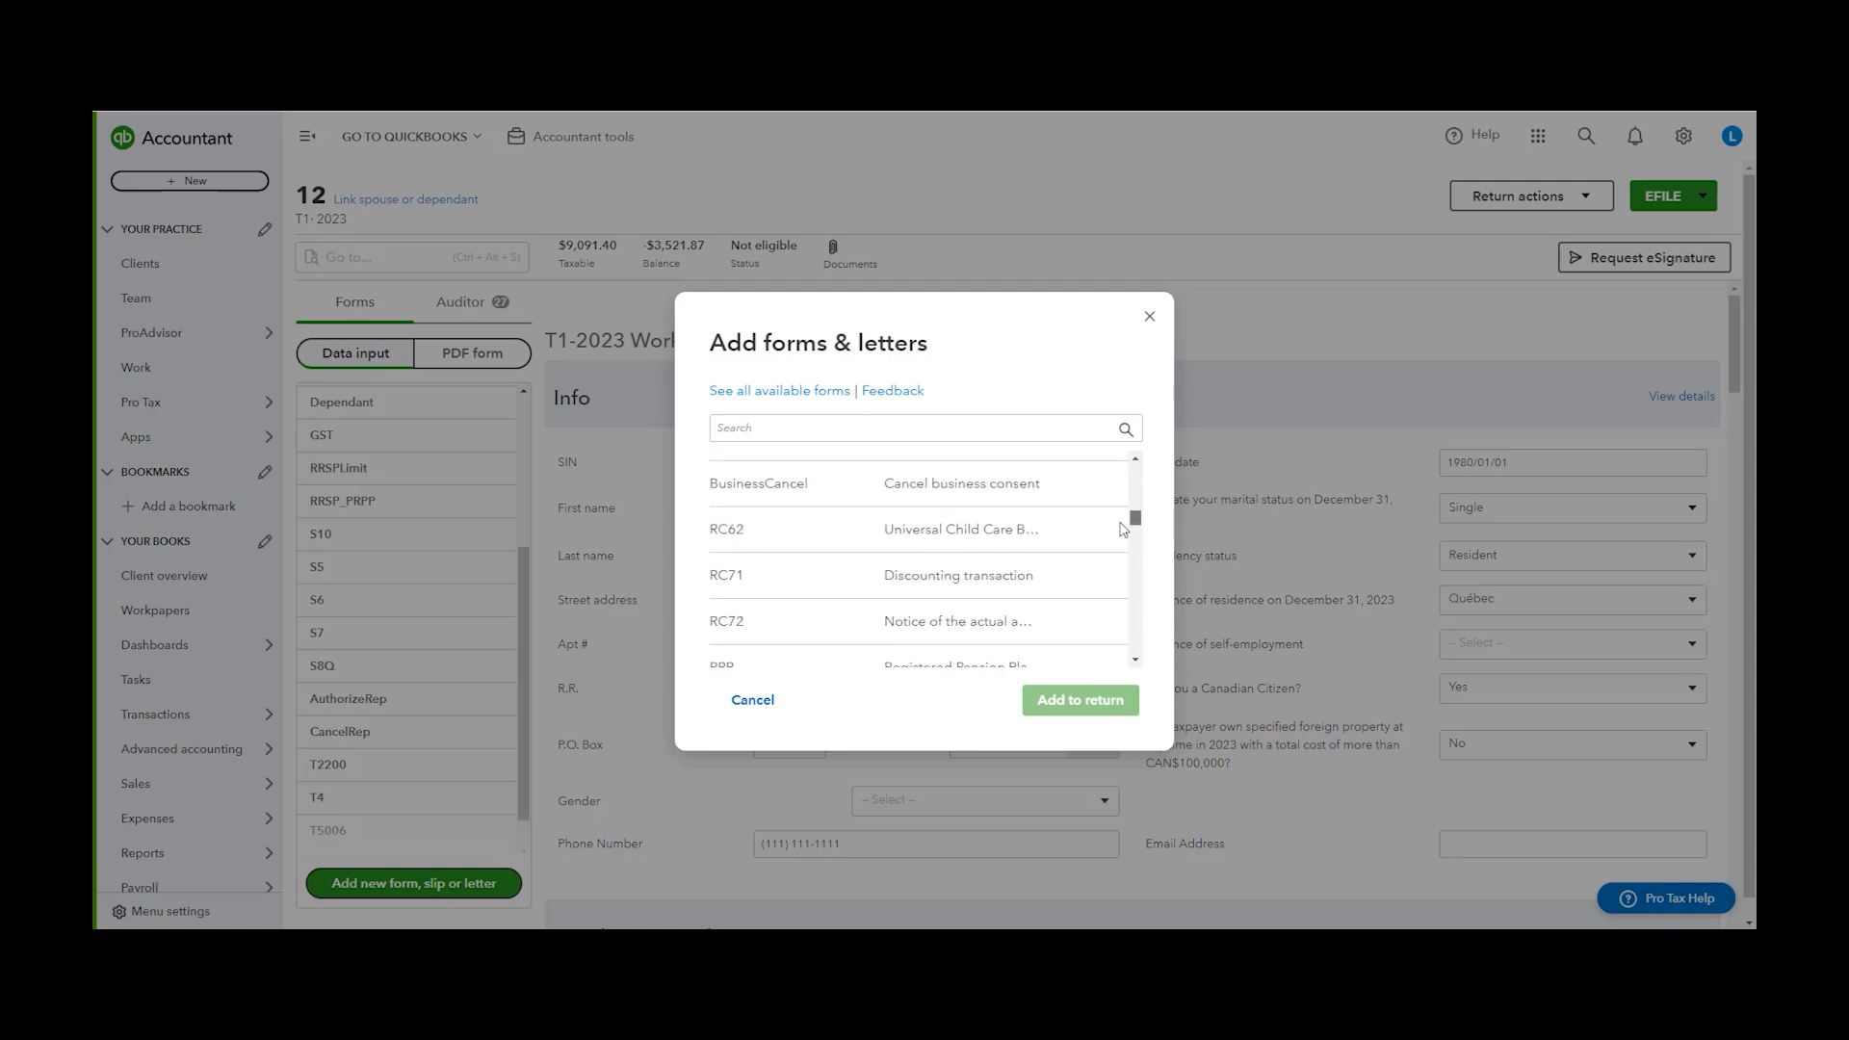
pyautogui.scroll(2, 1083, 531)
pyautogui.click(1080, 526)
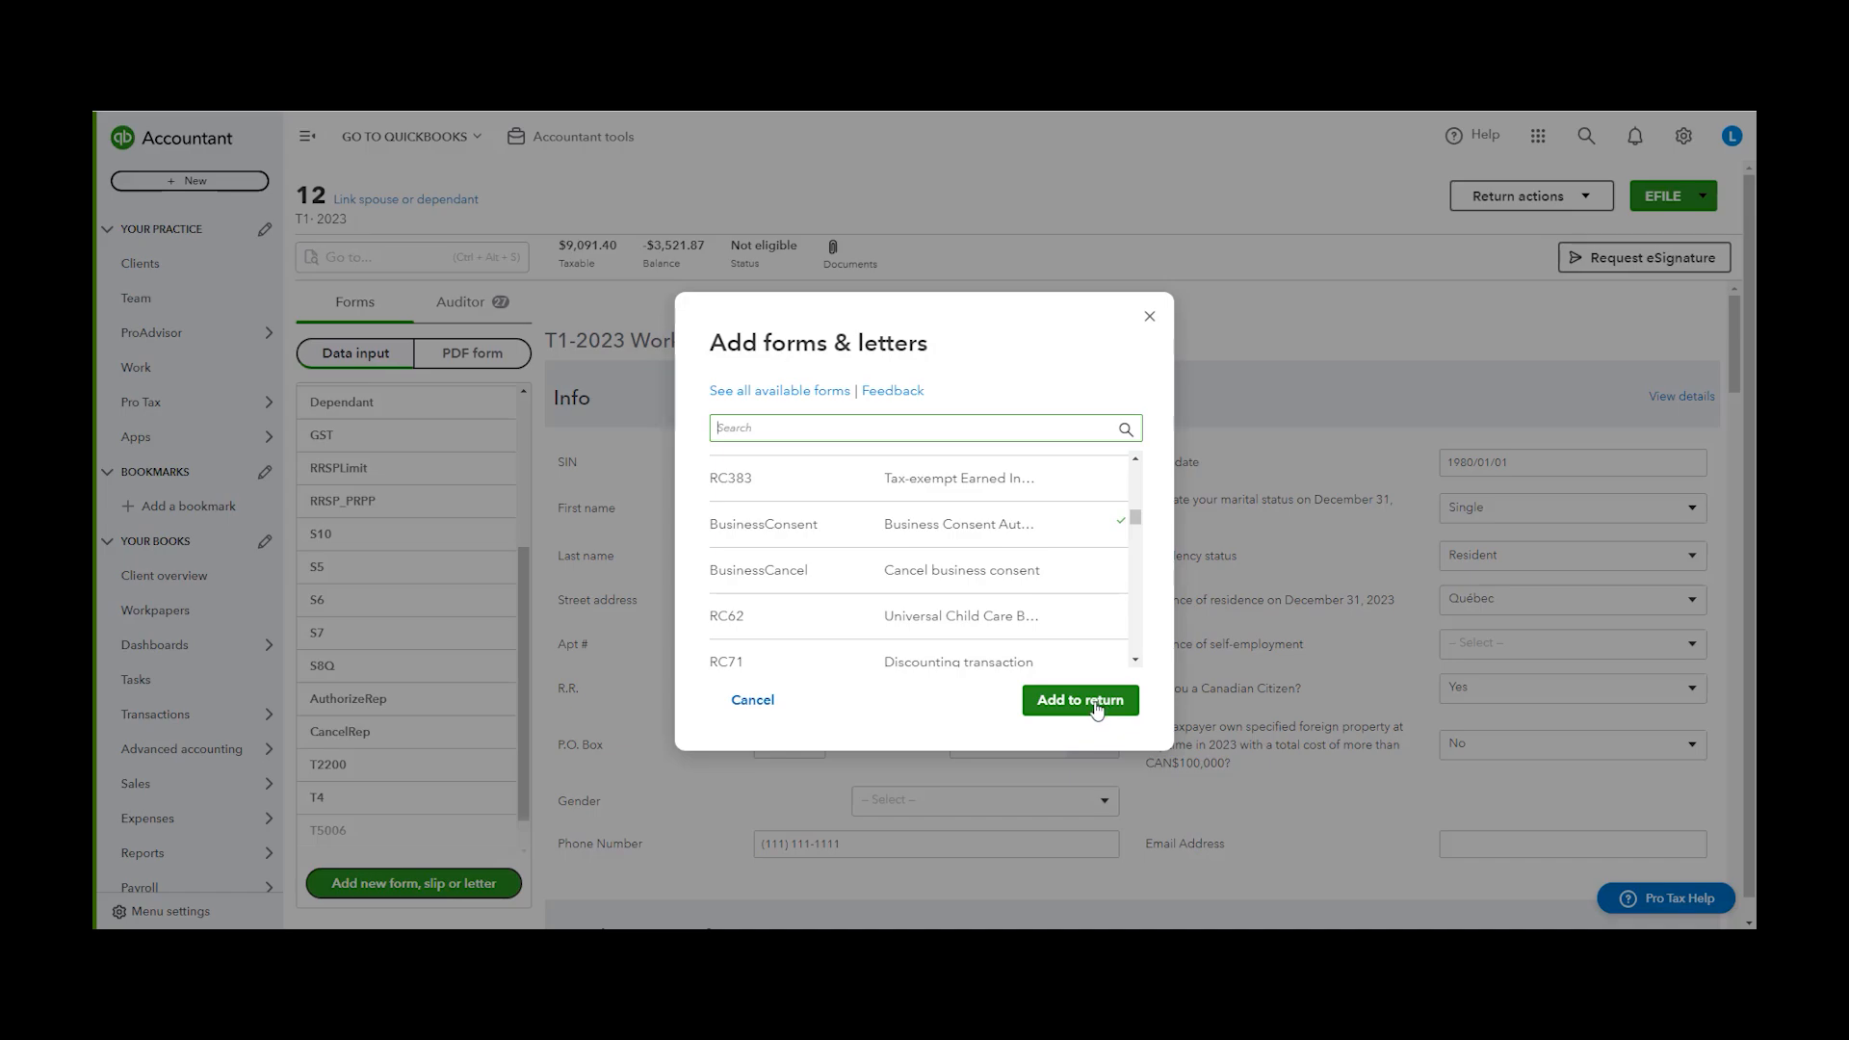
pyautogui.click(1081, 700)
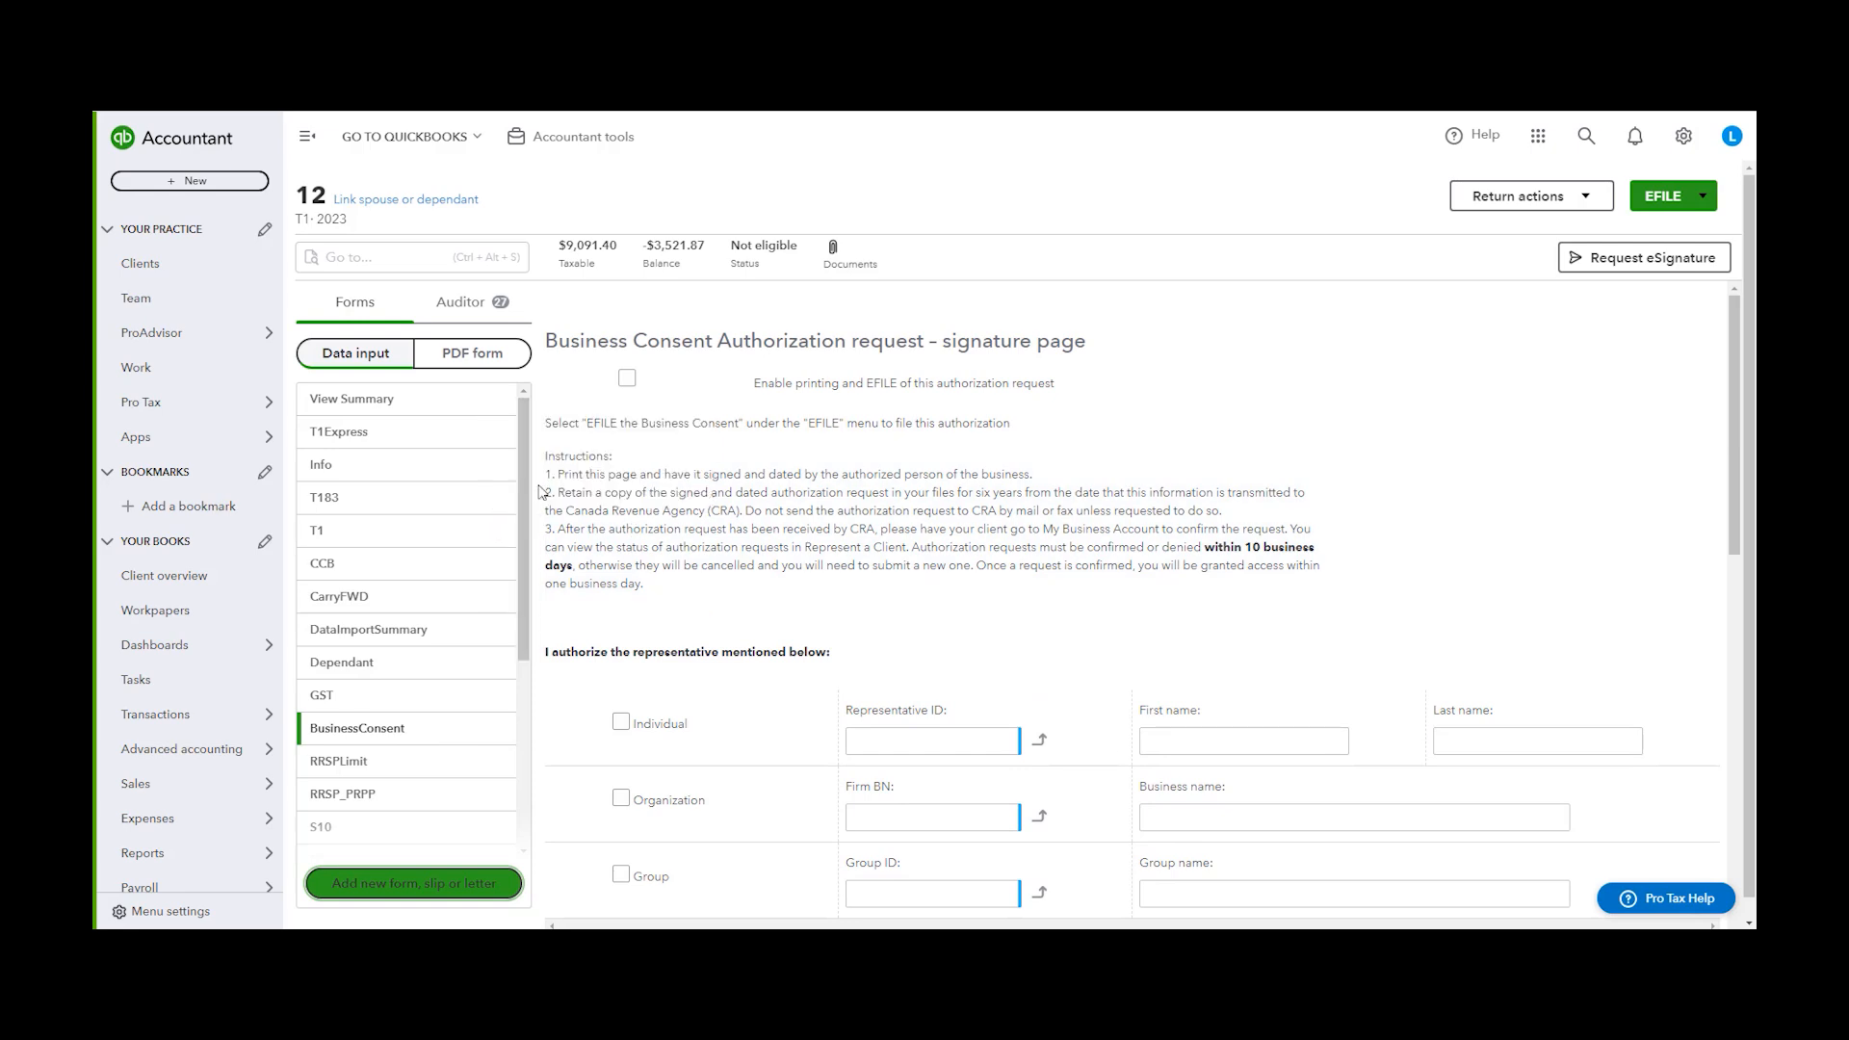
pyautogui.click(446, 898)
pyautogui.click(1150, 317)
pyautogui.click(446, 893)
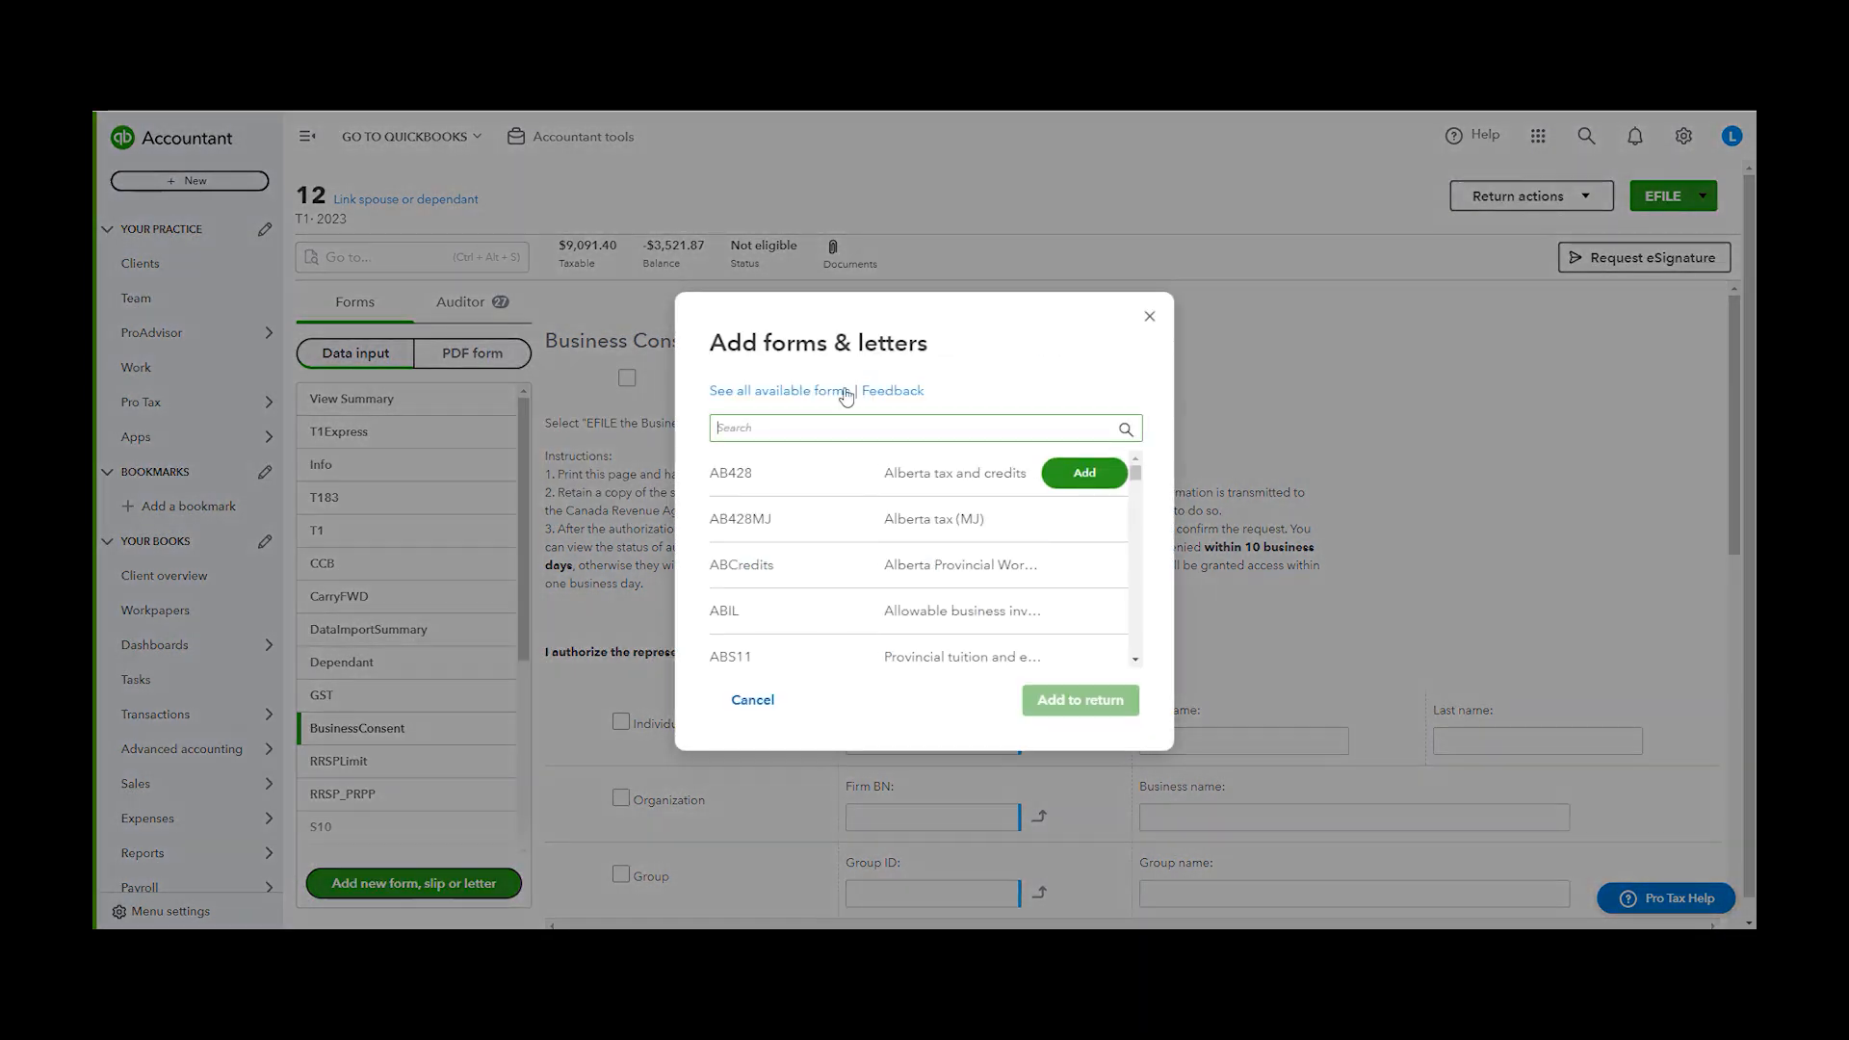
pyautogui.click(1149, 316)
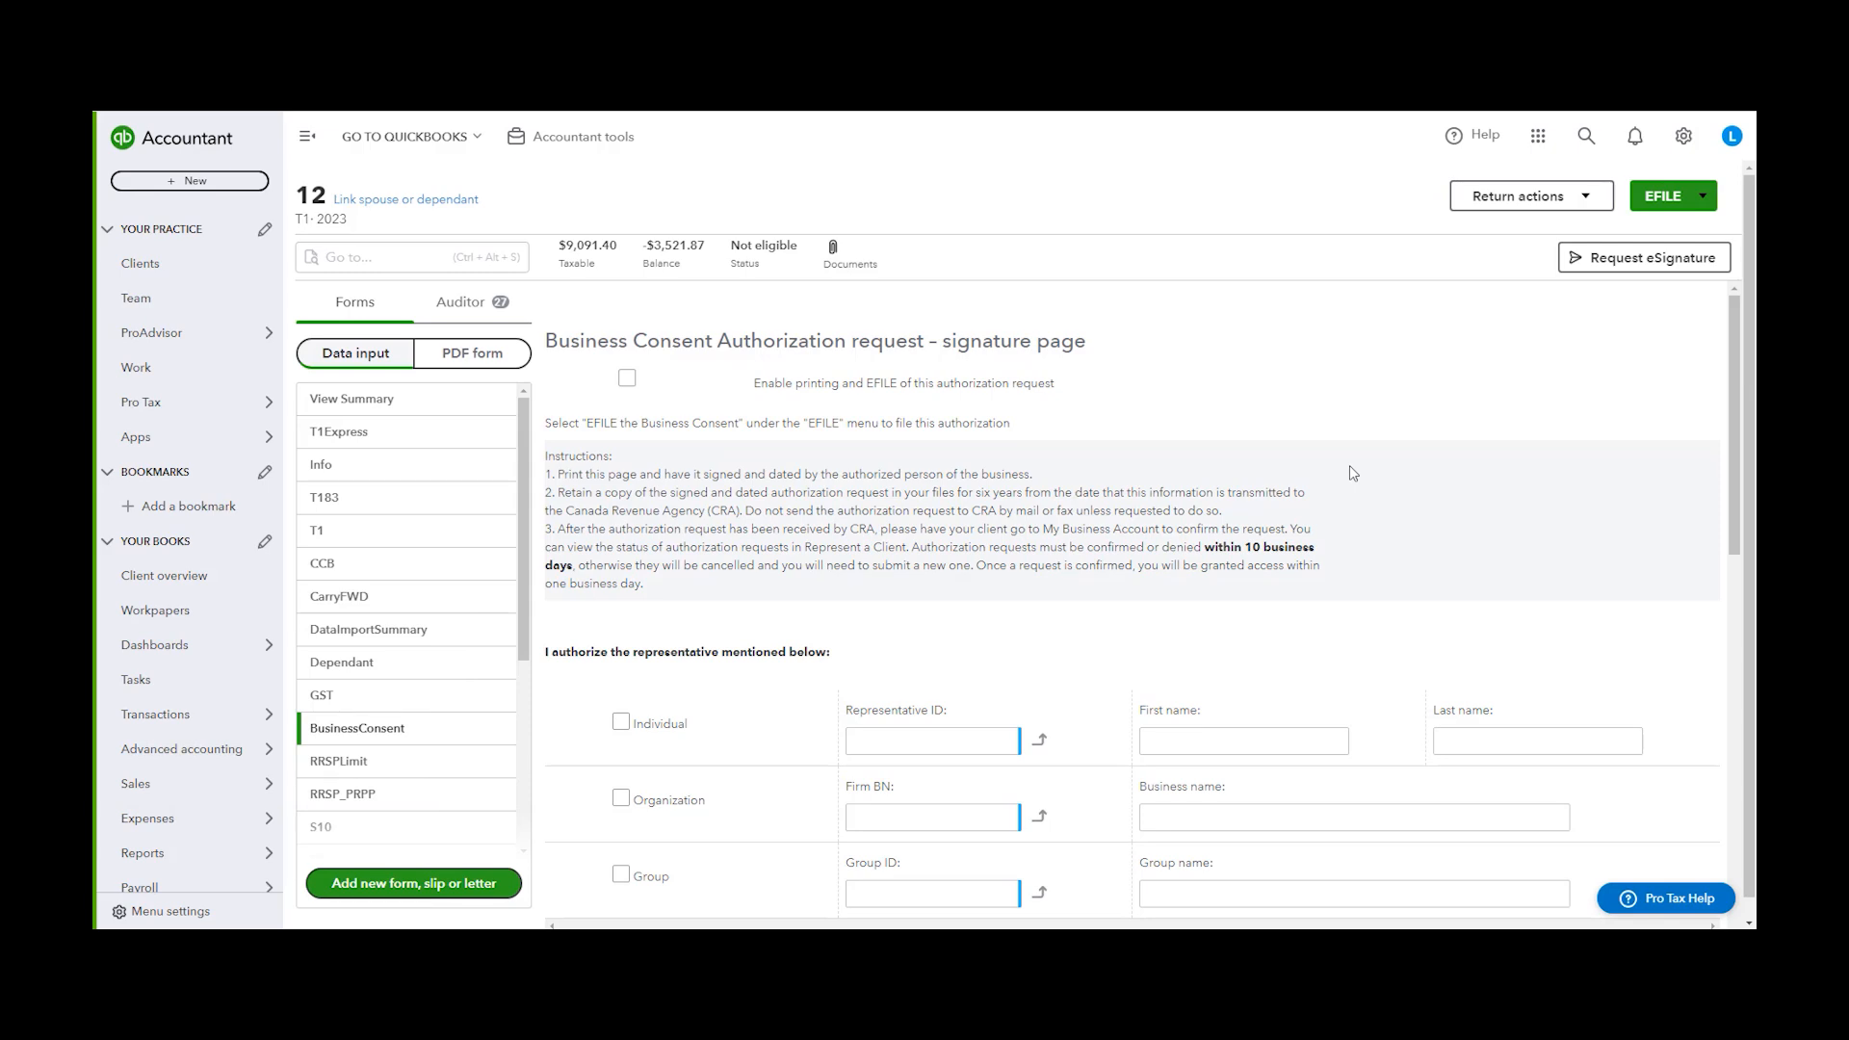
# Search the forms and letters for client and add the T1 client letter to the return
pyautogui.click(416, 891)
pyautogui.click(997, 429)
pyautogui.write('client')
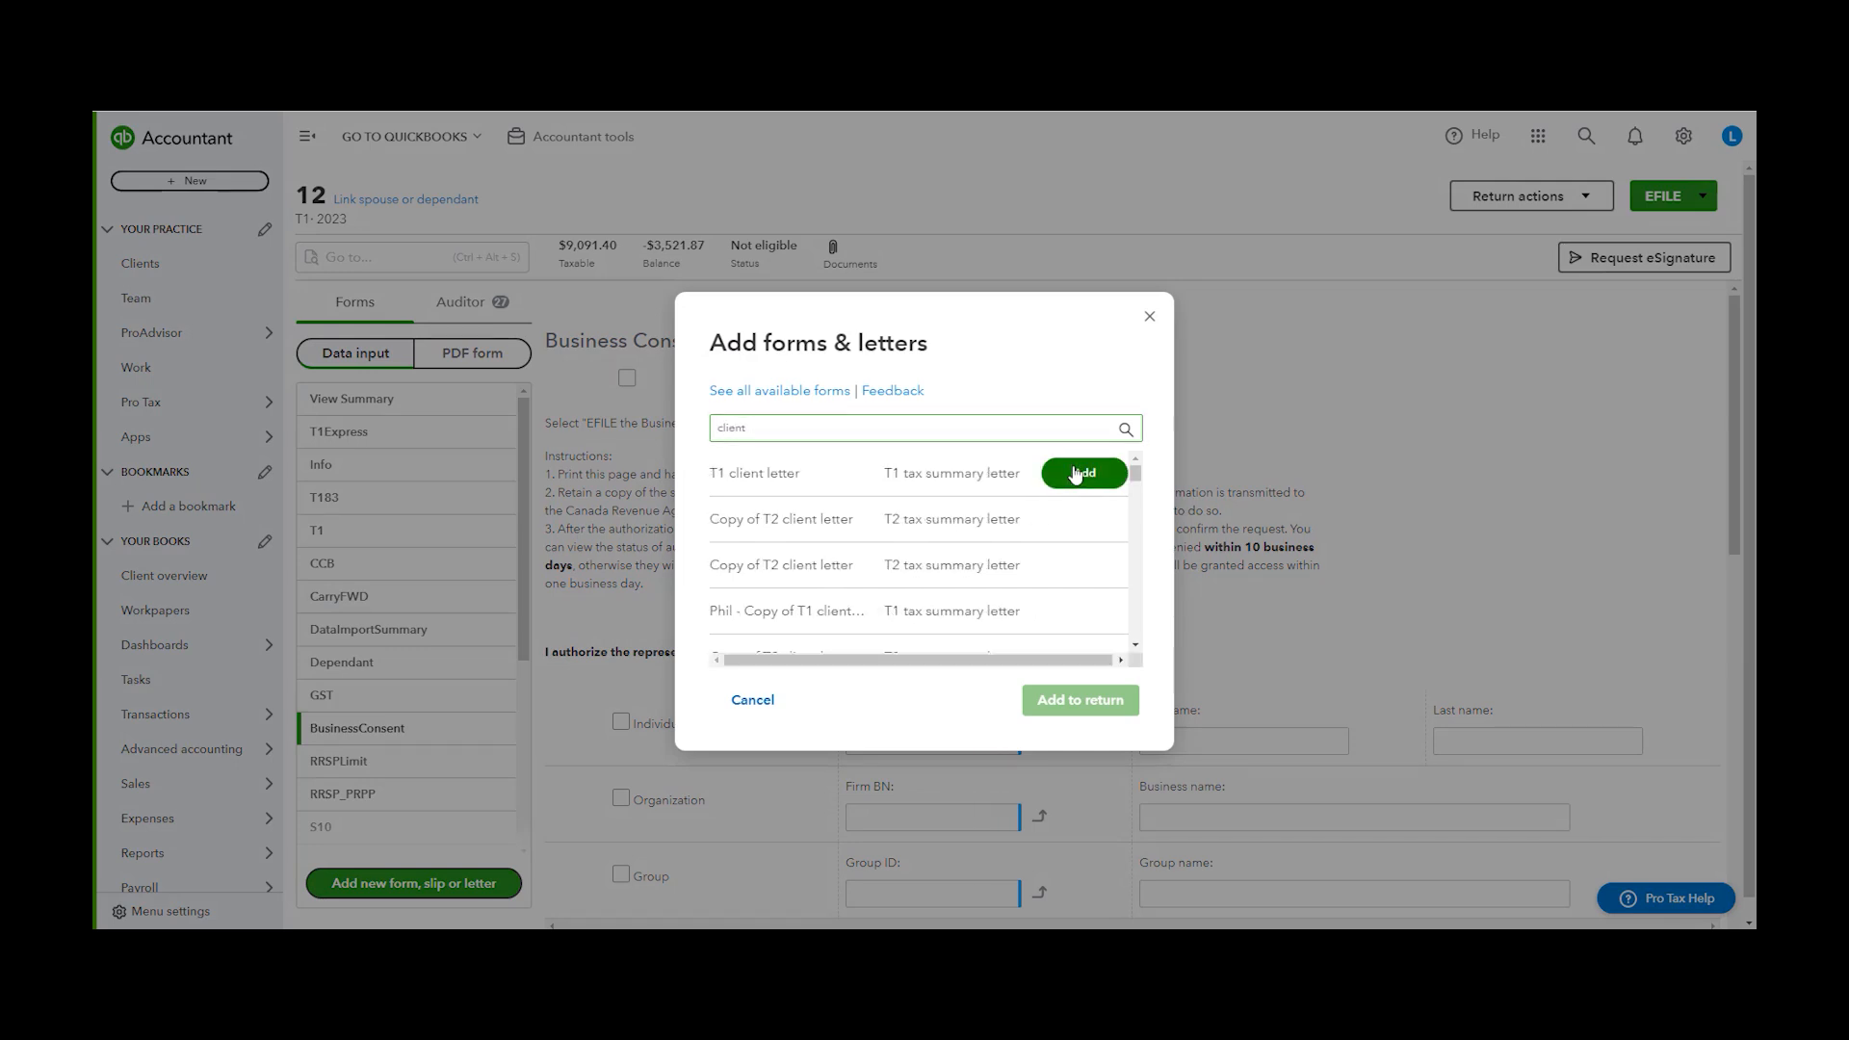
pyautogui.click(1081, 473)
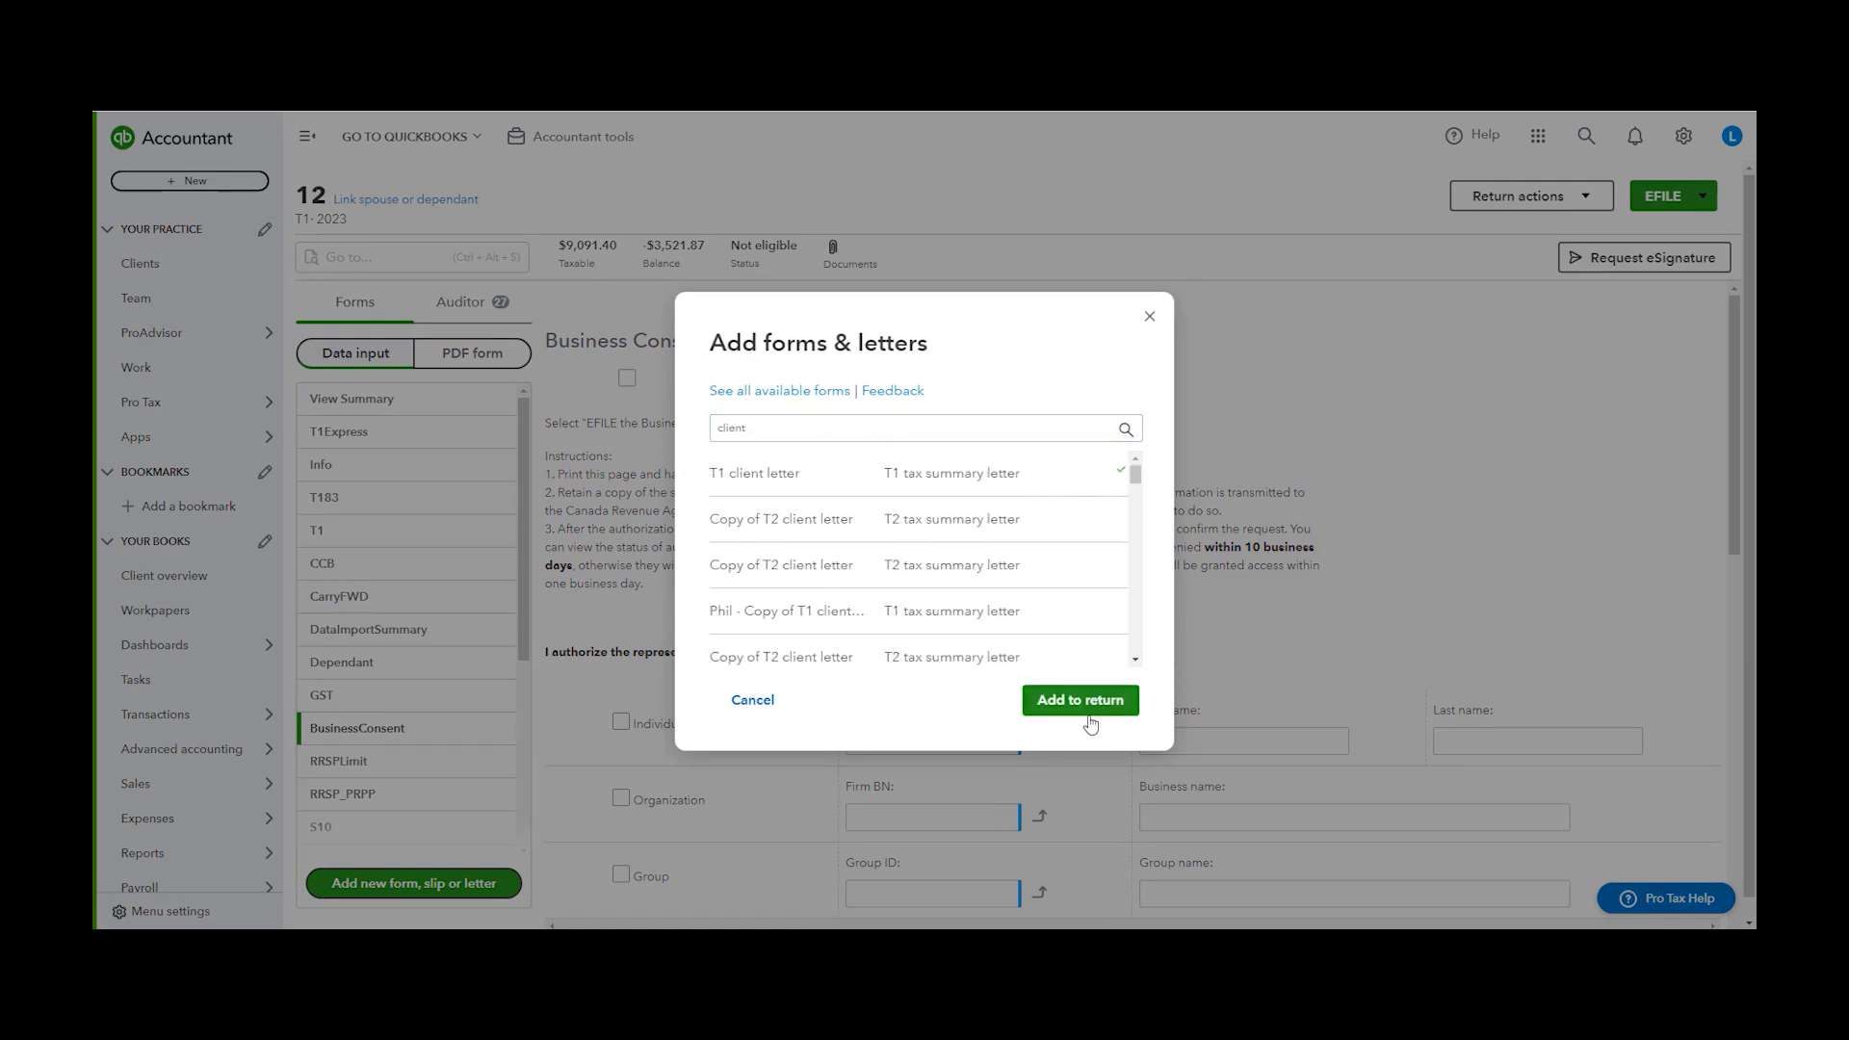
pyautogui.click(1081, 700)
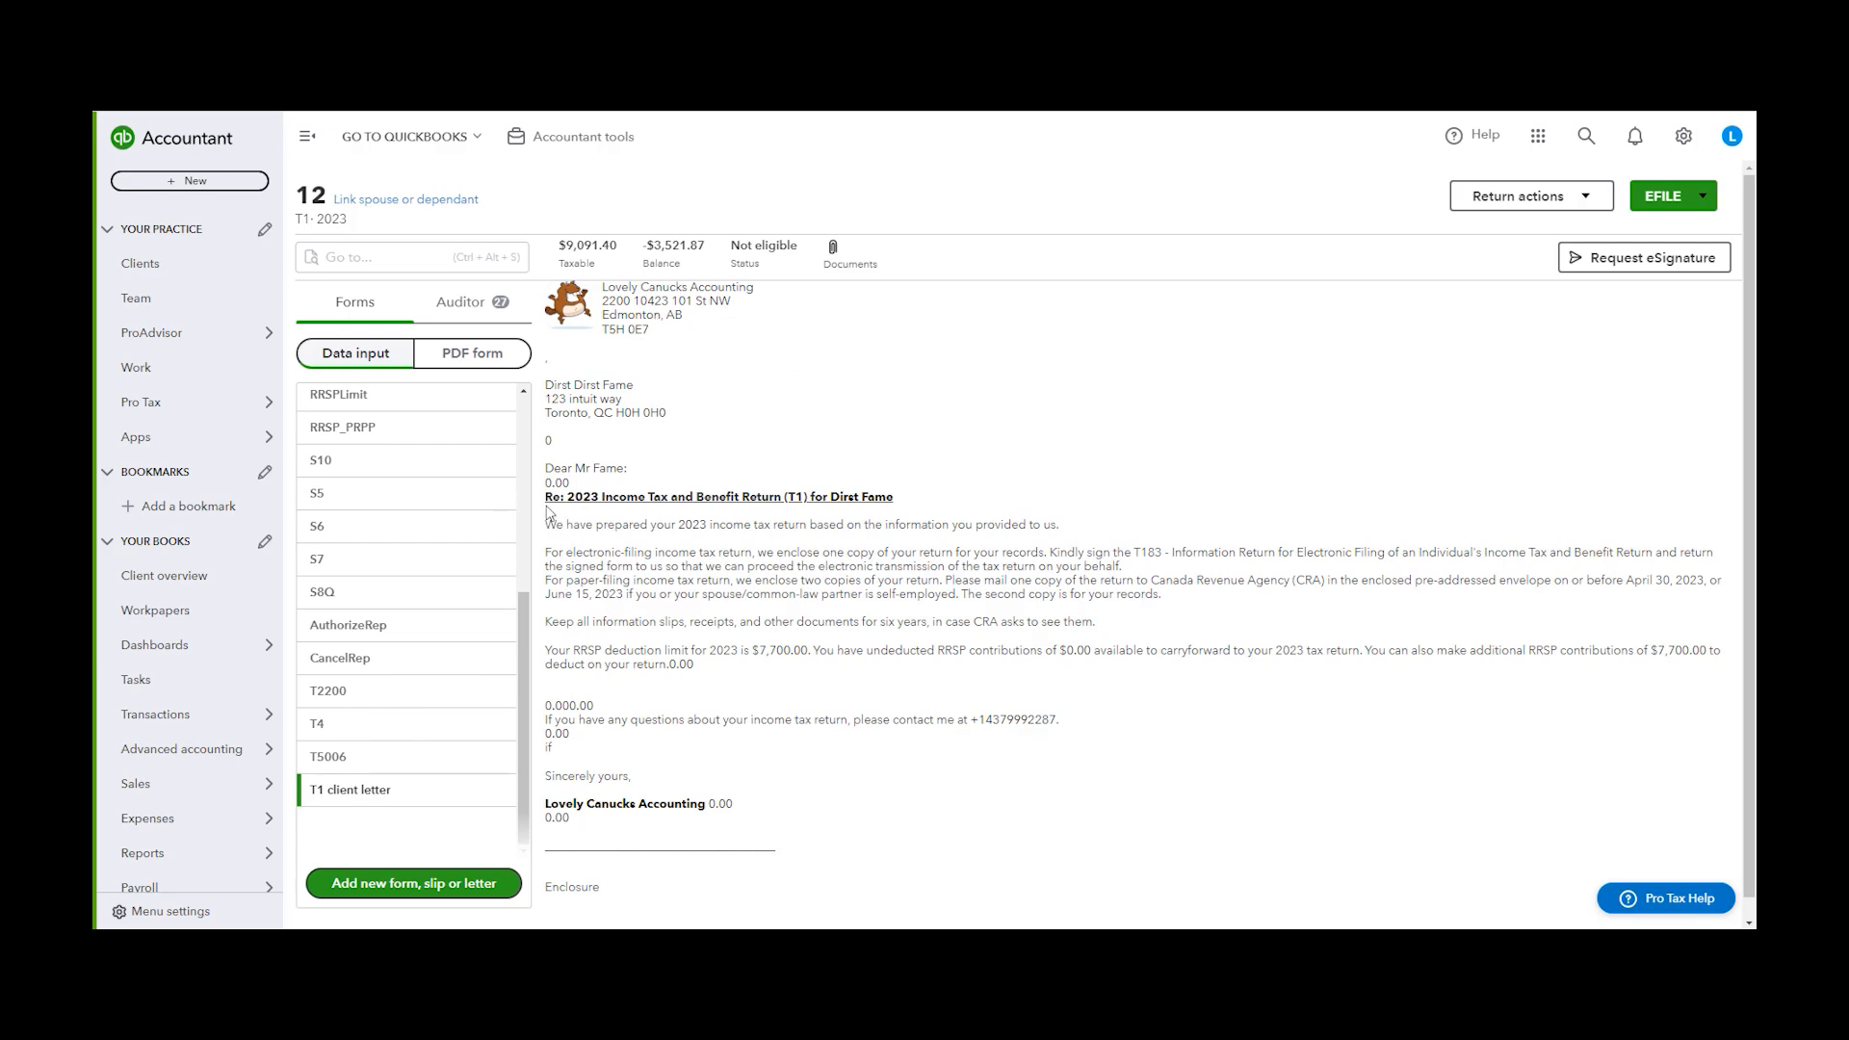
# Review the salutation and heading lines of the T1 client letter
pyautogui.moveTo(559, 500); pyautogui.dragTo(742, 498)
pyautogui.click(789, 498)
pyautogui.moveTo(542, 502); pyautogui.dragTo(571, 506)
pyautogui.click(601, 498)
pyautogui.moveTo(601, 498); pyautogui.dragTo(619, 498)
pyautogui.click(711, 586)
# Open the T1 client letter template under Tax Settings Letters for review, then close the settings
pyautogui.click(206, 414)
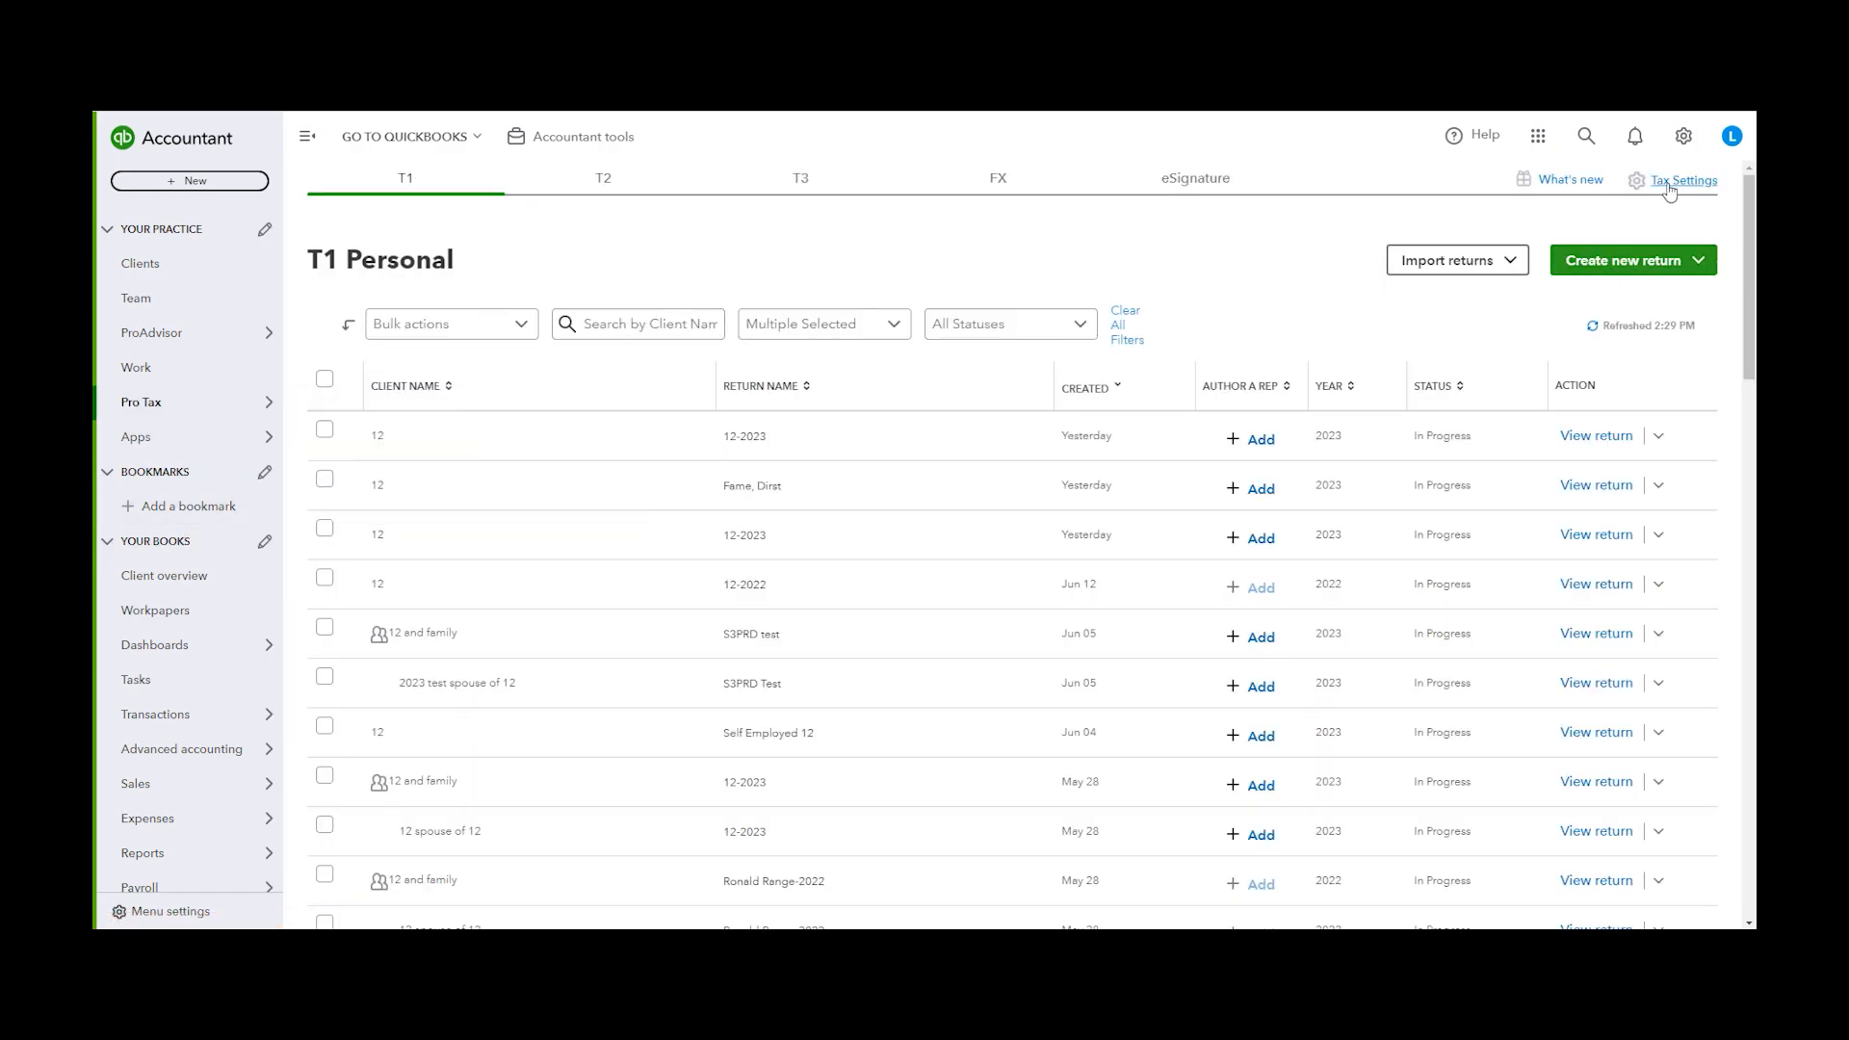
pyautogui.click(1670, 189)
pyautogui.click(605, 200)
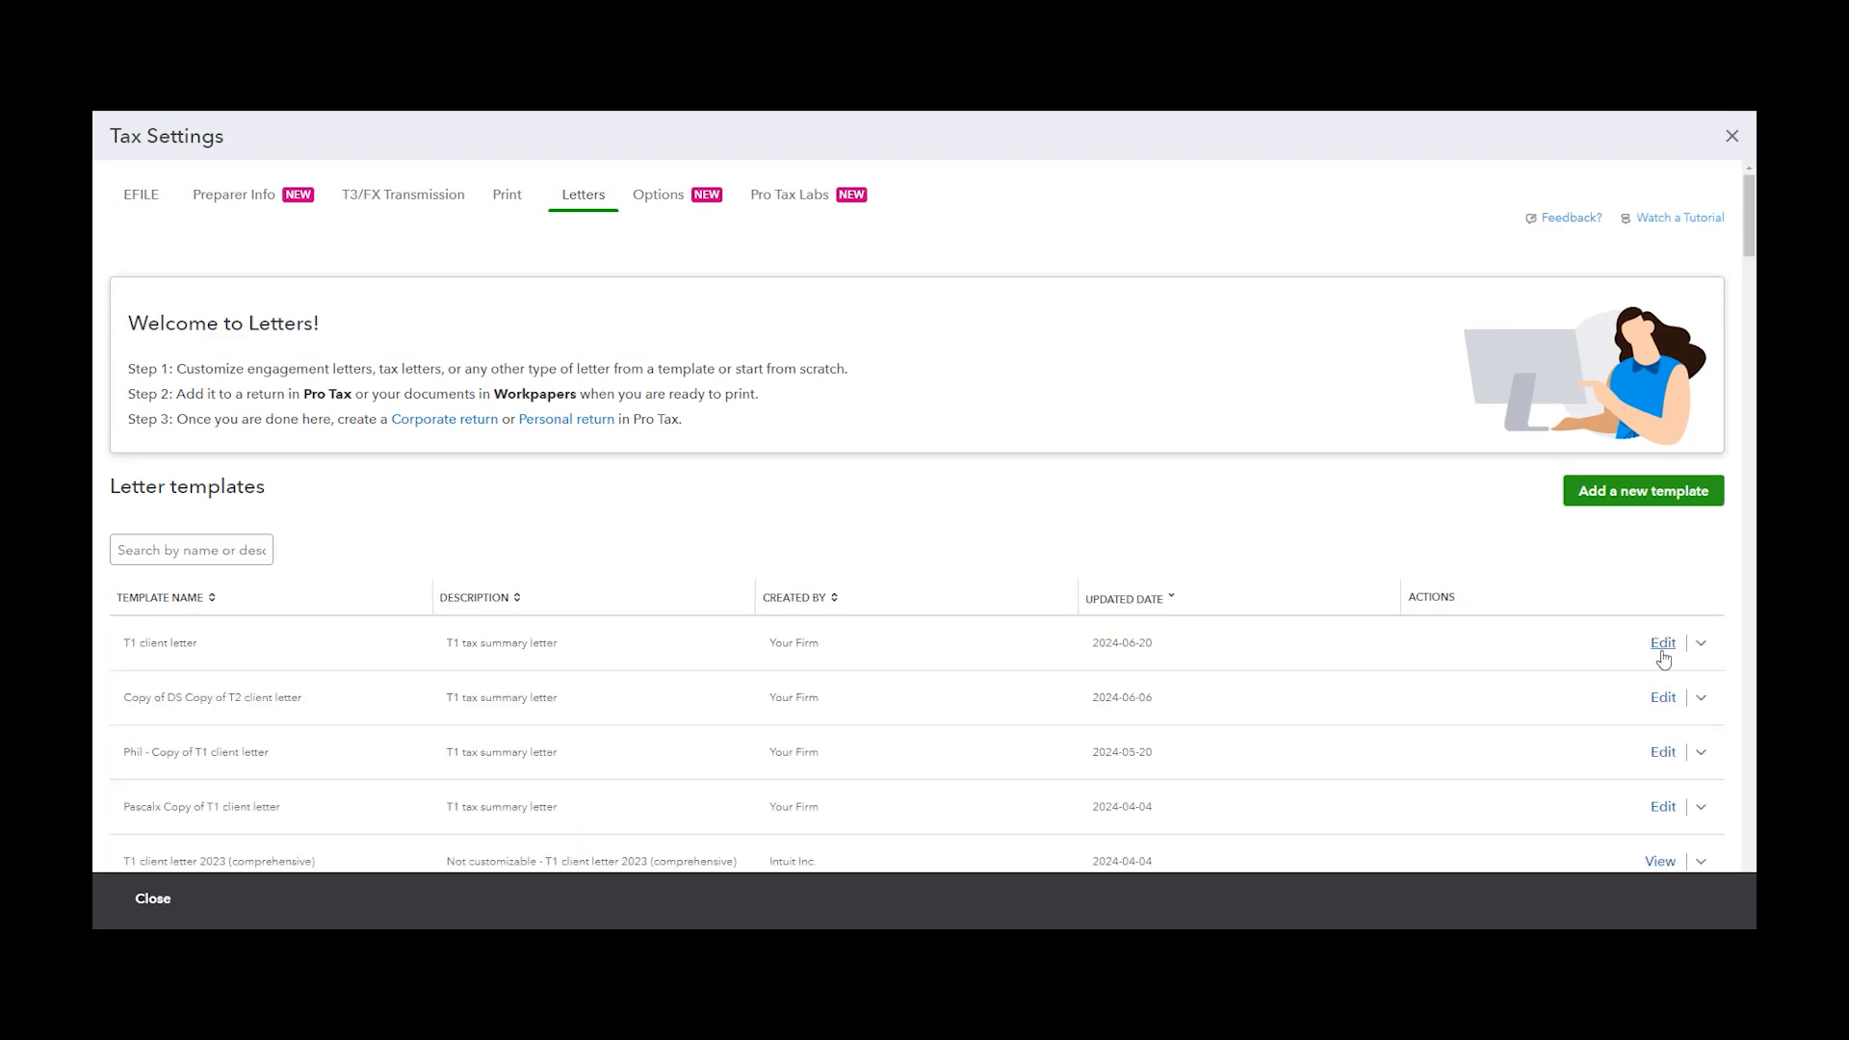
pyautogui.click(1660, 644)
pyautogui.scroll(-2, 250, 632)
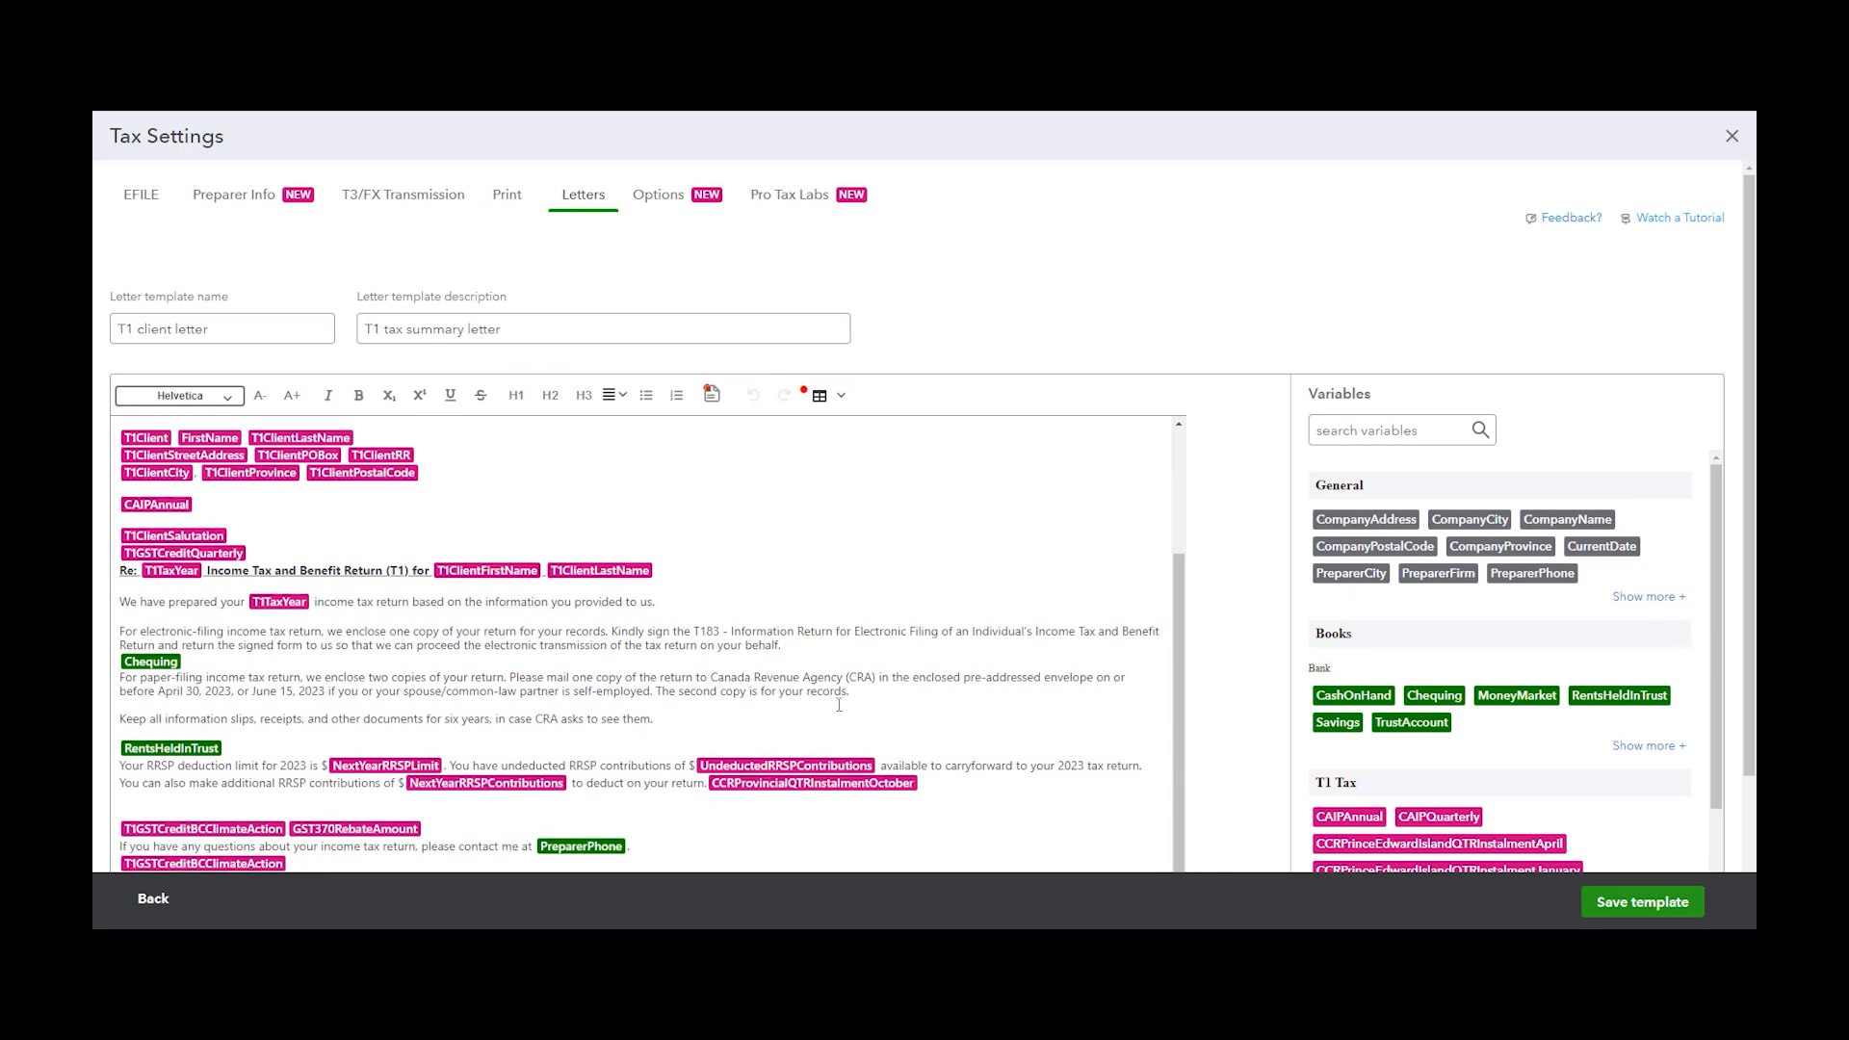
pyautogui.scroll(-1, 677, 792)
pyautogui.click(1732, 136)
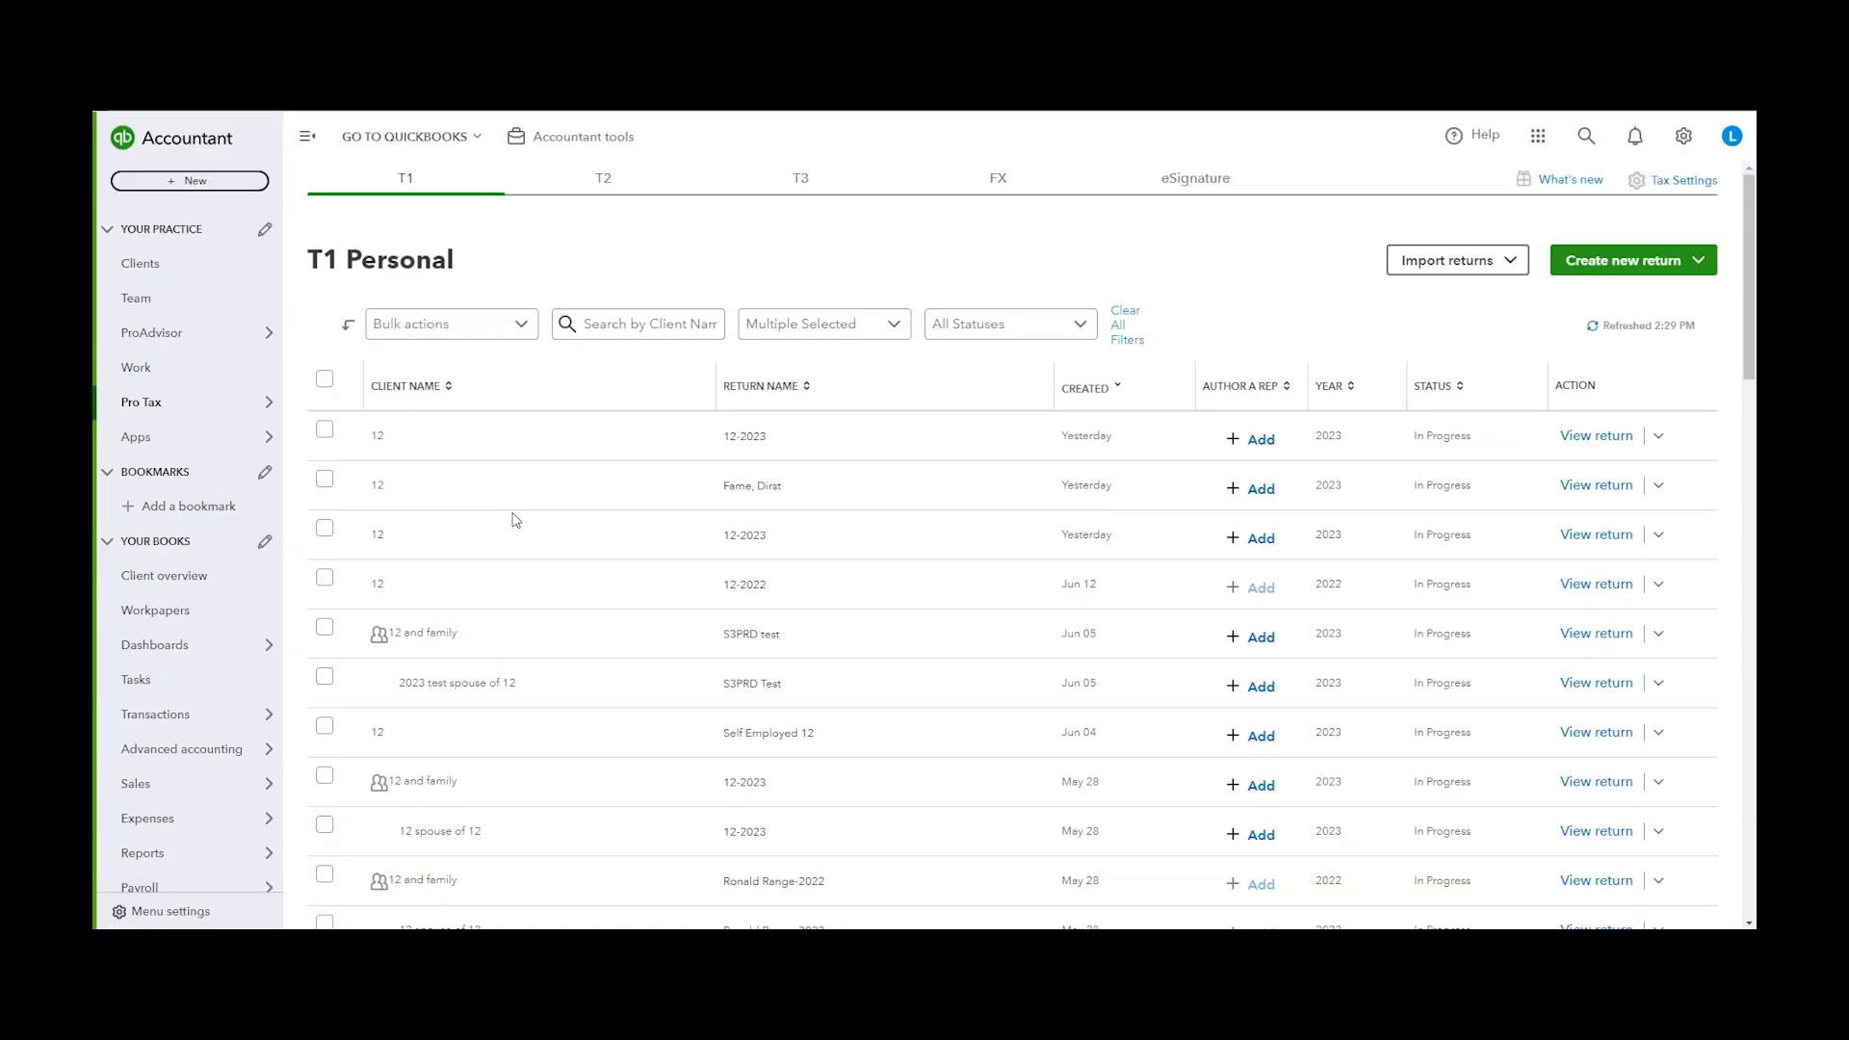
# Open the second T1 2023 return for client 12 and view its T1 client letter
pyautogui.click(1594, 487)
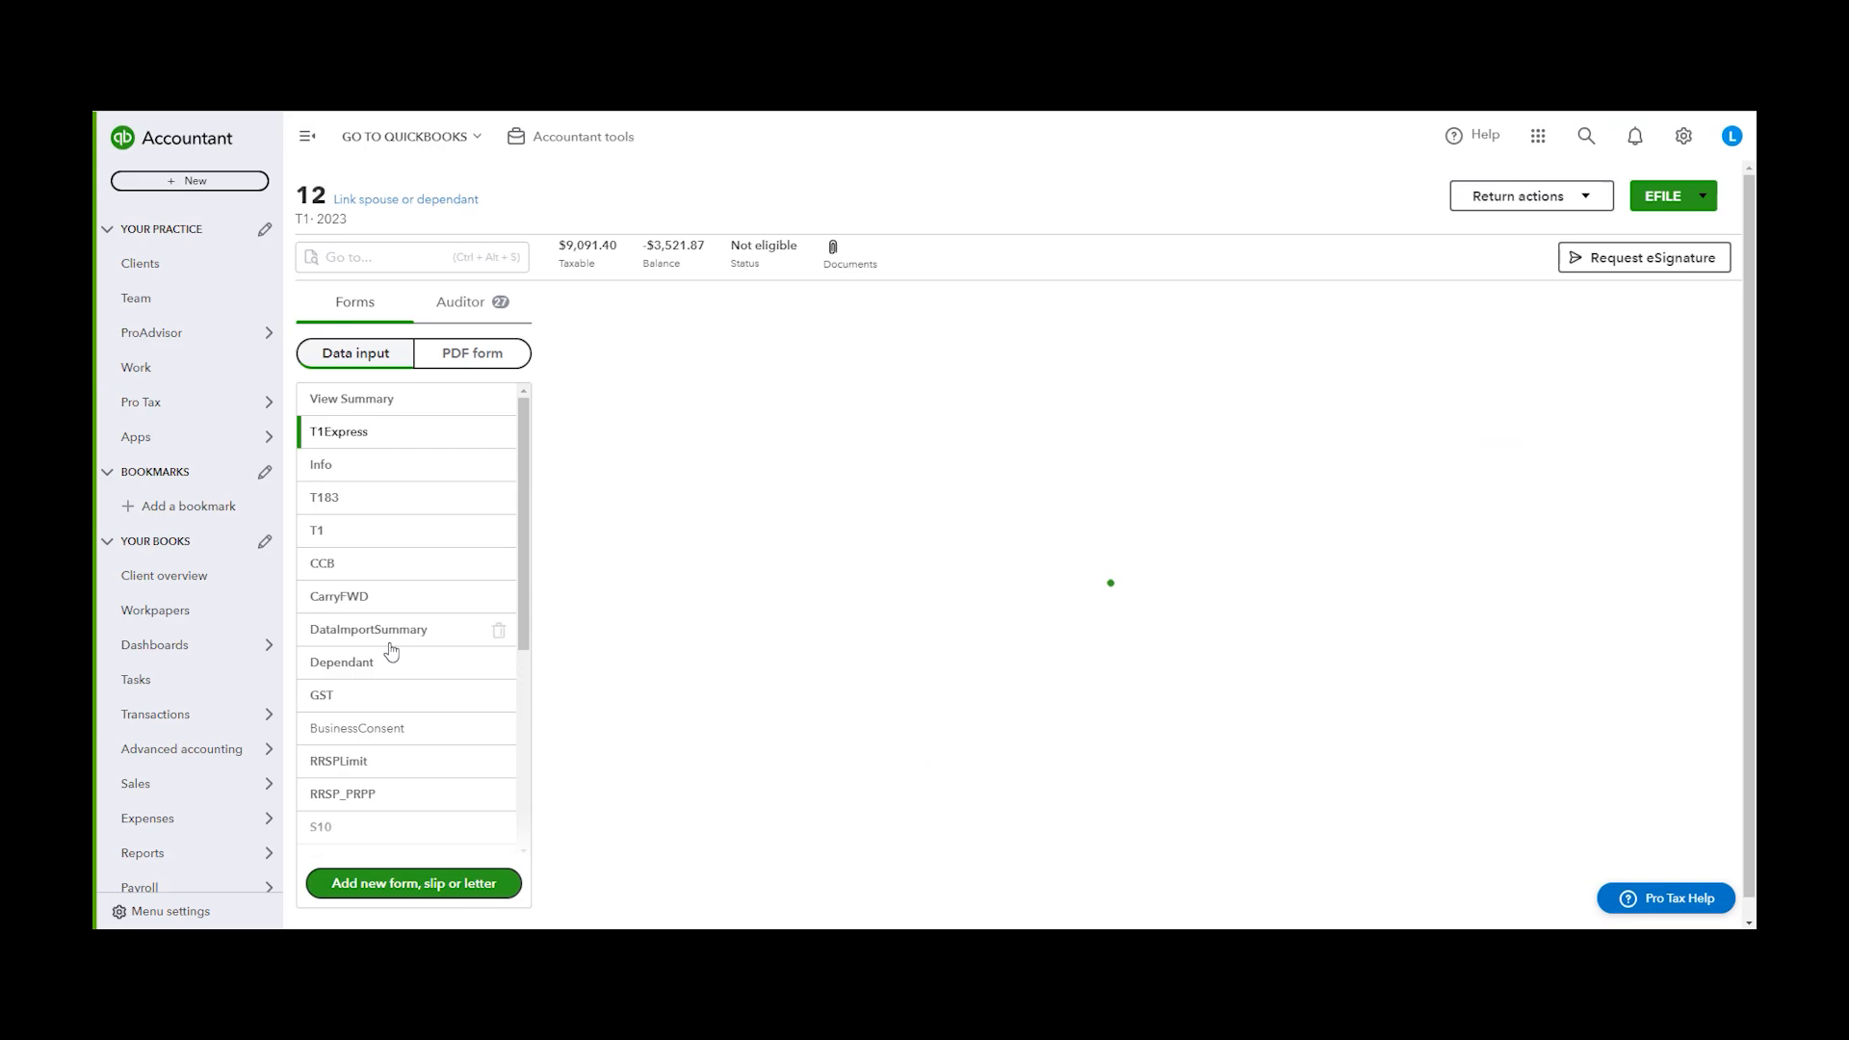
pyautogui.scroll(-5, 385, 732)
pyautogui.click(370, 794)
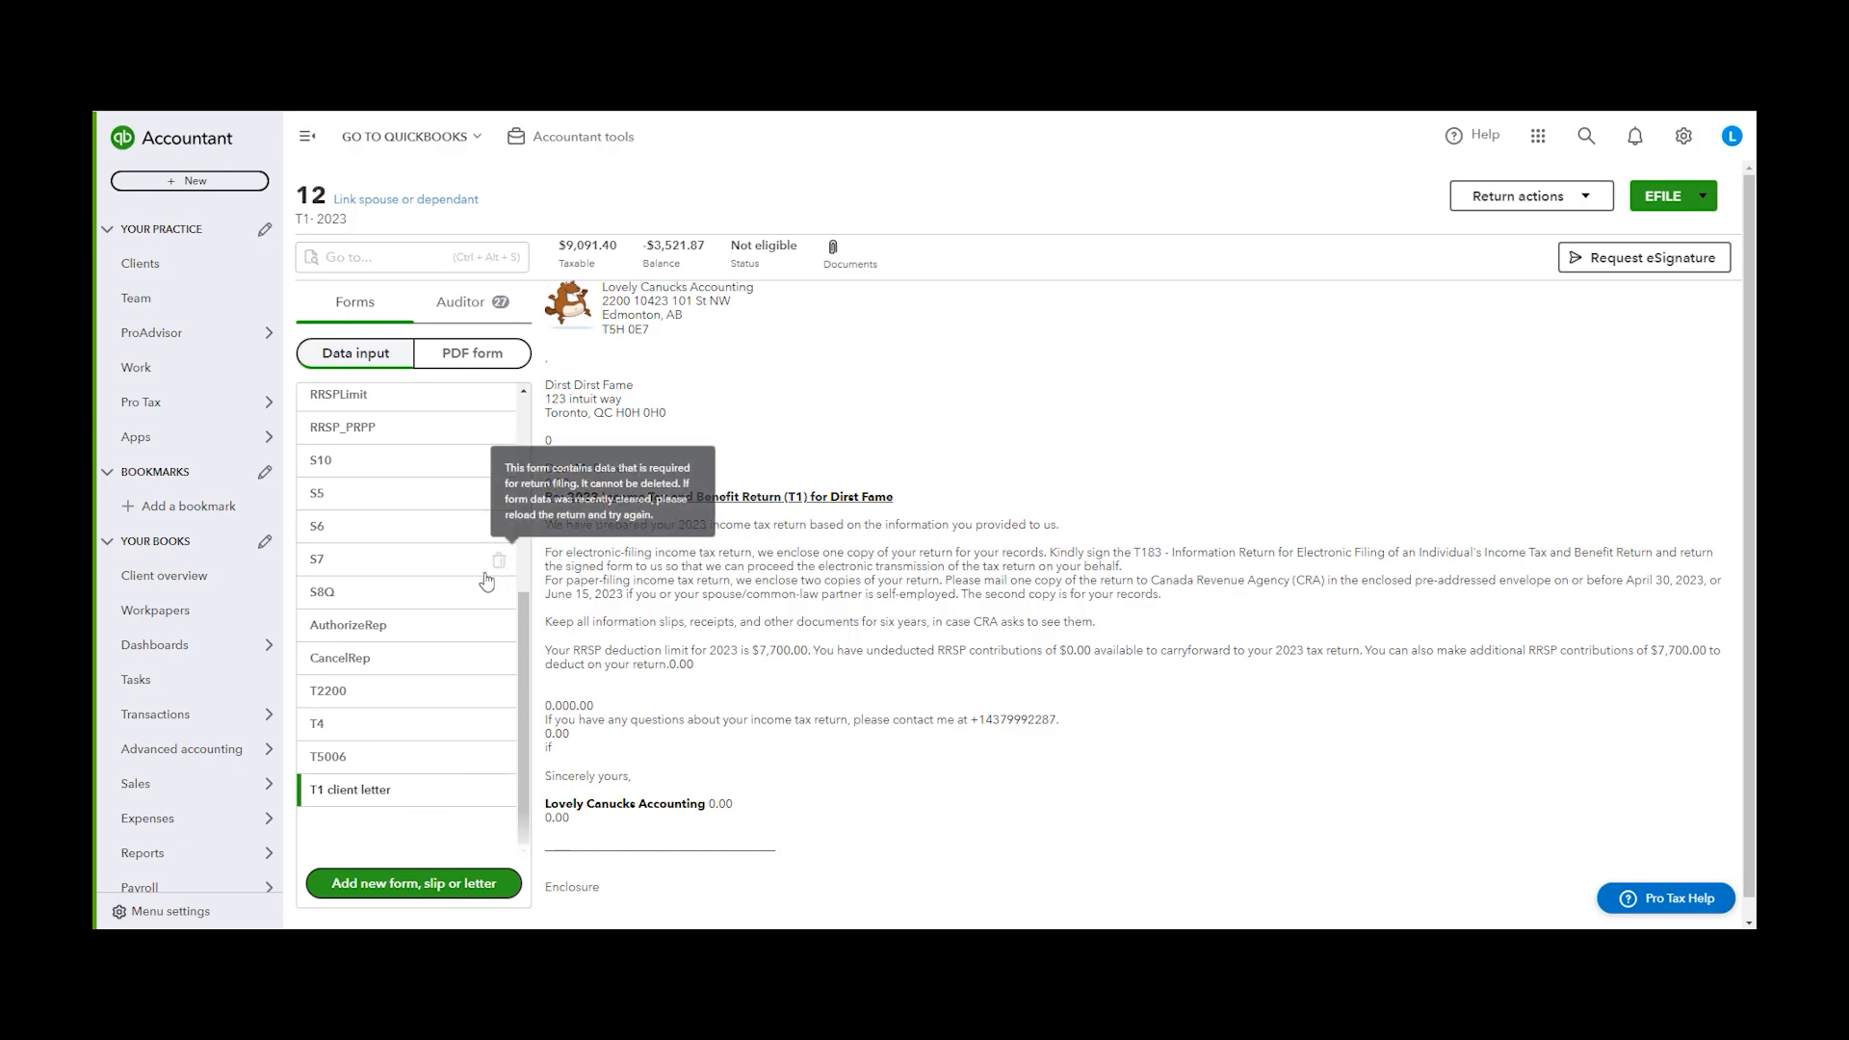
pyautogui.scroll(5, 376, 481)
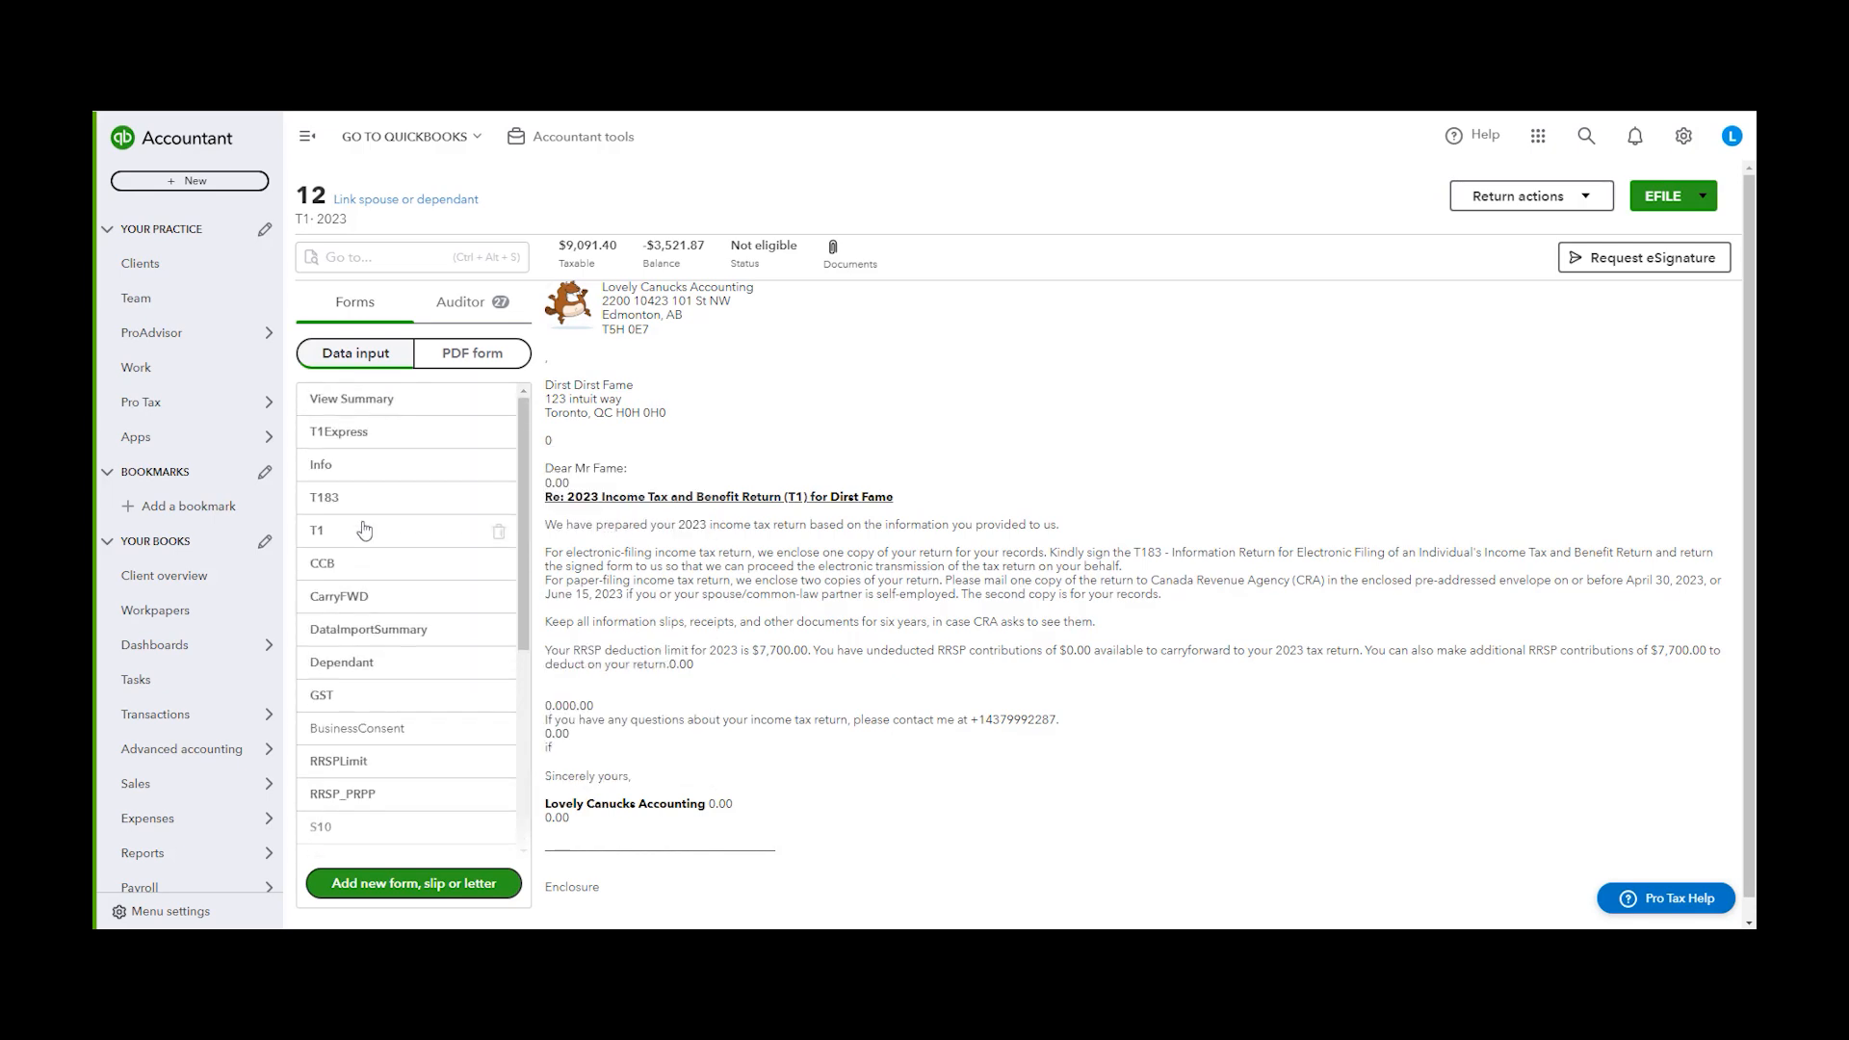
# Browse the Info sections, from personal information to filing, and the T1 Step 1 identification page
pyautogui.click(411, 472)
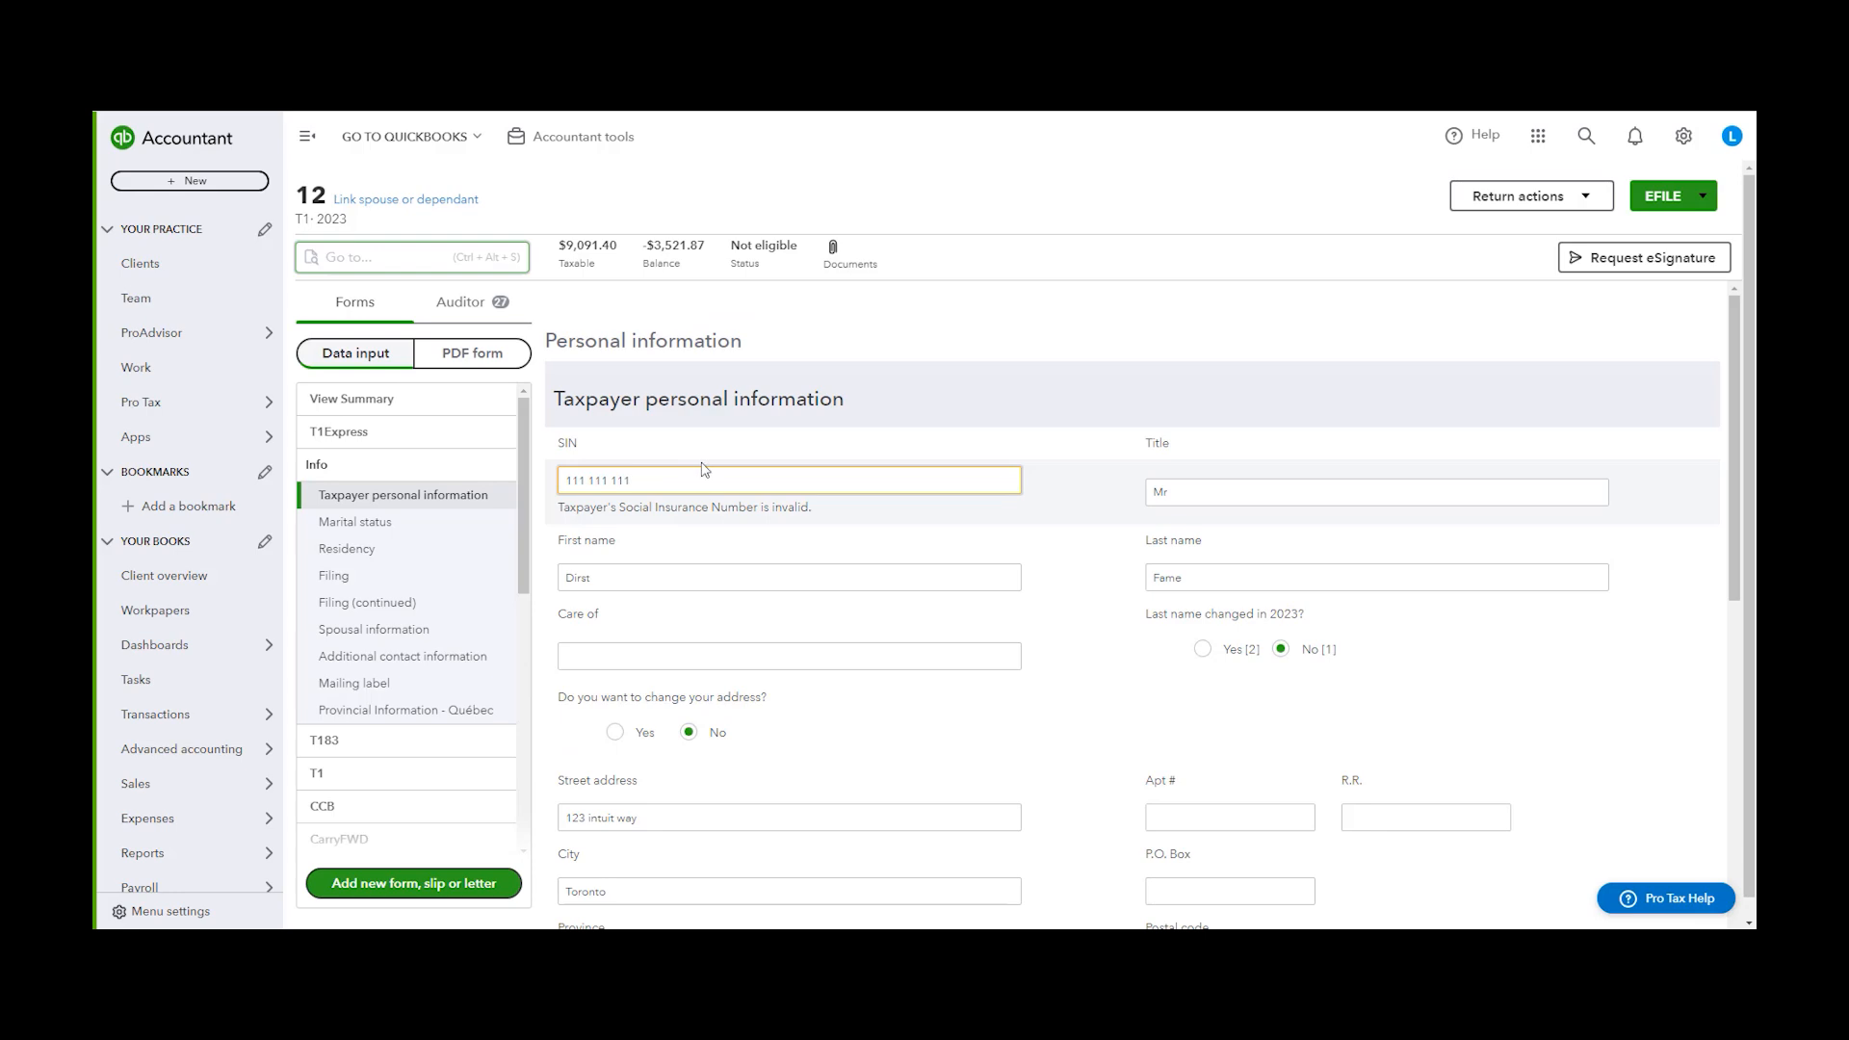
pyautogui.scroll(-8, 705, 470)
pyautogui.click(366, 523)
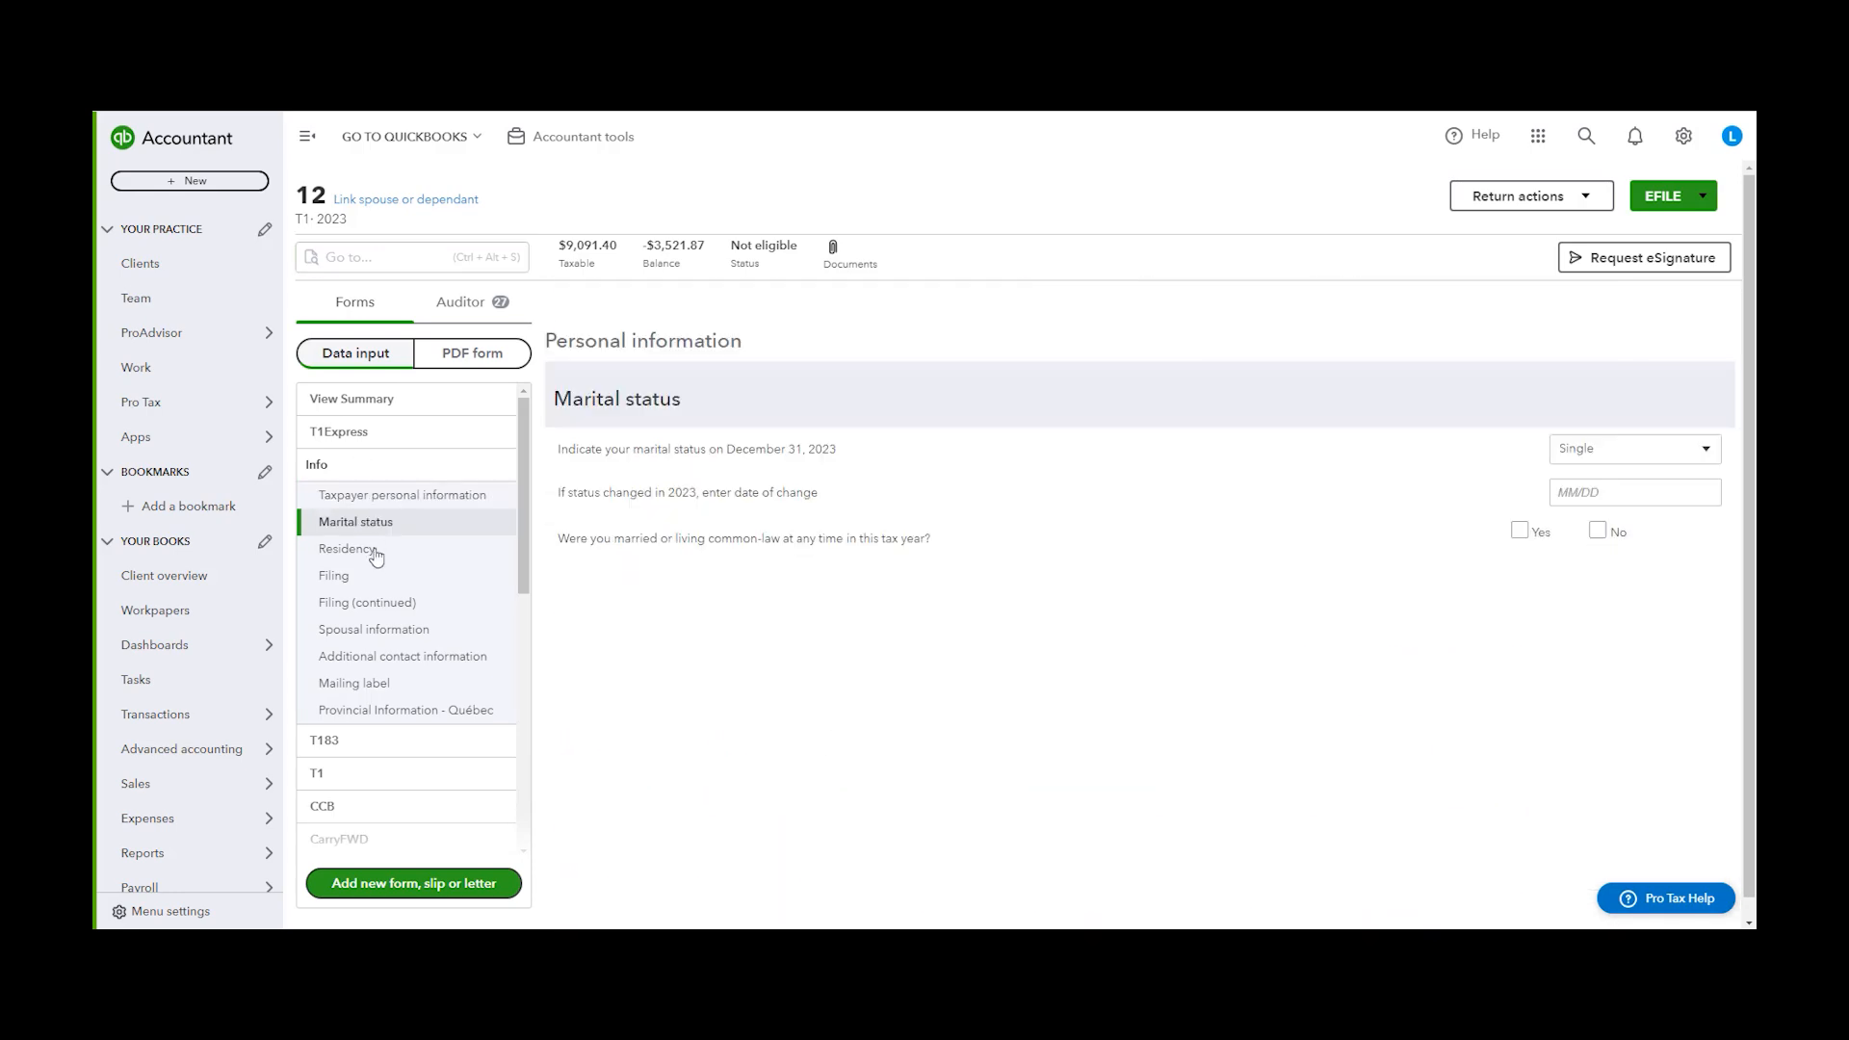
pyautogui.click(374, 550)
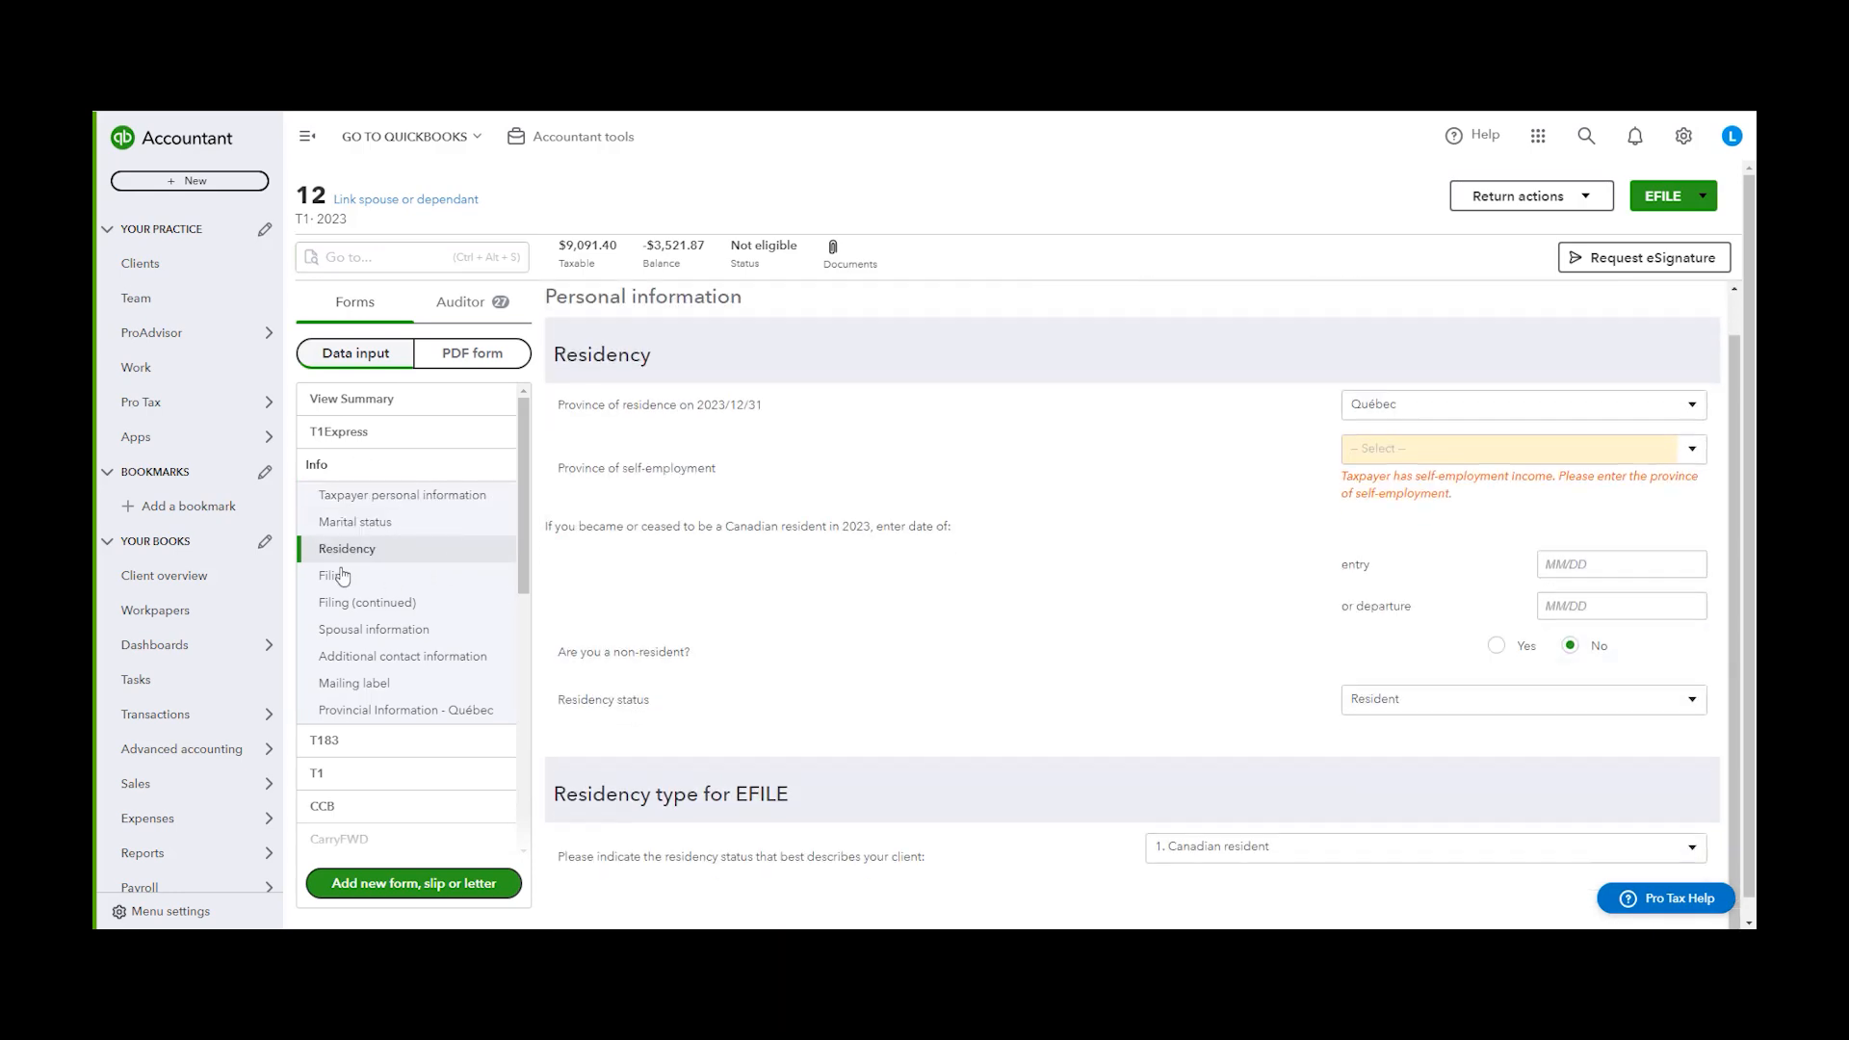
pyautogui.click(342, 576)
pyautogui.scroll(-5, 381, 626)
pyautogui.click(369, 609)
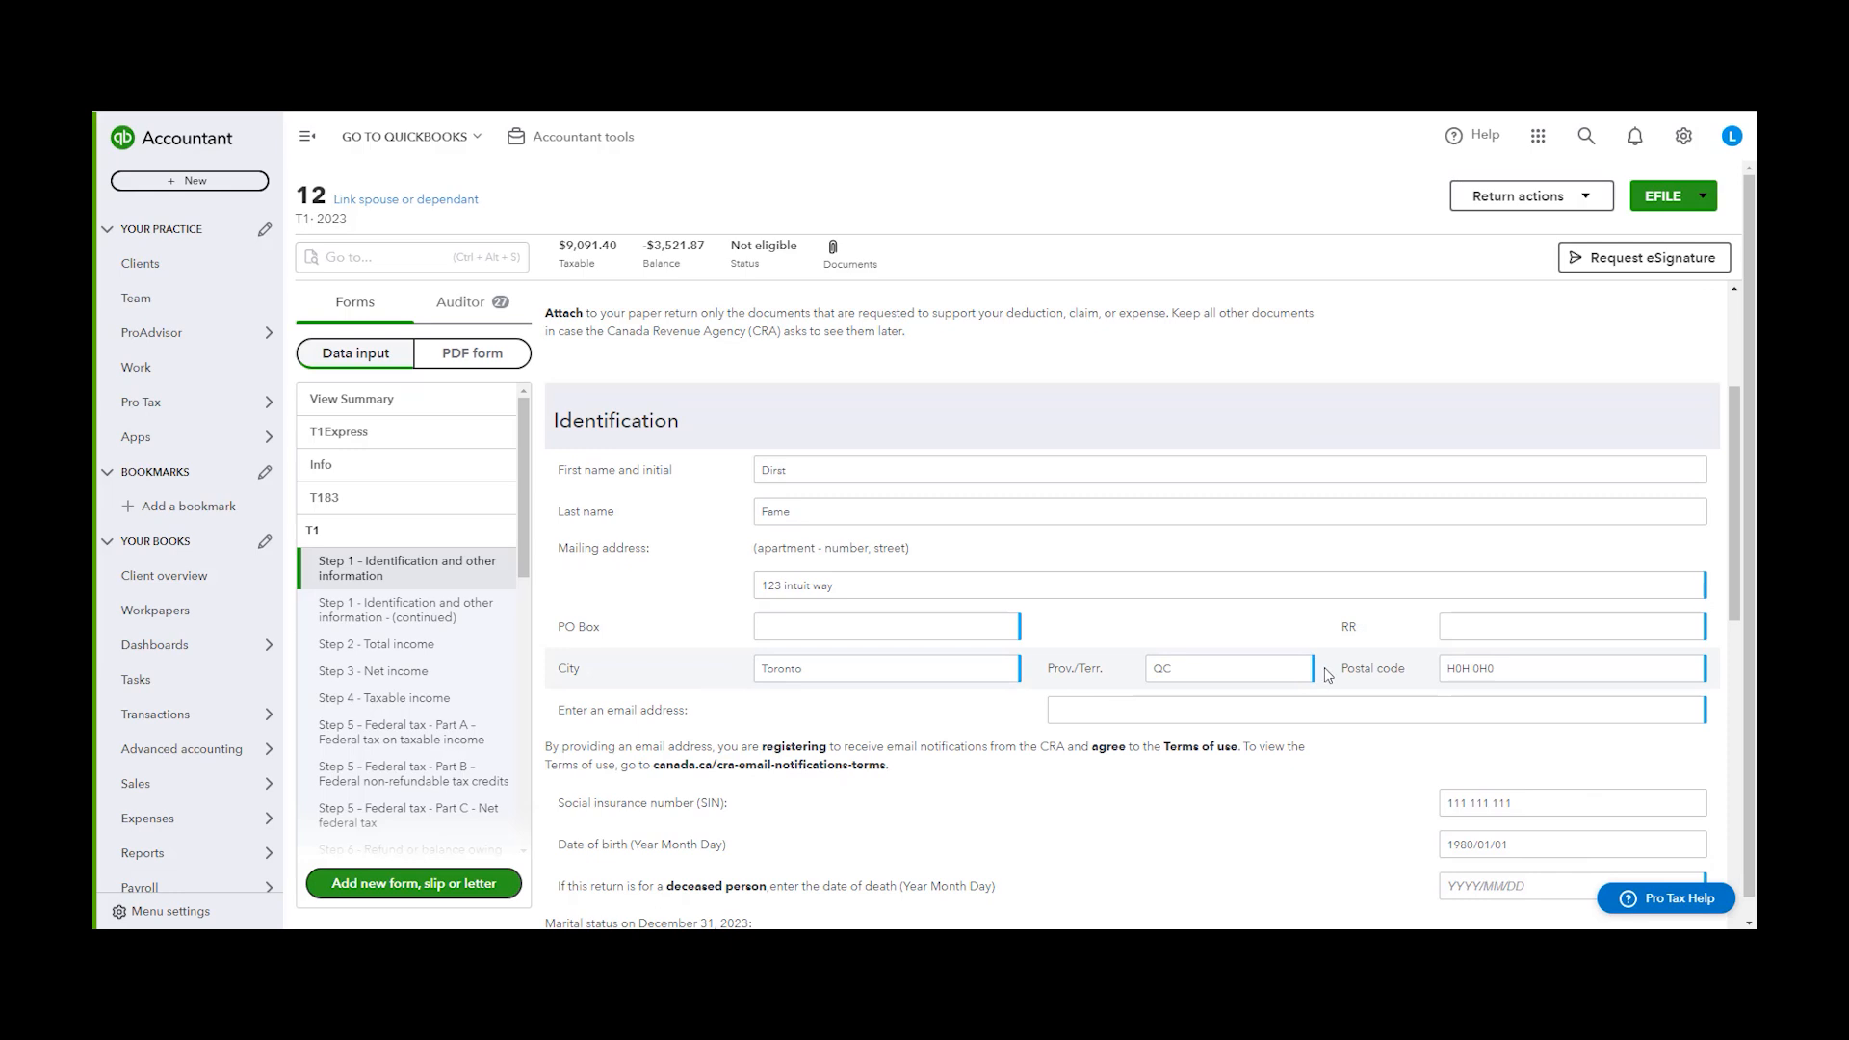
pyautogui.scroll(-4, 1375, 665)
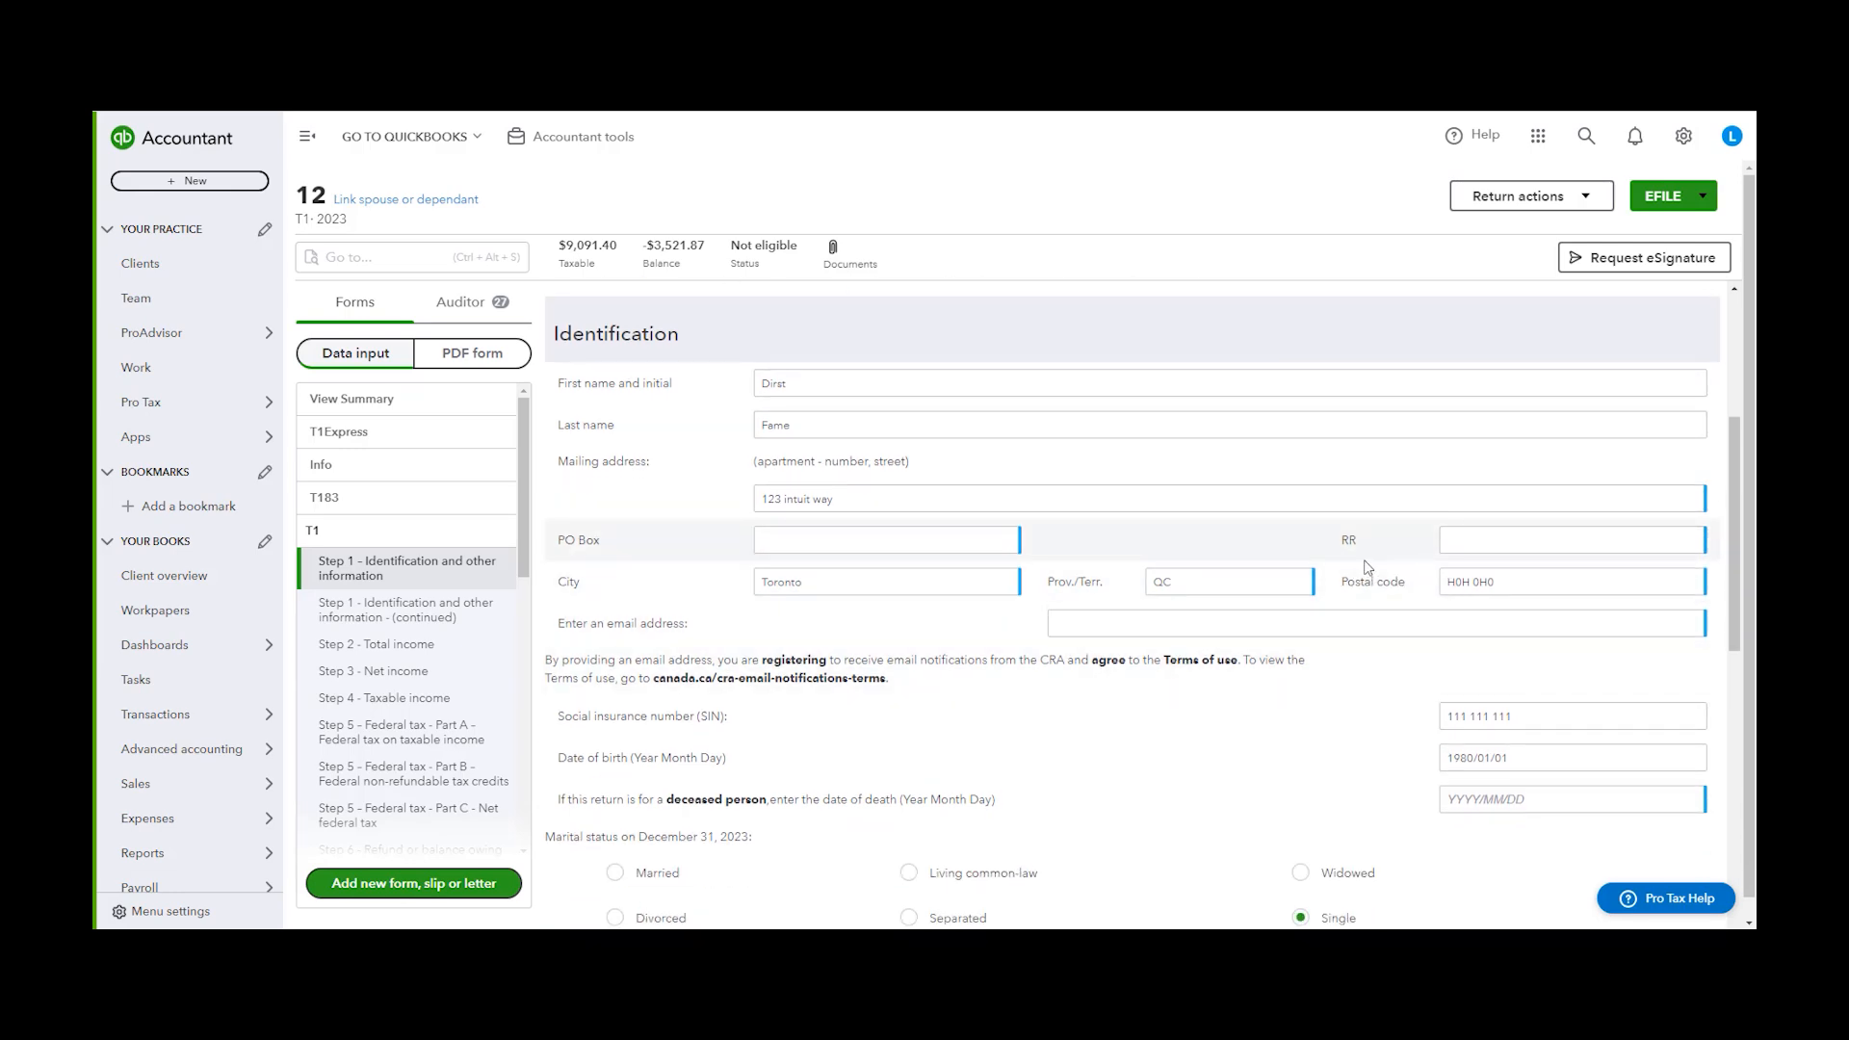
pyautogui.scroll(-3, 1388, 635)
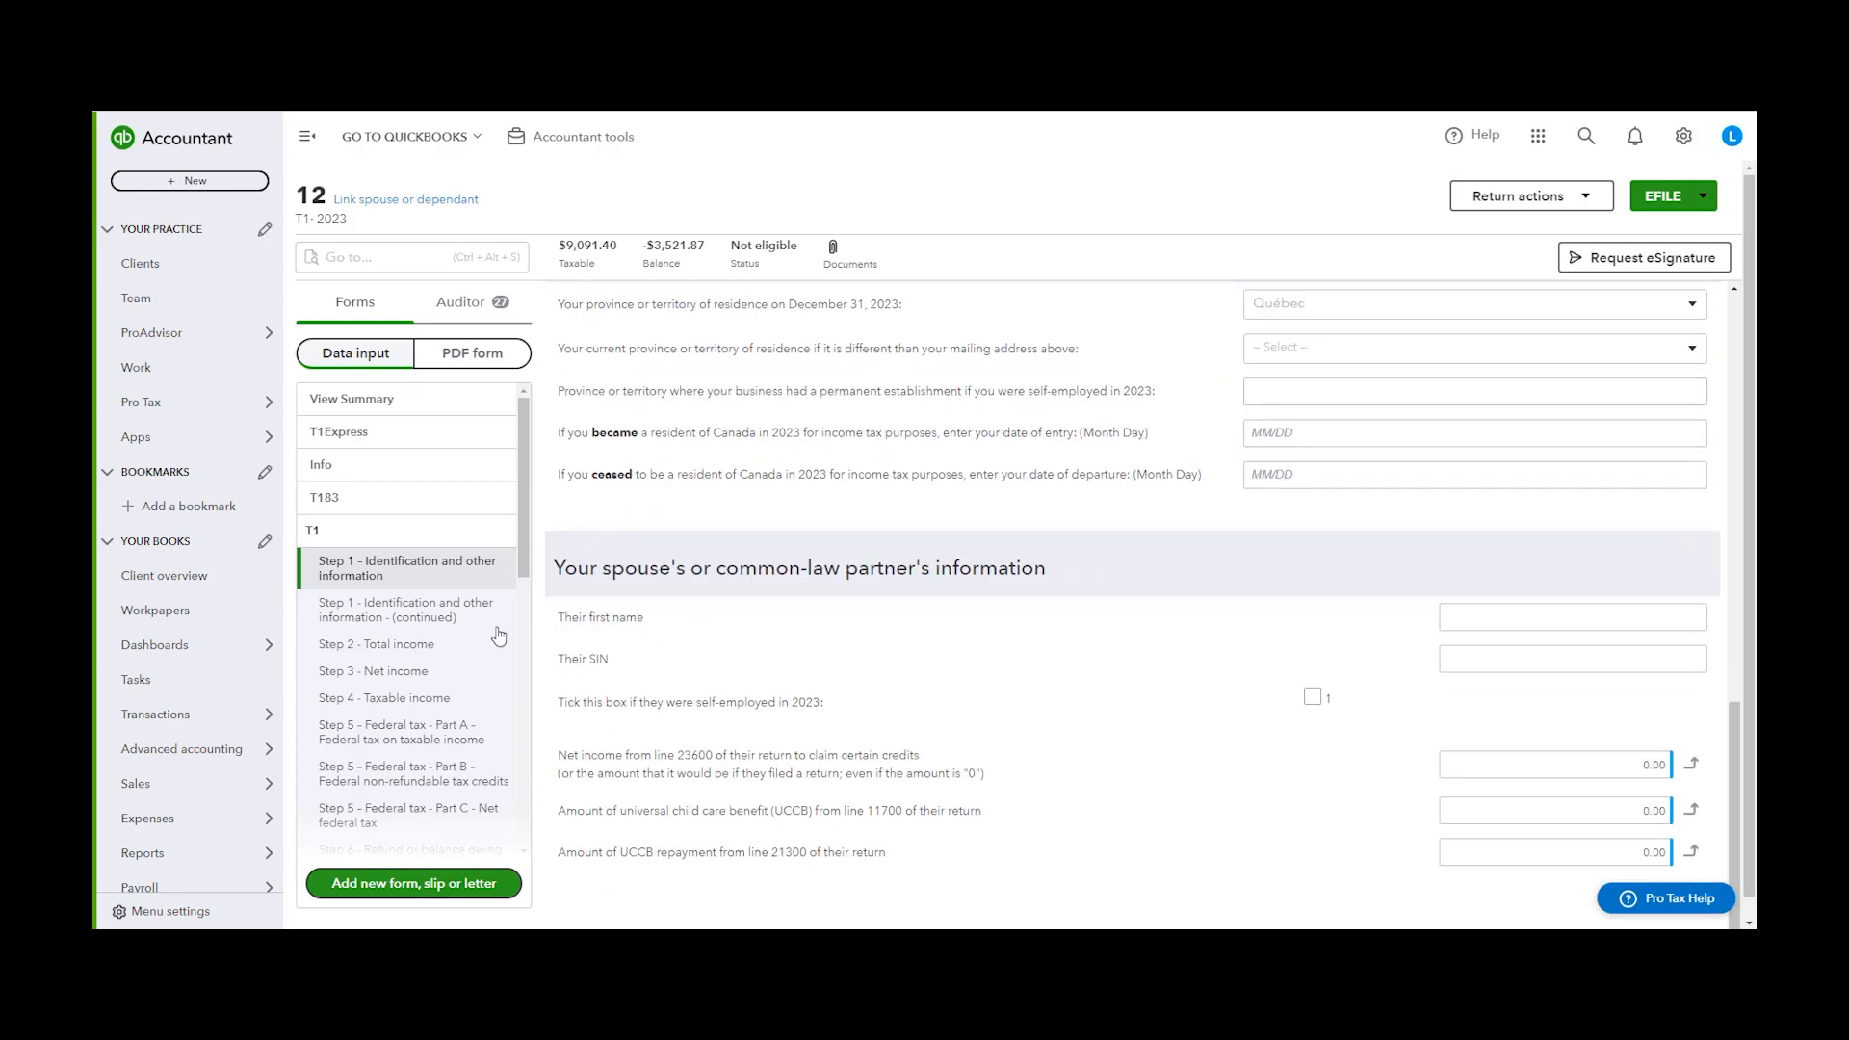
# On the T1 Step 2 total income page, set the business income net amount to 16,000.00
pyautogui.click(400, 643)
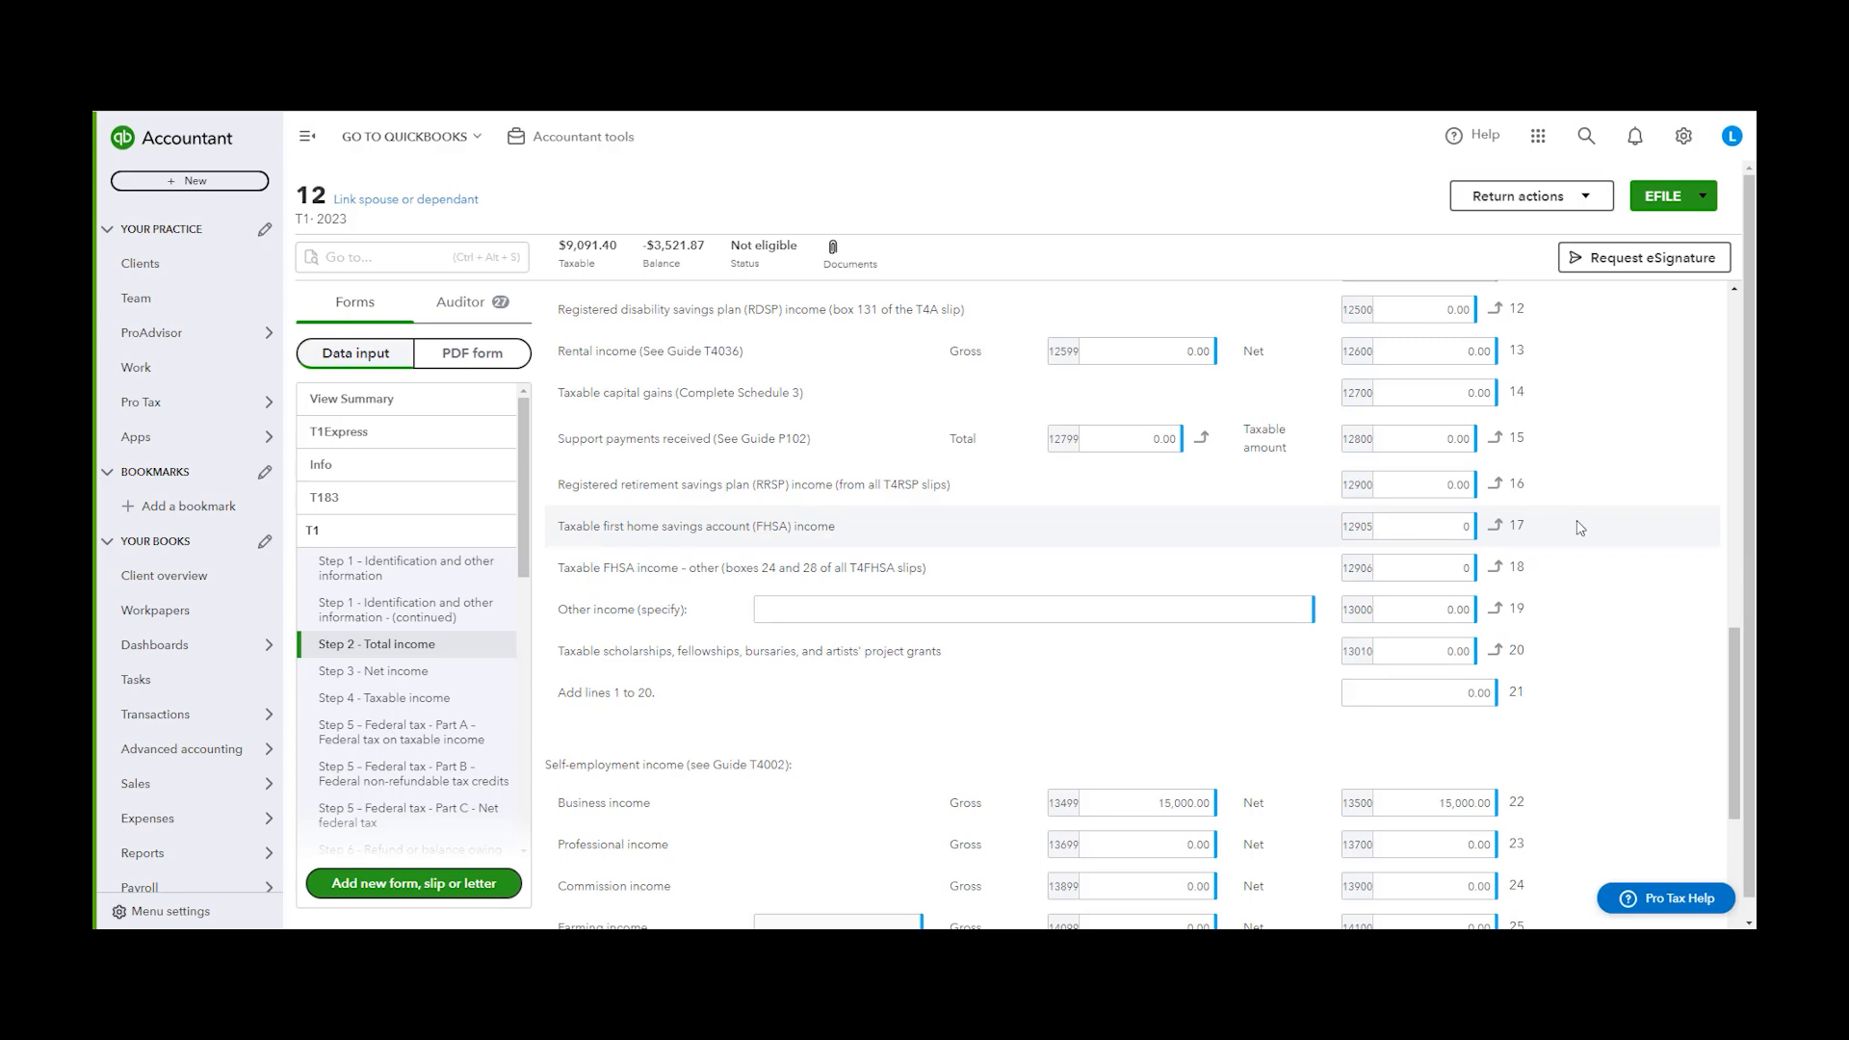
pyautogui.click(1411, 526)
pyautogui.scroll(-2, 1465, 527)
pyautogui.click(1452, 629)
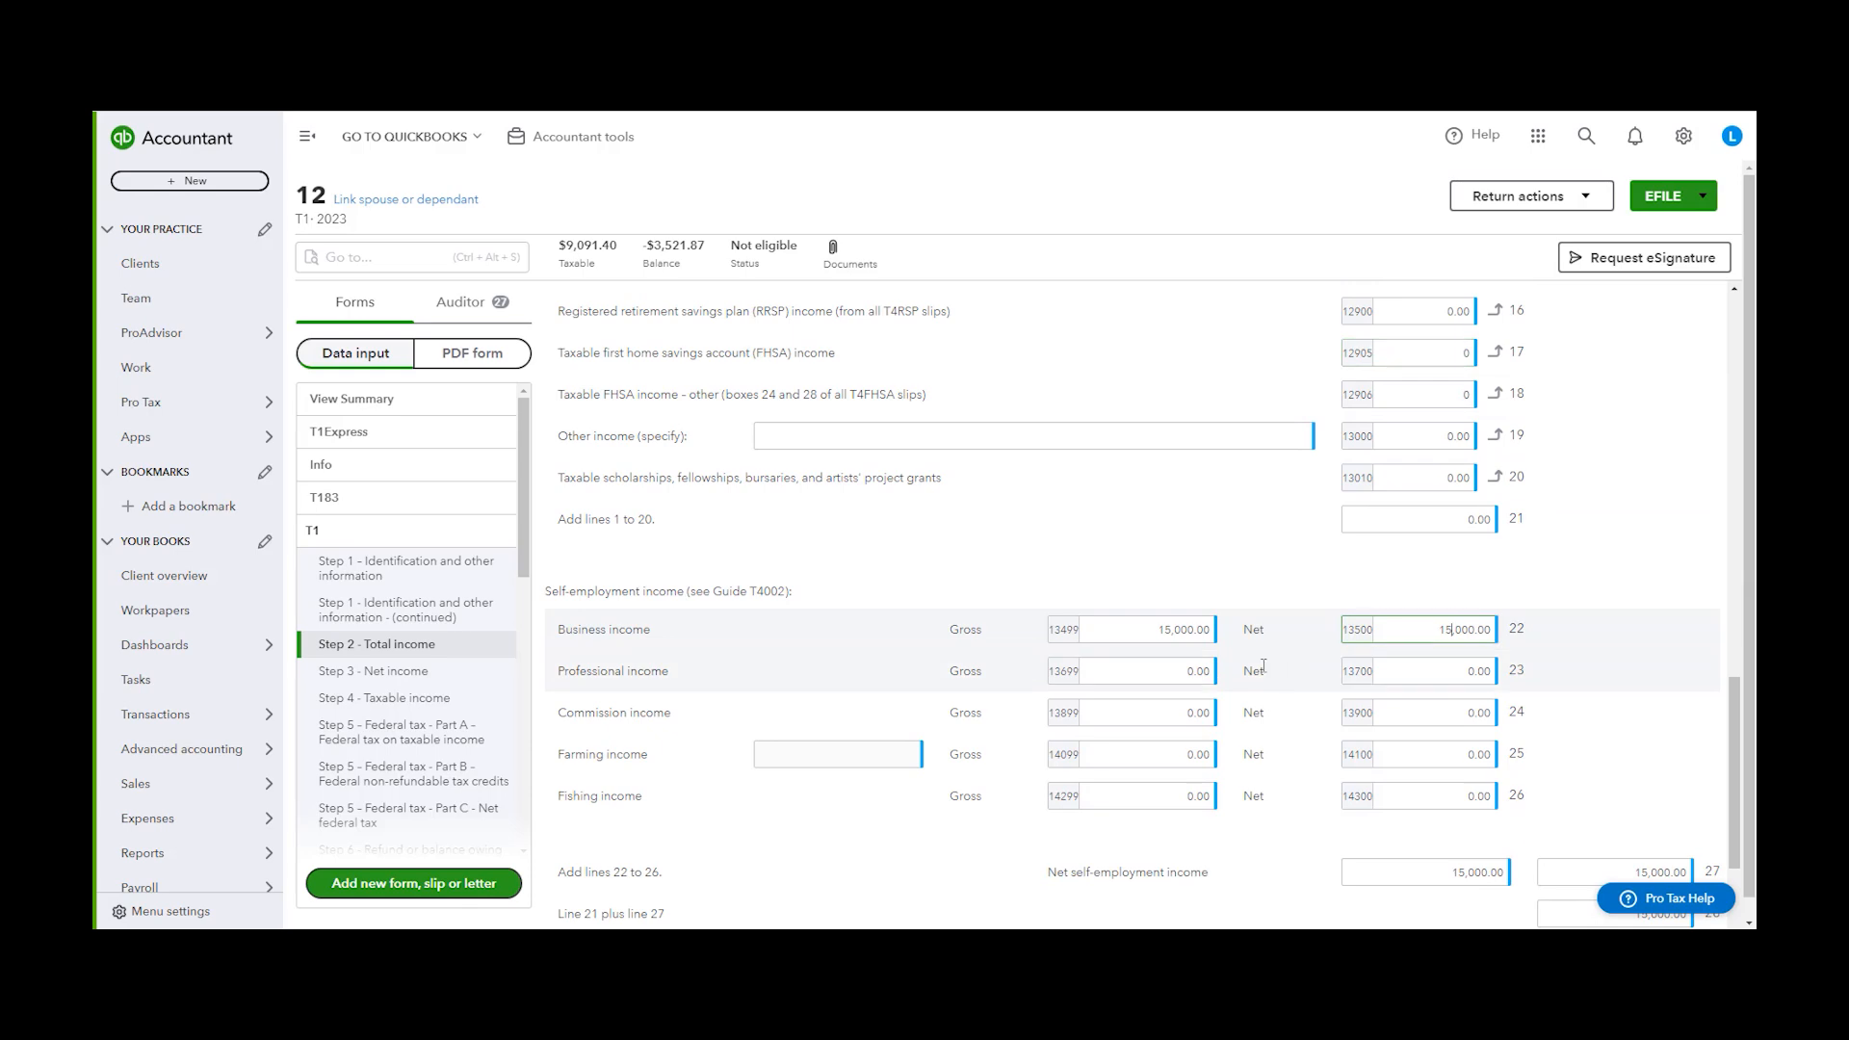
pyautogui.click(1410, 628)
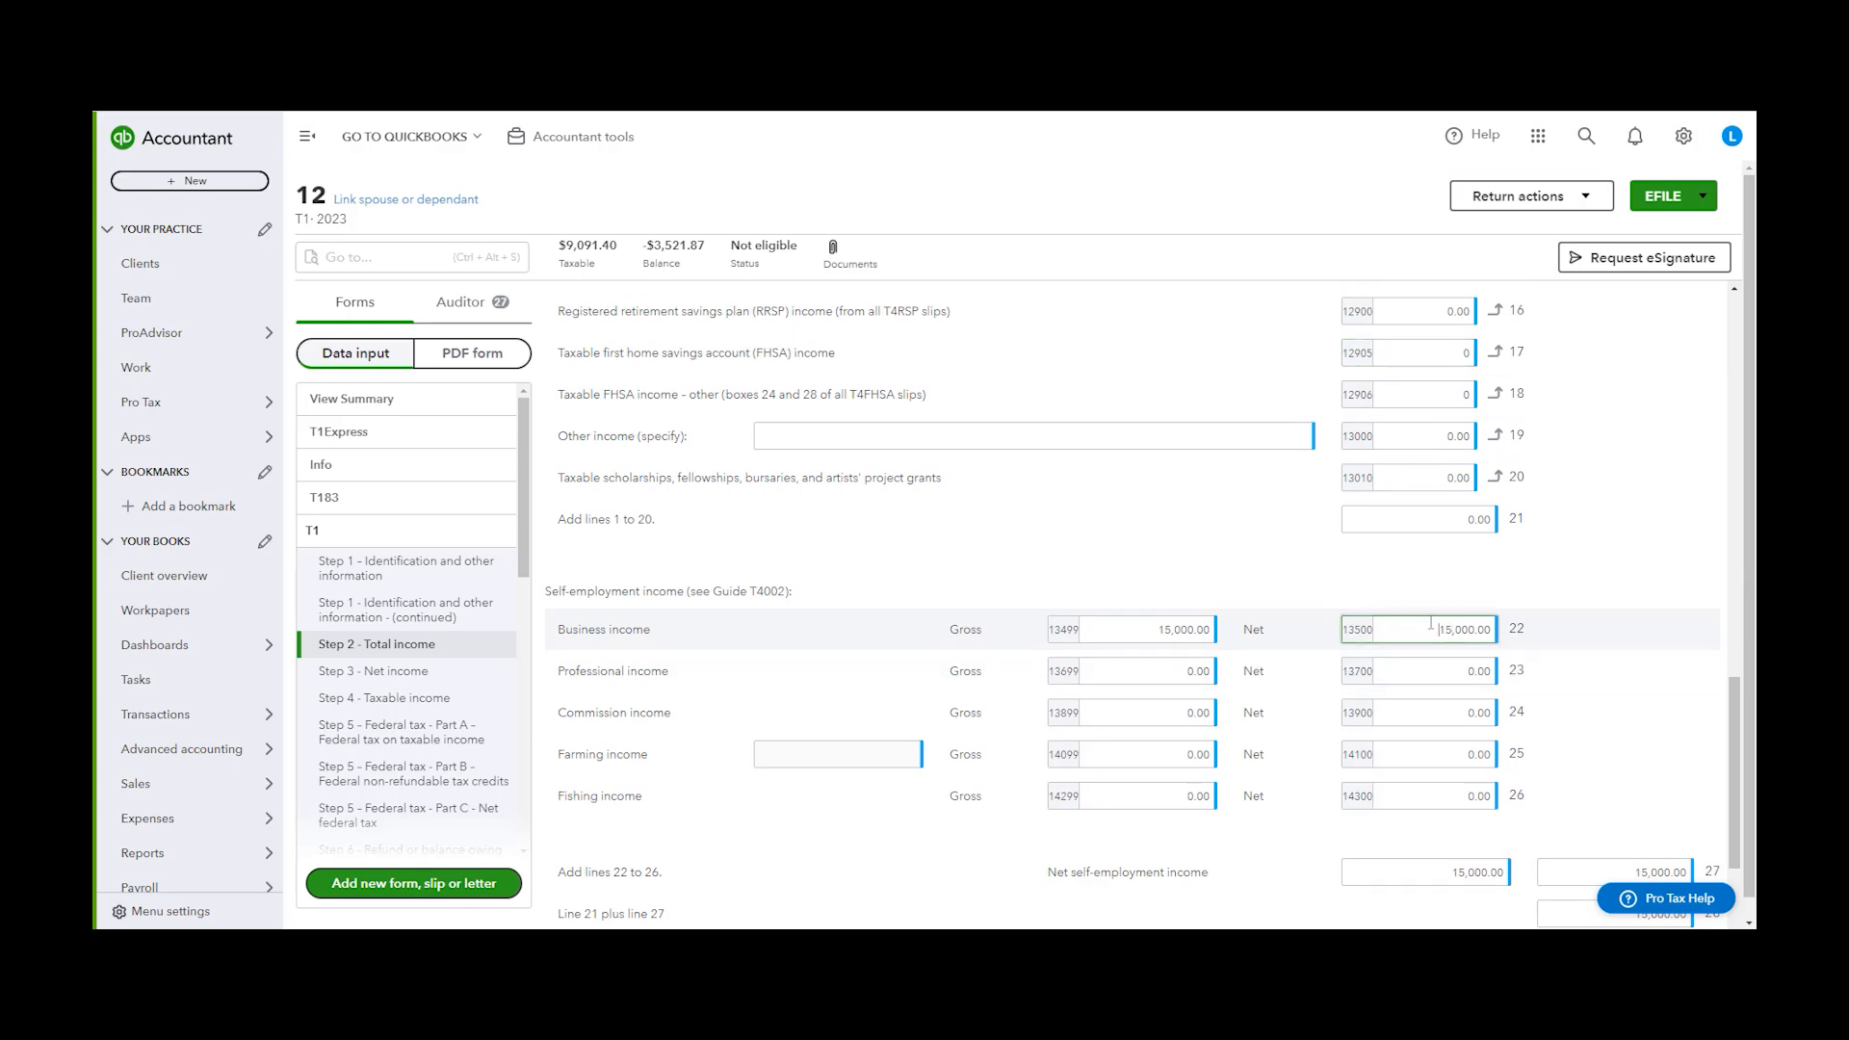
pyautogui.hotkey('shift', 'End')
pyautogui.write('1')
pyautogui.click(1436, 671)
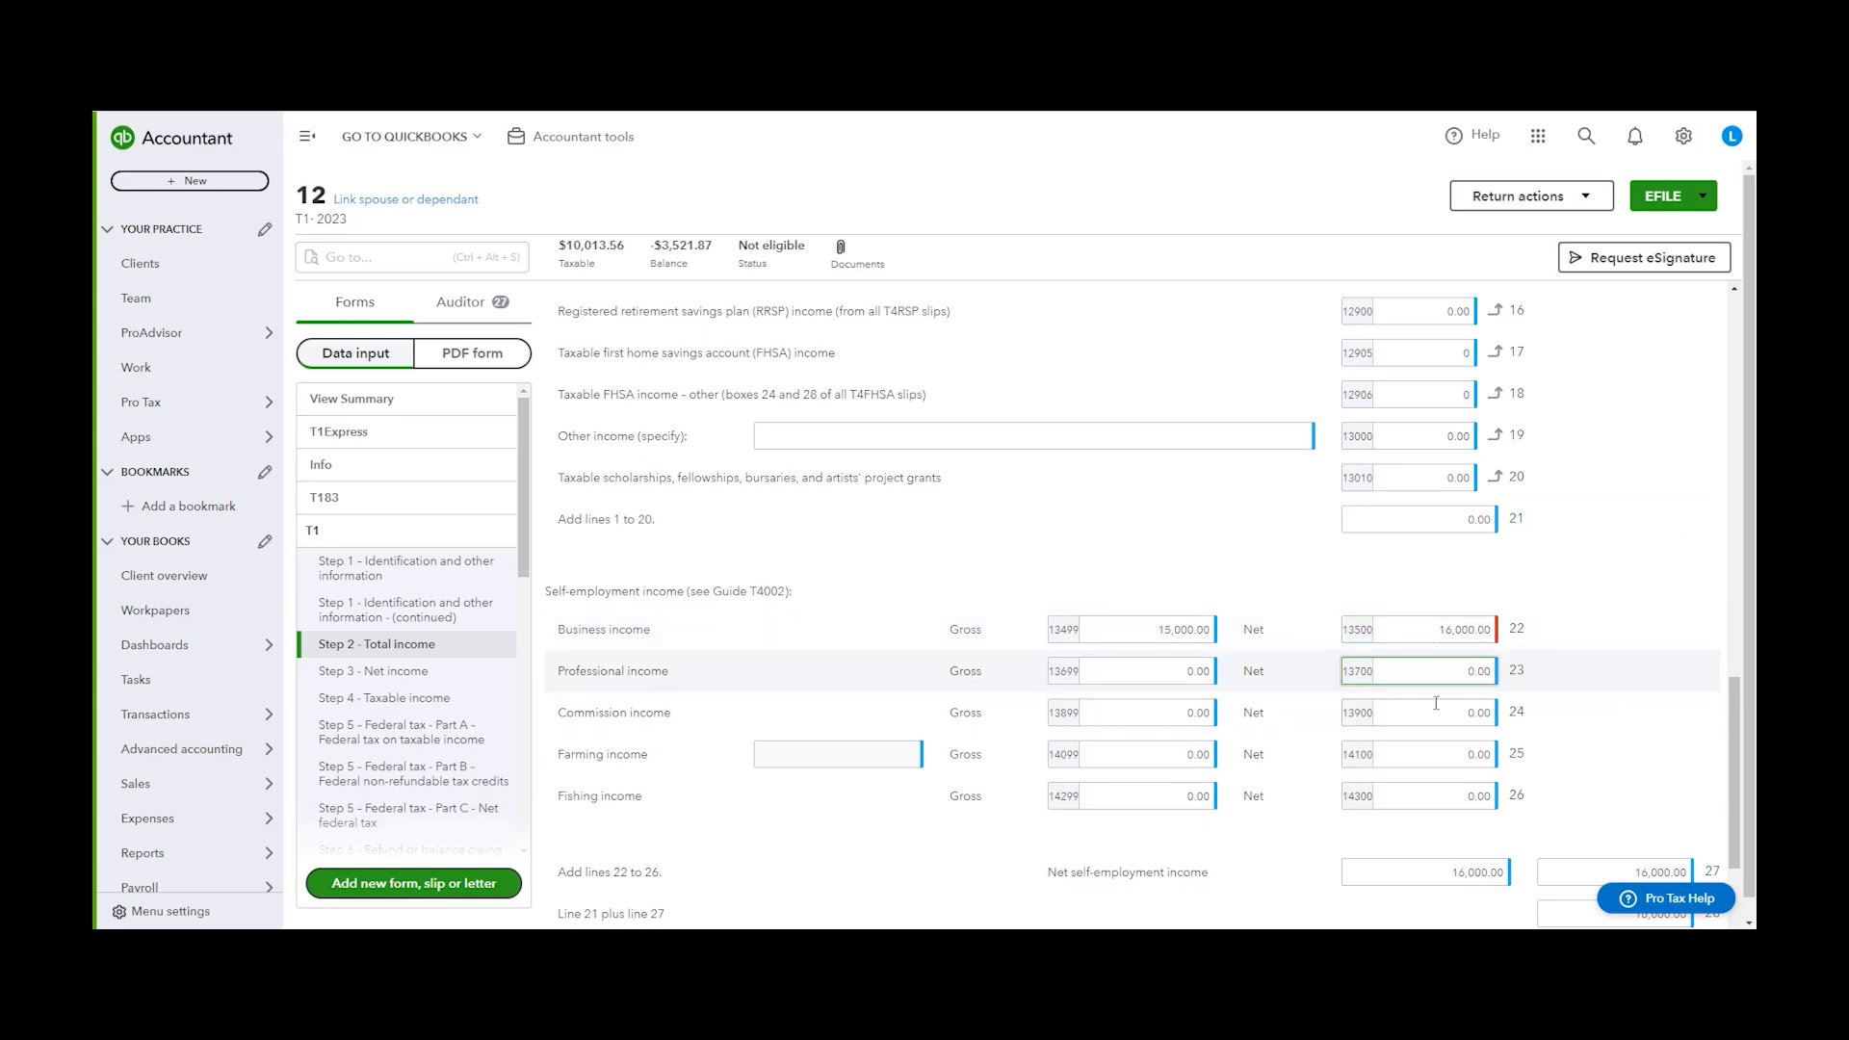
# Link another client's 2023 return to this T1 return as a dependant
pyautogui.click(1580, 643)
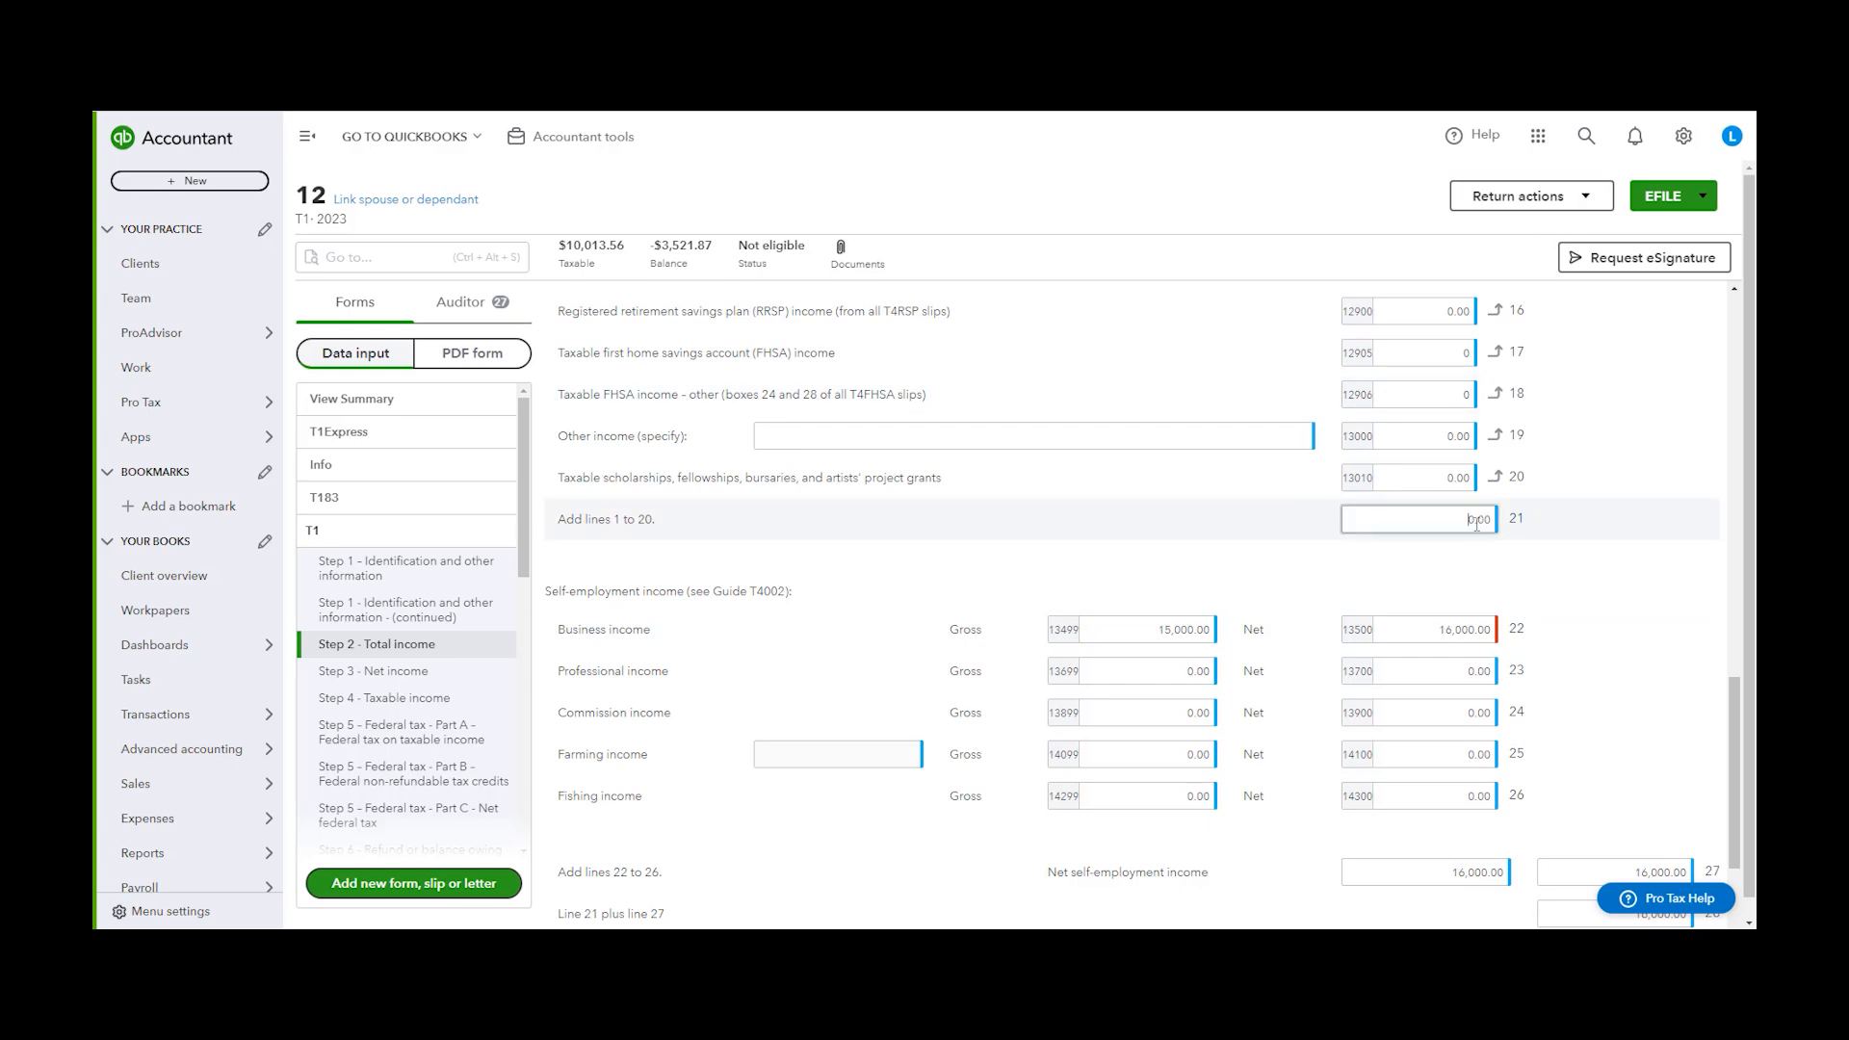
pyautogui.click(1443, 622)
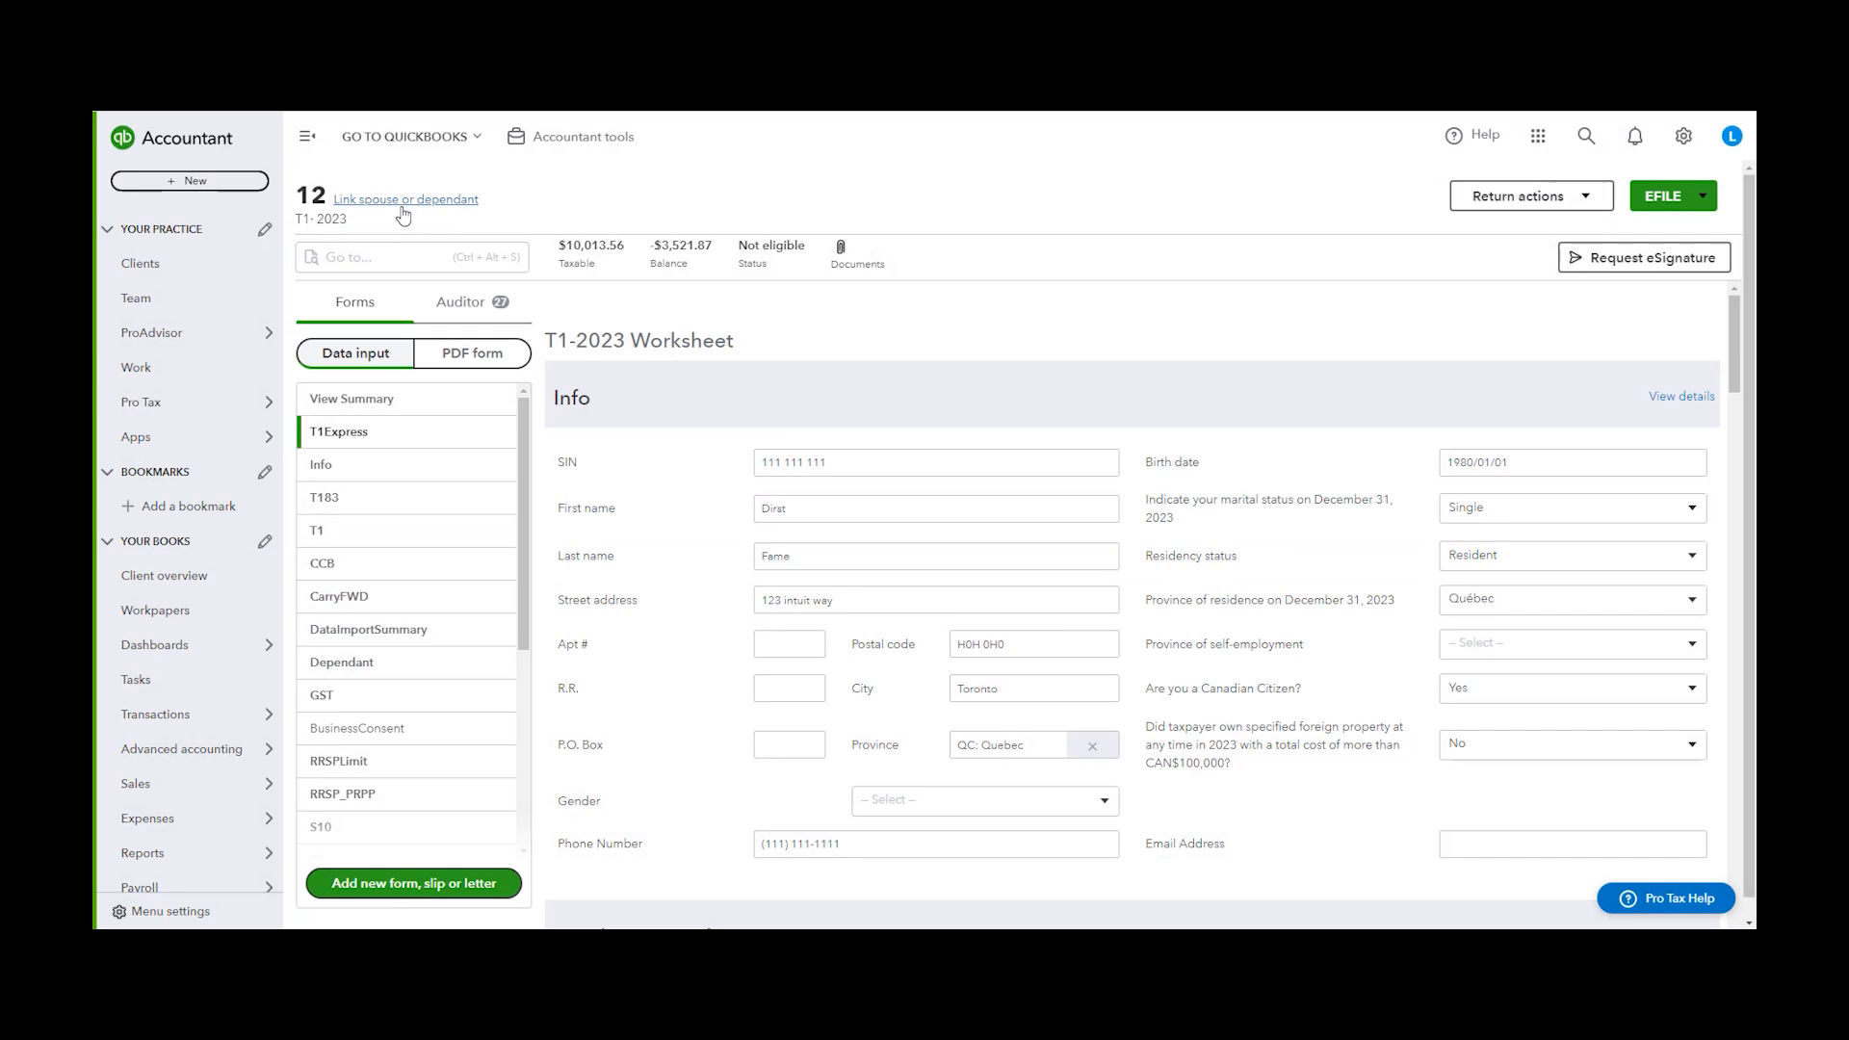
pyautogui.click(439, 203)
pyautogui.click(832, 466)
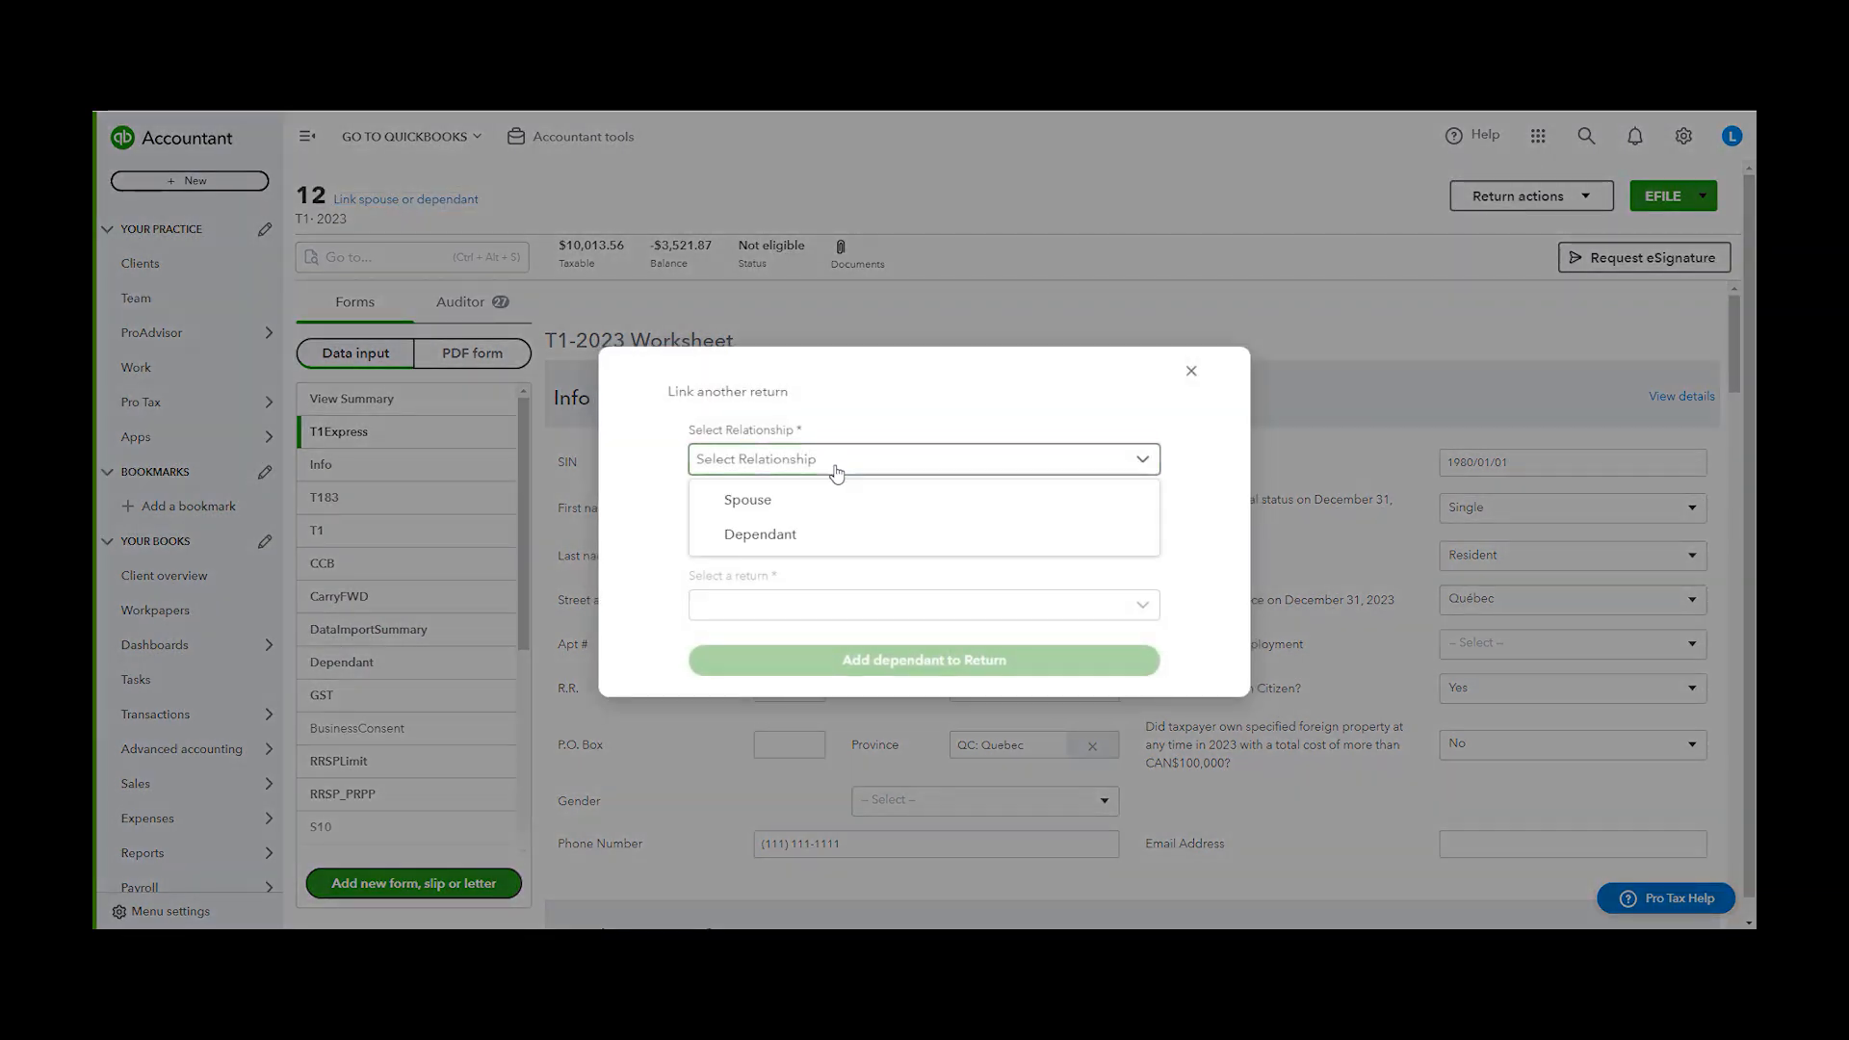
pyautogui.click(773, 537)
pyautogui.click(1127, 547)
pyautogui.scroll(-10, 856, 713)
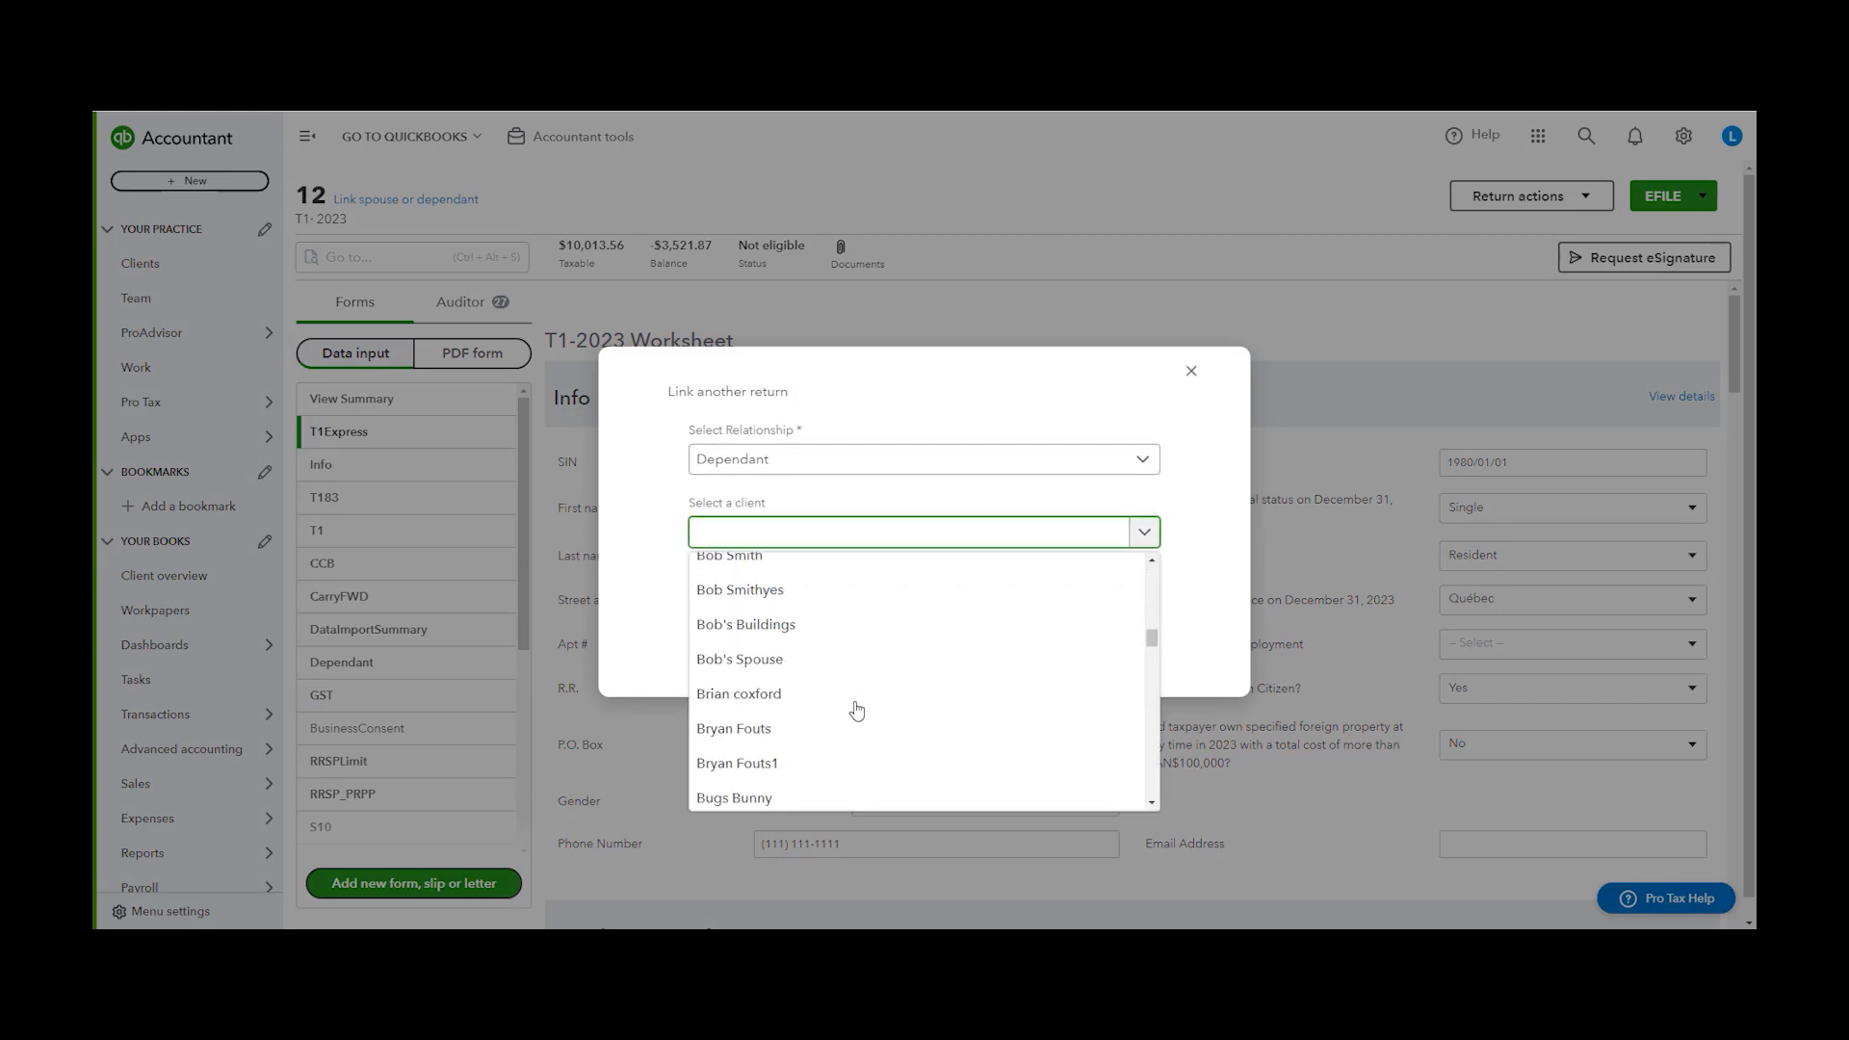
pyautogui.scroll(5, 862, 706)
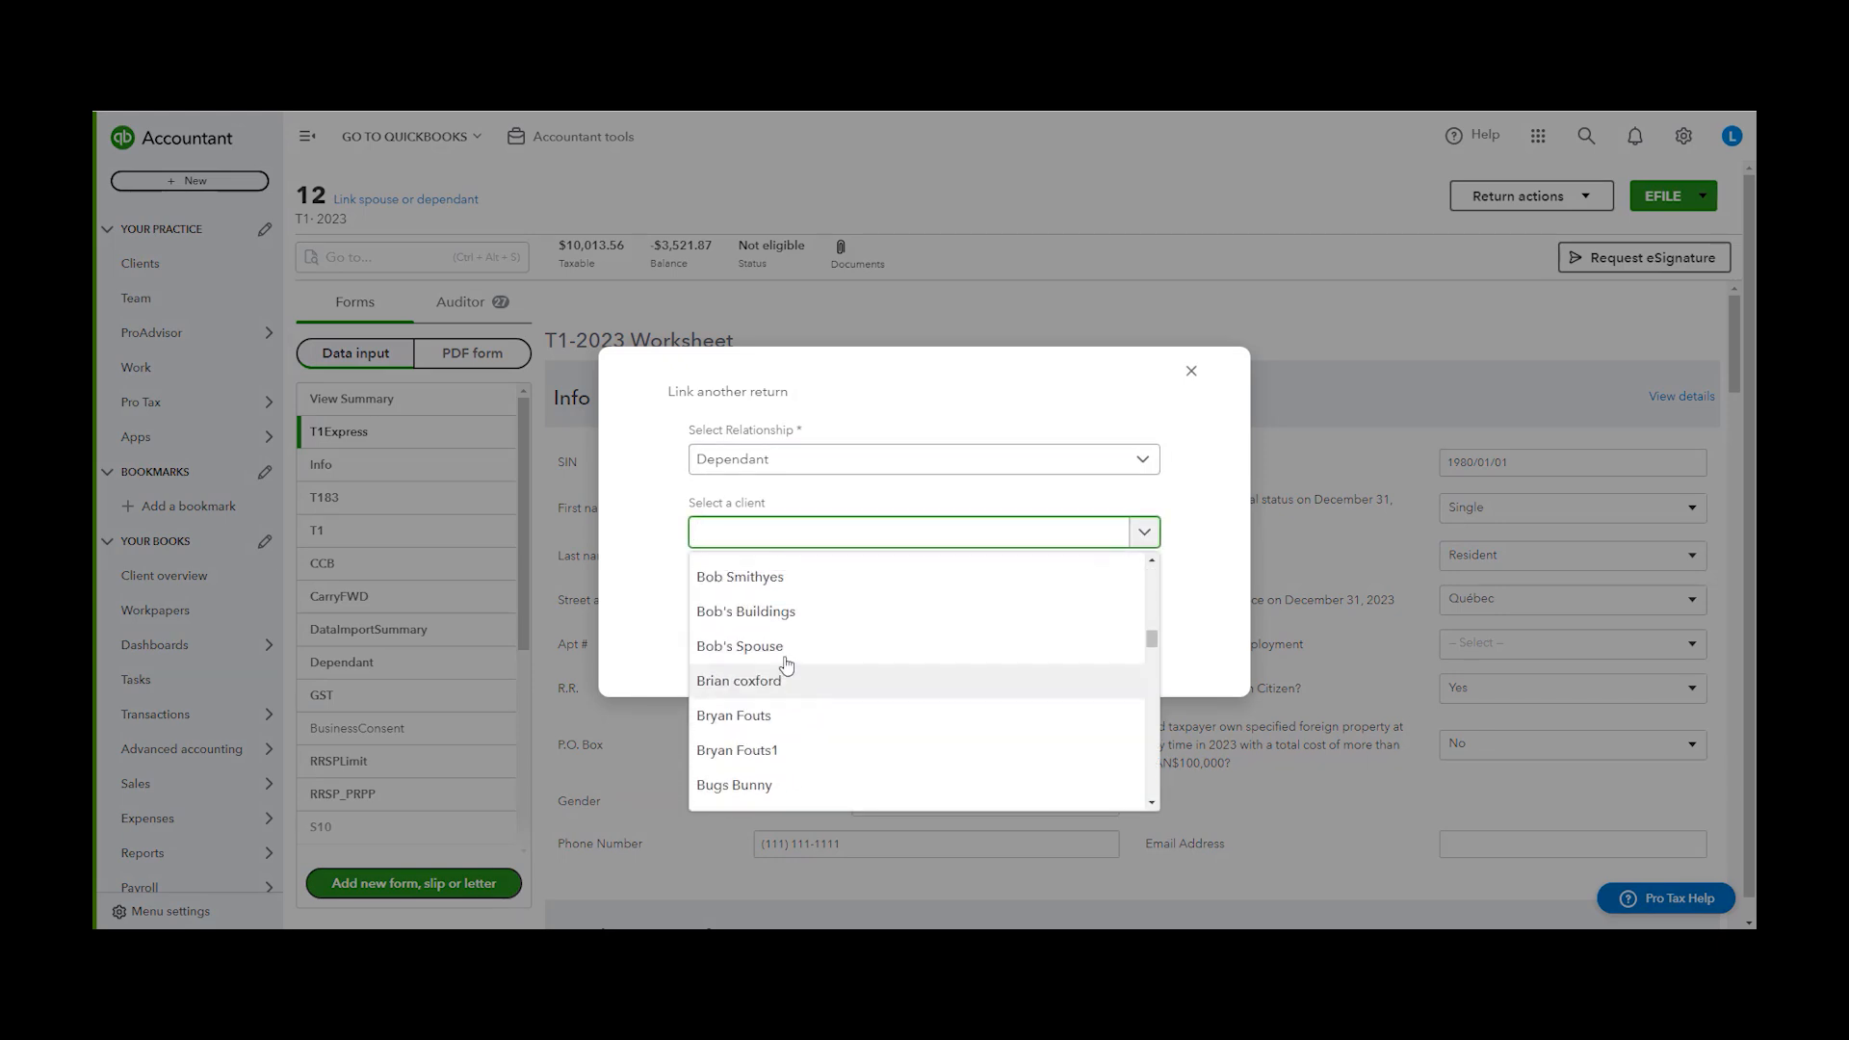
pyautogui.click(785, 730)
pyautogui.click(807, 604)
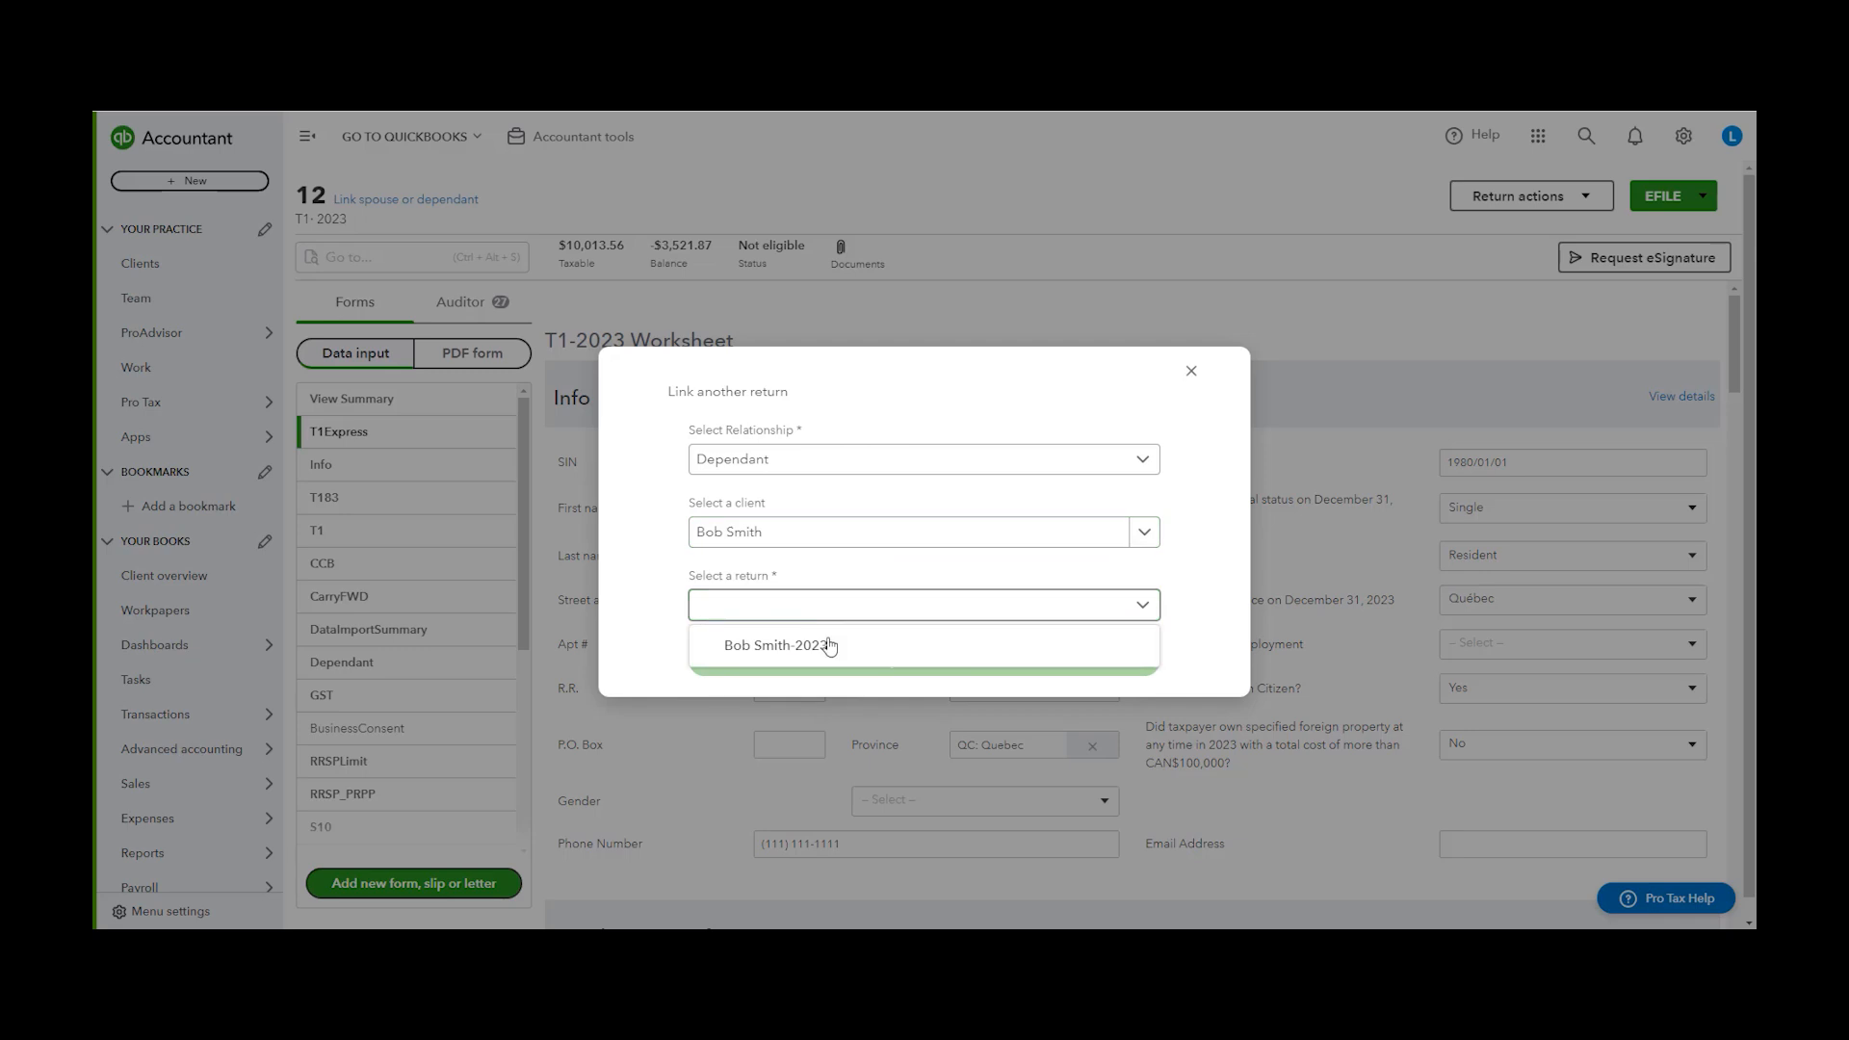
pyautogui.click(852, 647)
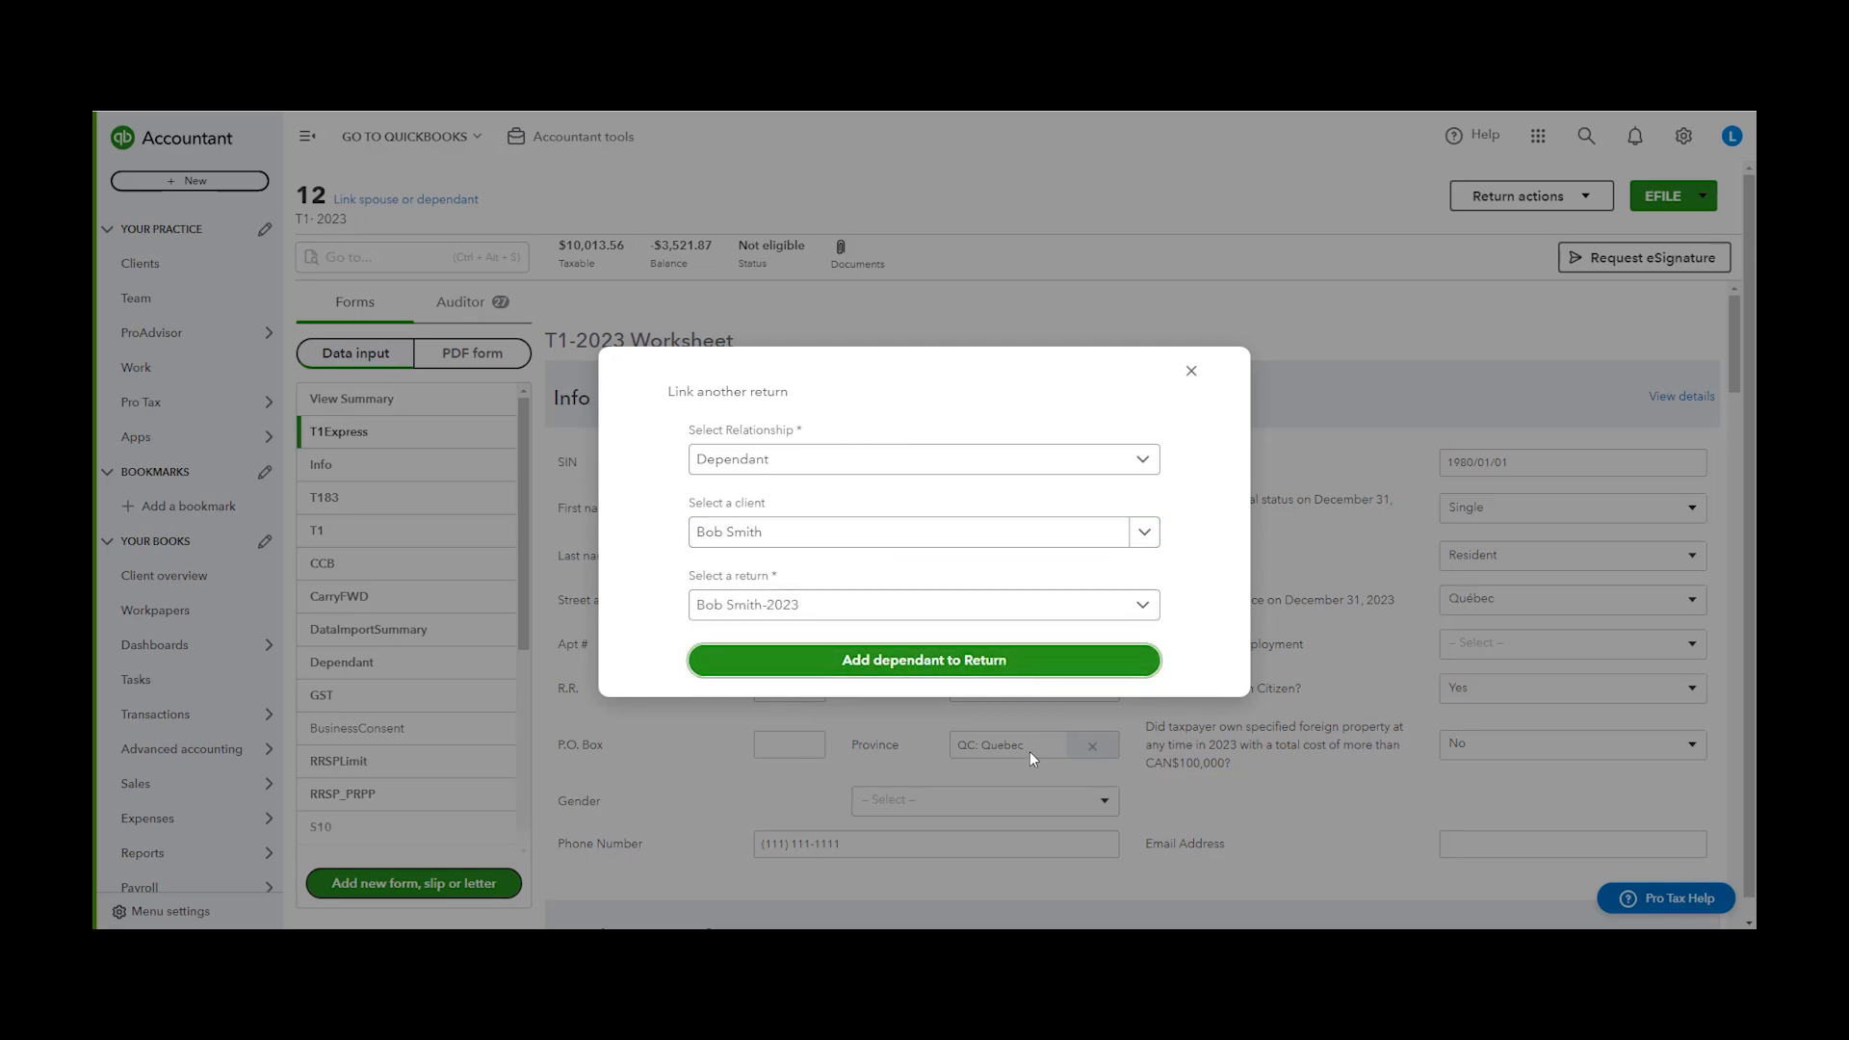
pyautogui.click(947, 659)
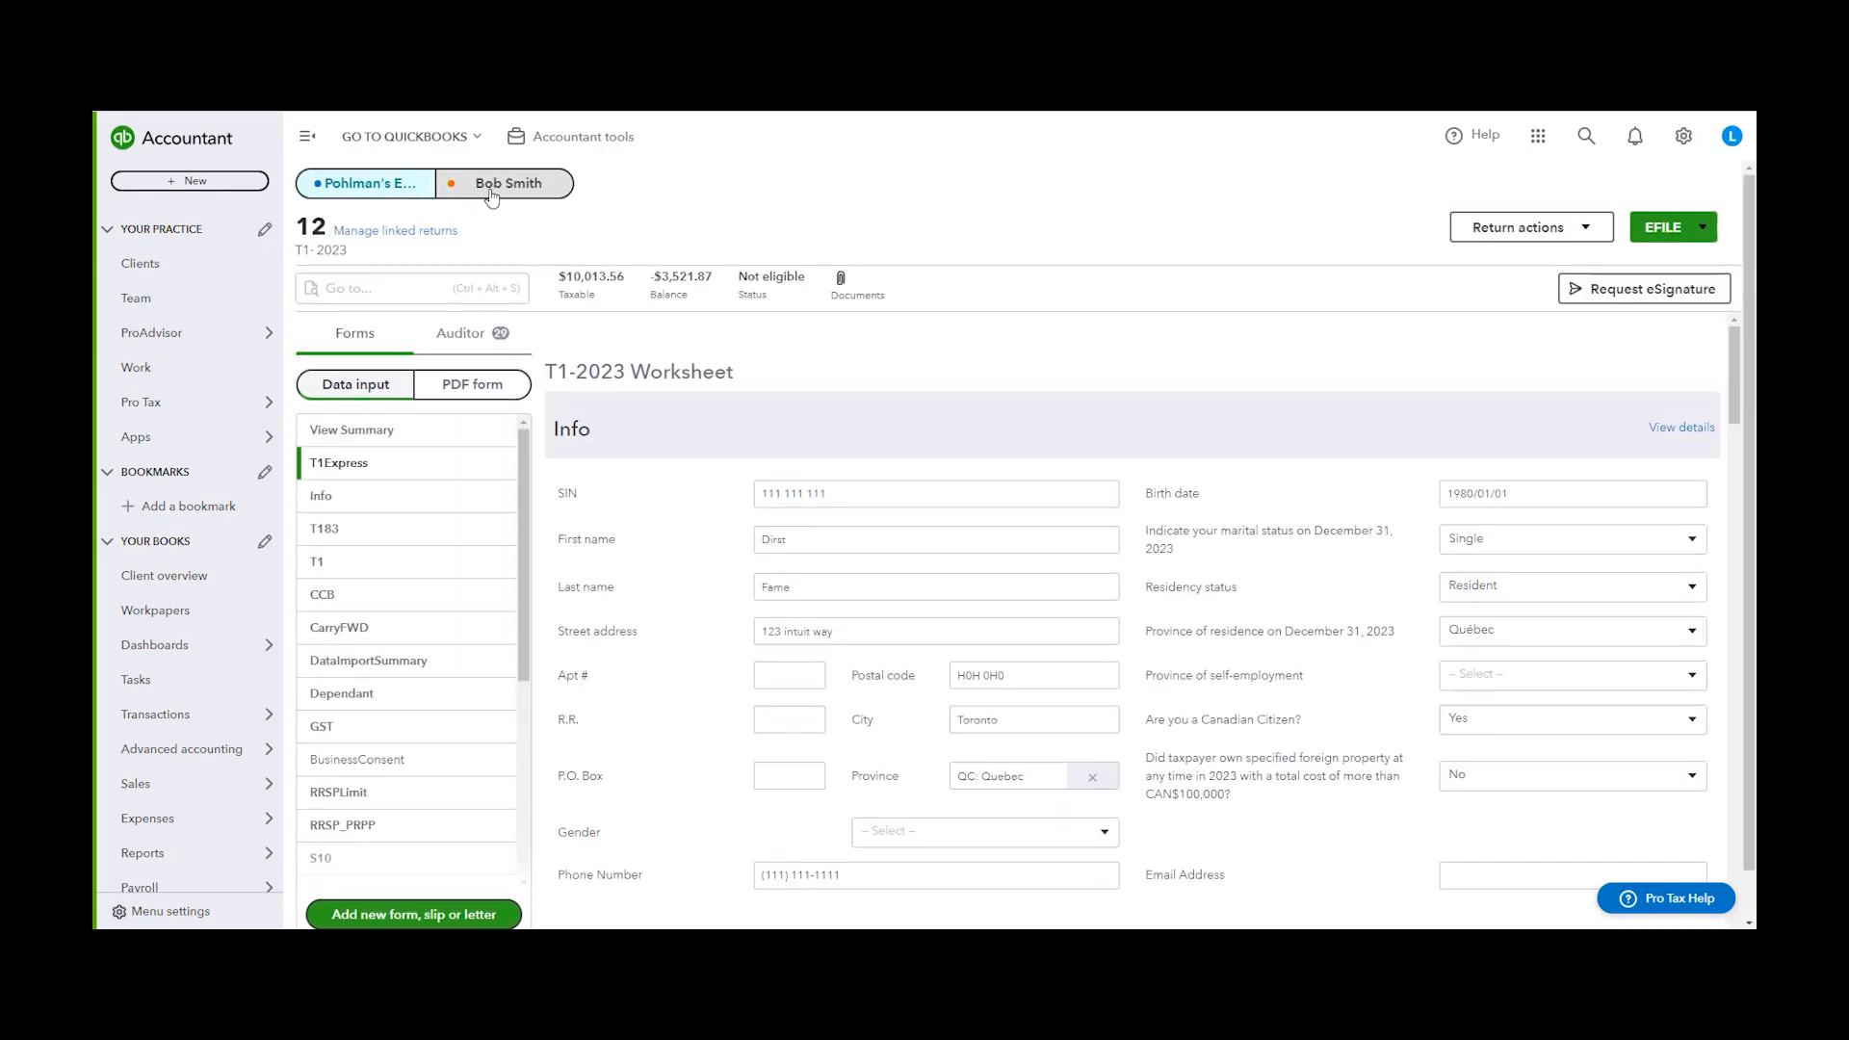
# Switch to the linked dependant's return and back, then review the Auditor issues, following the EFILE#89 issue to its field
pyautogui.click(503, 187)
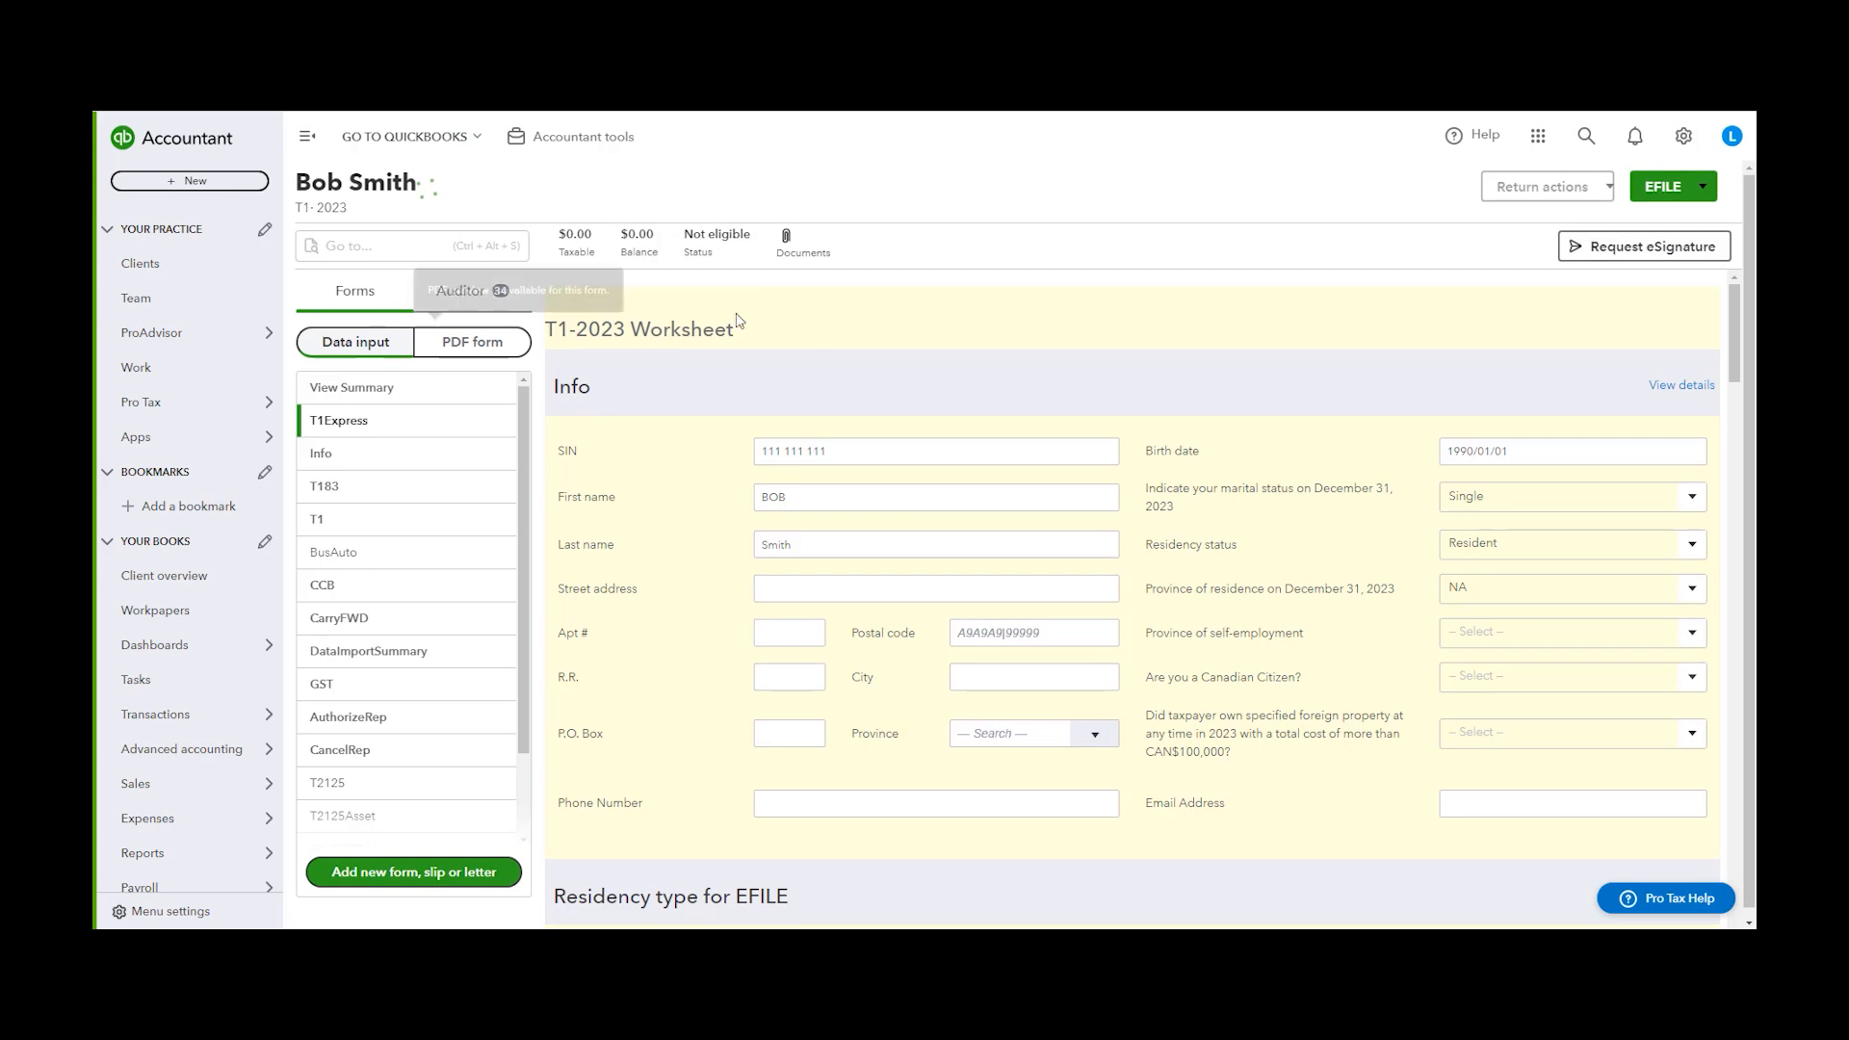
pyautogui.click(499, 185)
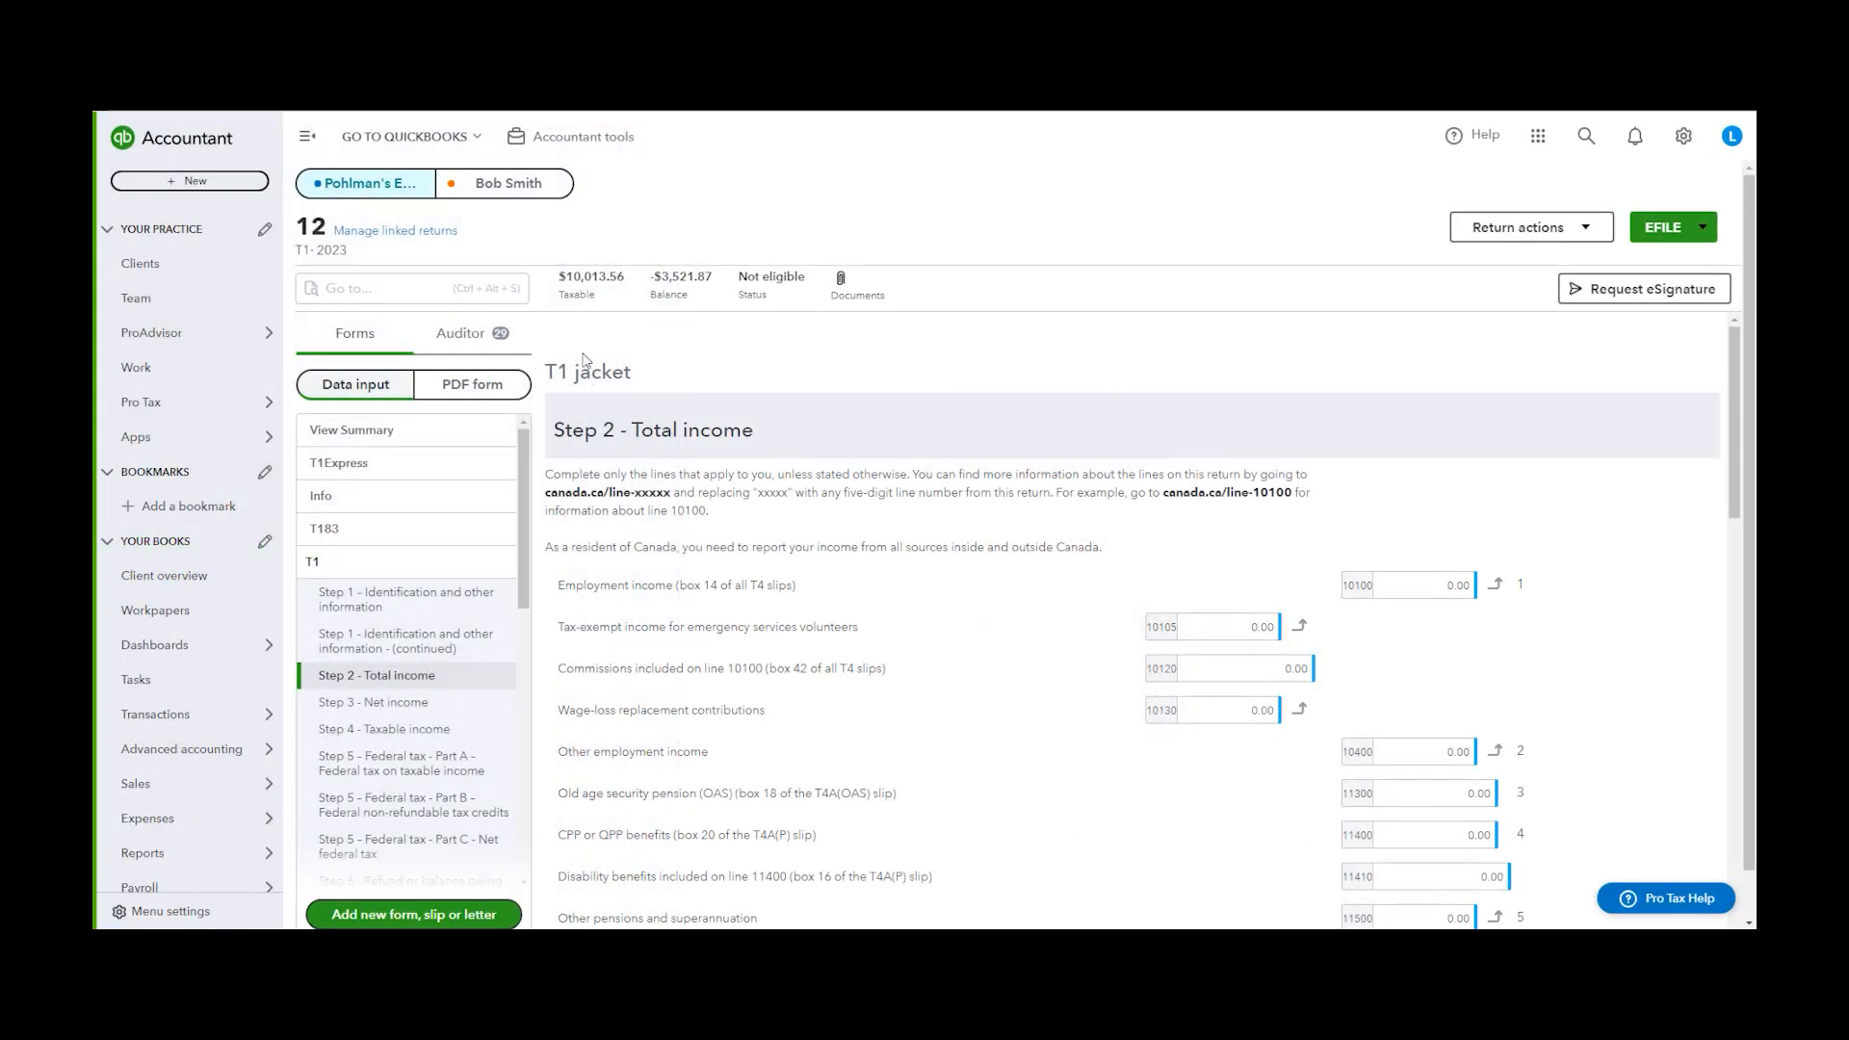
pyautogui.click(460, 334)
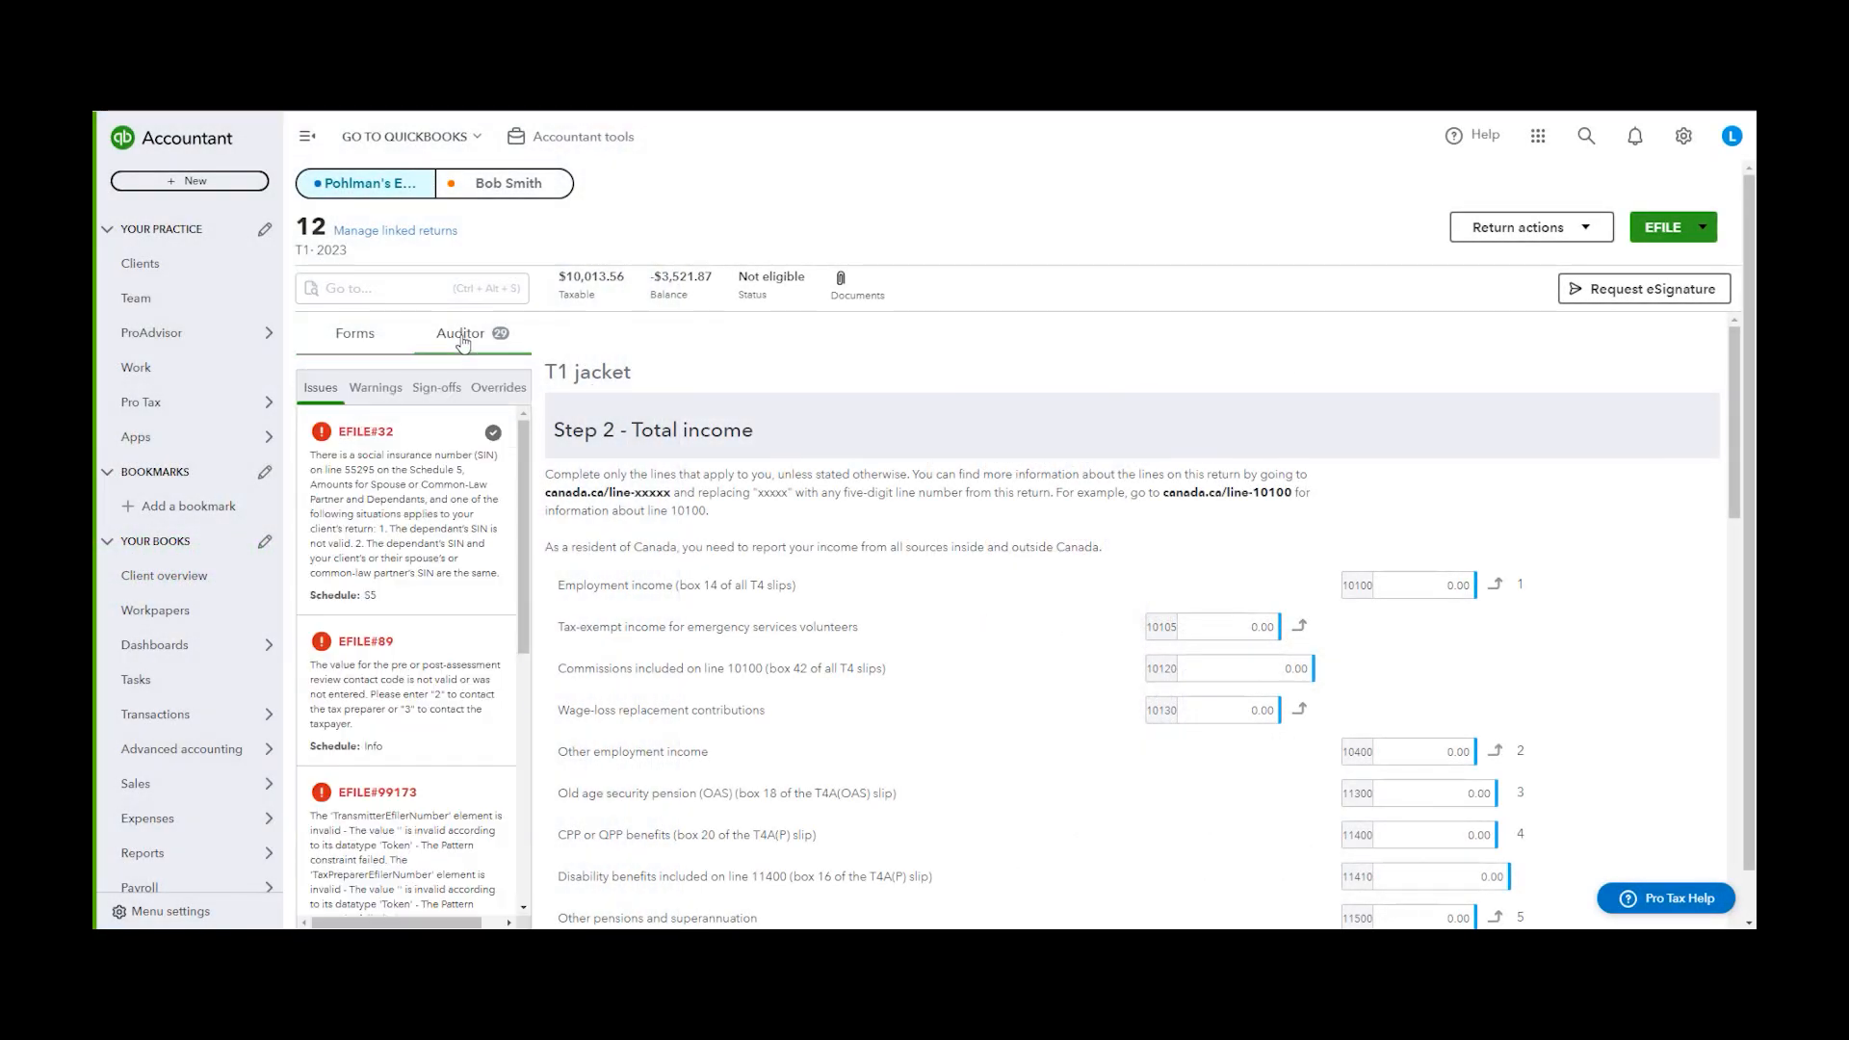
pyautogui.moveTo(524, 454)
pyautogui.mouseDown()
pyautogui.moveTo(562, 741)
pyautogui.moveTo(510, 416)
pyautogui.moveTo(493, 444)
pyautogui.moveTo(530, 424)
pyautogui.moveTo(527, 517)
pyautogui.moveTo(525, 489)
pyautogui.mouseUp()
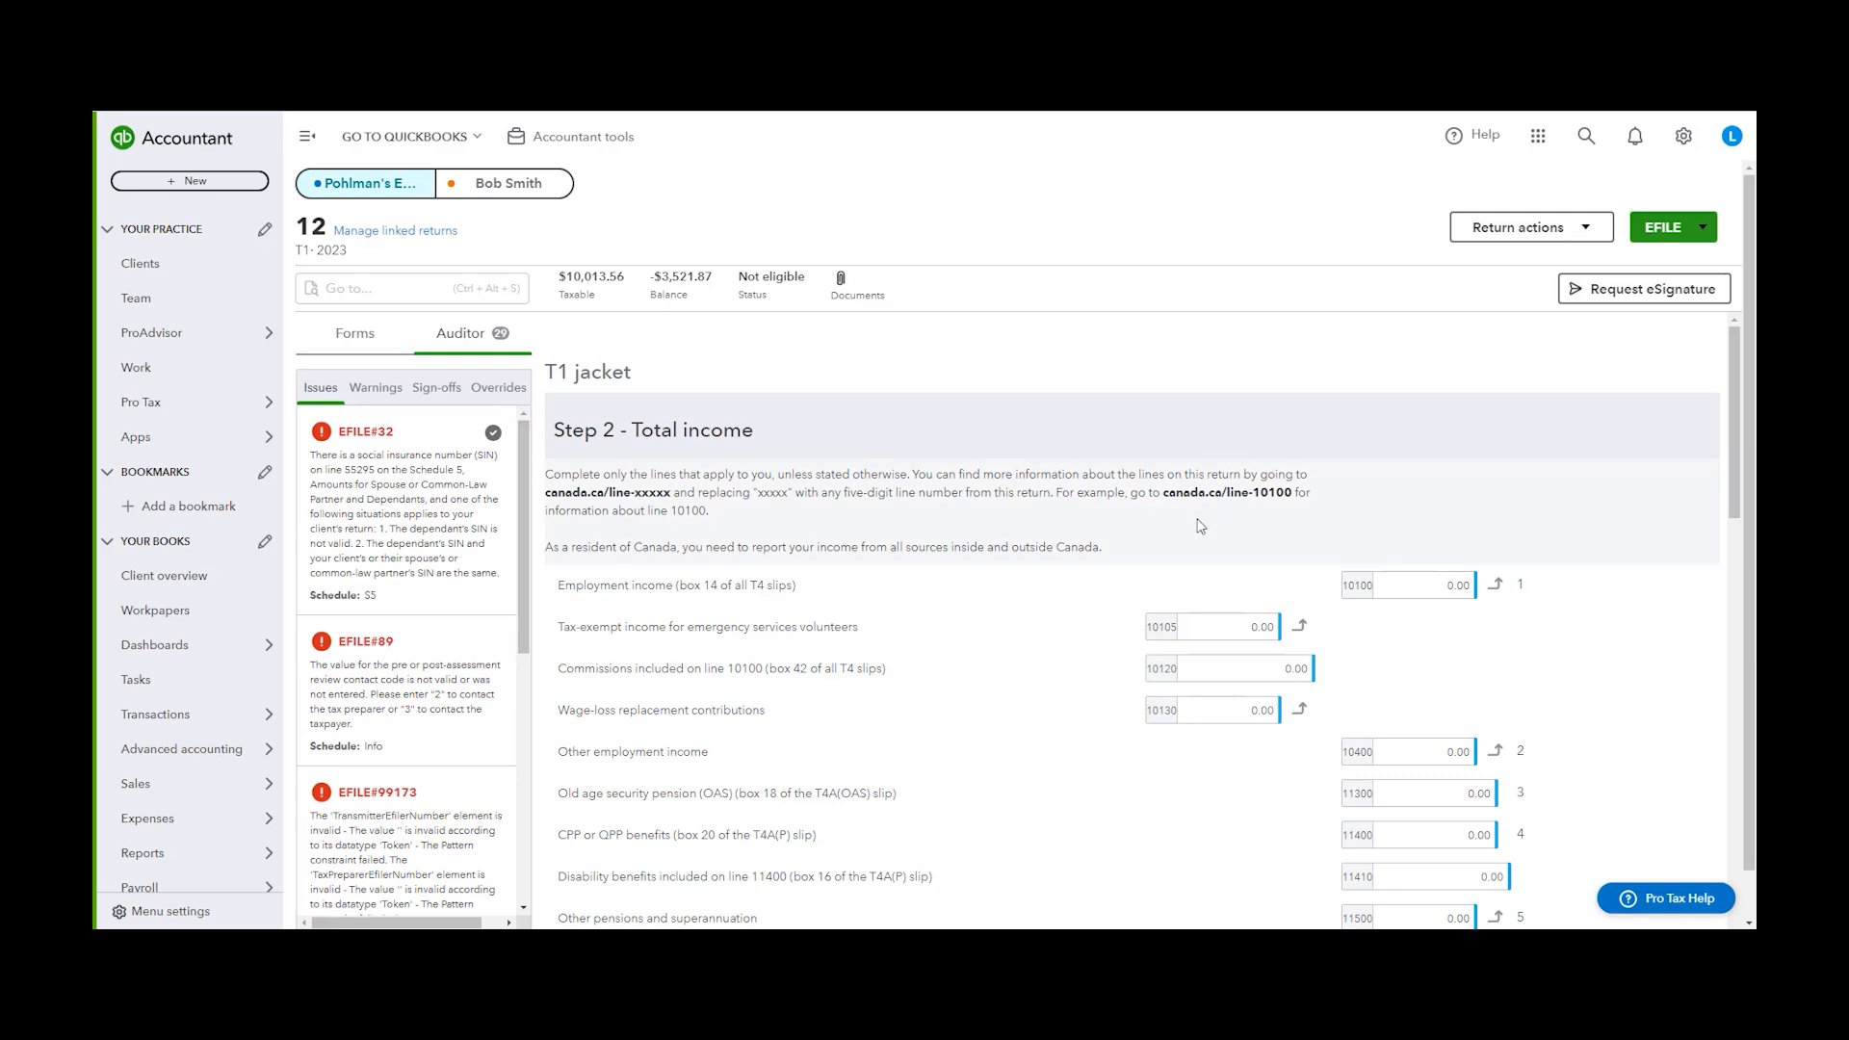
pyautogui.click(411, 696)
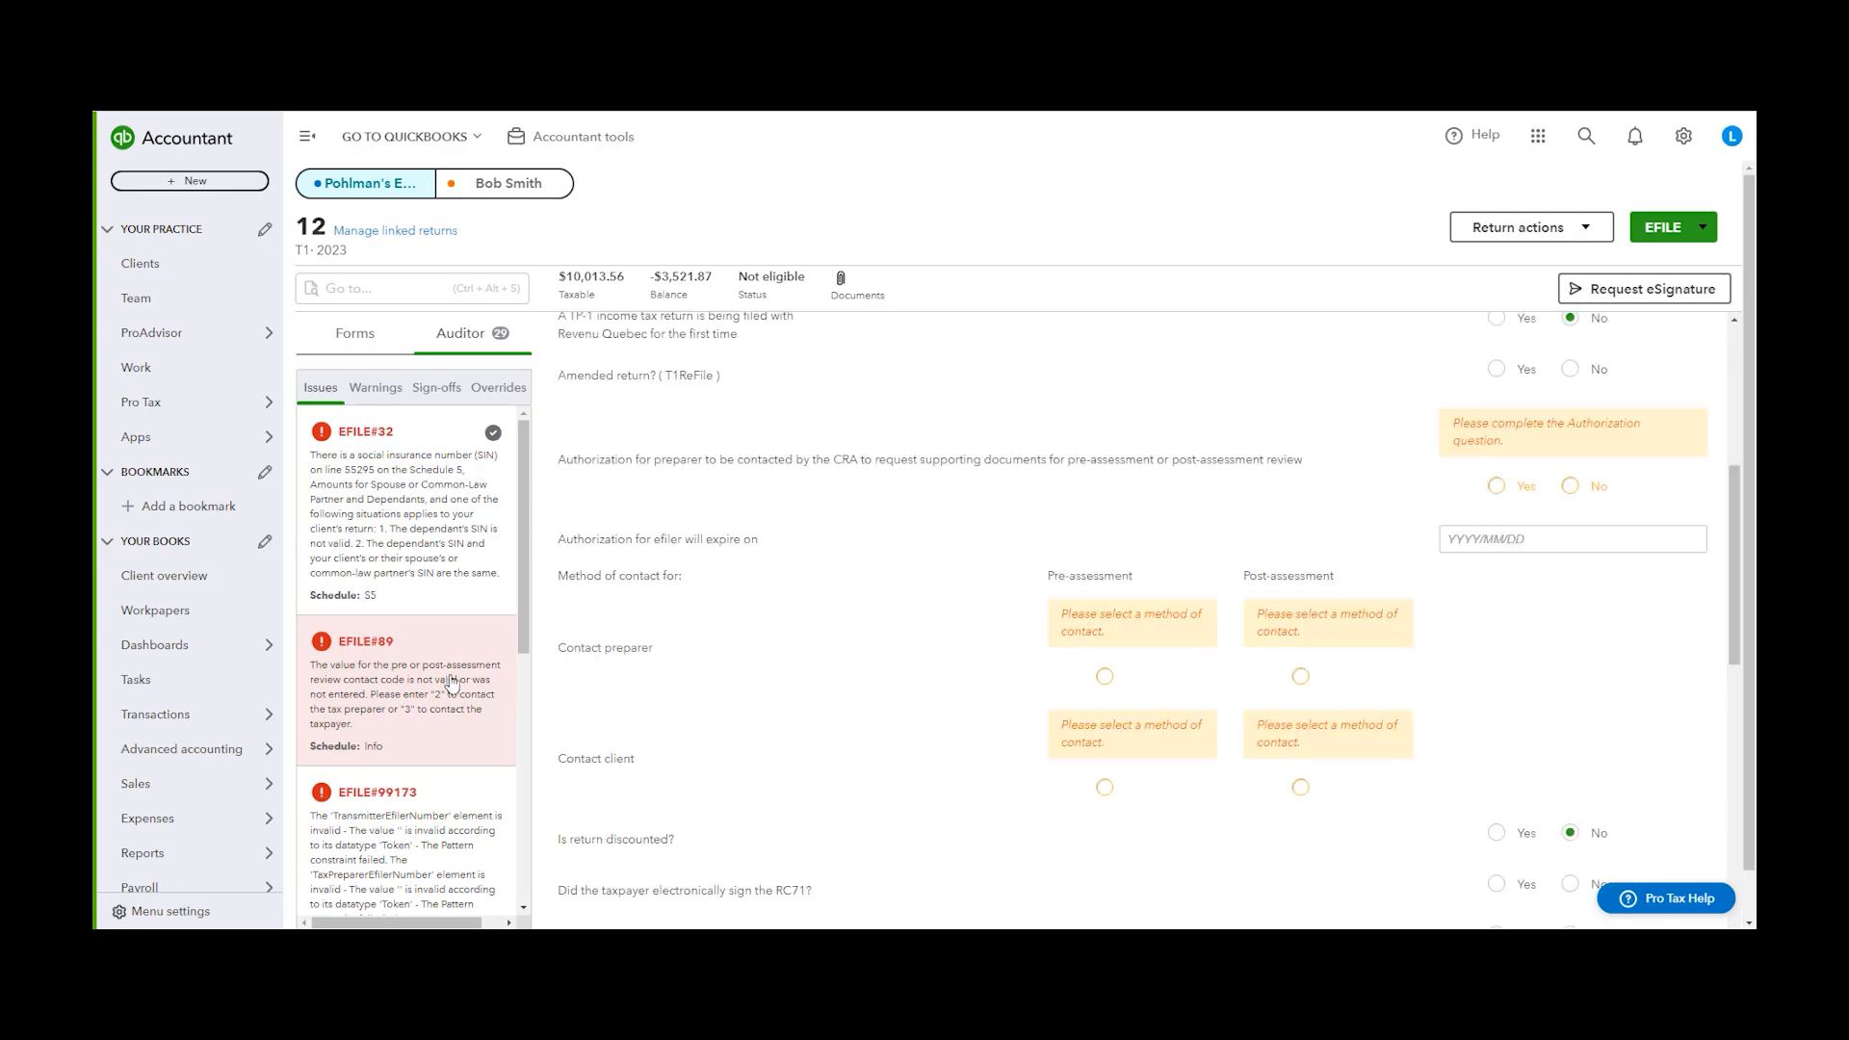
pyautogui.scroll(-3, 881, 660)
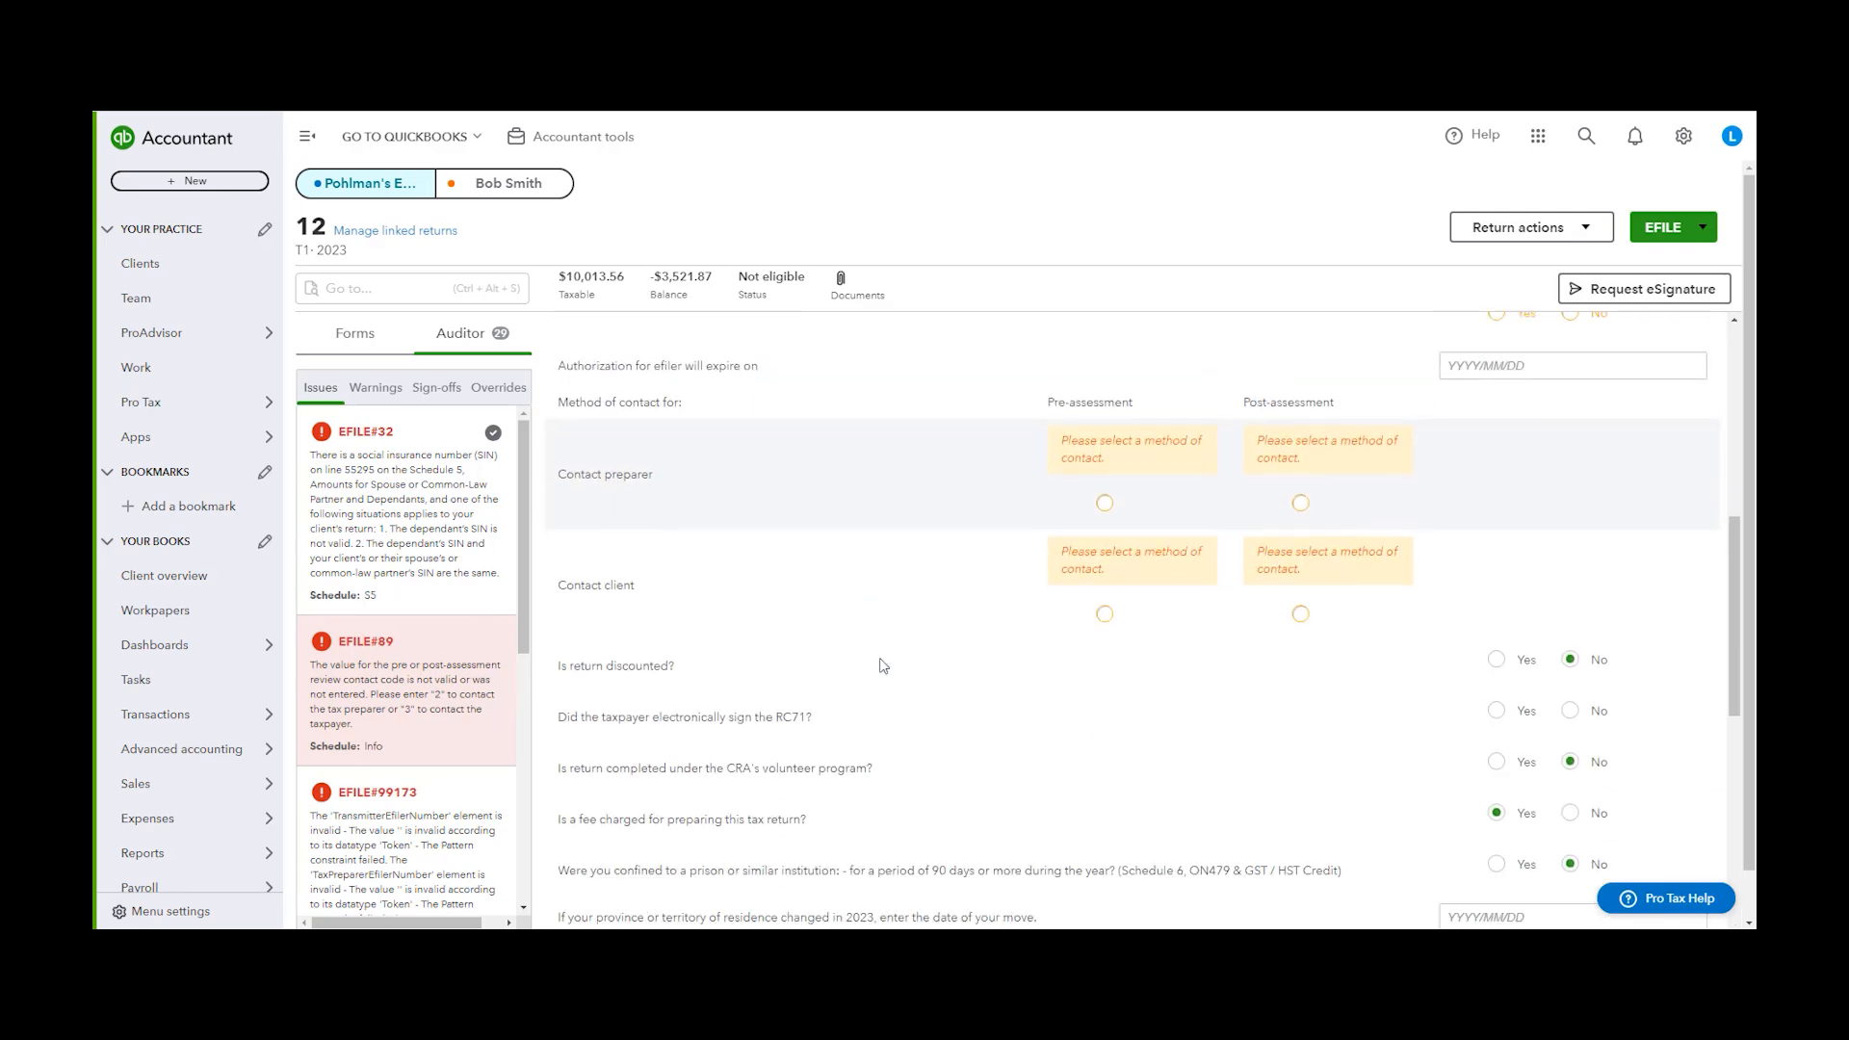
pyautogui.scroll(2, 910, 640)
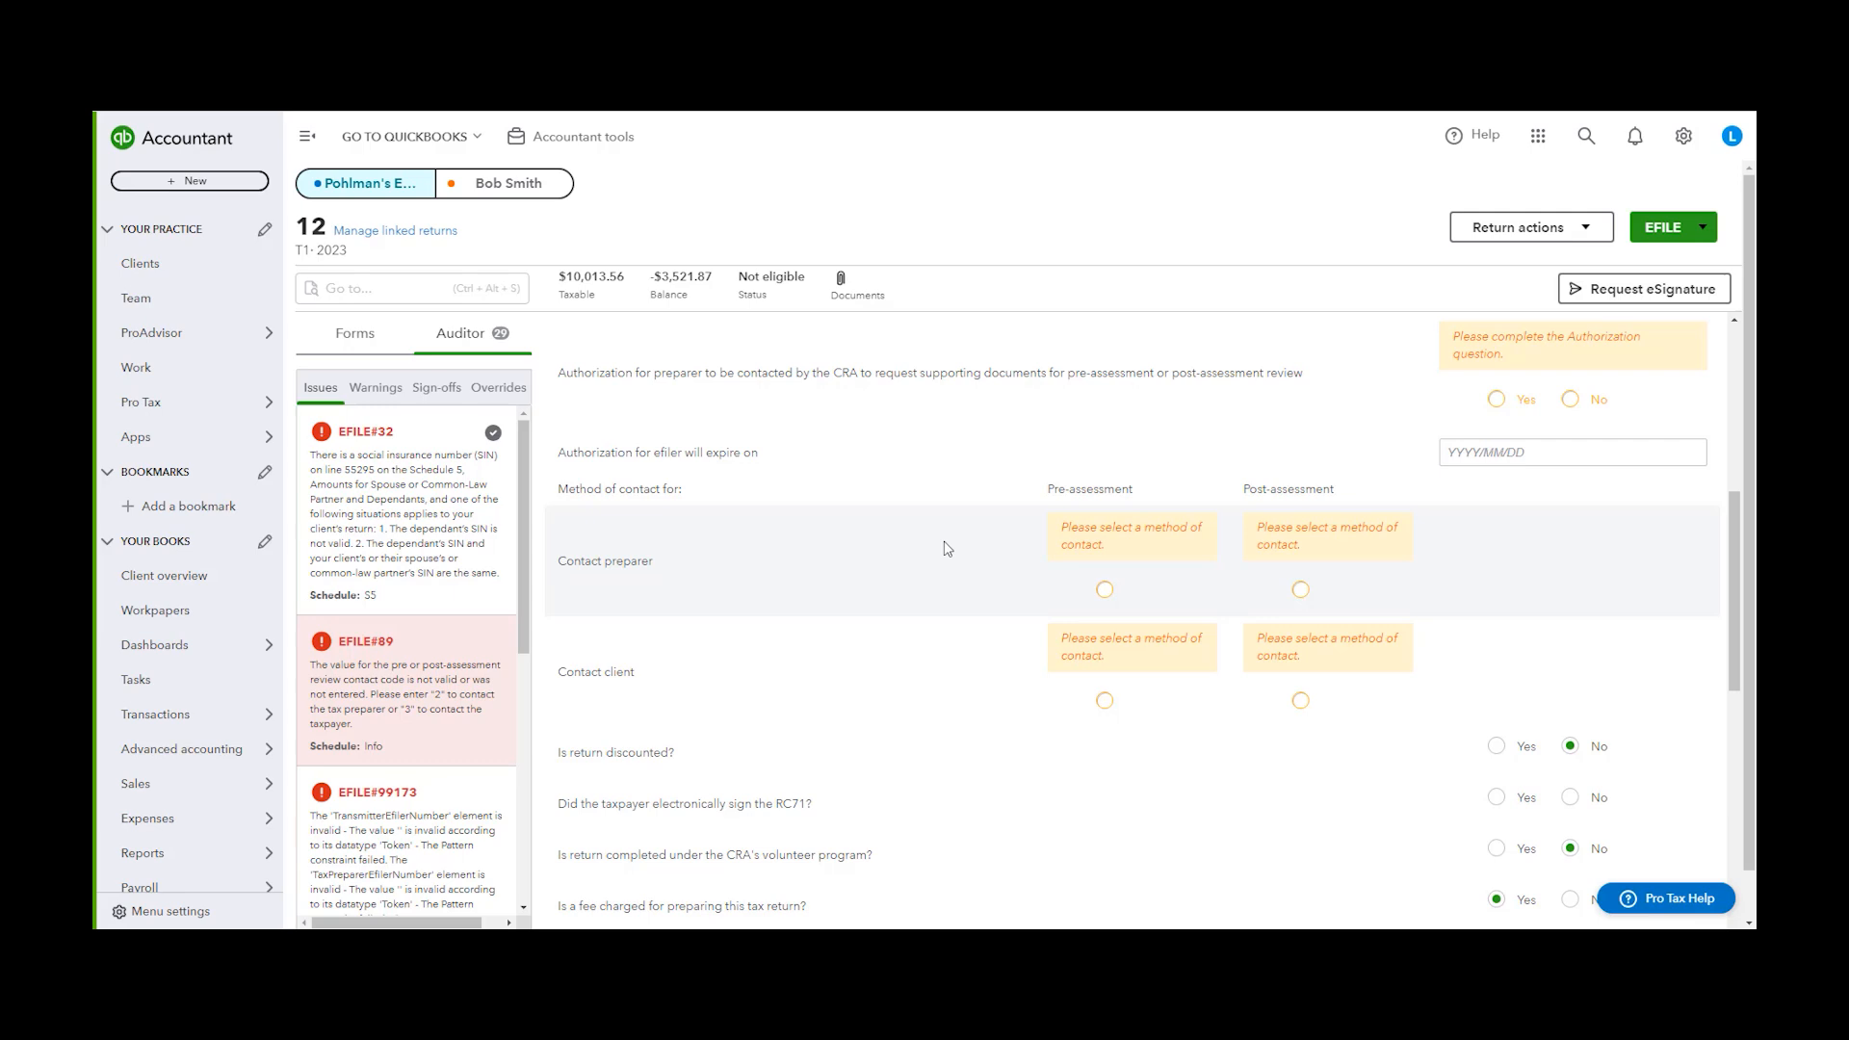
# Sign off the Auditor warning about the taxpayer's invalid Social Insurance Number
pyautogui.click(375, 387)
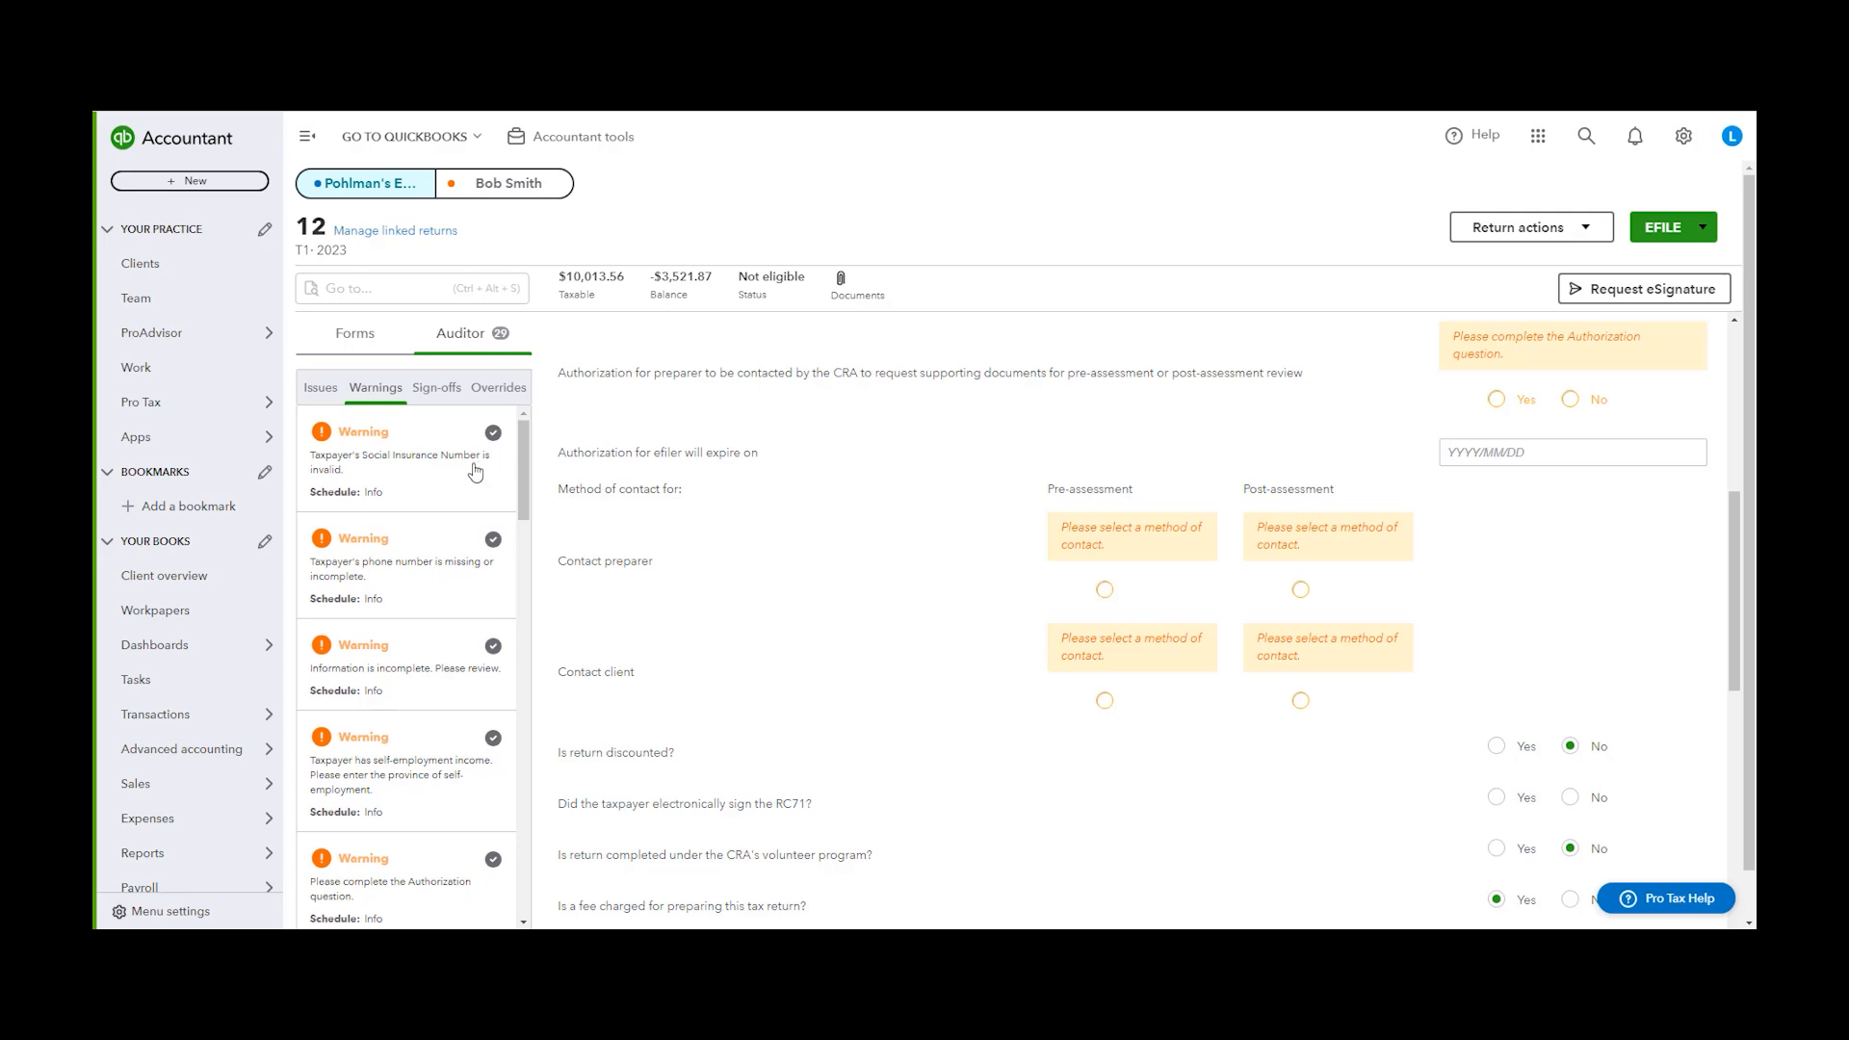
pyautogui.click(424, 473)
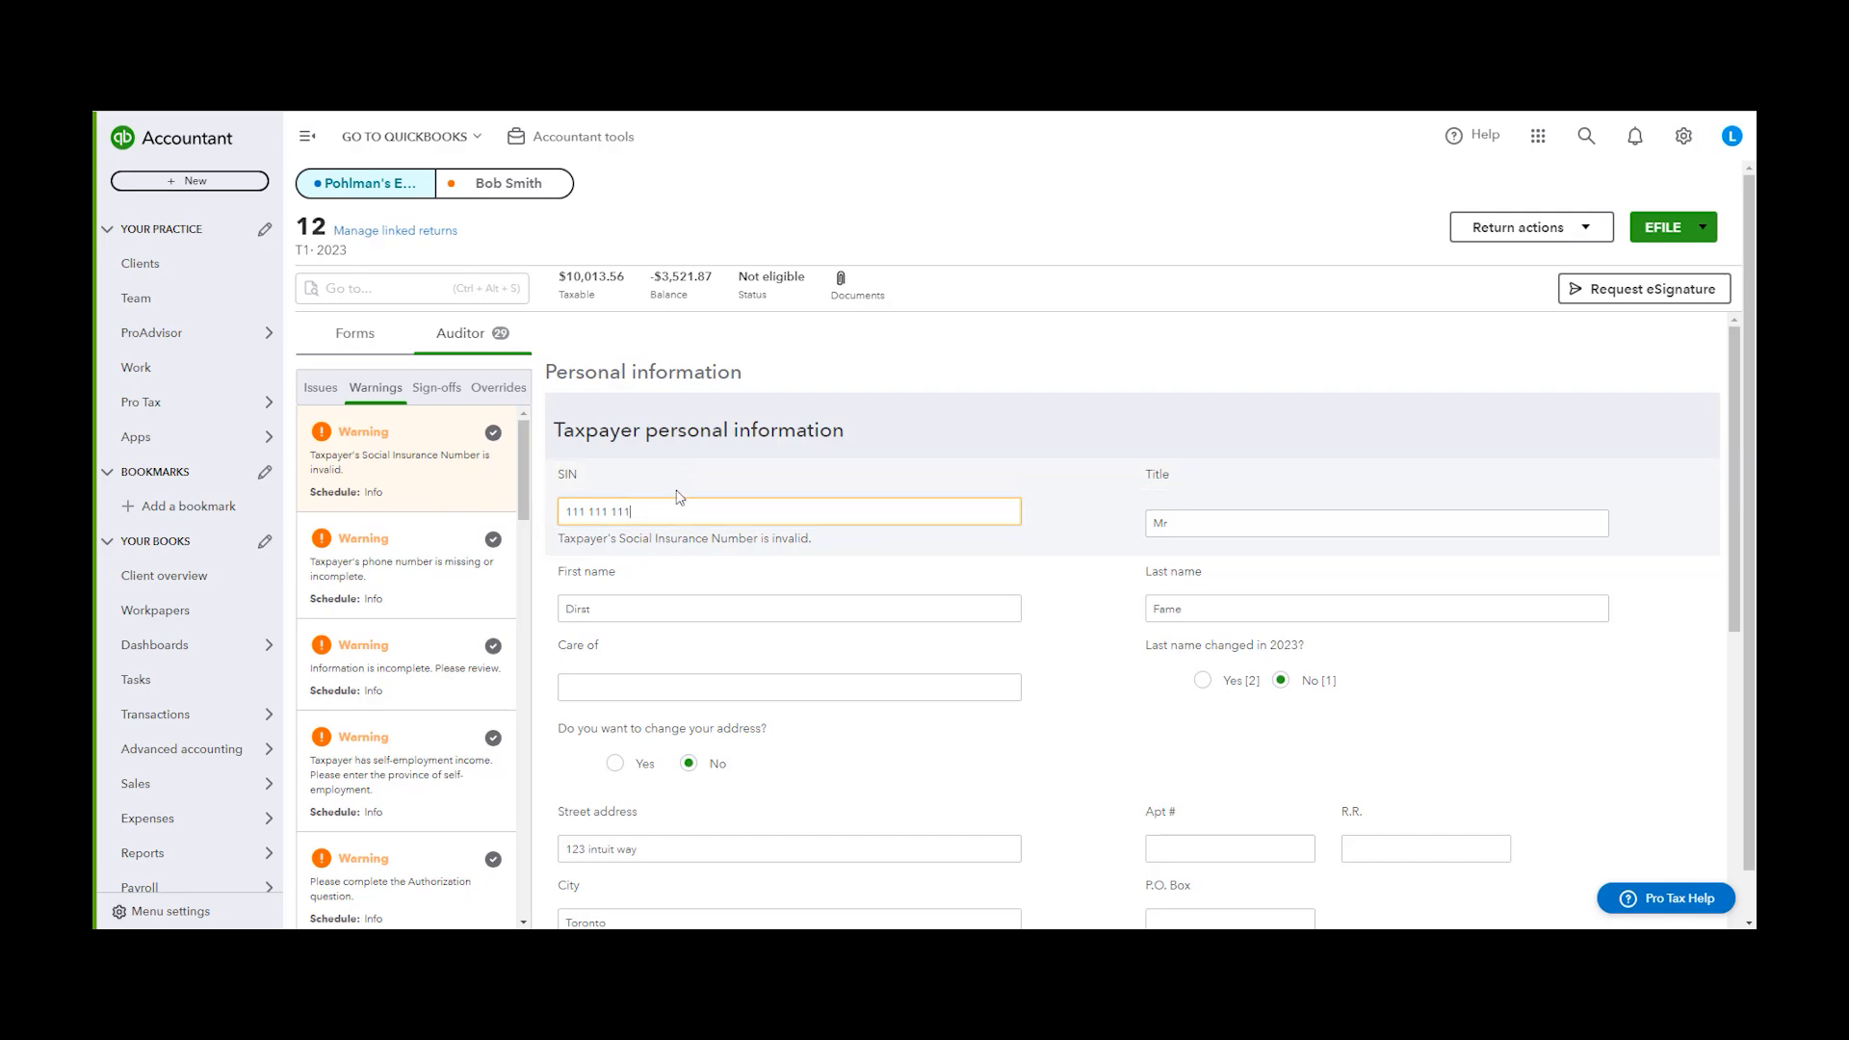
pyautogui.click(715, 508)
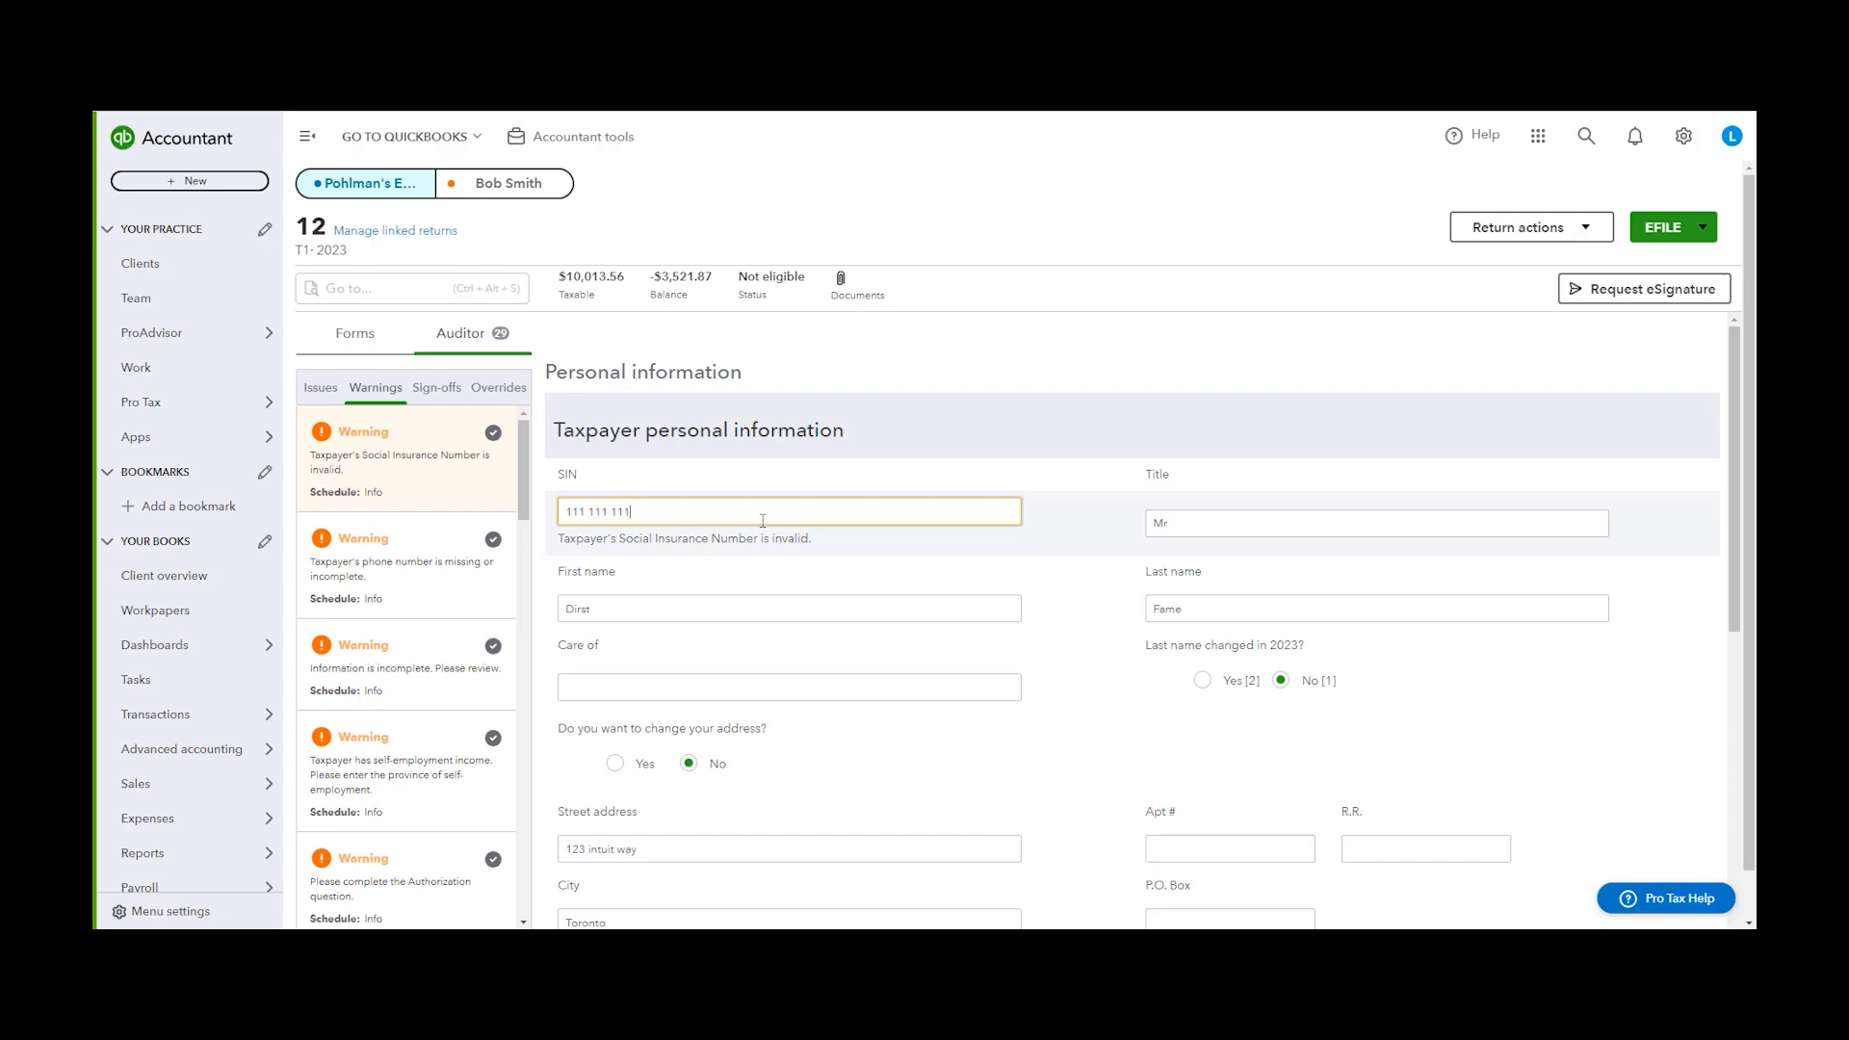
pyautogui.click(493, 433)
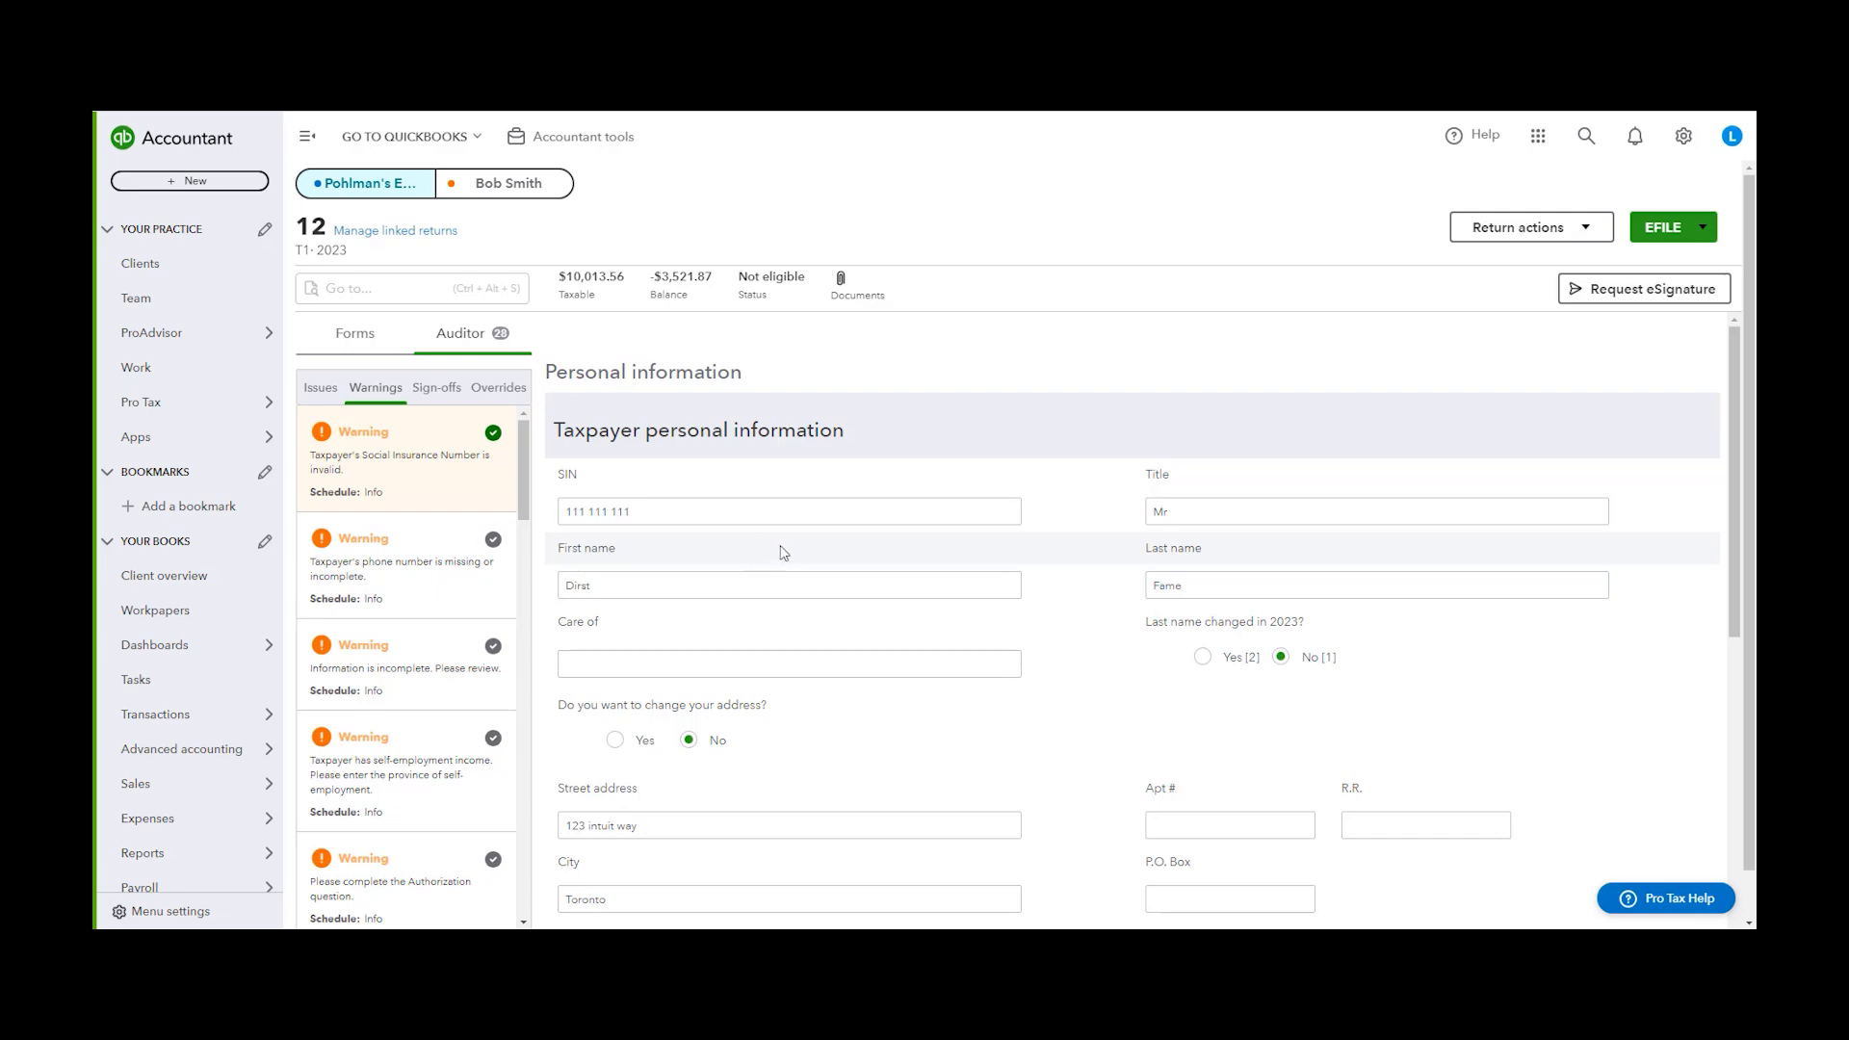
# Delete the override on line 13500 net business income from the Auditor overrides list
pyautogui.click(436, 387)
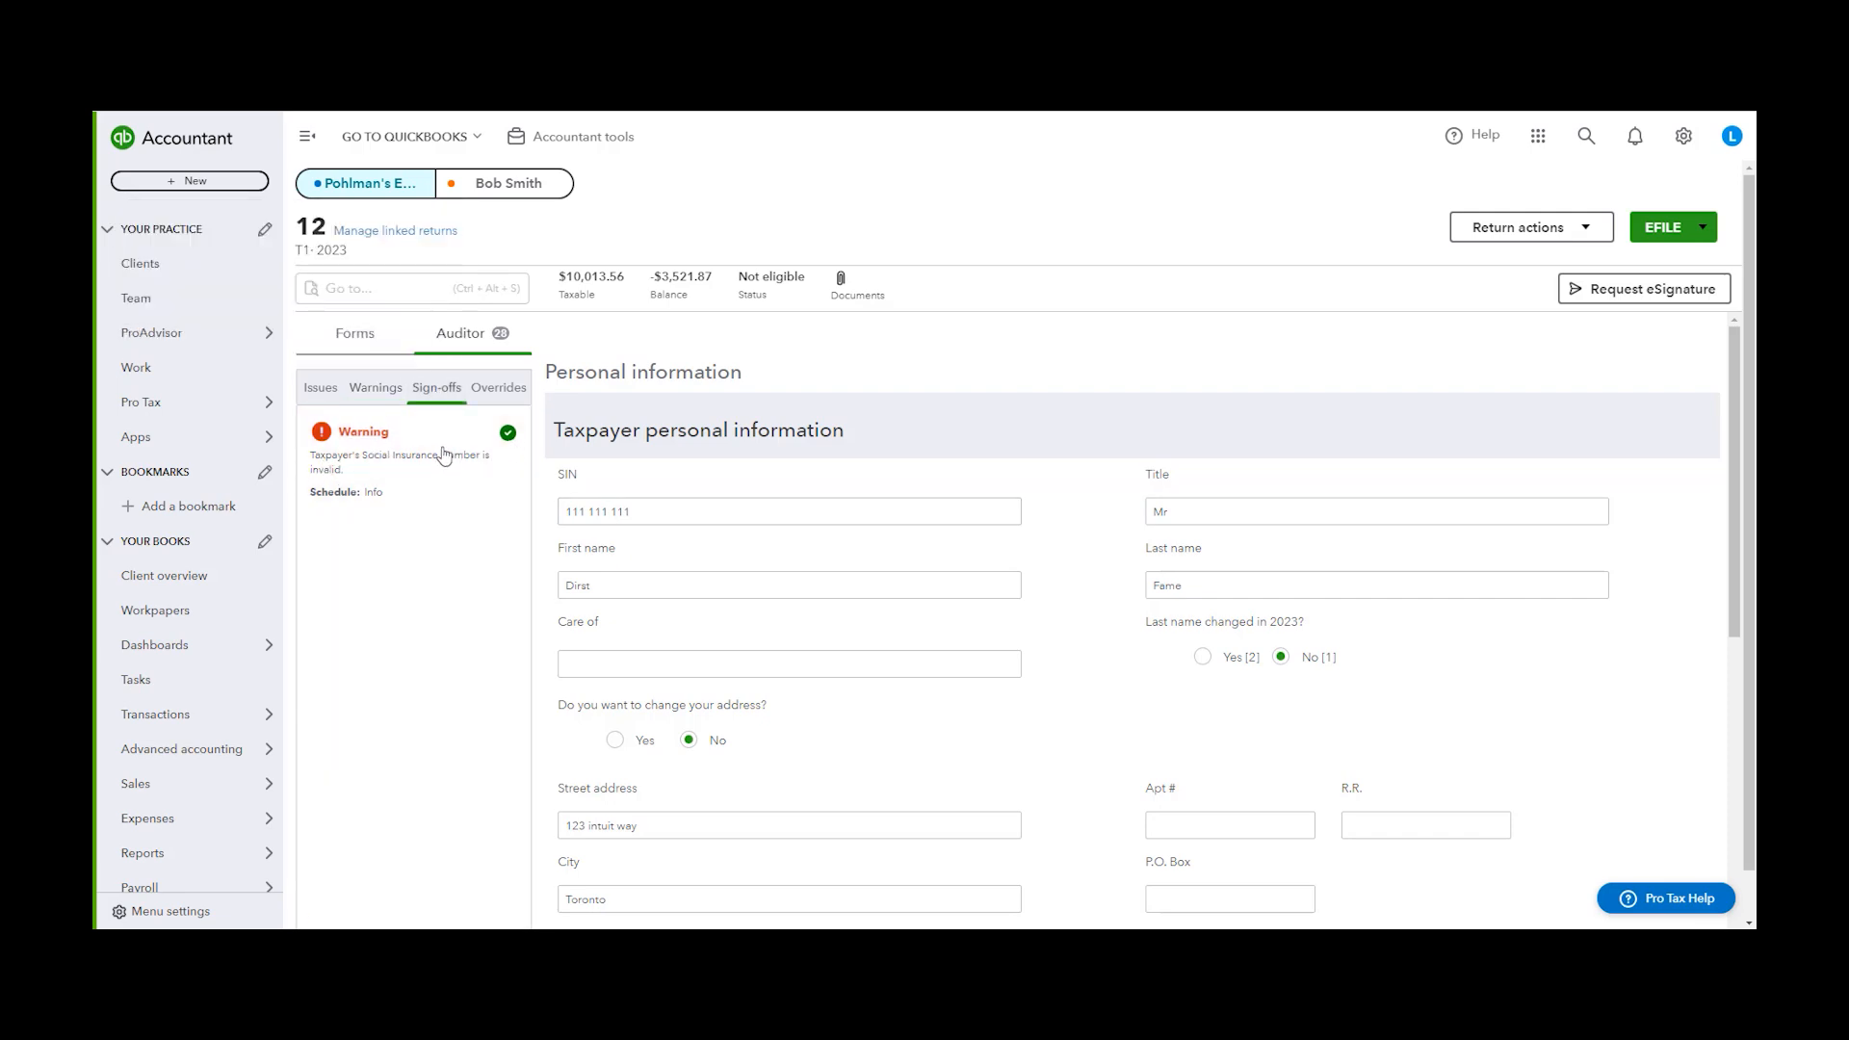
pyautogui.click(528, 397)
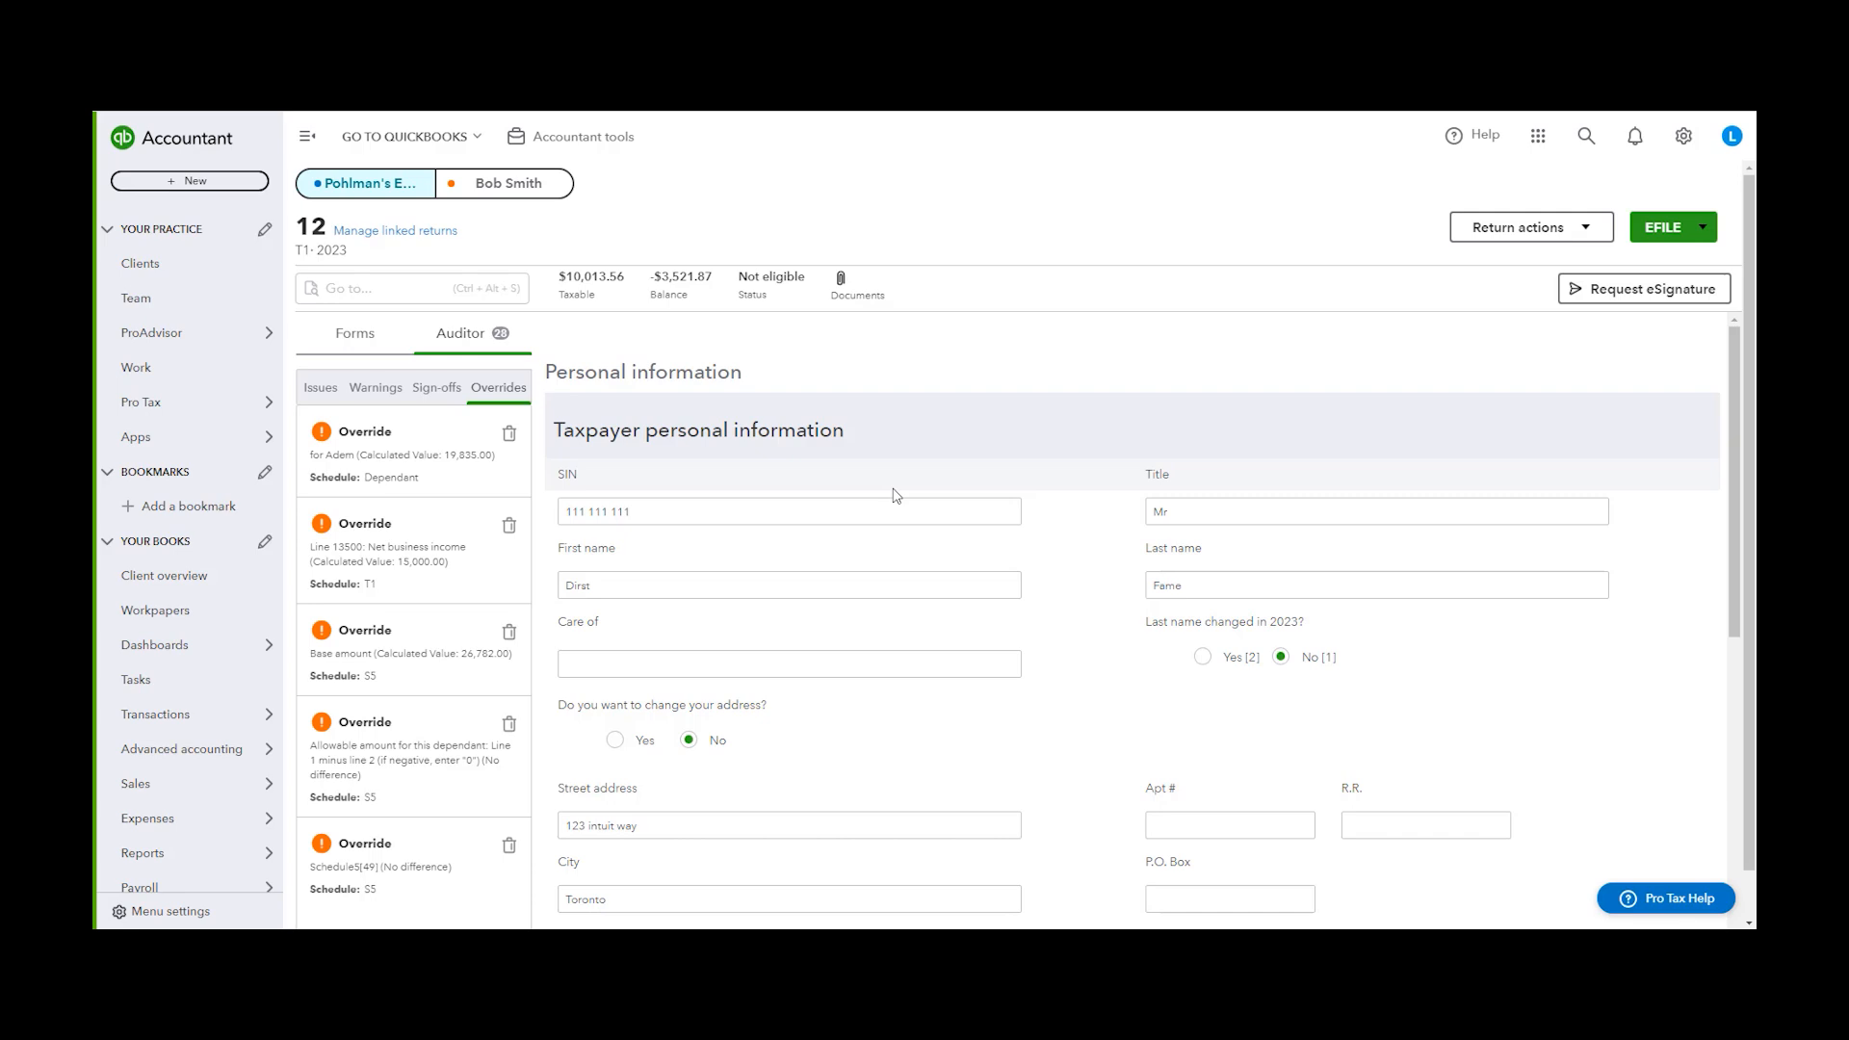
pyautogui.click(450, 562)
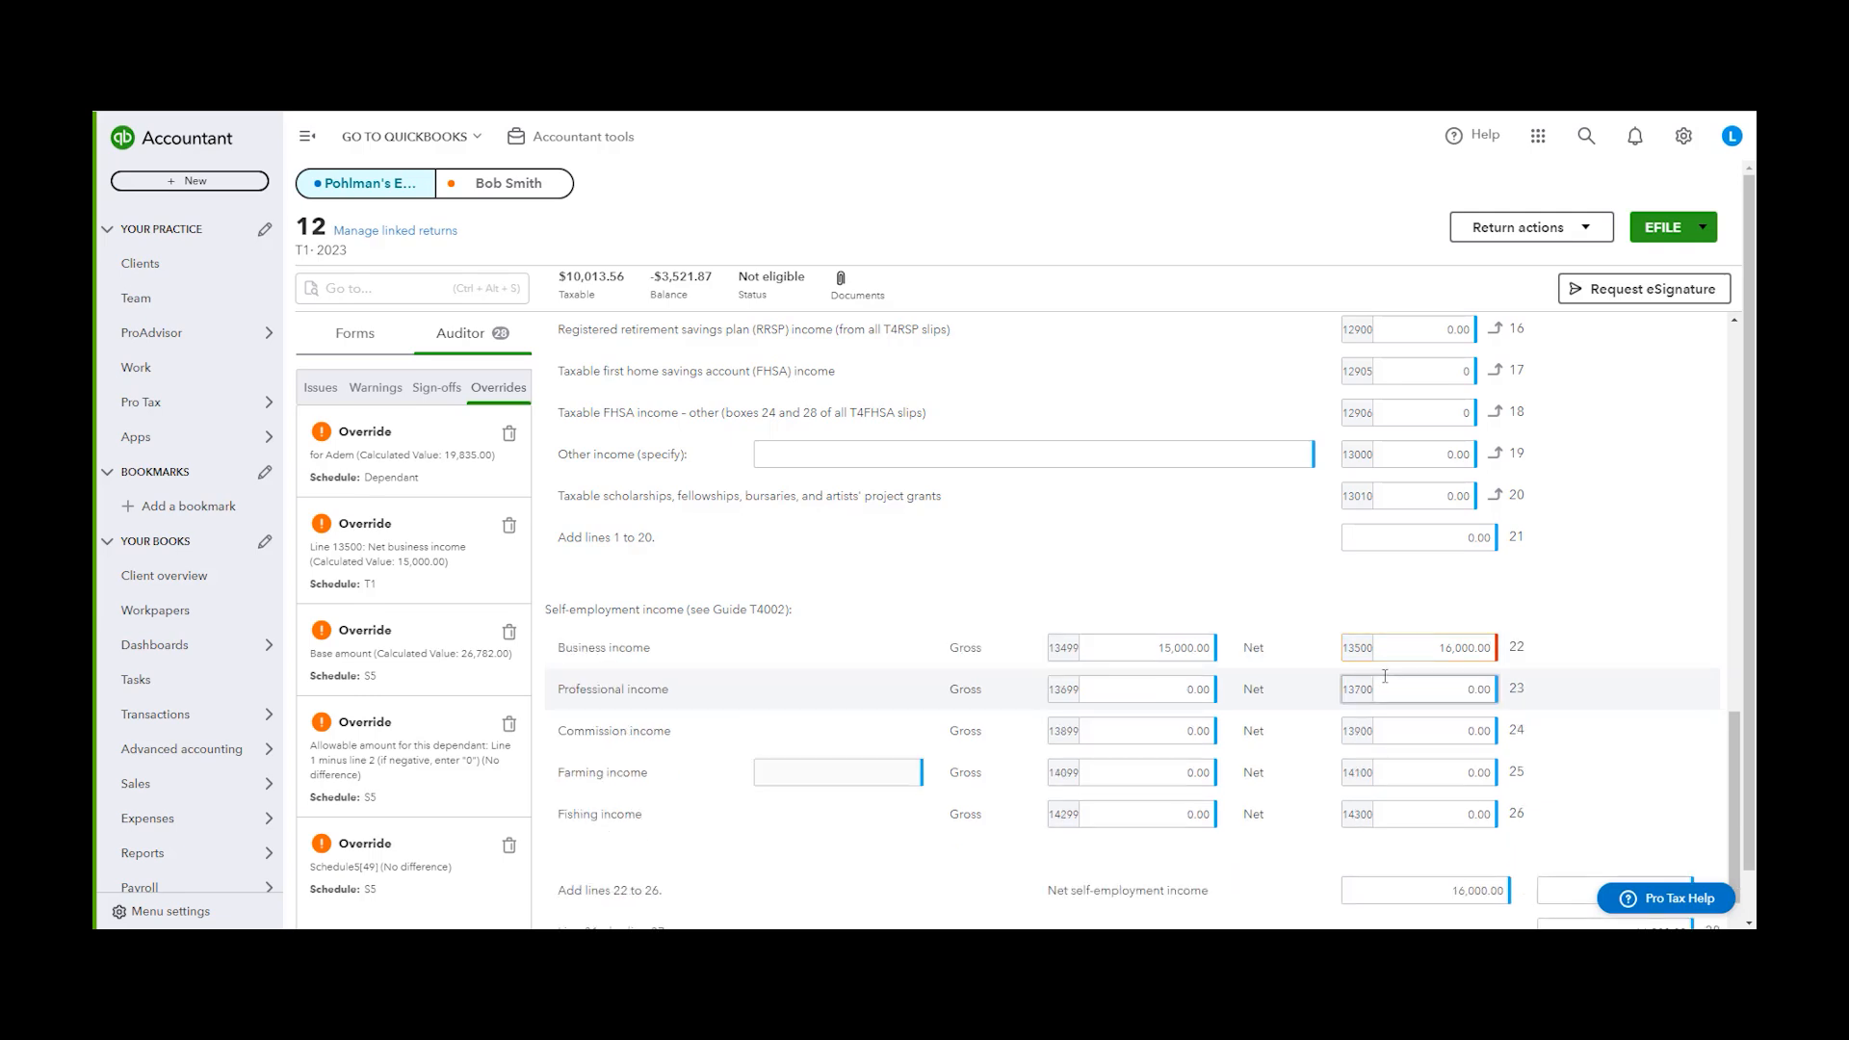
pyautogui.click(456, 576)
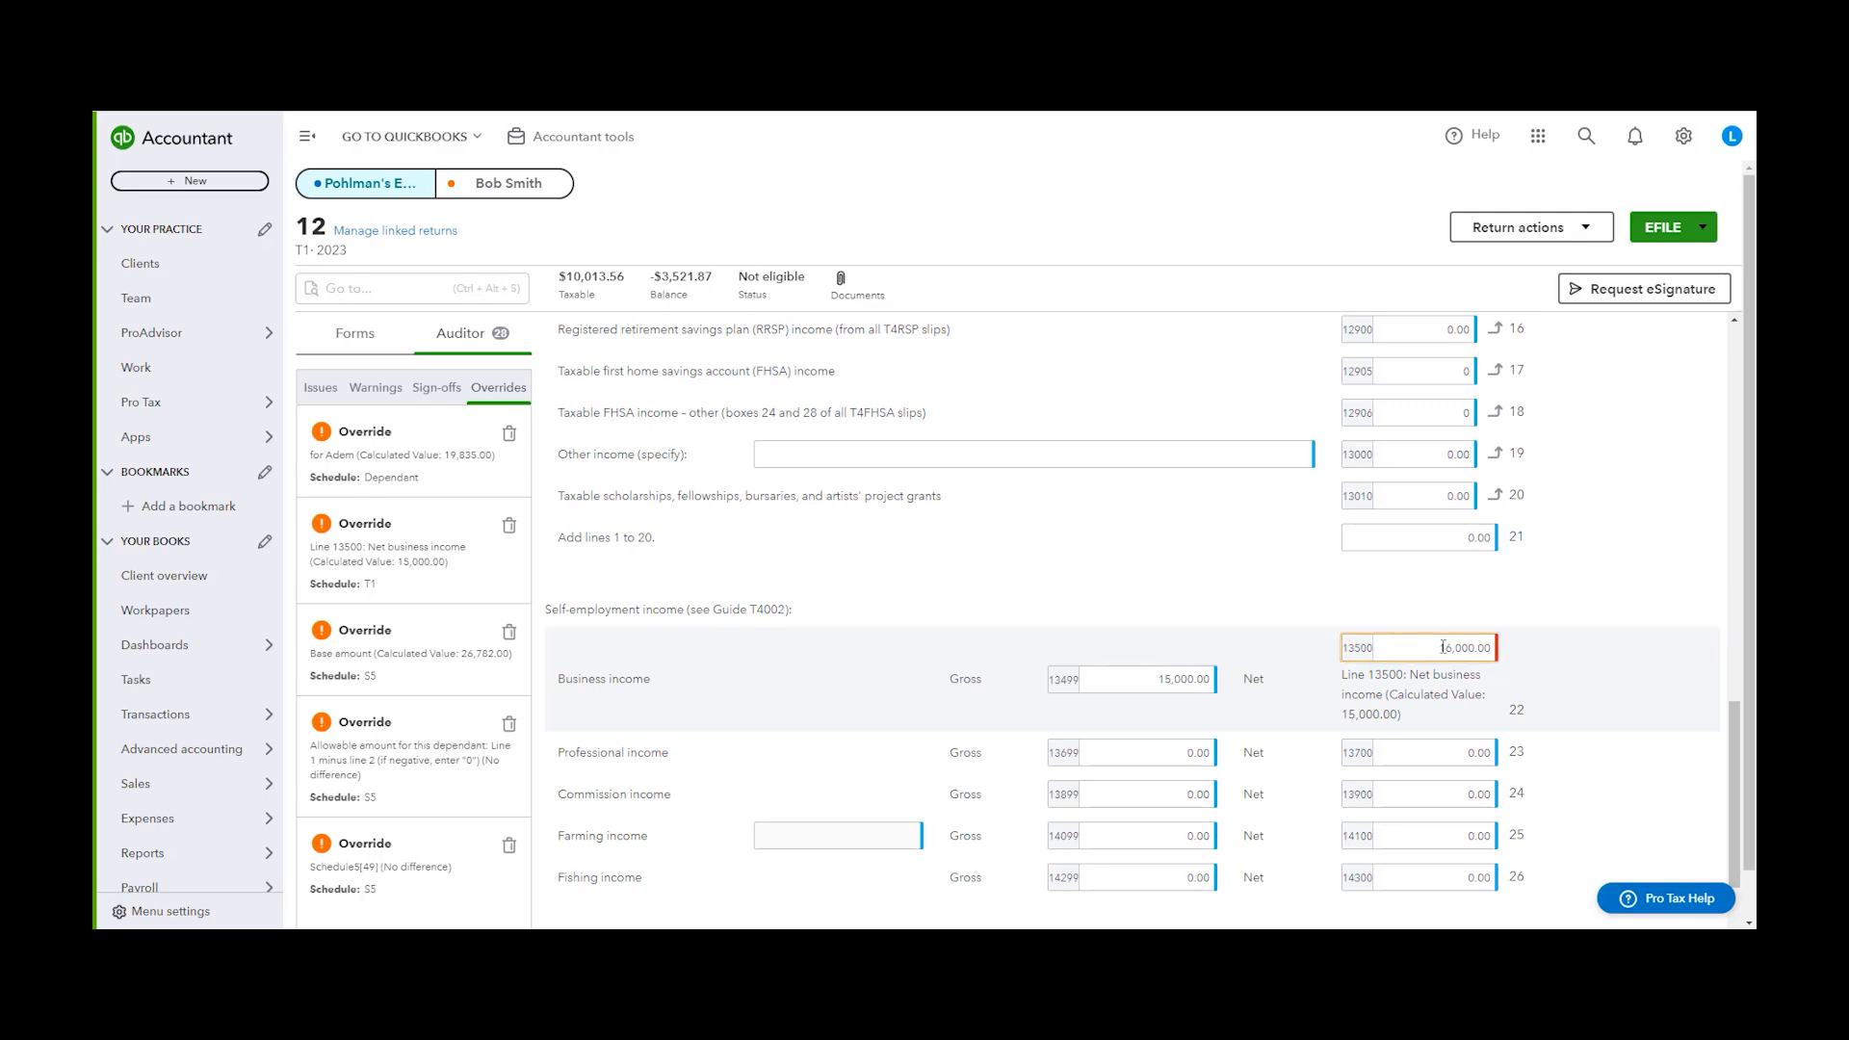
pyautogui.click(509, 528)
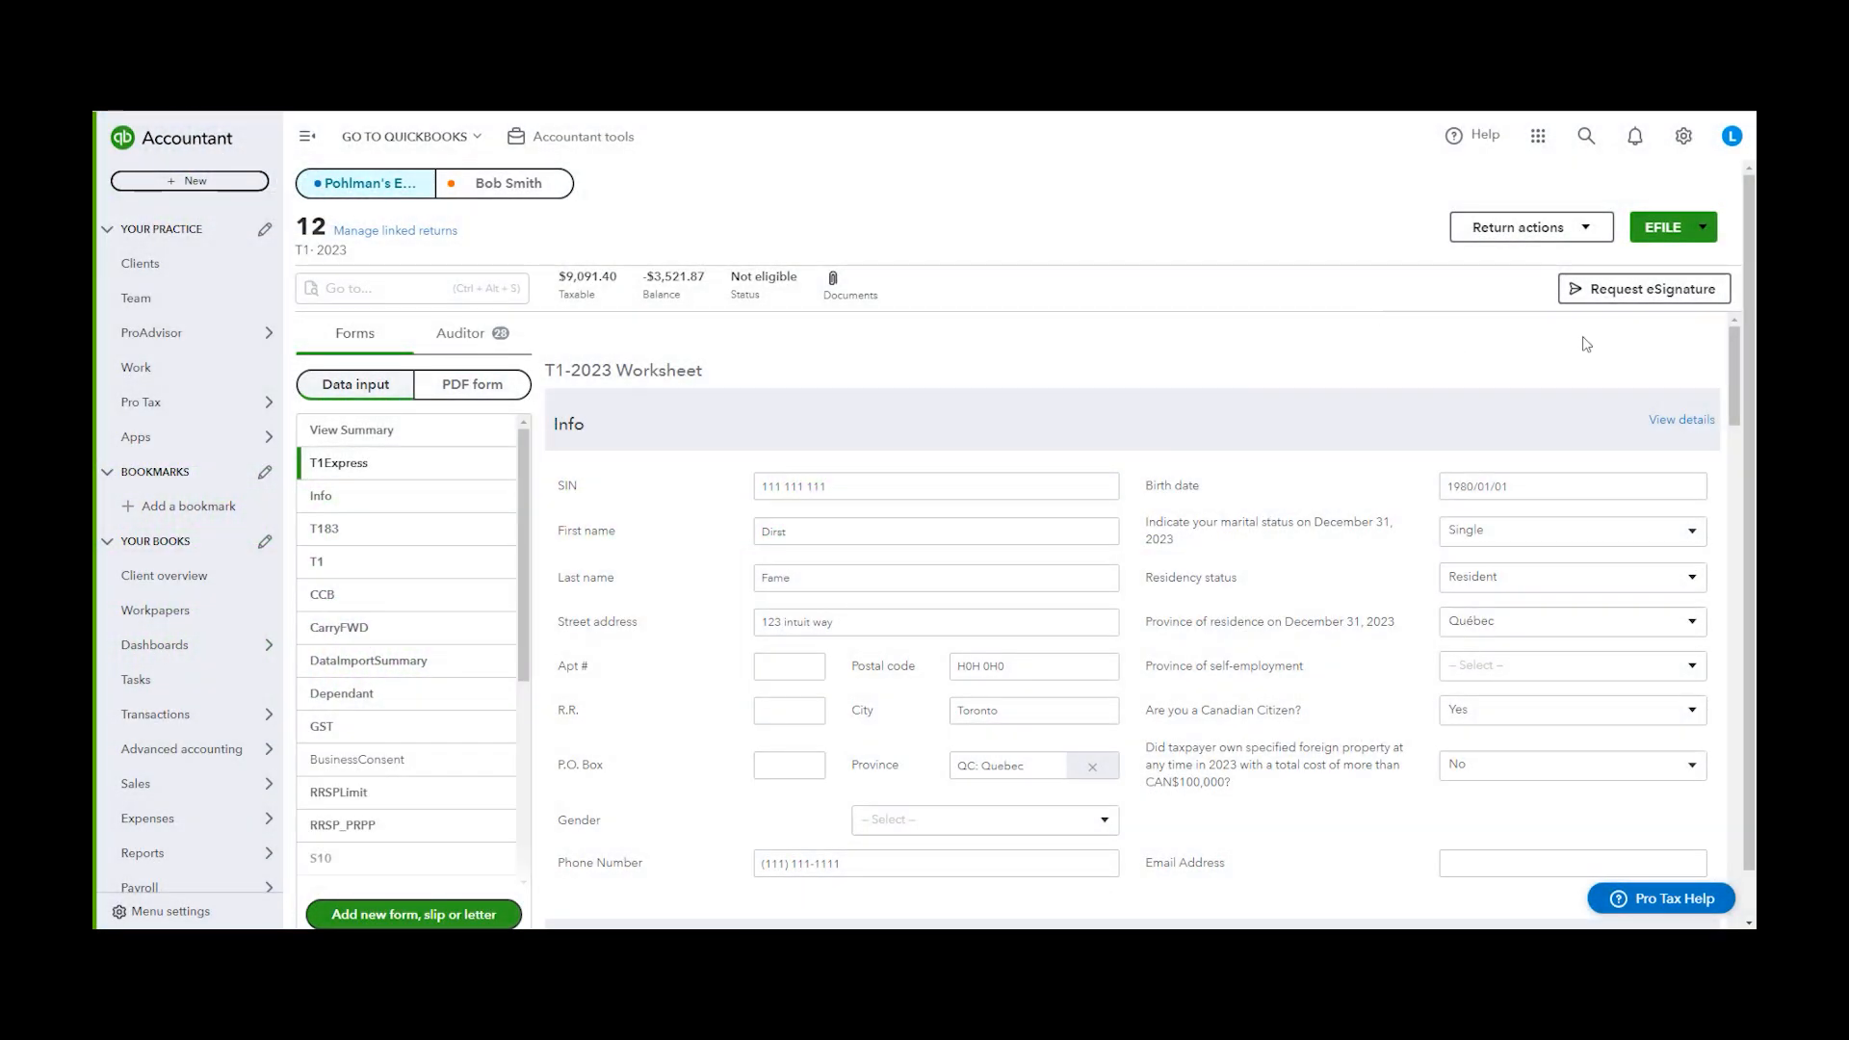
# Start an eSignature request for the AuthorizeRep form and confirm its T1013 document
pyautogui.click(1623, 289)
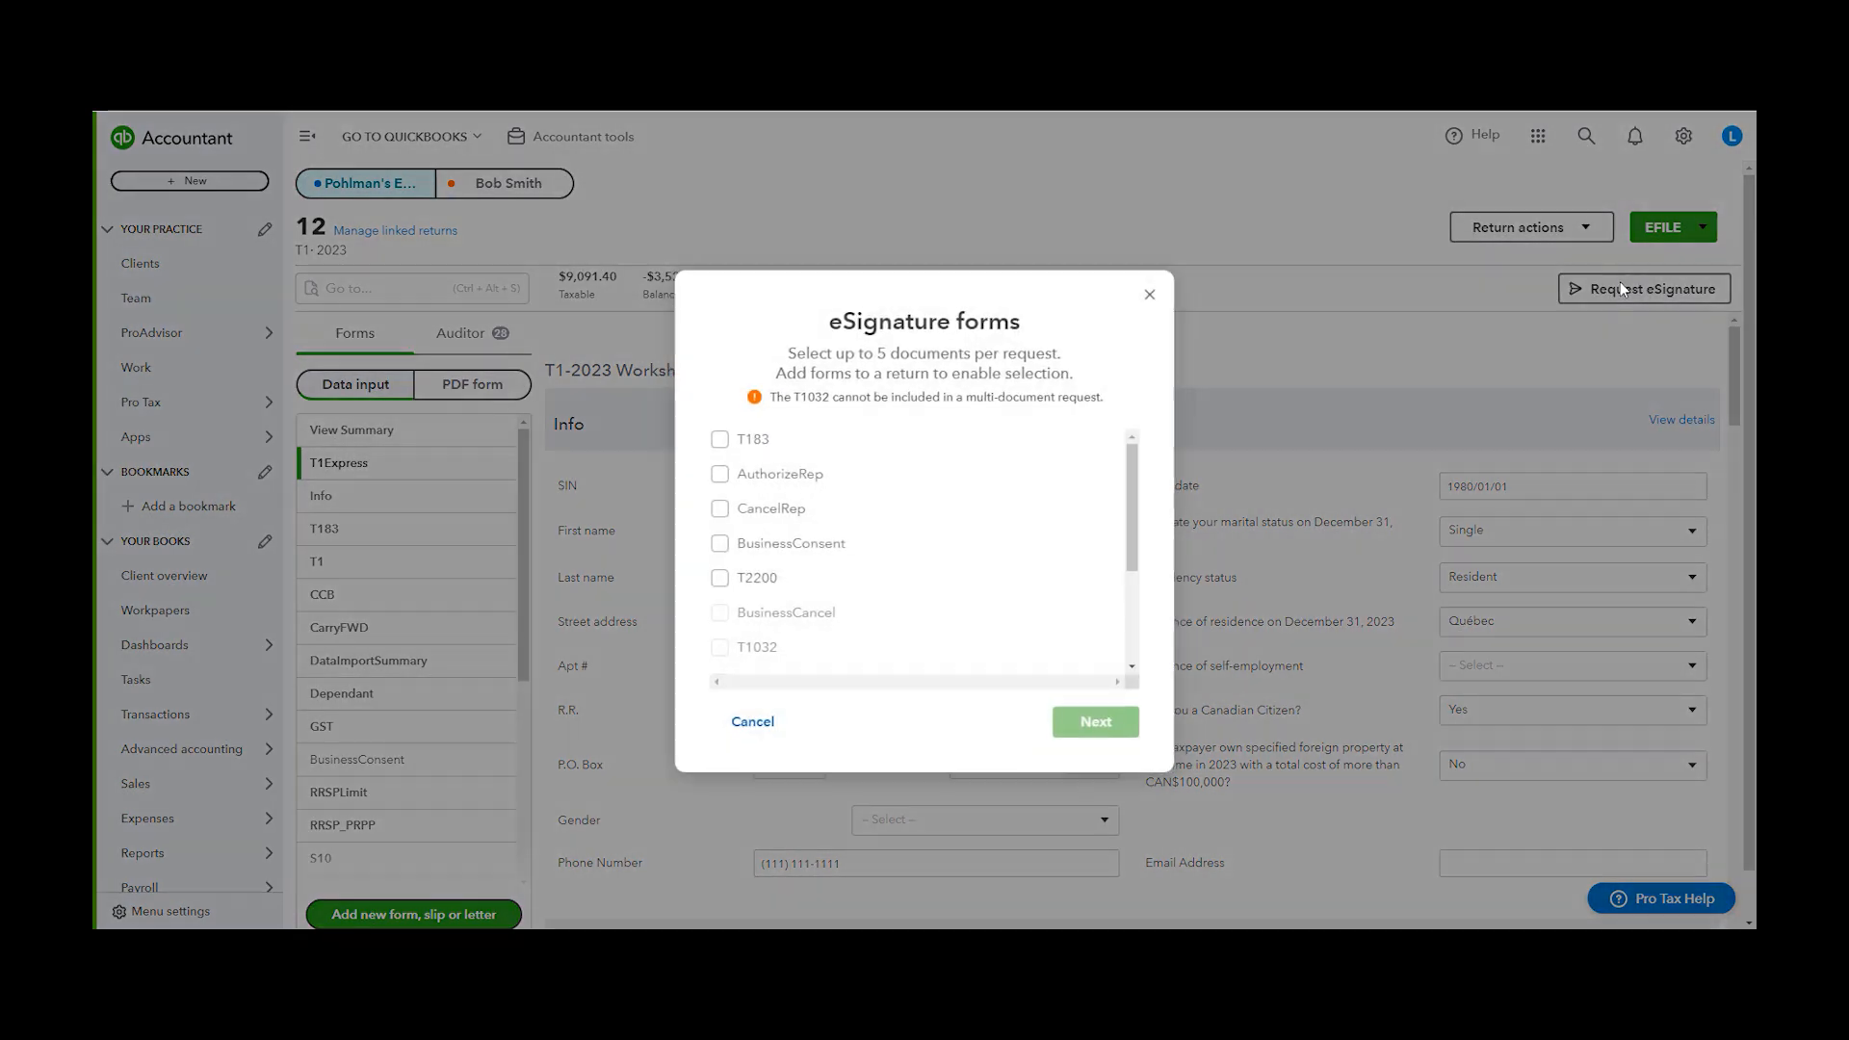
pyautogui.moveTo(1130, 463); pyautogui.dragTo(1262, 397)
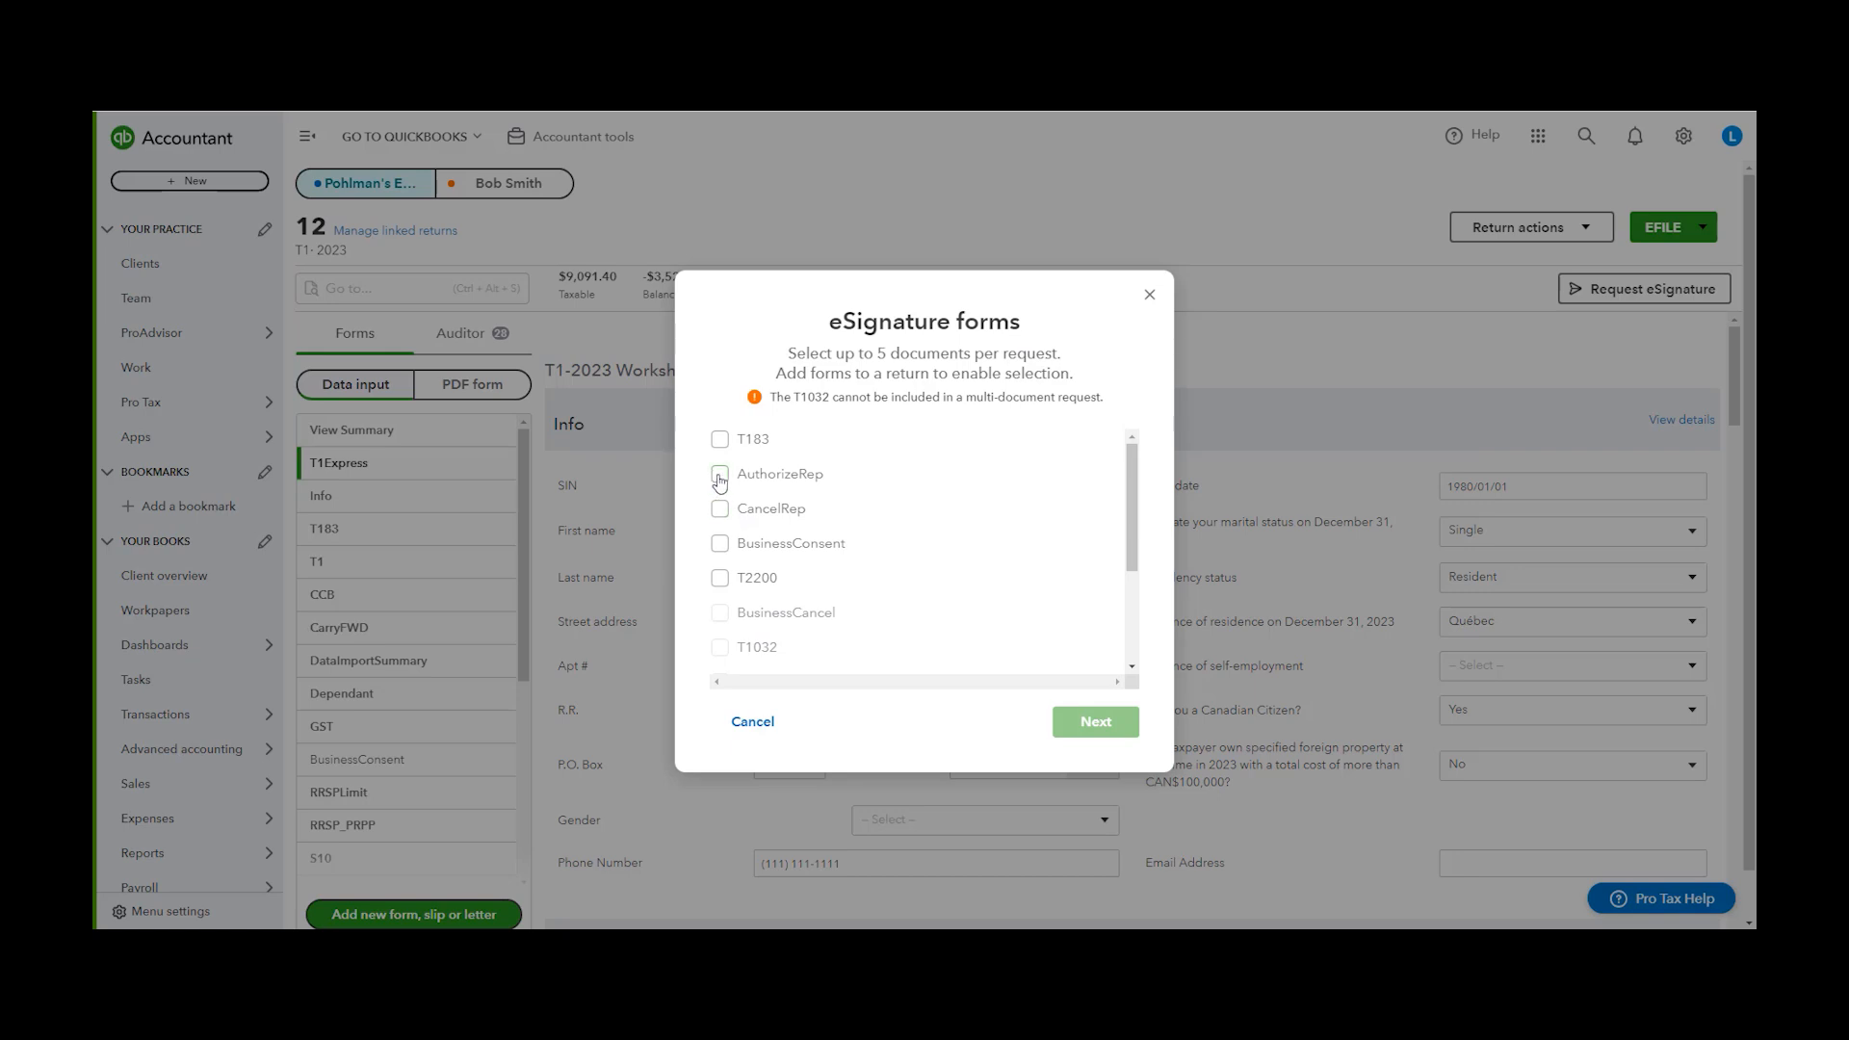
pyautogui.click(719, 474)
pyautogui.click(1095, 722)
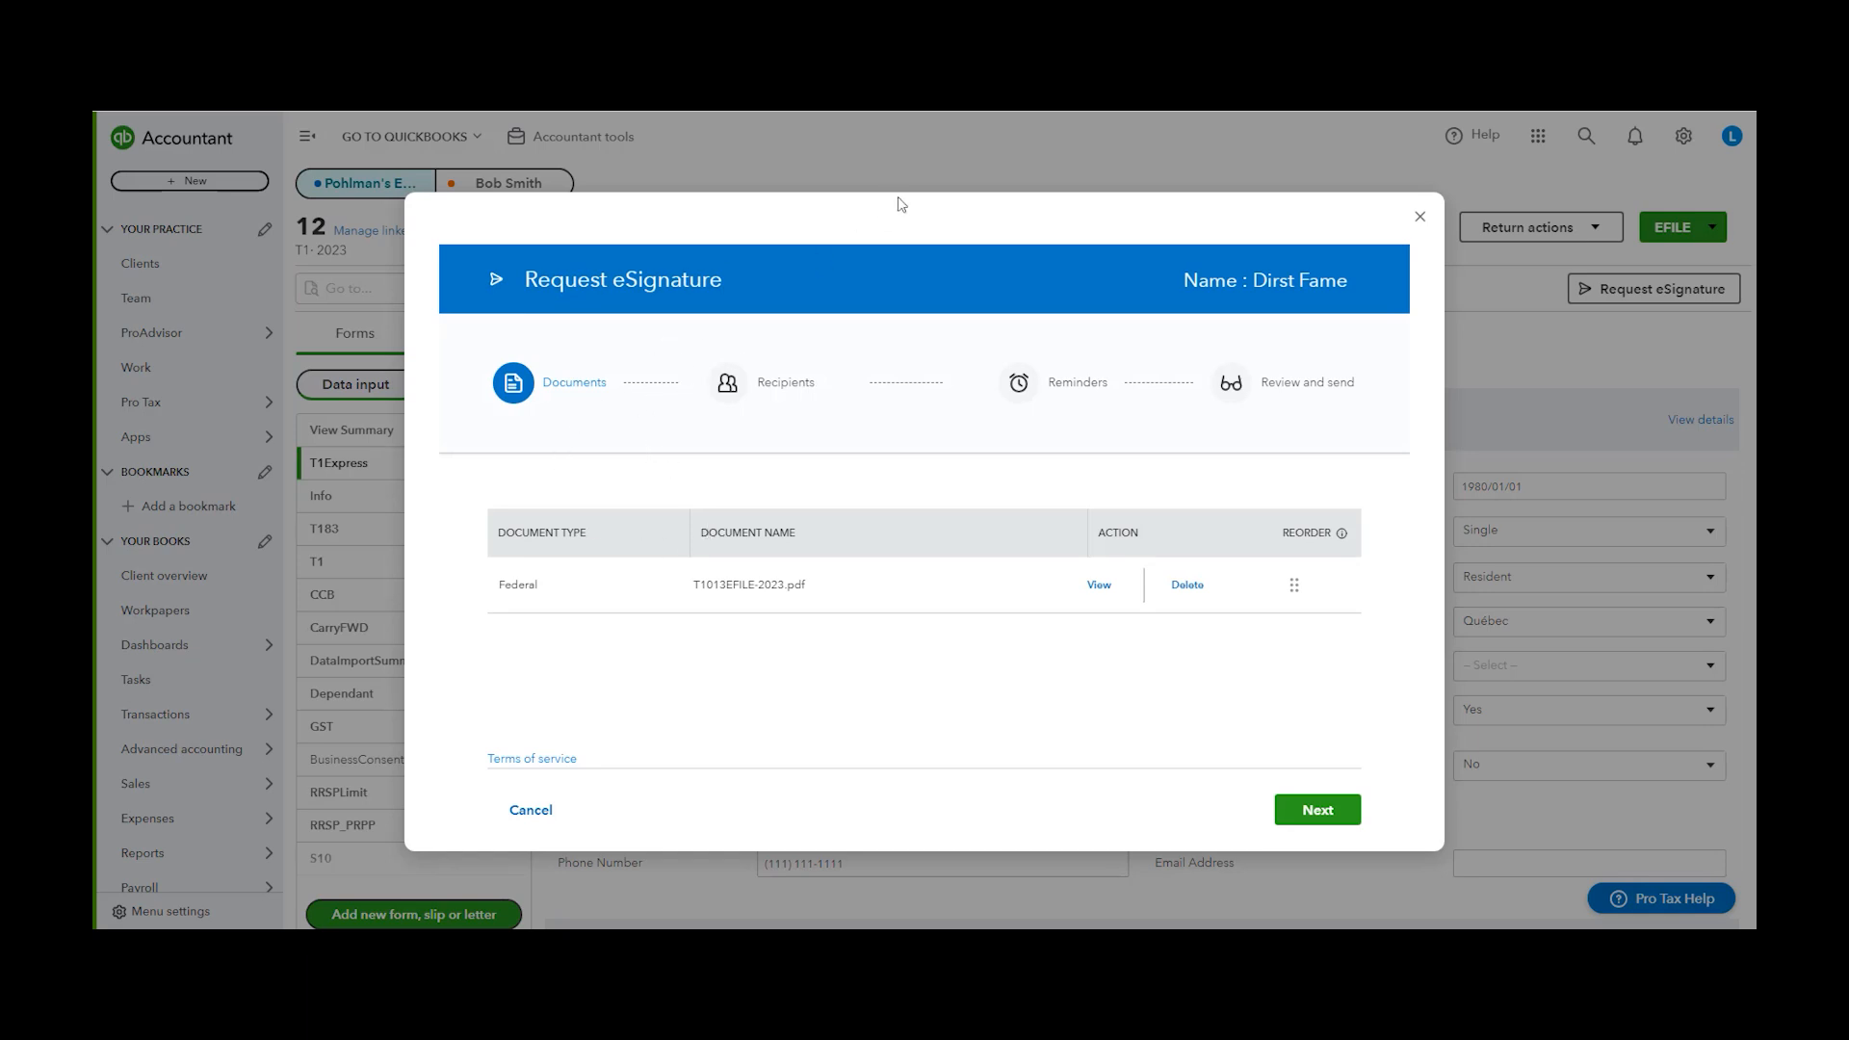
pyautogui.click(1315, 809)
# Fill in the taxpayer's e-mail address in the eSignature recipient details
pyautogui.scroll(-2, 997, 416)
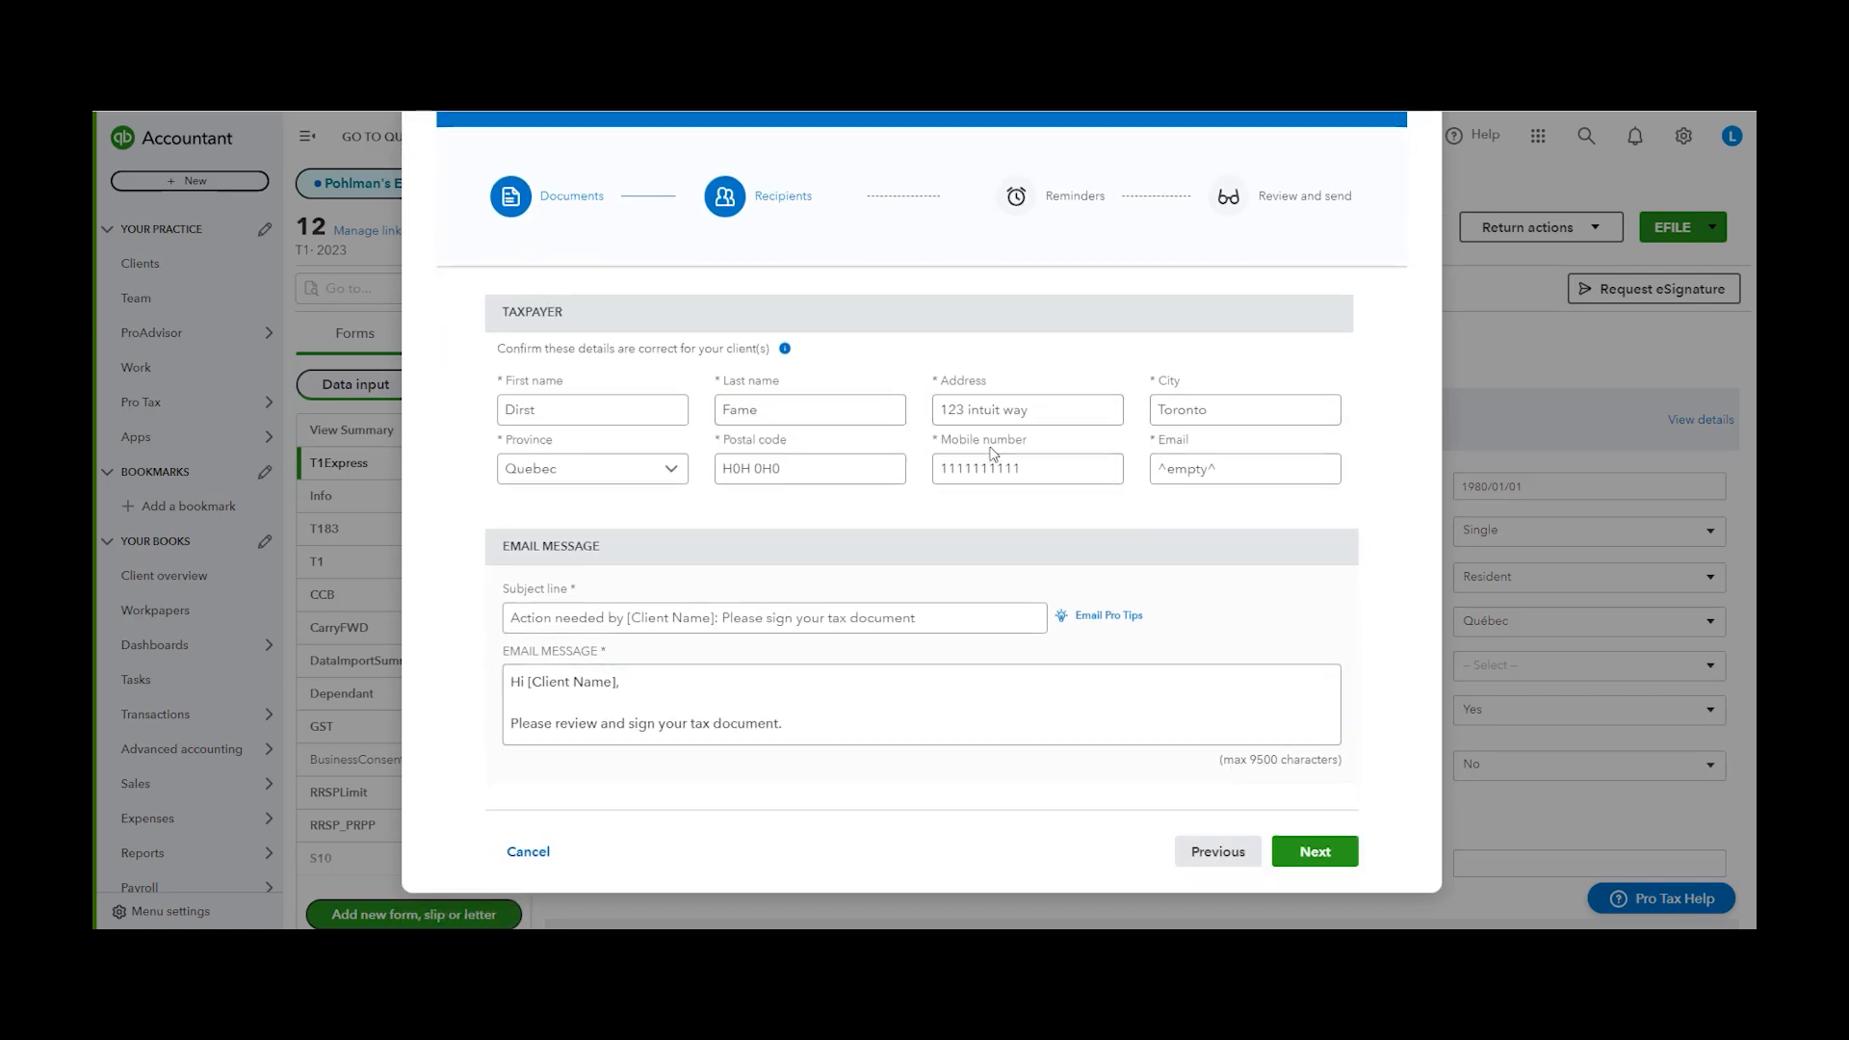
pyautogui.scroll(1, 833, 482)
pyautogui.scroll(-1, 833, 482)
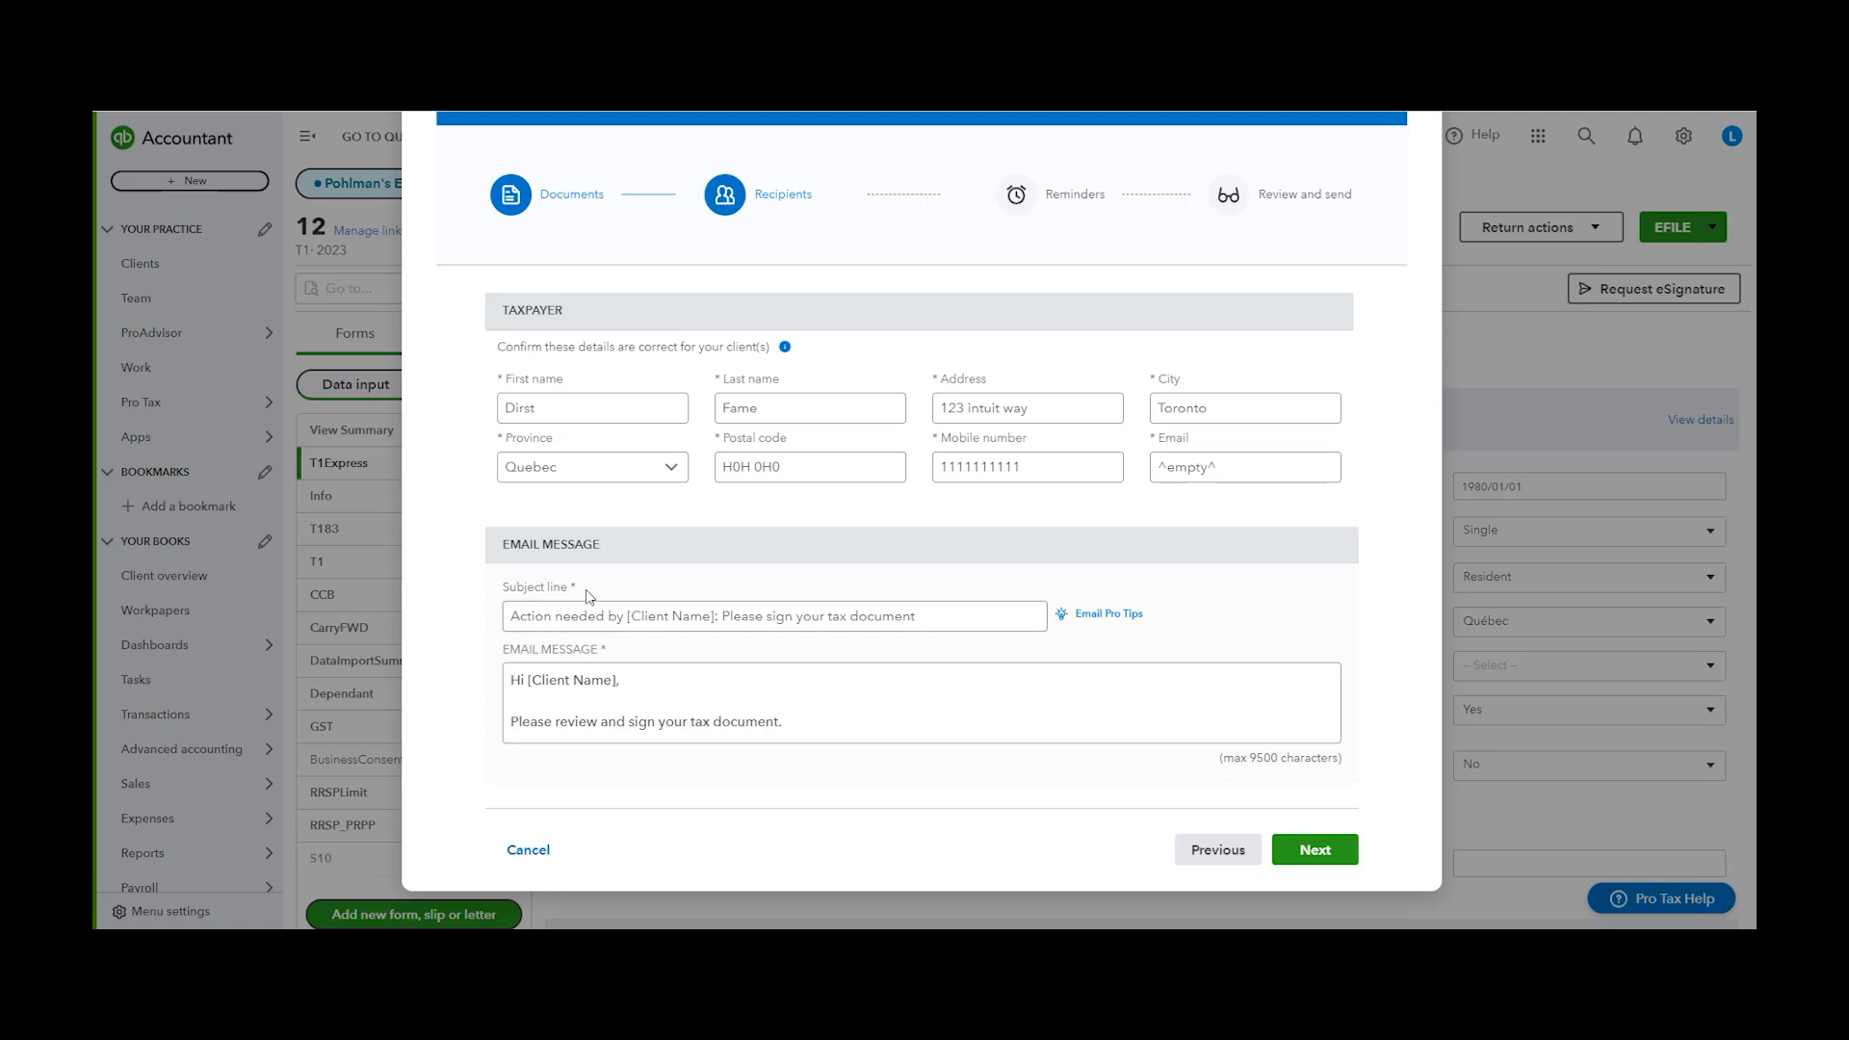
pyautogui.click(616, 684)
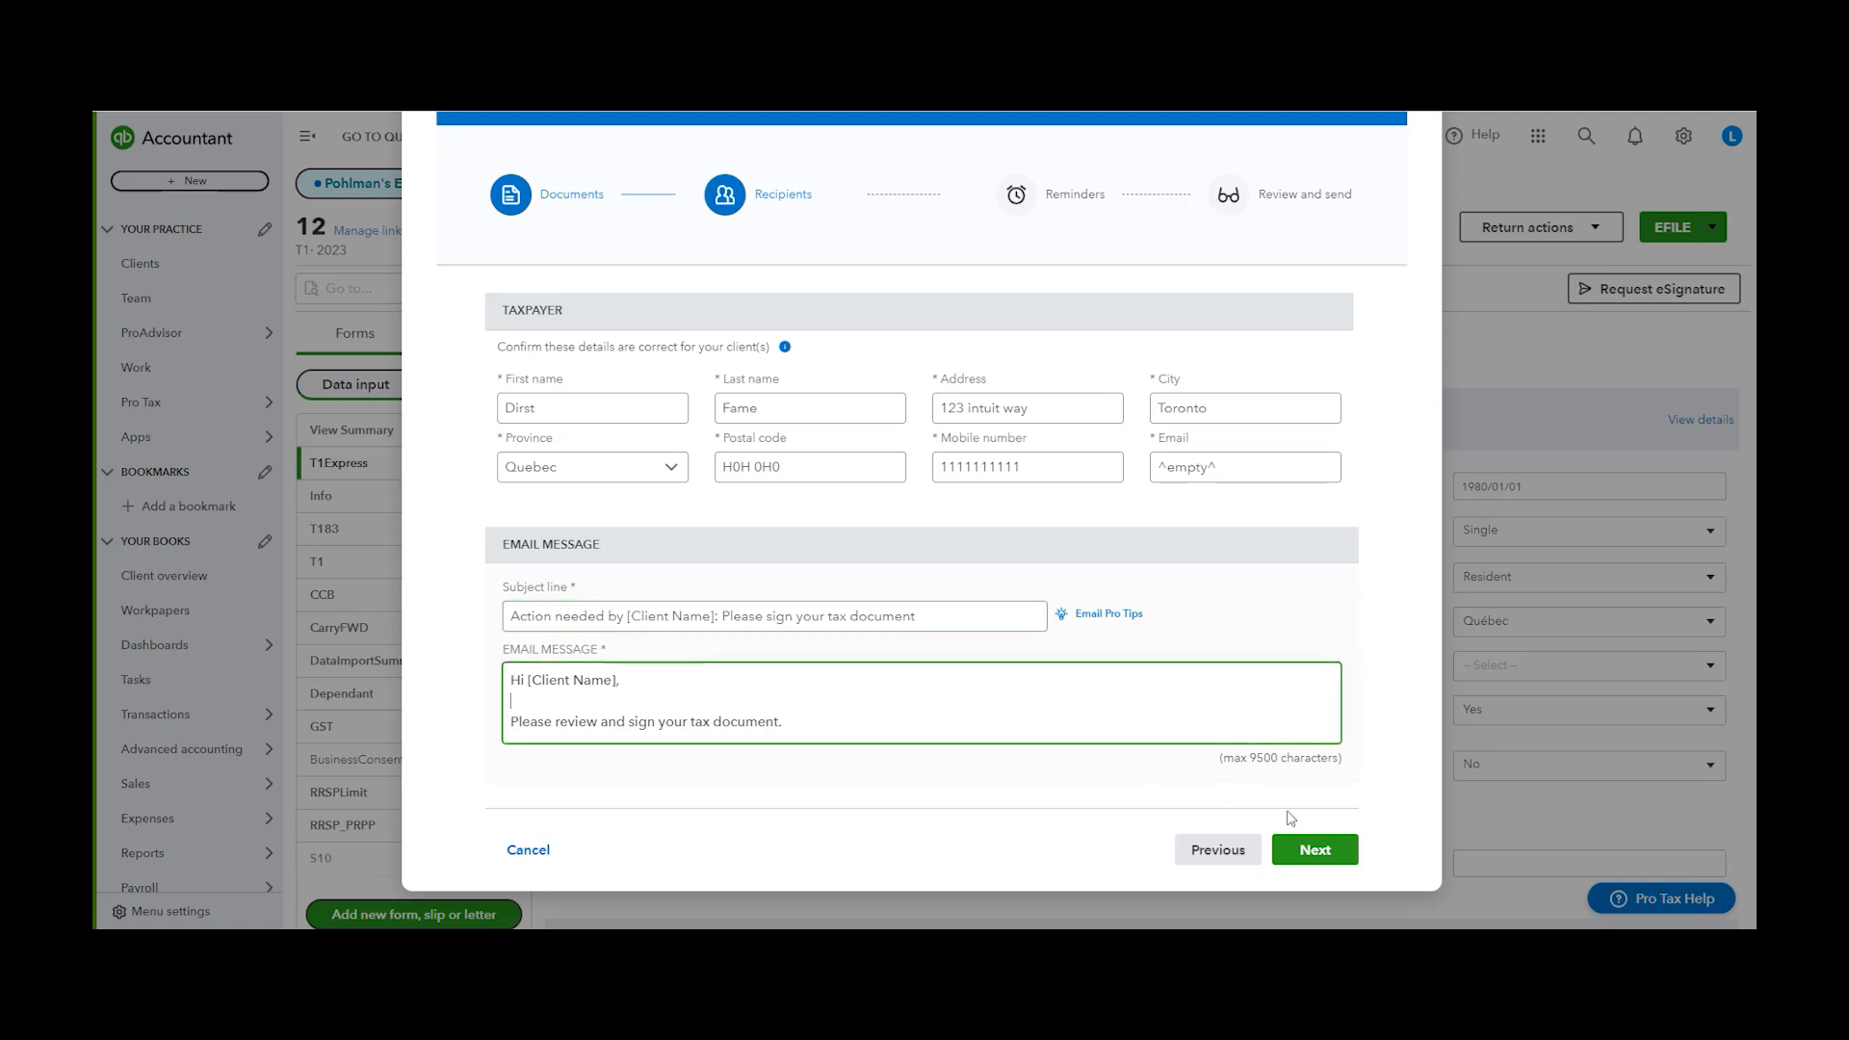
pyautogui.click(1315, 850)
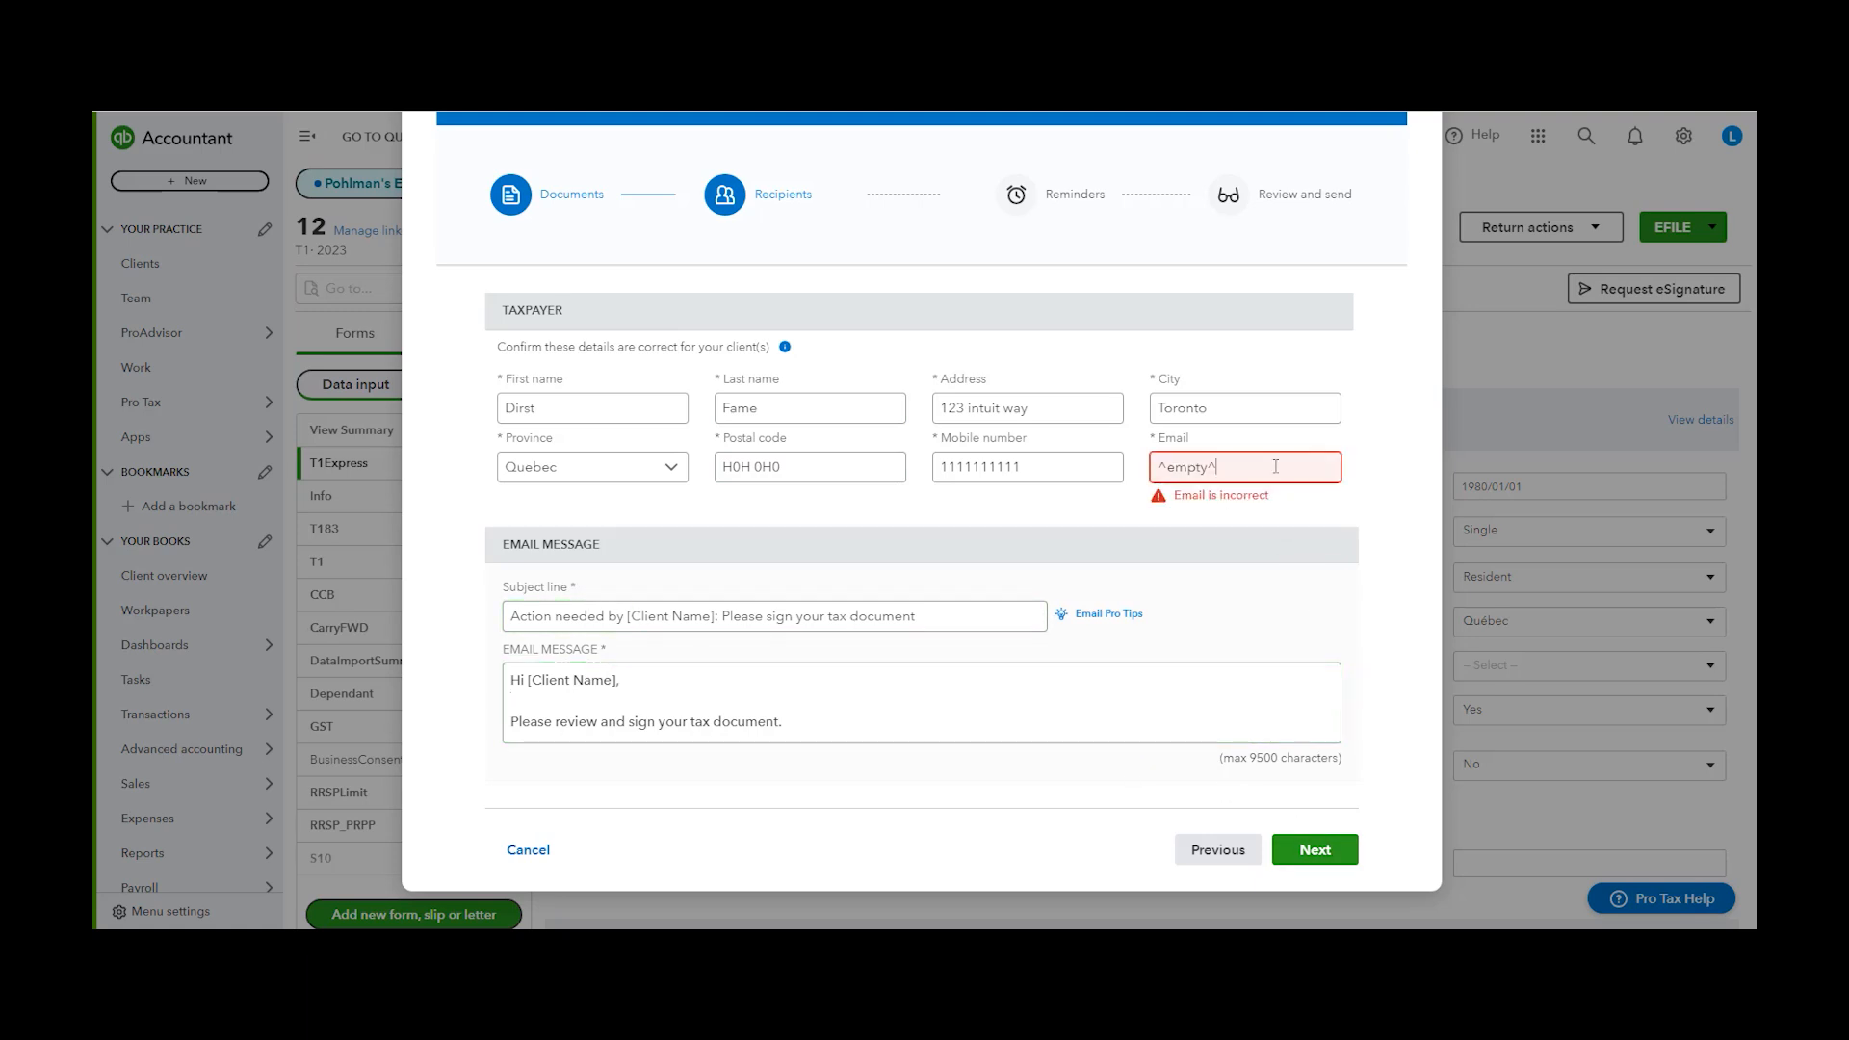
pyautogui.doubleClick(1210, 467)
pyautogui.write('aaa@aaa.com')
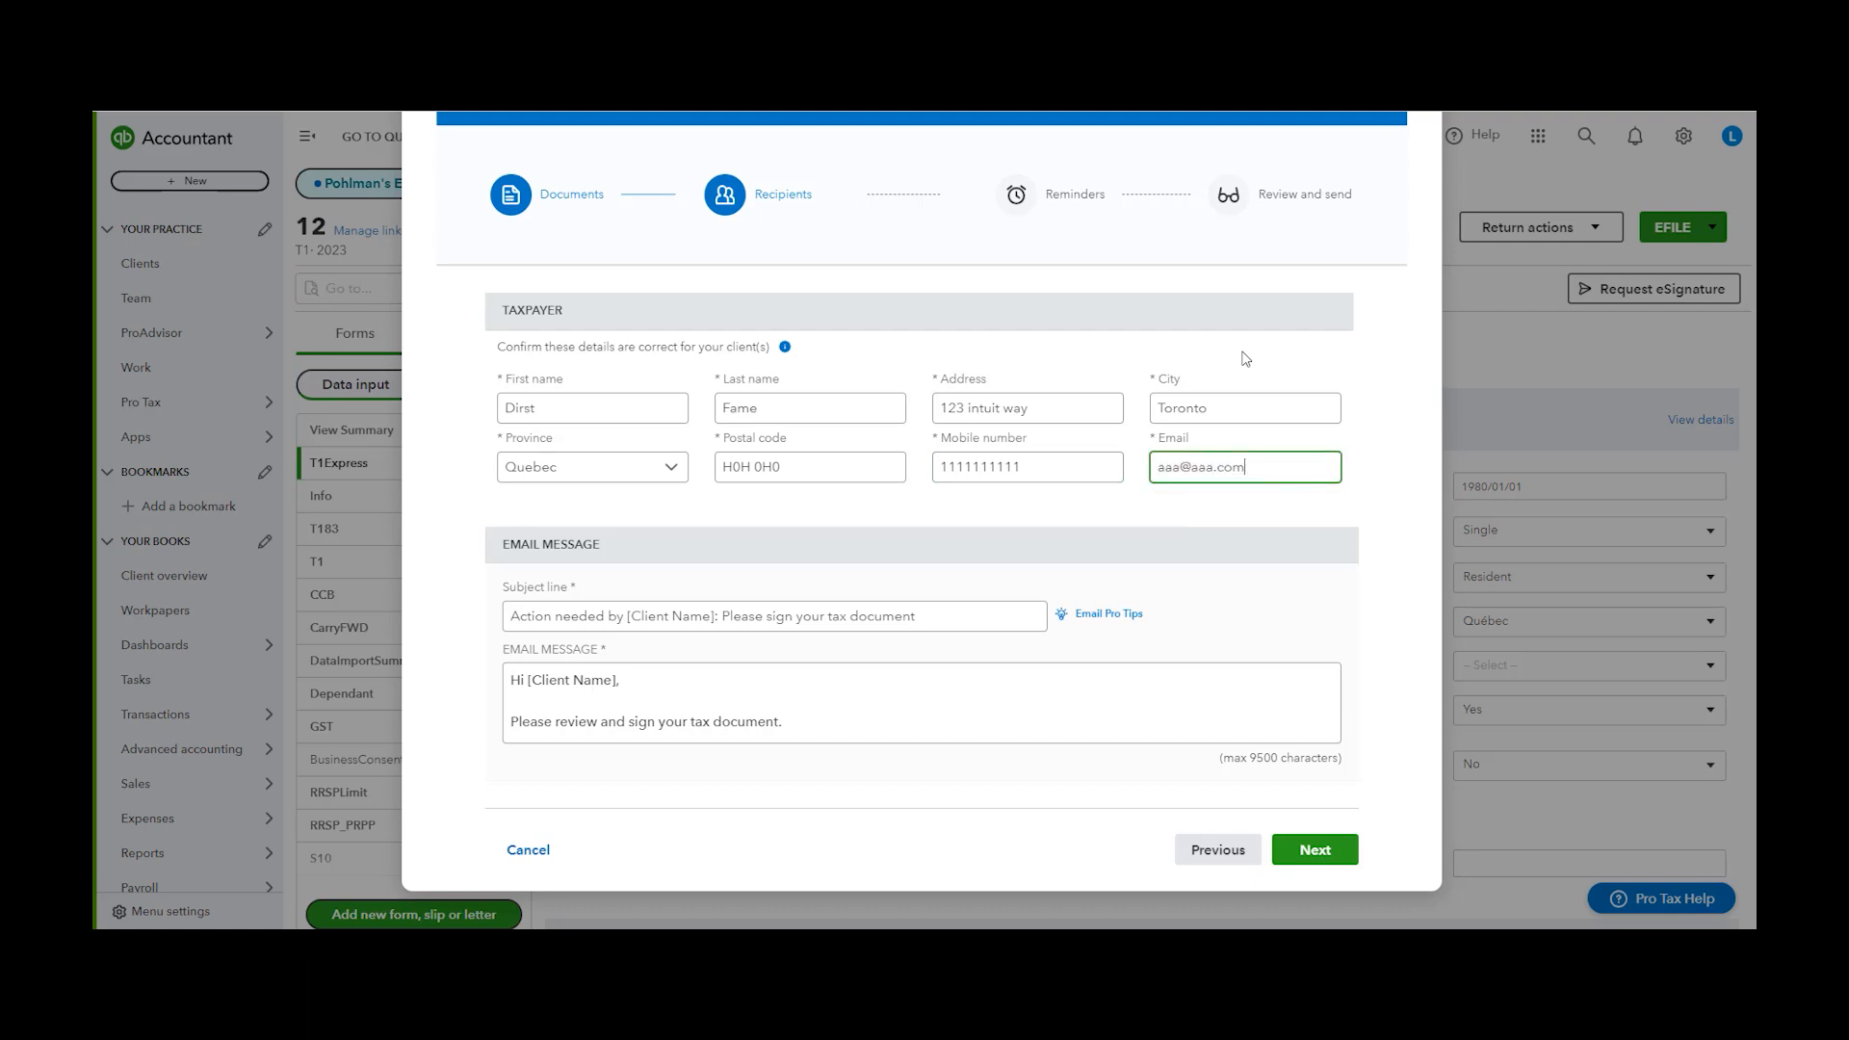
# Keep the default reminder settings and send the eSignature request
pyautogui.click(1316, 857)
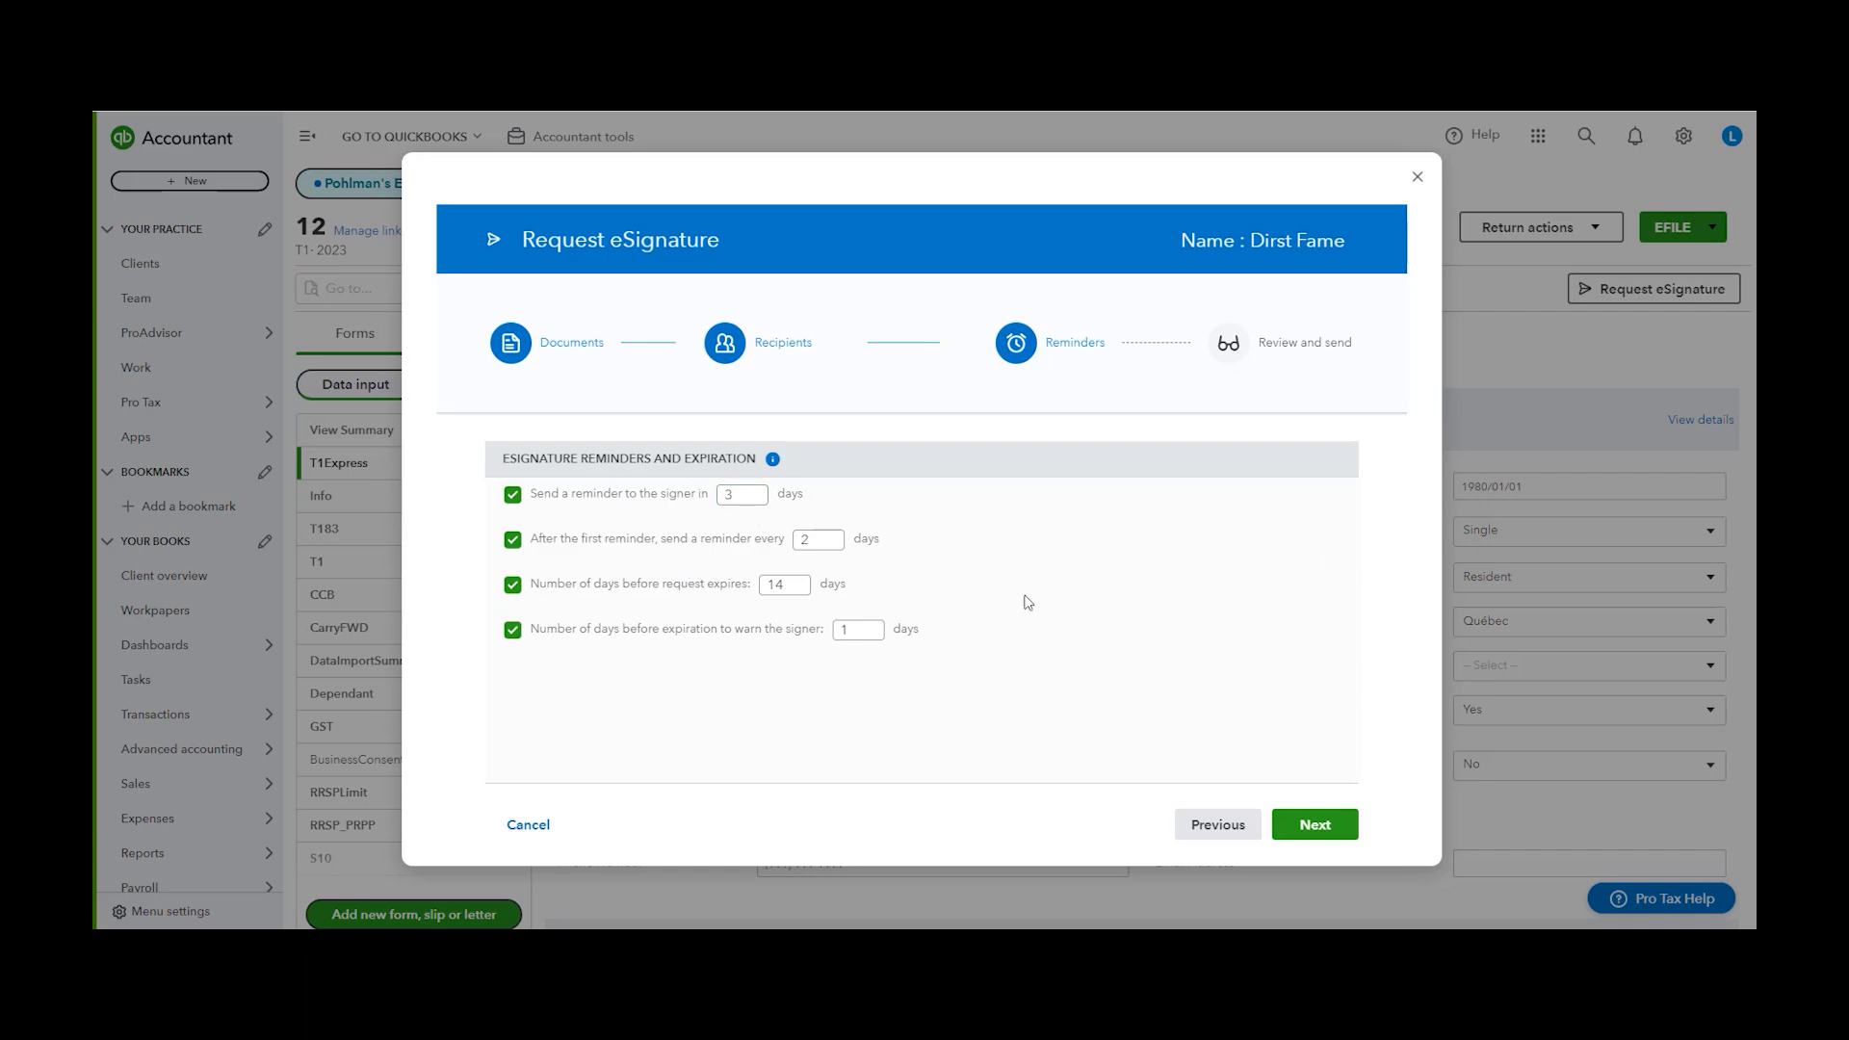
pyautogui.click(1317, 826)
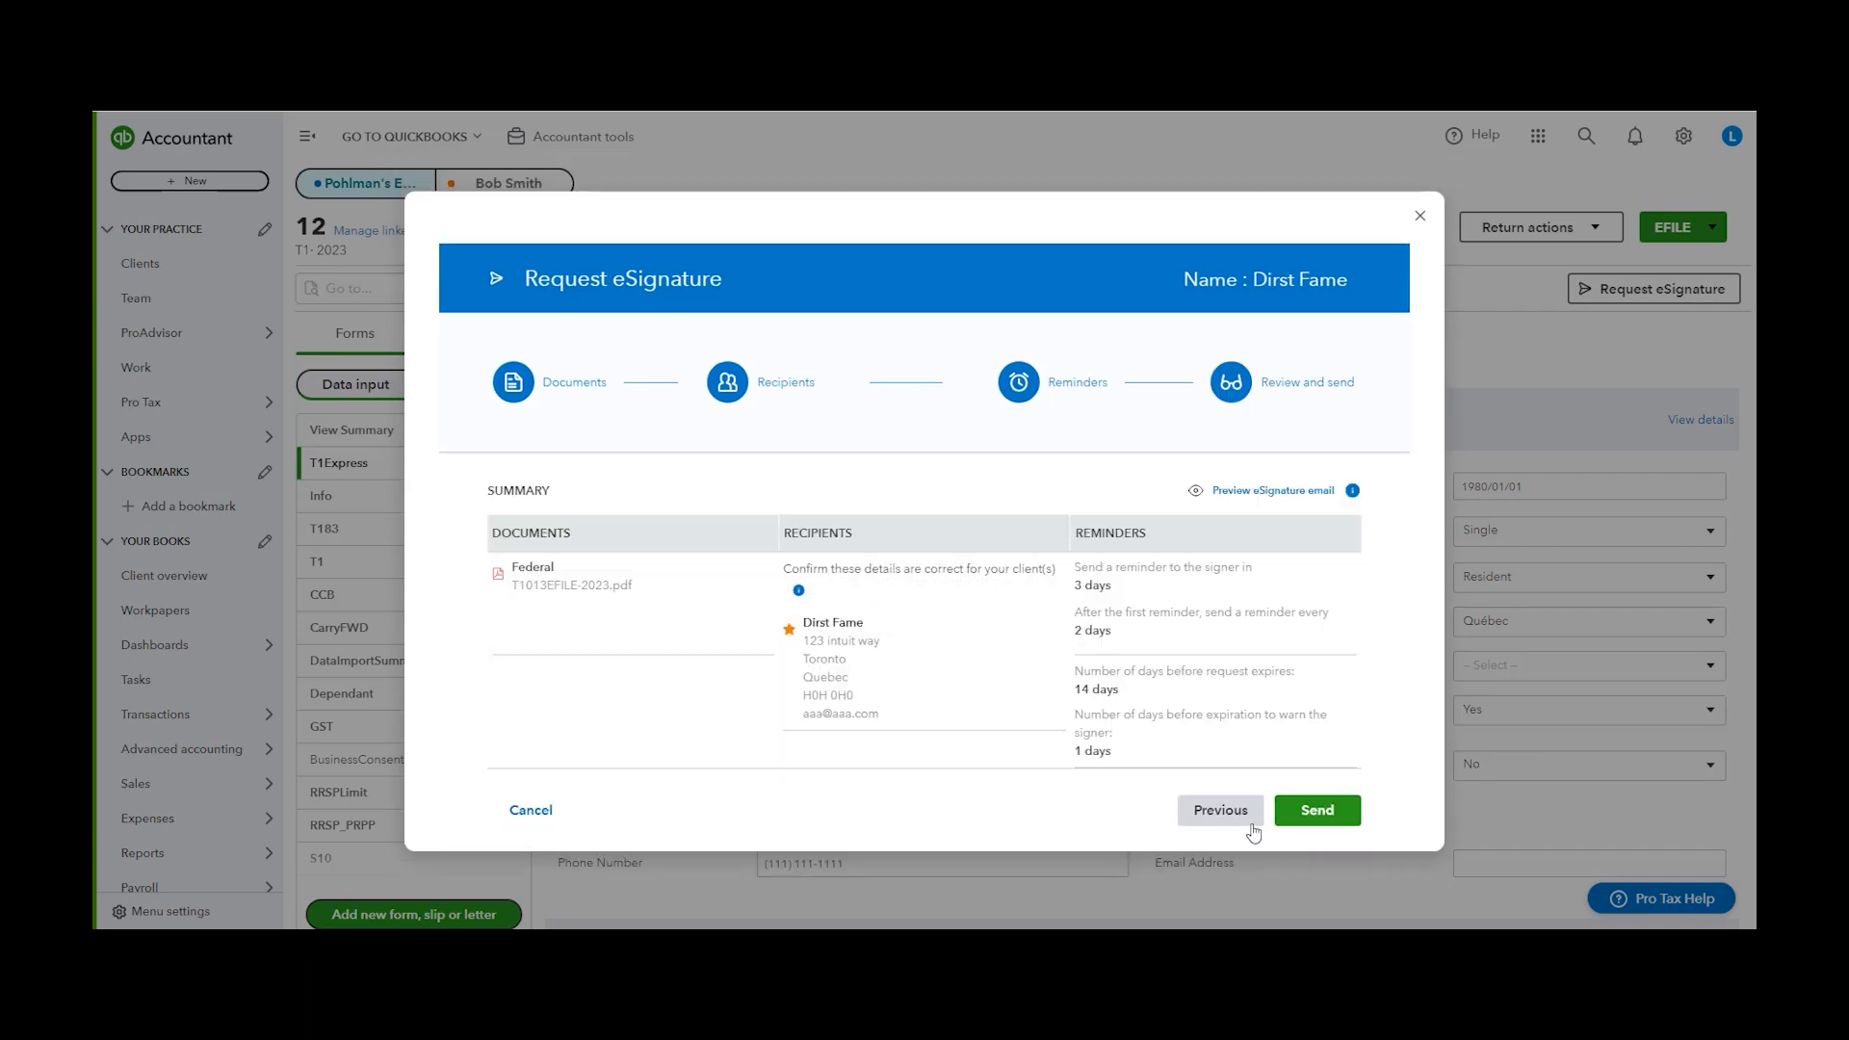
pyautogui.click(1318, 812)
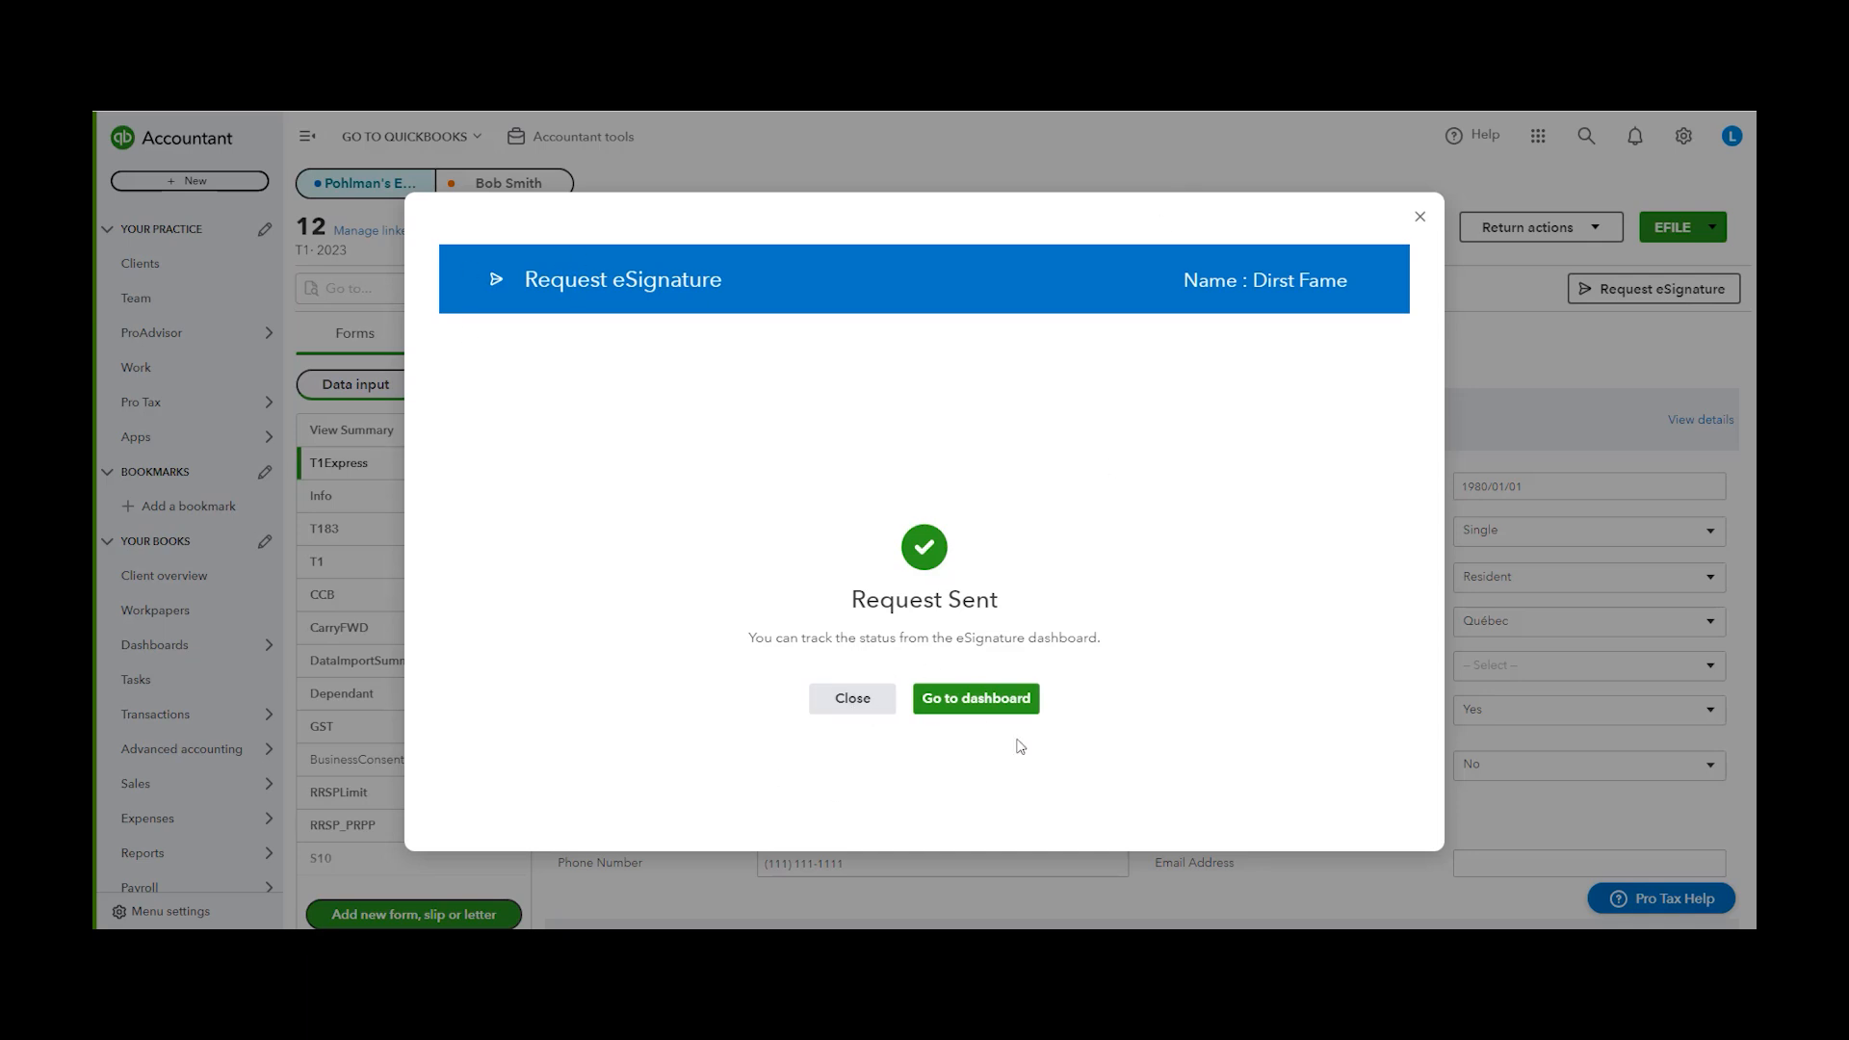
# Open the eSignature dashboard and search its requests by client name for fame
pyautogui.click(984, 700)
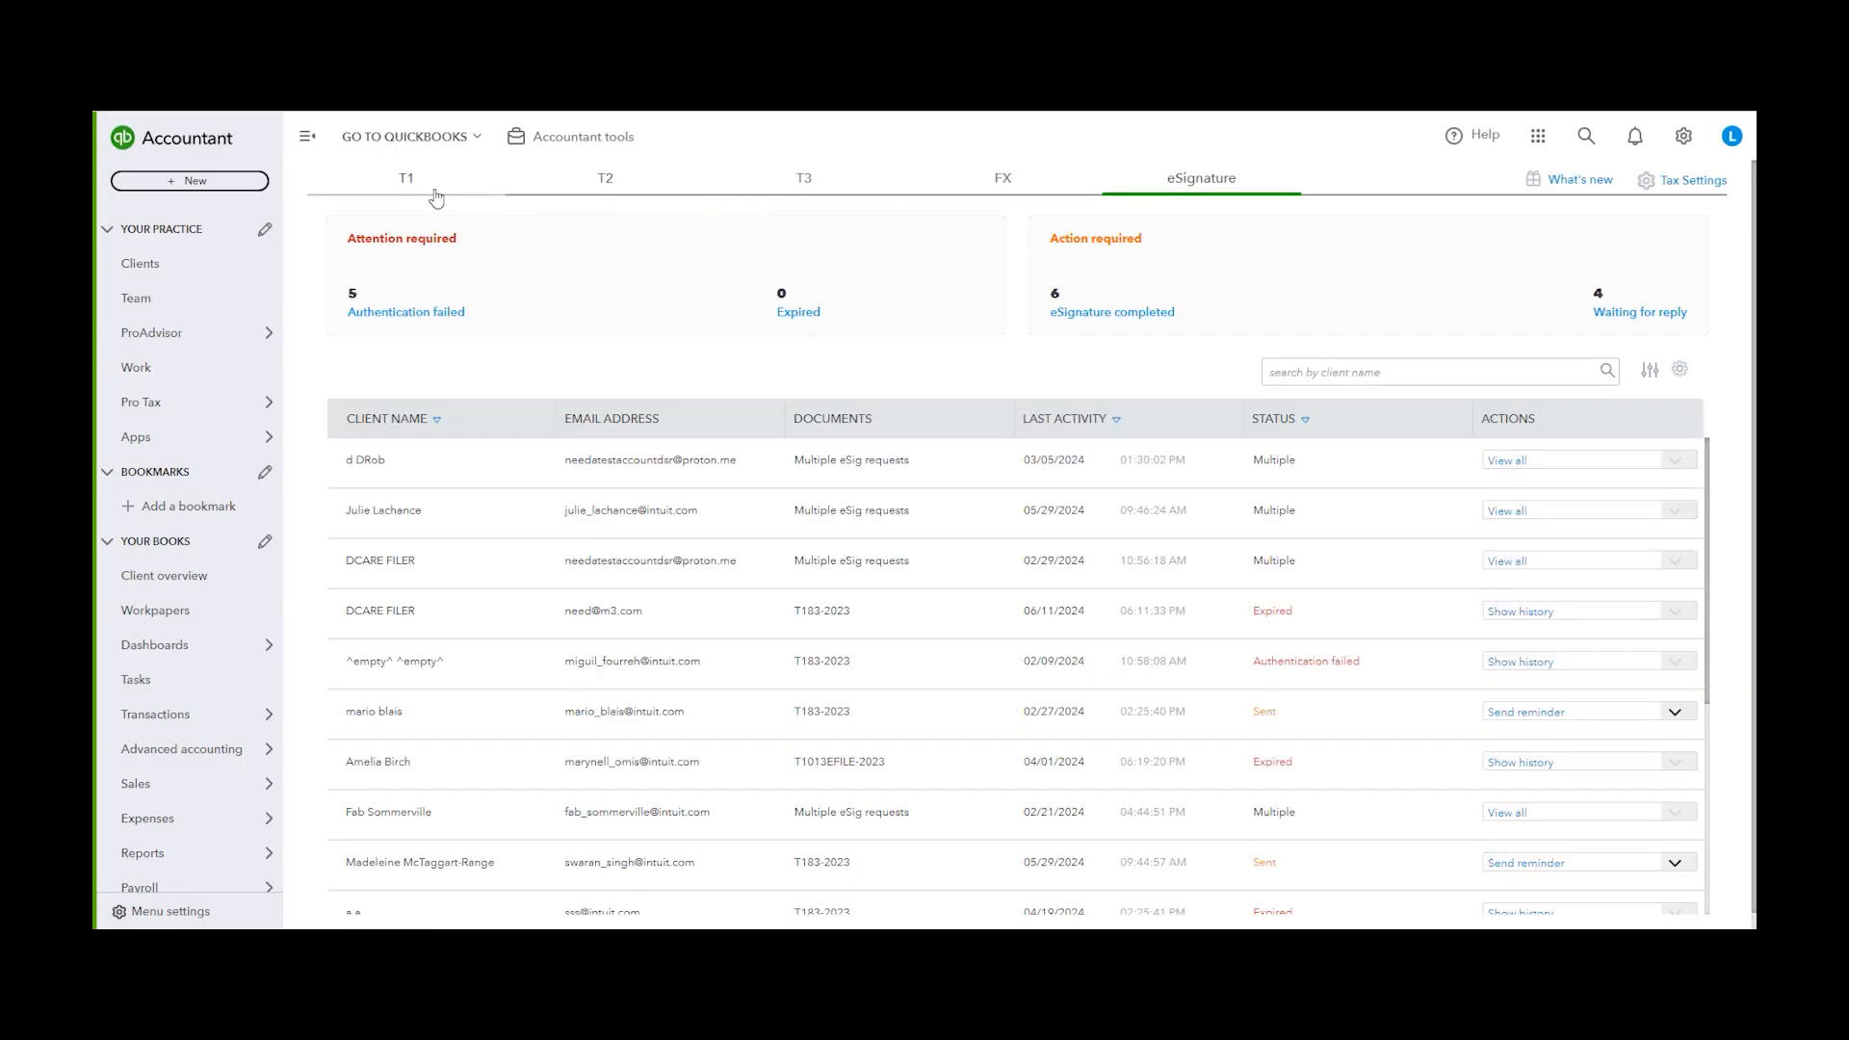
pyautogui.click(437, 197)
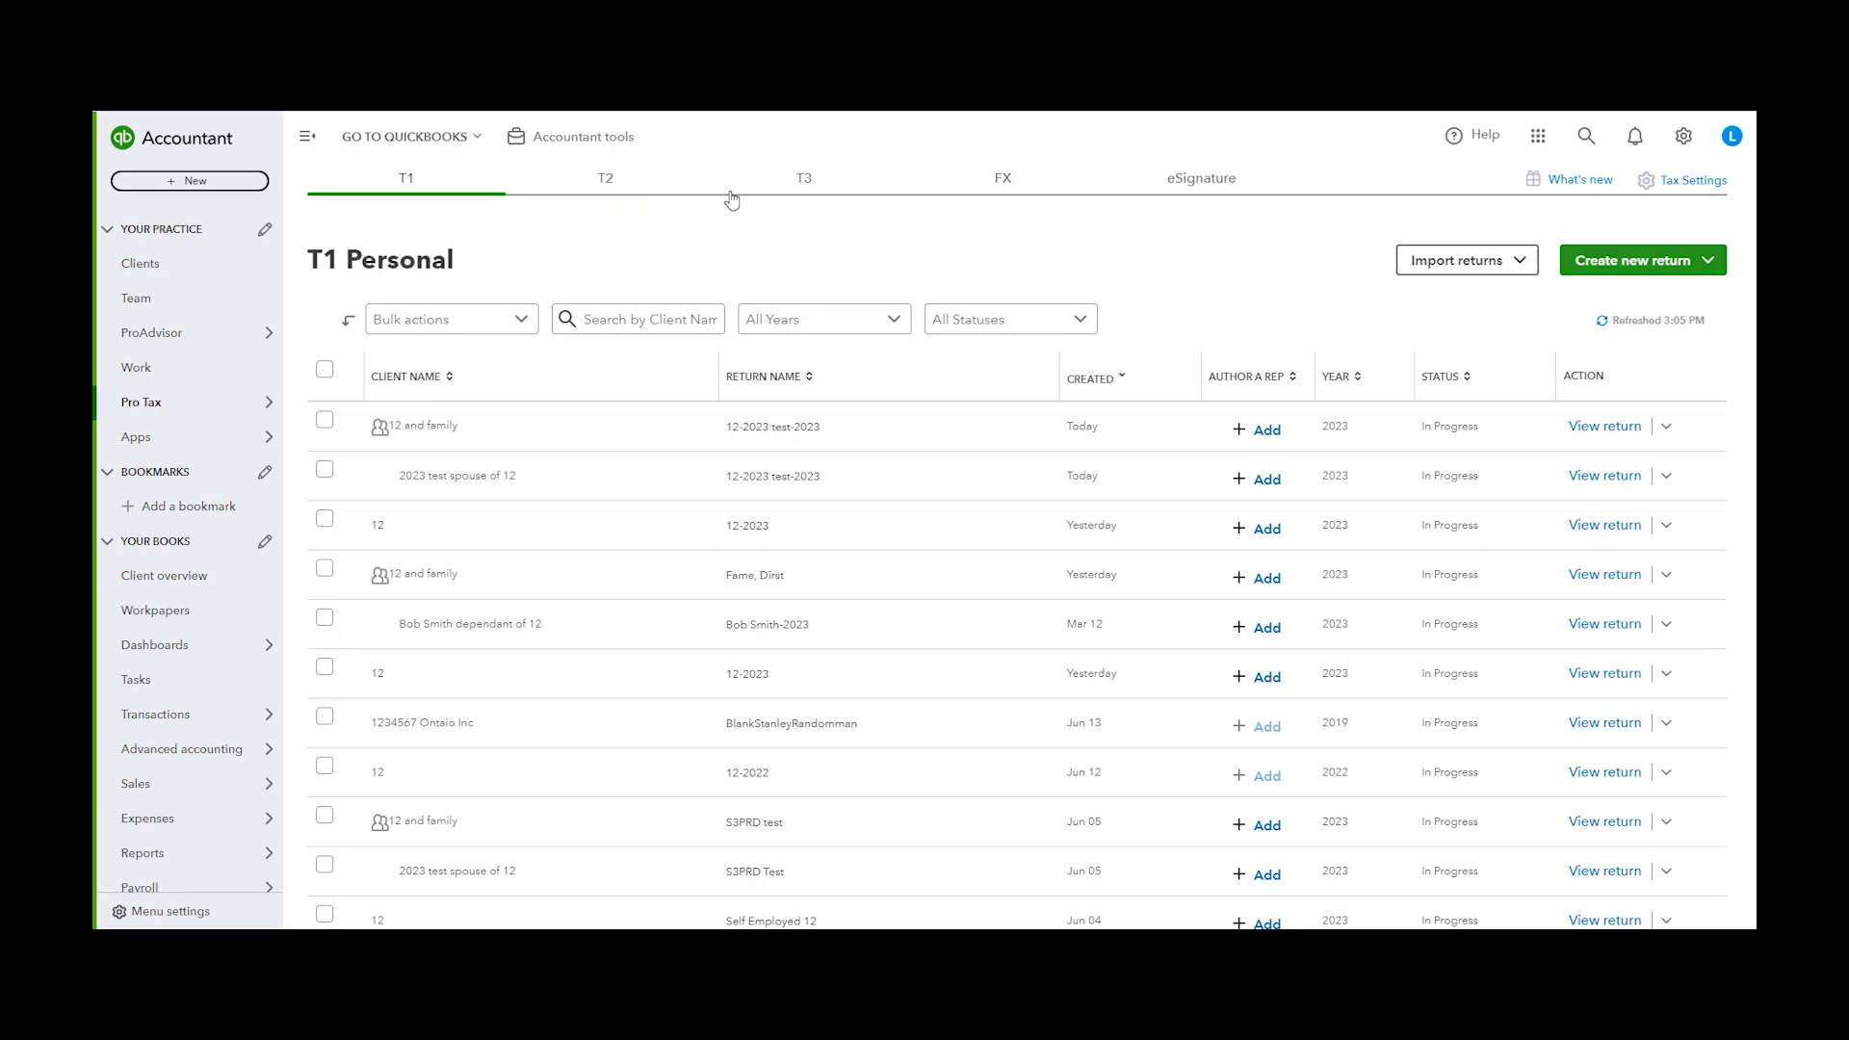
pyautogui.click(1204, 179)
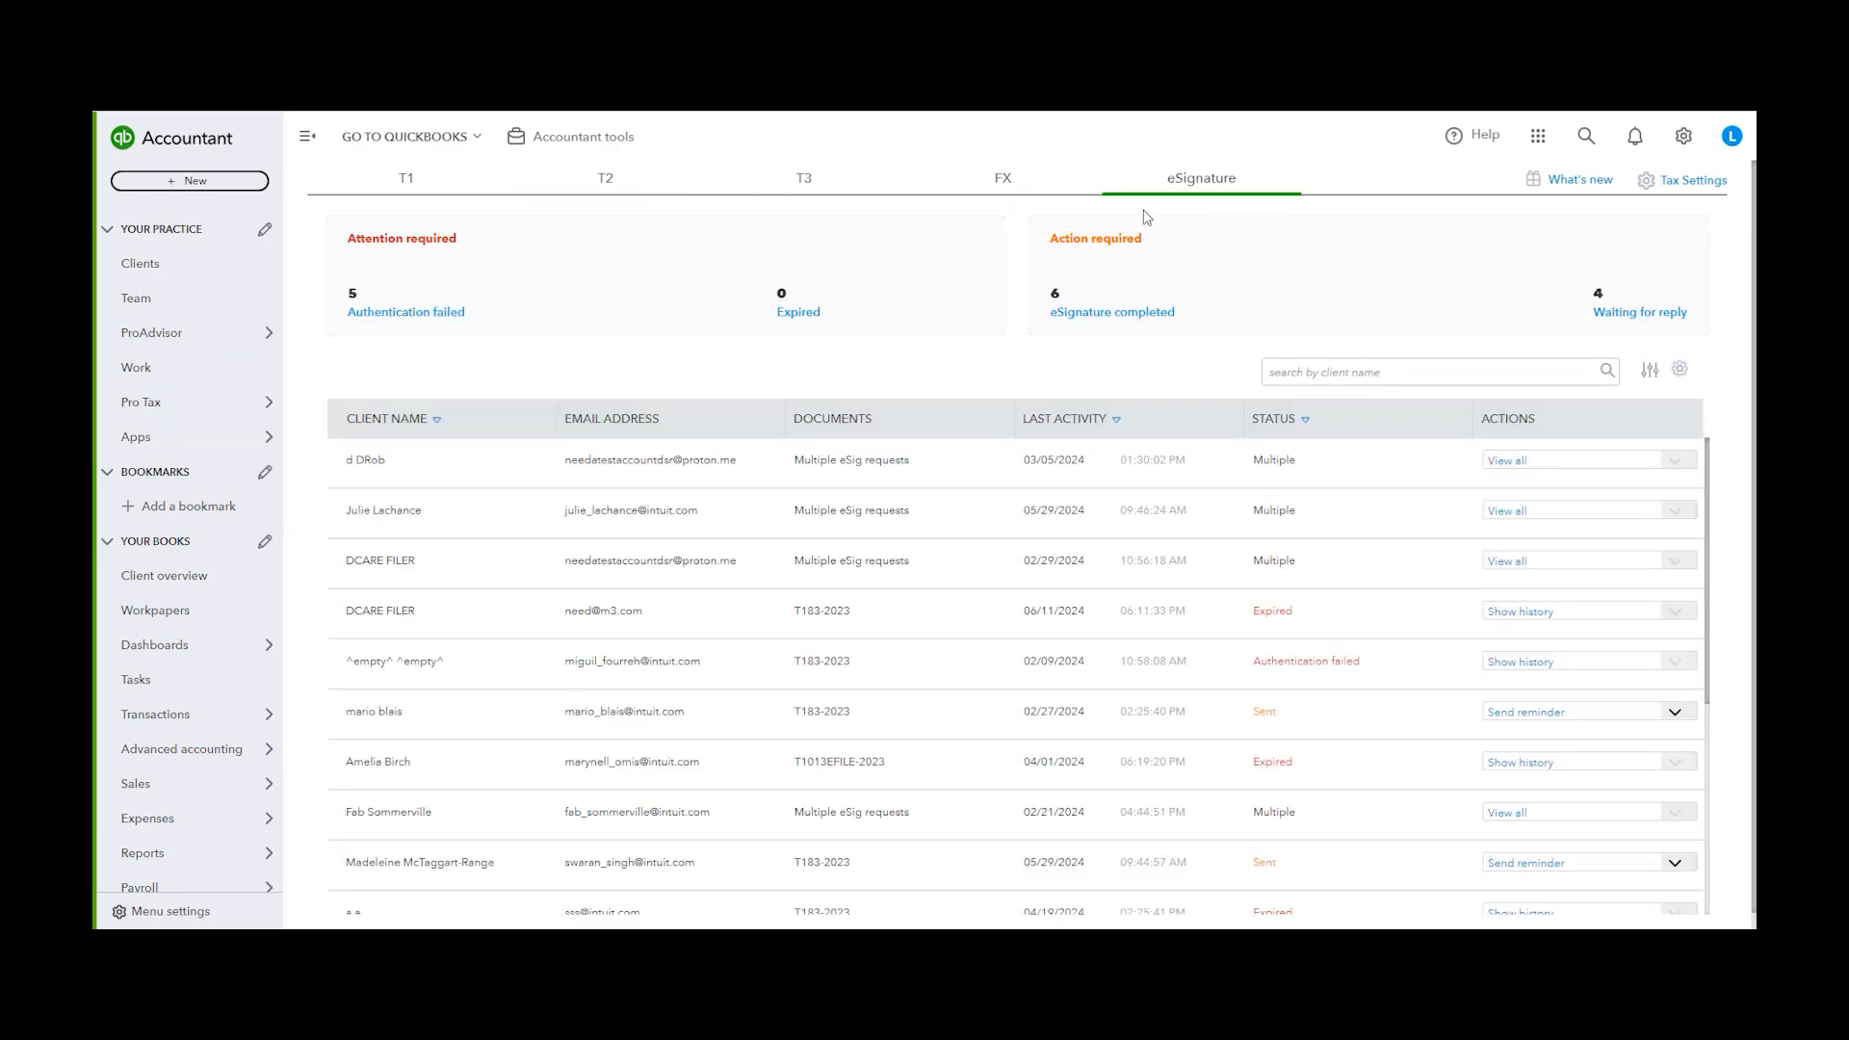
pyautogui.click(1522, 375)
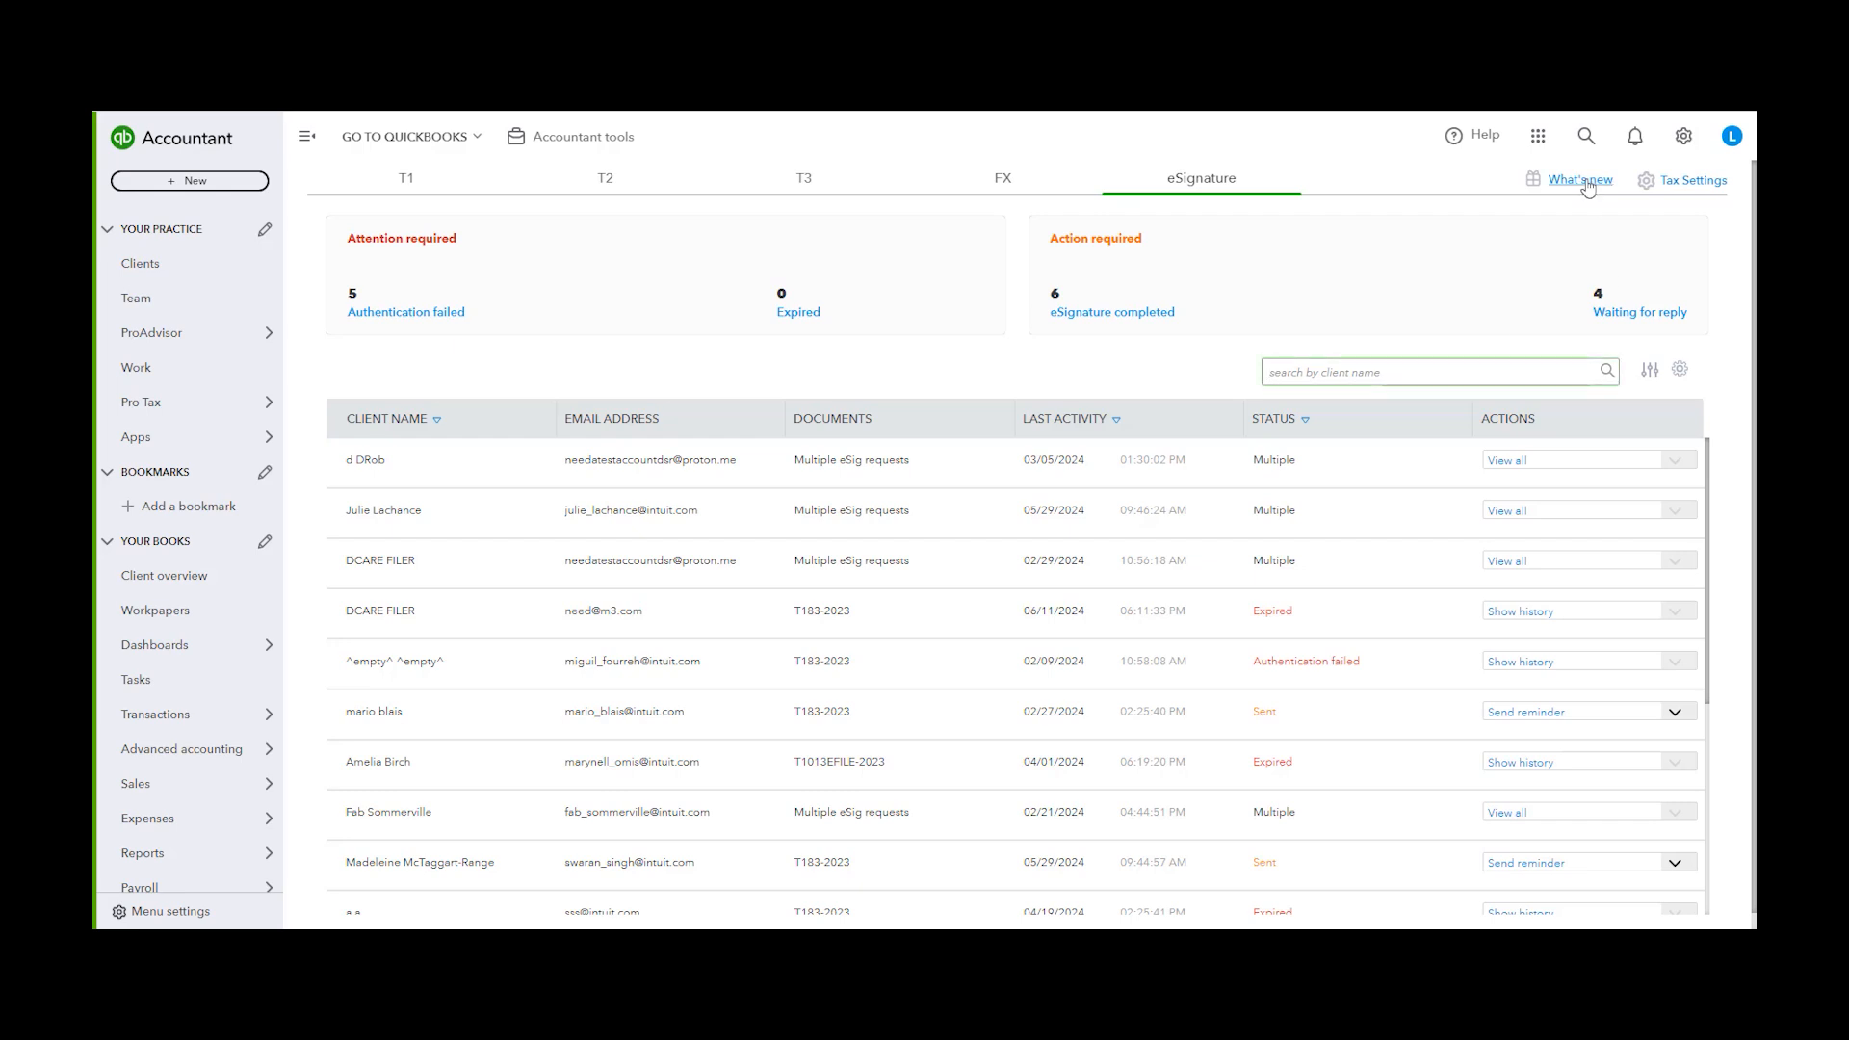
pyautogui.write('fame')
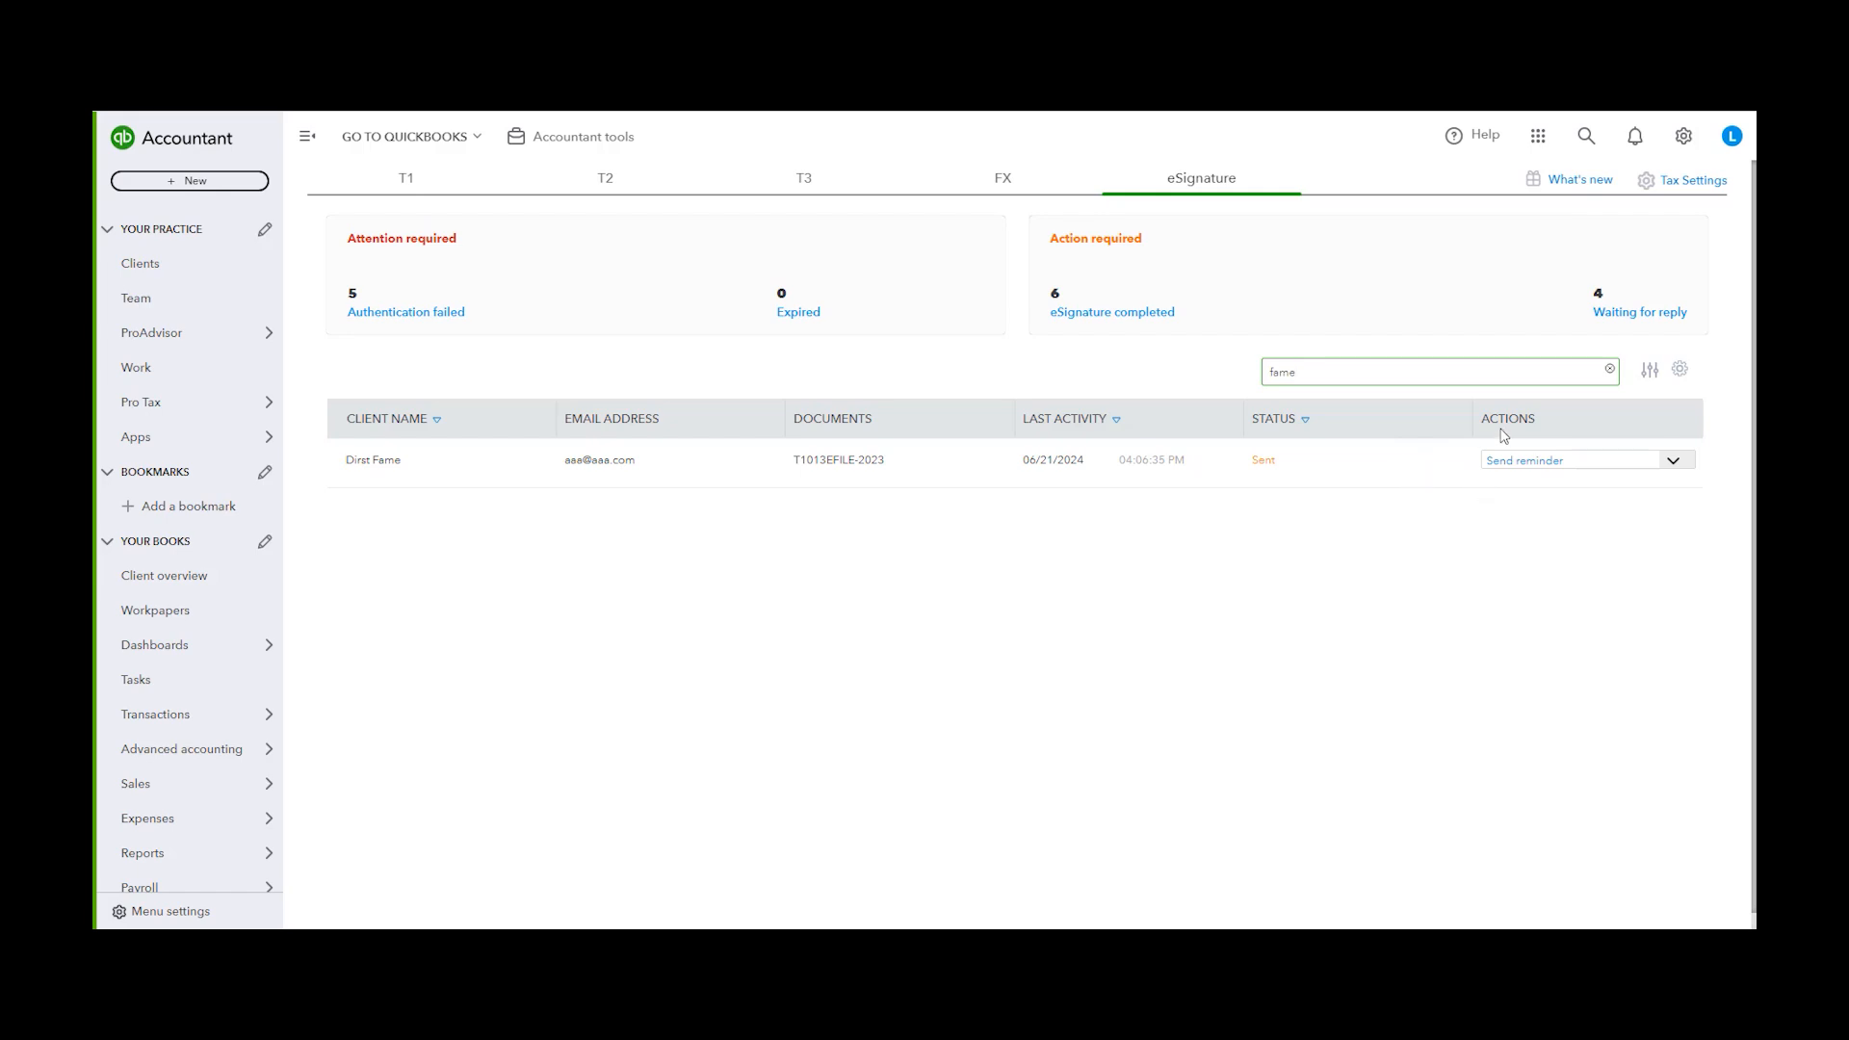
# Clear the client search and scroll through the full list of eSignature requests
pyautogui.moveTo(1341, 376); pyautogui.dragTo(1201, 355)
pyautogui.press('BackSpace')
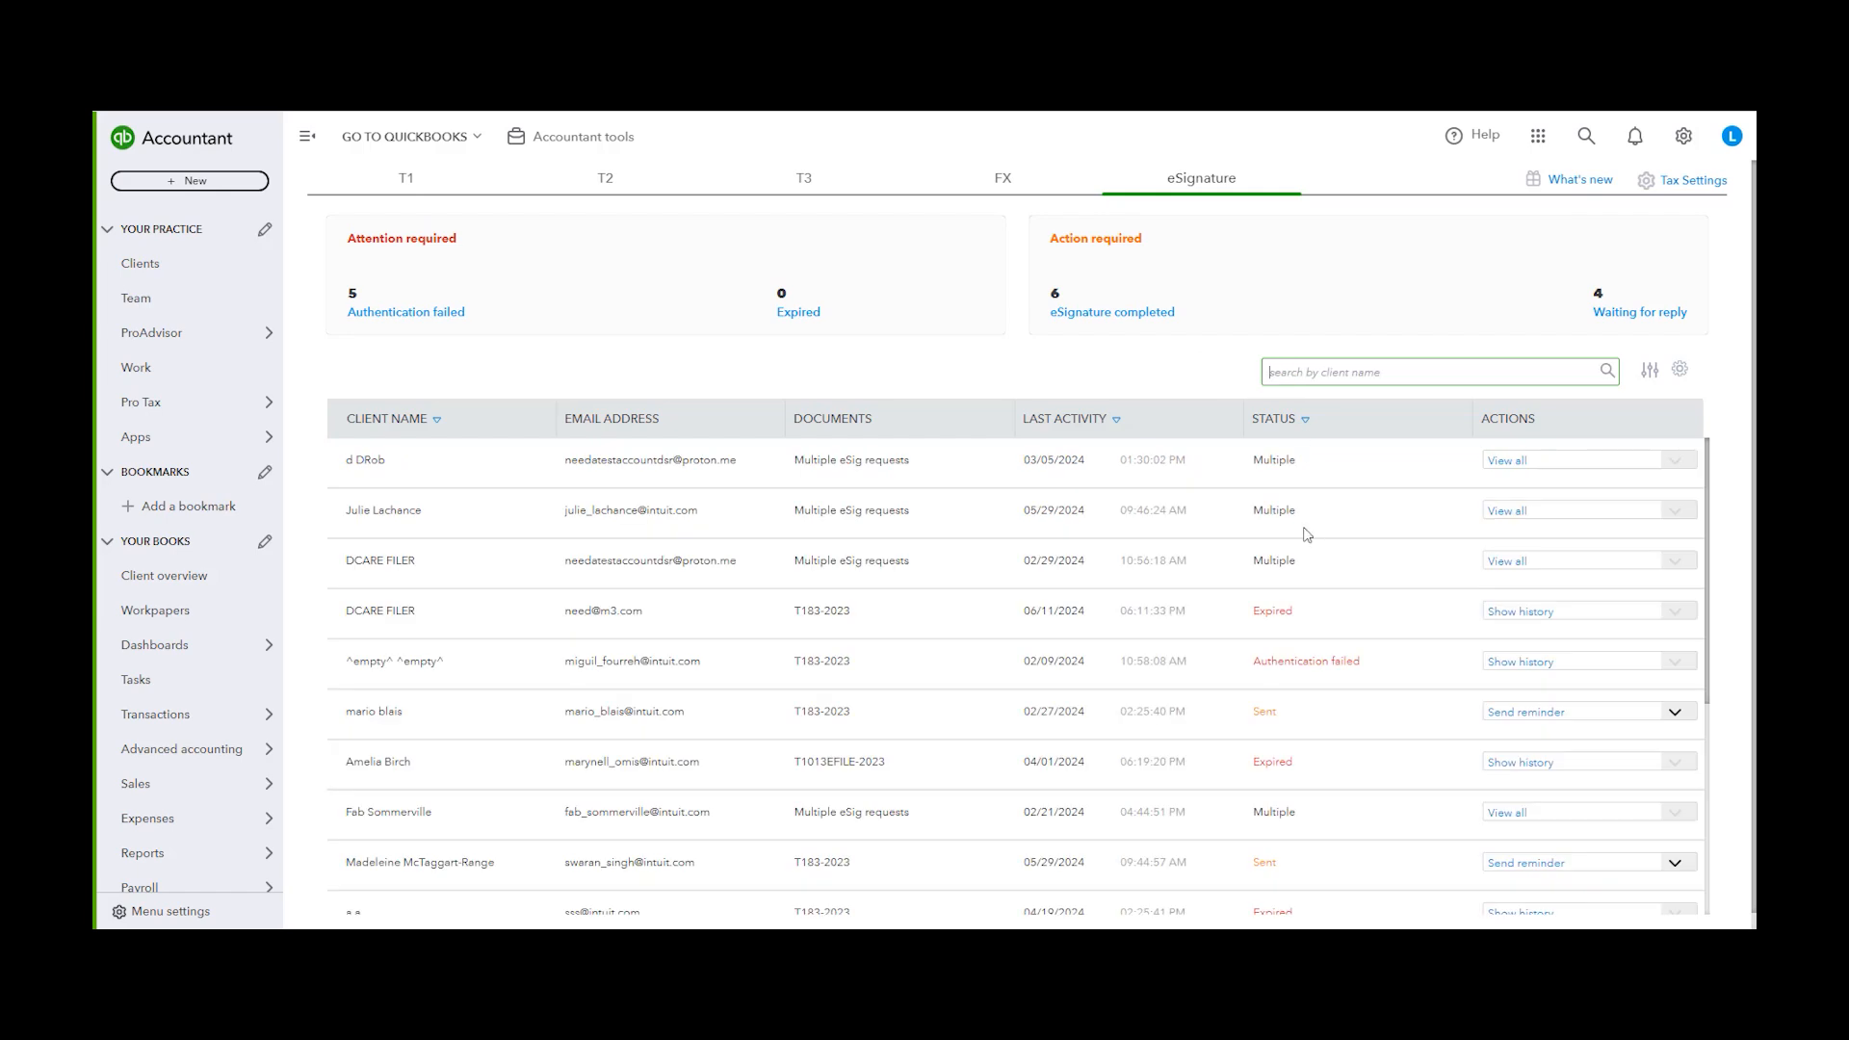
pyautogui.scroll(-1, 1323, 608)
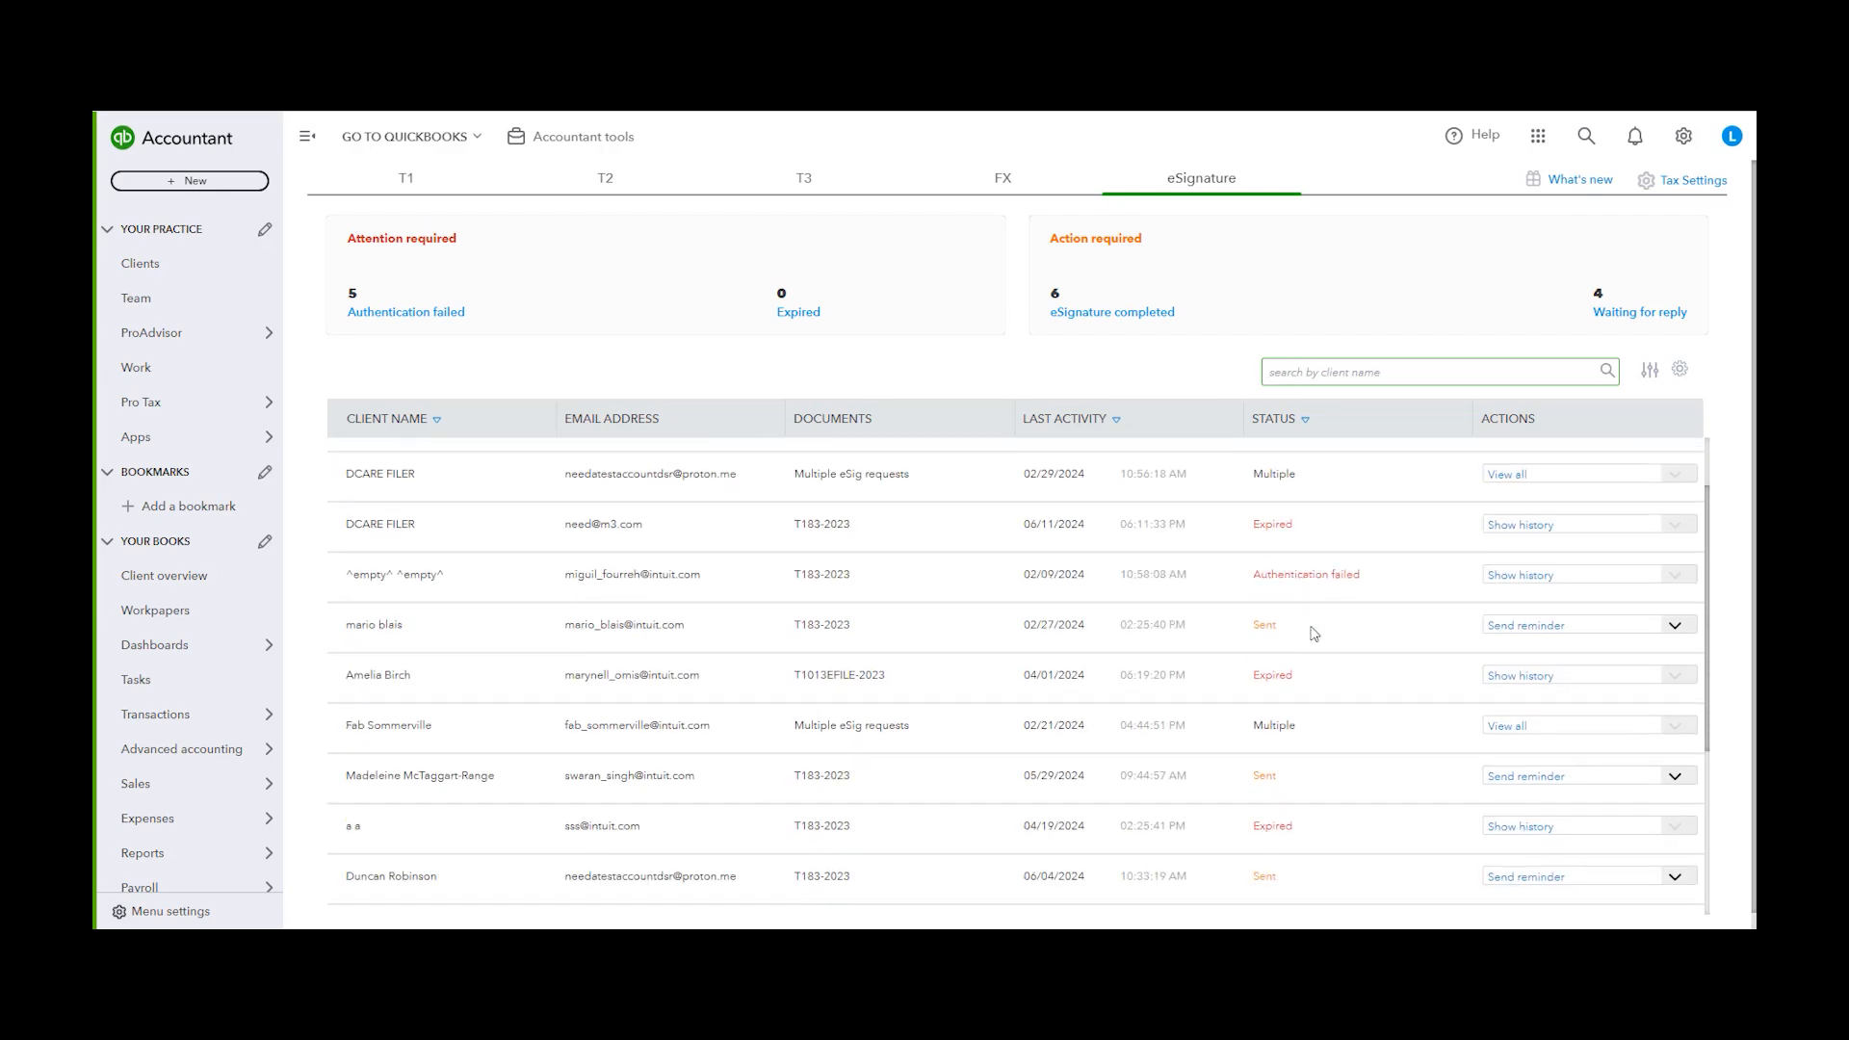
pyautogui.scroll(-5, 1315, 633)
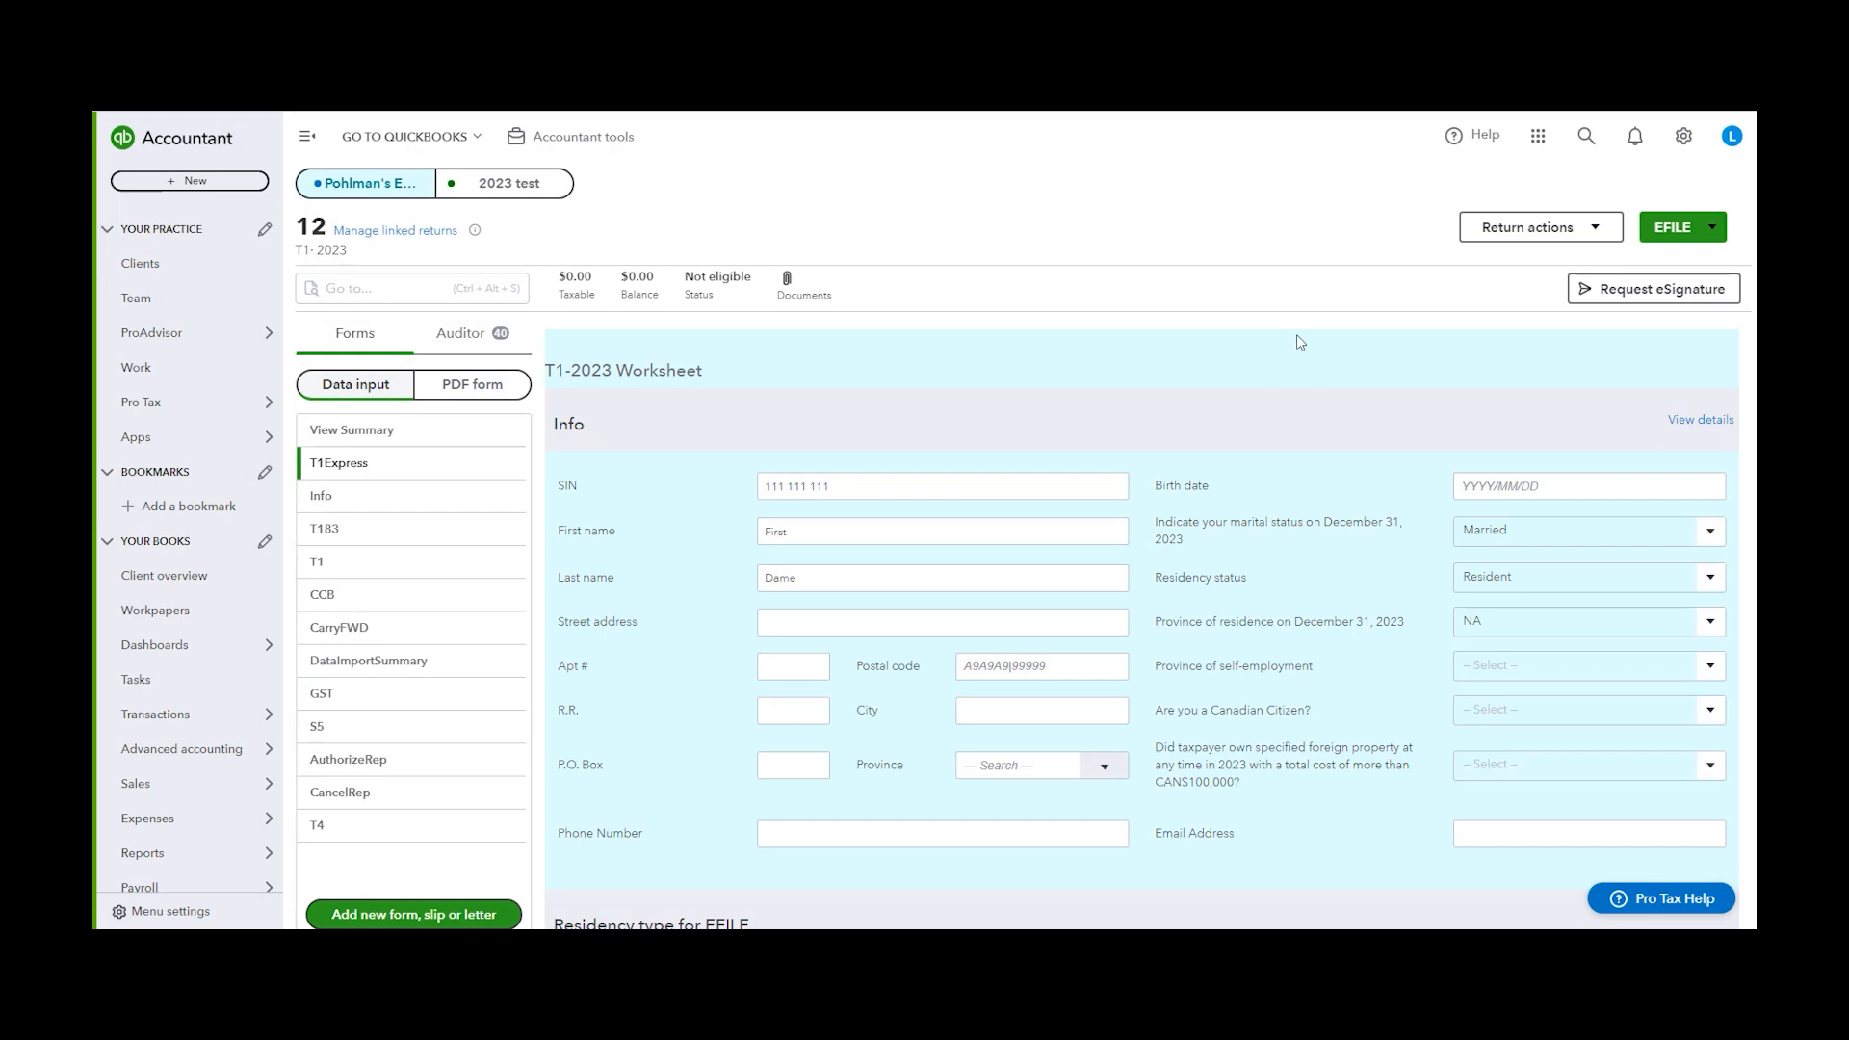
# Start CRA Auto fill my return for this return and continue without filing an Authorize a Representative request
pyautogui.click(1503, 235)
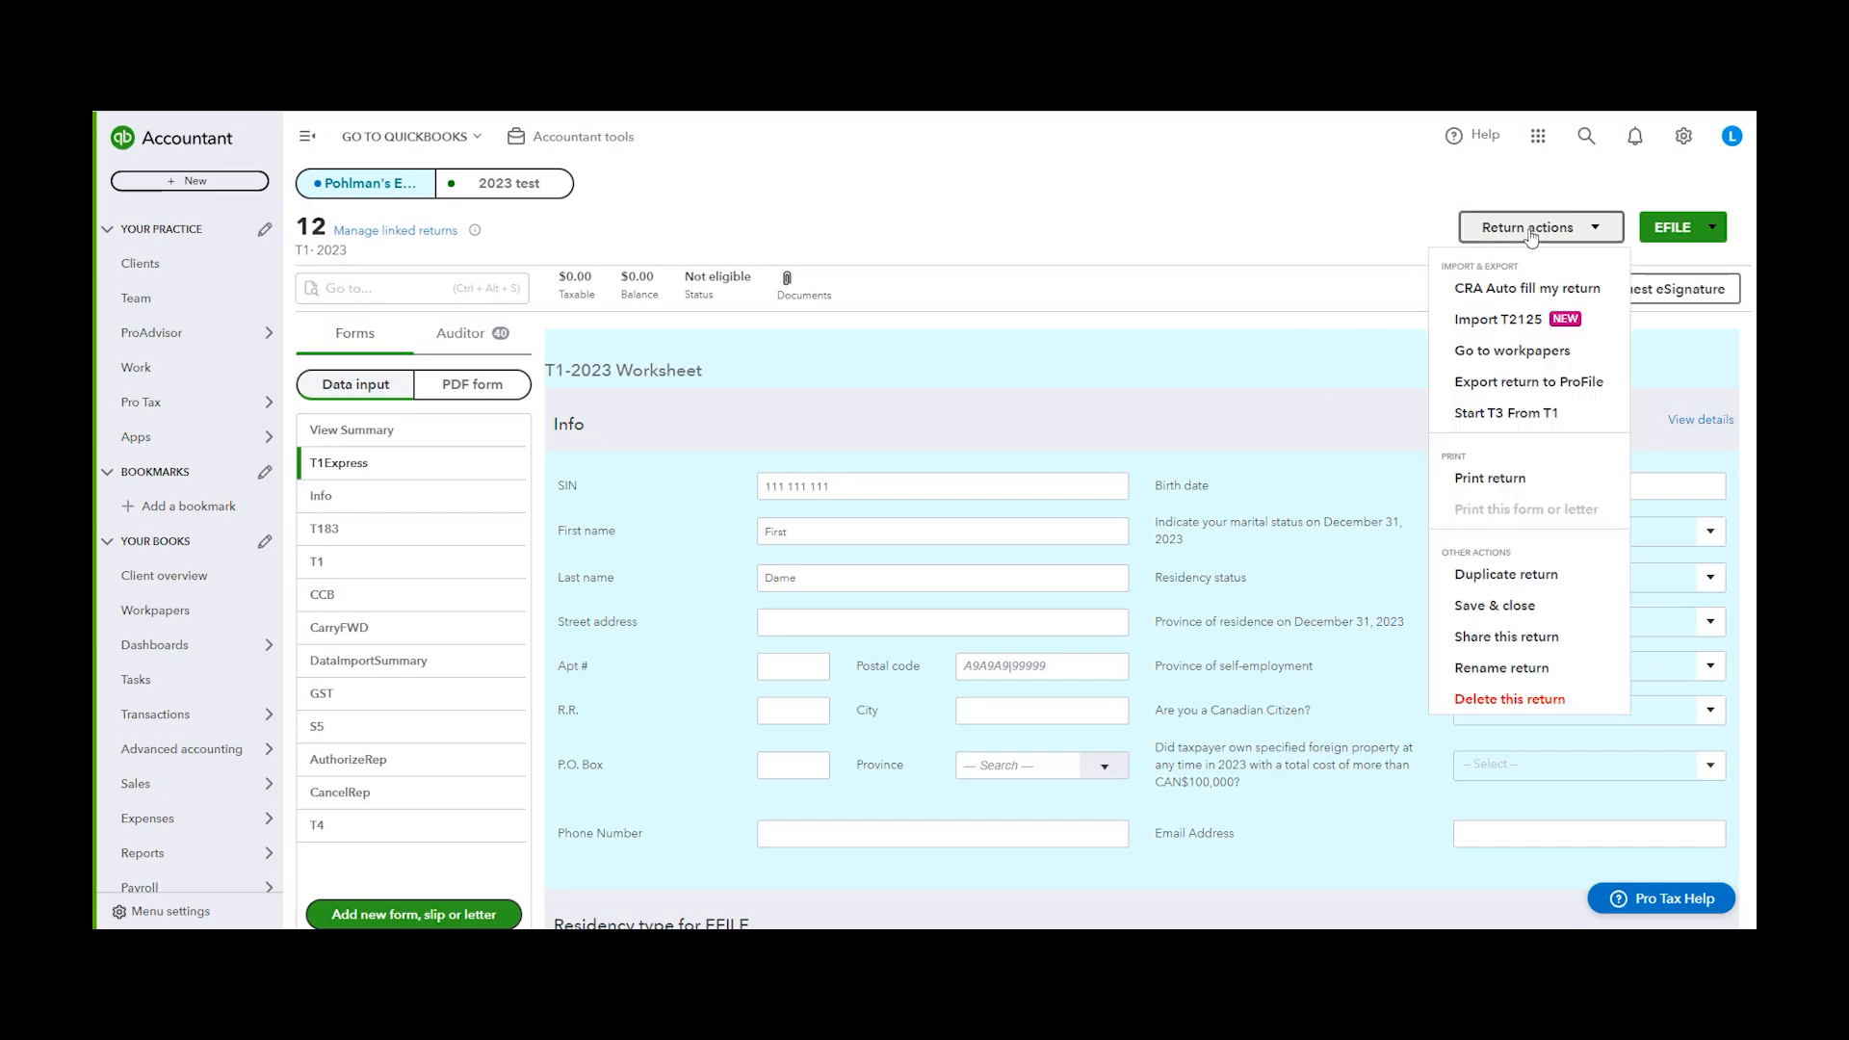
pyautogui.click(1541, 294)
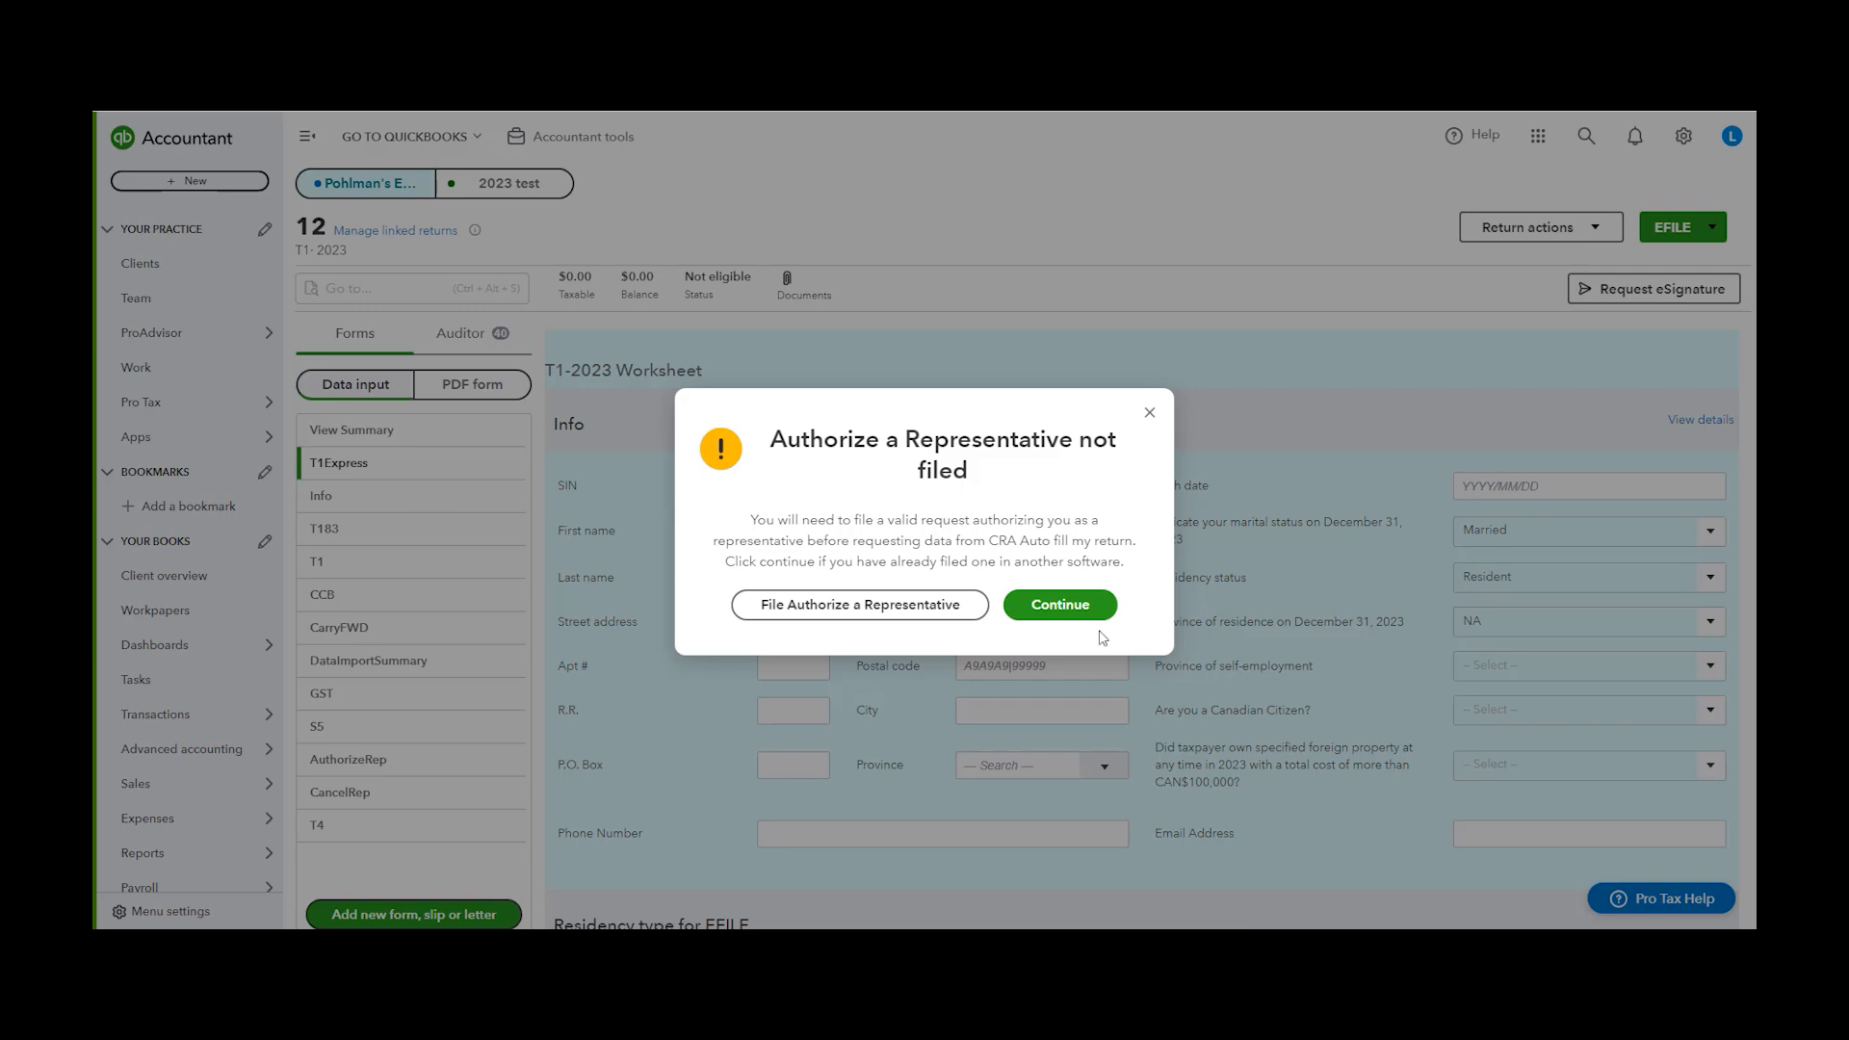
pyautogui.click(1060, 605)
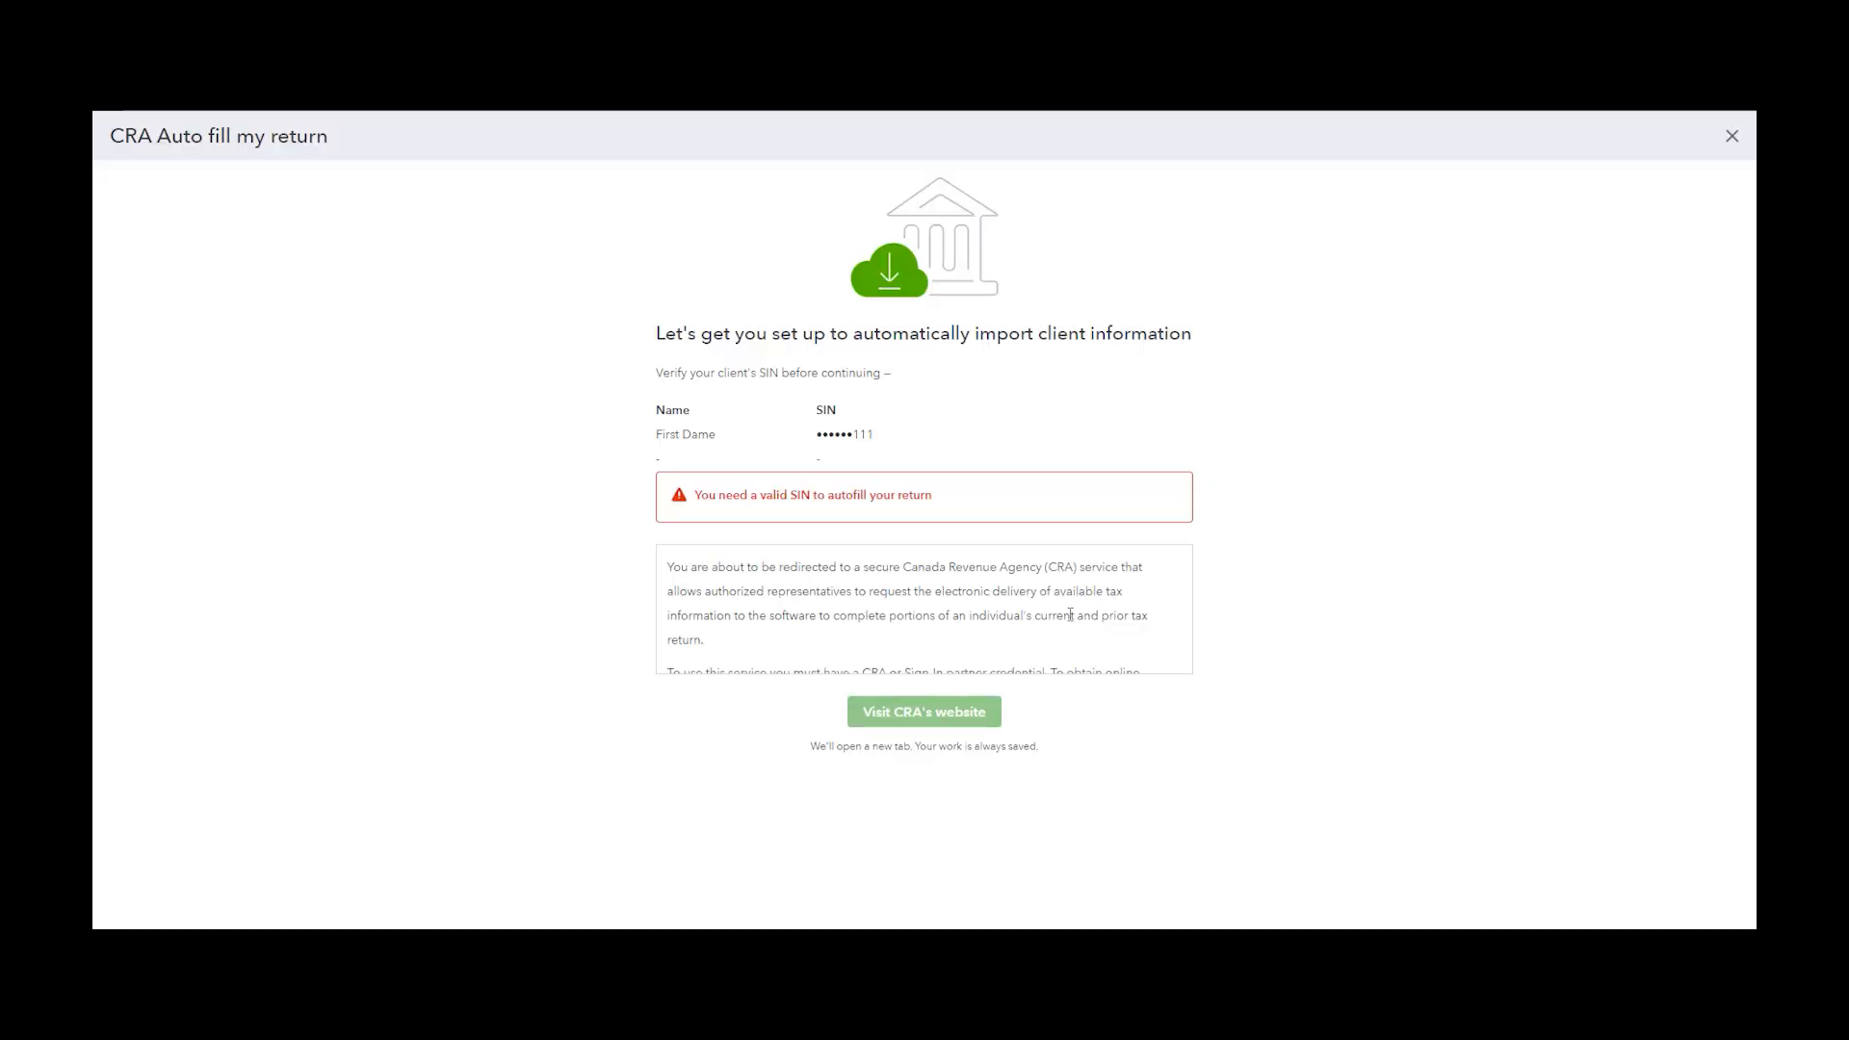
# Read through the CRA Auto fill terms and close the auto-fill dialog
pyautogui.scroll(-2, 1146, 626)
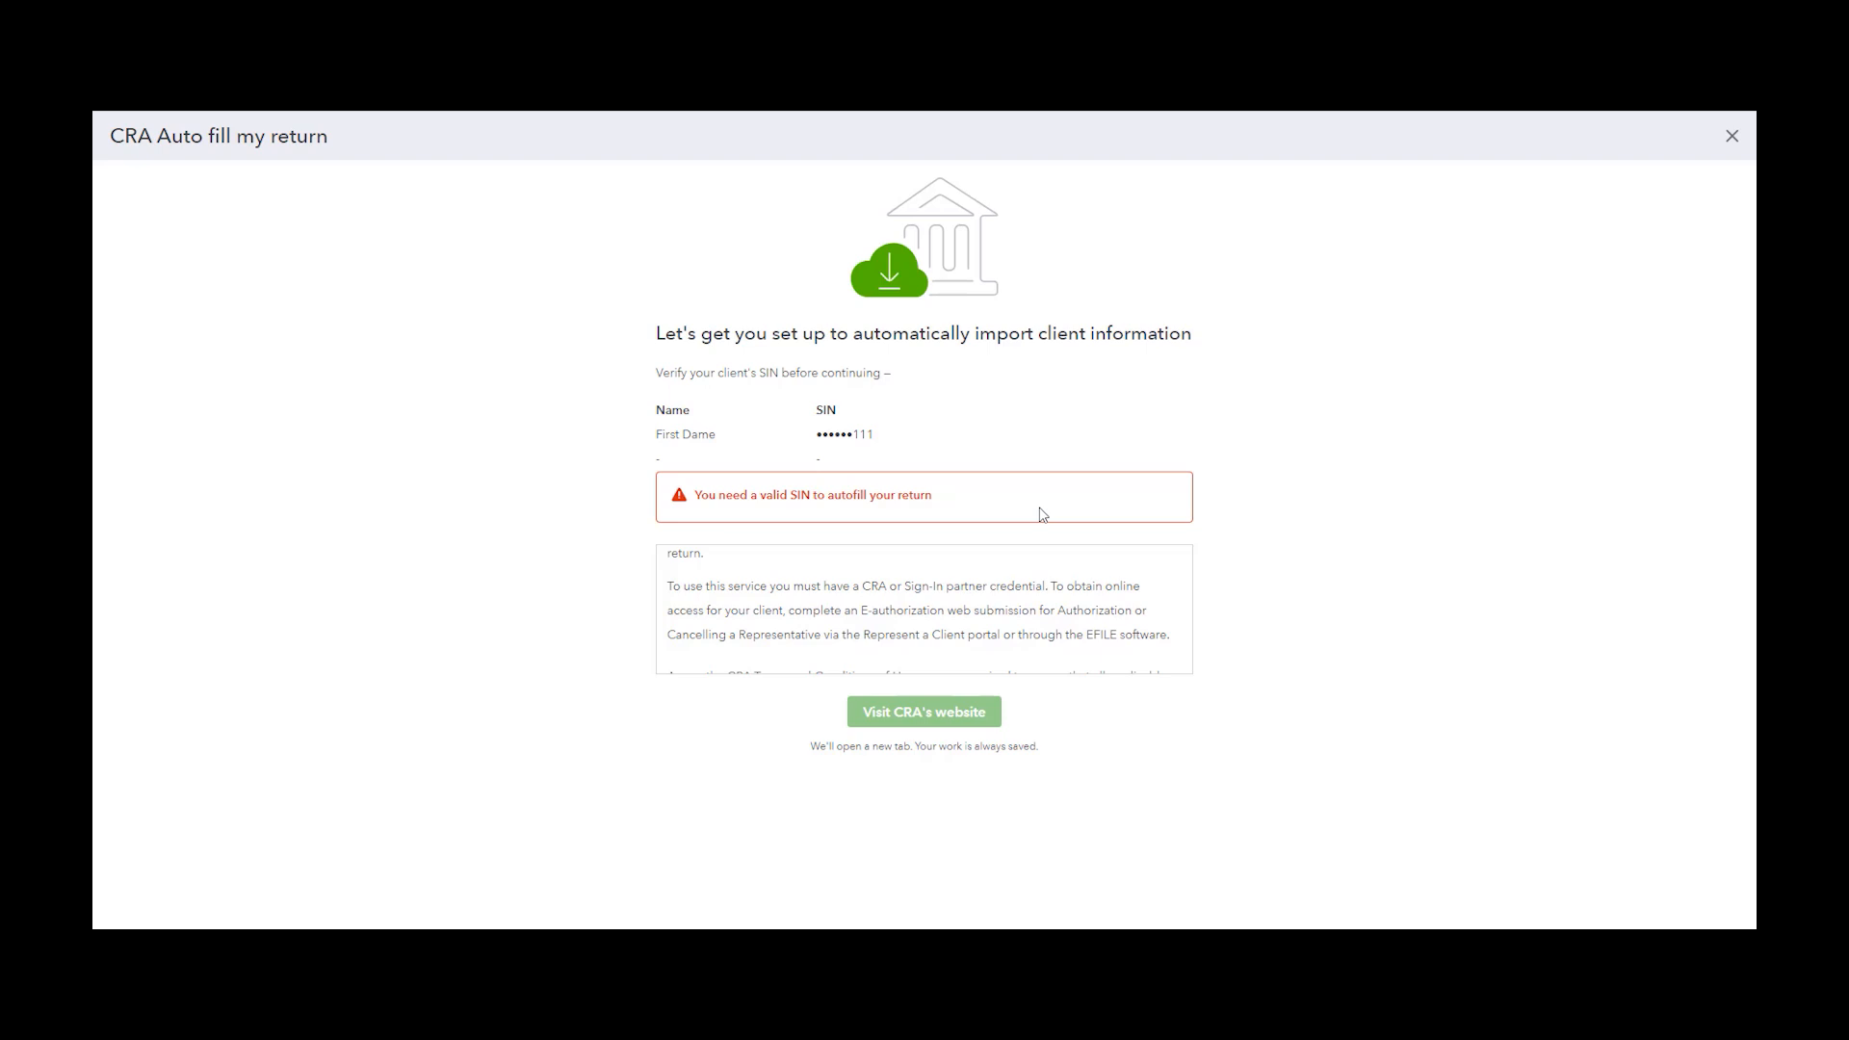
pyautogui.scroll(-2, 1021, 617)
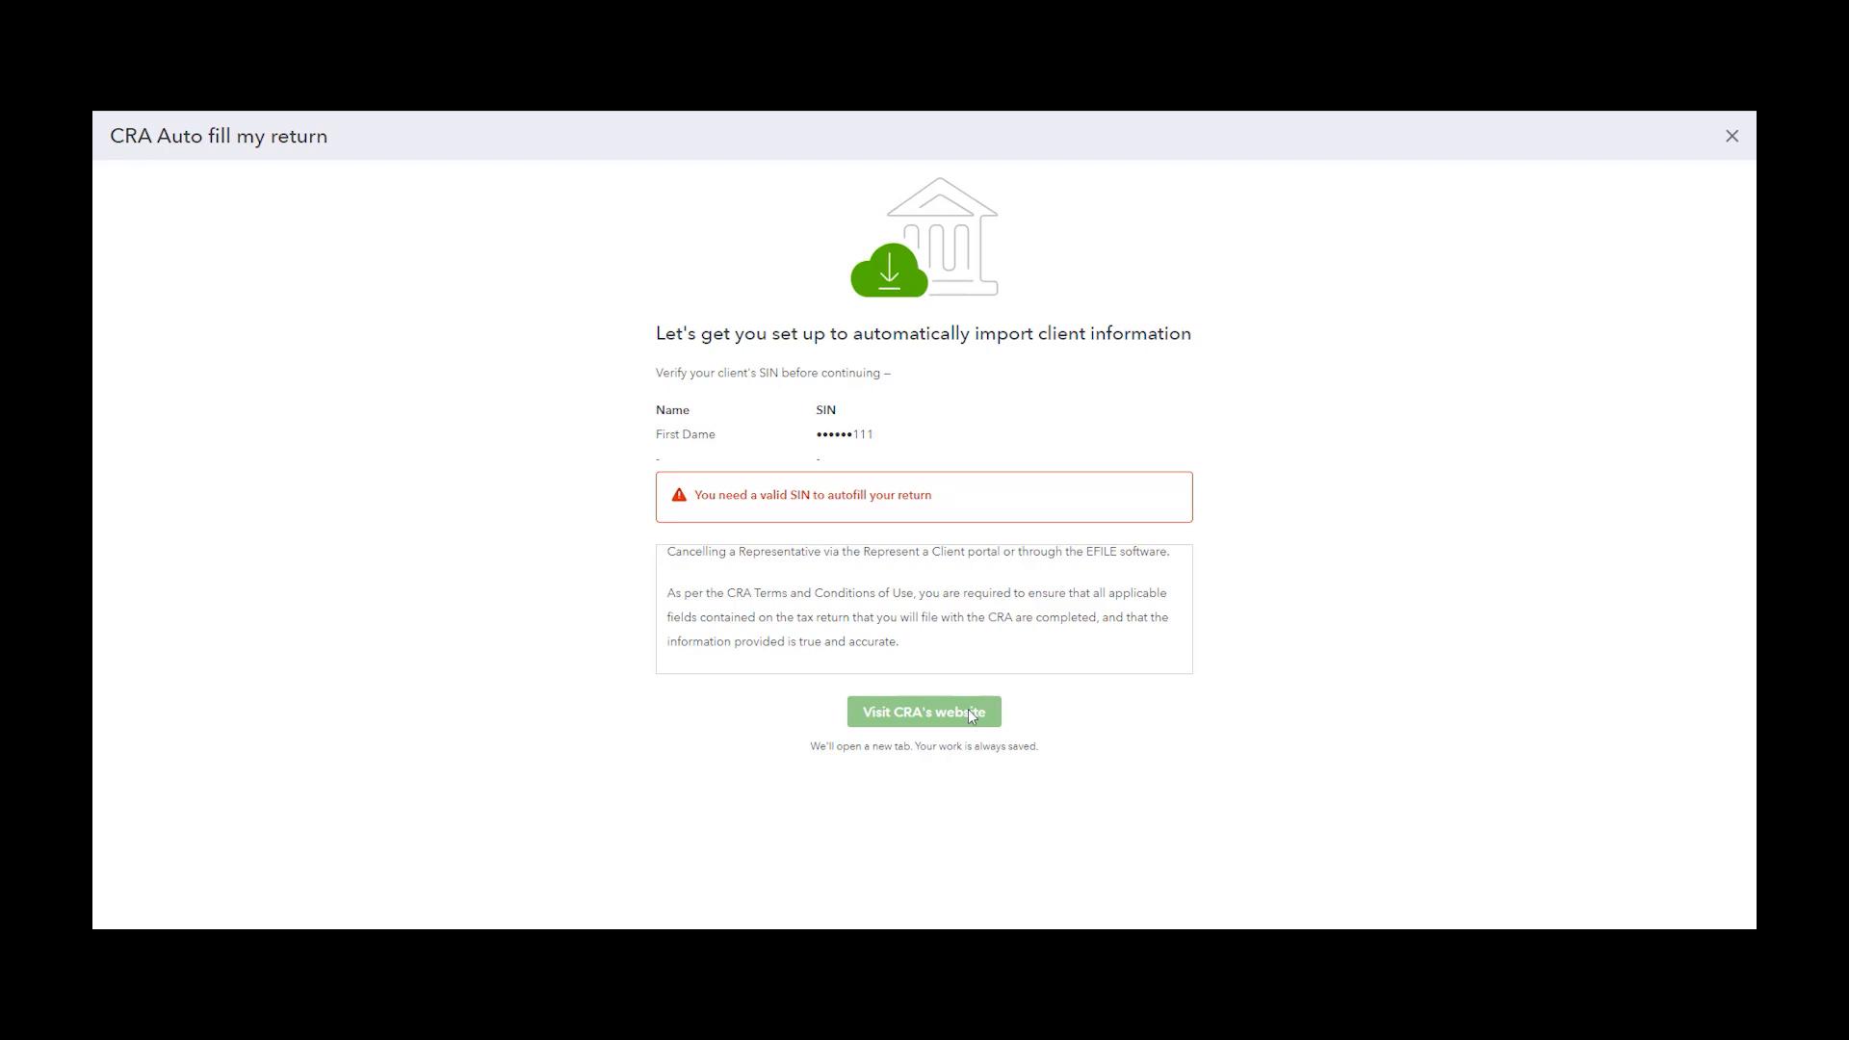
pyautogui.click(1732, 145)
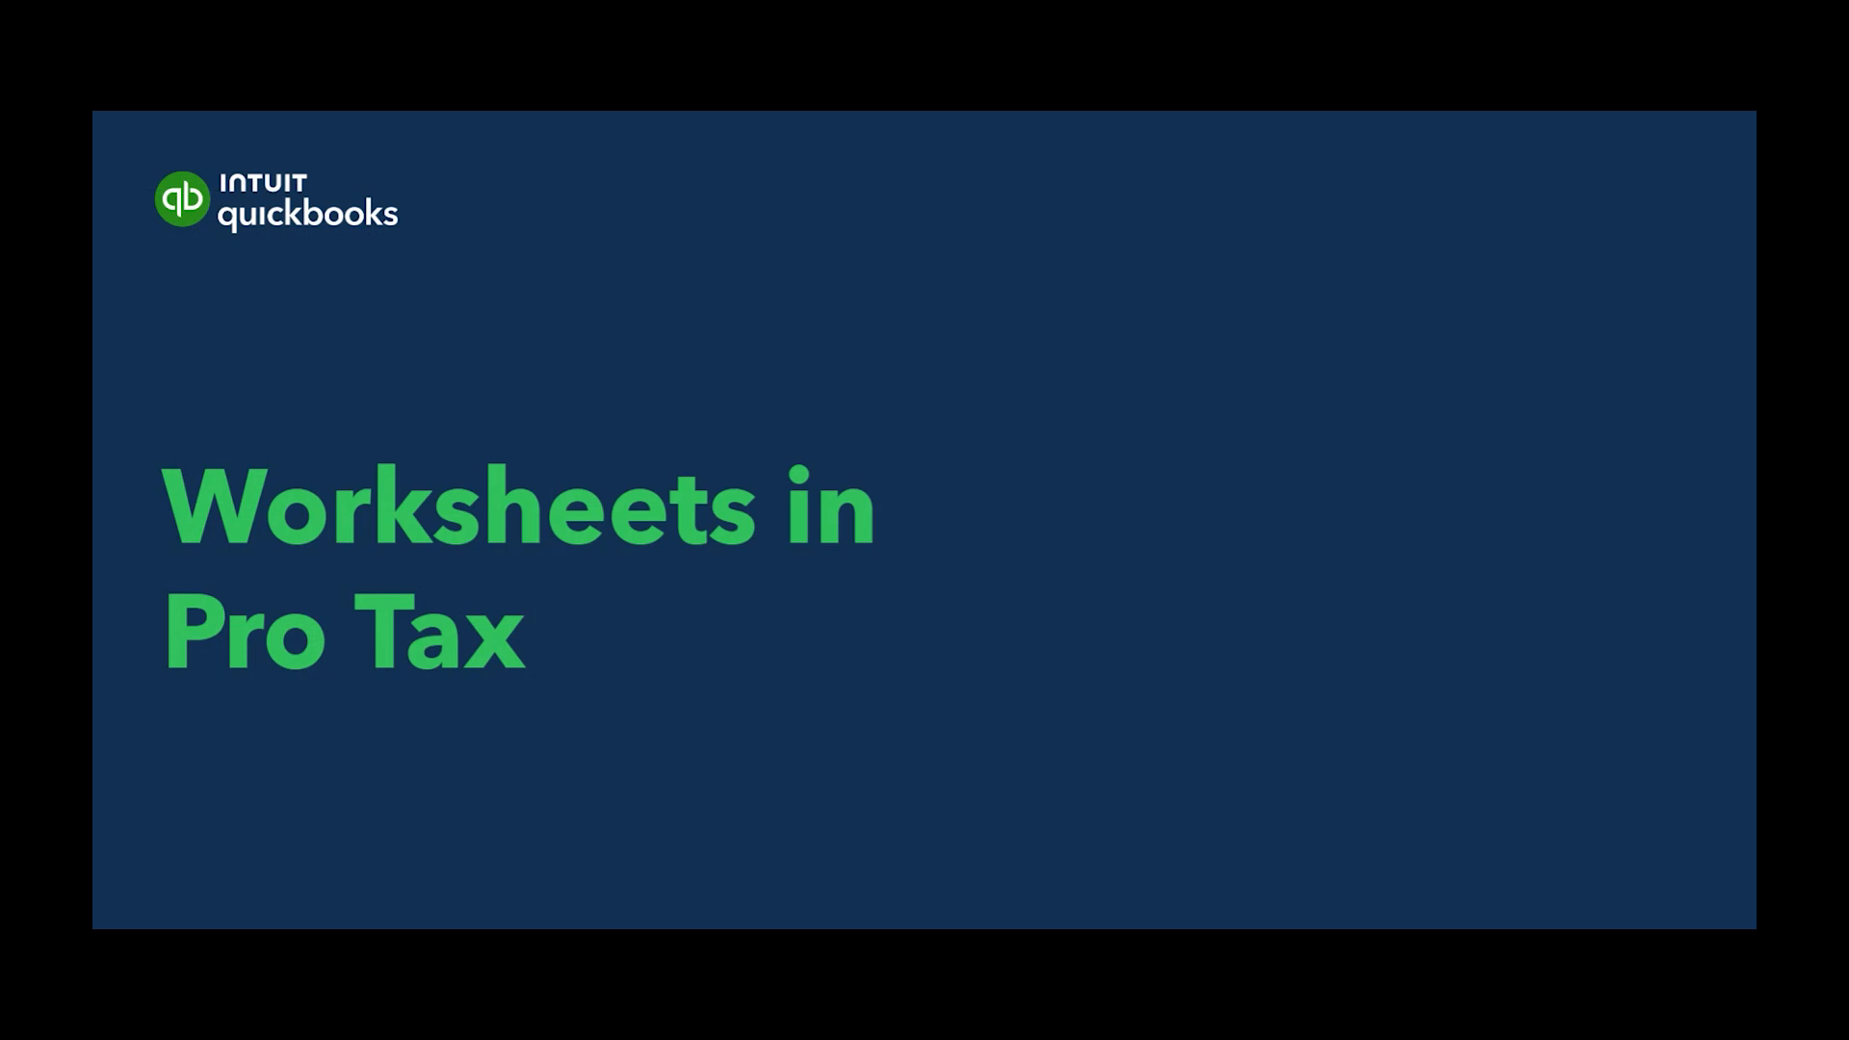
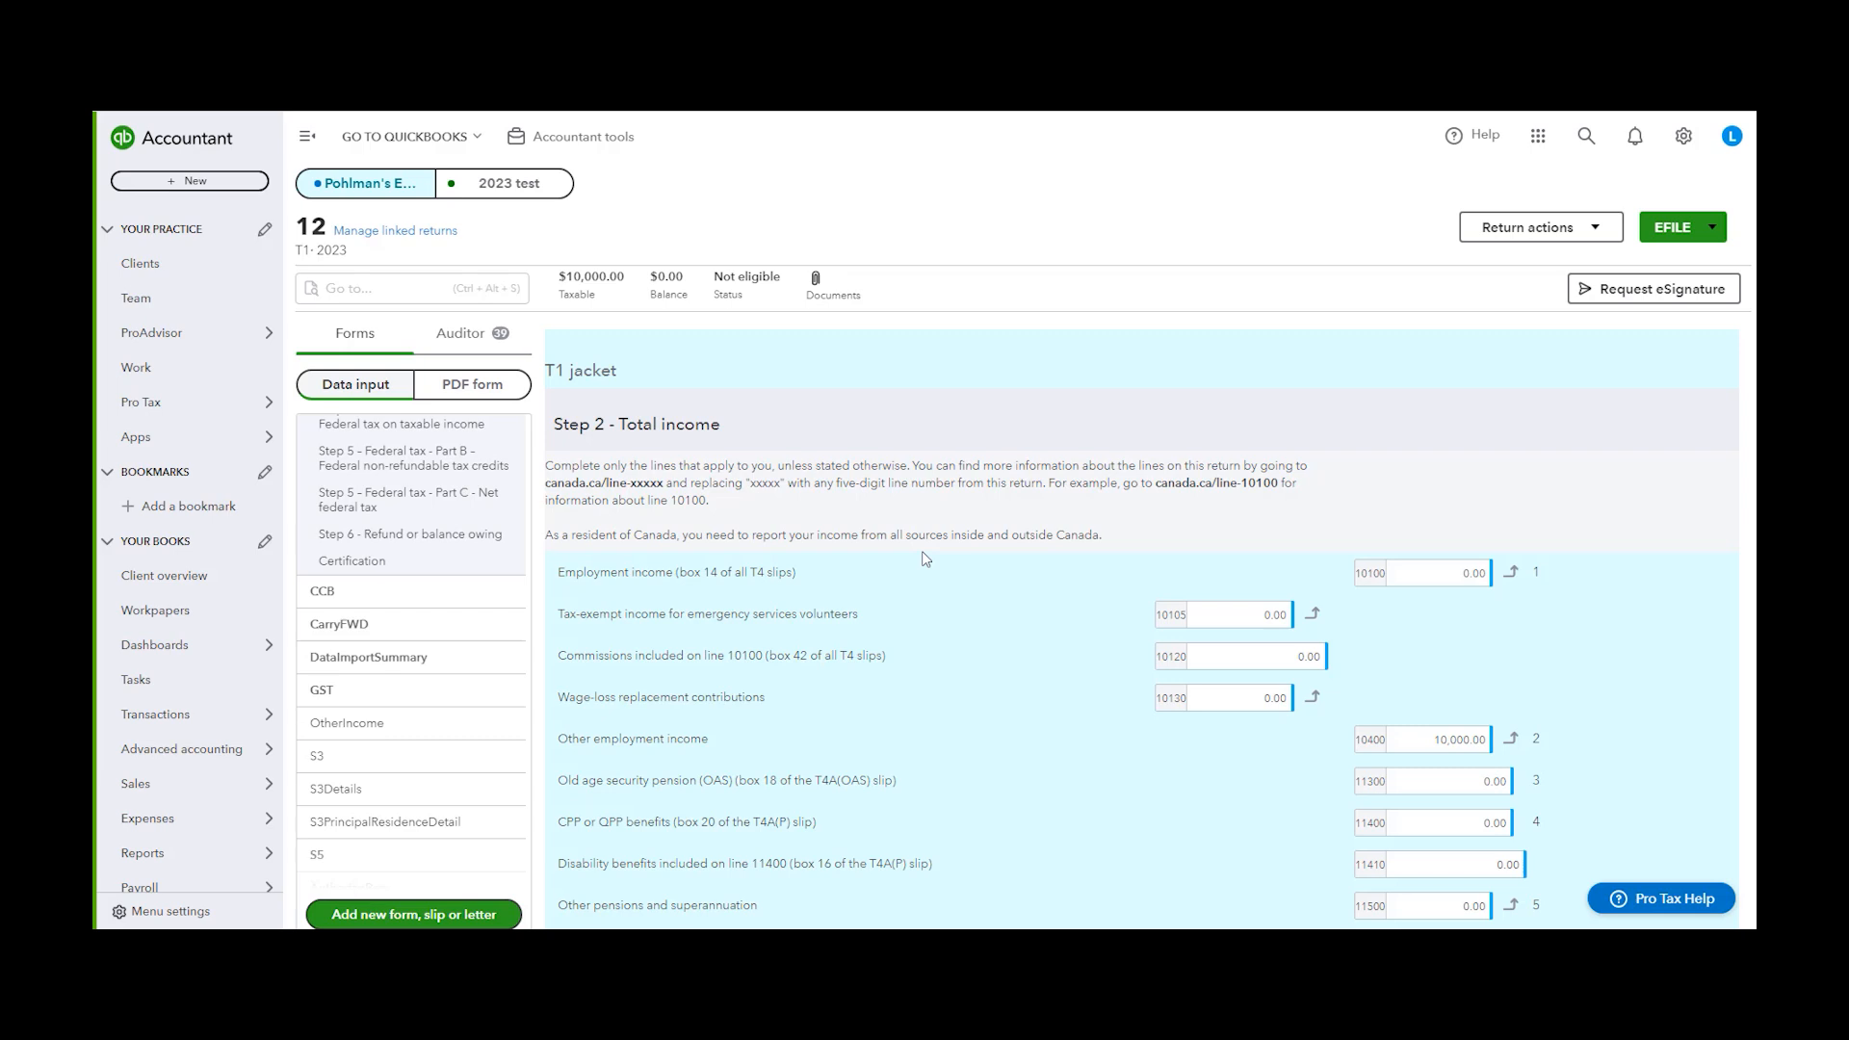
# Open the S3 capital gains schedule and briefly open and close the Add forms & letters dialog
pyautogui.click(371, 769)
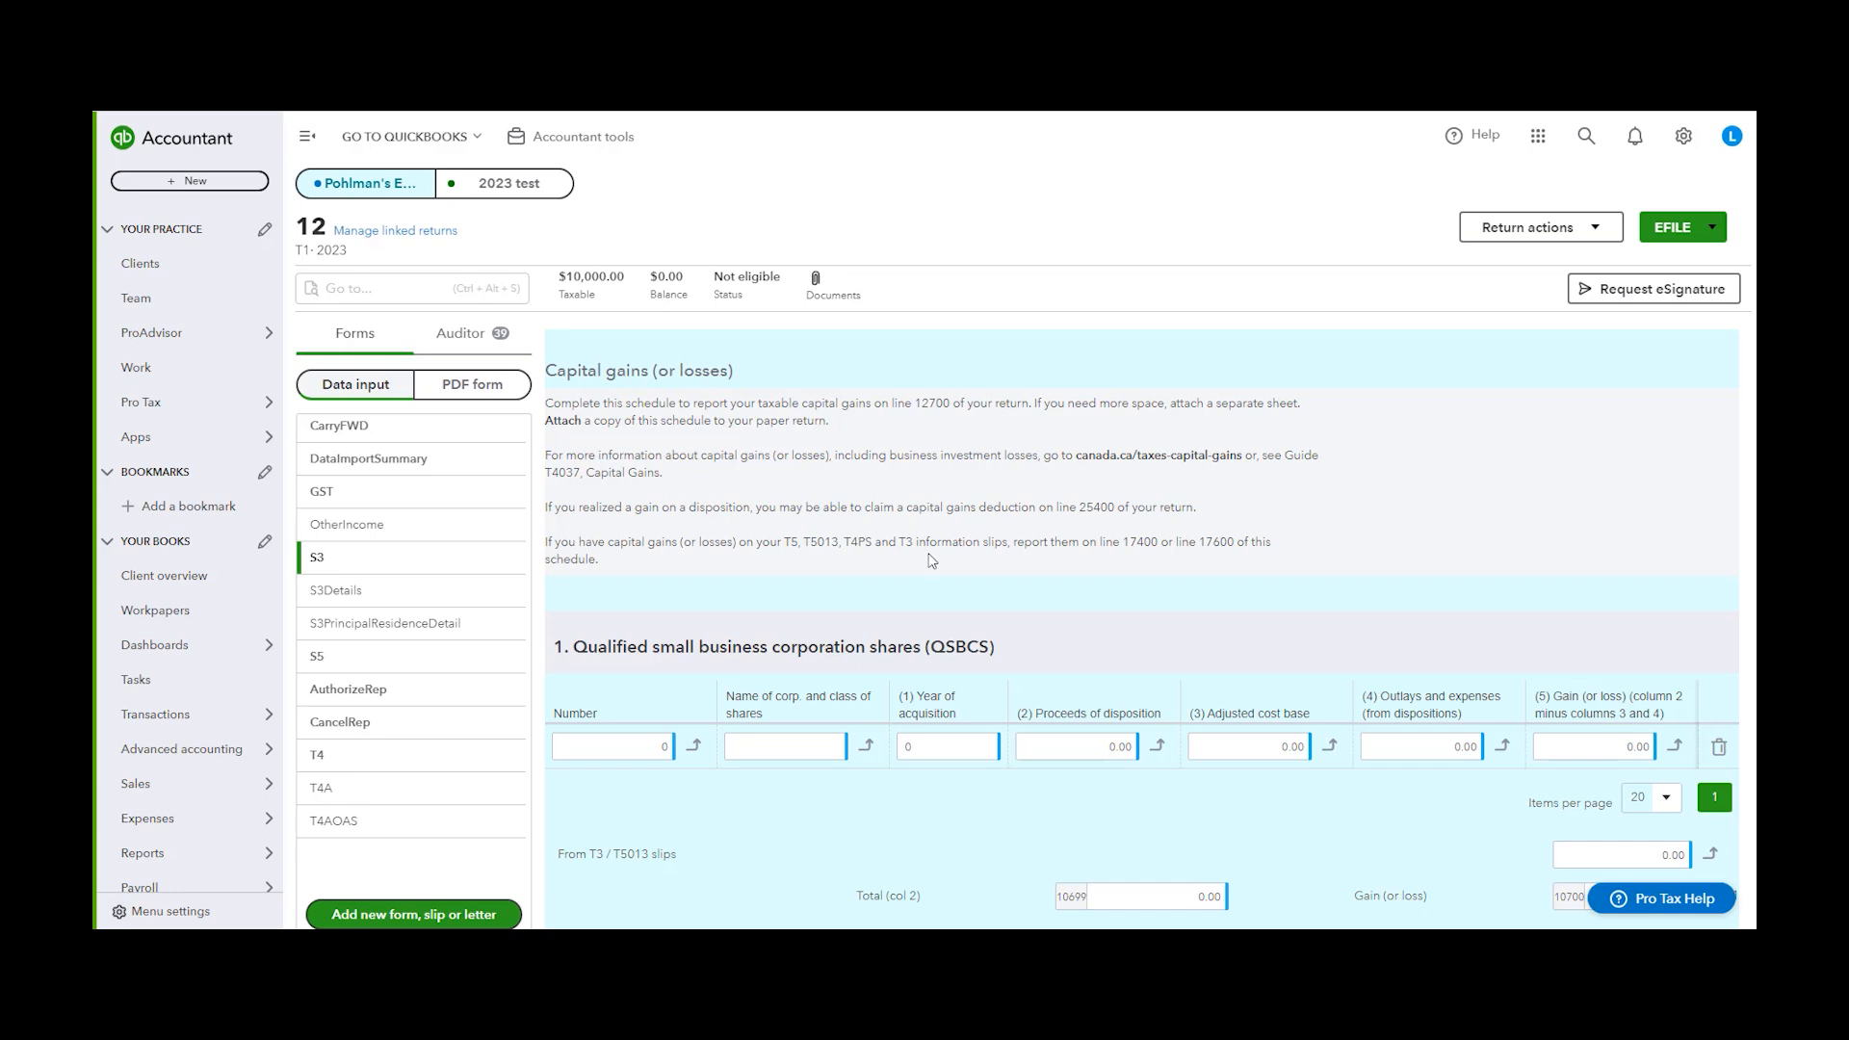
pyautogui.scroll(-4, 1141, 626)
pyautogui.scroll(5, 1250, 654)
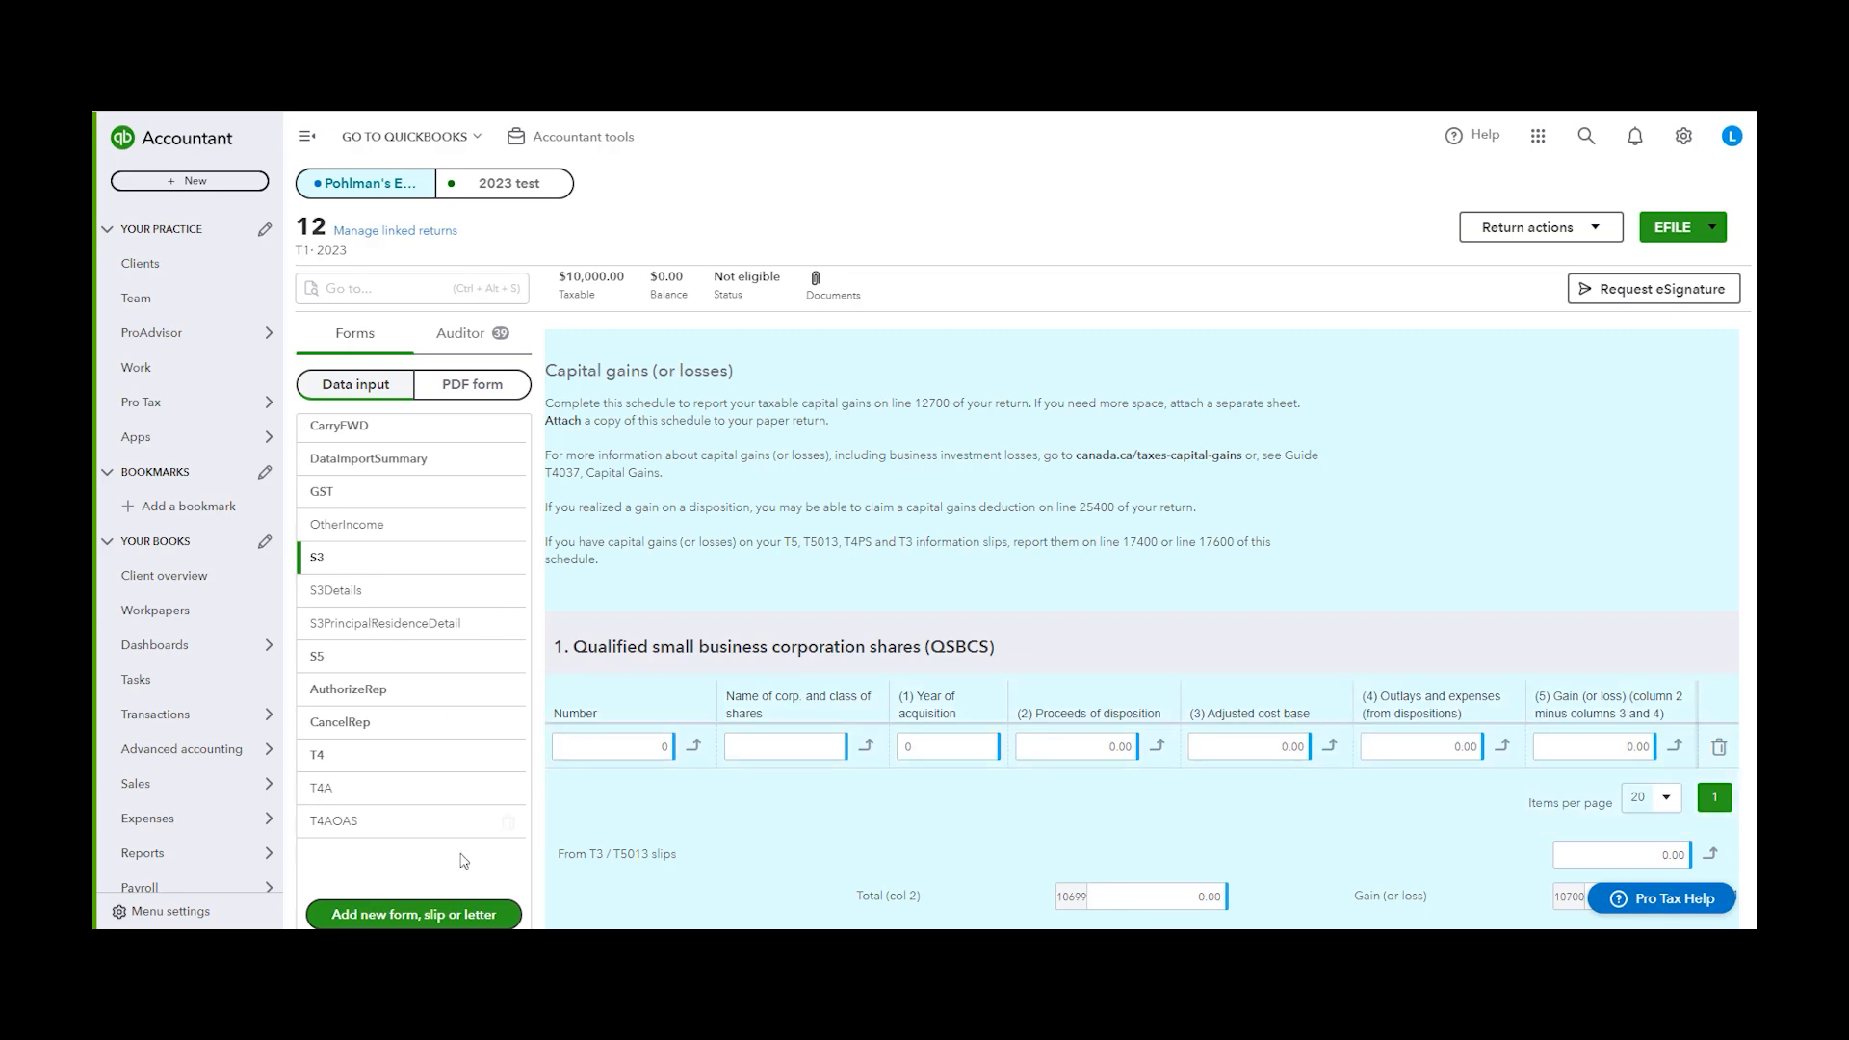
pyautogui.click(422, 915)
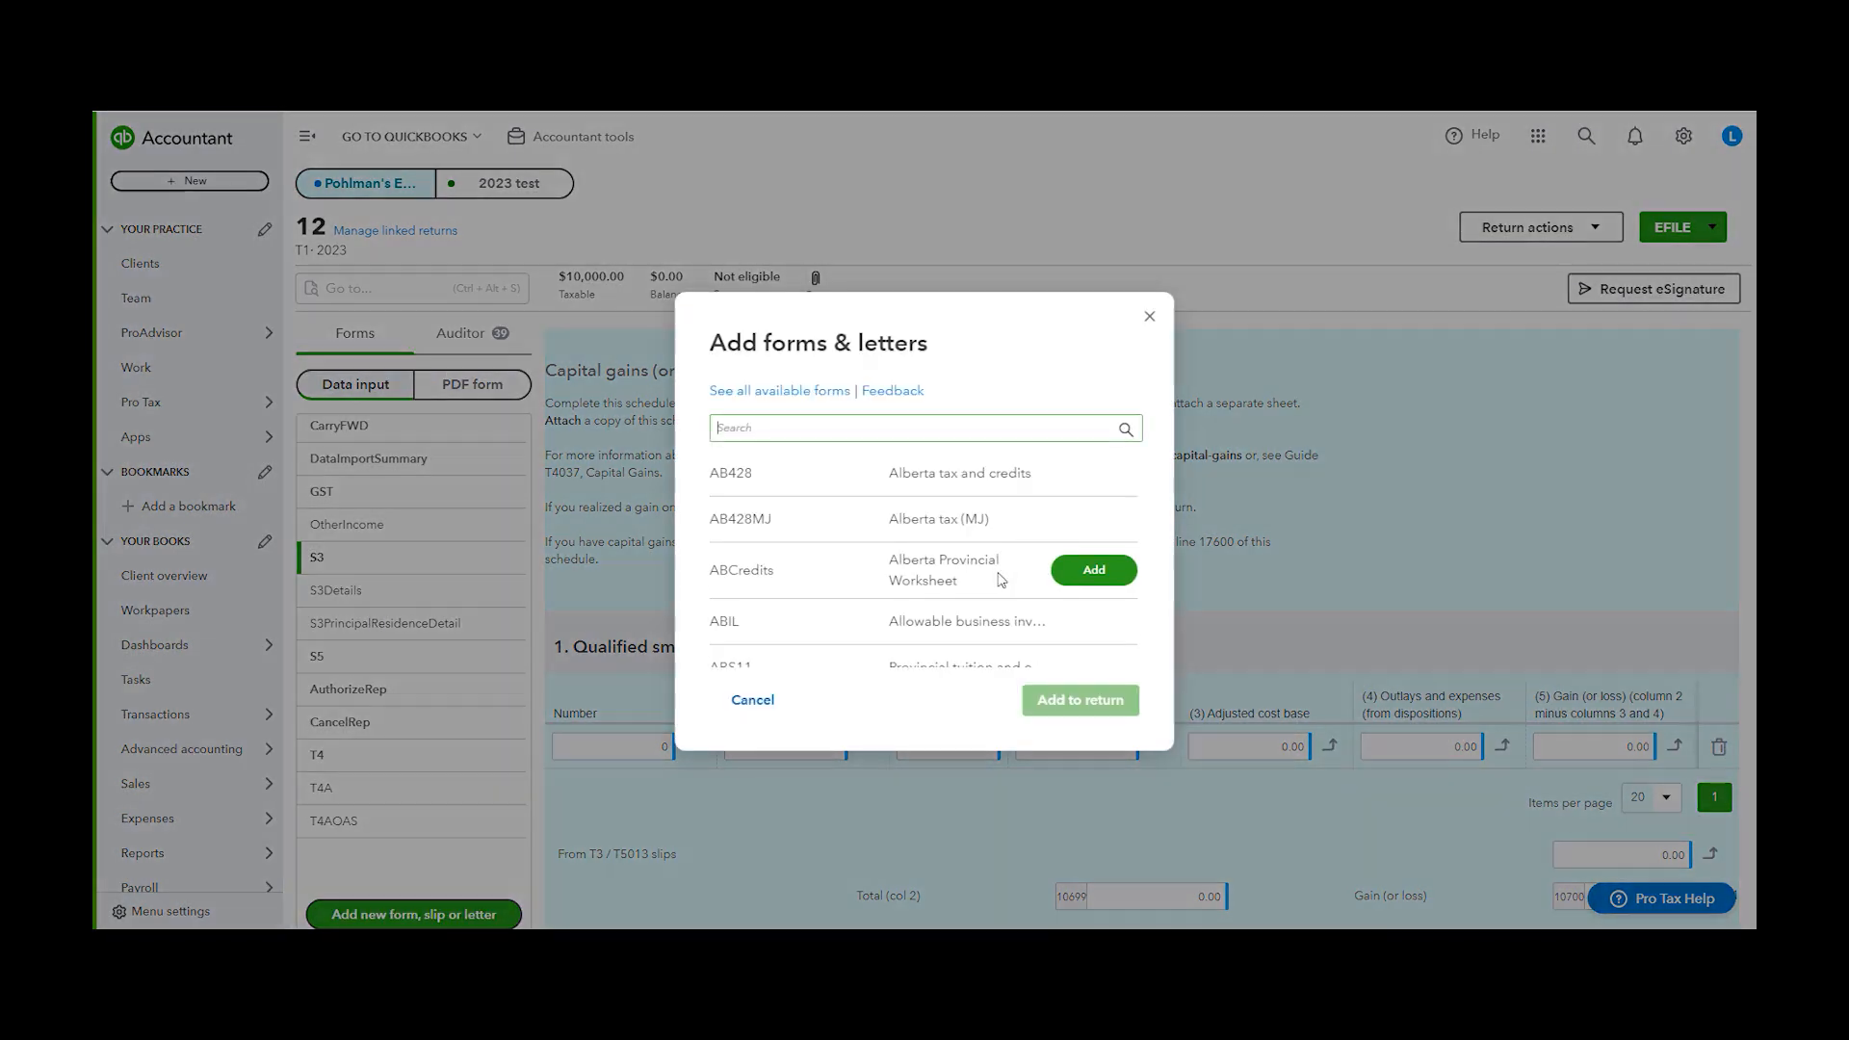
pyautogui.click(1149, 317)
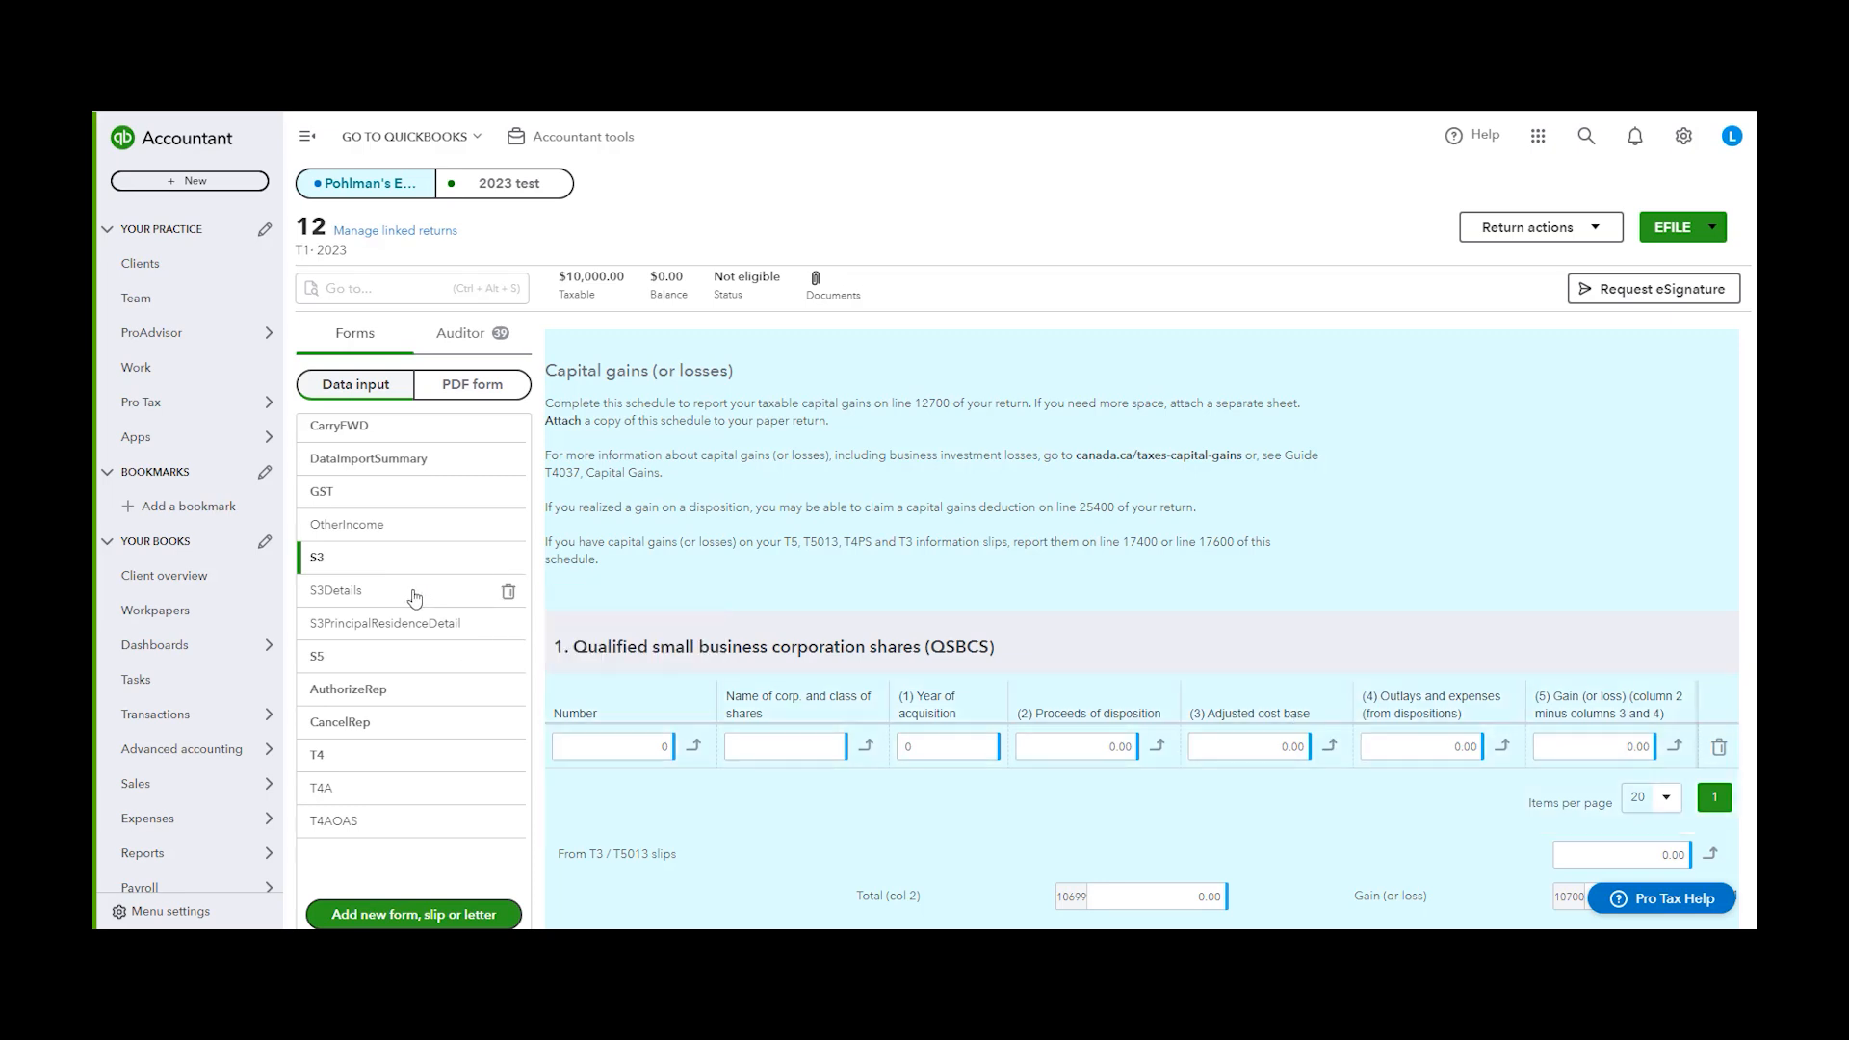
# Open the first S3Details capital gains entry's details and set its proceeds of disposition to 200
pyautogui.click(366, 591)
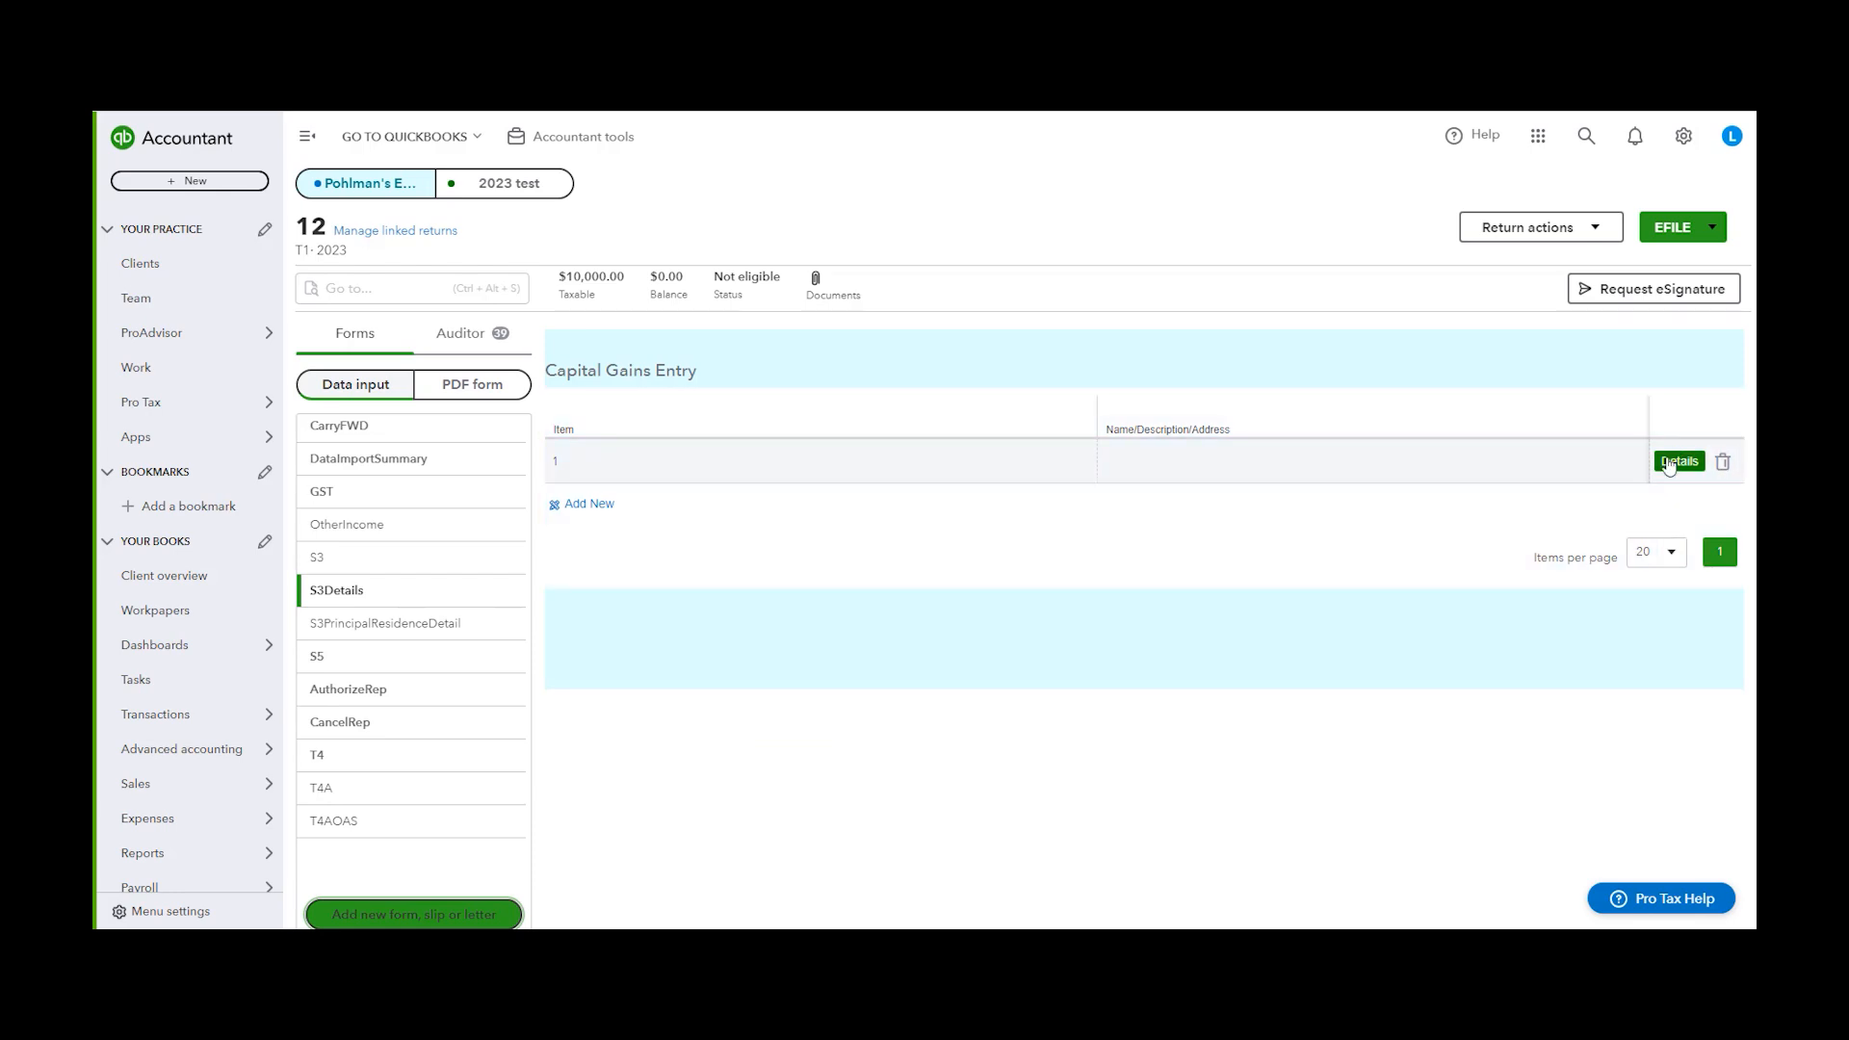
pyautogui.click(1677, 463)
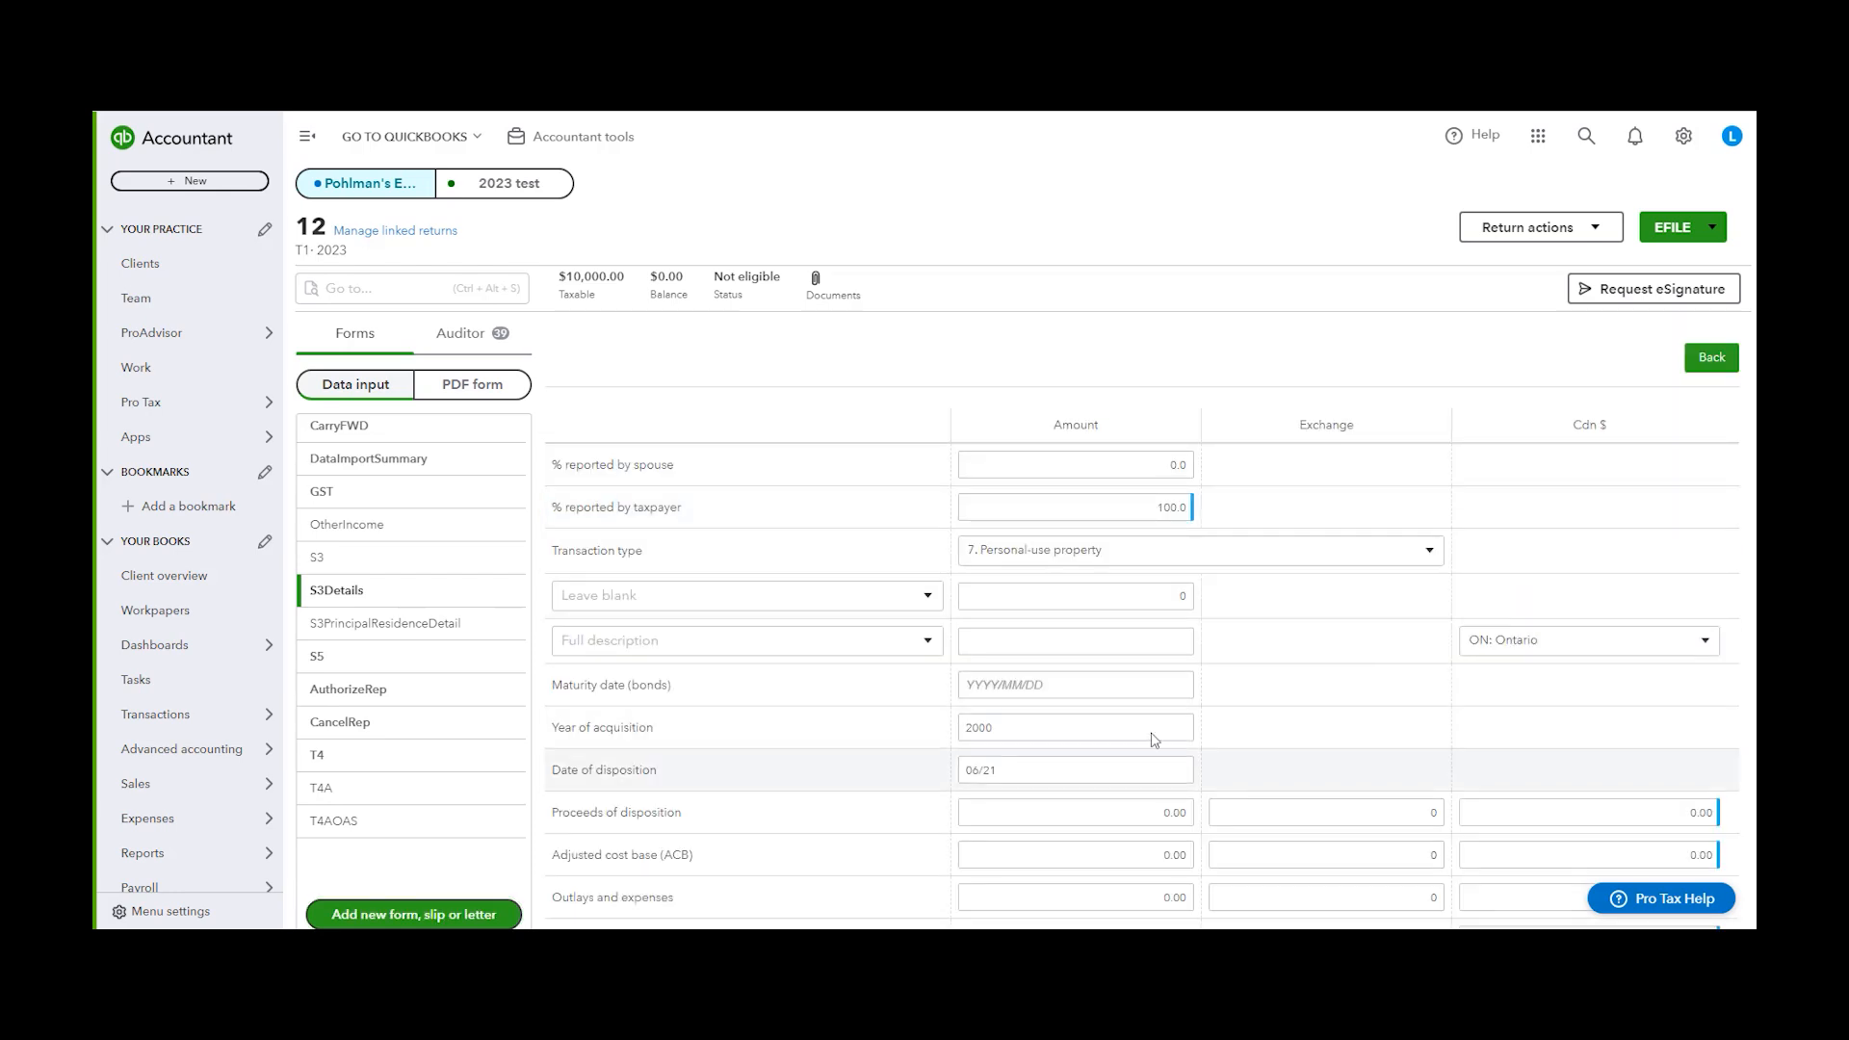
pyautogui.scroll(-1, 1252, 481)
pyautogui.click(1184, 728)
pyautogui.click(1174, 728)
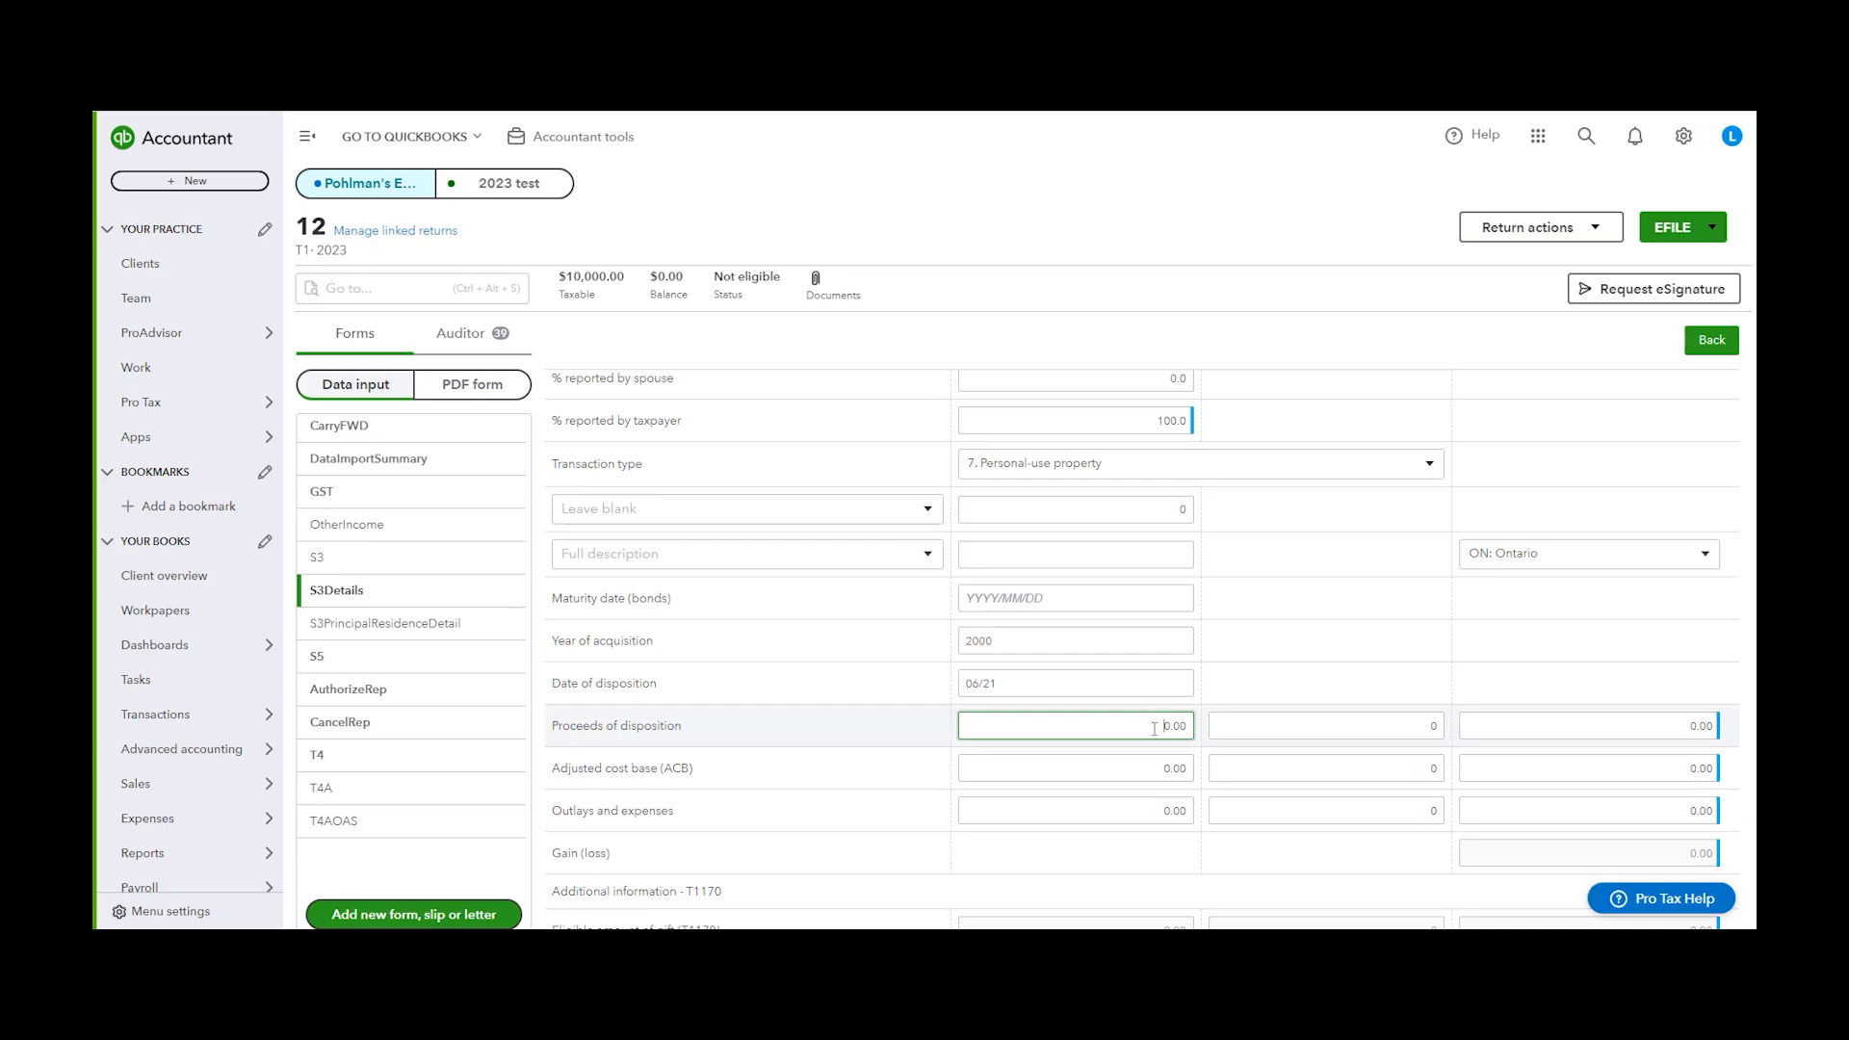
pyautogui.write('20')
pyautogui.click(1124, 768)
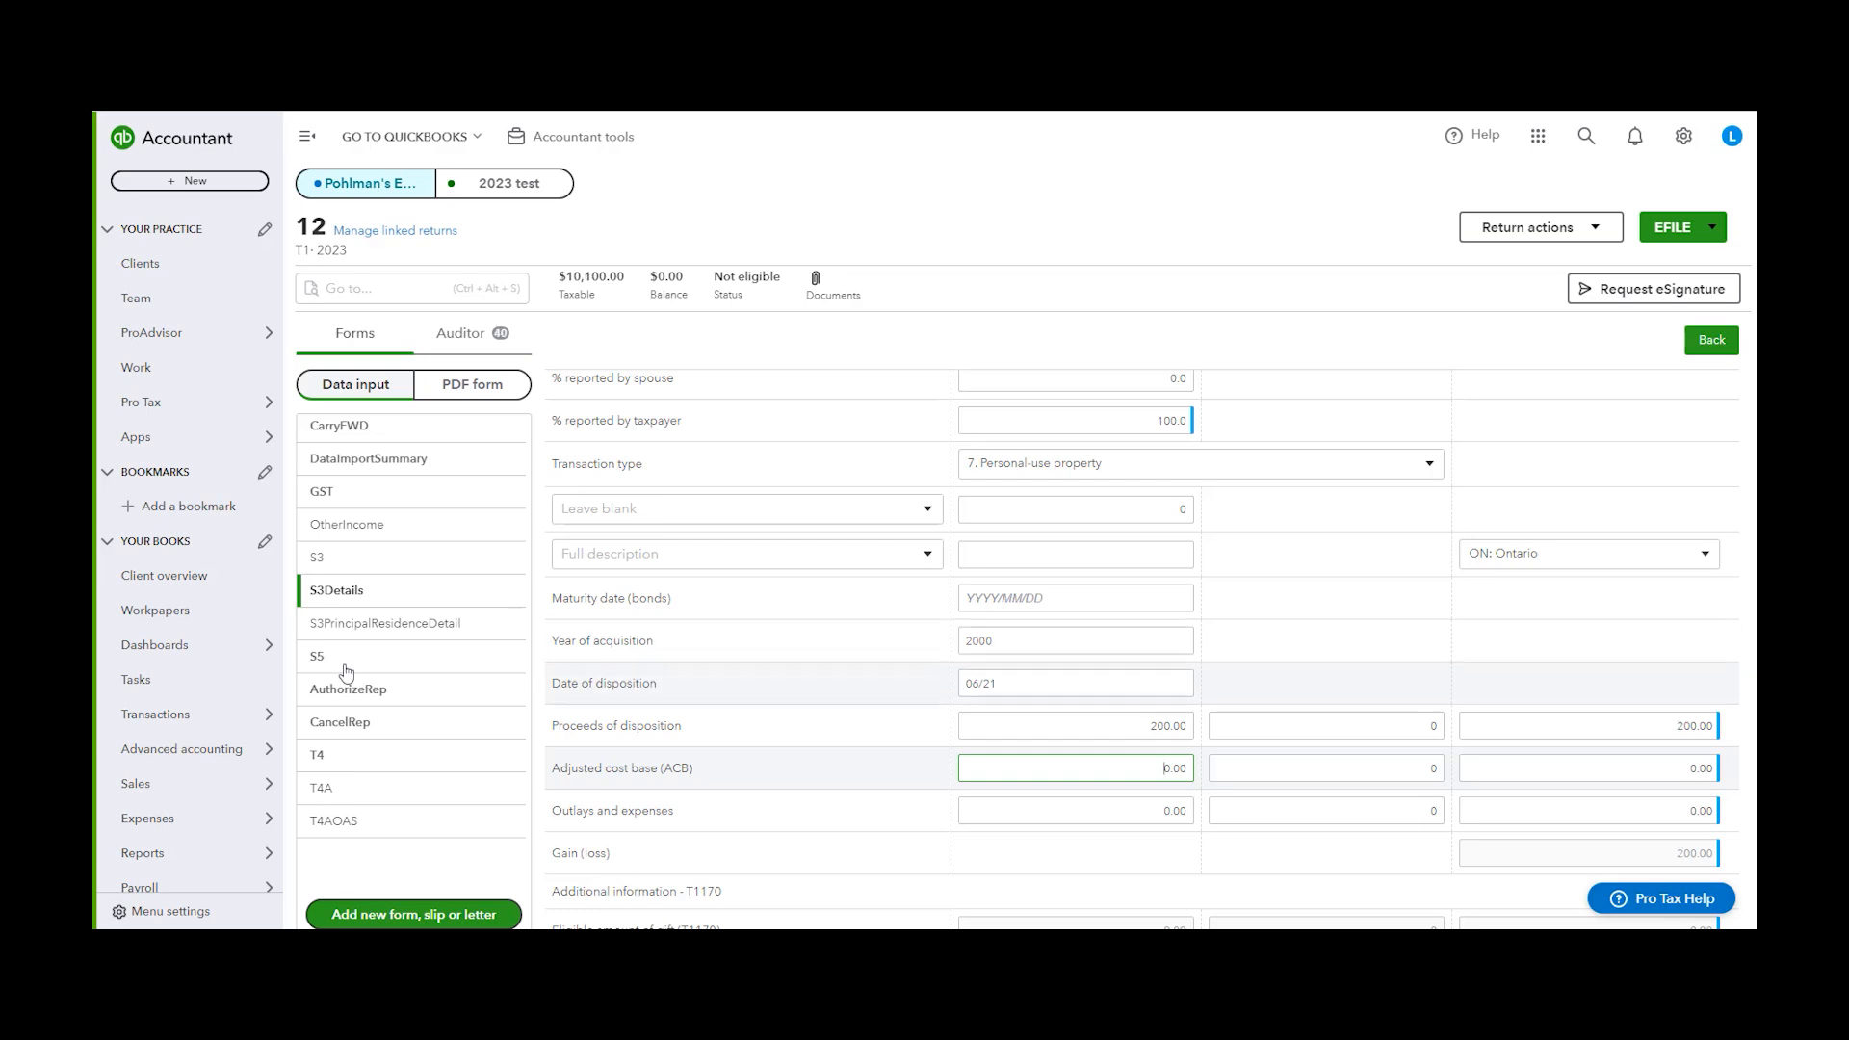
# Open Tax Settings to view the firm's EFILE number and password, then close it
pyautogui.click(403, 628)
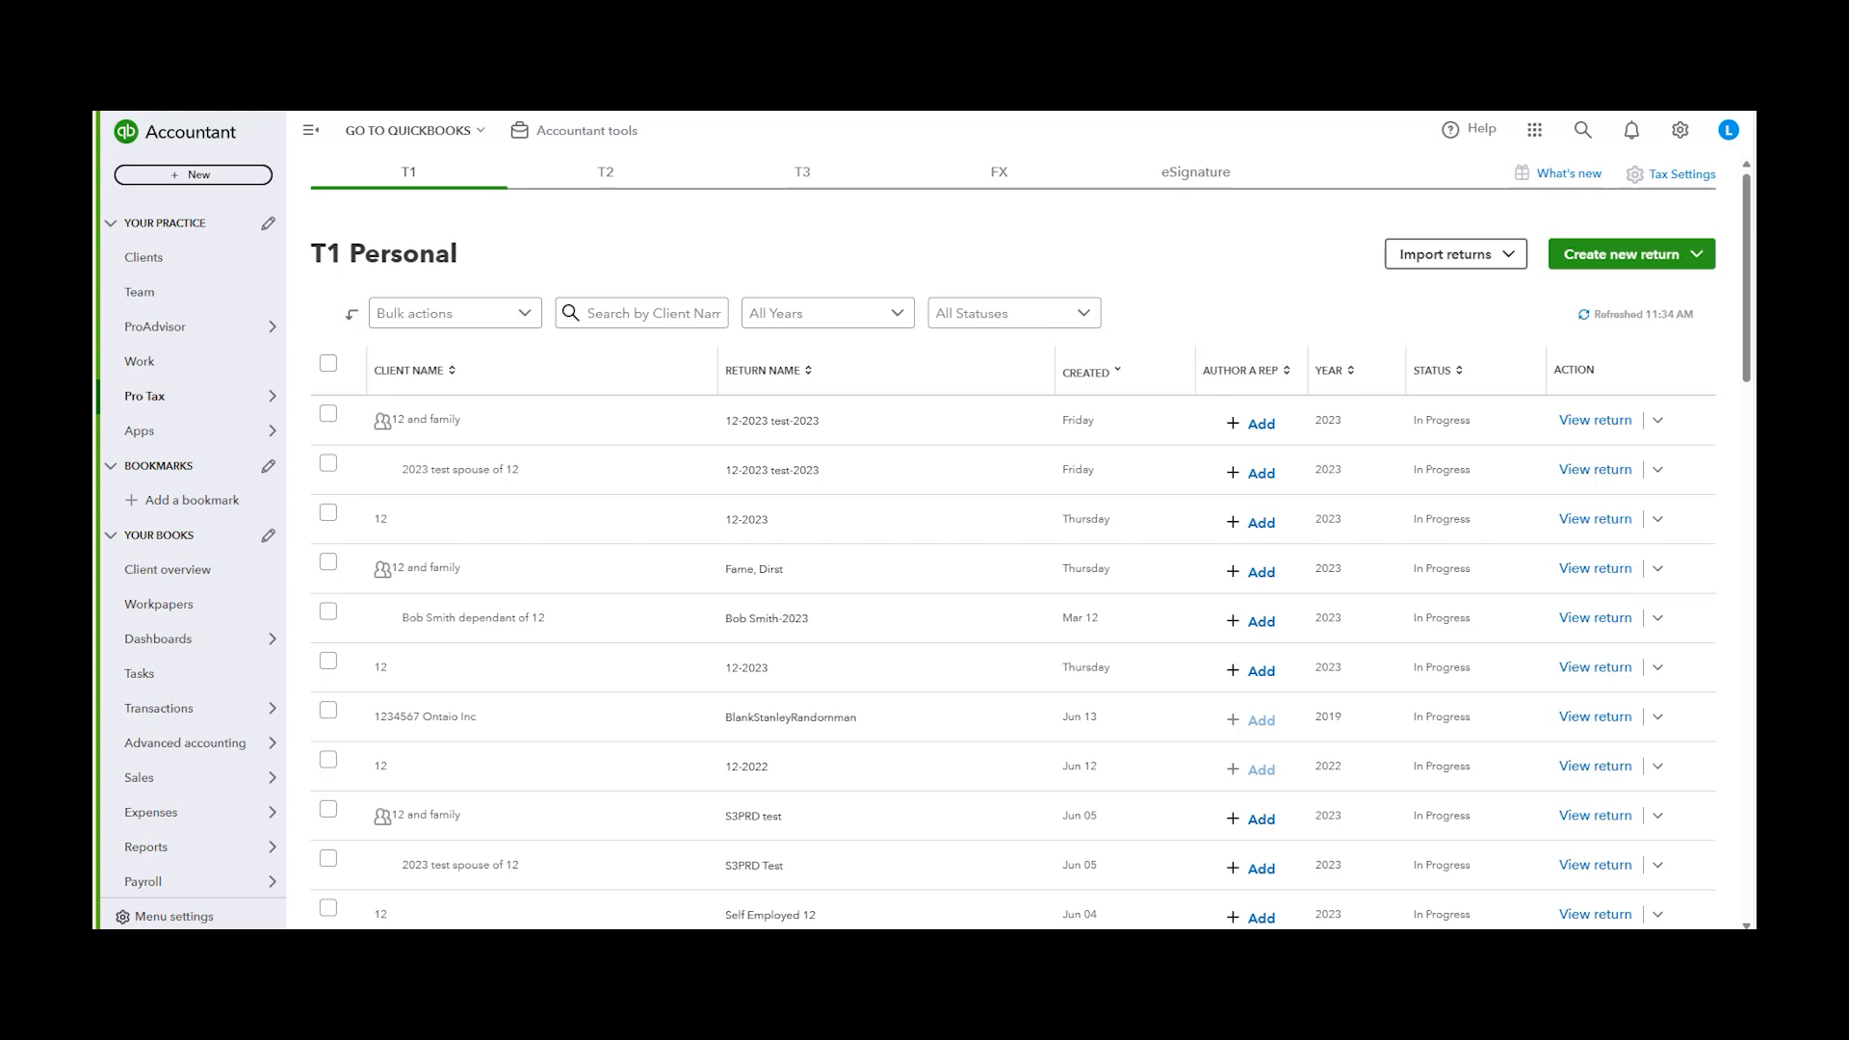
pyautogui.click(1671, 173)
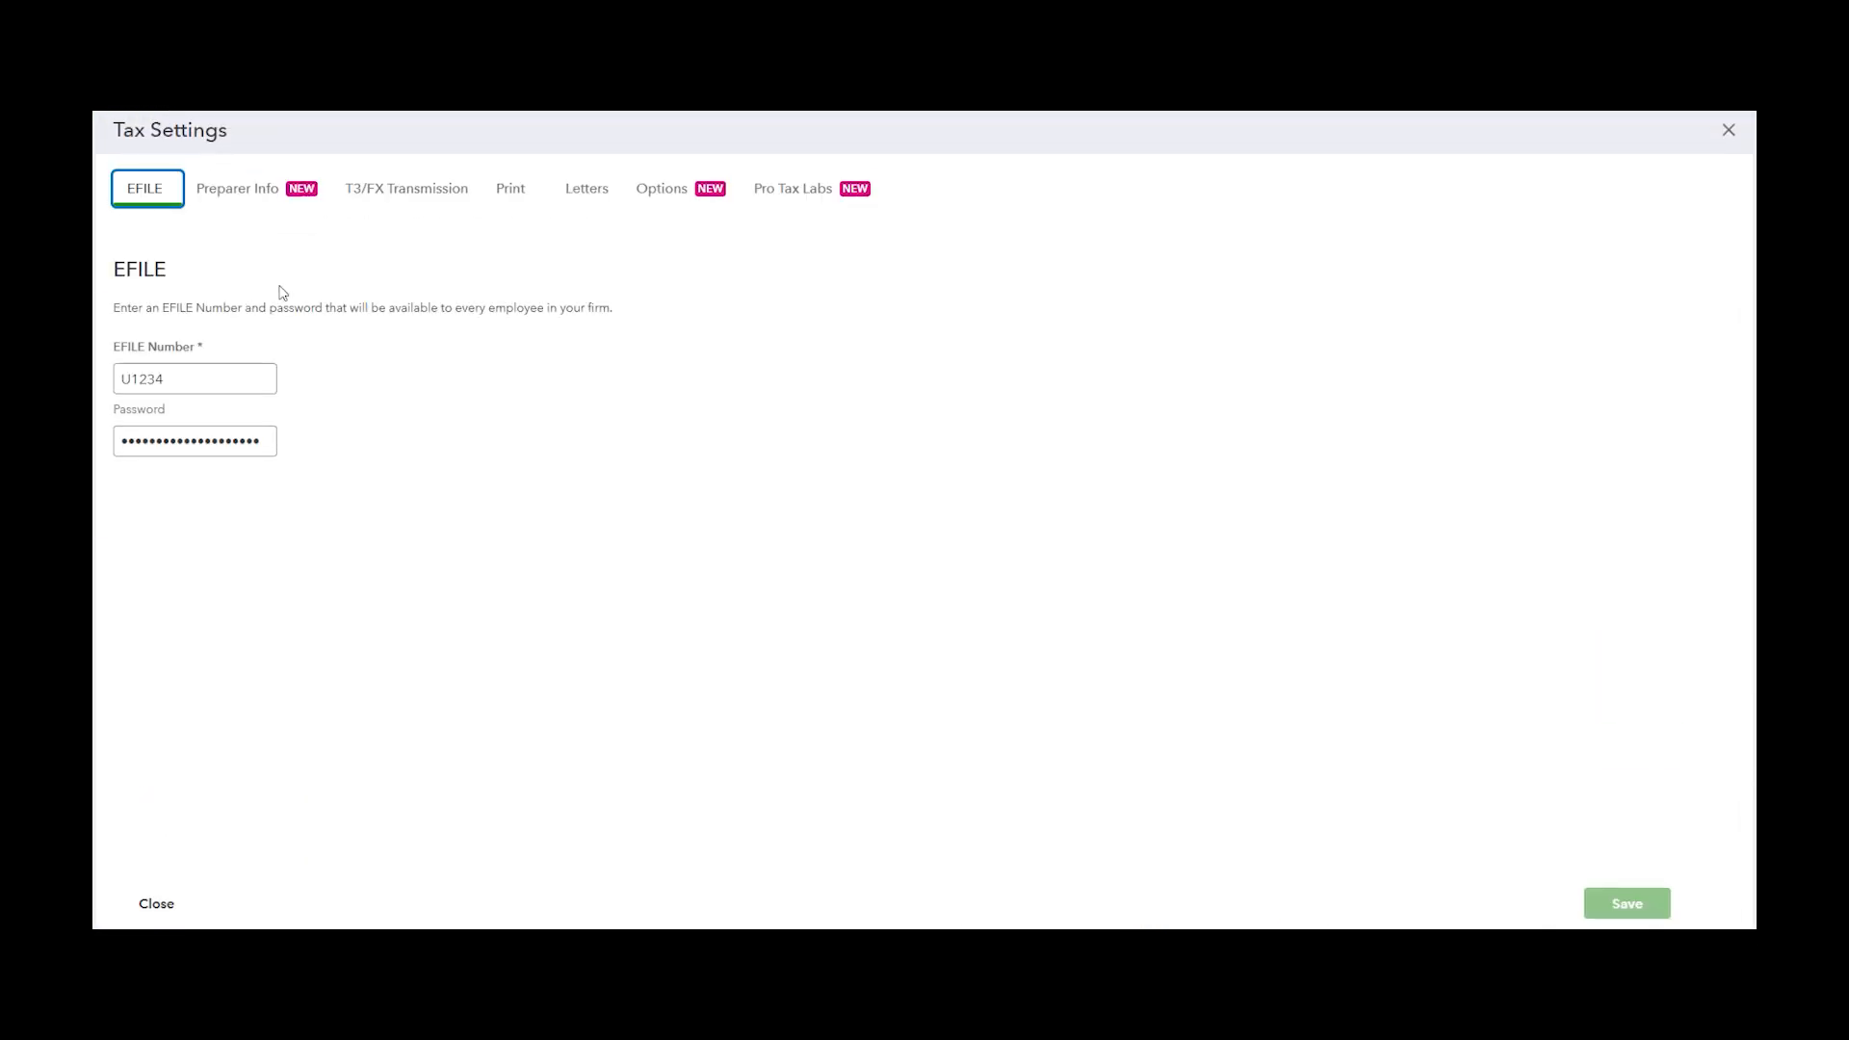
pyautogui.click(193, 384)
pyautogui.click(258, 451)
pyautogui.click(666, 439)
pyautogui.click(1726, 132)
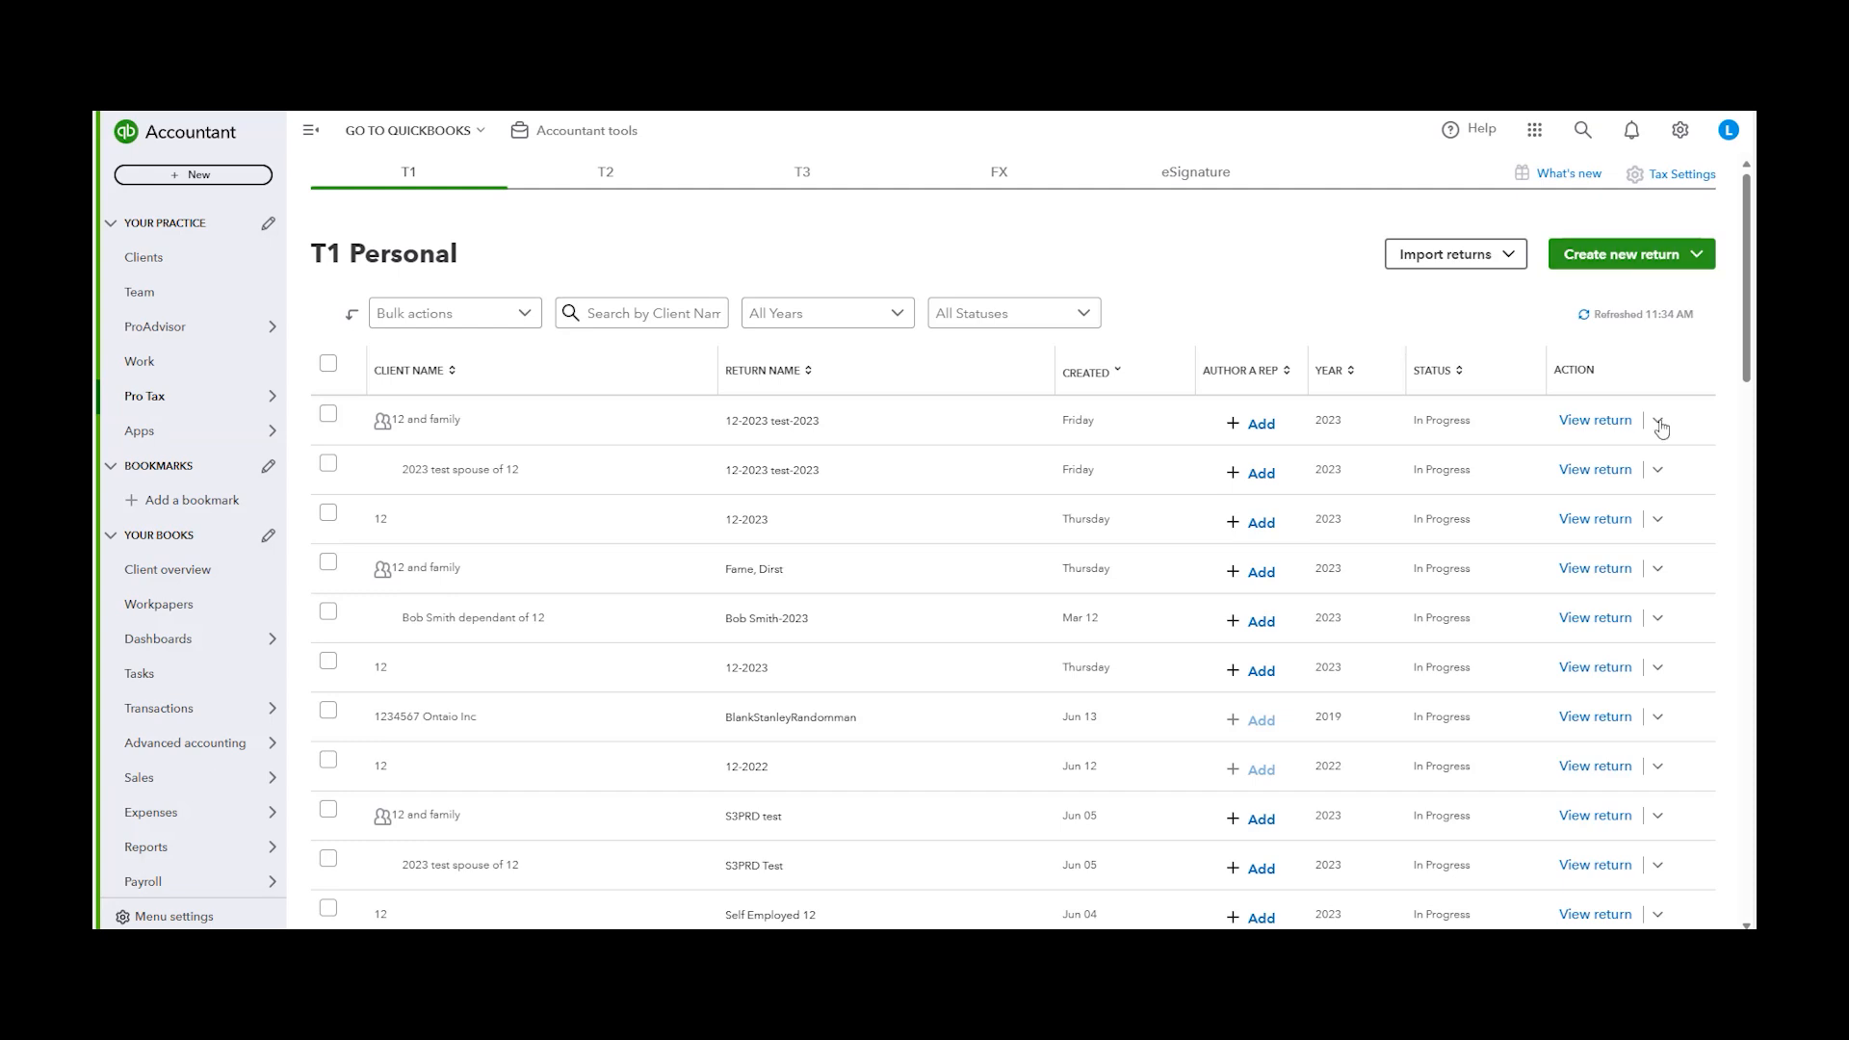
# Open the first T1 return in the list and start the EFILE review of its T1 General return
pyautogui.click(1627, 420)
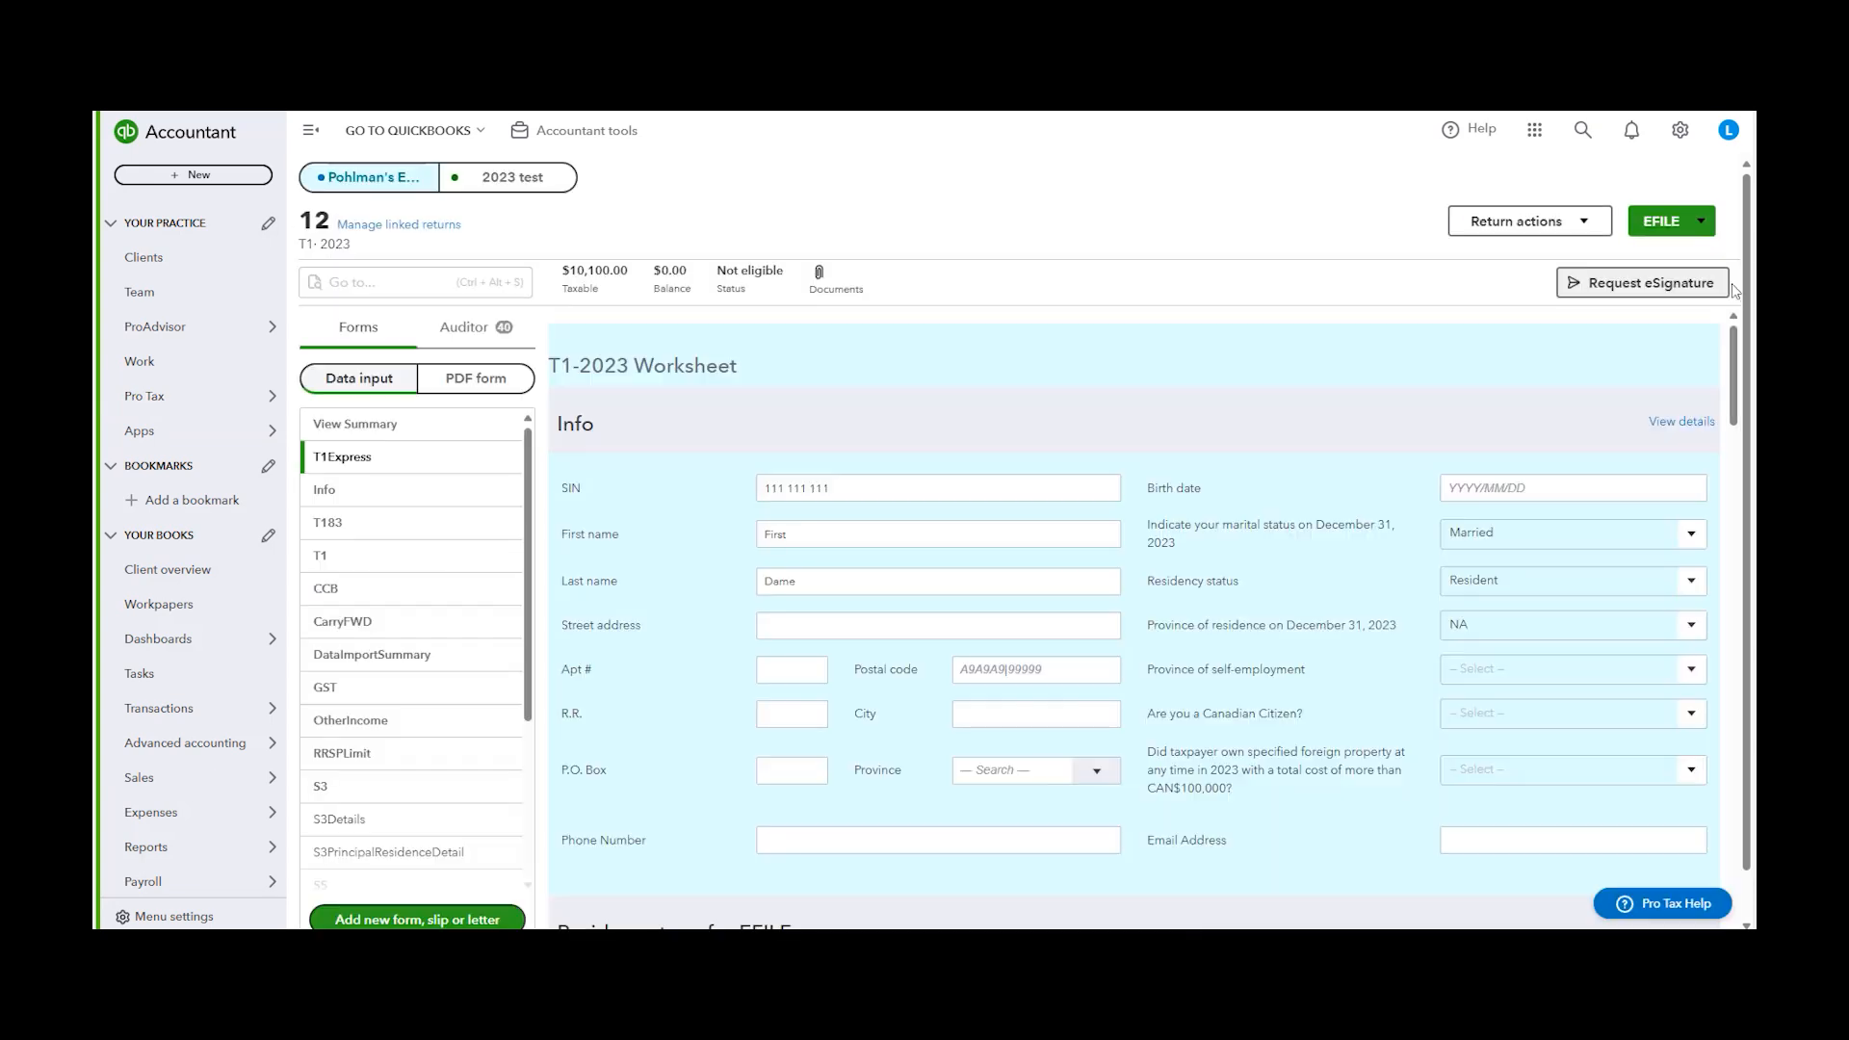
pyautogui.click(1664, 231)
pyautogui.click(1568, 282)
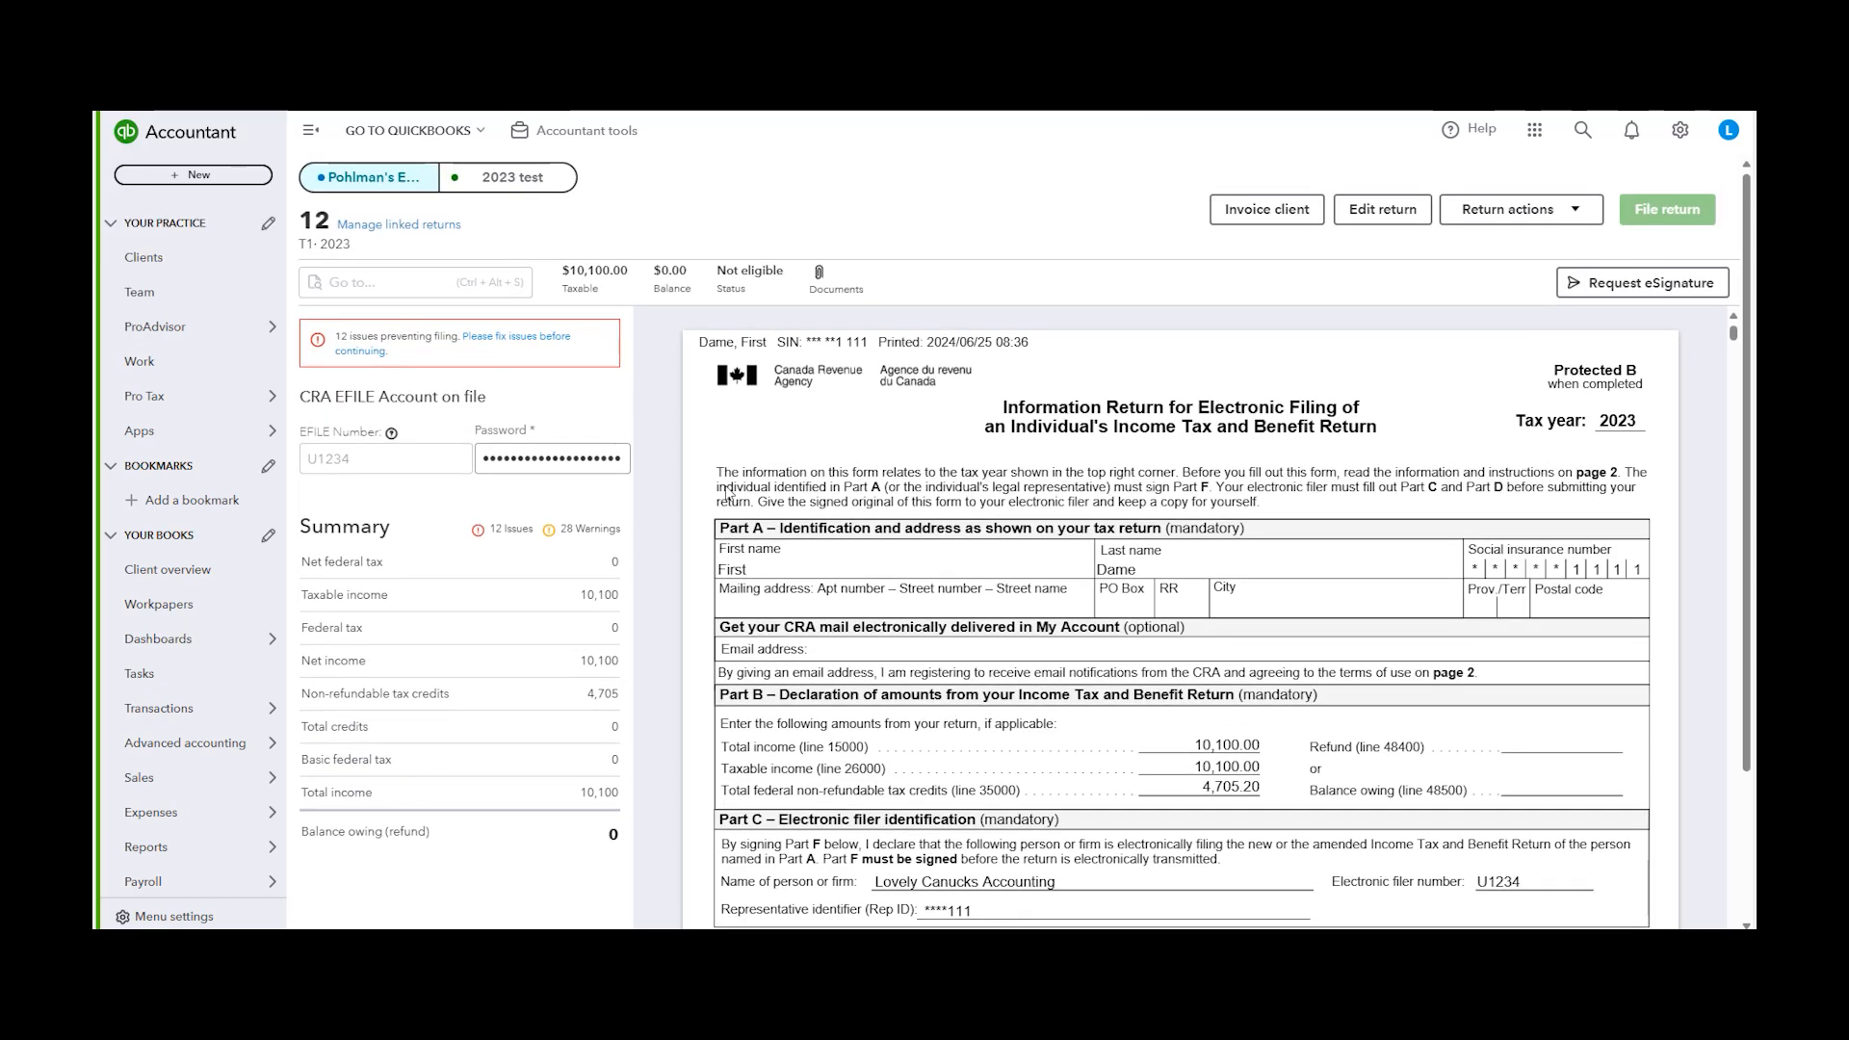
# Open the issues preventing filing and scroll through the Auditor issues list
pyautogui.moveTo(1735, 337)
pyautogui.mouseDown()
pyautogui.moveTo(1732, 883)
pyautogui.moveTo(1678, 303)
pyautogui.moveTo(1722, 296)
pyautogui.moveTo(1736, 346)
pyautogui.moveTo(1736, 328)
pyautogui.mouseUp()
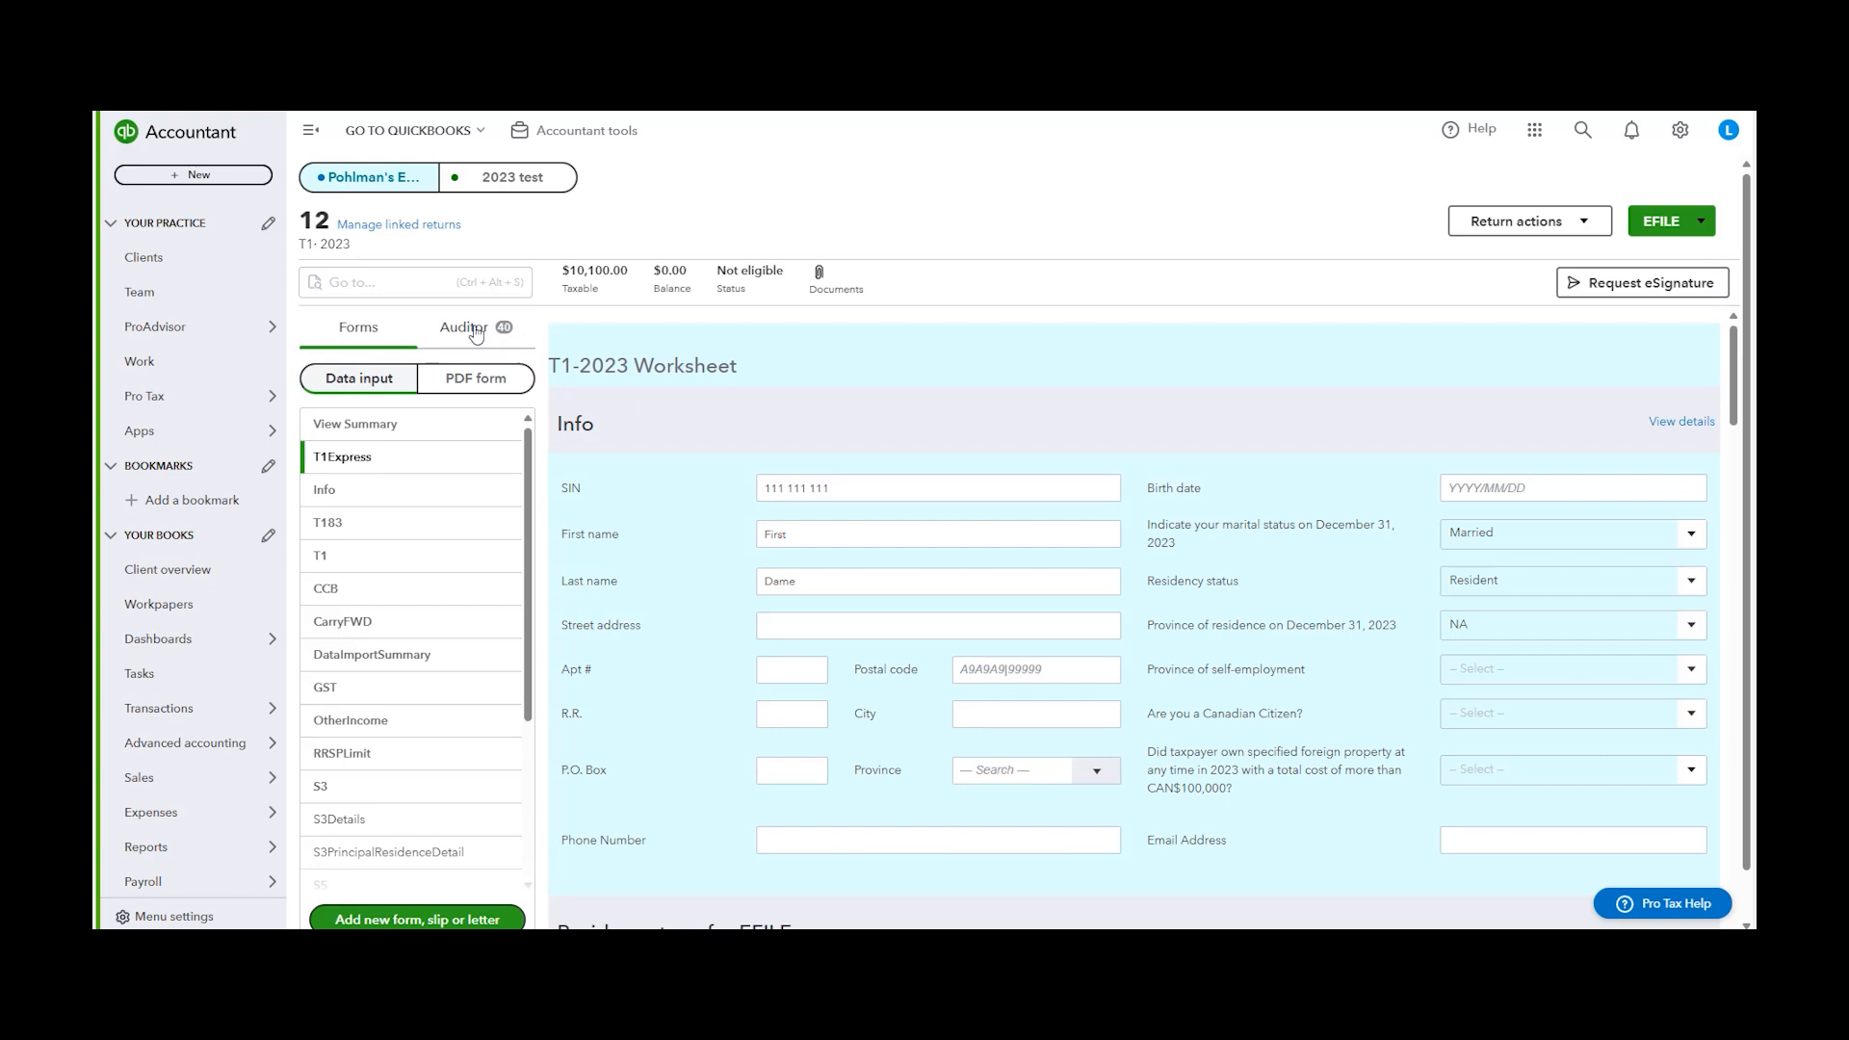
pyautogui.click(464, 328)
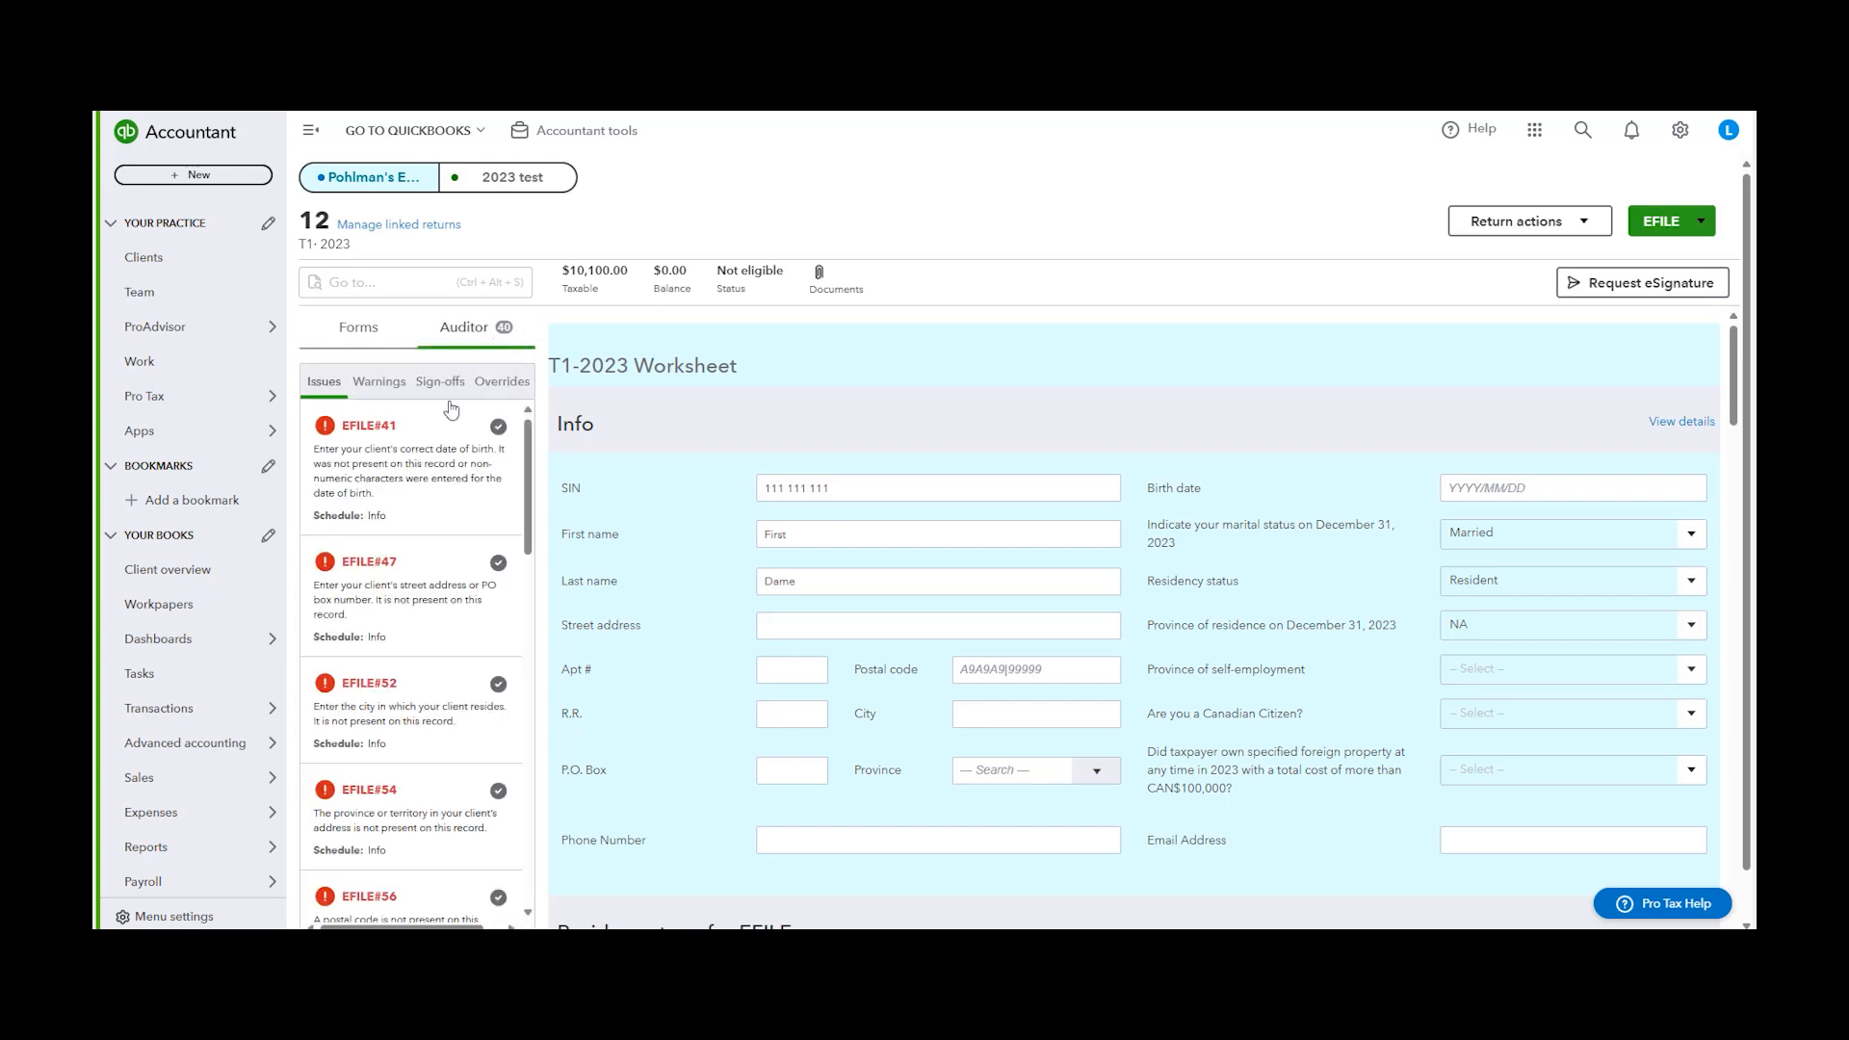
pyautogui.scroll(-15, 446, 855)
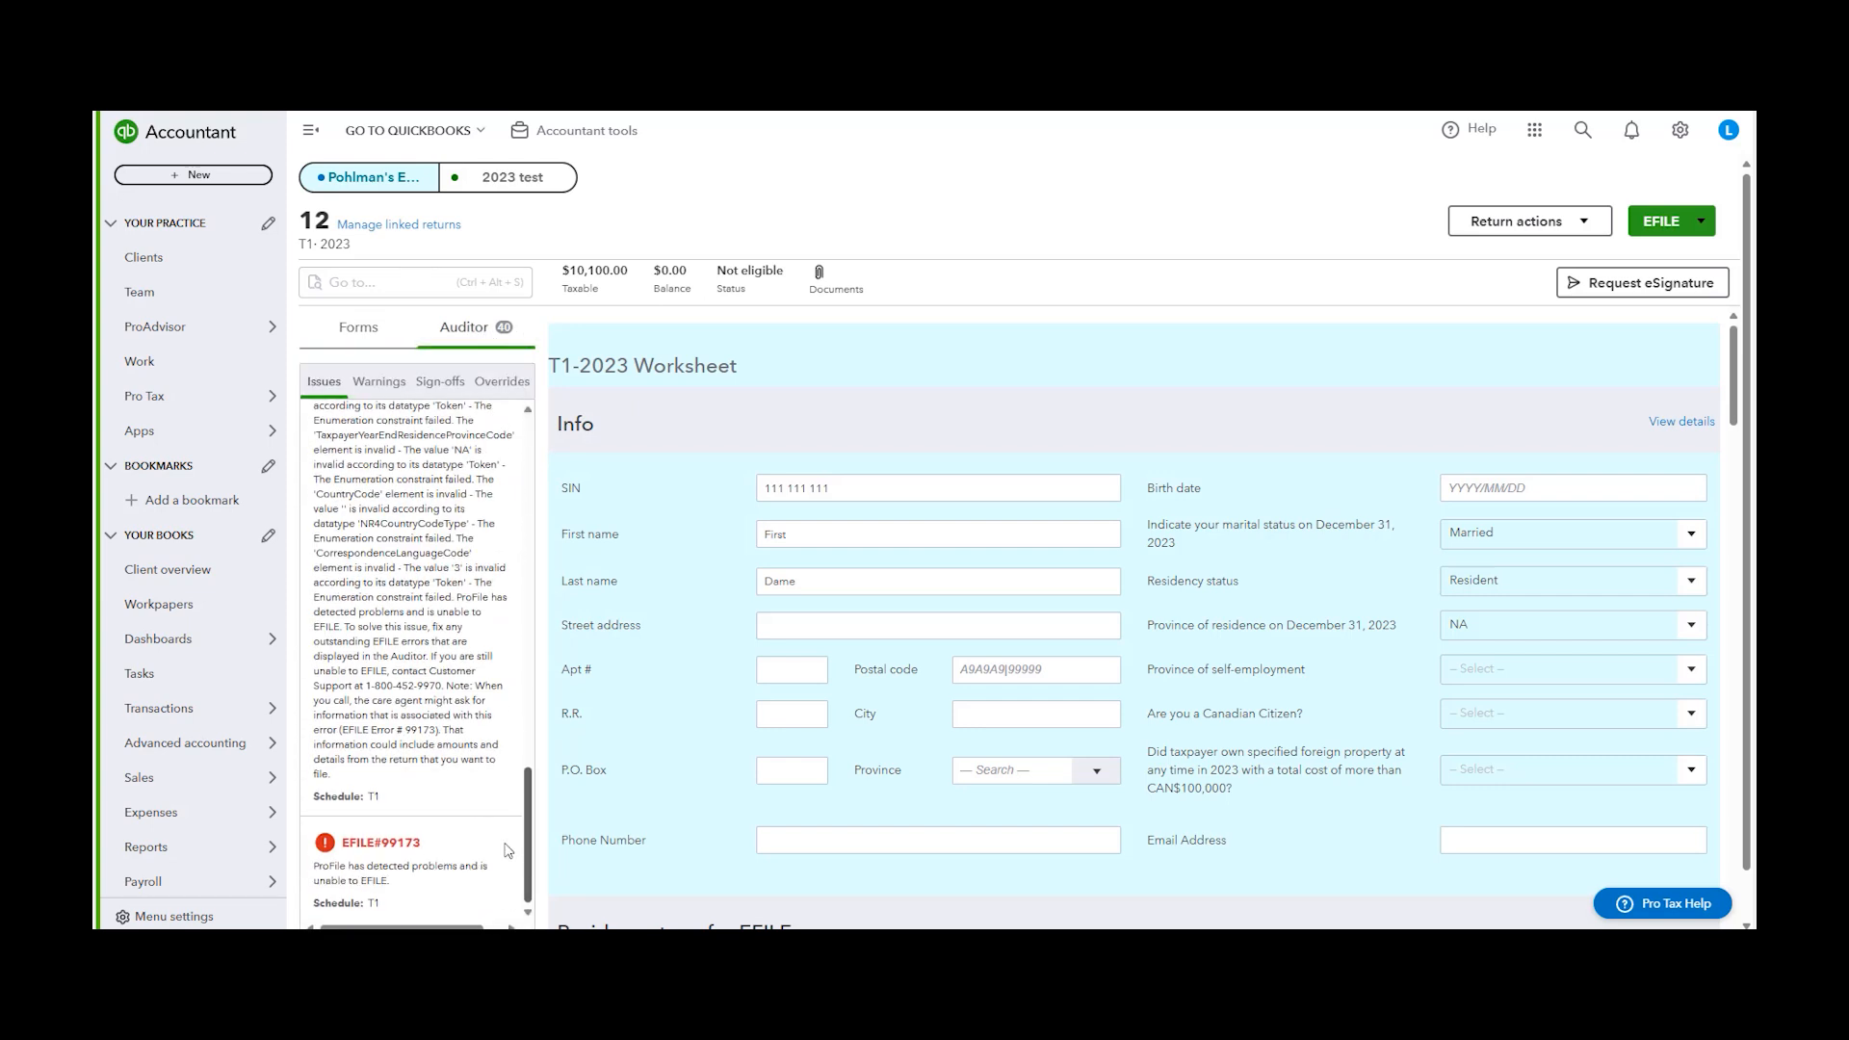
pyautogui.scroll(15, 508, 851)
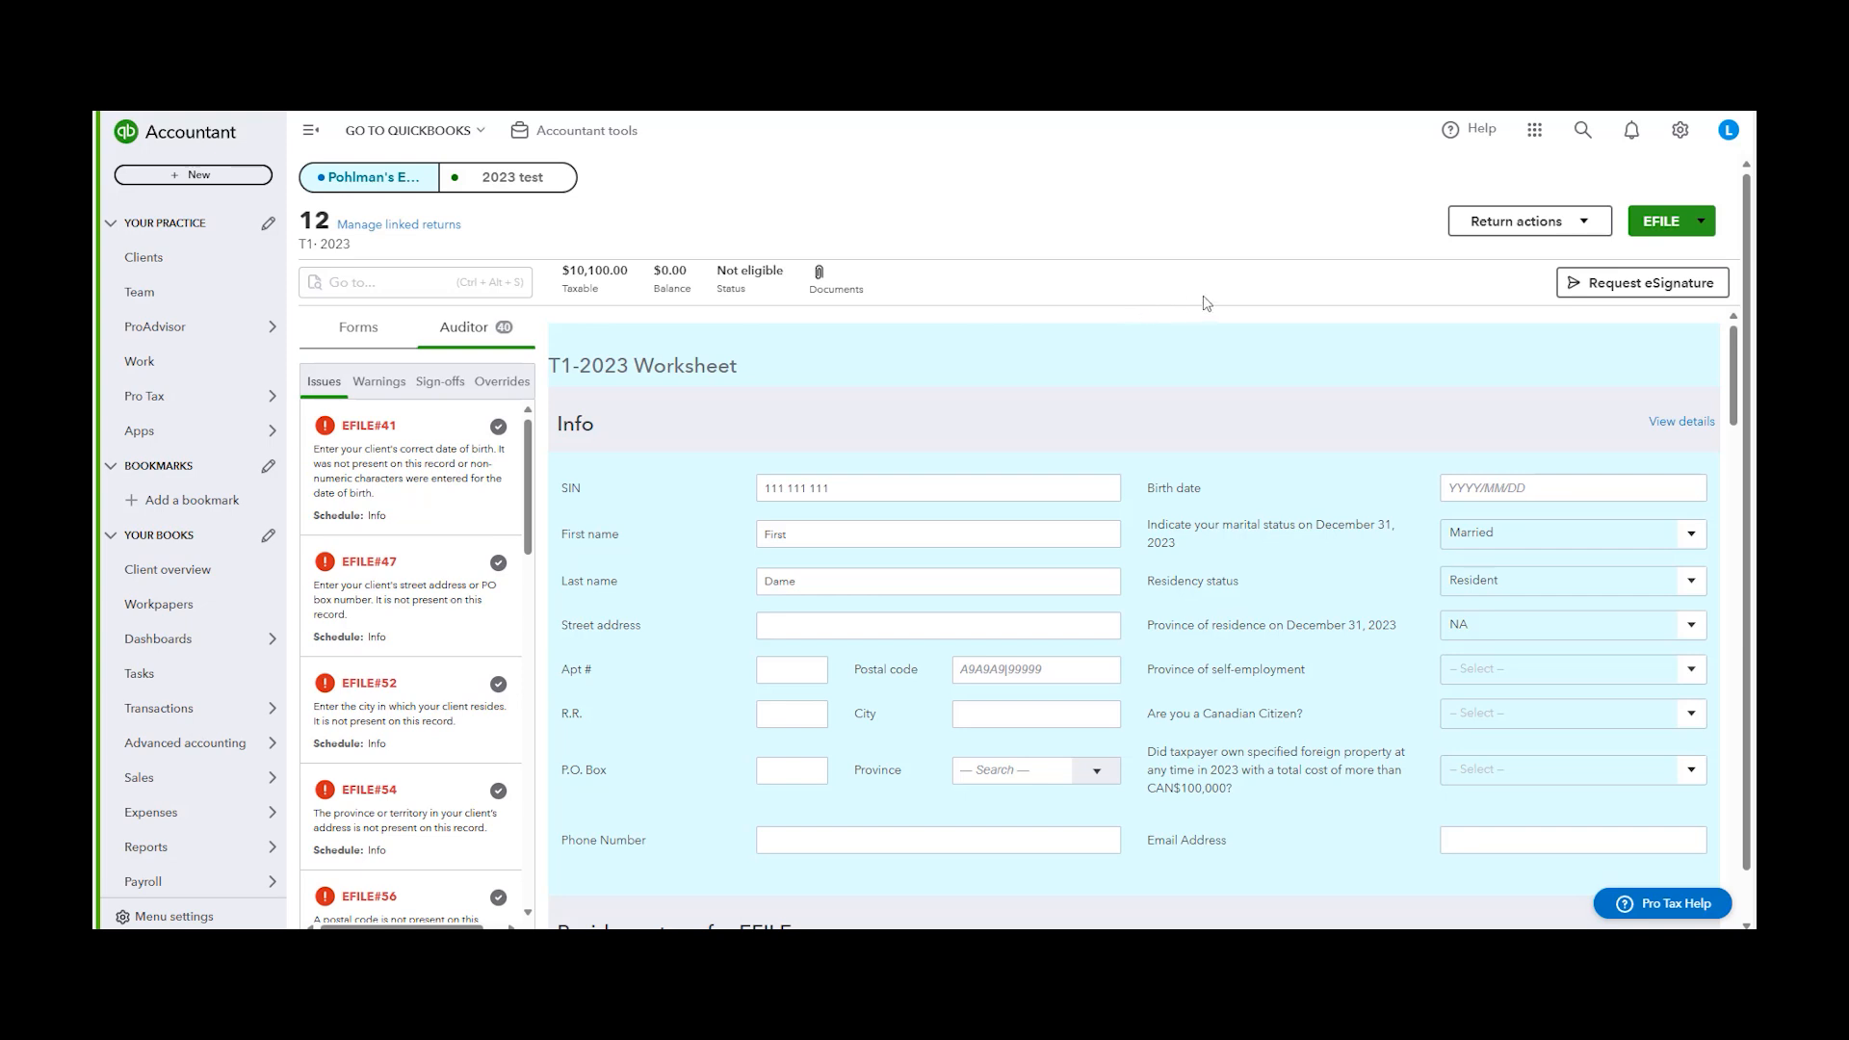
# Review the EFILE menu options for the T1 return and dismiss the menu
pyautogui.click(1701, 221)
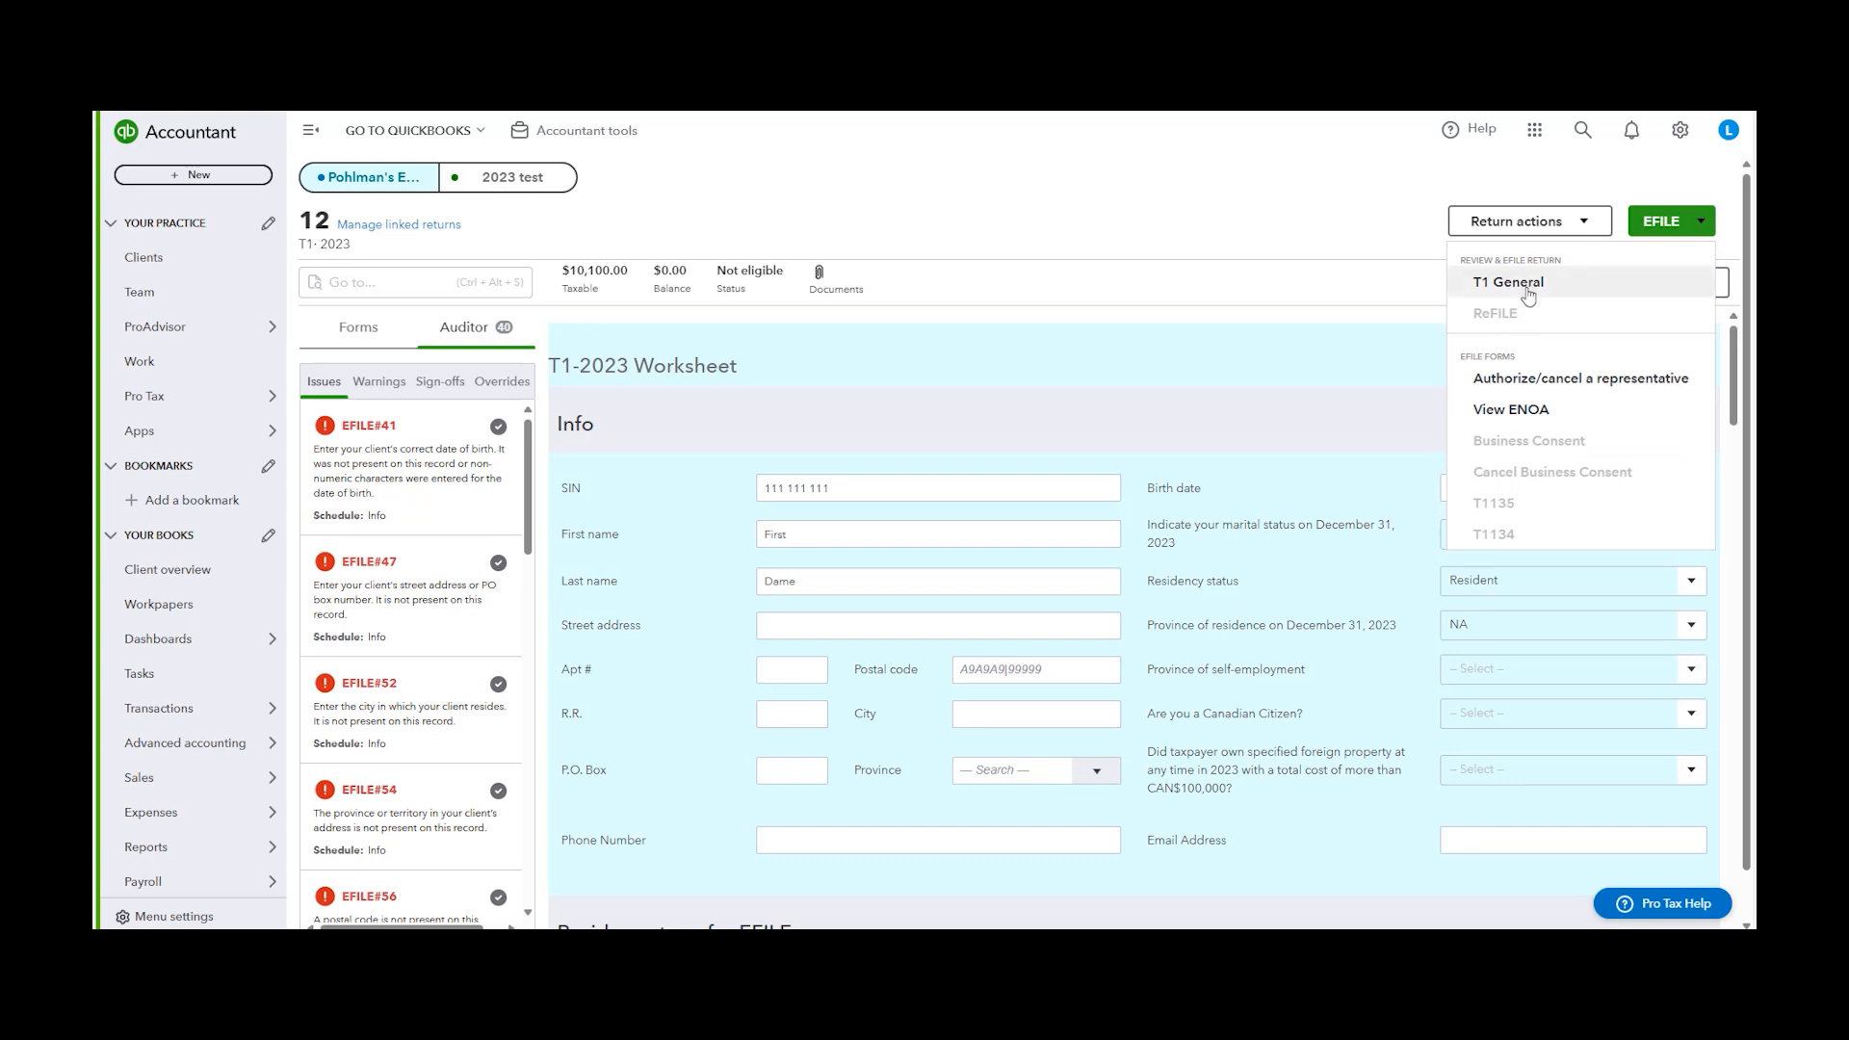
pyautogui.click(1131, 315)
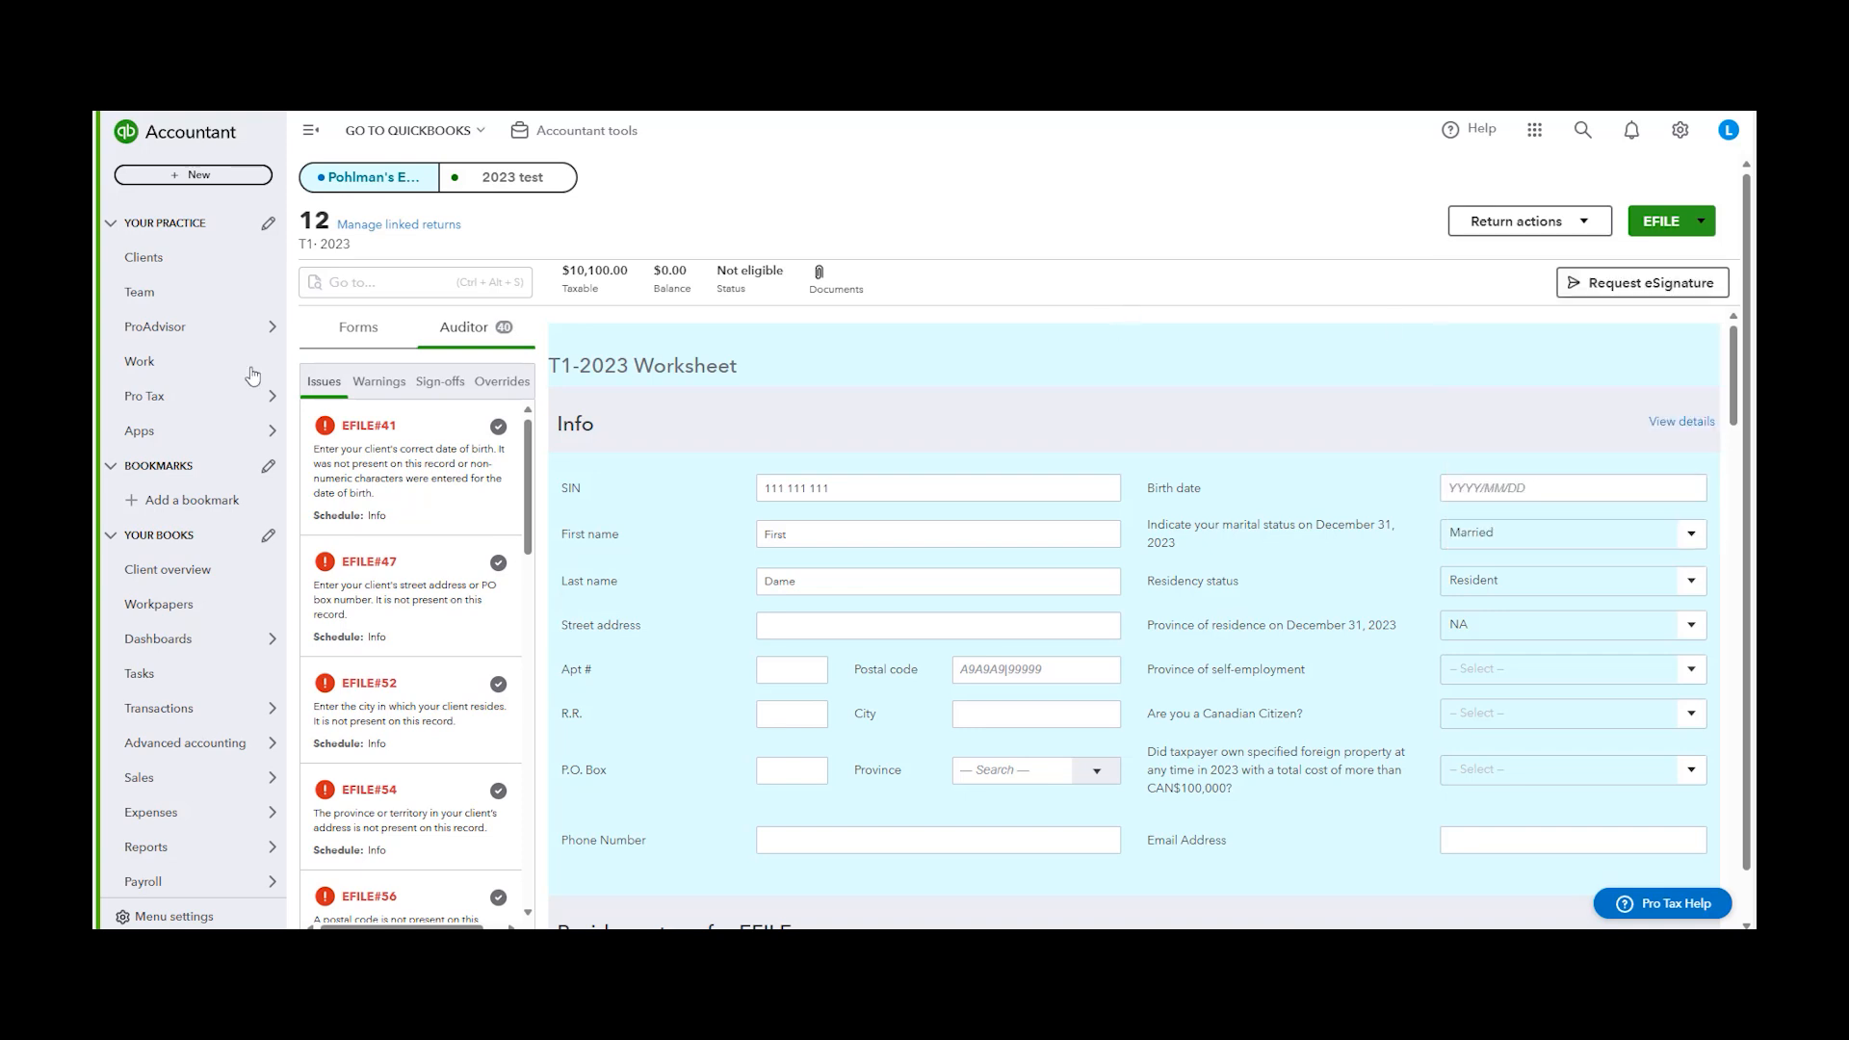
# Open the Hartin Hardware T2 corporate return and start EFILE for its T2 Federal return
pyautogui.moveTo(231, 395)
pyautogui.click(339, 435)
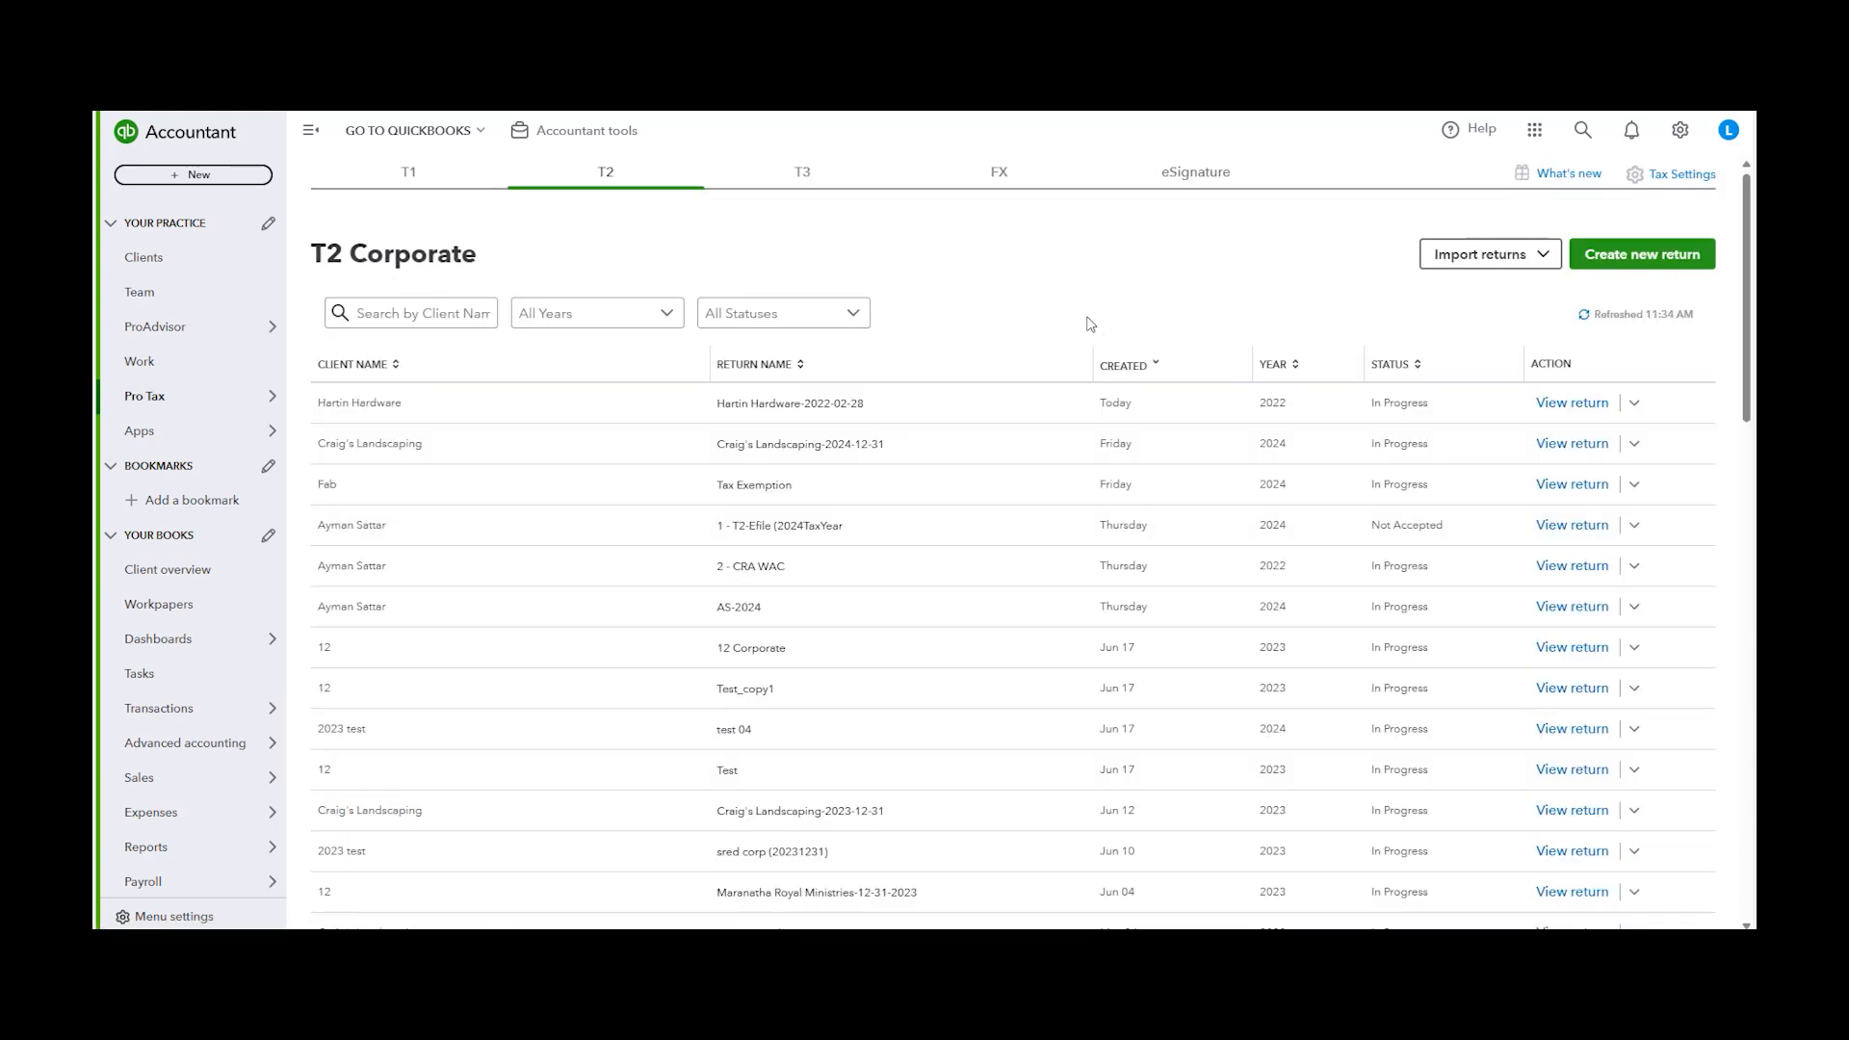
pyautogui.click(1603, 412)
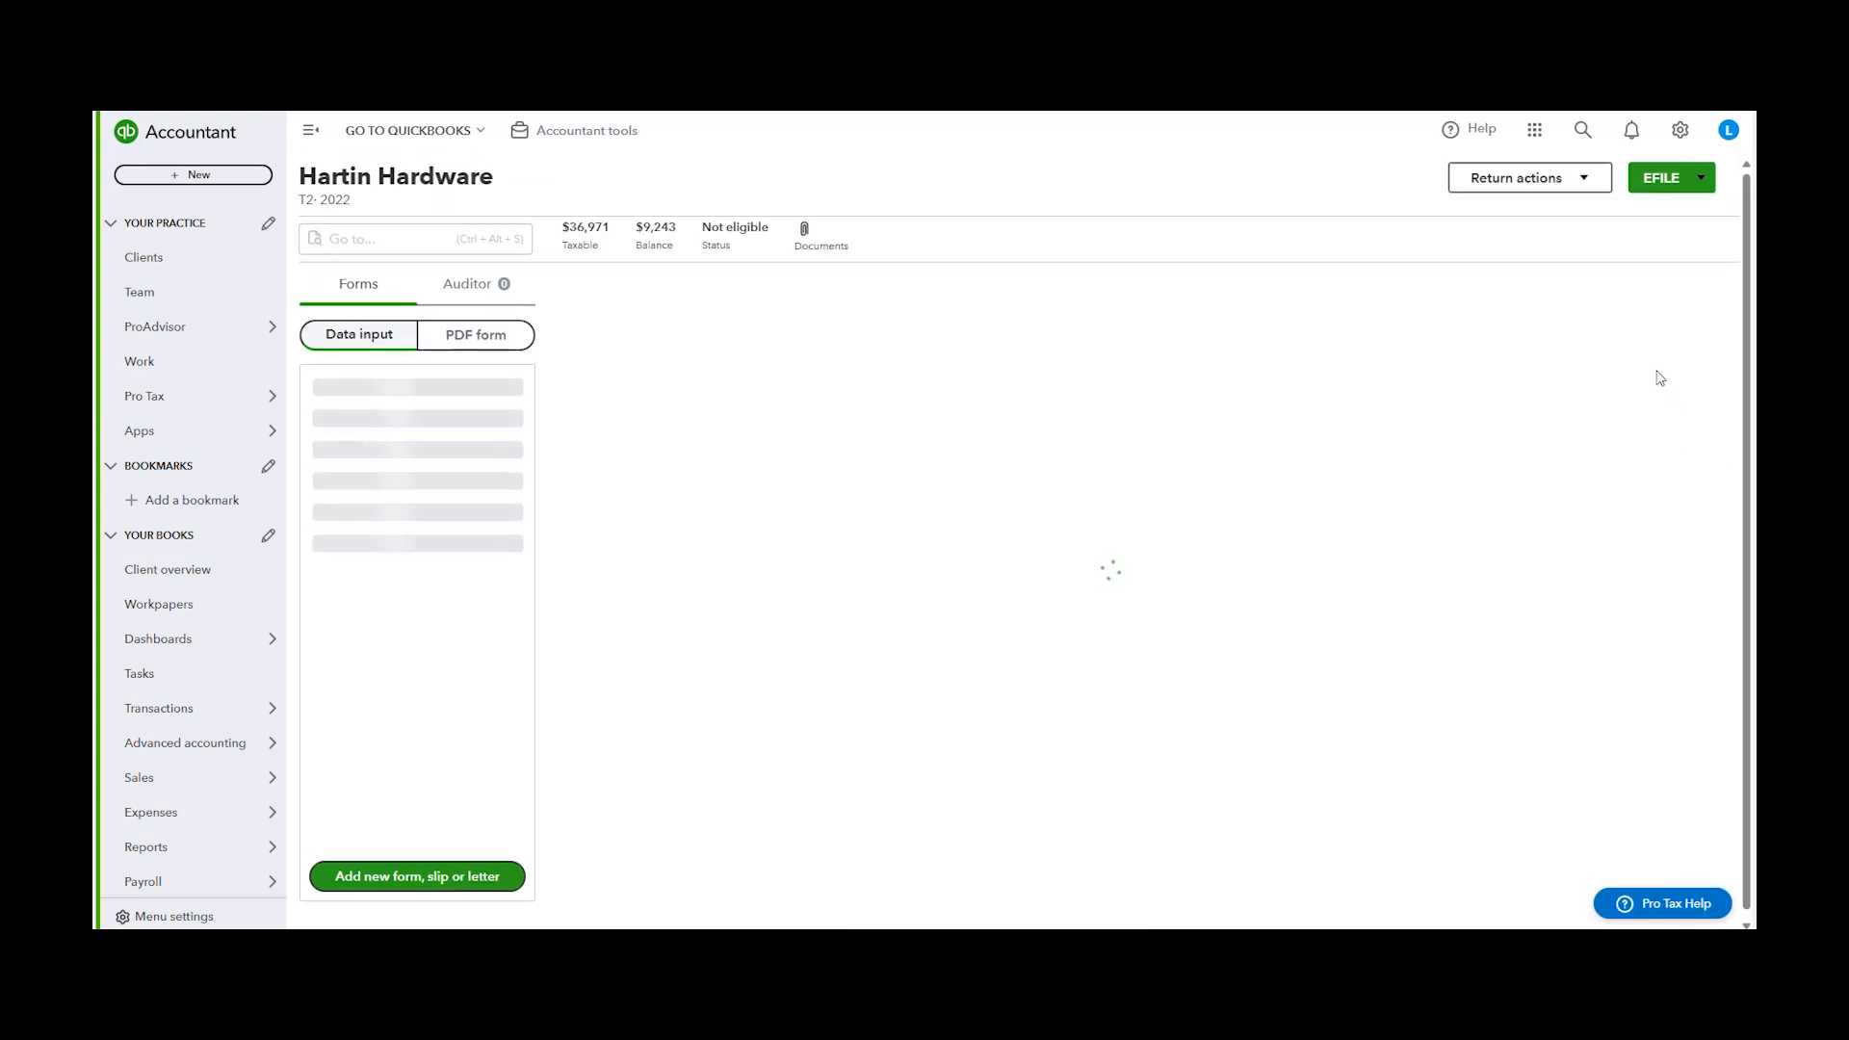
pyautogui.click(1700, 183)
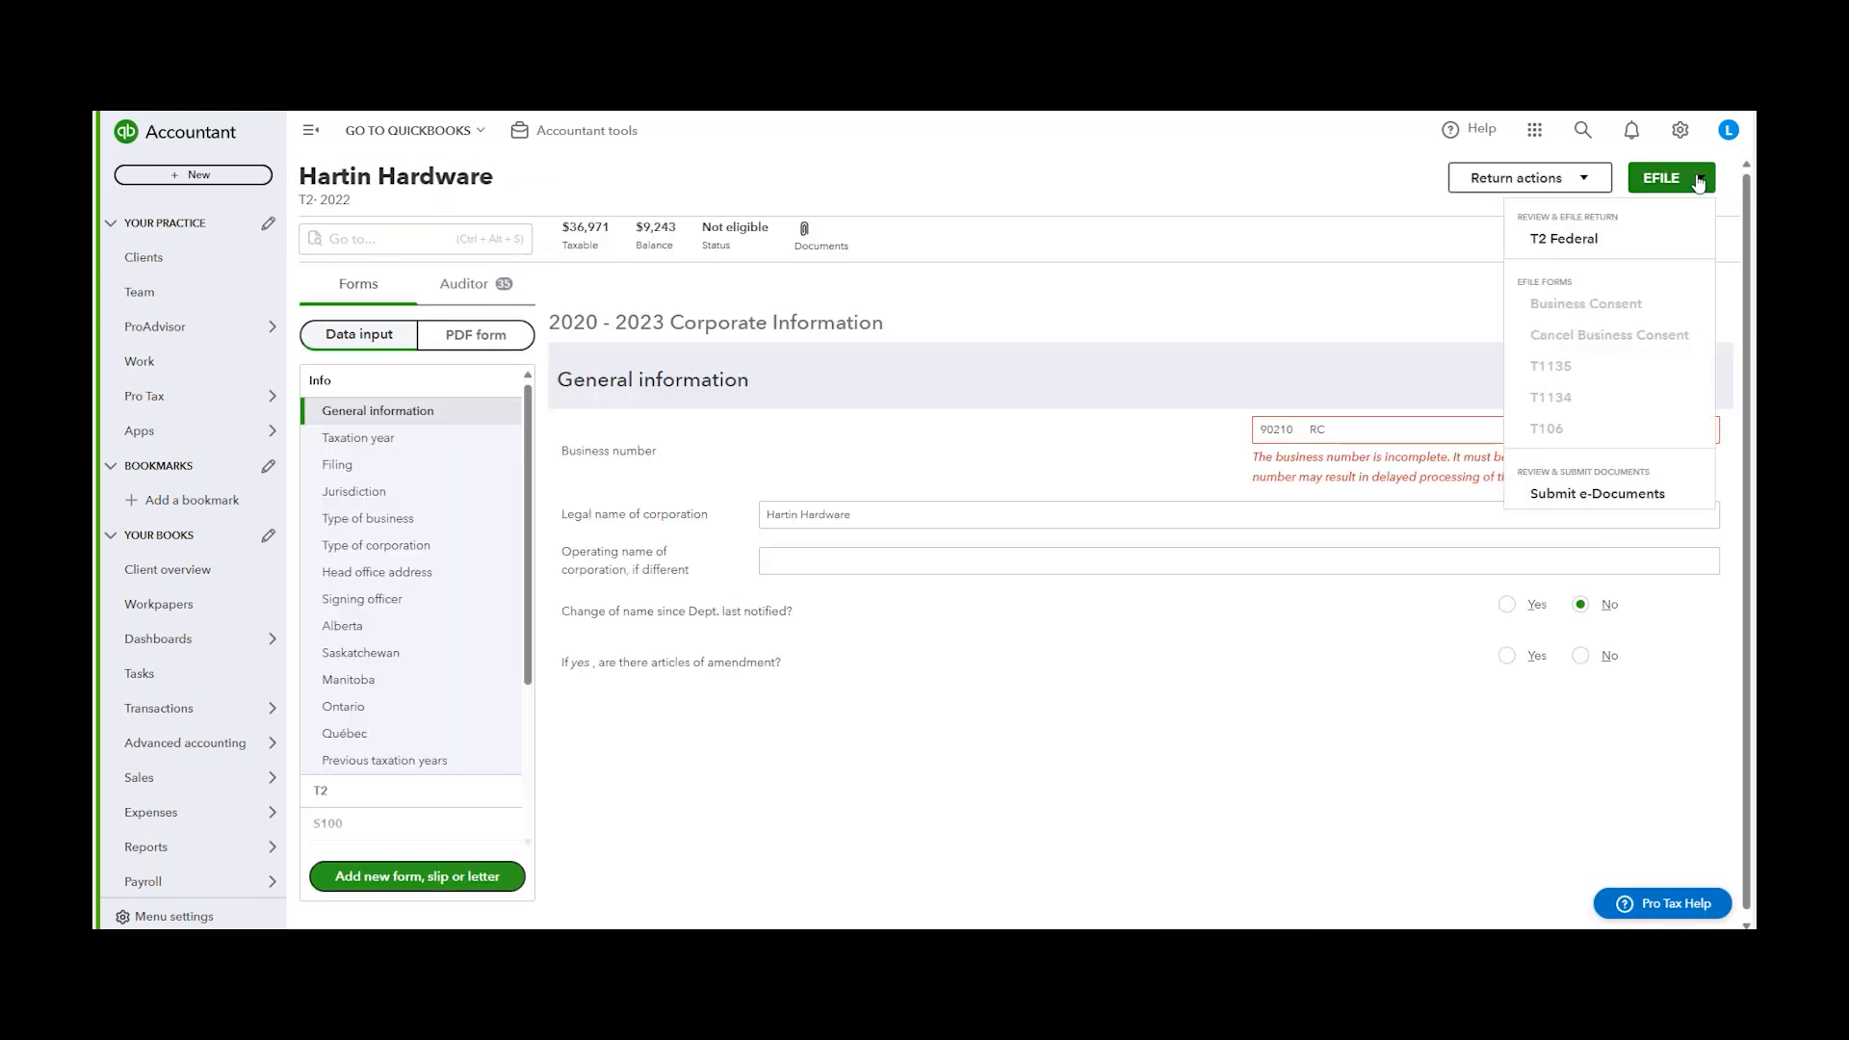
pyautogui.click(1579, 248)
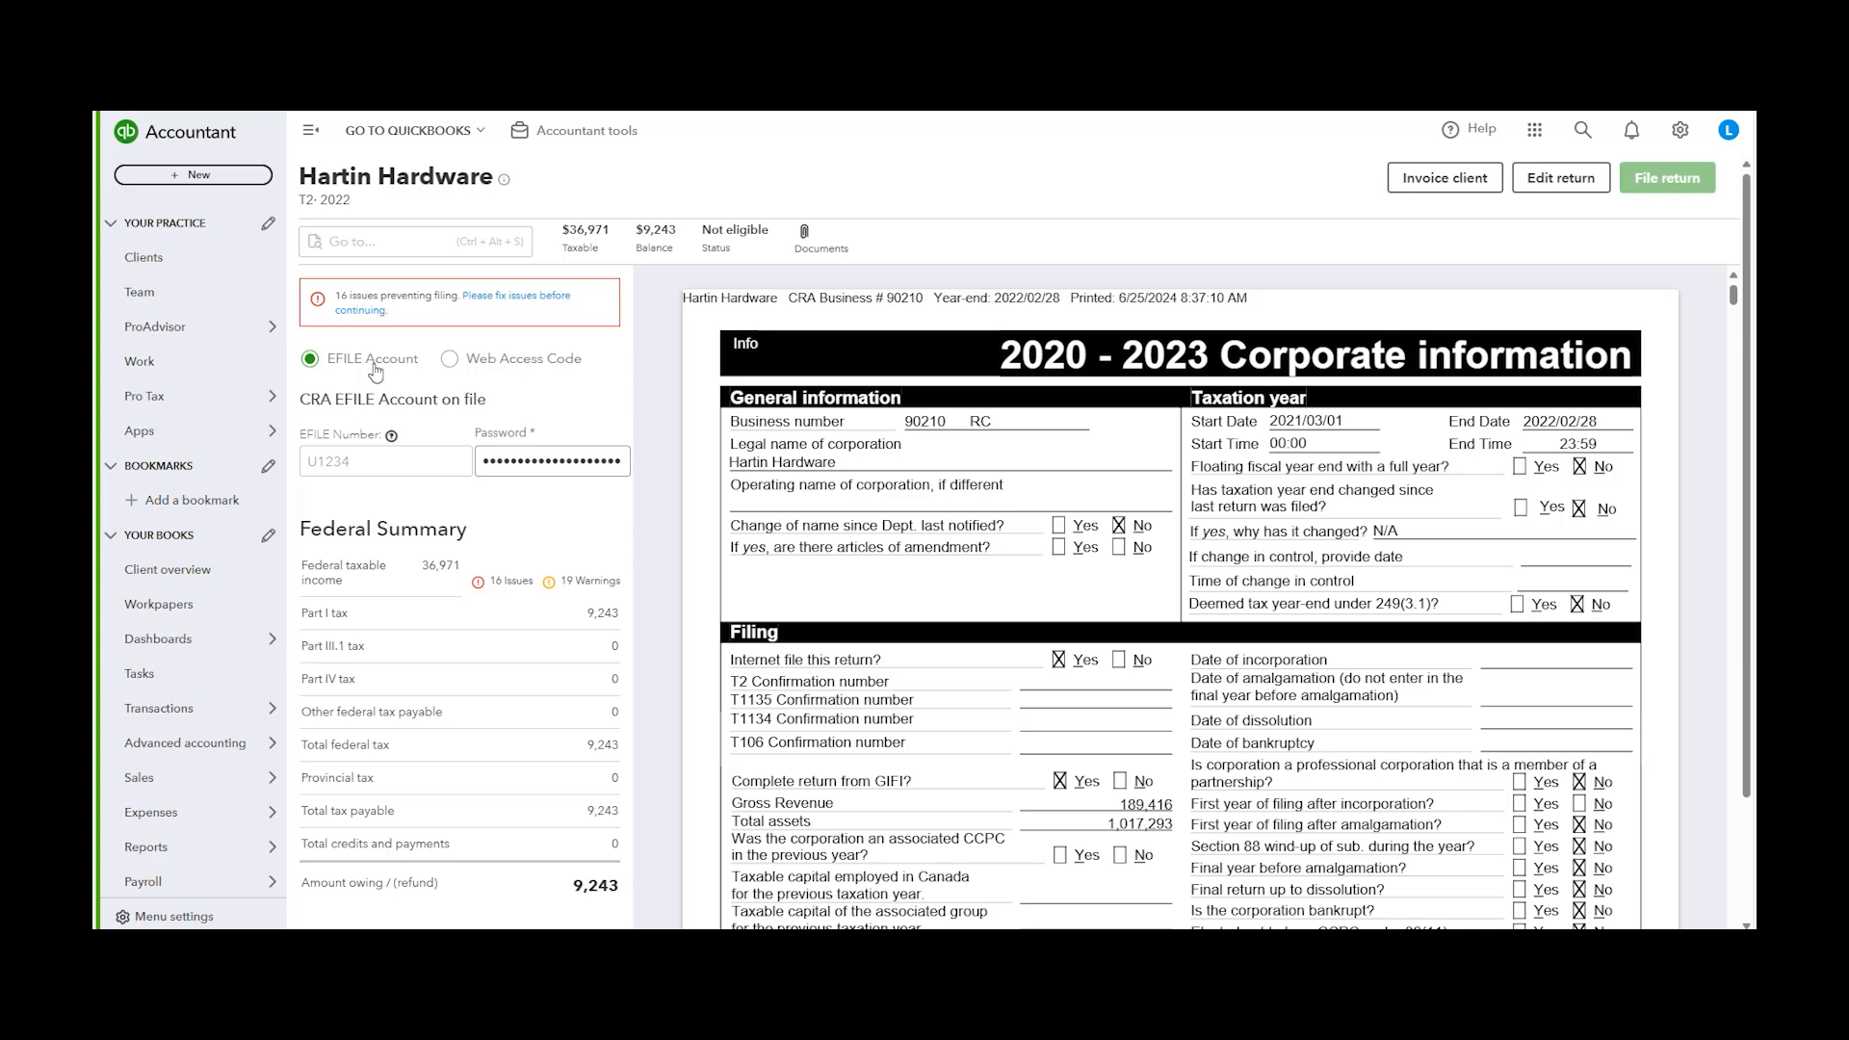
# Switch the filing method to Web Access Code and select its entry field
pyautogui.click(555, 363)
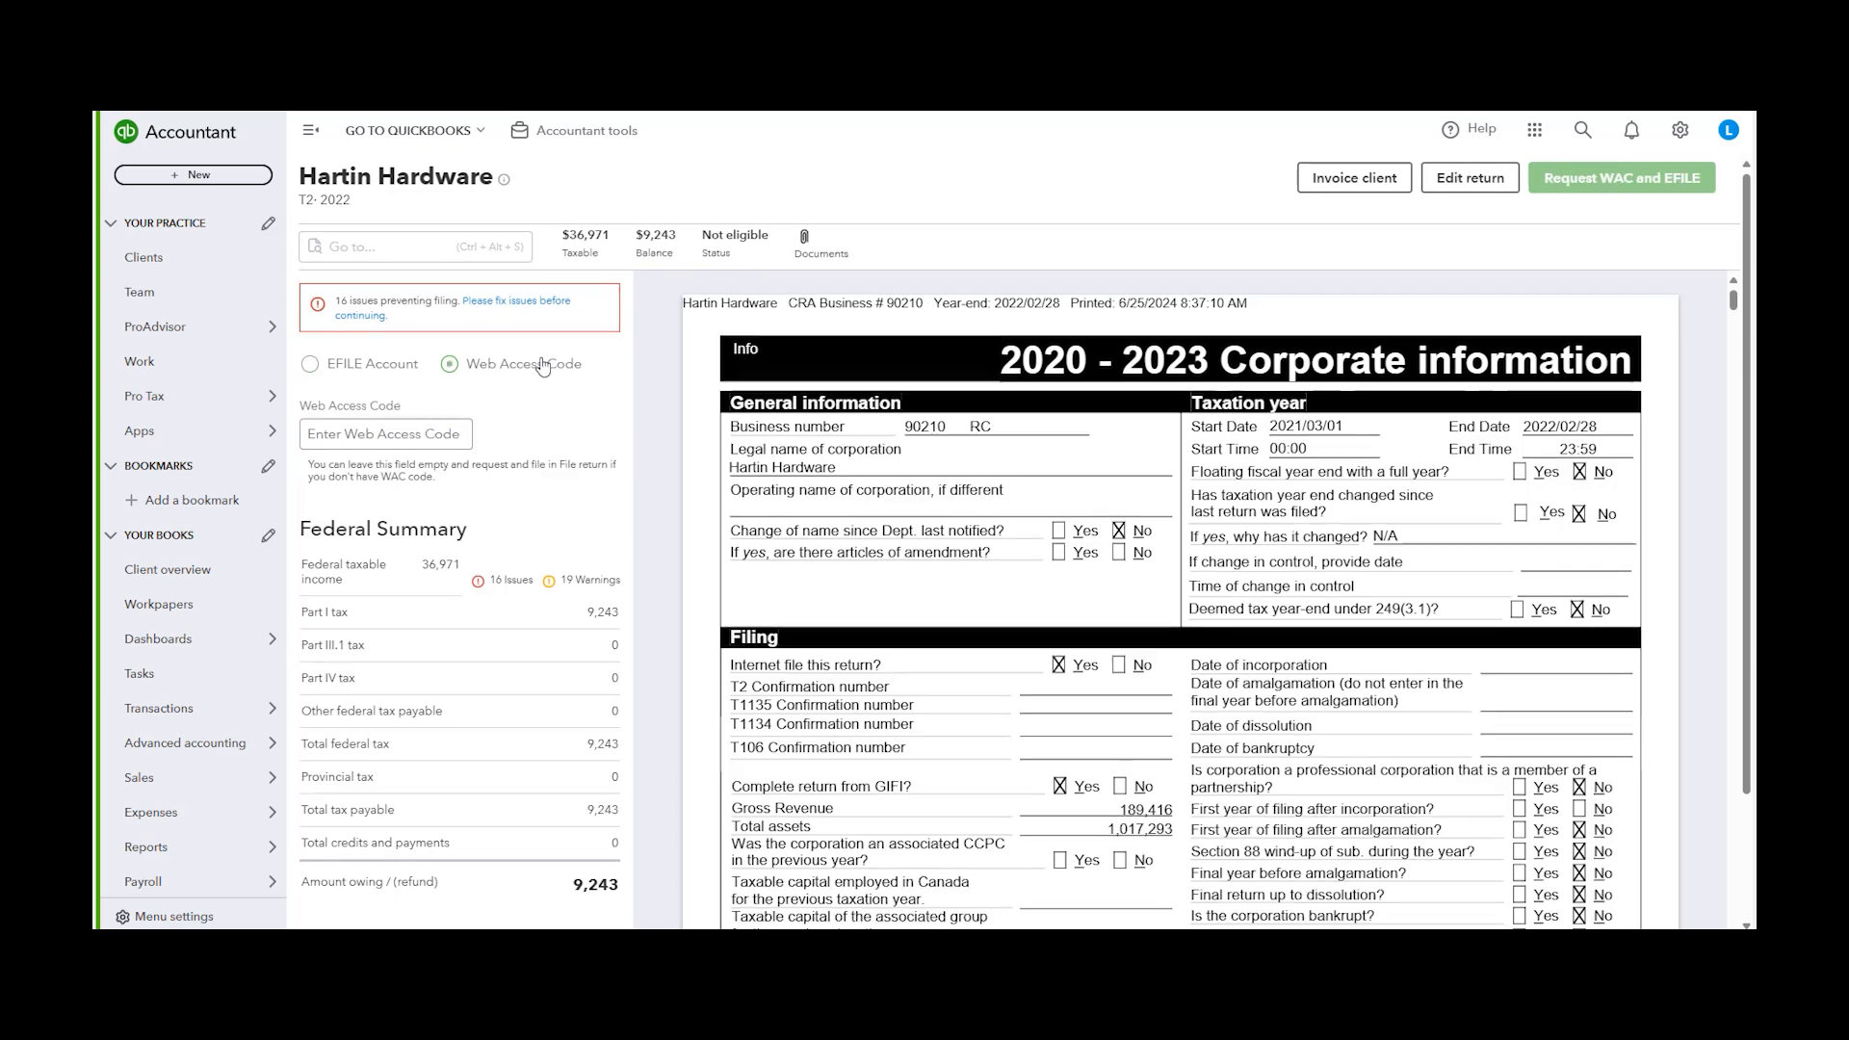
pyautogui.click(393, 441)
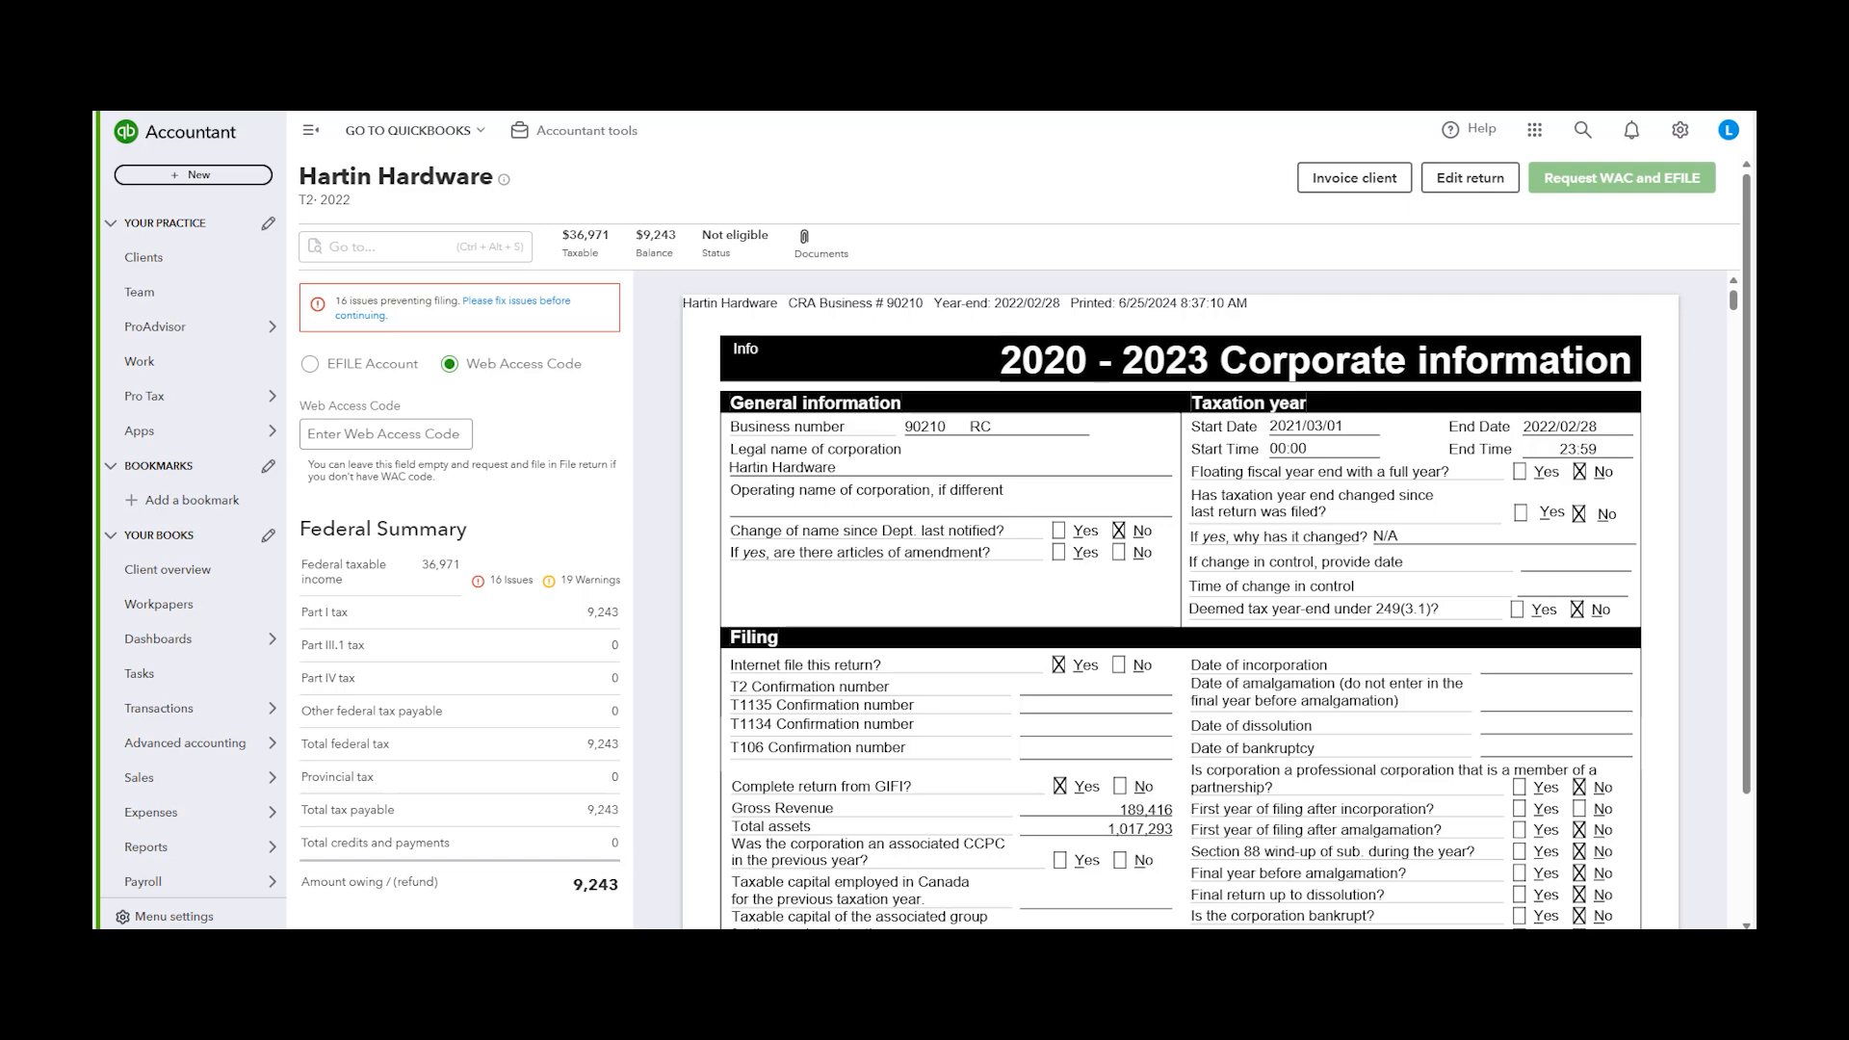
# Open the first T3 trust return in the list and start its Transmit review
pyautogui.moveTo(231, 400)
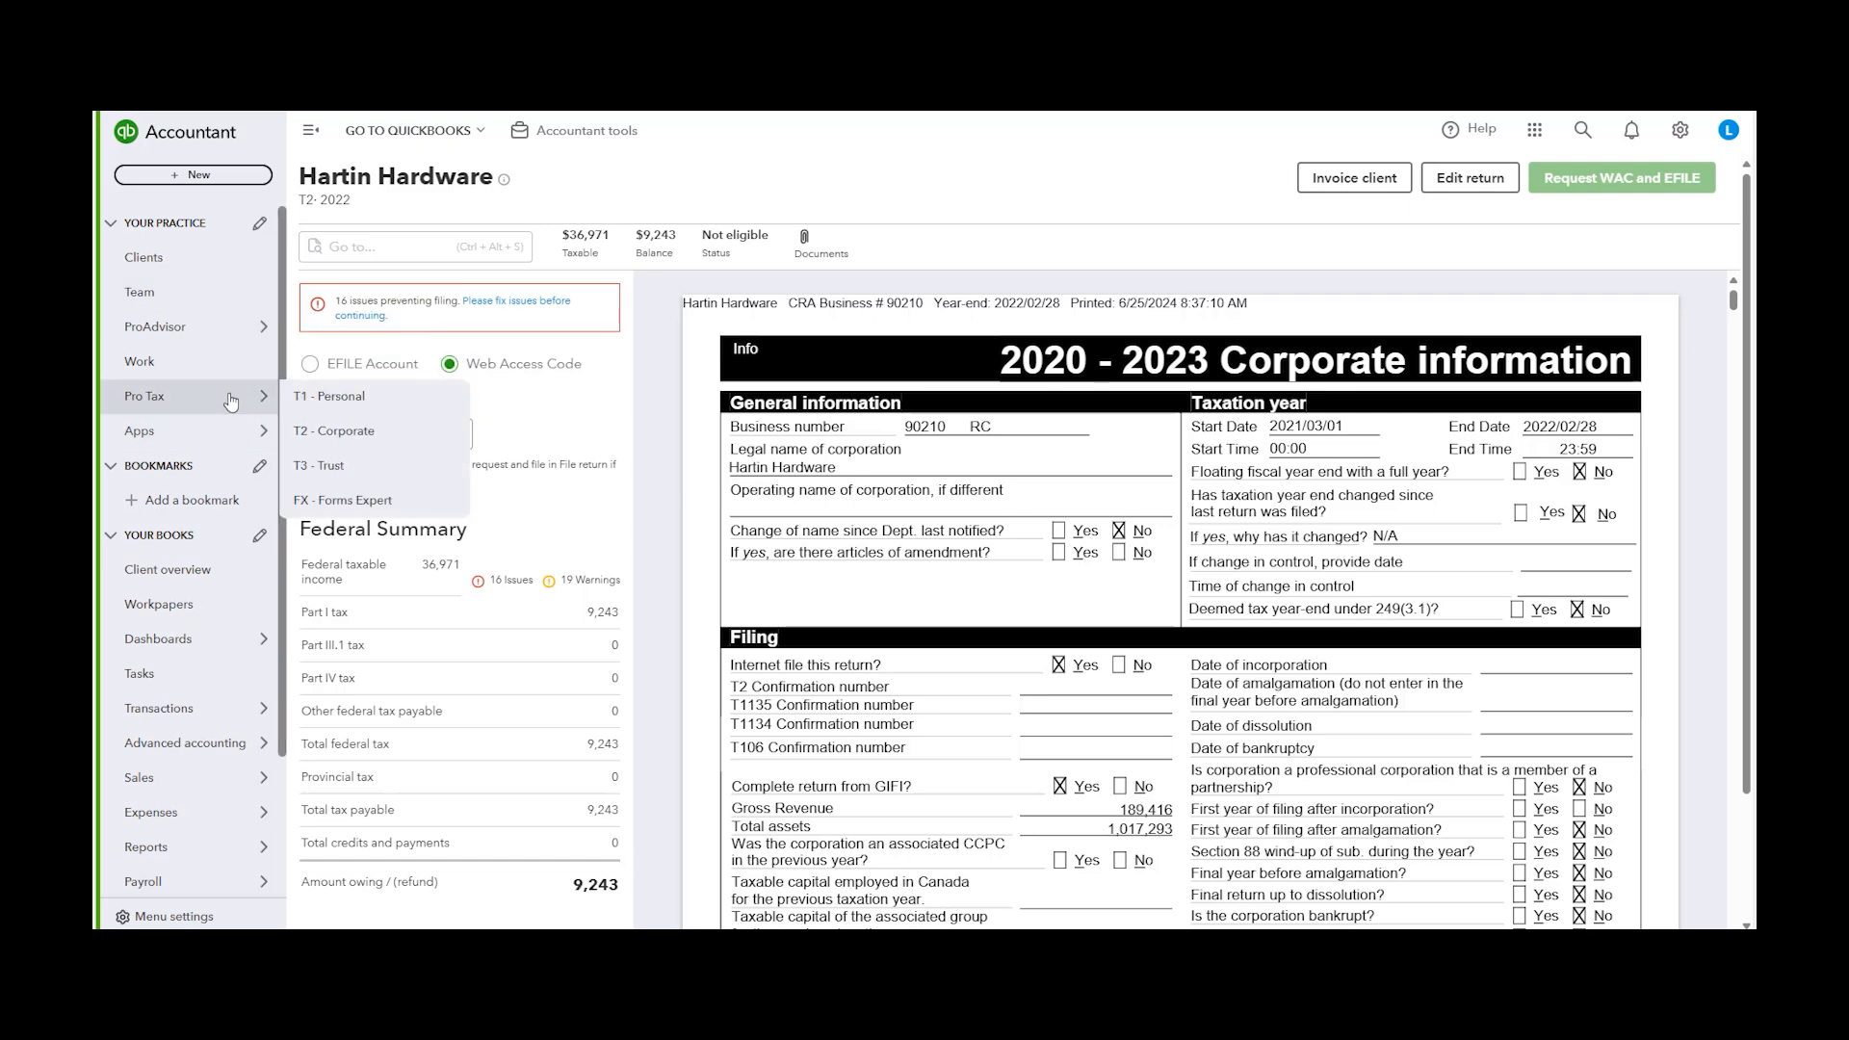
pyautogui.click(389, 468)
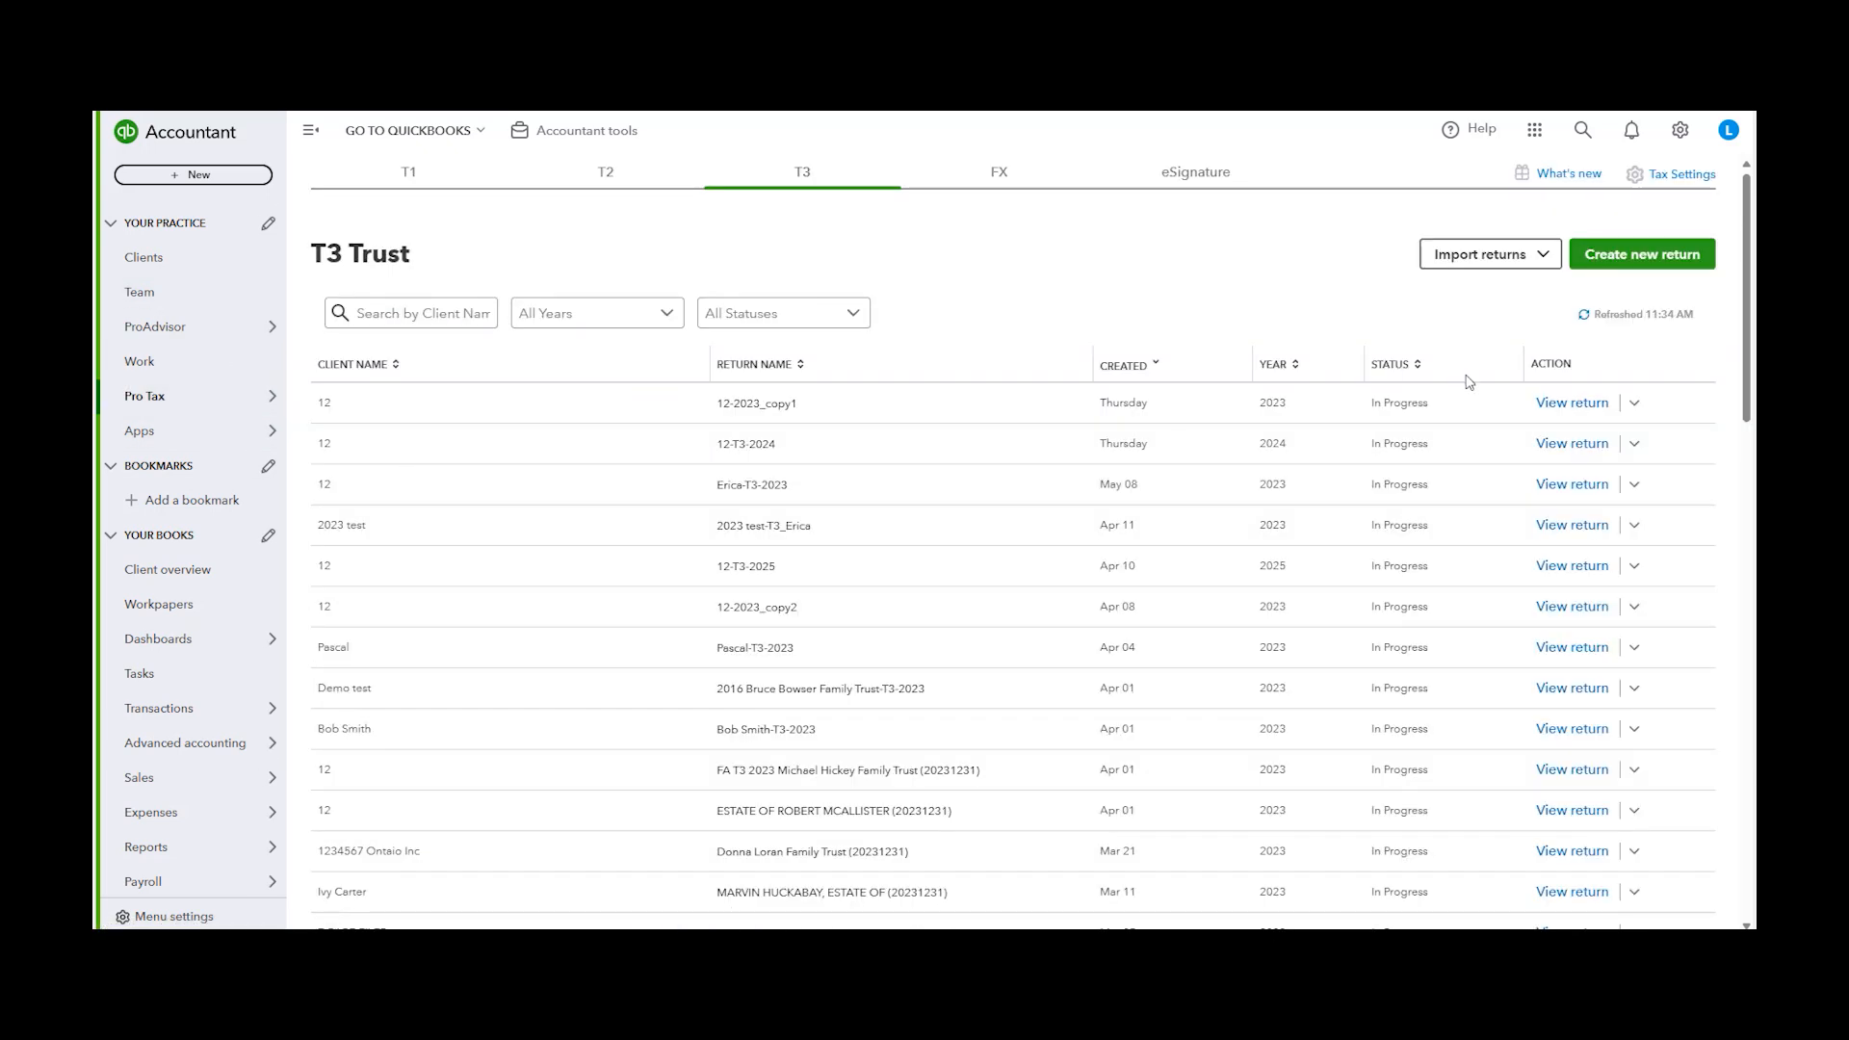
pyautogui.click(1555, 422)
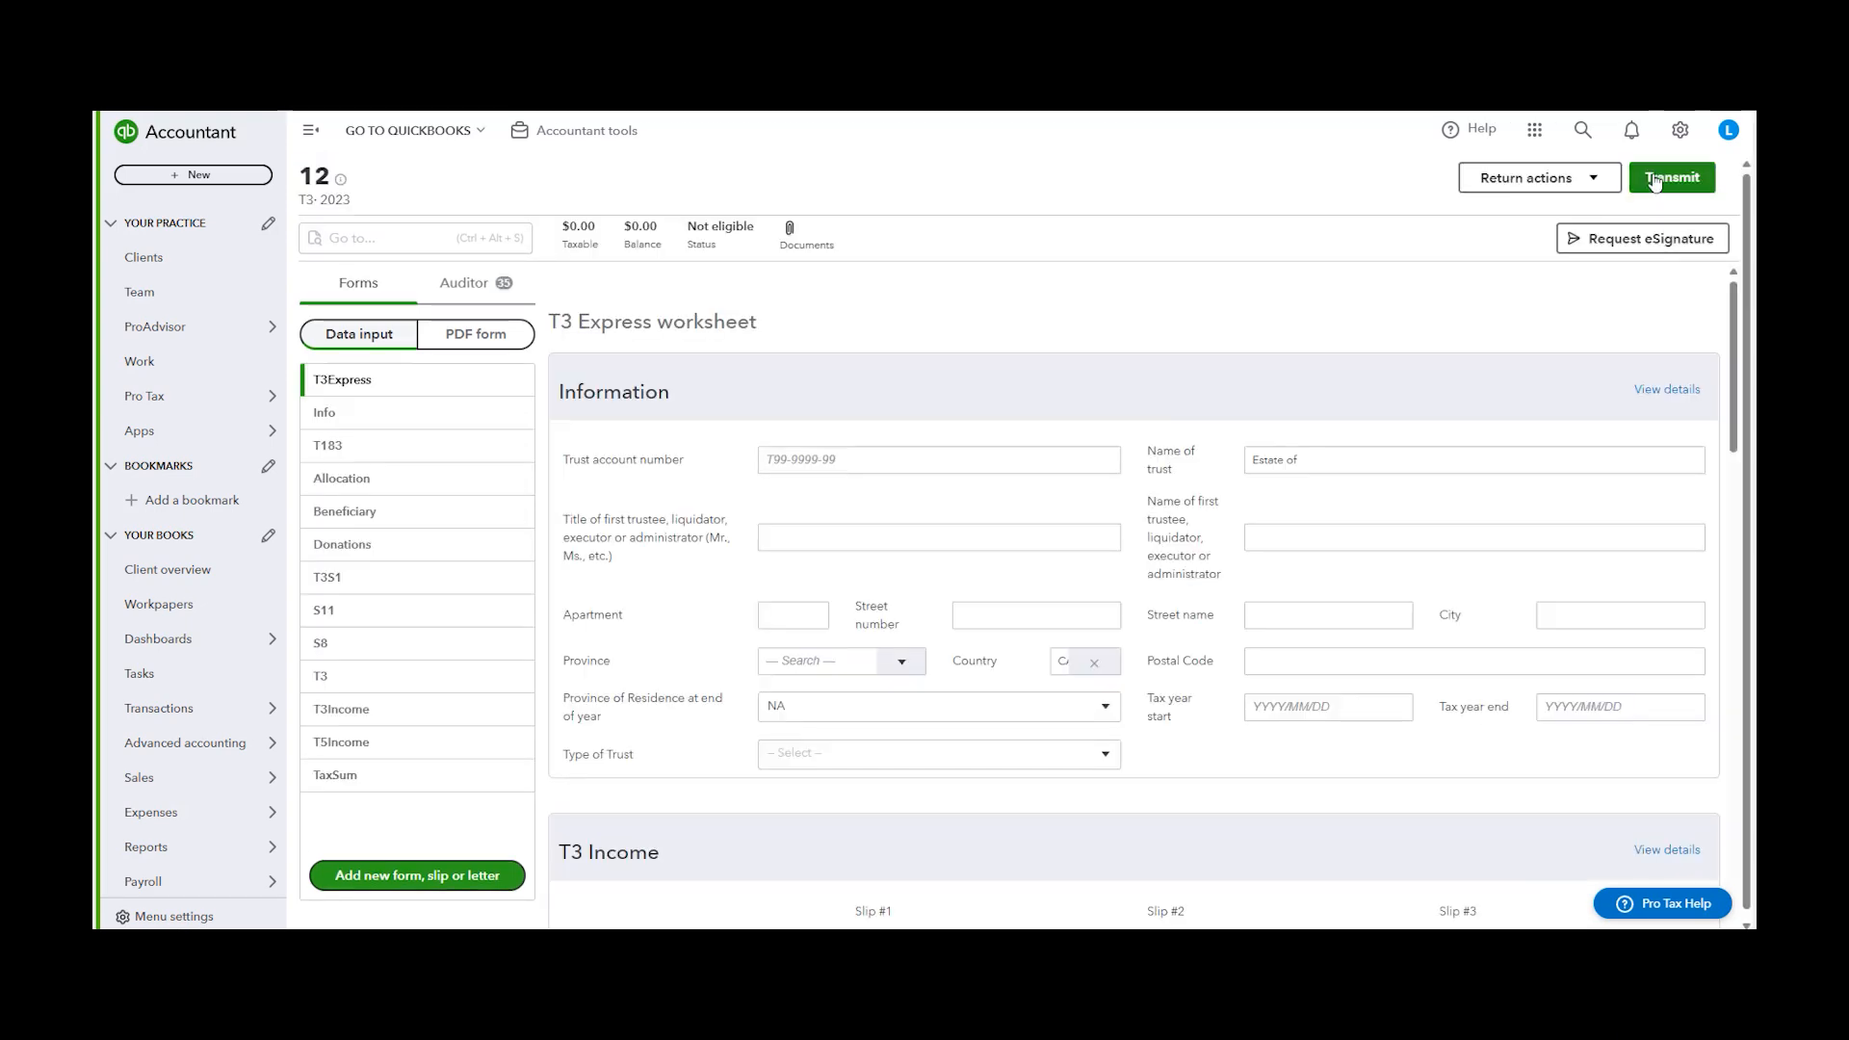
pyautogui.click(1655, 182)
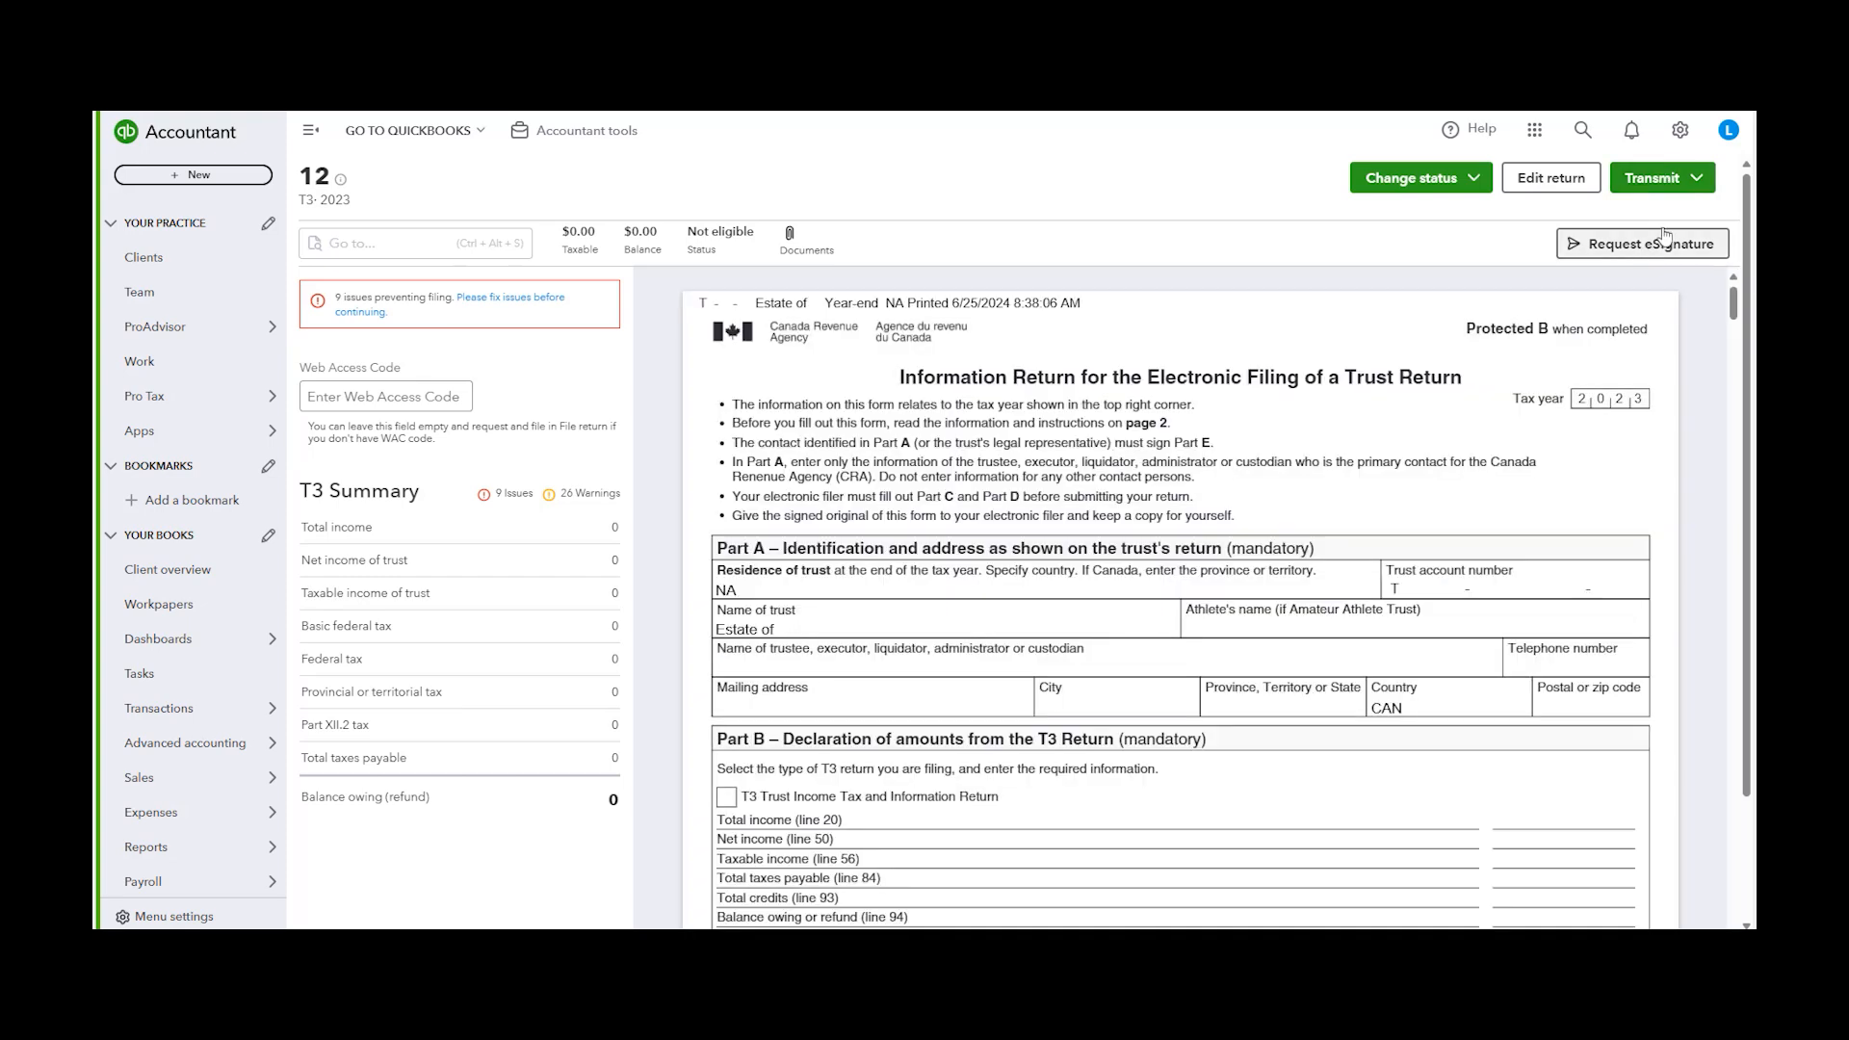
# Review the Transmit menu options and scroll through the T3 electronic filing information return
pyautogui.click(1699, 177)
pyautogui.click(1708, 185)
pyautogui.click(1708, 185)
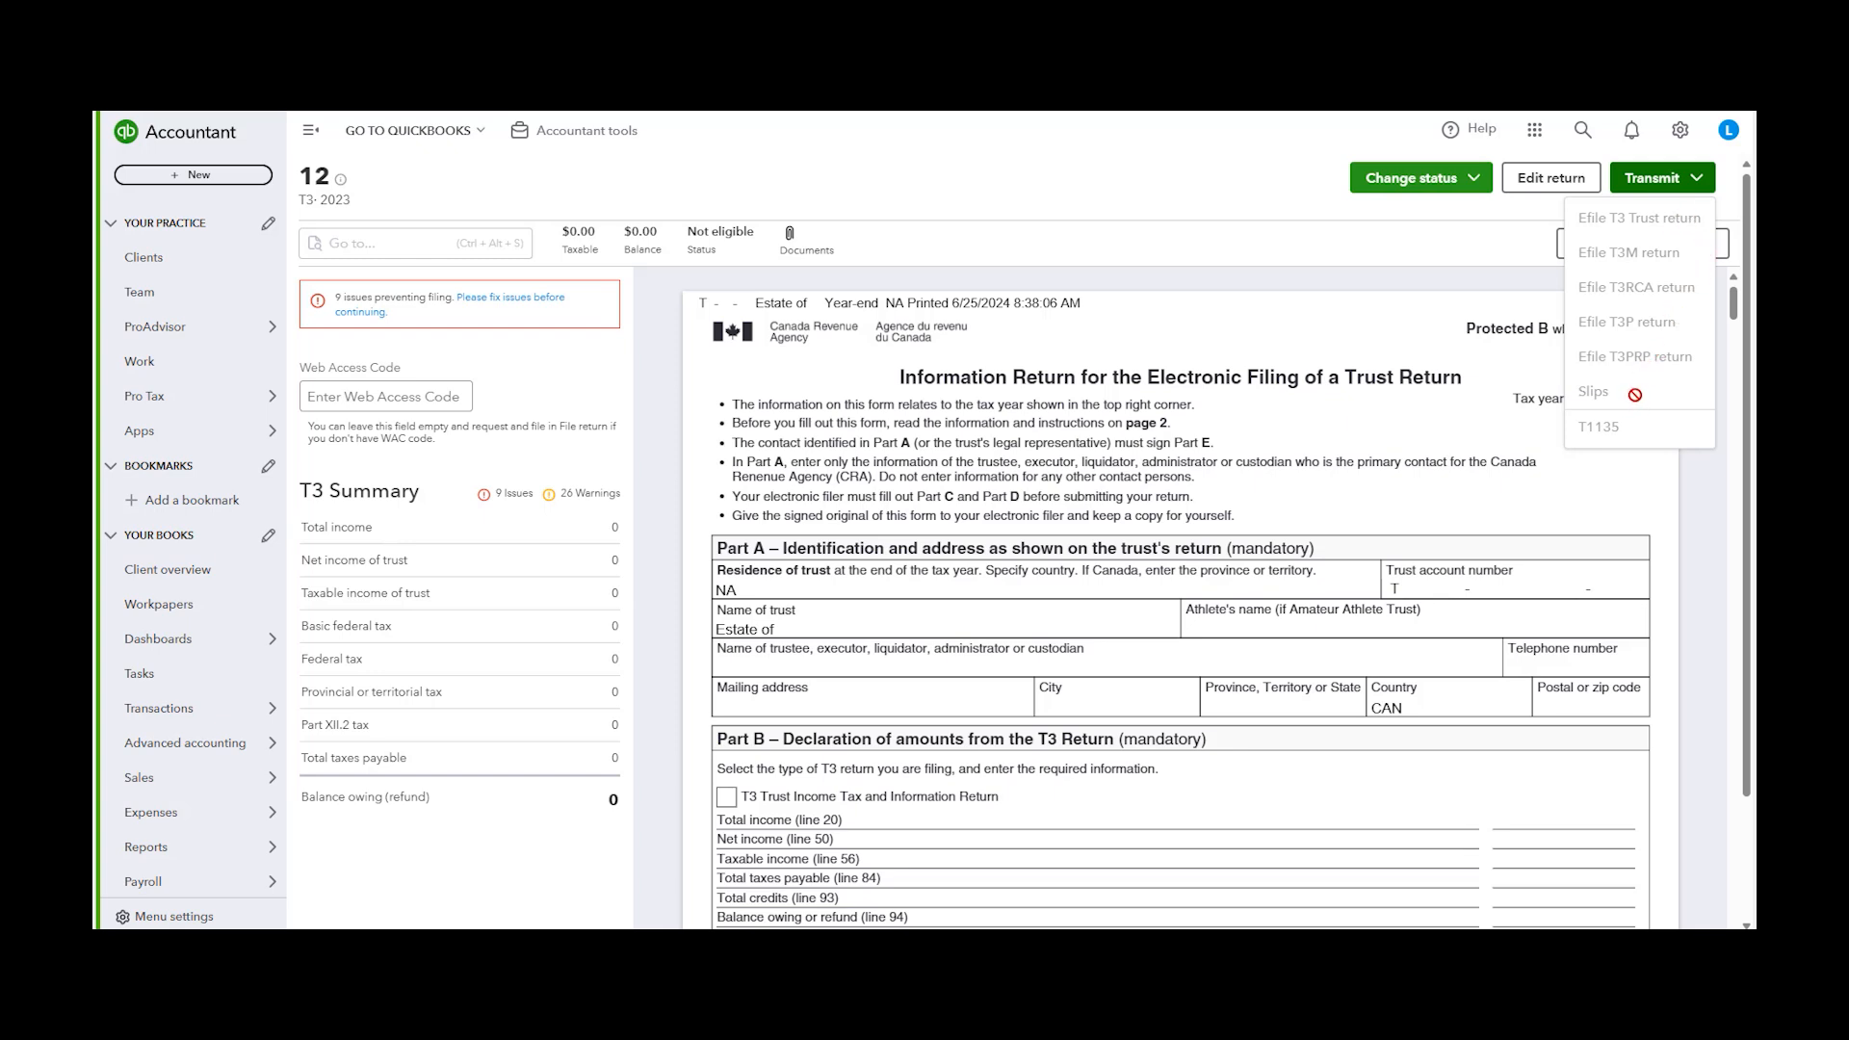
pyautogui.click(1252, 410)
pyautogui.scroll(-10, 1252, 410)
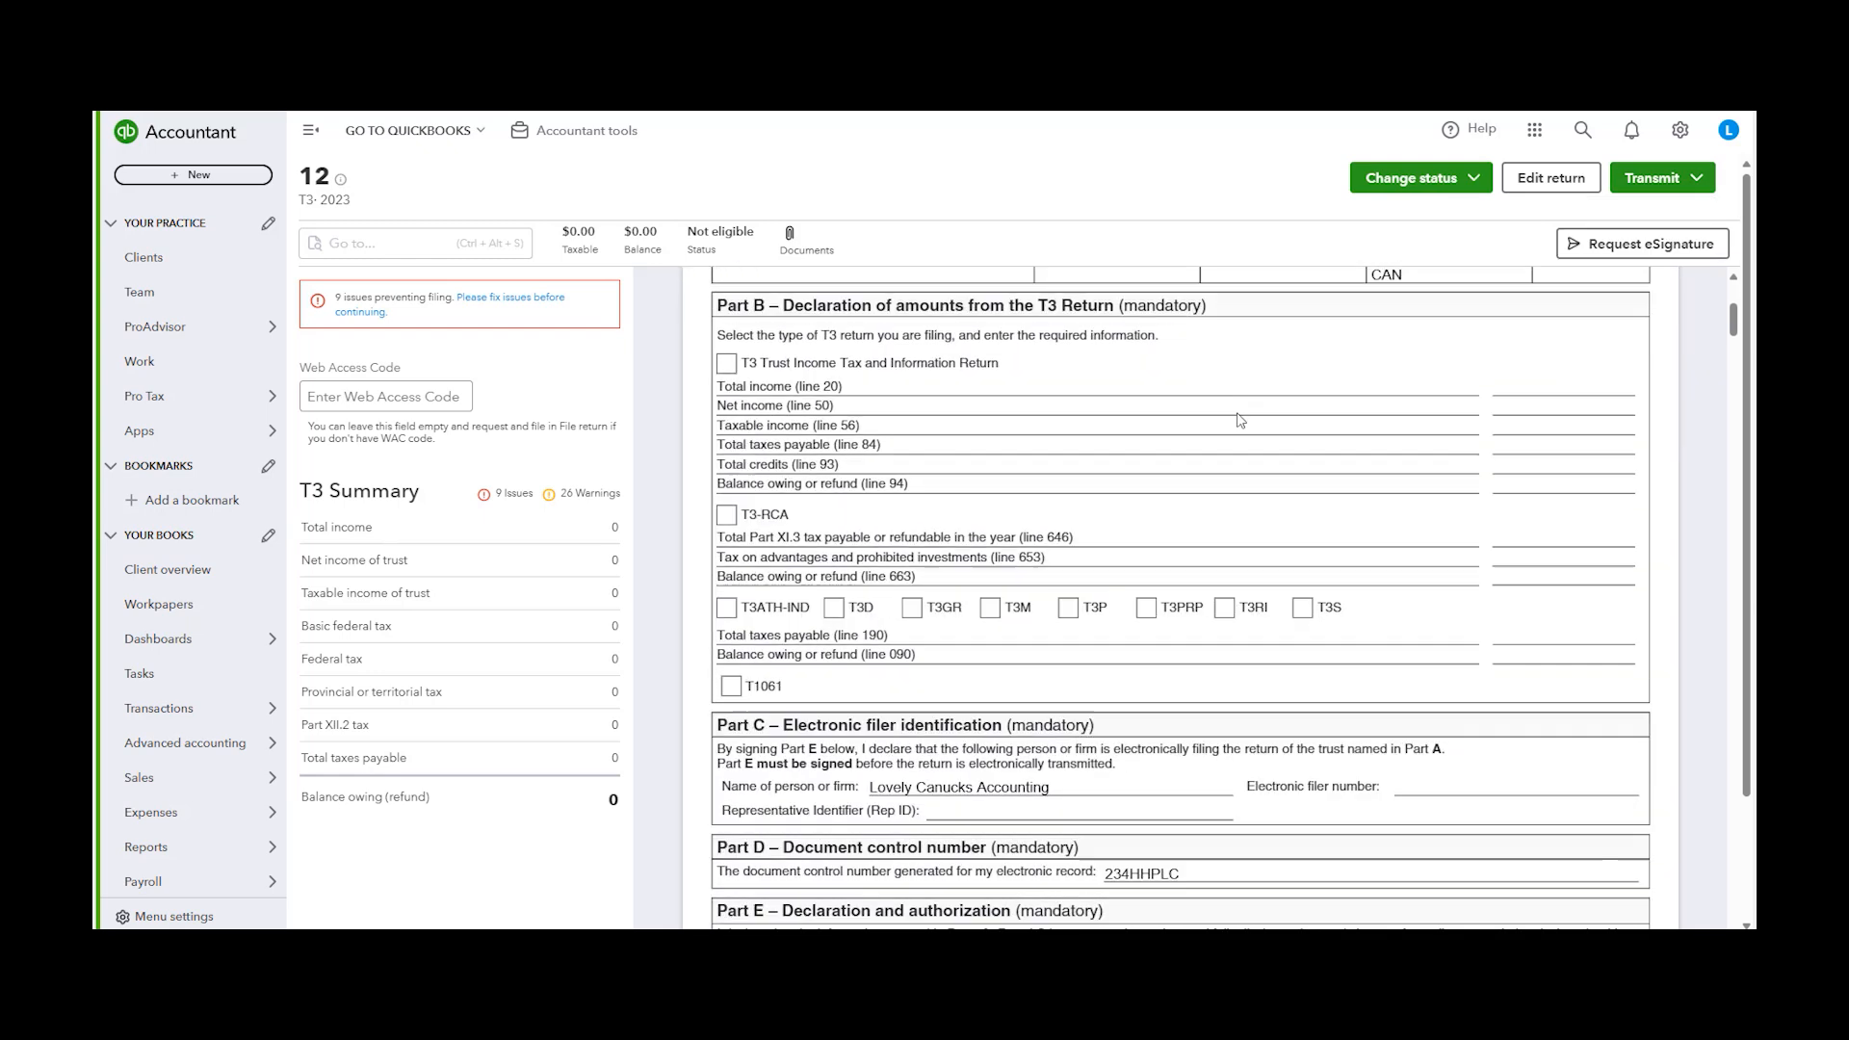
pyautogui.scroll(9, 1053, 385)
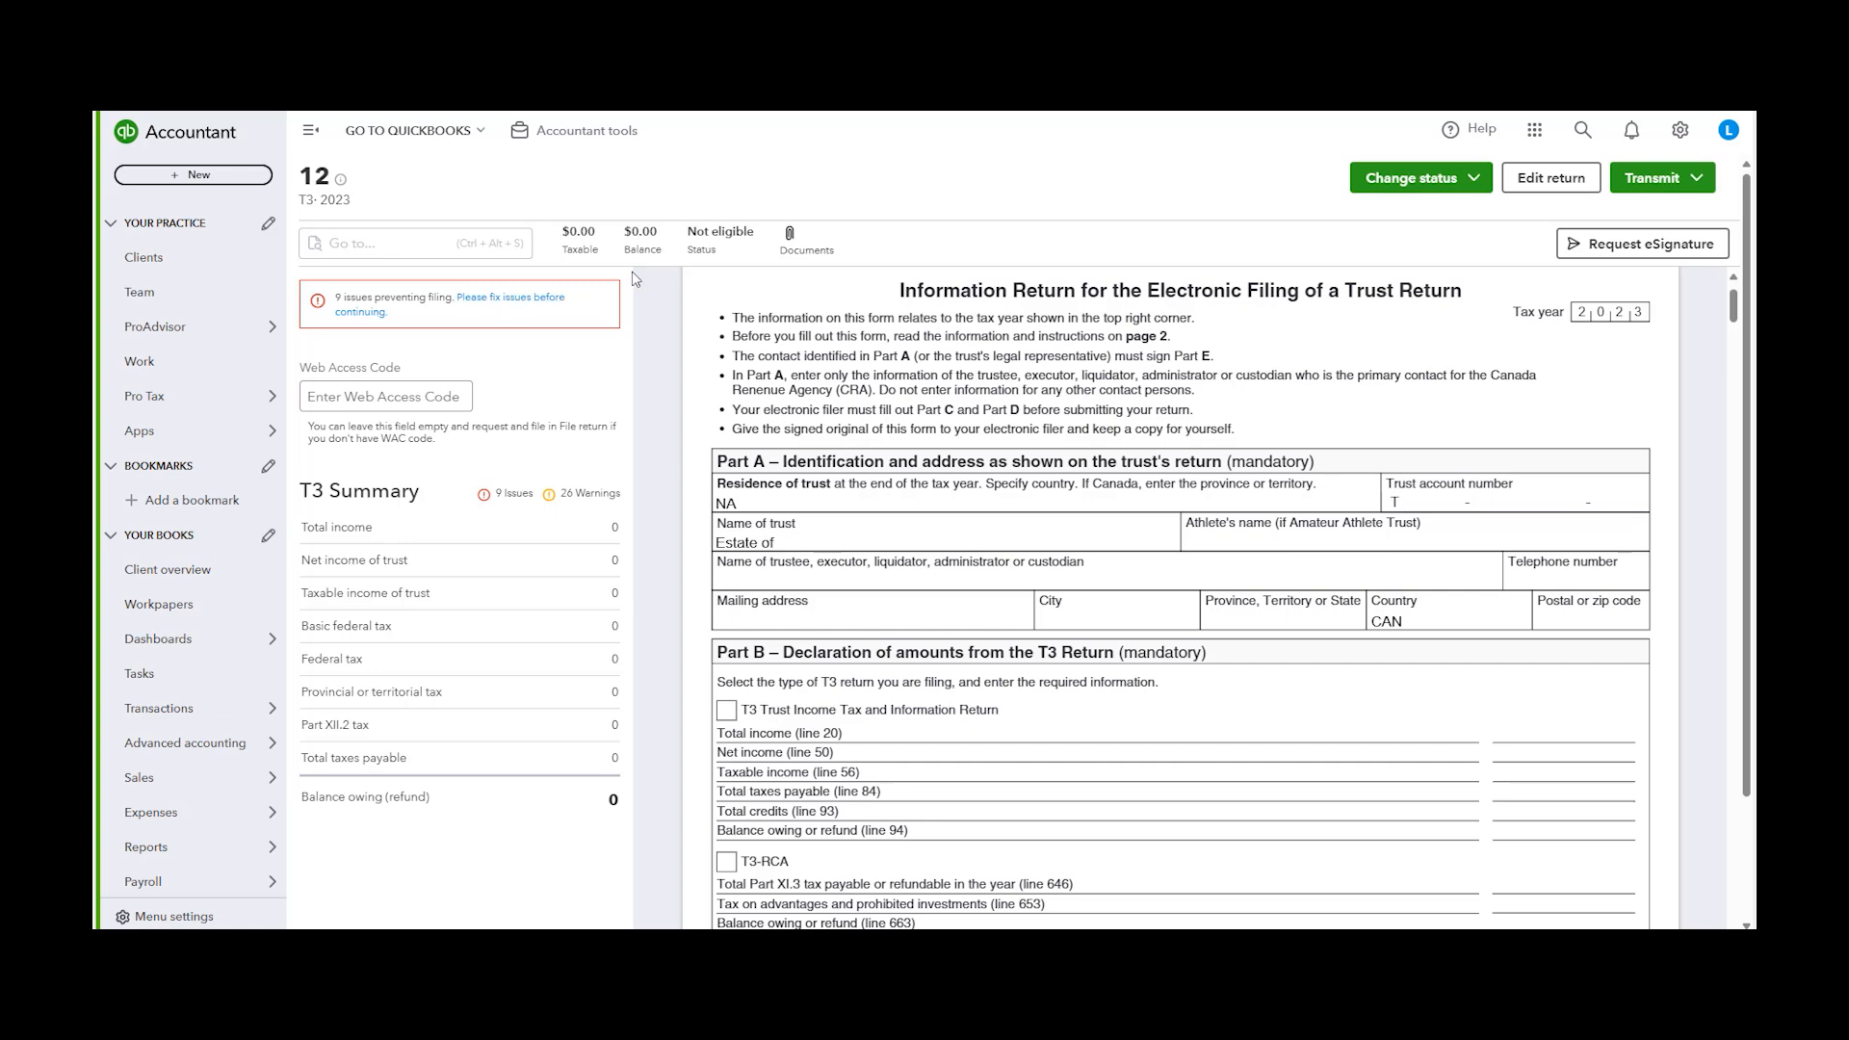
# Open the 12 T4 Forms Expert return and start its Transmit review
pyautogui.moveTo(268, 441)
pyautogui.moveTo(260, 395)
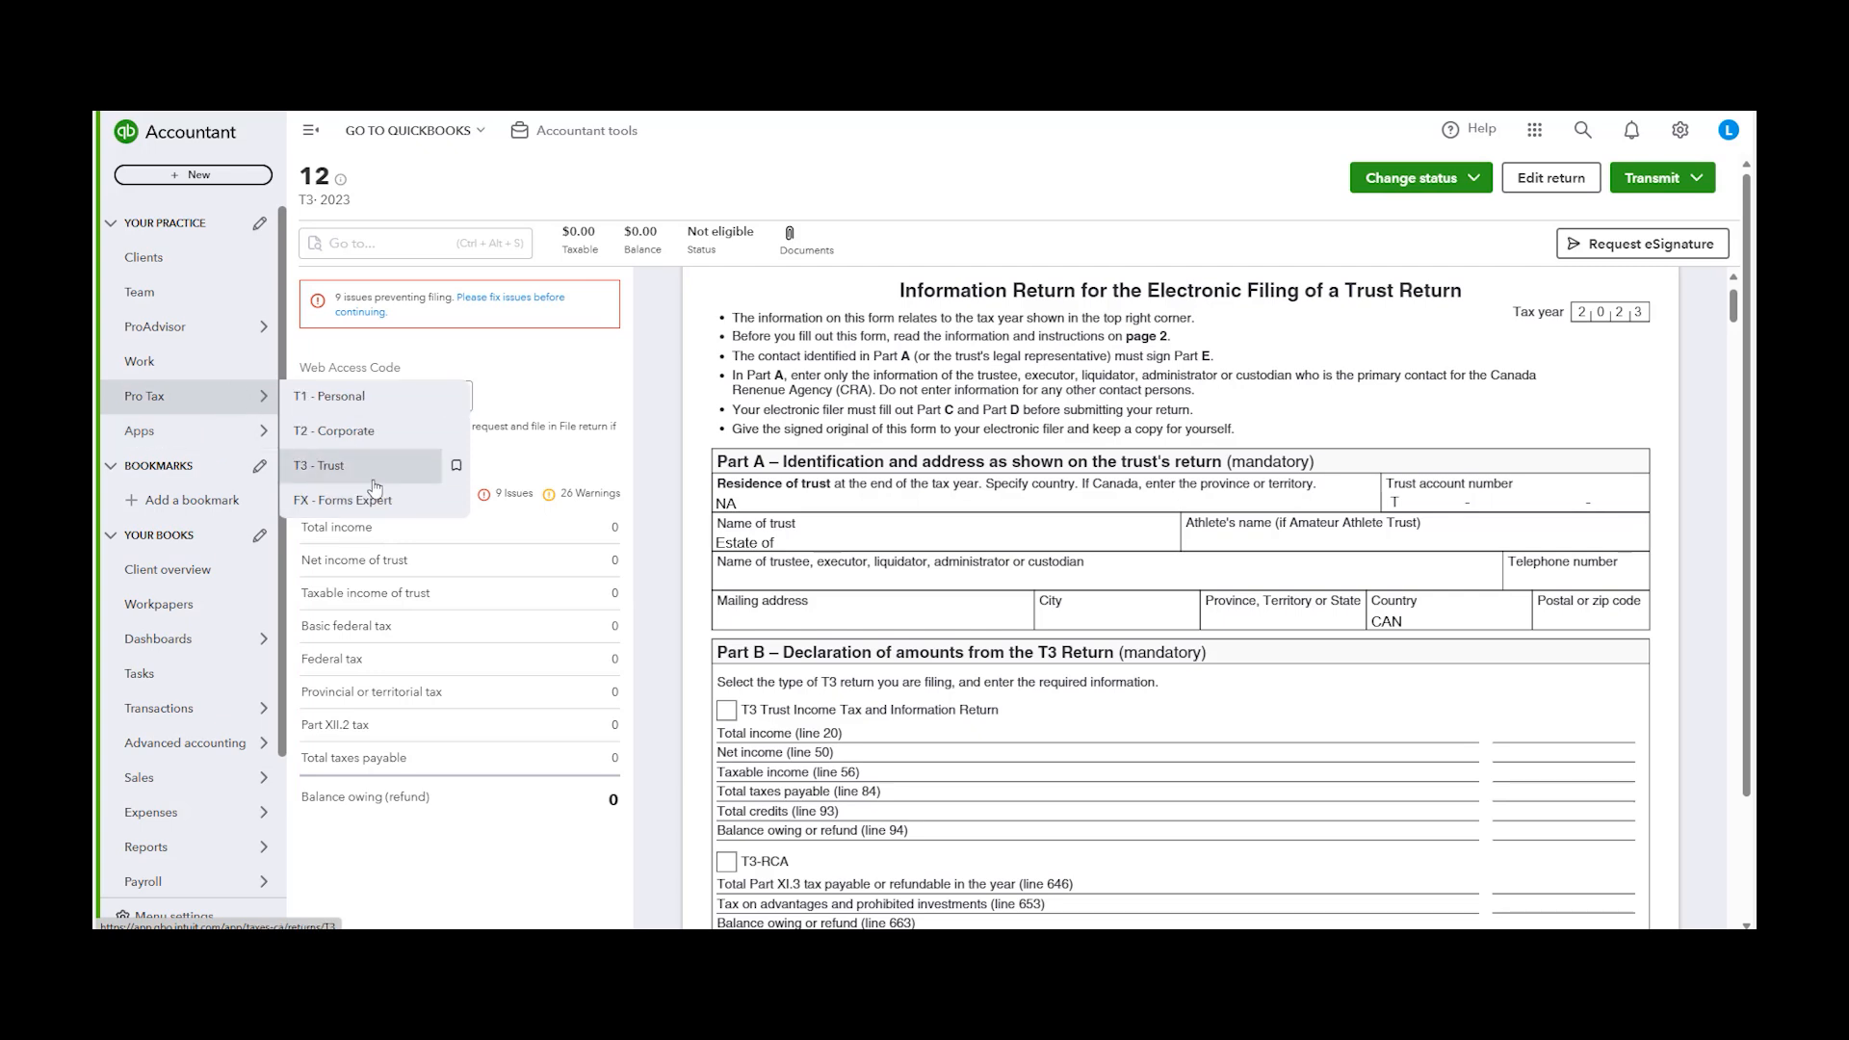
pyautogui.click(376, 500)
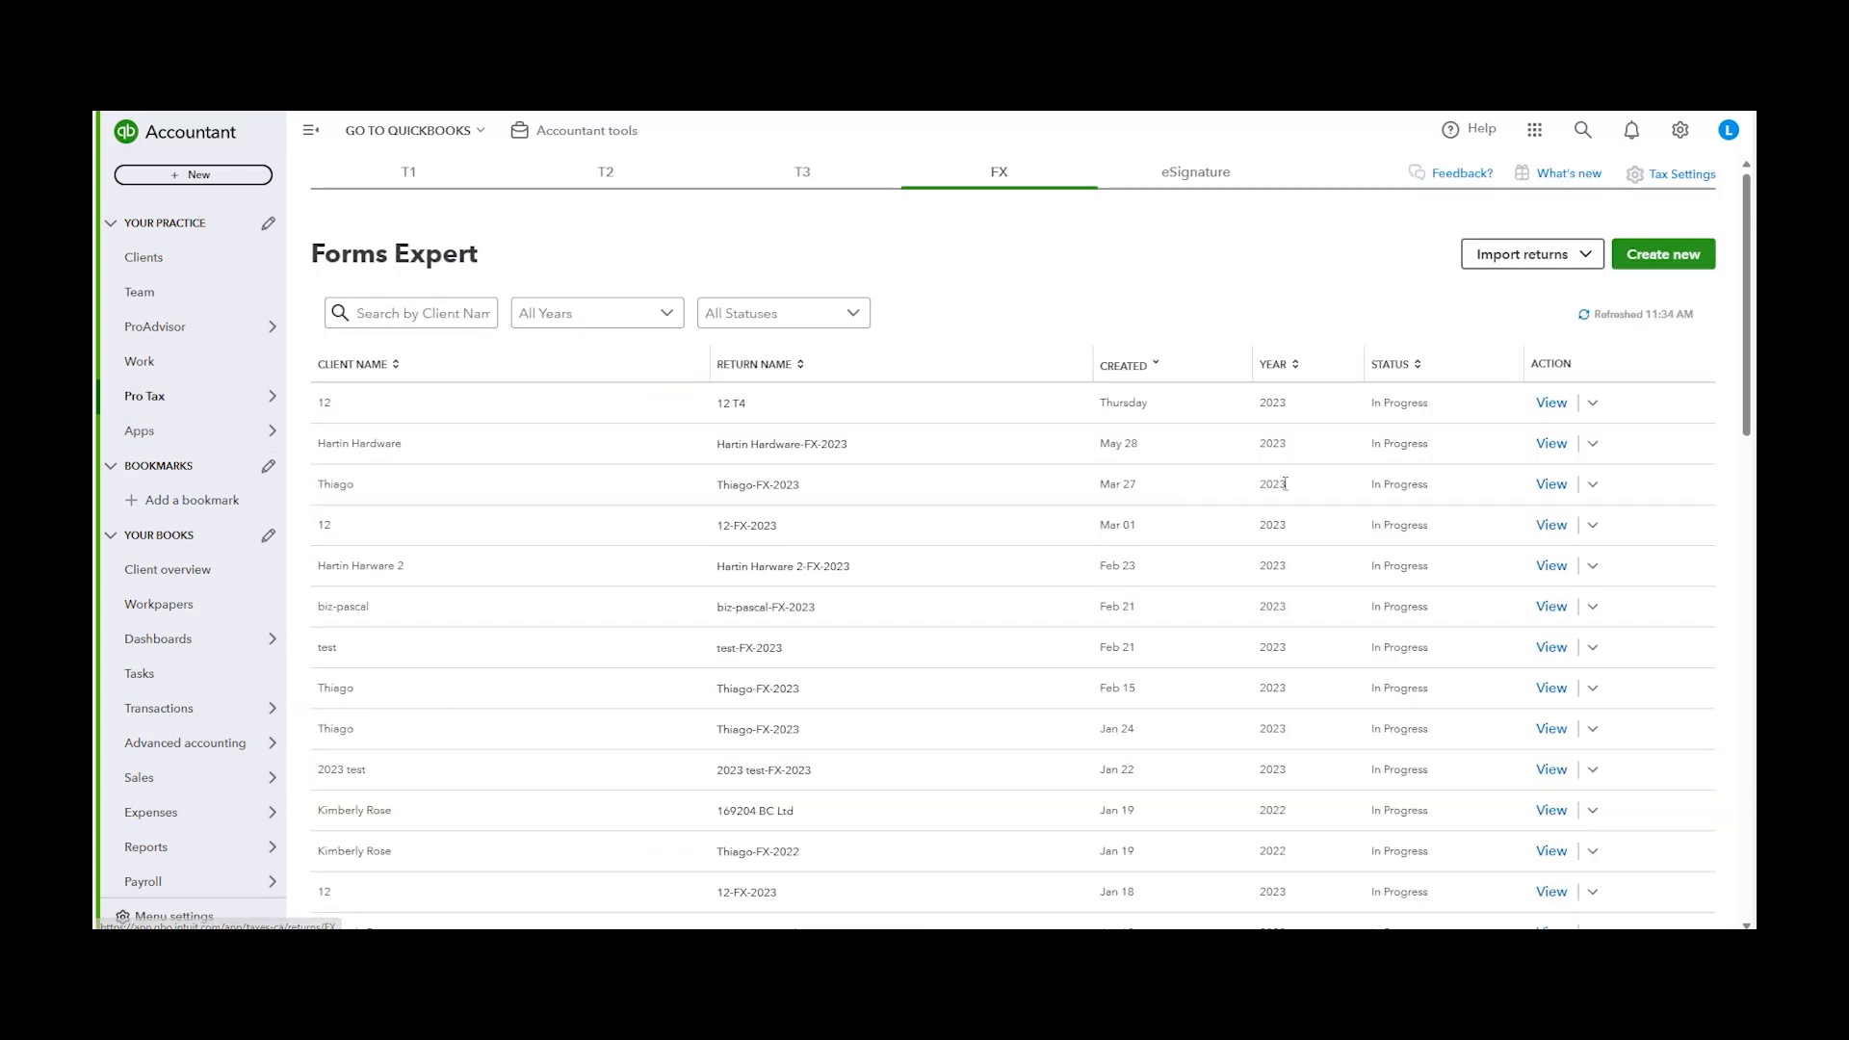
pyautogui.click(1551, 402)
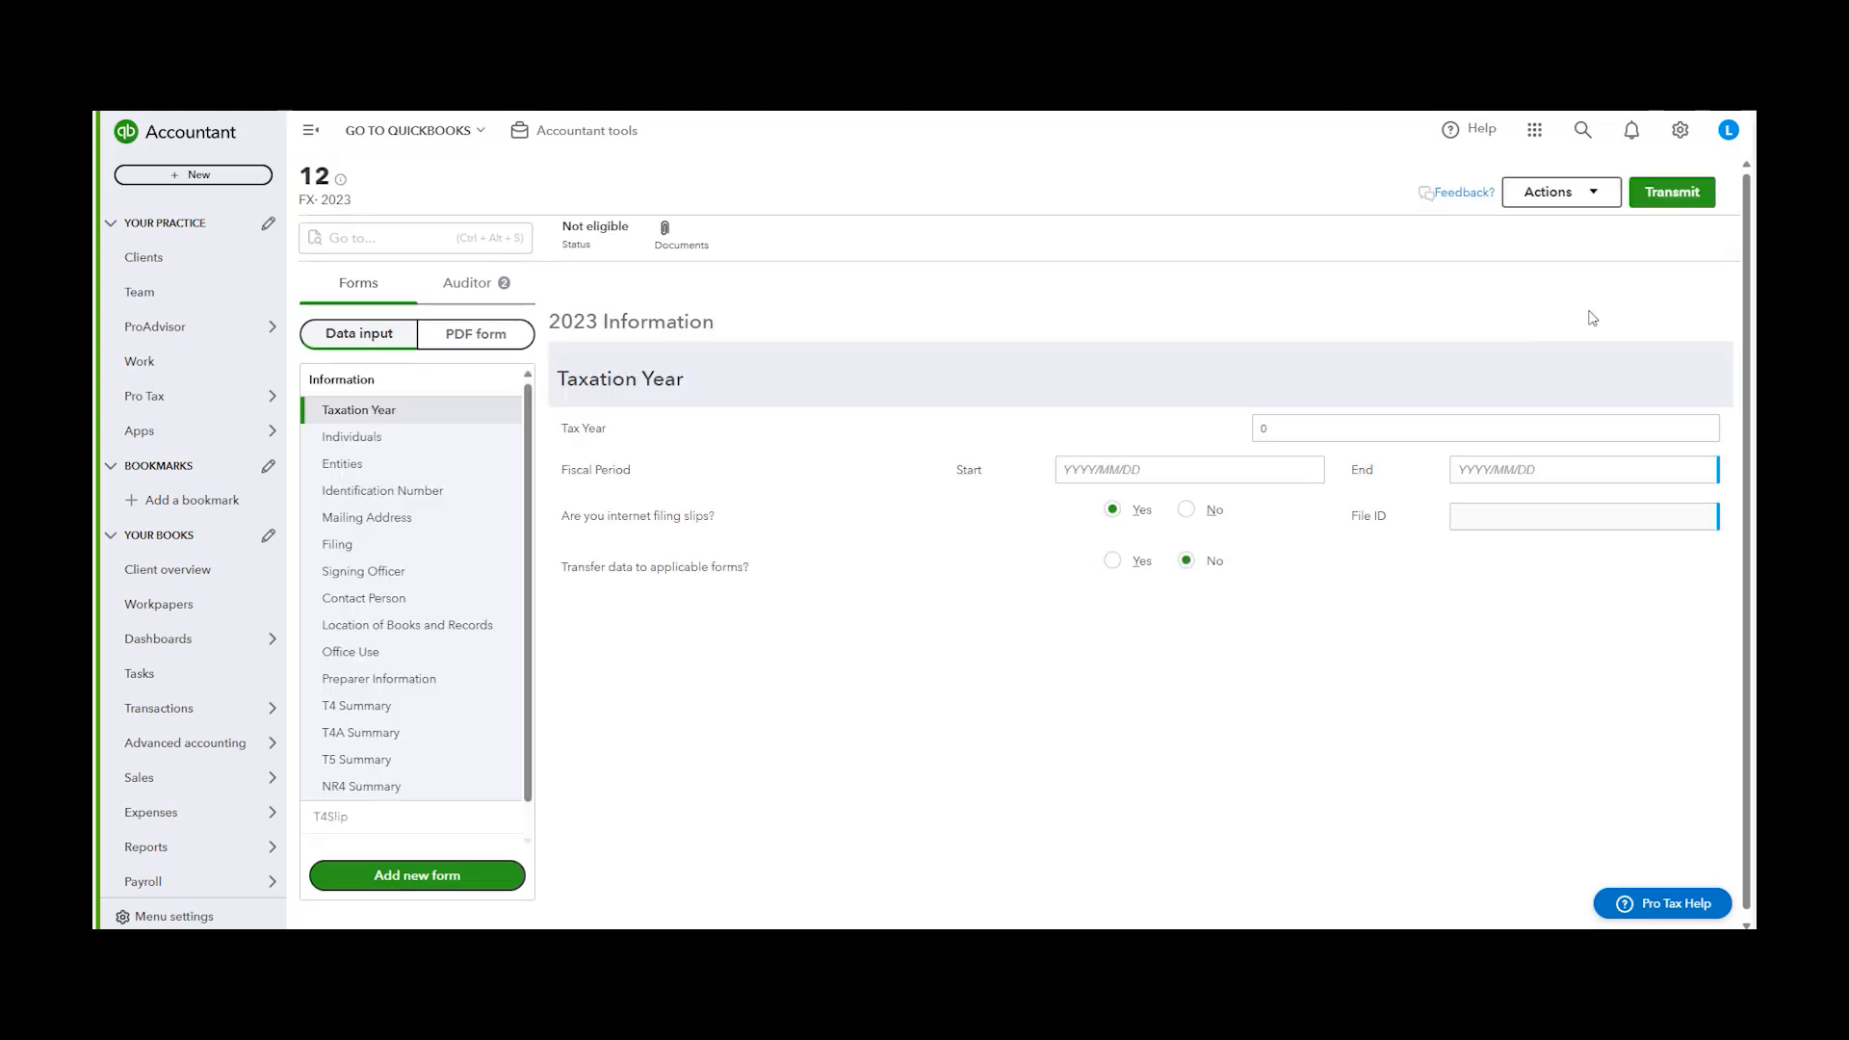
pyautogui.scroll(-1, 475, 542)
pyautogui.scroll(1, 475, 542)
pyautogui.click(1675, 194)
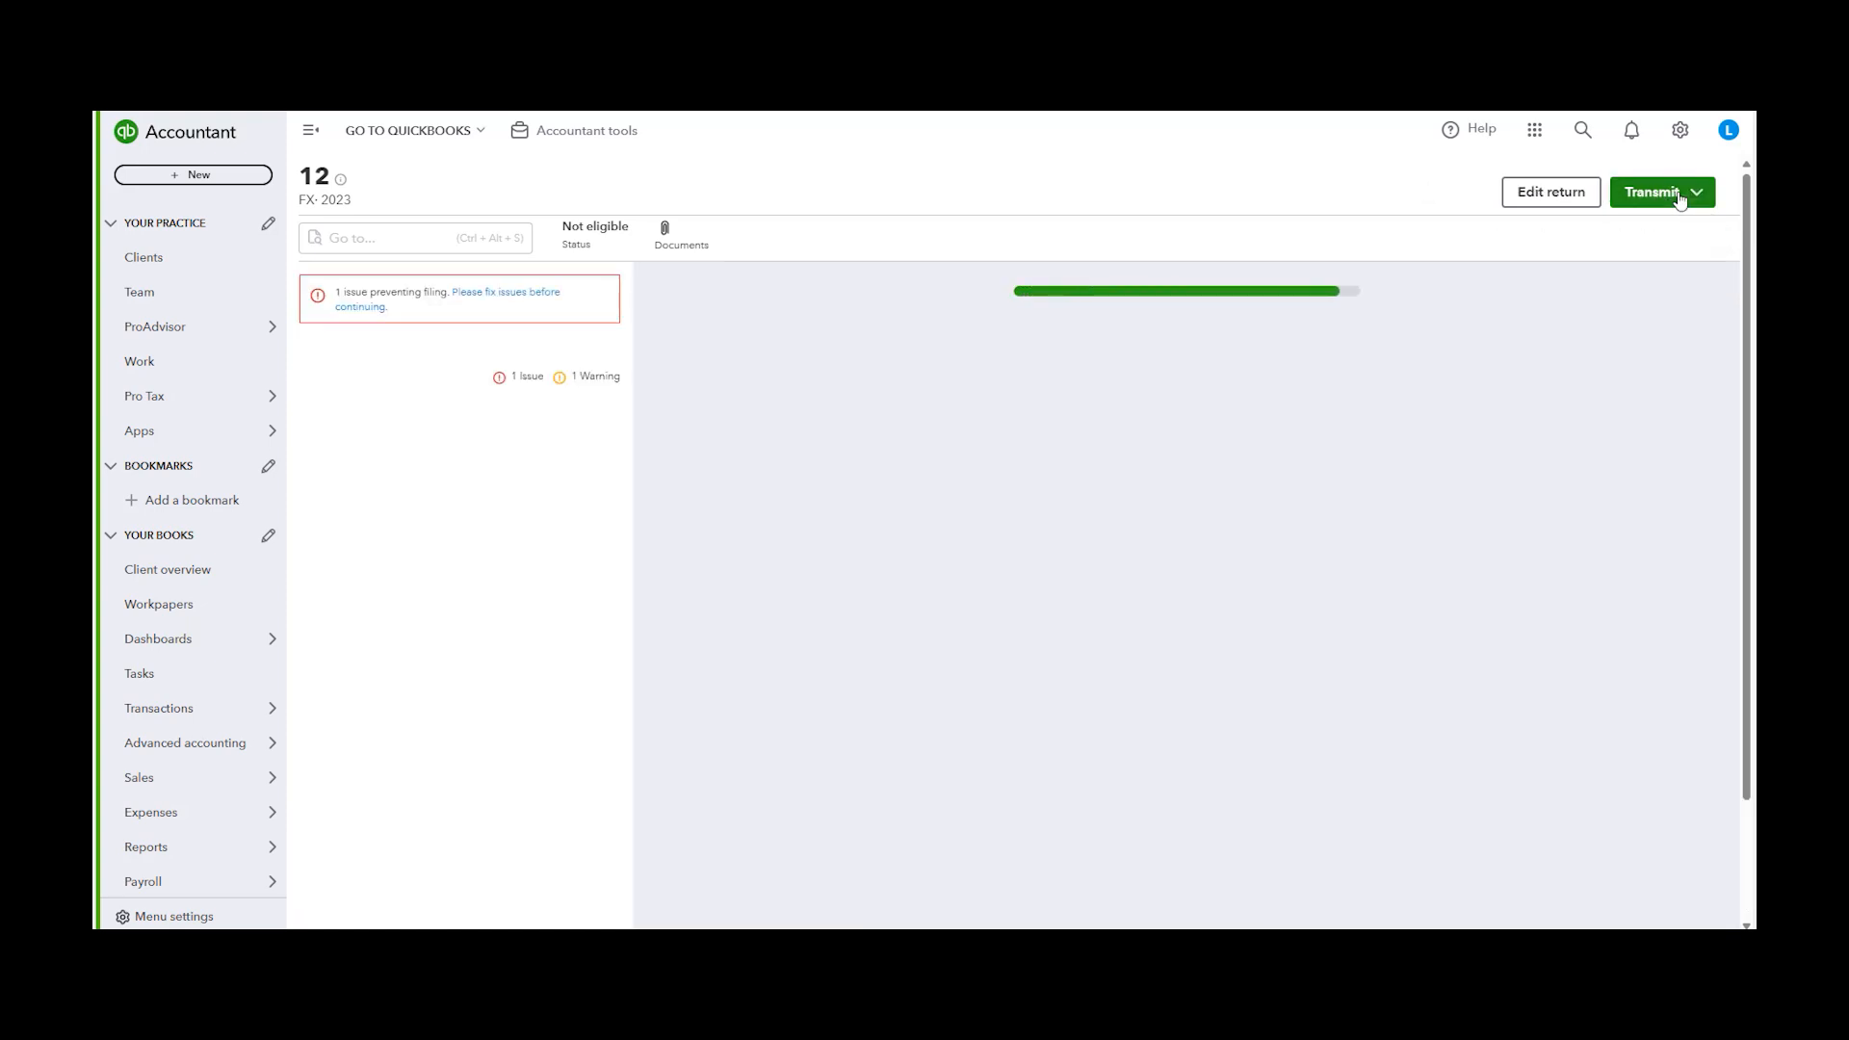
# Review the Transmit menu options for the Forms Expert return
pyautogui.click(1696, 193)
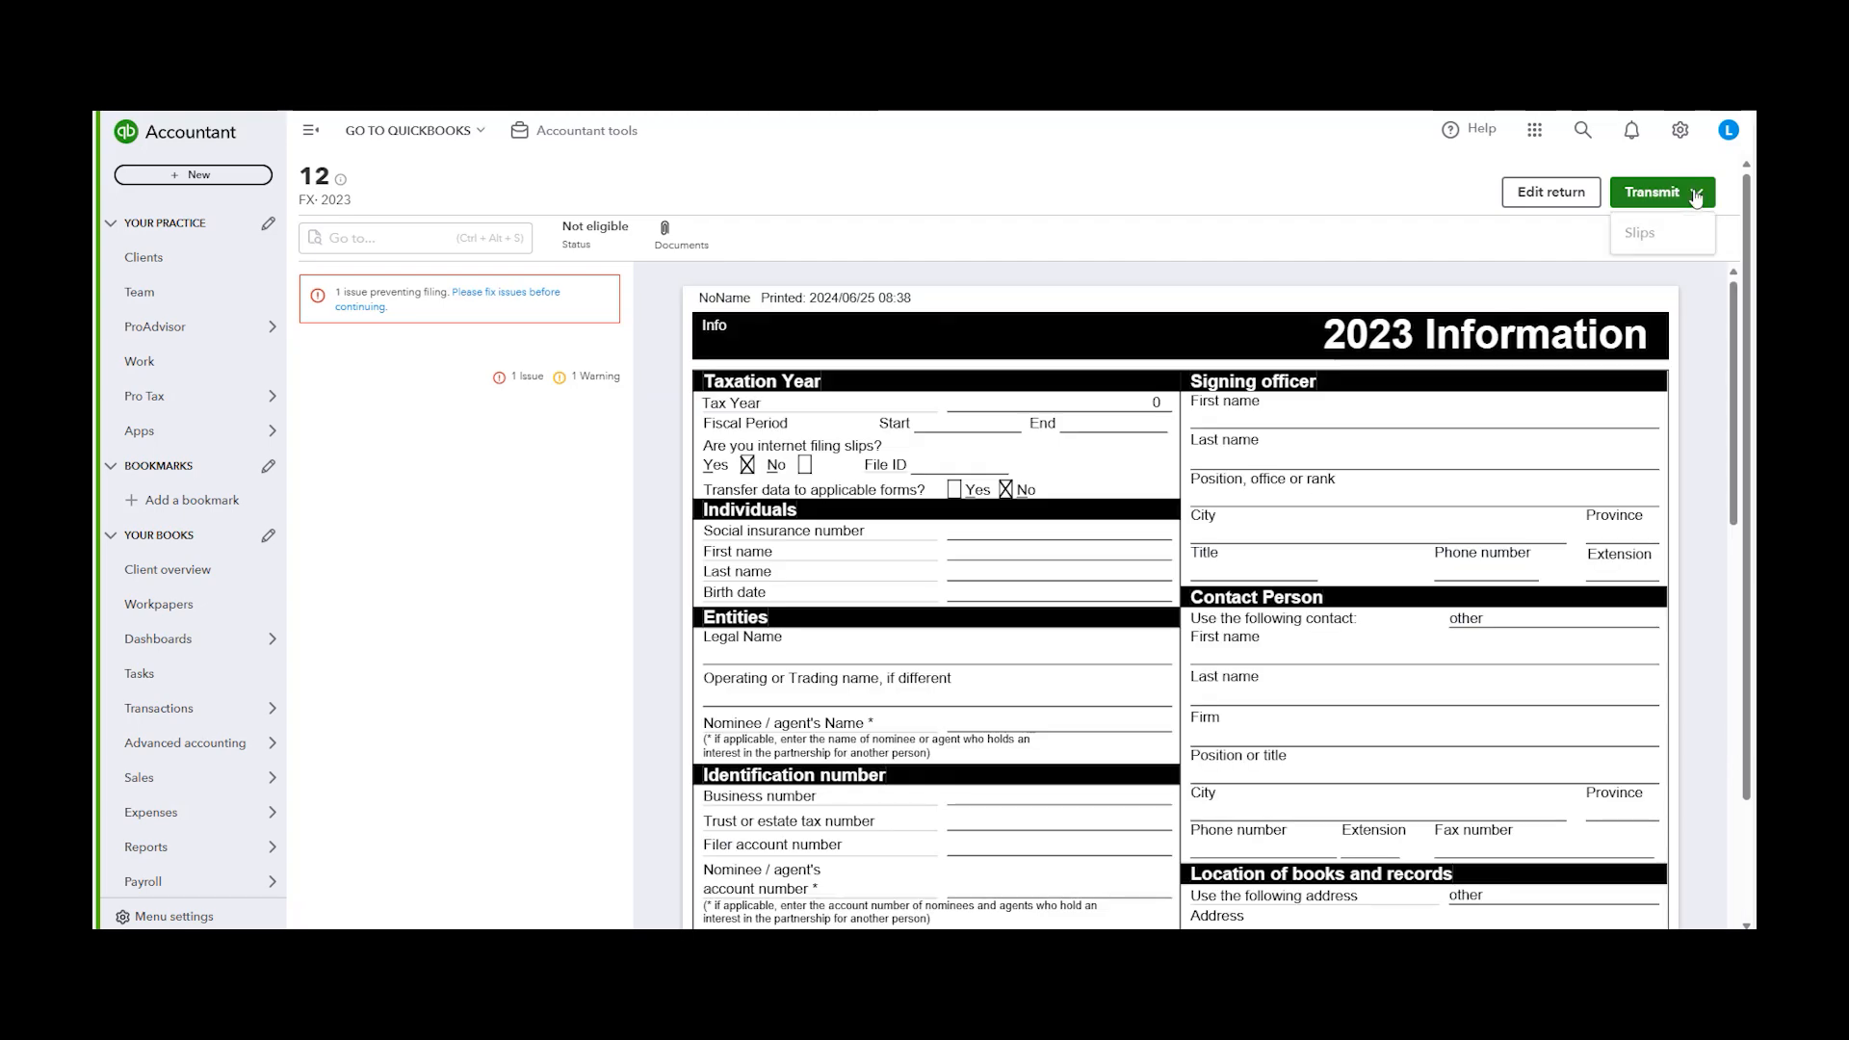
pyautogui.click(970, 288)
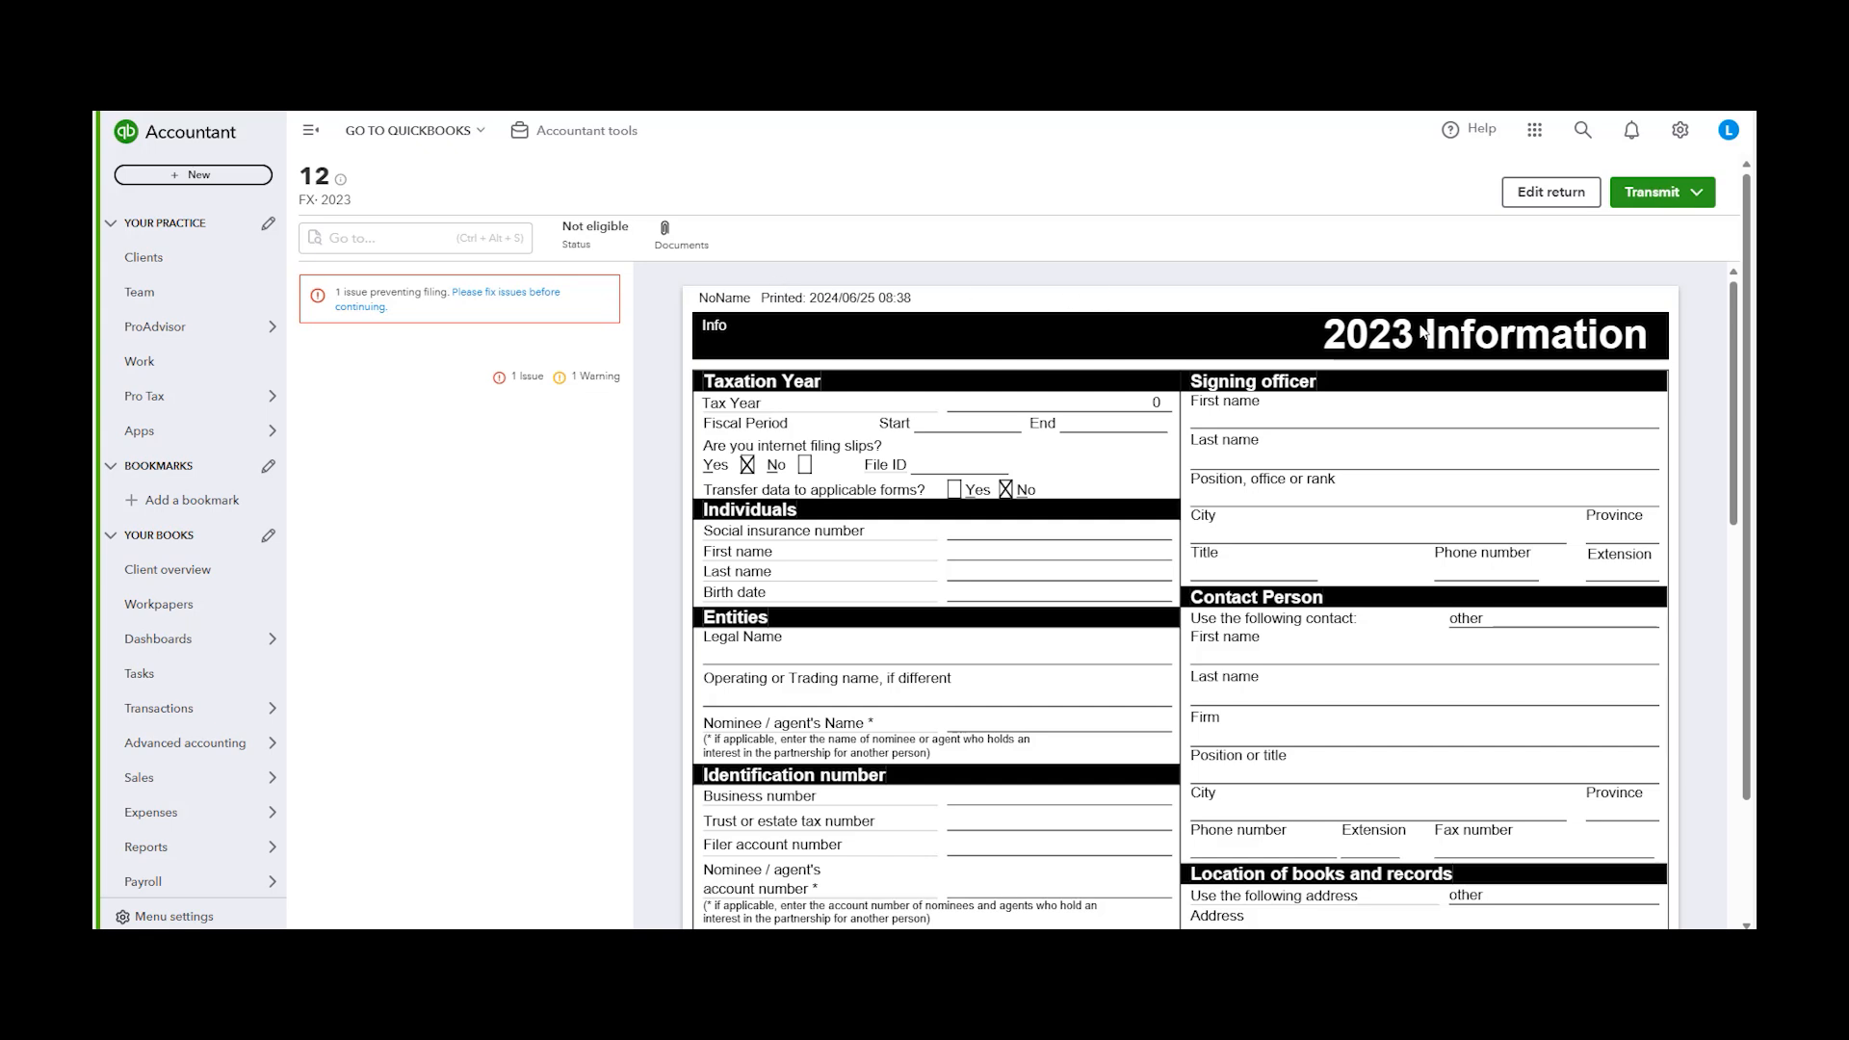
pyautogui.click(1673, 195)
pyautogui.click(1673, 194)
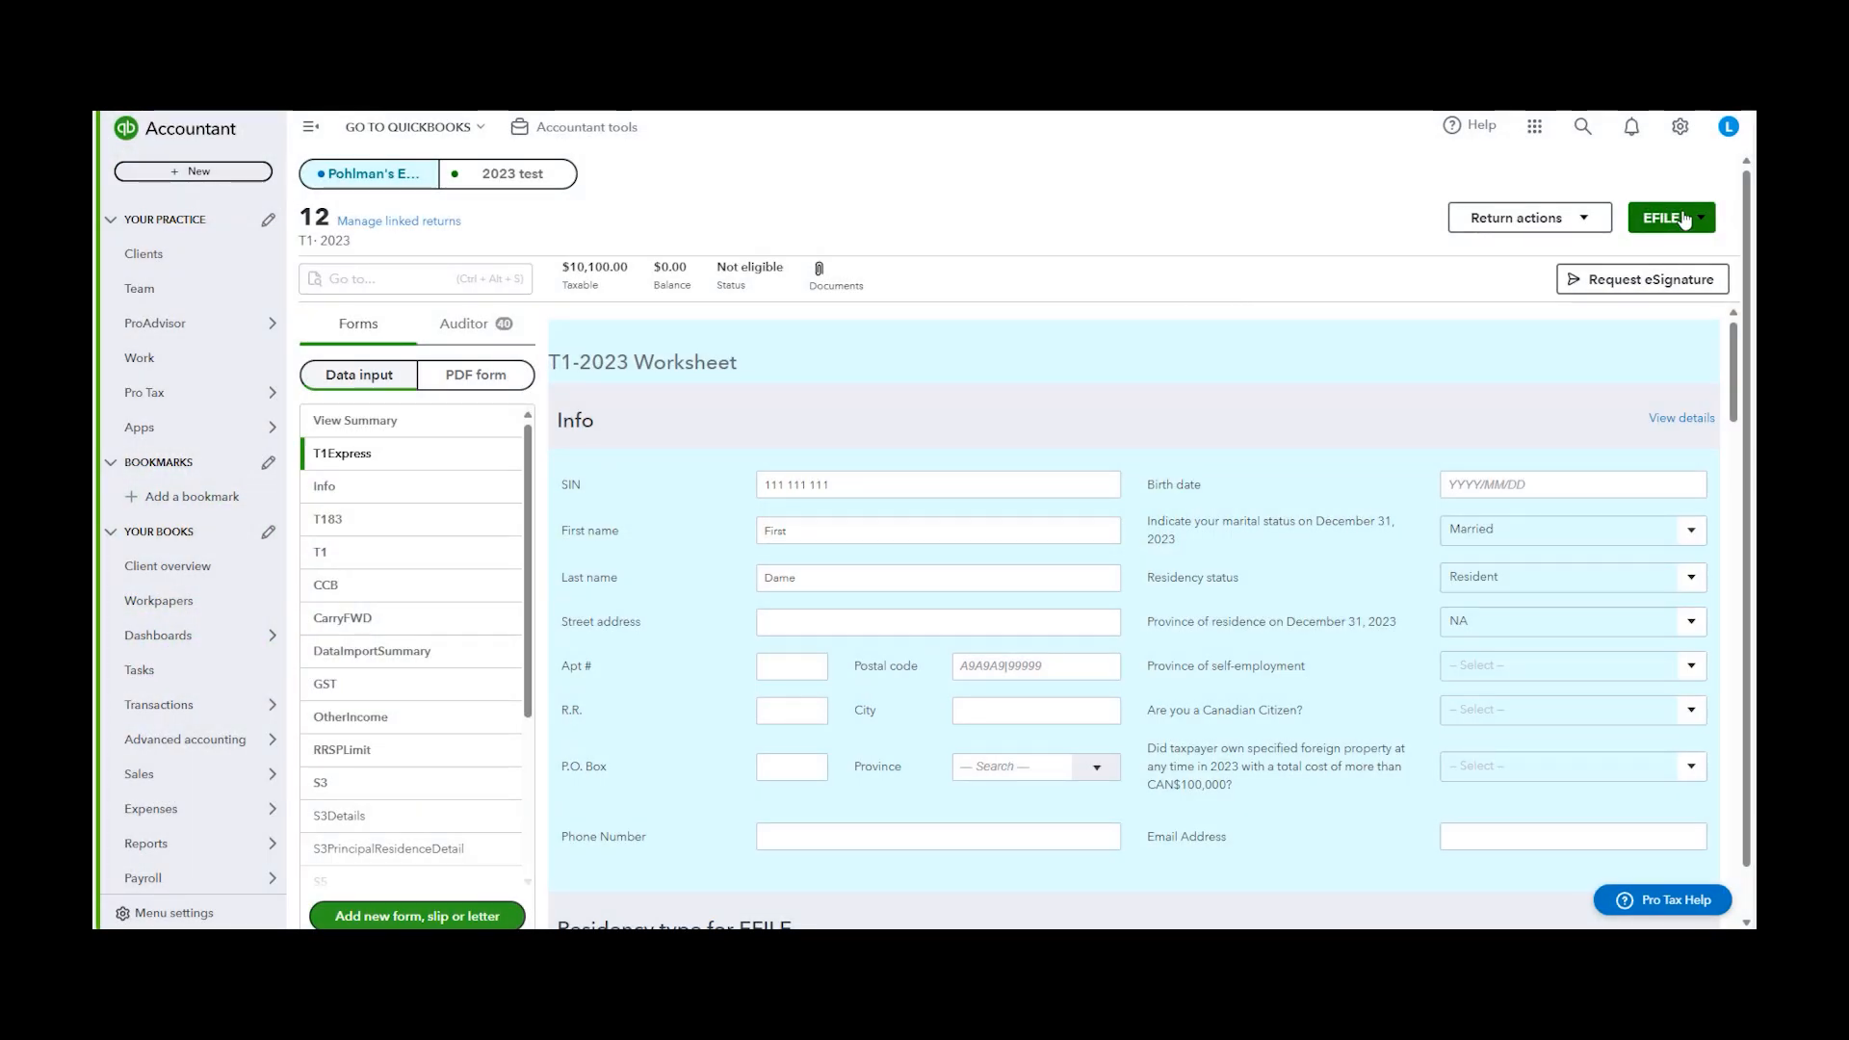
# Open the EFILE review of client 12's T1 return and start invoicing the client from it
pyautogui.click(1684, 220)
pyautogui.click(1618, 281)
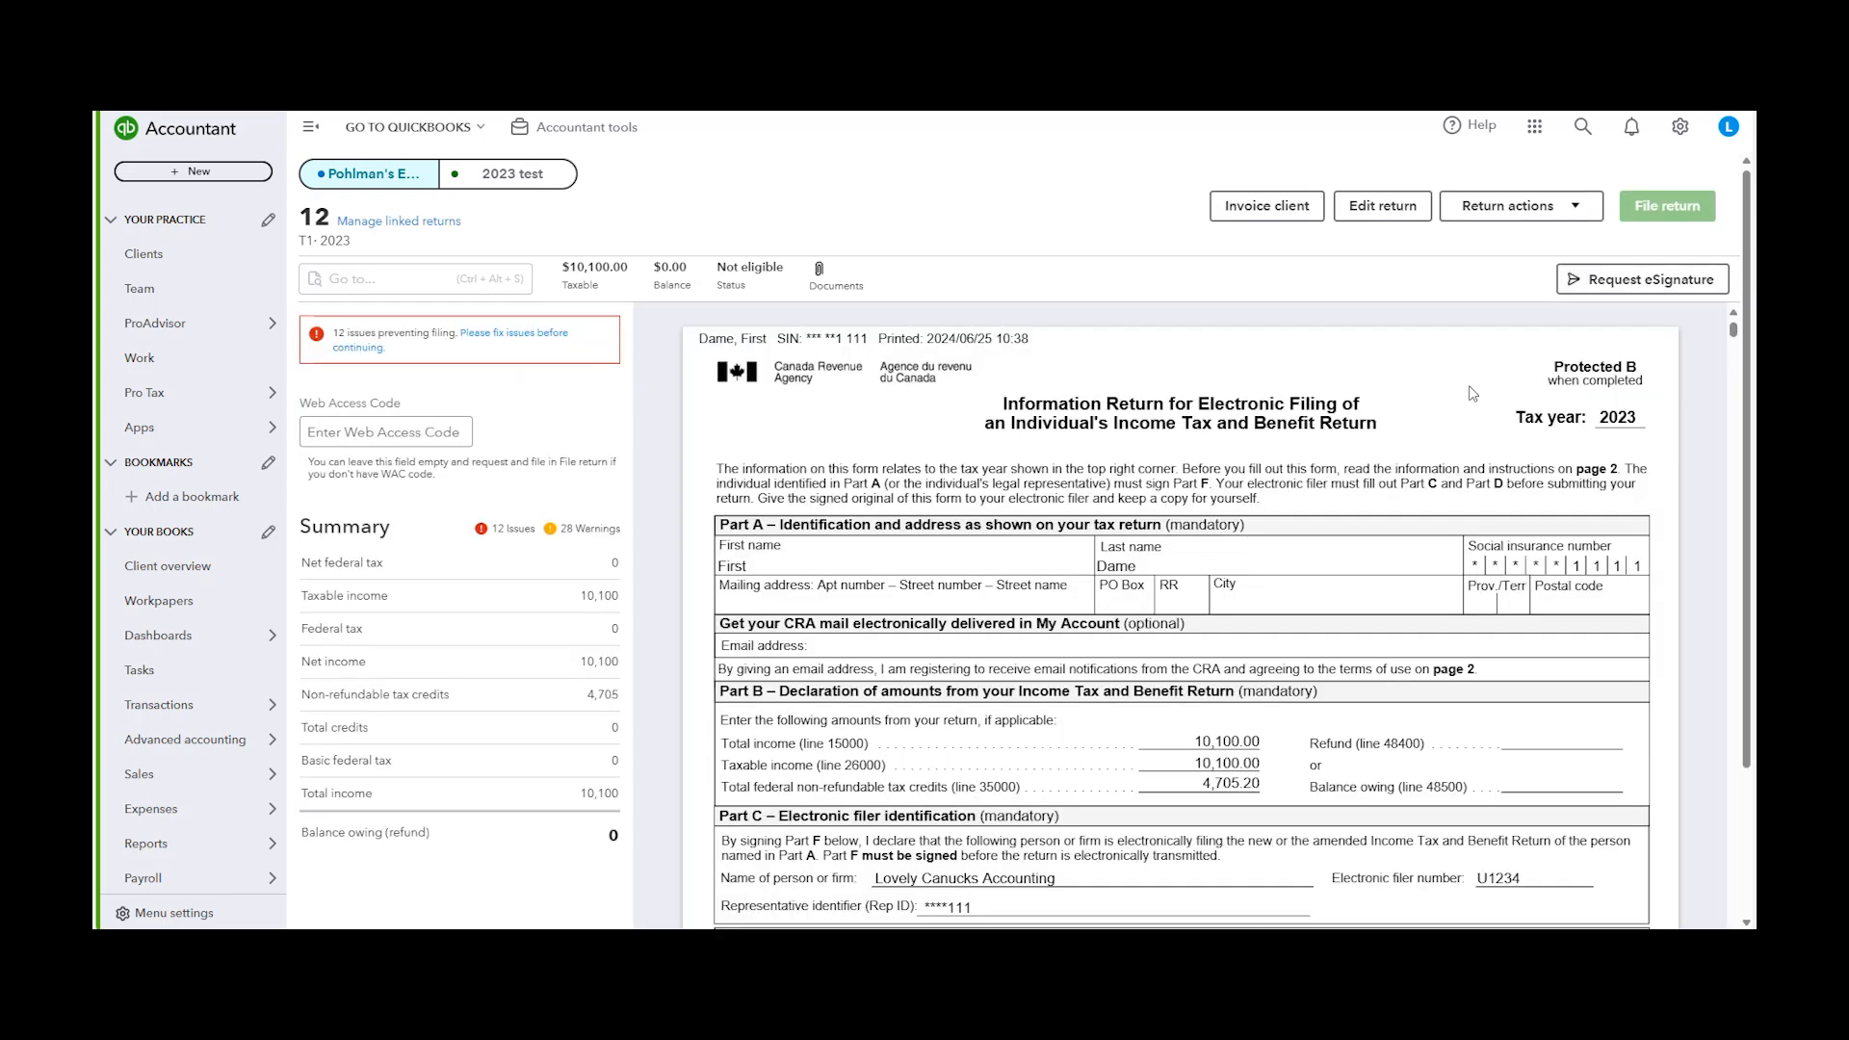
pyautogui.click(1261, 214)
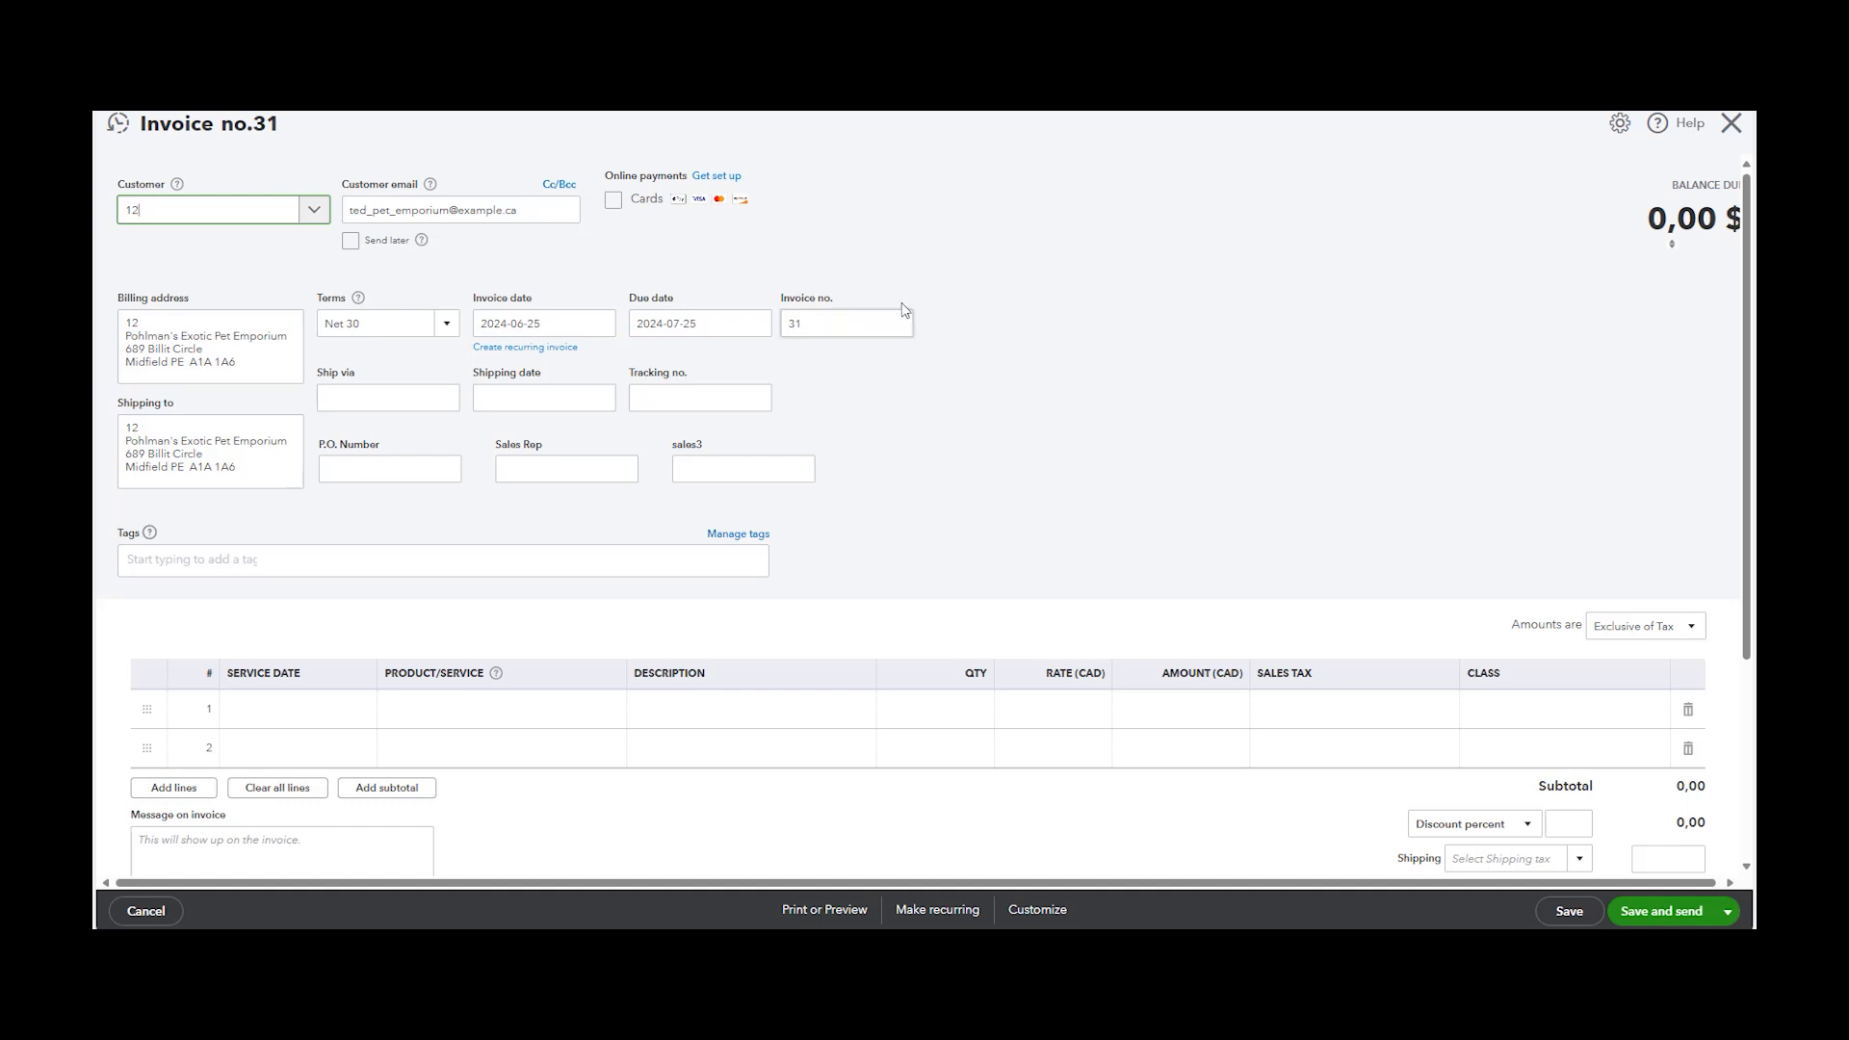
# Review the invoice's customer, billing and shipping address details
pyautogui.moveTo(118, 300); pyautogui.dragTo(210, 301)
pyautogui.click(133, 378)
pyautogui.moveTo(114, 412); pyautogui.dragTo(185, 413)
pyautogui.click(214, 445)
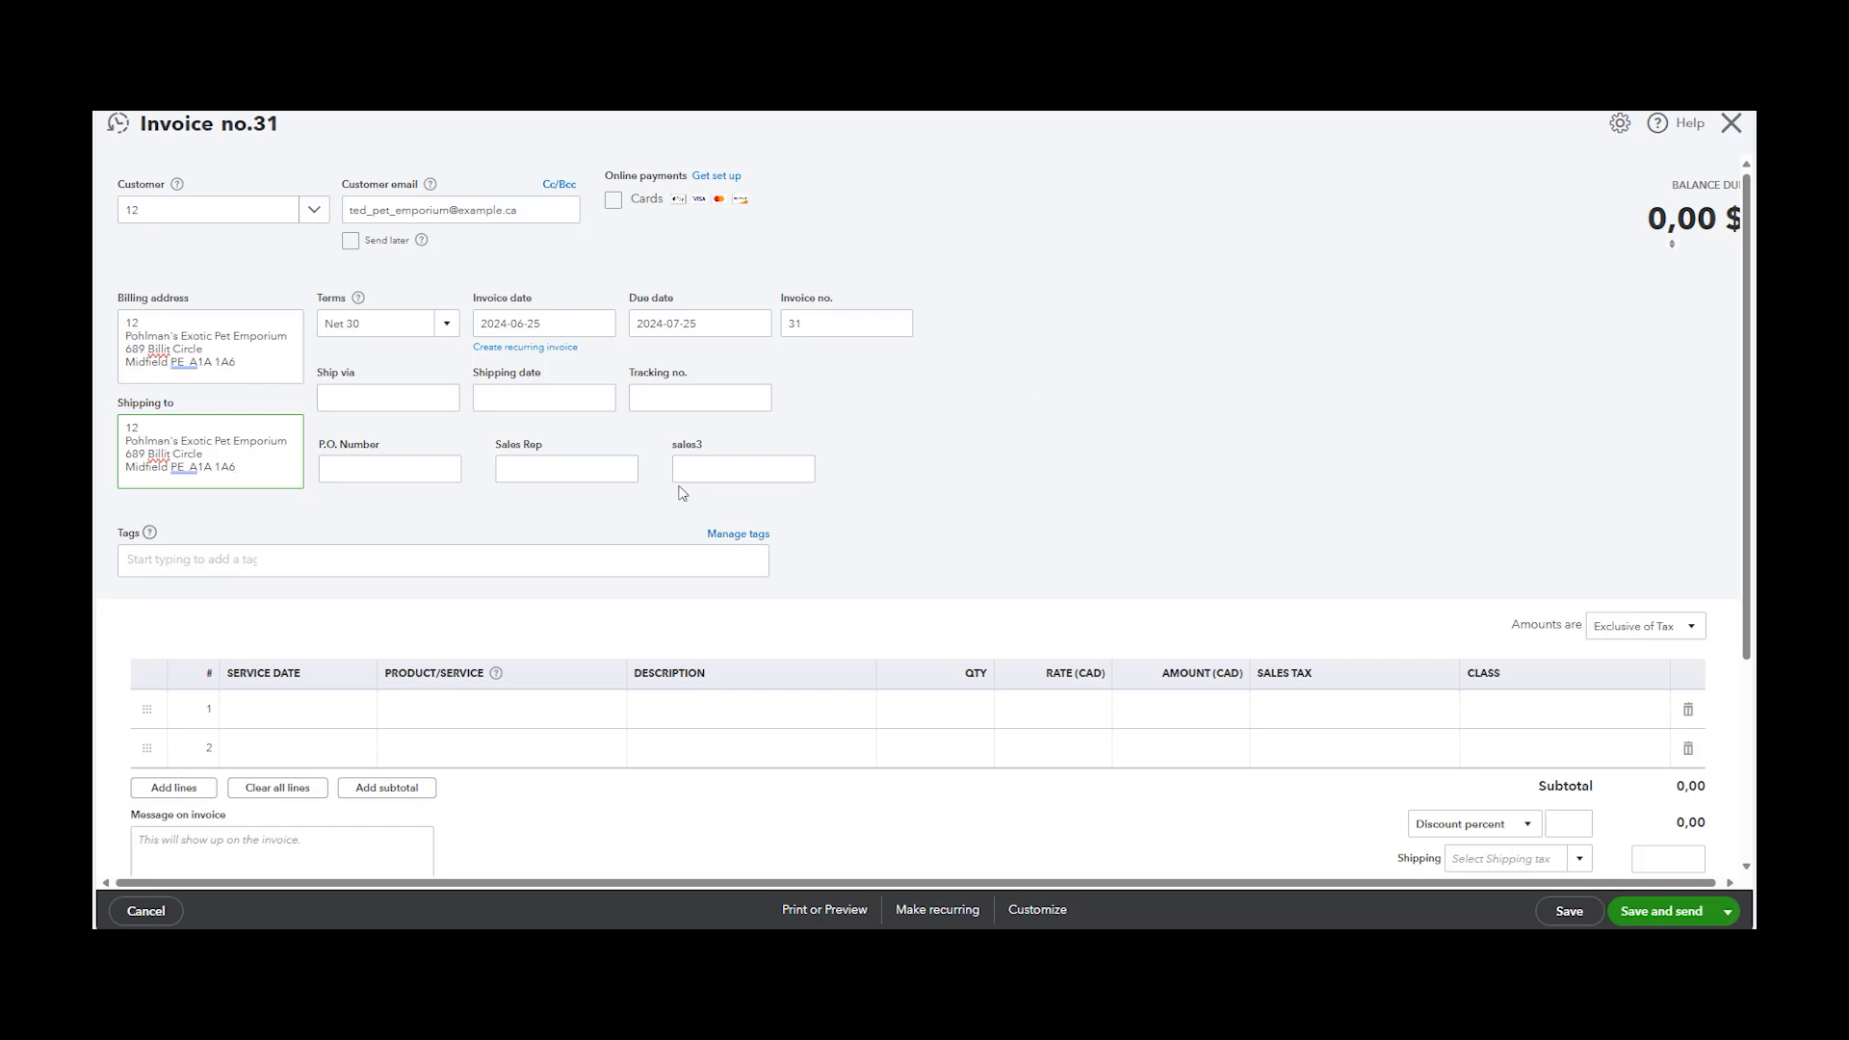
pyautogui.scroll(-1, 626, 520)
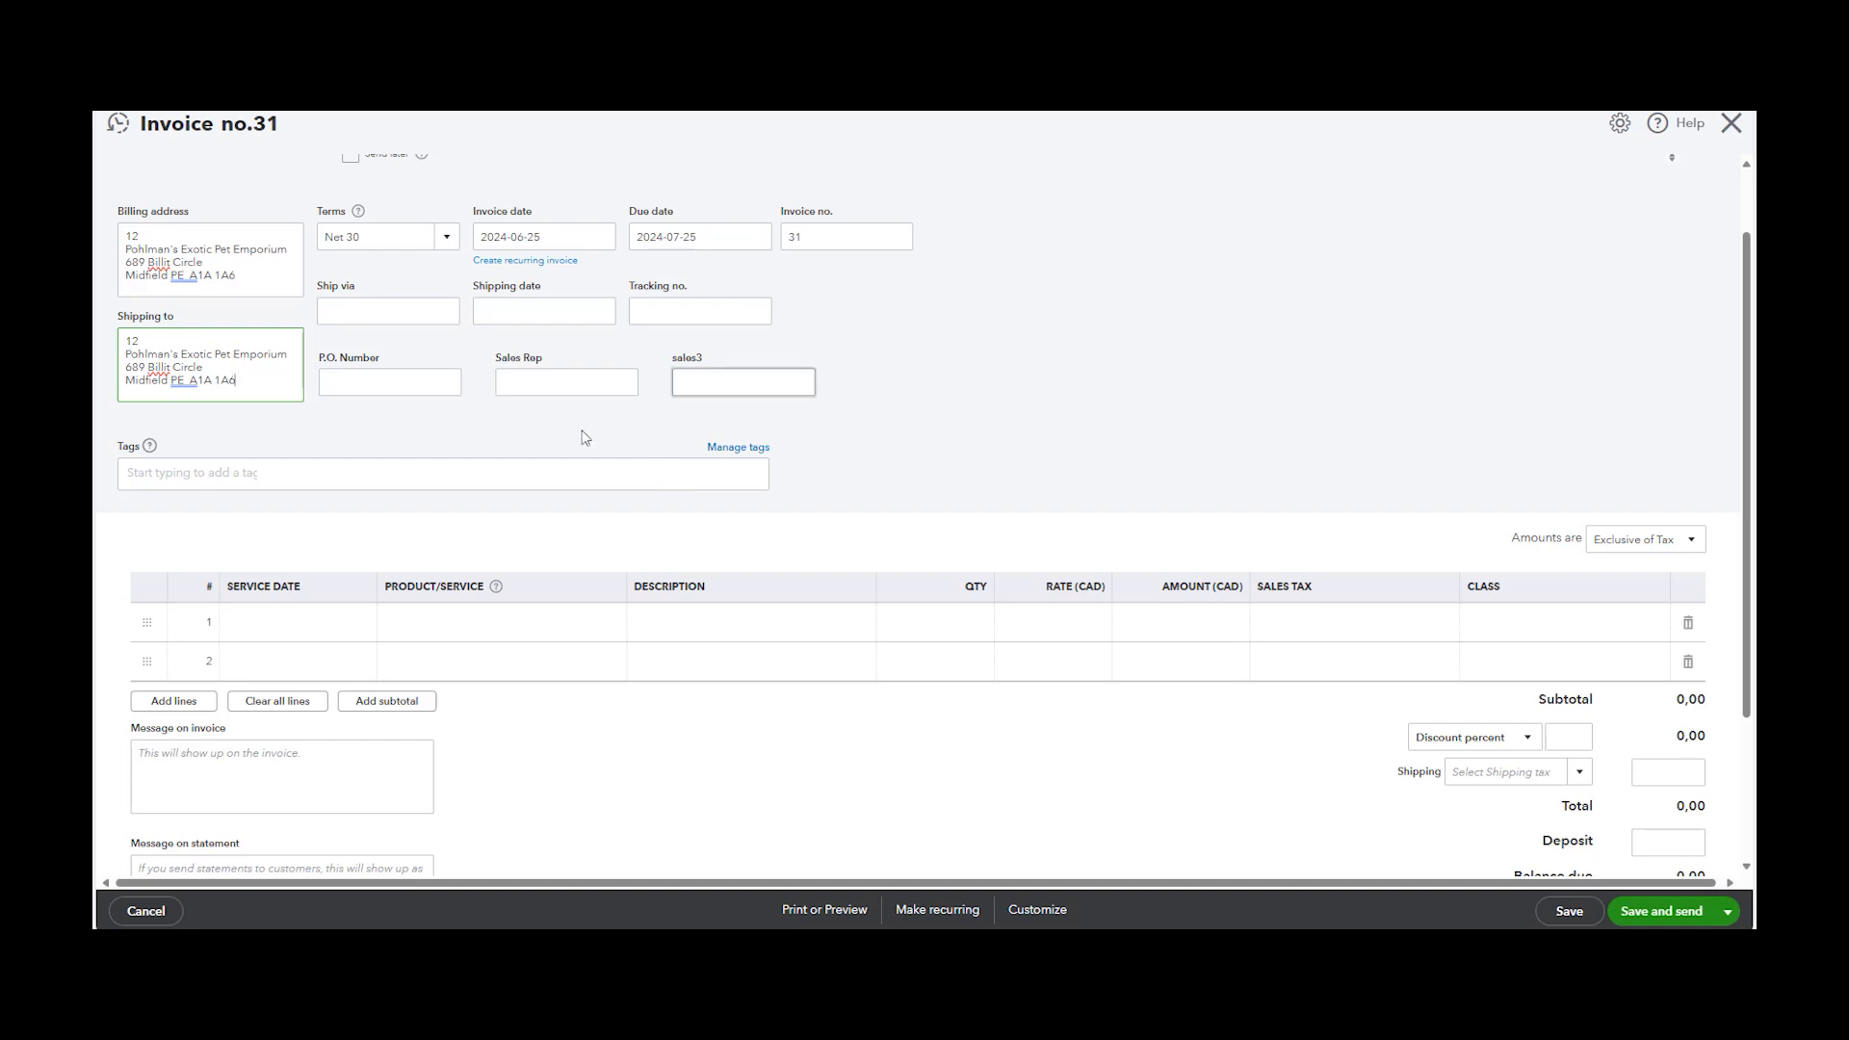
# Add an invoice line dated 2024-06-25 for the Accounting services product
pyautogui.click(321, 638)
pyautogui.click(359, 624)
pyautogui.click(291, 806)
pyautogui.click(477, 623)
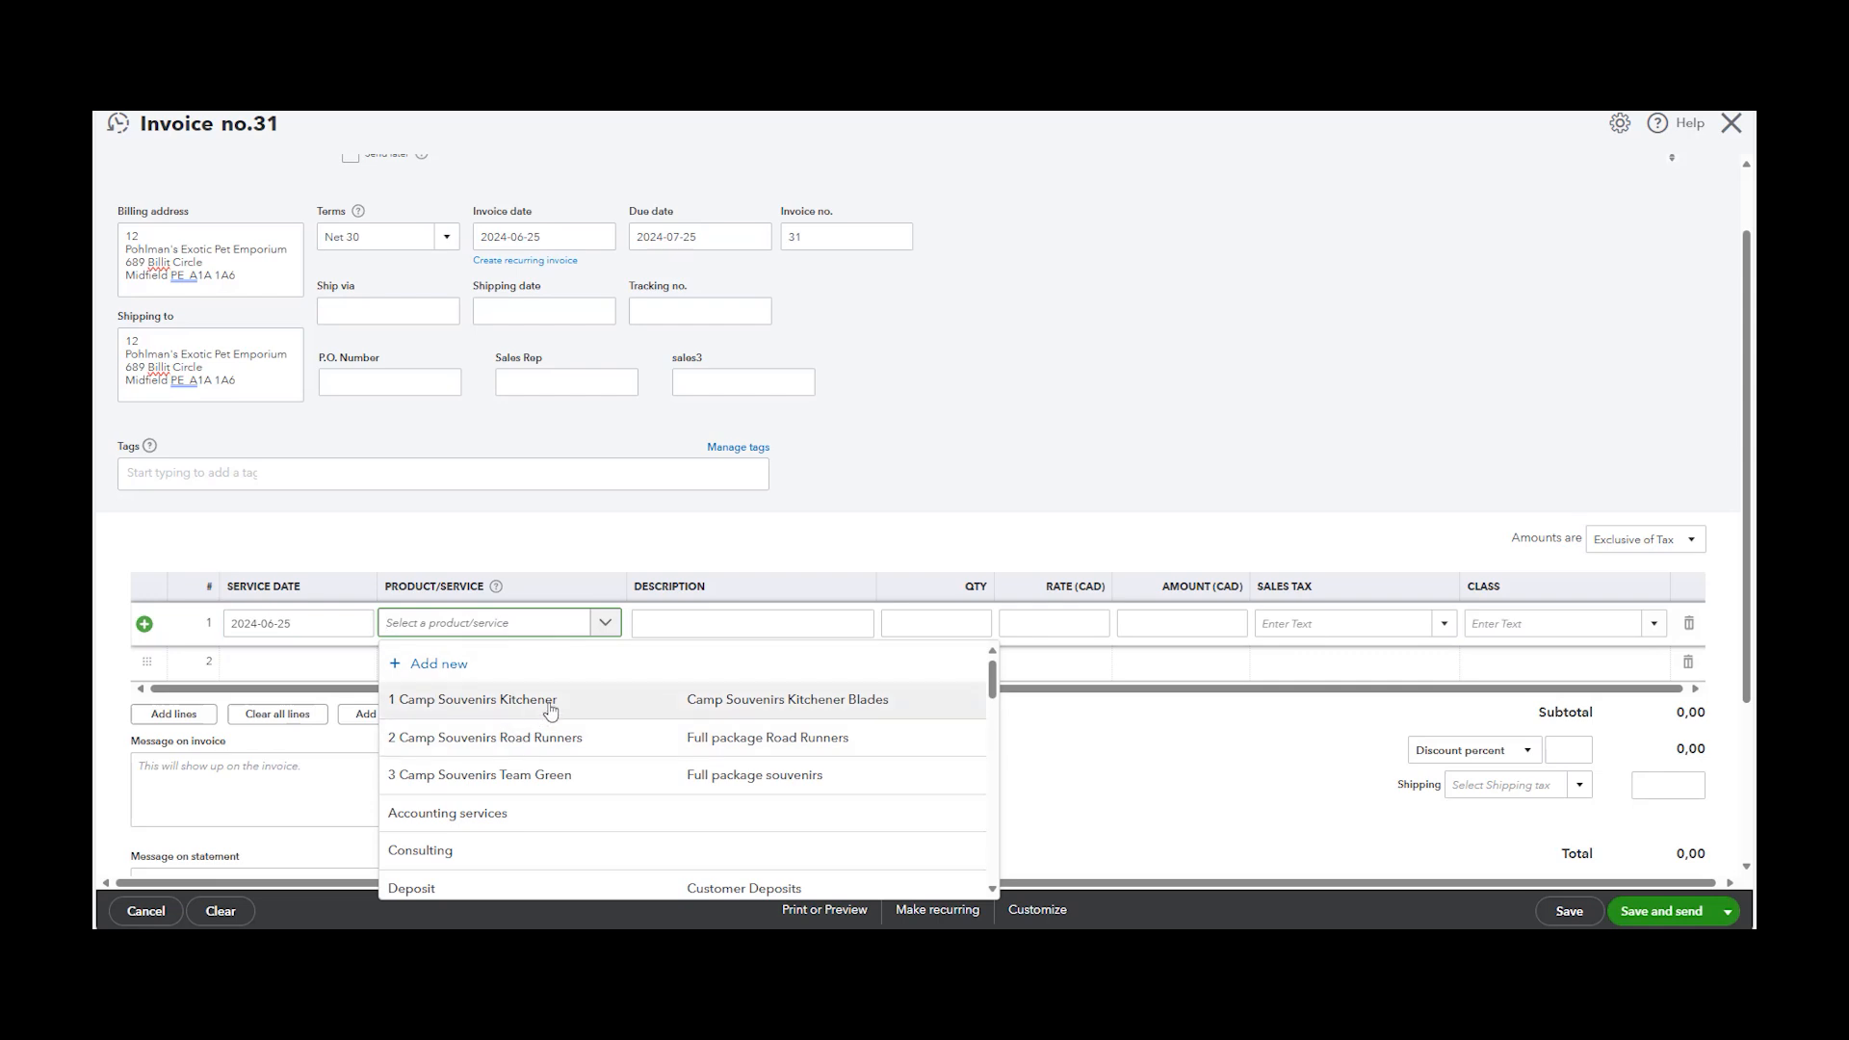
pyautogui.click(544, 814)
pyautogui.click(733, 635)
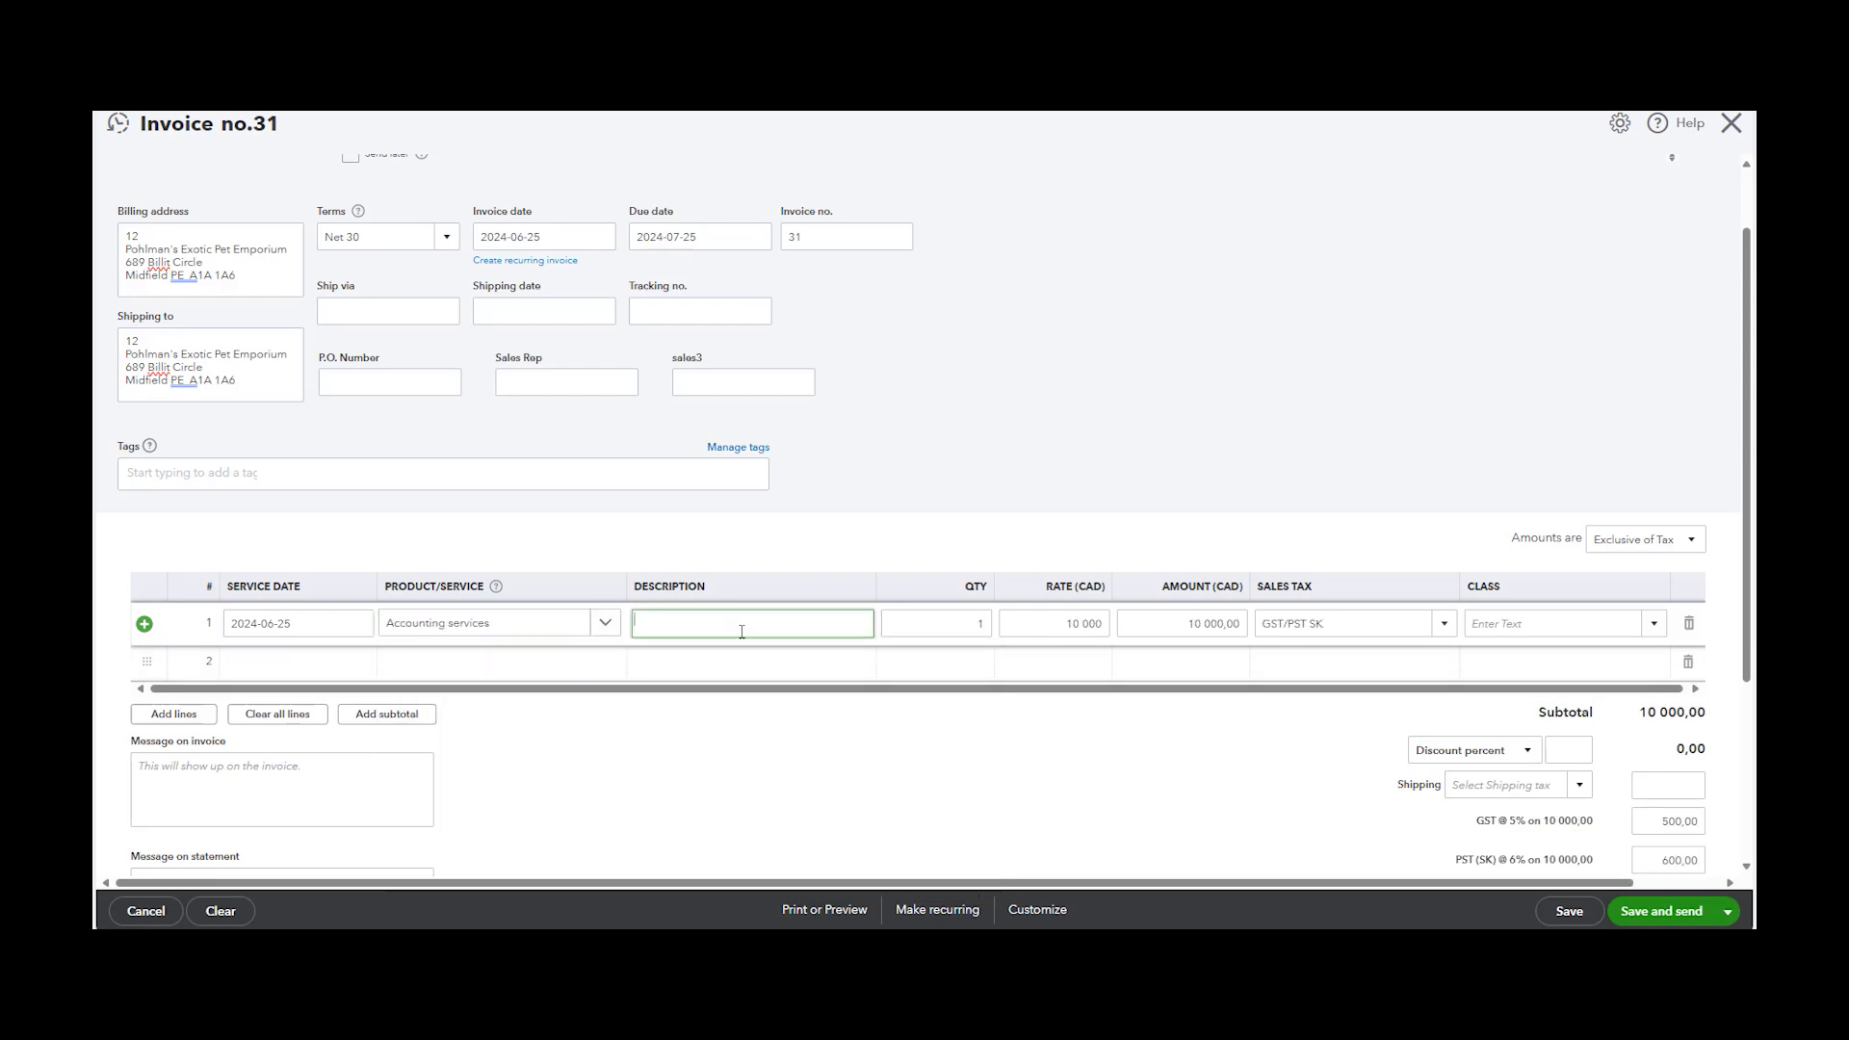
# Describe the line as 1 T1 return and set its rate to 500
pyautogui.write('1 T1 return')
pyautogui.click(1079, 624)
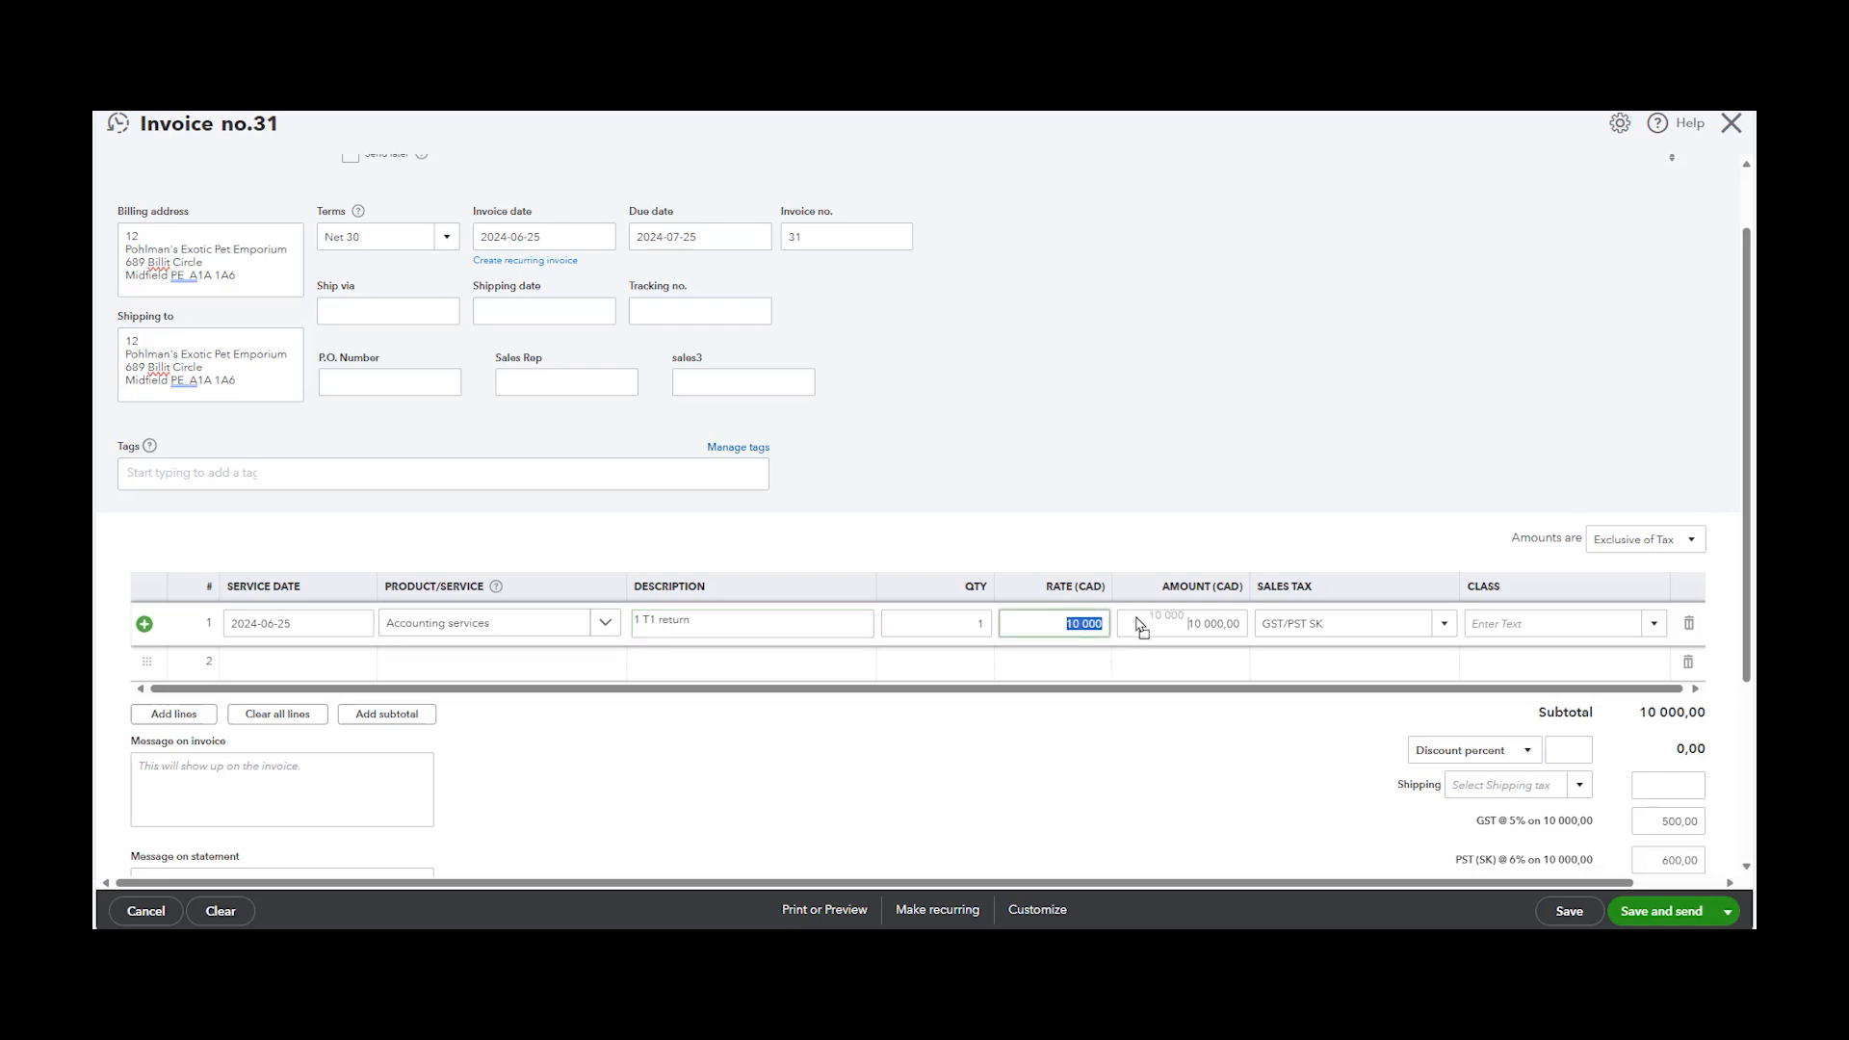
pyautogui.press('BackSpace')
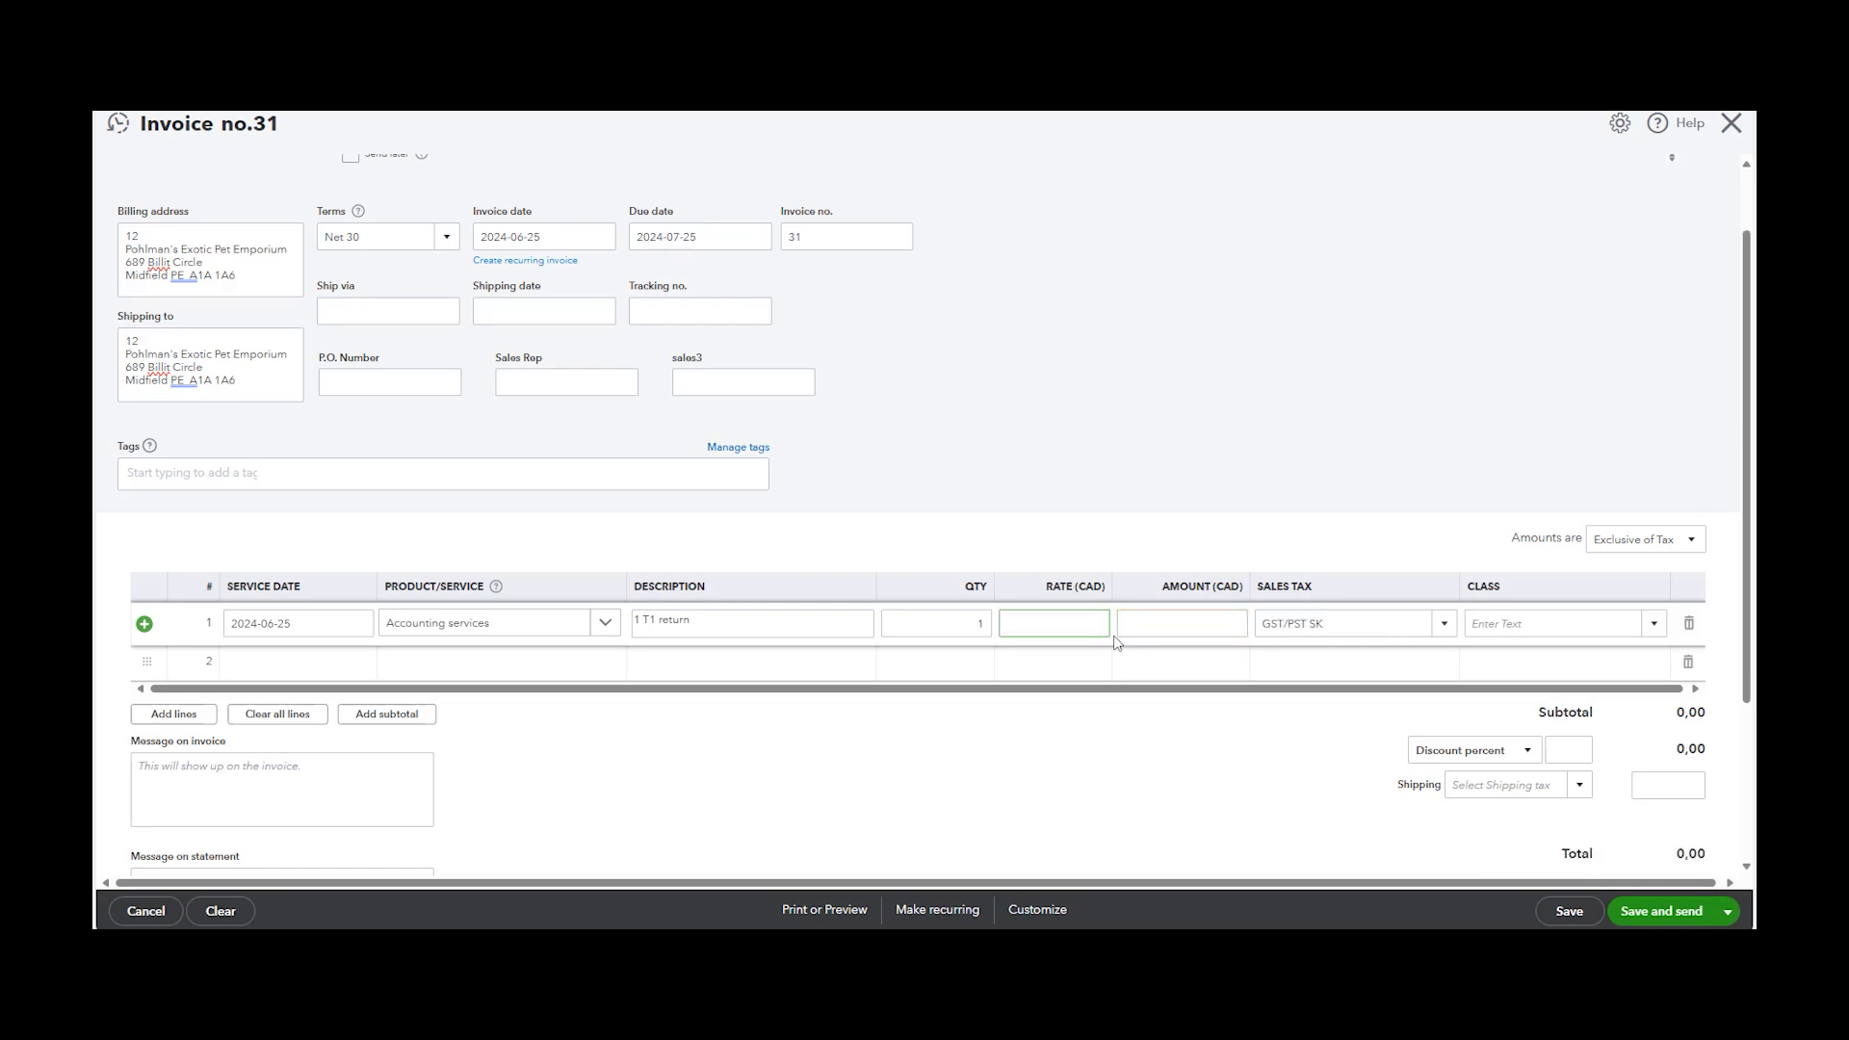
pyautogui.write('500')
# Check the sales tax and class options available on the invoice line
pyautogui.click(1246, 710)
pyautogui.click(1303, 724)
pyautogui.click(1435, 691)
pyautogui.click(1446, 693)
pyautogui.moveTo(1453, 559); pyautogui.dragTo(1540, 503)
pyautogui.click(1581, 537)
pyautogui.click(1619, 709)
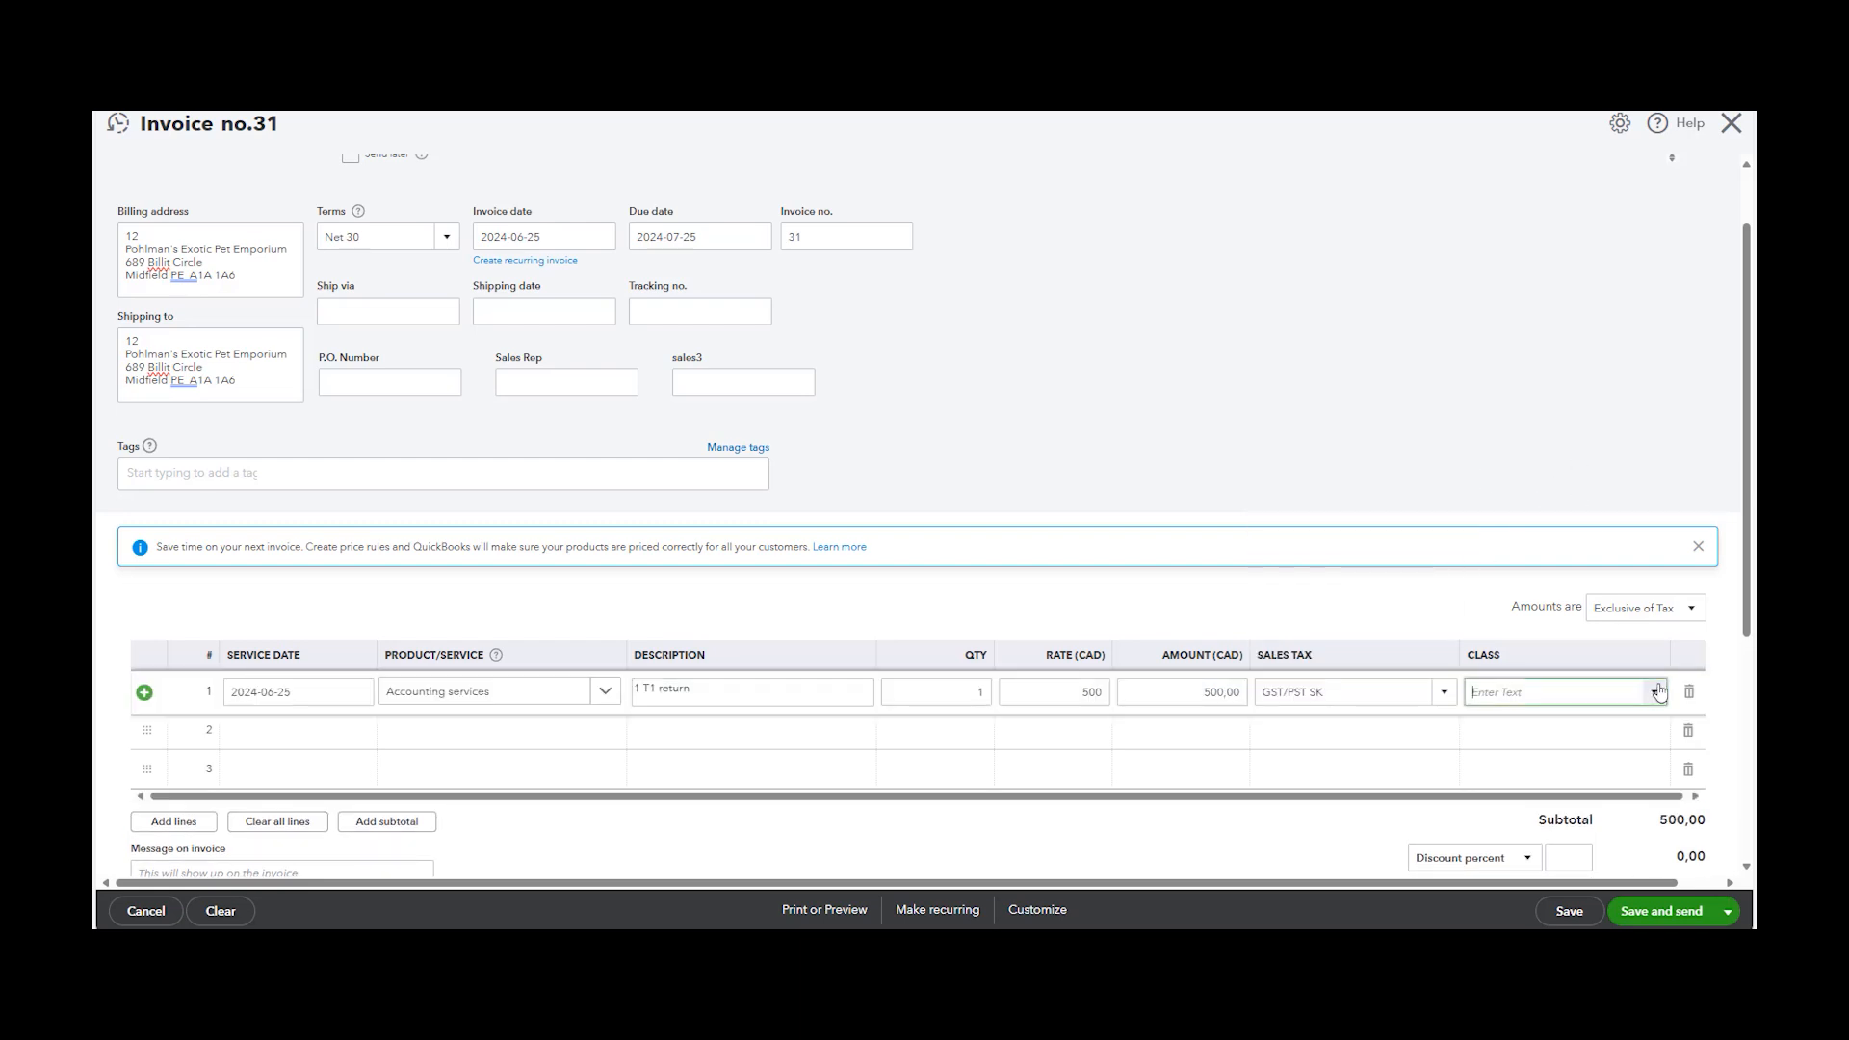
pyautogui.click(1653, 692)
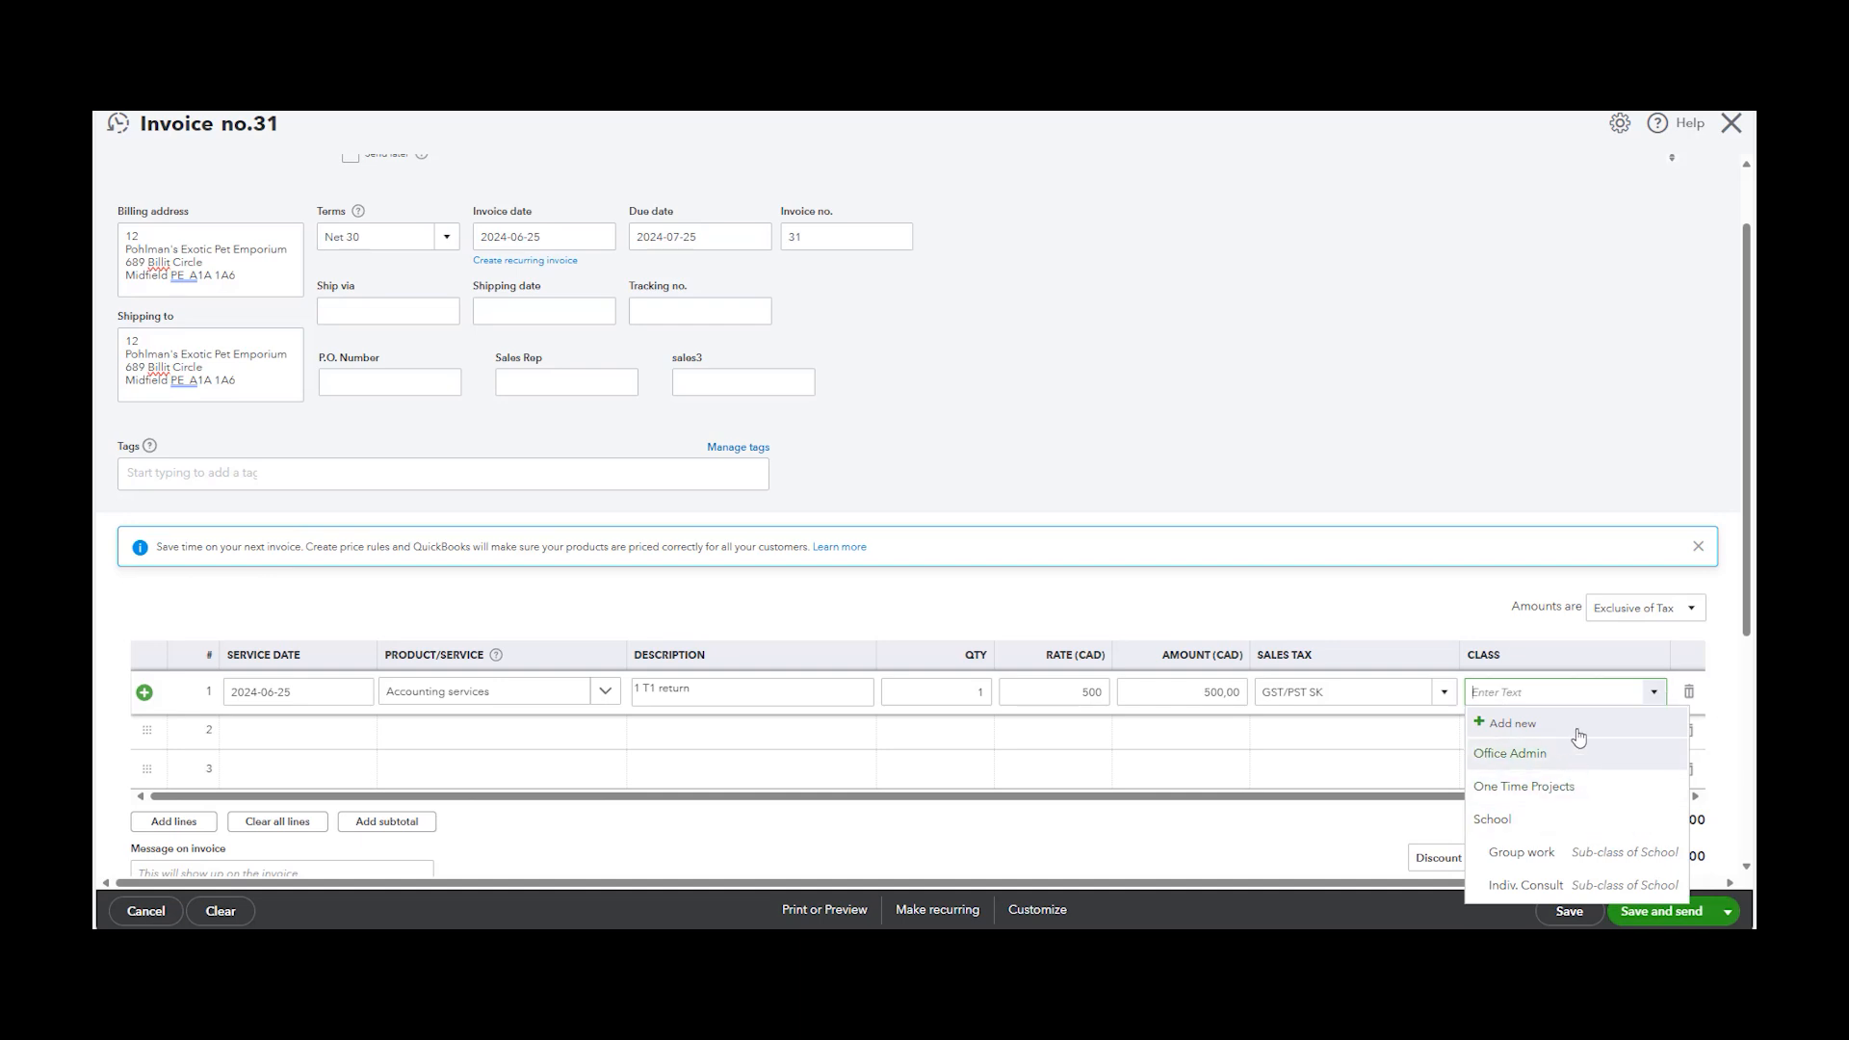
pyautogui.click(1653, 691)
pyautogui.click(1454, 590)
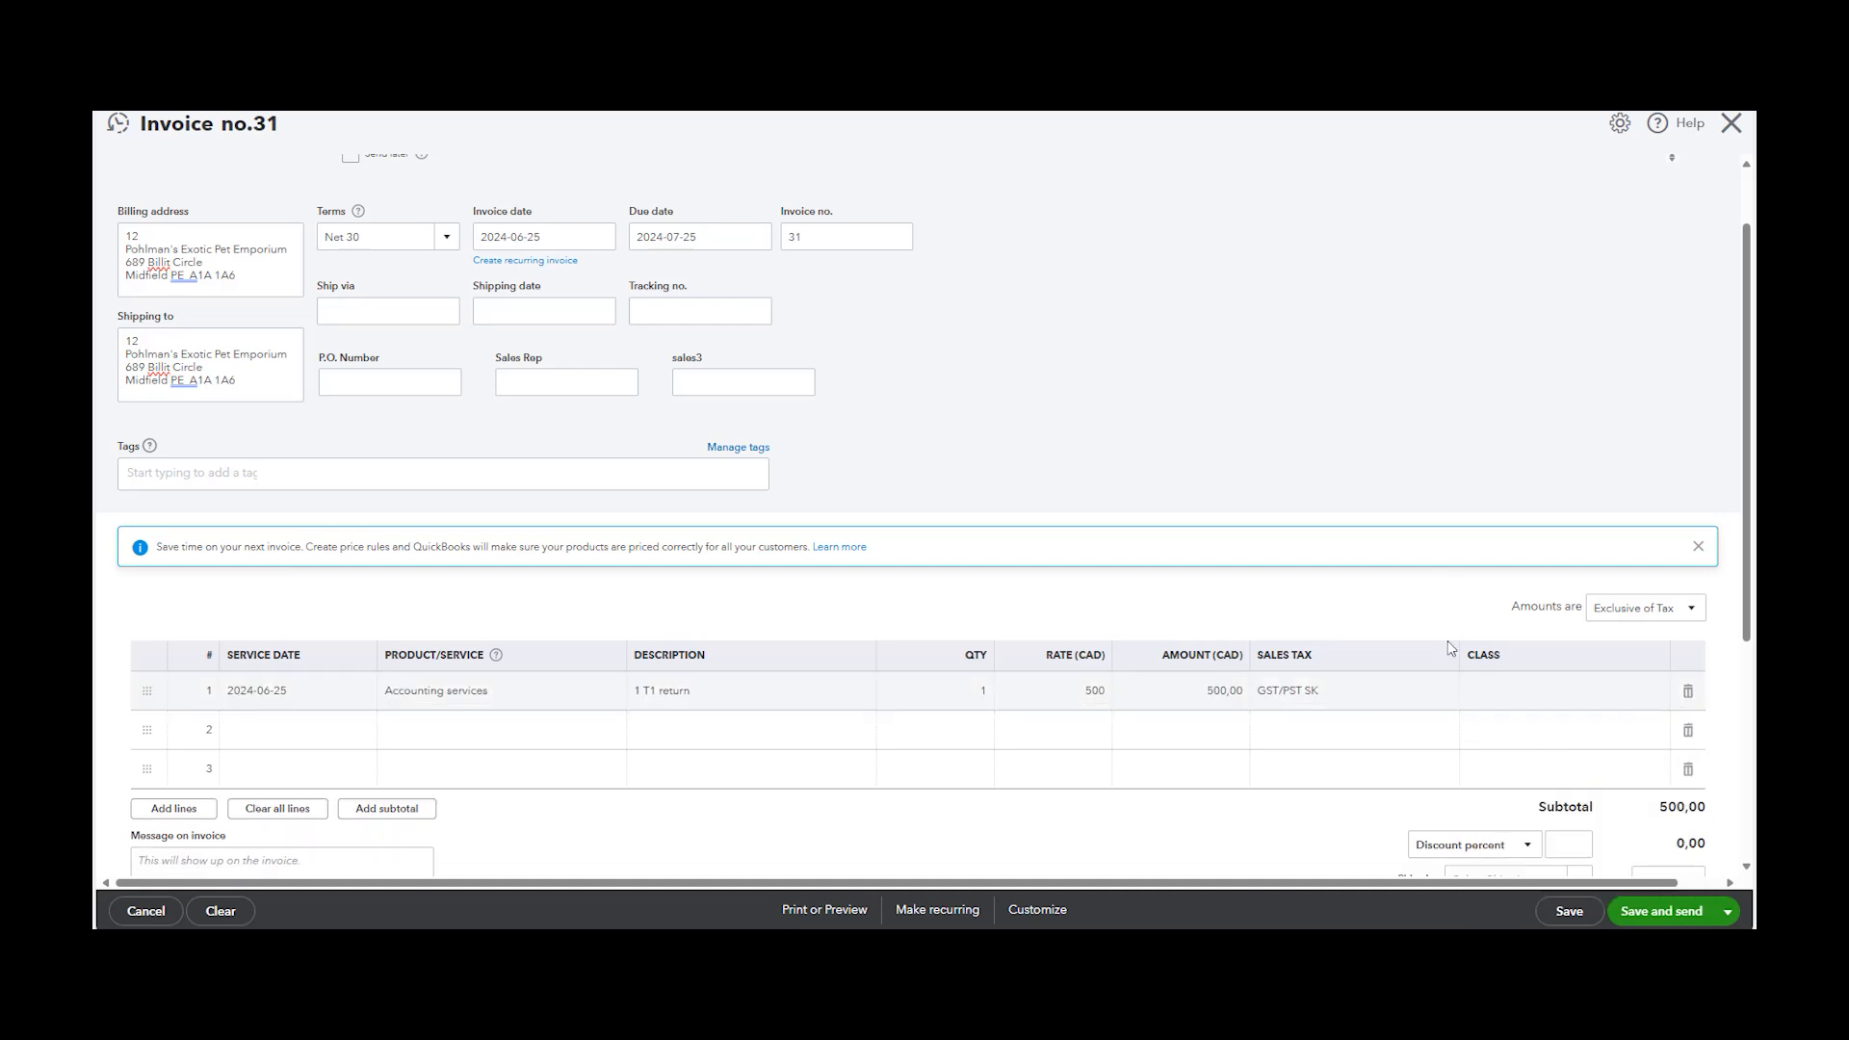
# Review the invoice totals and save and close the invoice
pyautogui.scroll(-2, 1439, 664)
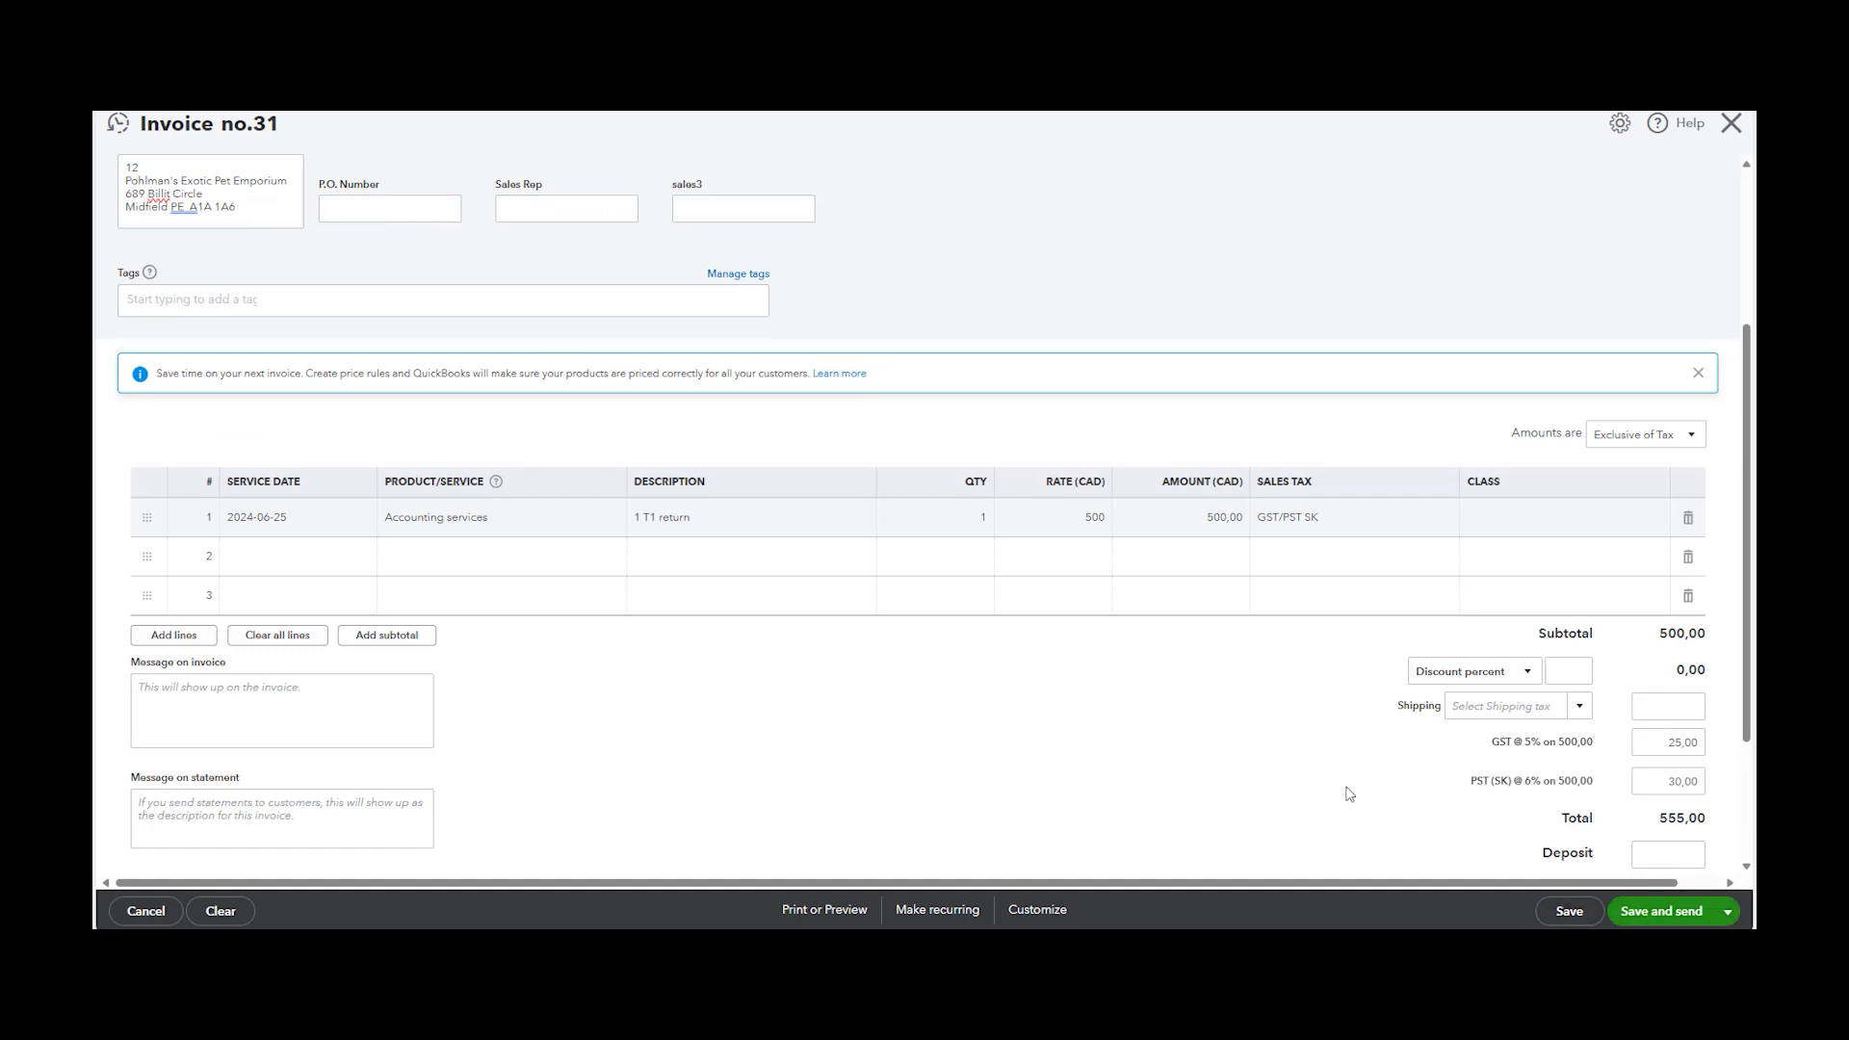
pyautogui.scroll(3, 1310, 799)
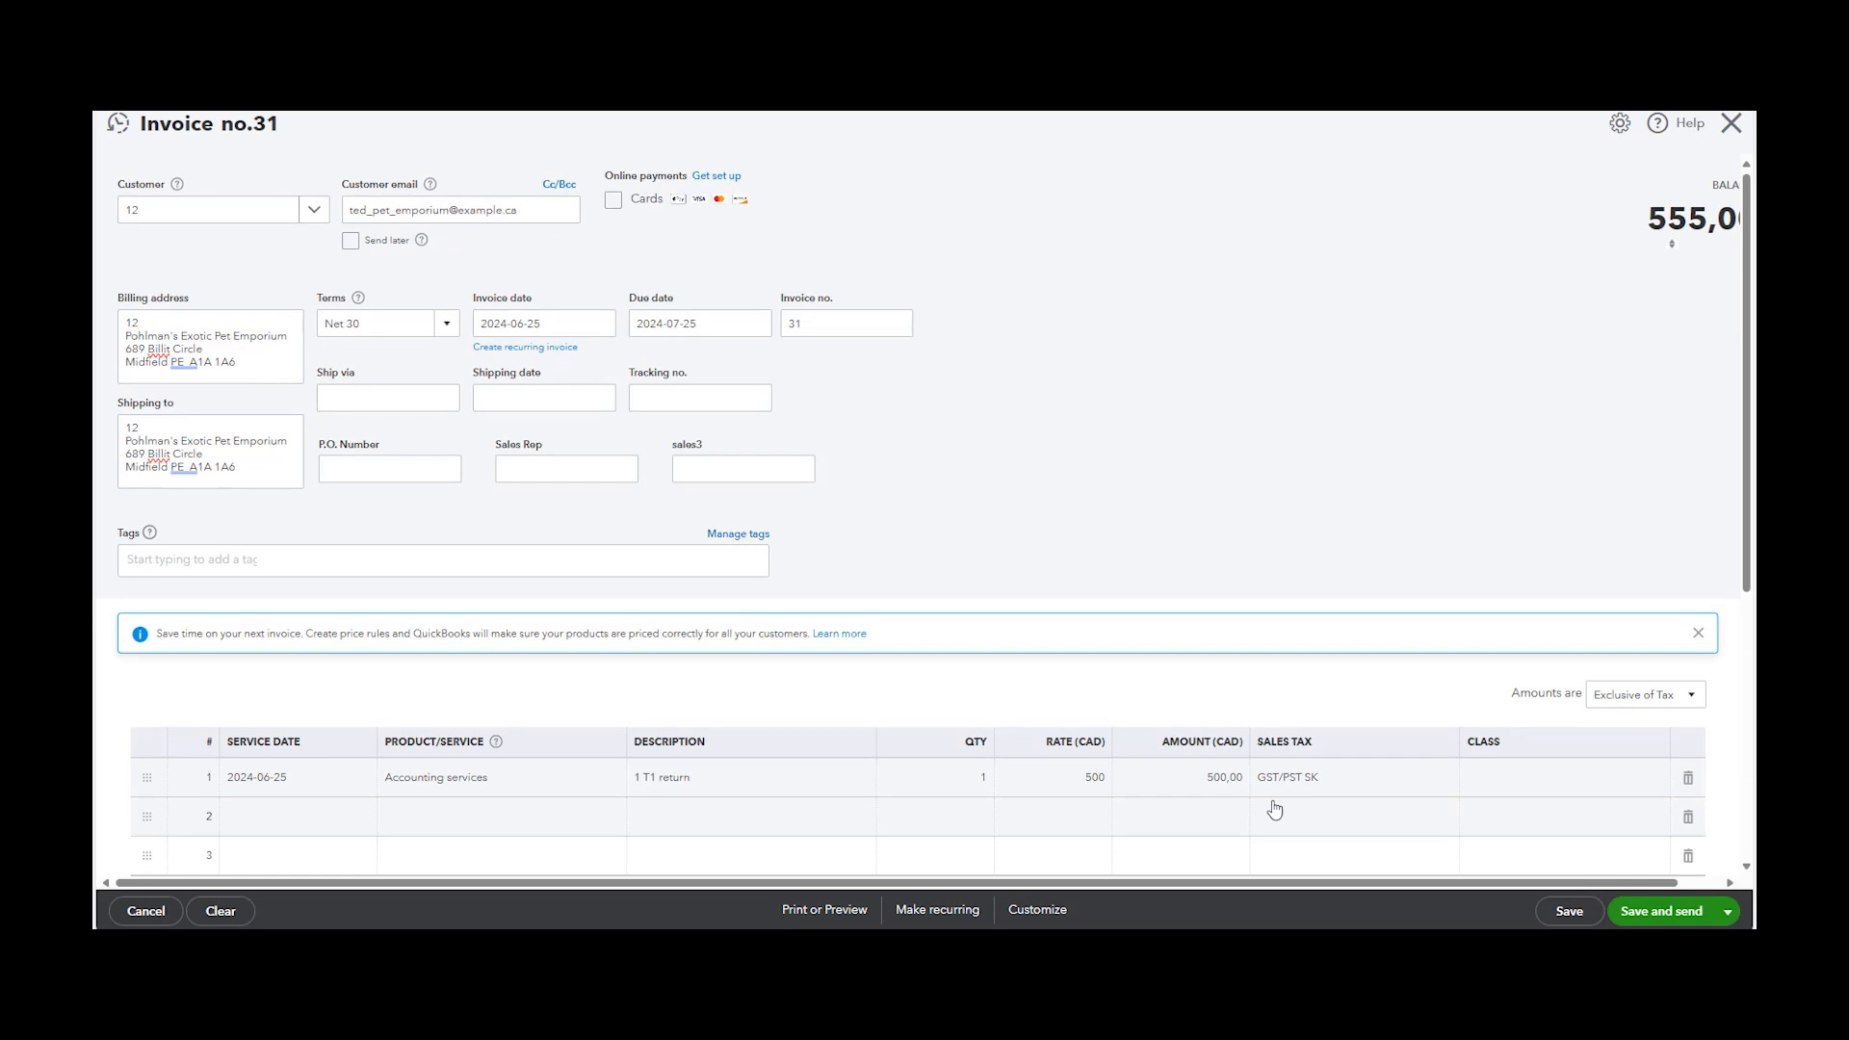
pyautogui.click(1729, 911)
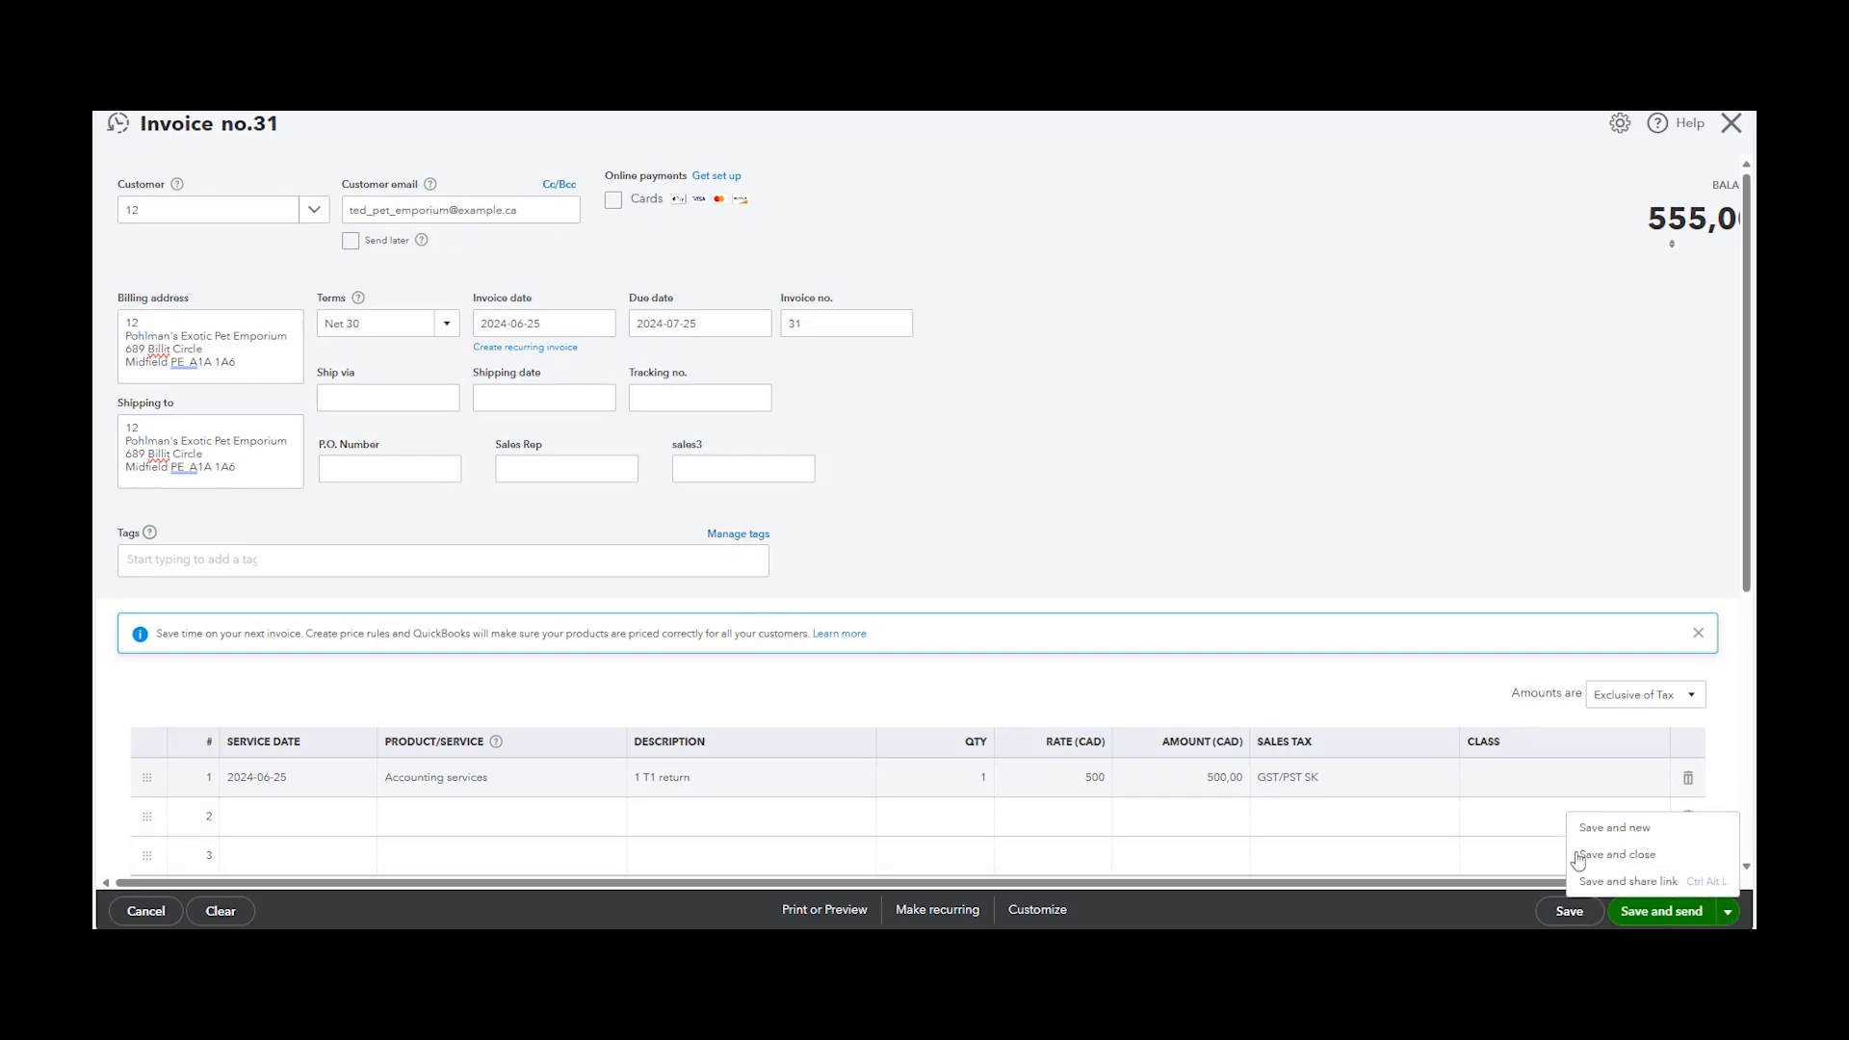
pyautogui.click(1381, 506)
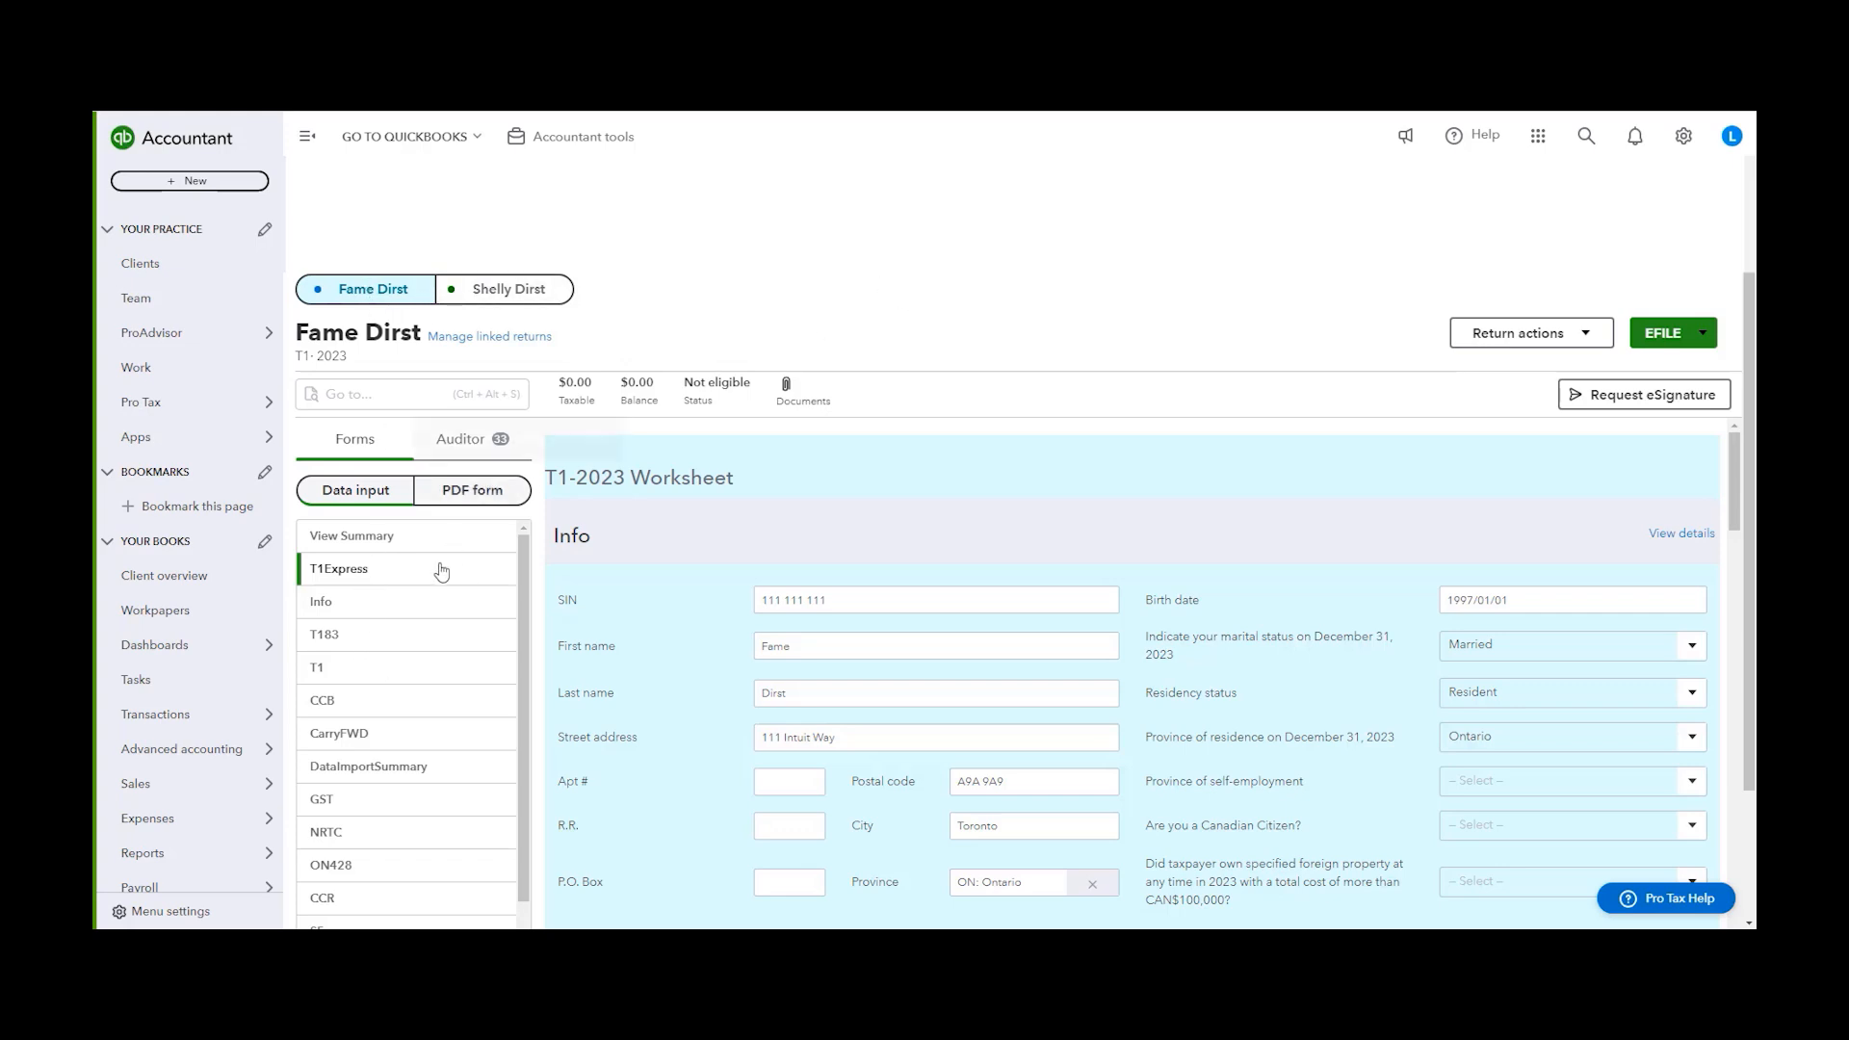
# Examine the principal residence exemption question in the Info filing section of the taxpayer's T1 return
pyautogui.click(417, 603)
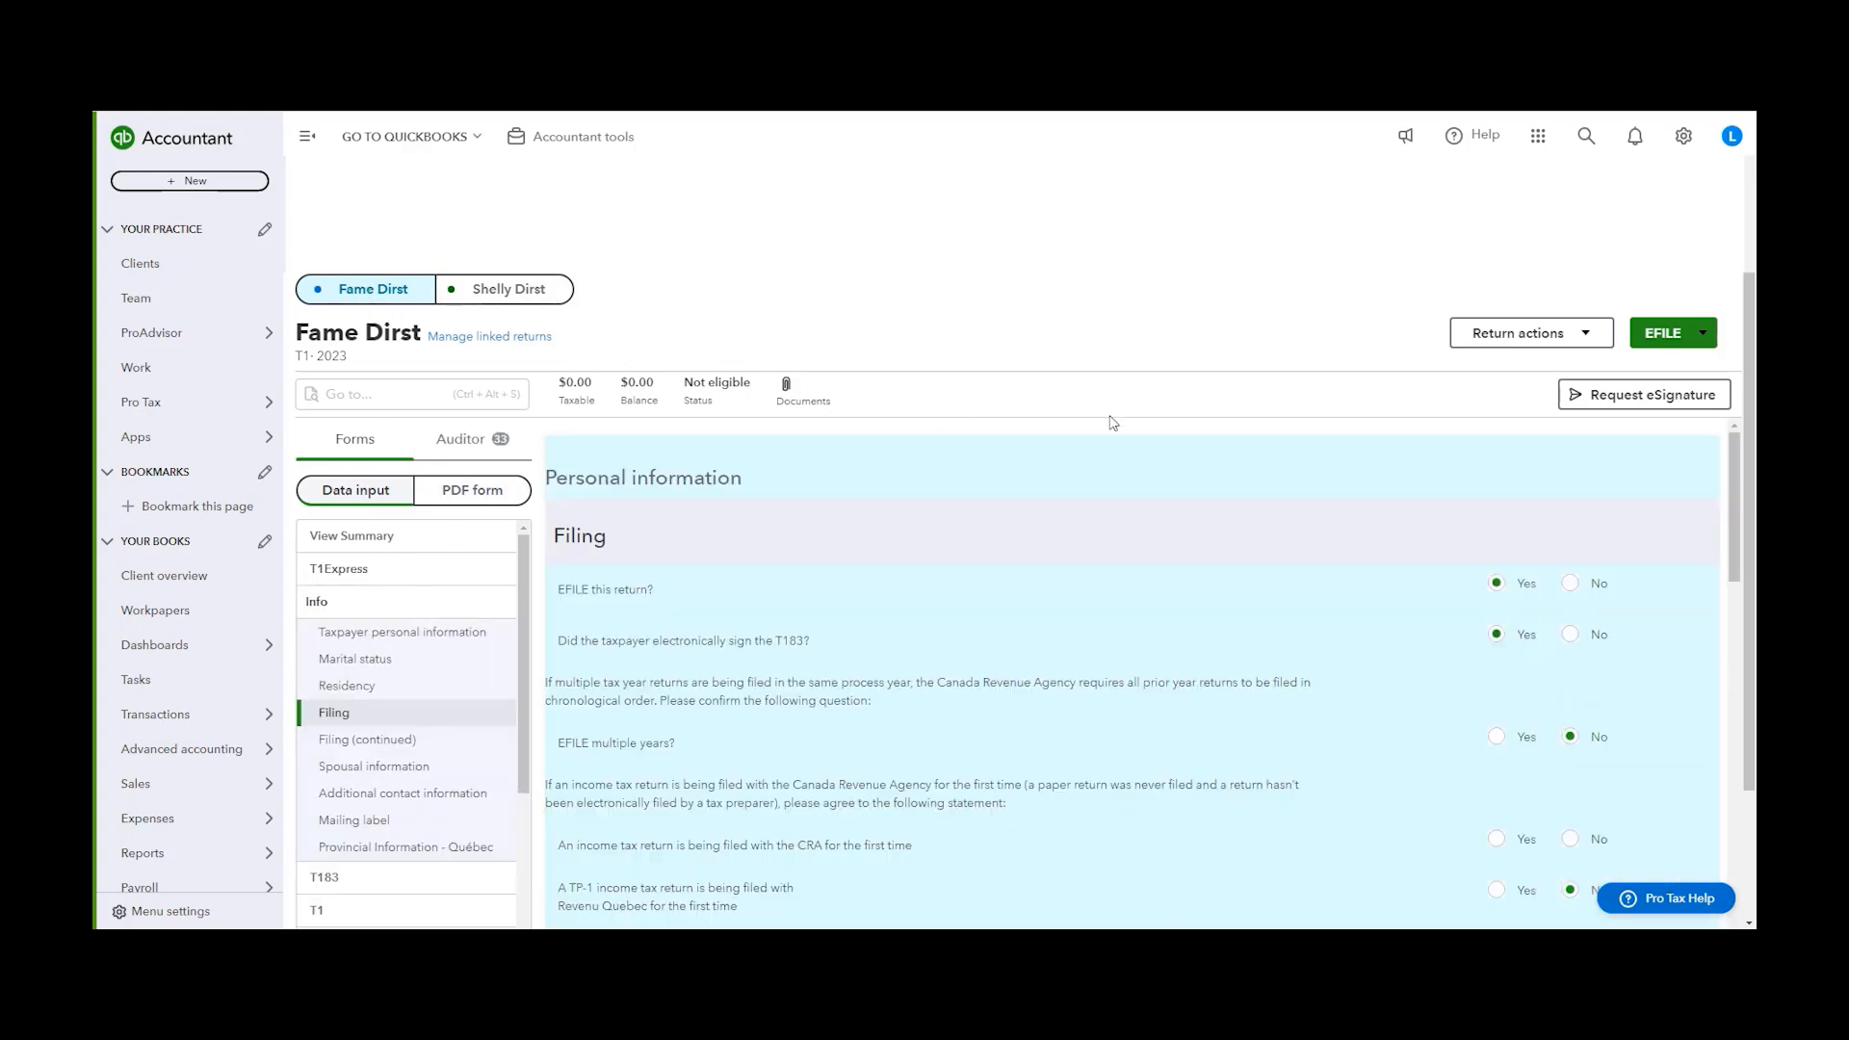
pyautogui.scroll(-5, 1139, 453)
pyautogui.scroll(-6, 1156, 455)
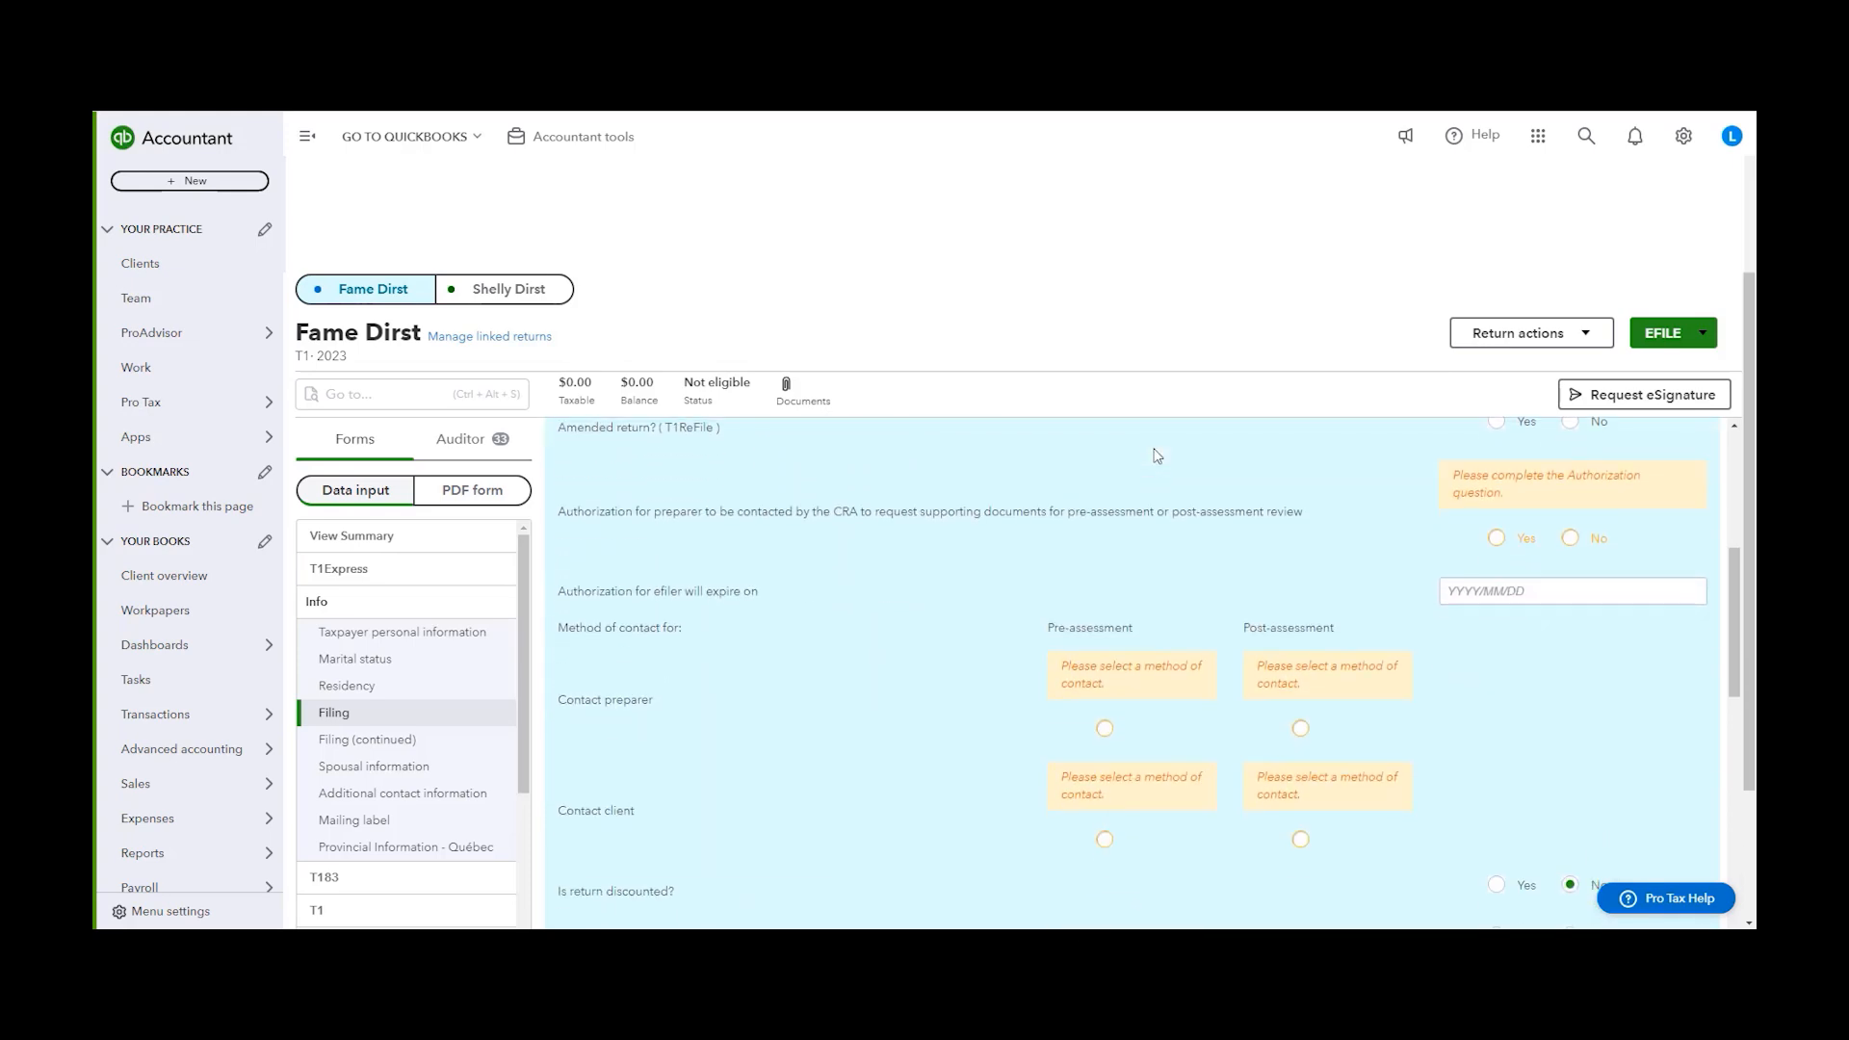
pyautogui.scroll(-3, 1021, 539)
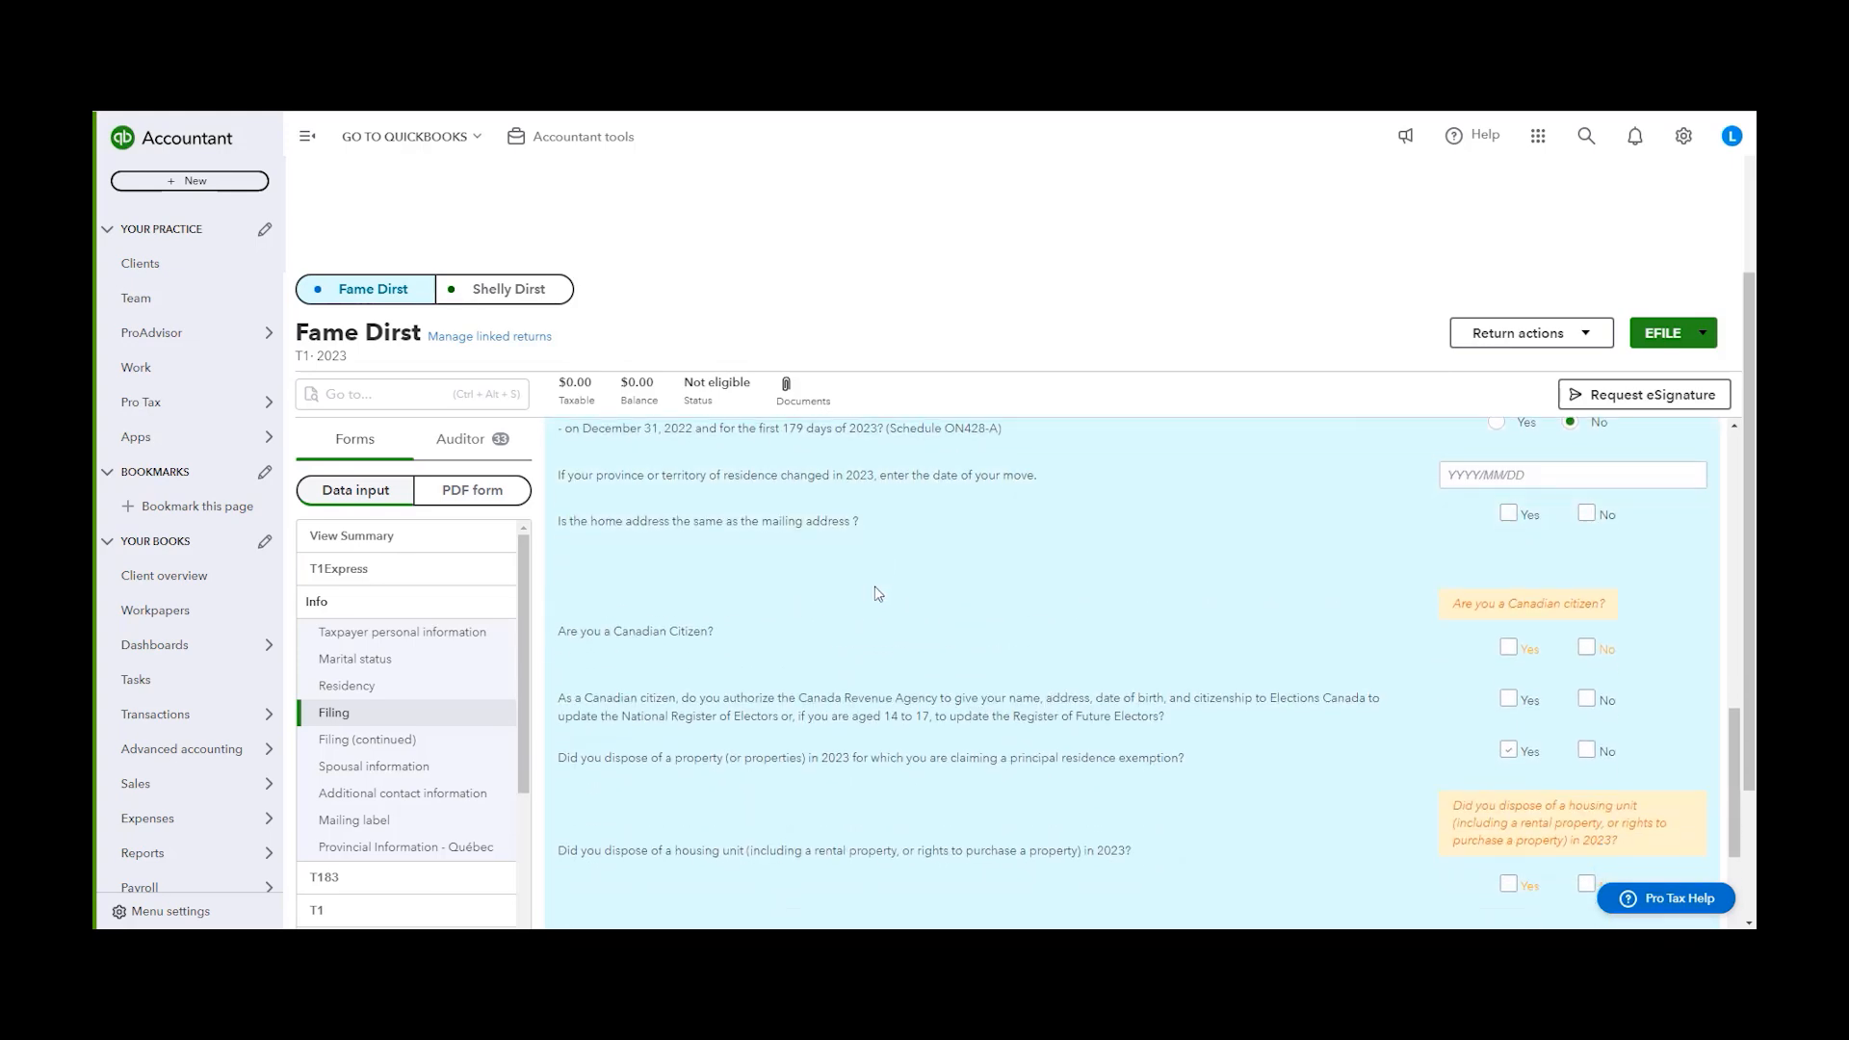
pyautogui.moveTo(556, 618); pyautogui.dragTo(1219, 640)
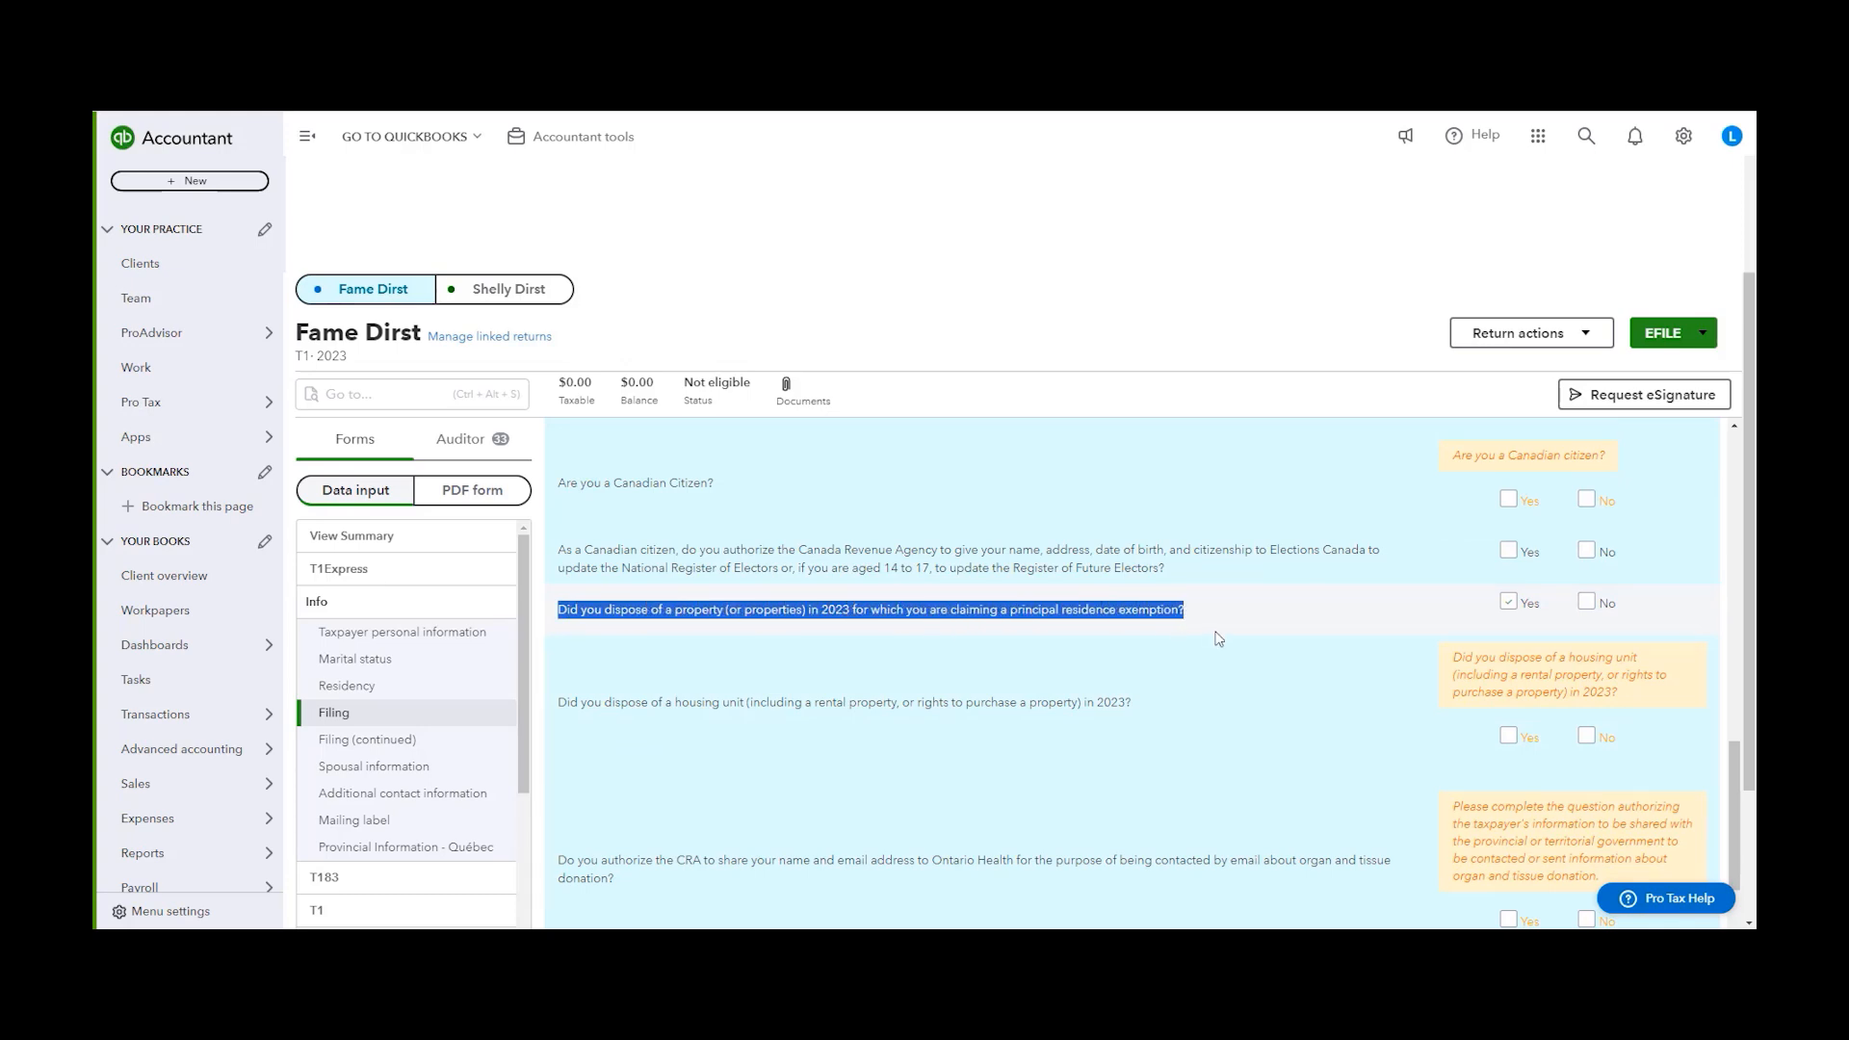
pyautogui.click(1414, 621)
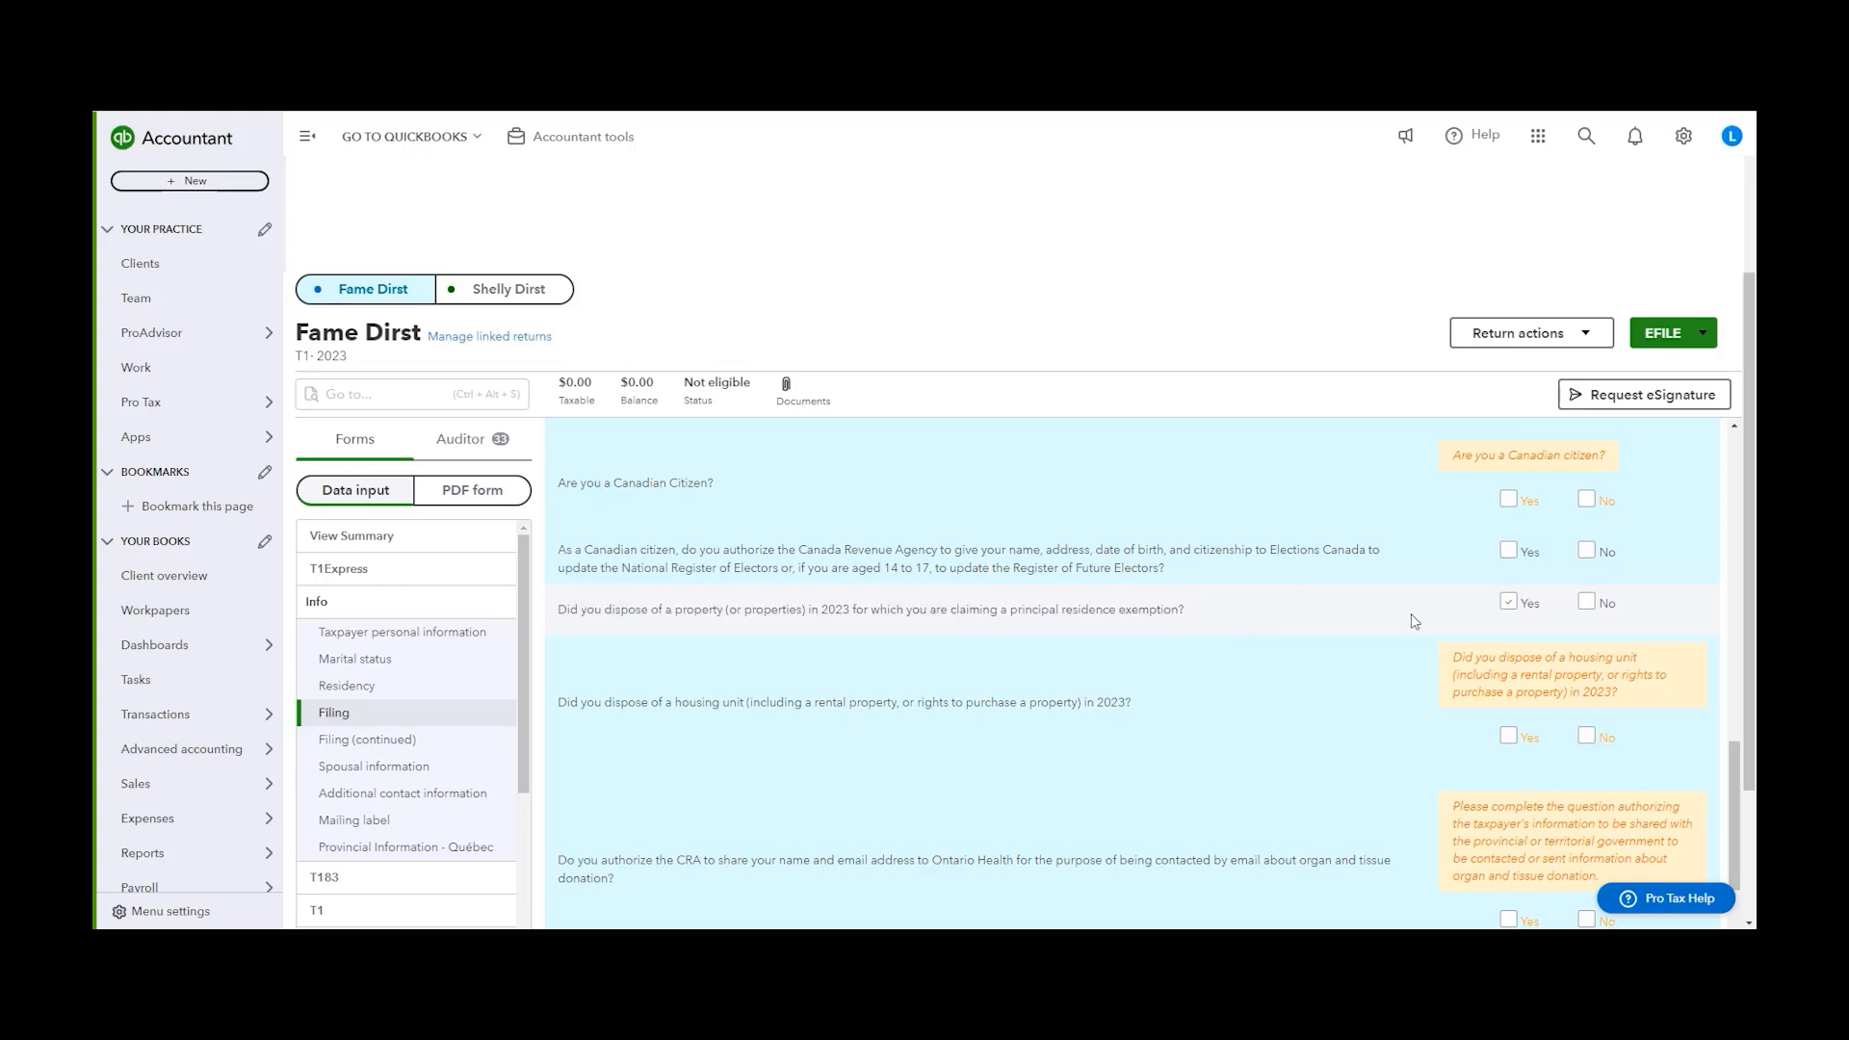
pyautogui.click(1508, 605)
pyautogui.moveTo(951, 605); pyautogui.dragTo(1191, 620)
pyautogui.click(1220, 613)
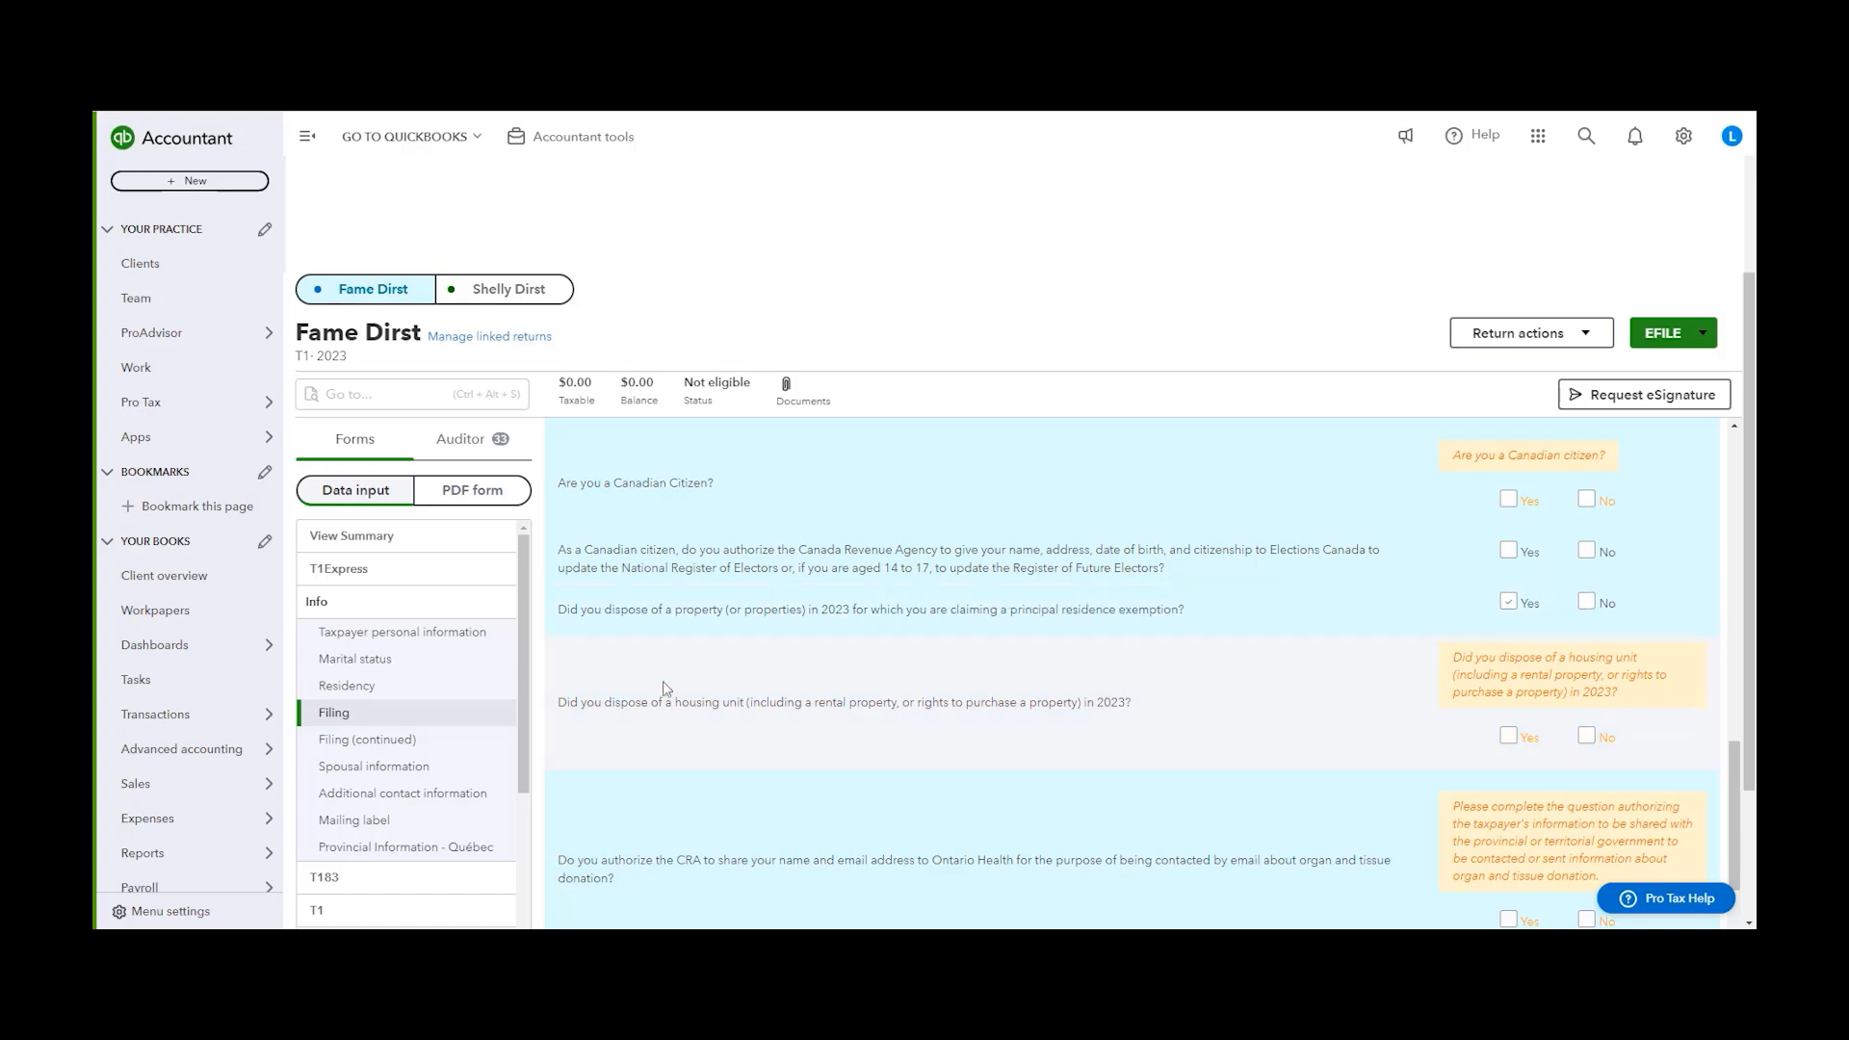
# Examine the same principal residence exemption question in the spouse's linked T1 return
pyautogui.click(532, 291)
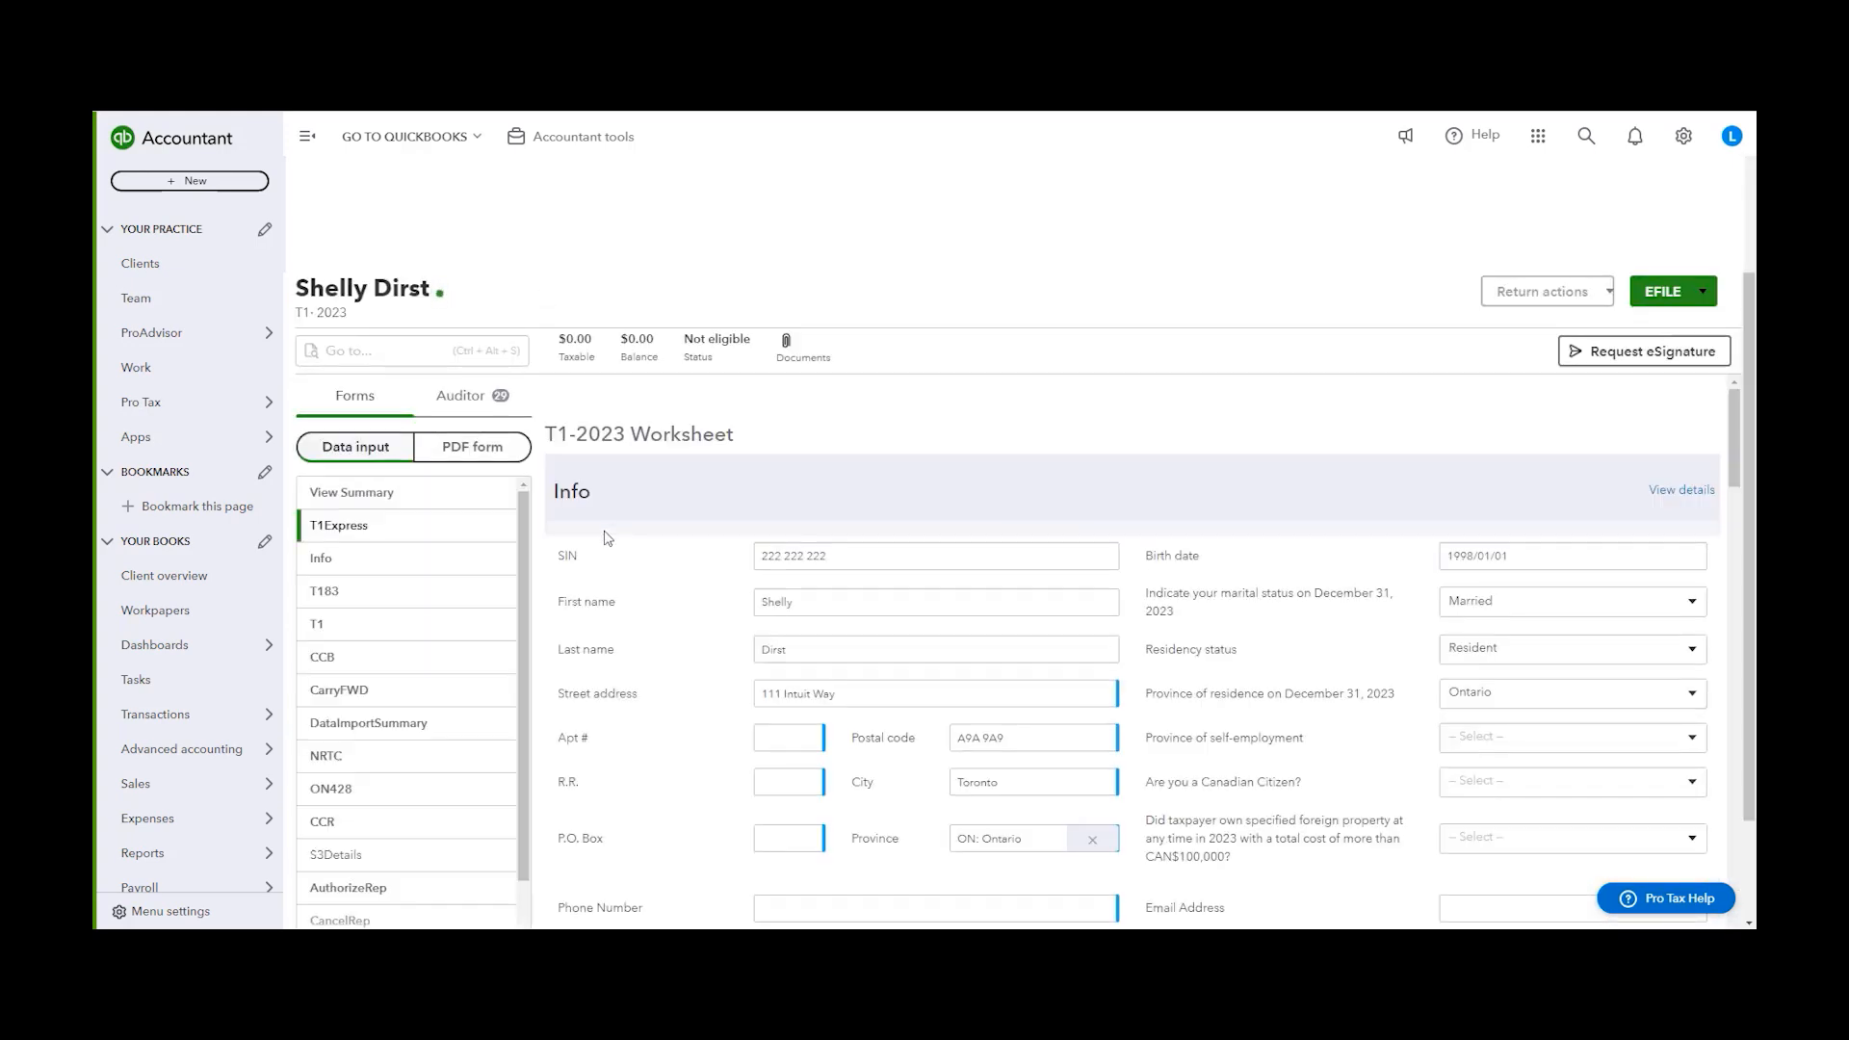
pyautogui.click(366, 606)
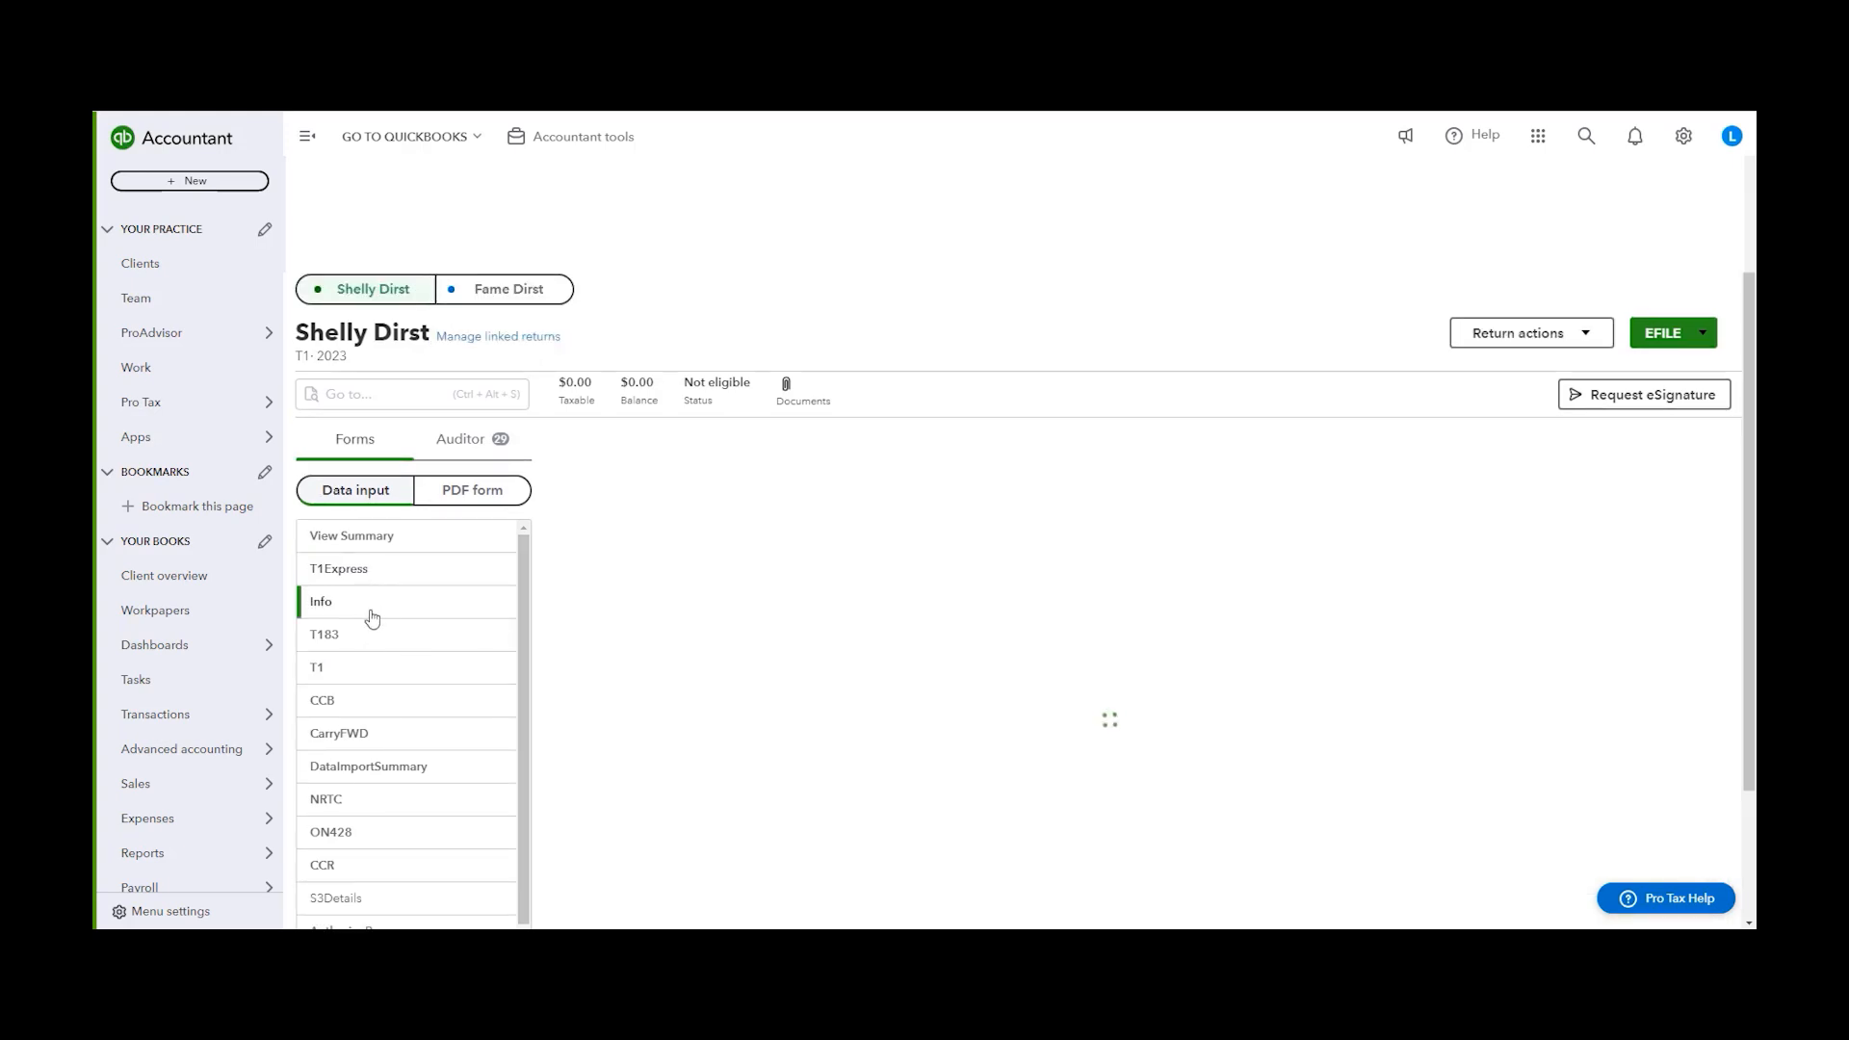
pyautogui.moveTo(1736, 453); pyautogui.dragTo(1743, 743)
pyautogui.moveTo(556, 686); pyautogui.dragTo(1001, 712)
pyautogui.moveTo(1001, 712); pyautogui.dragTo(1232, 695)
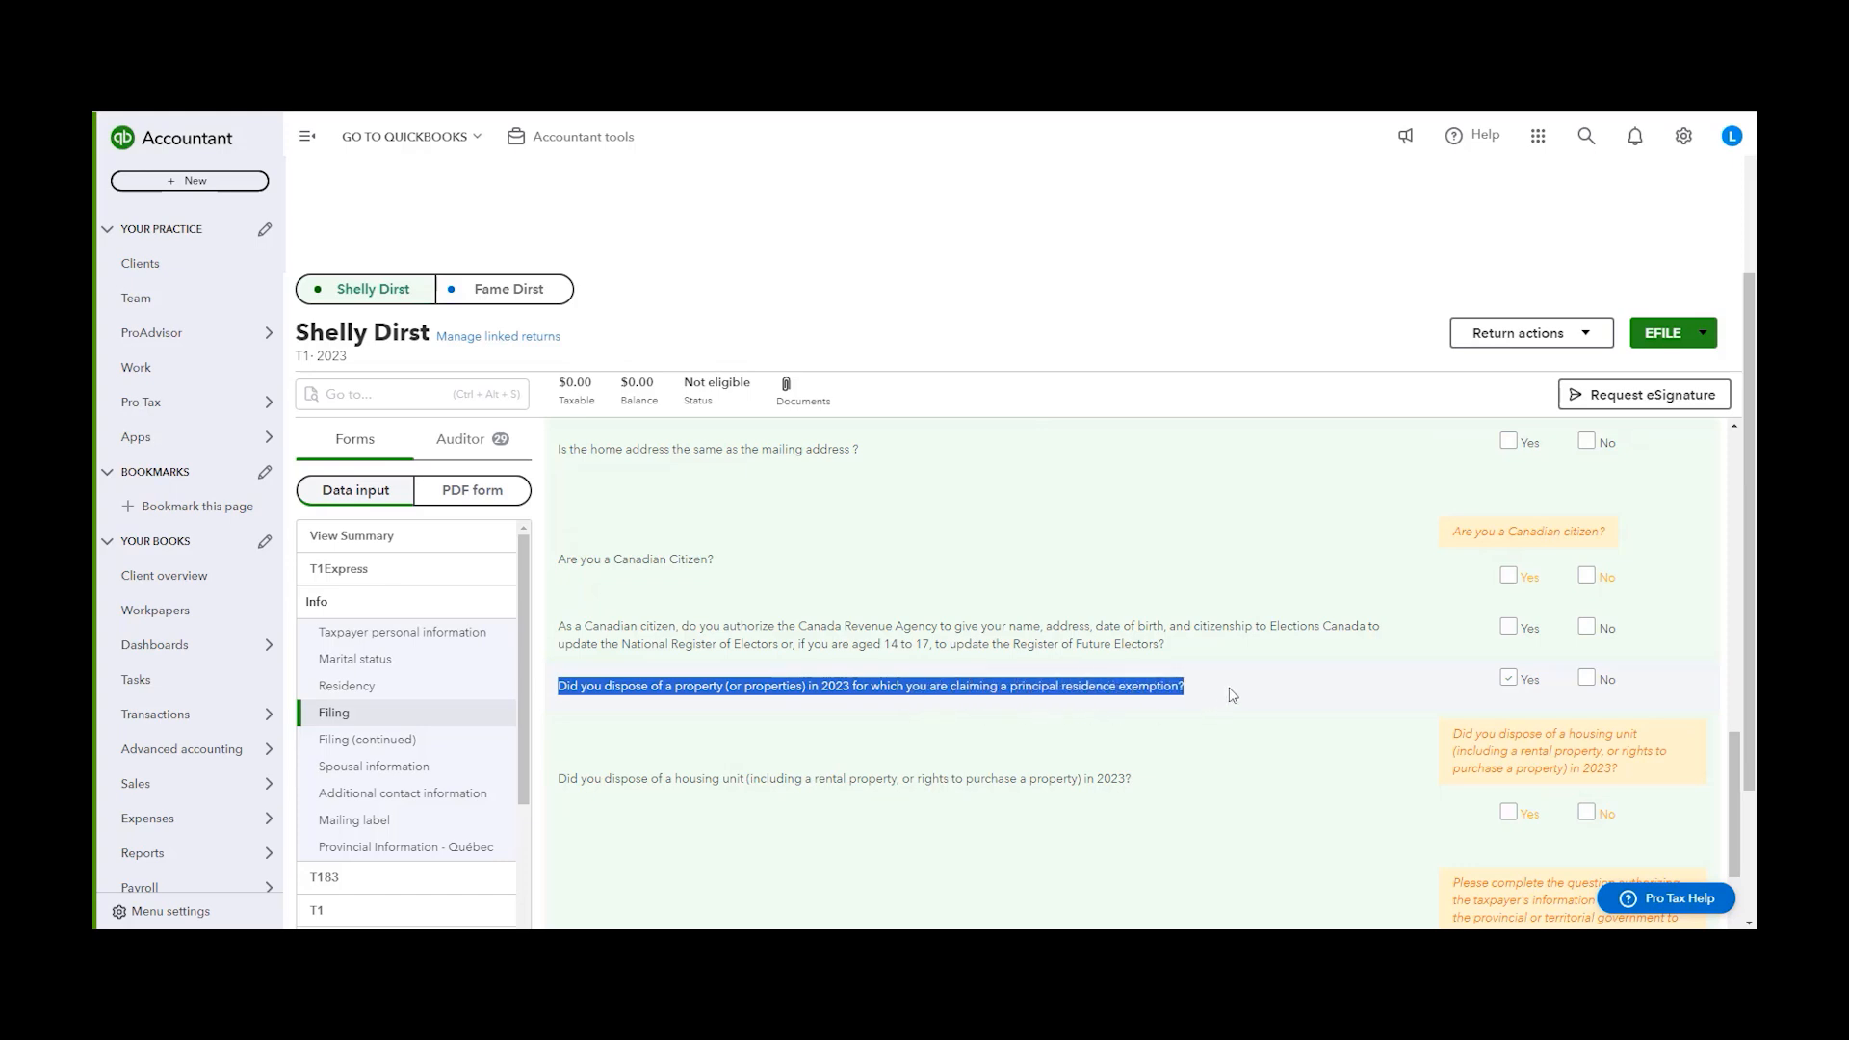
pyautogui.click(1504, 675)
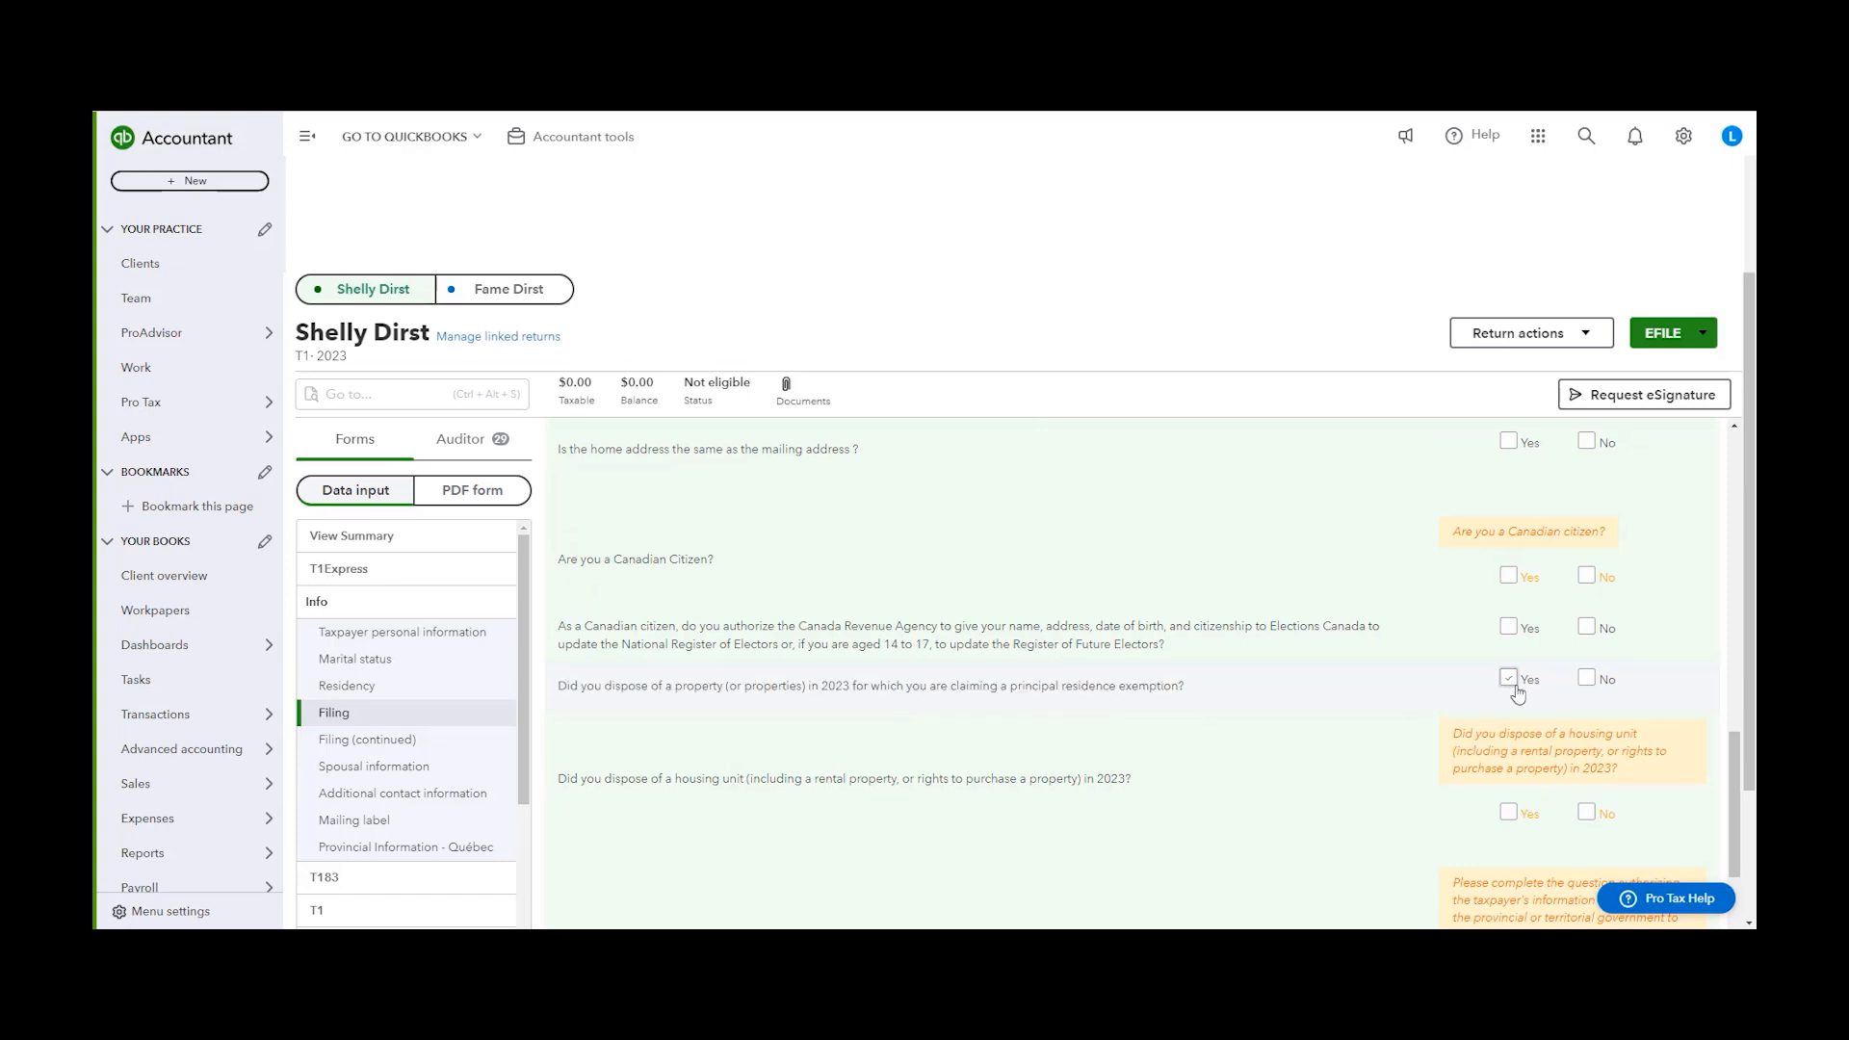
pyautogui.moveTo(953, 686); pyautogui.dragTo(1180, 706)
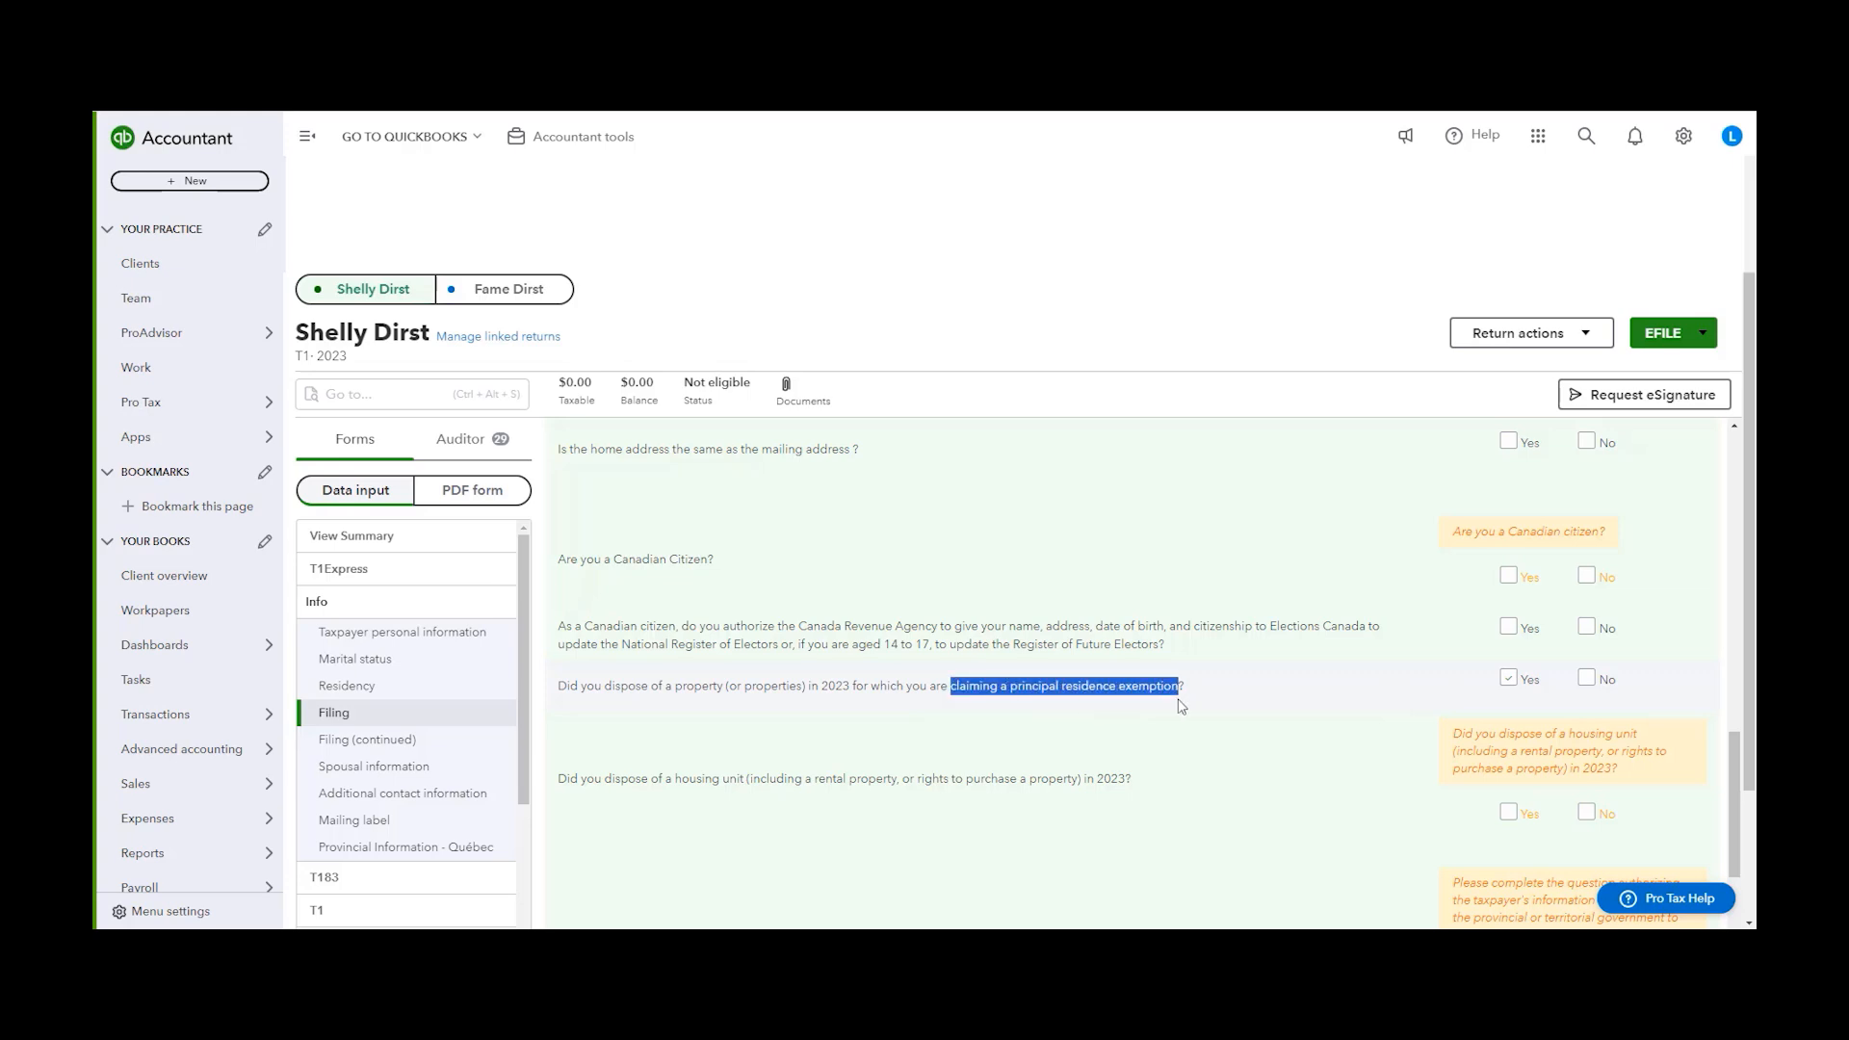
pyautogui.click(1278, 680)
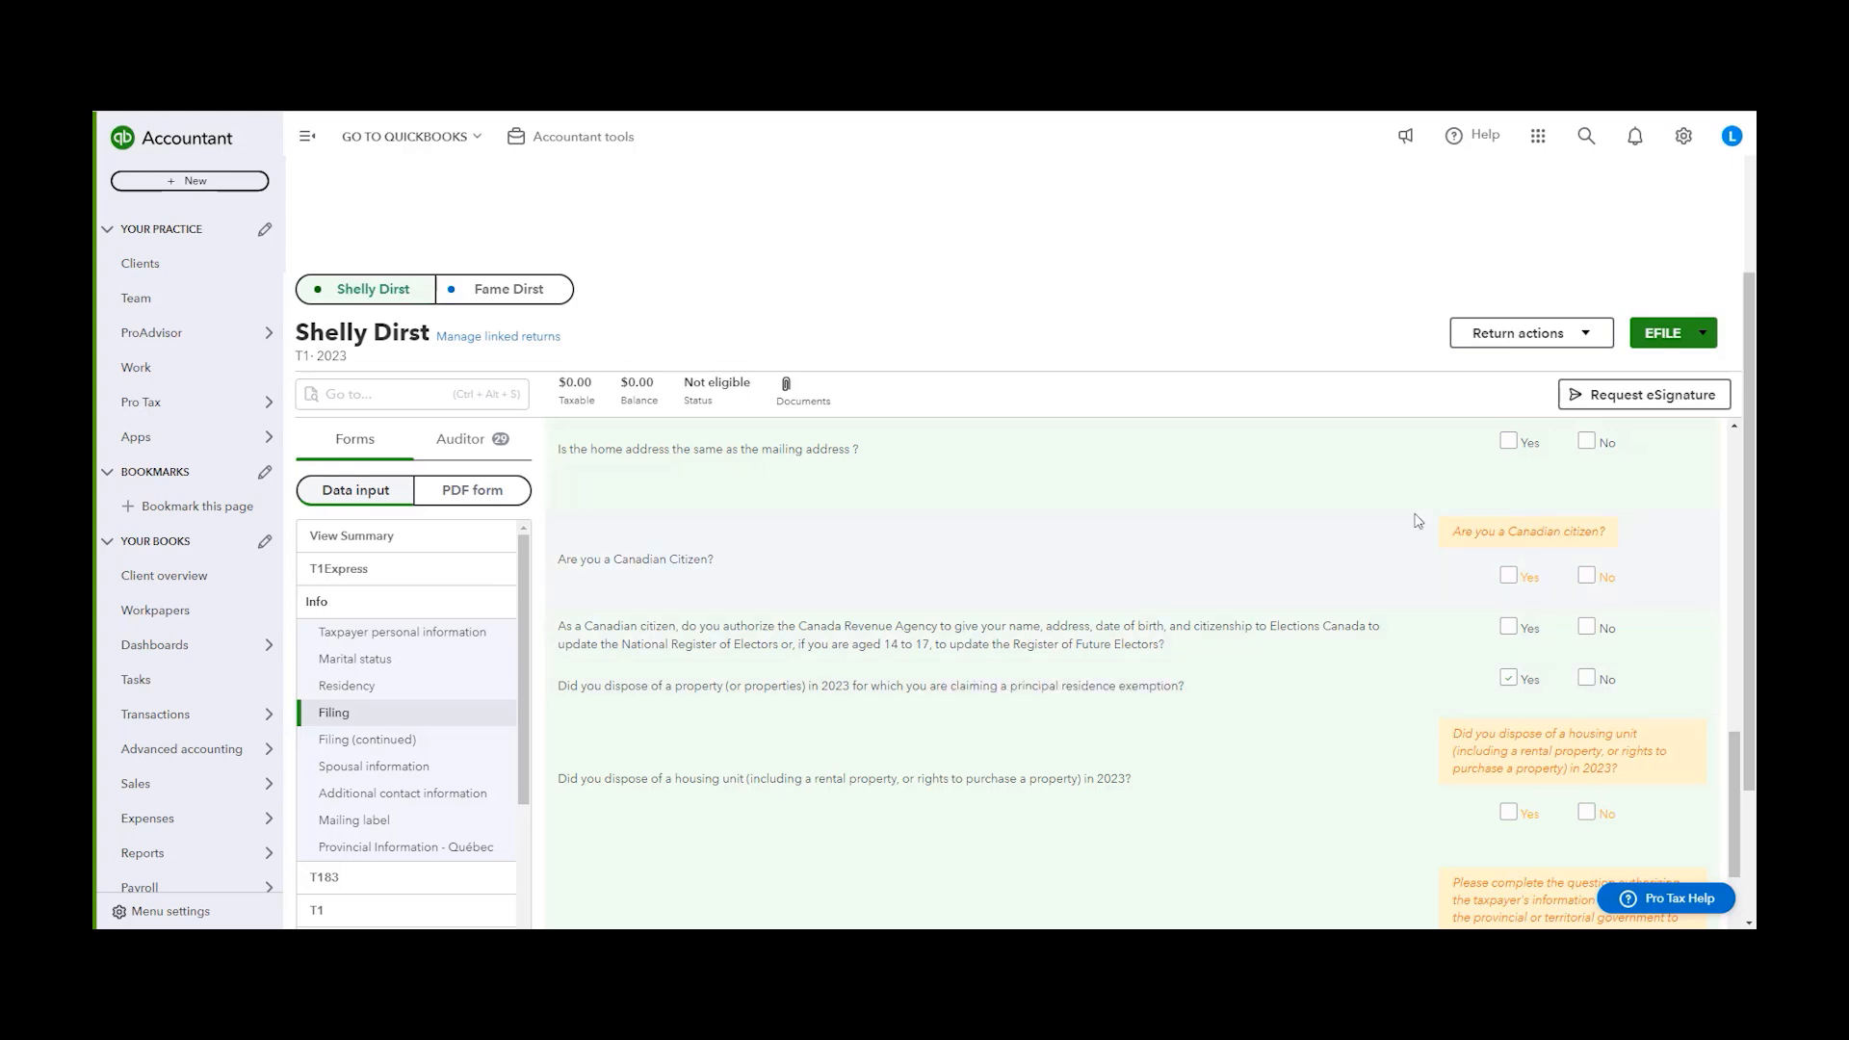
# Return to the taxpayer's T1 return and add the S3PrincipalResidenceDetail form
pyautogui.click(501, 288)
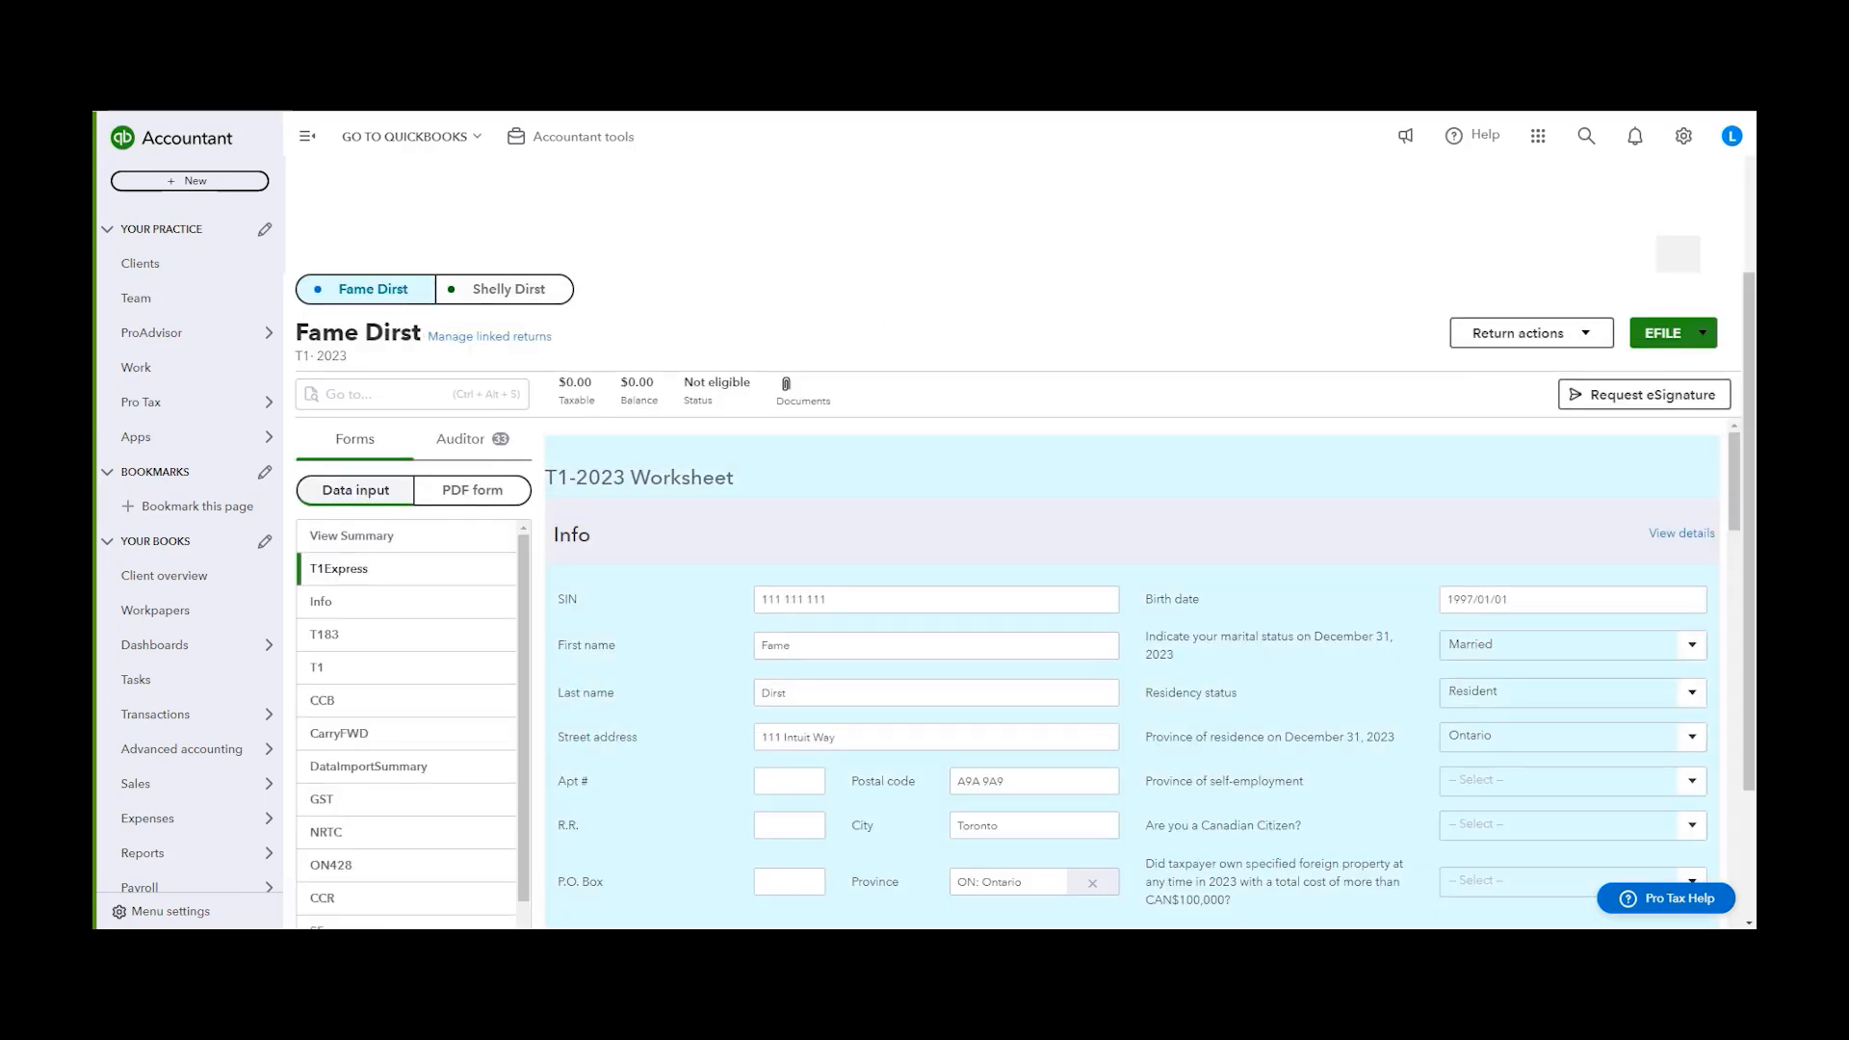
pyautogui.scroll(-2, 884, 313)
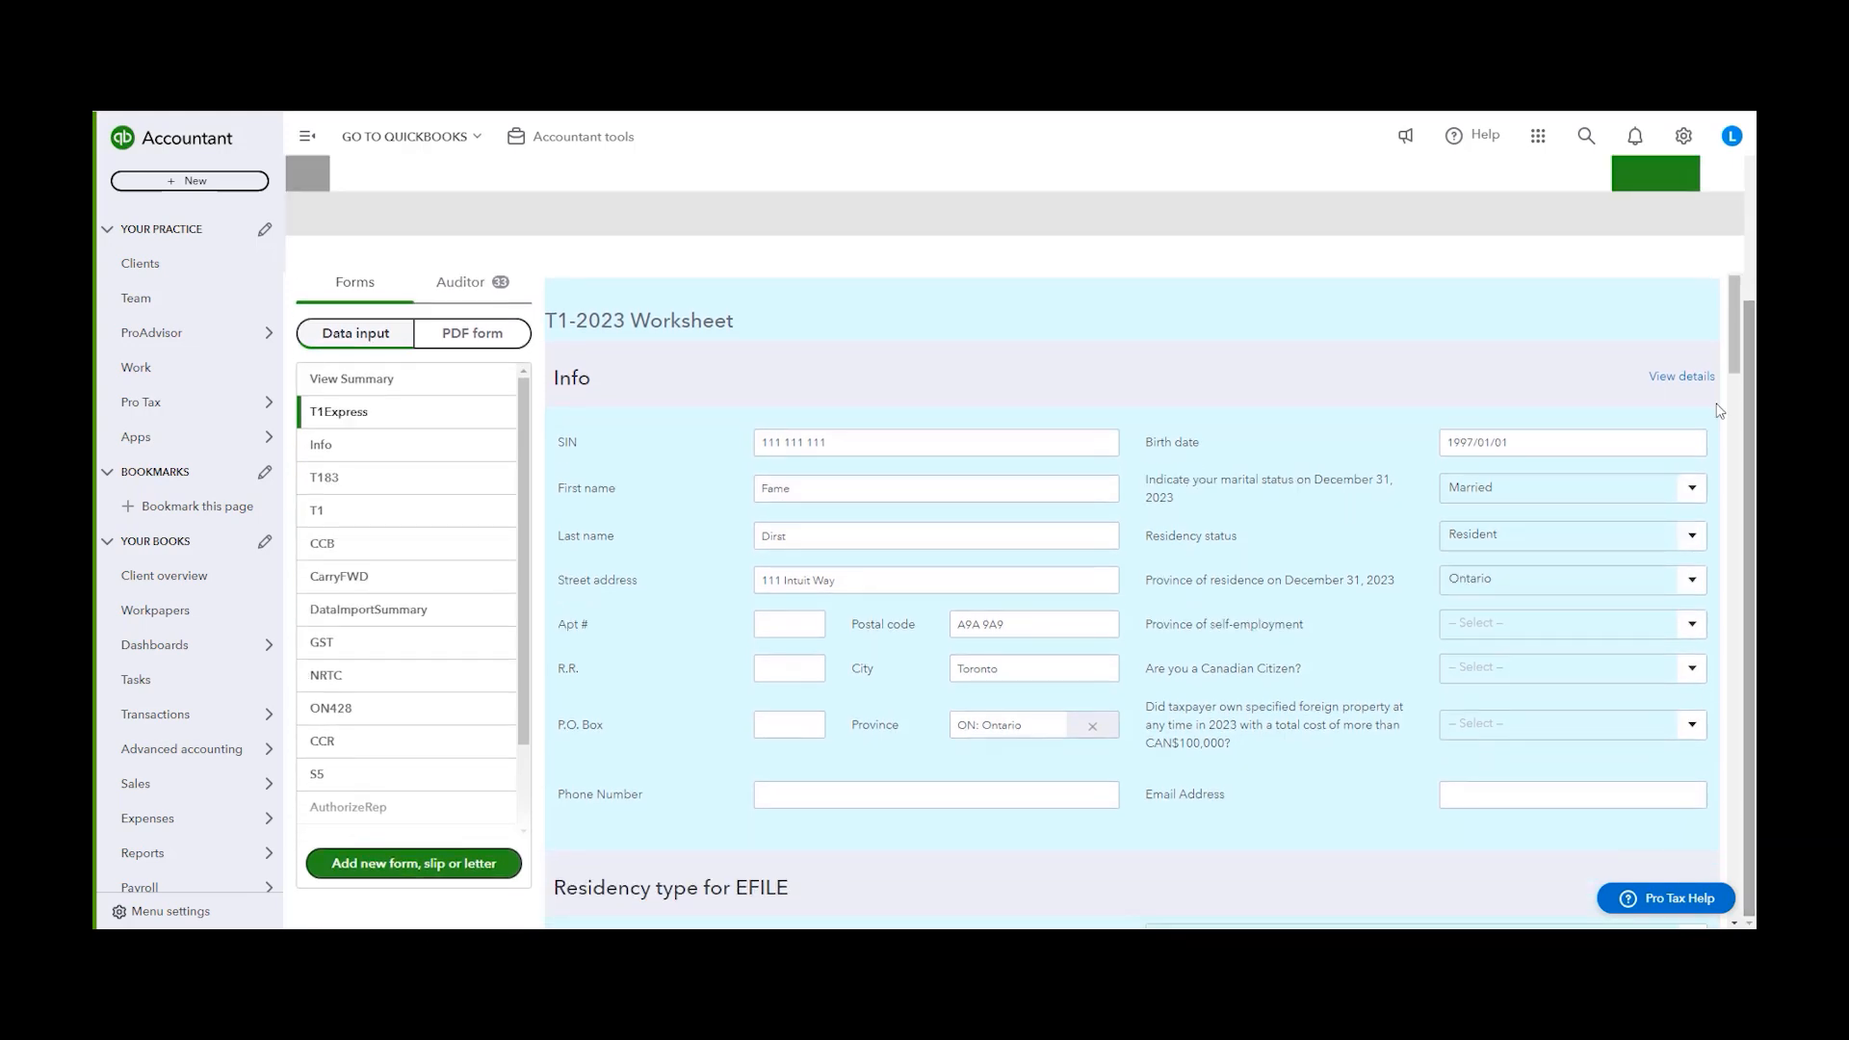
pyautogui.click(386, 874)
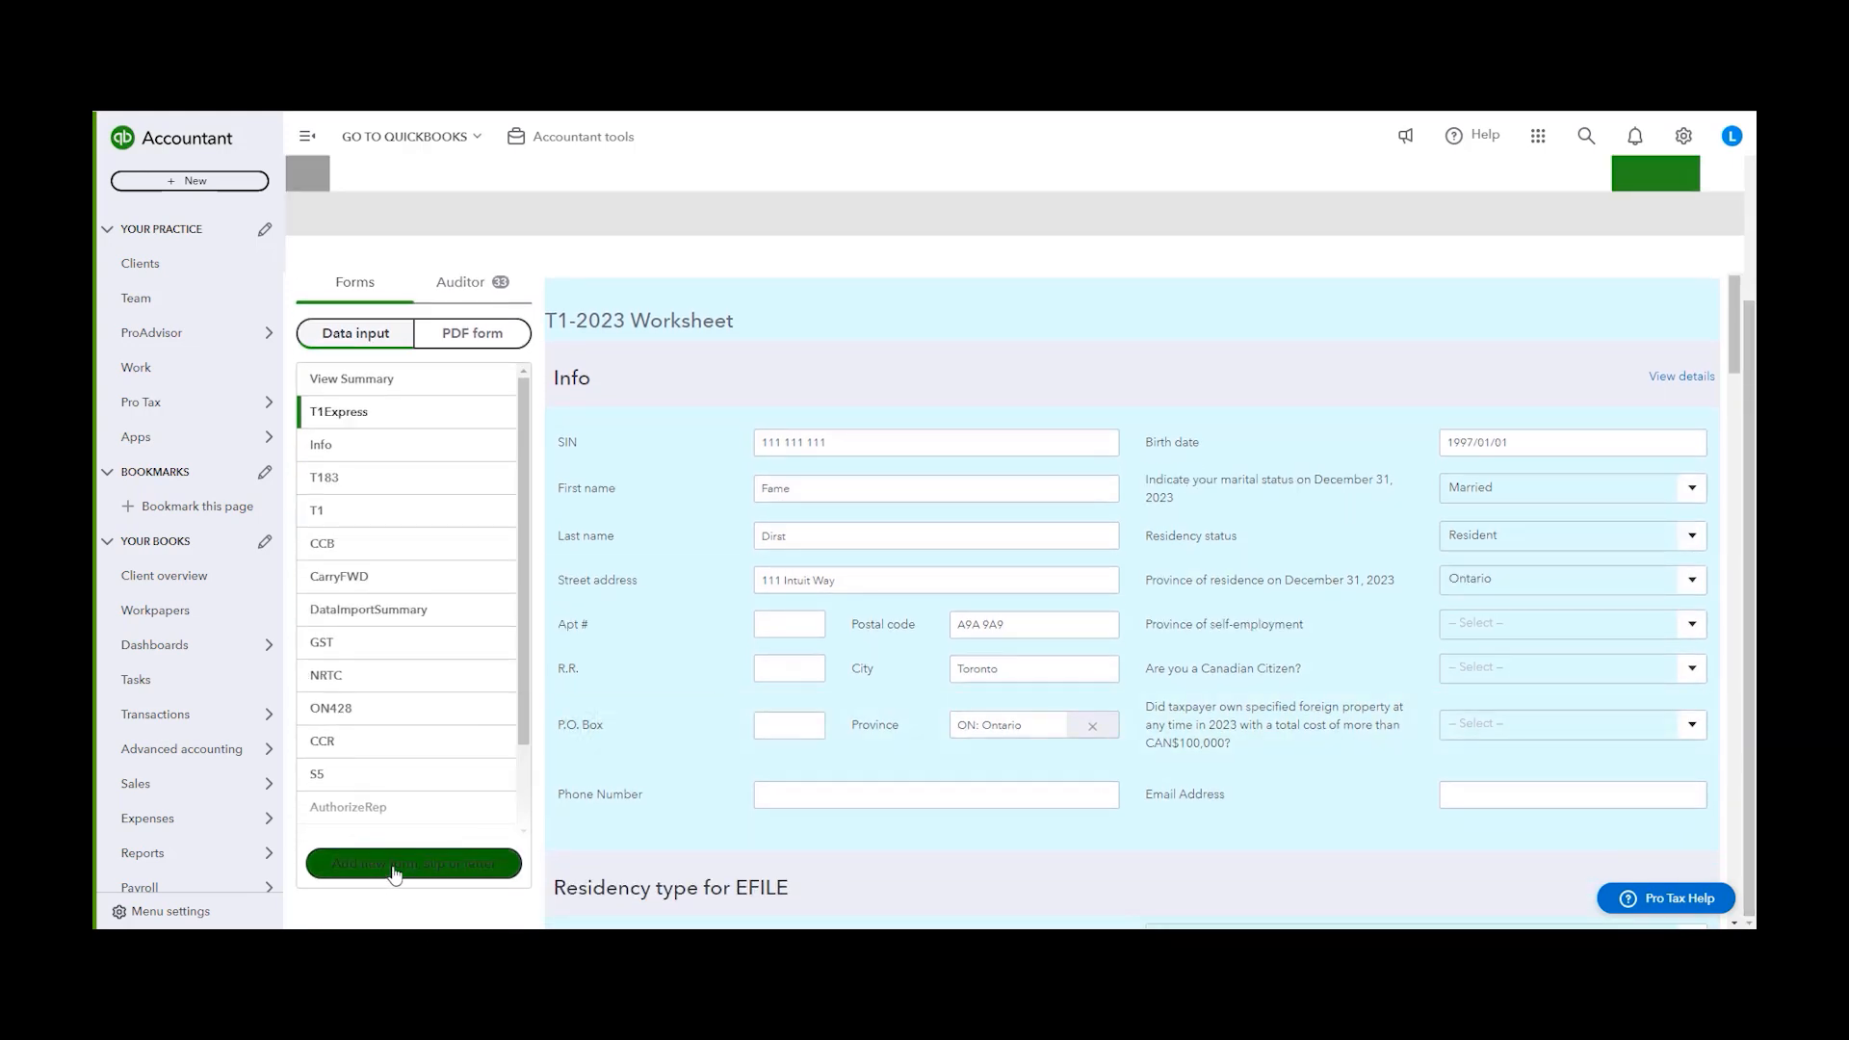
pyautogui.click(942, 427)
pyautogui.write('s3 pr')
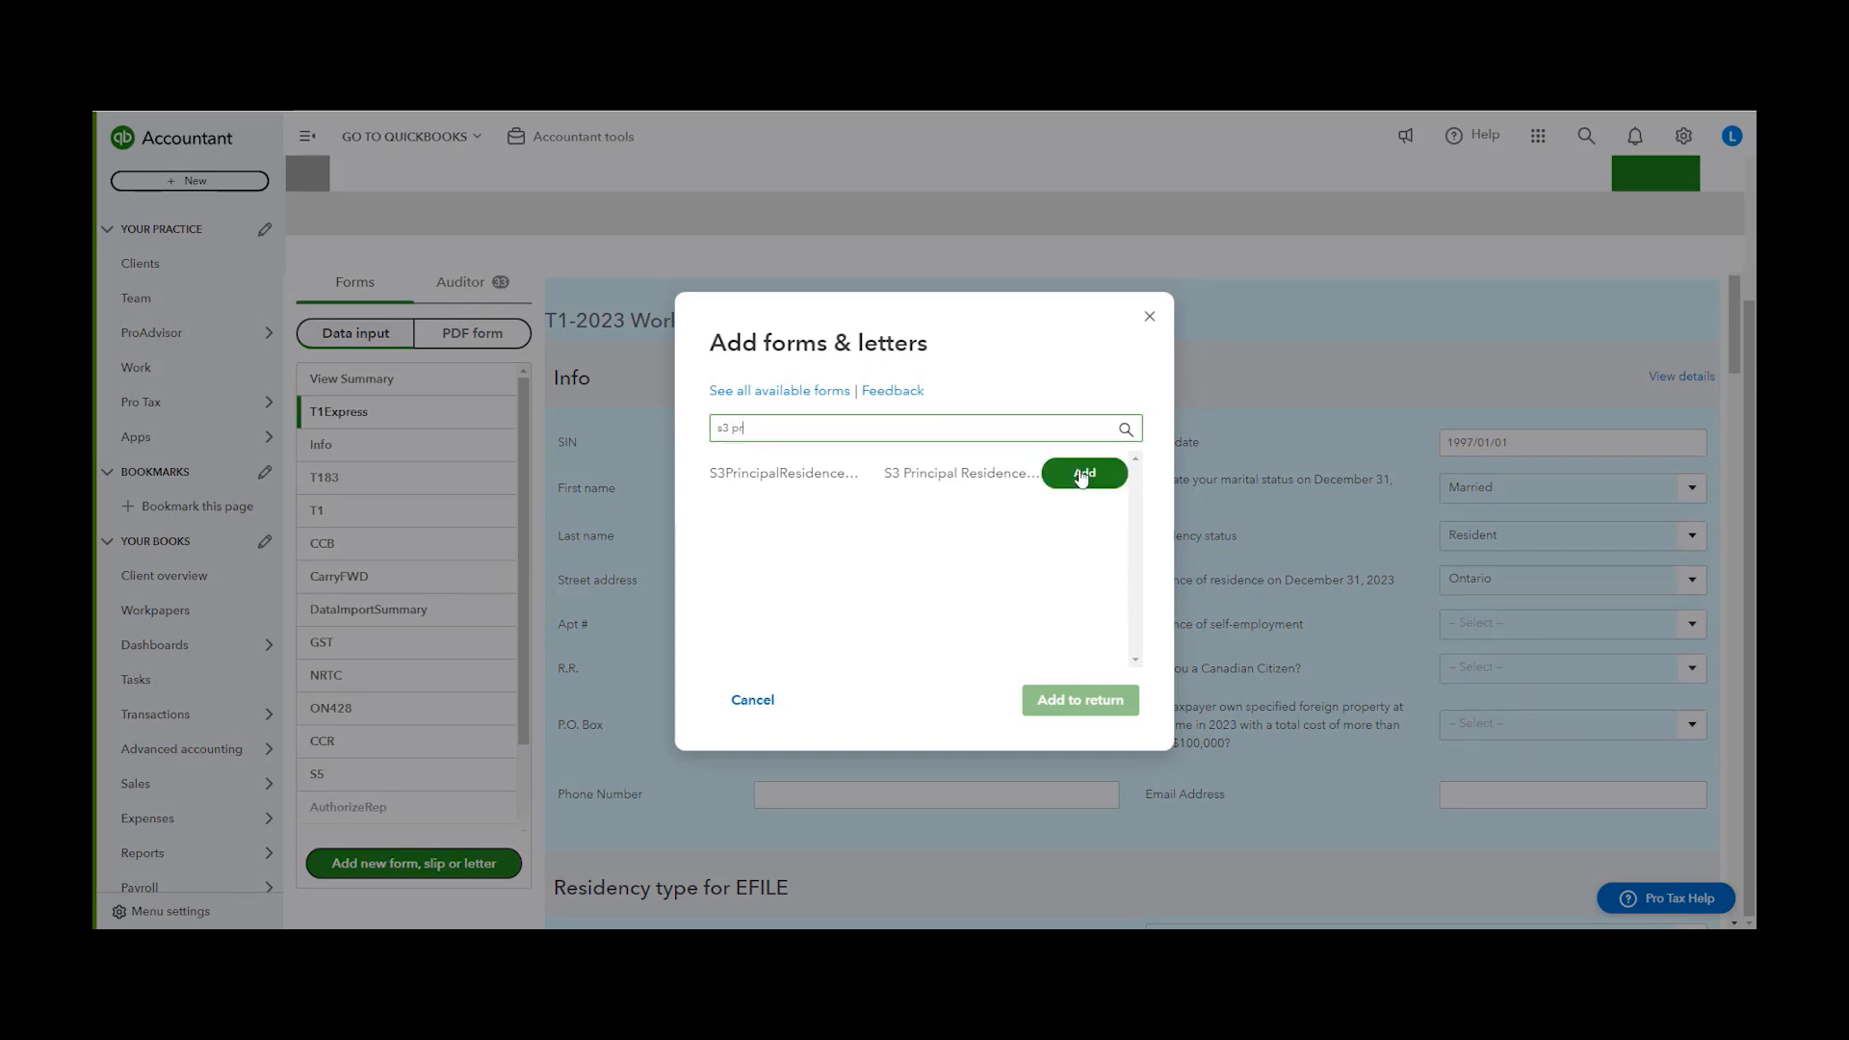
pyautogui.click(1083, 475)
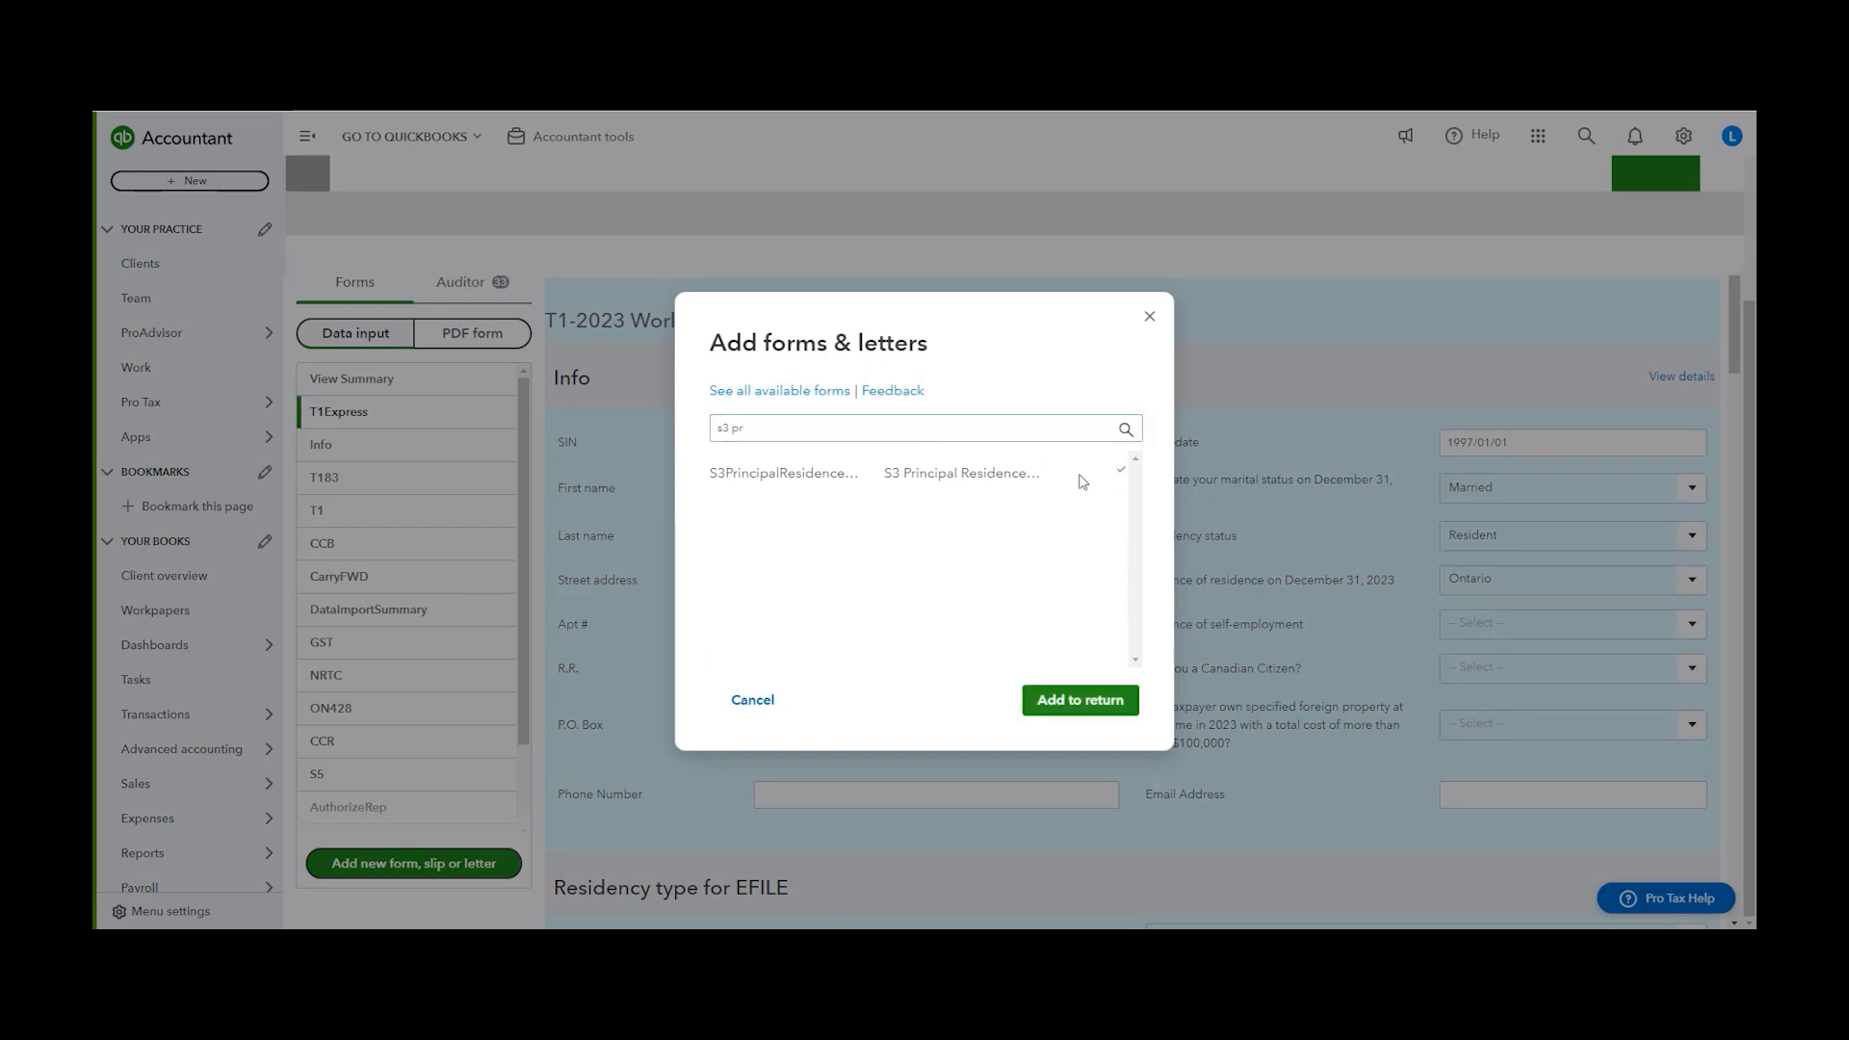
pyautogui.click(1080, 701)
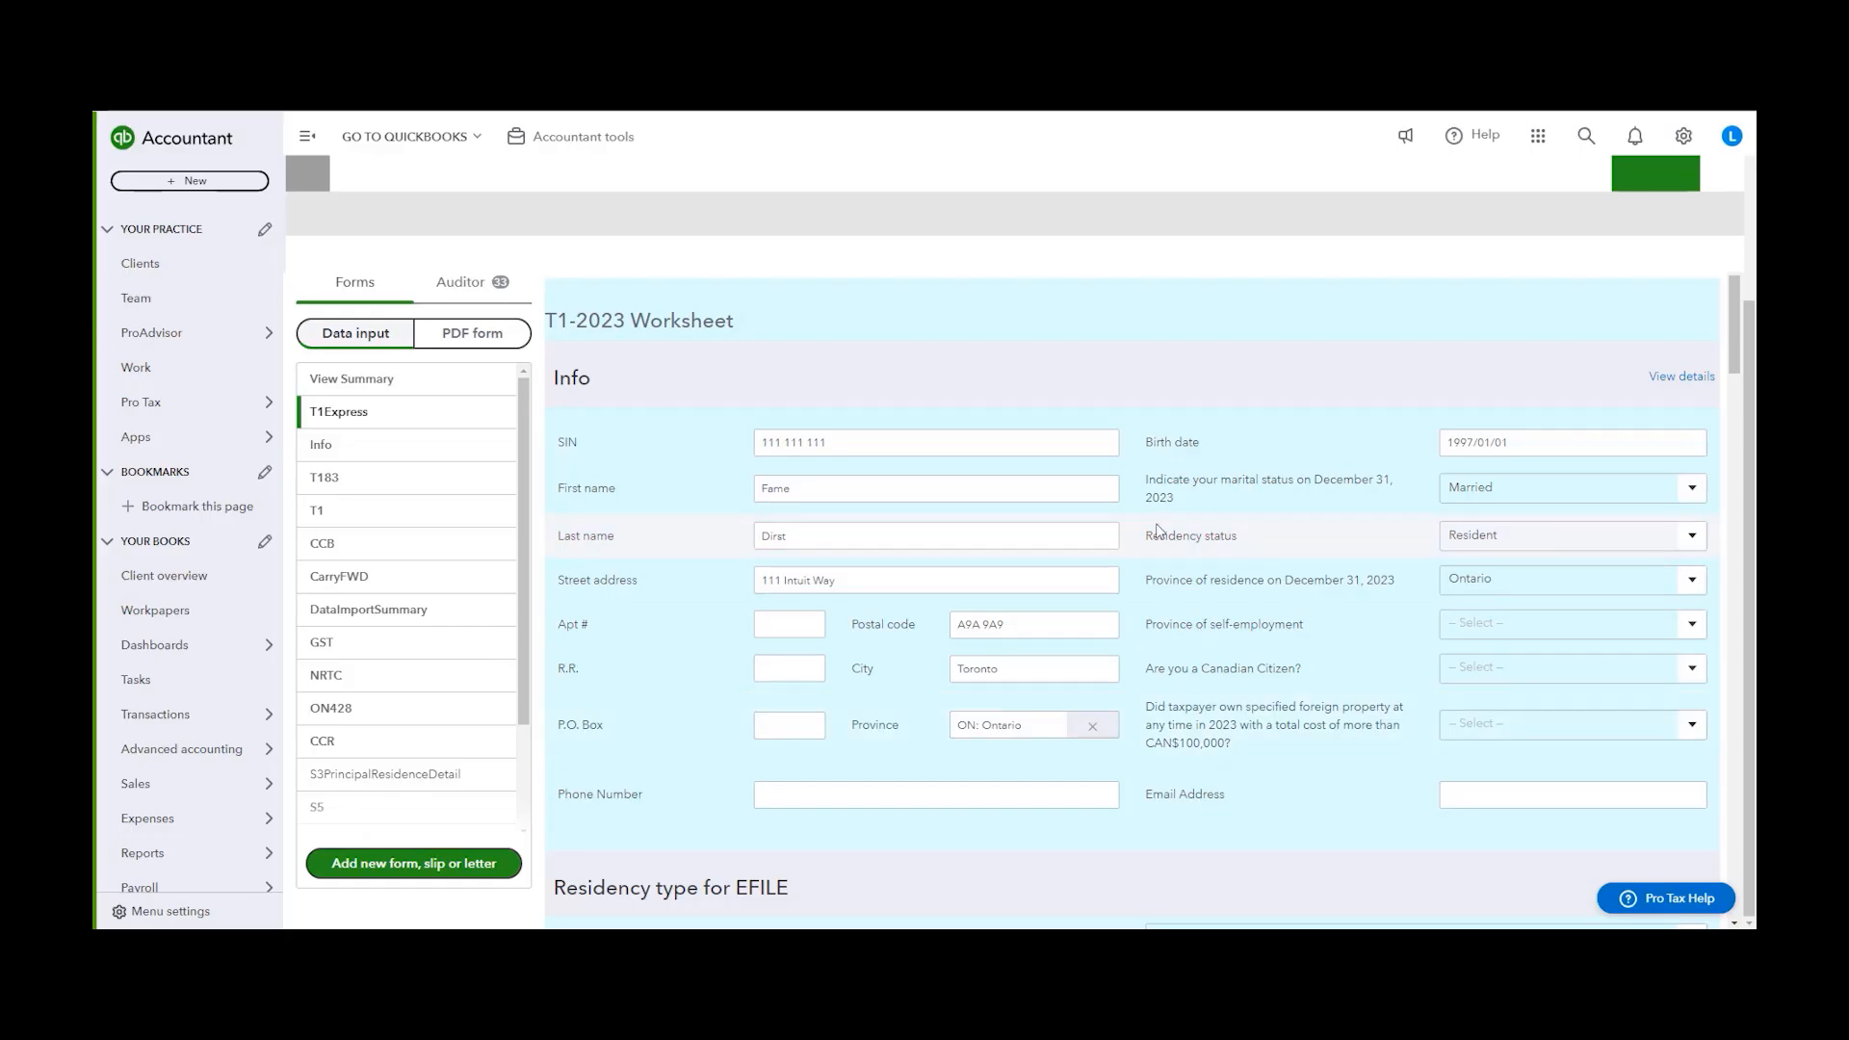
# Examine the principal residence designation options on line 17900 of the taxpayer's S3PrincipalResidenceDetail form
pyautogui.scroll(-2, 1221, 581)
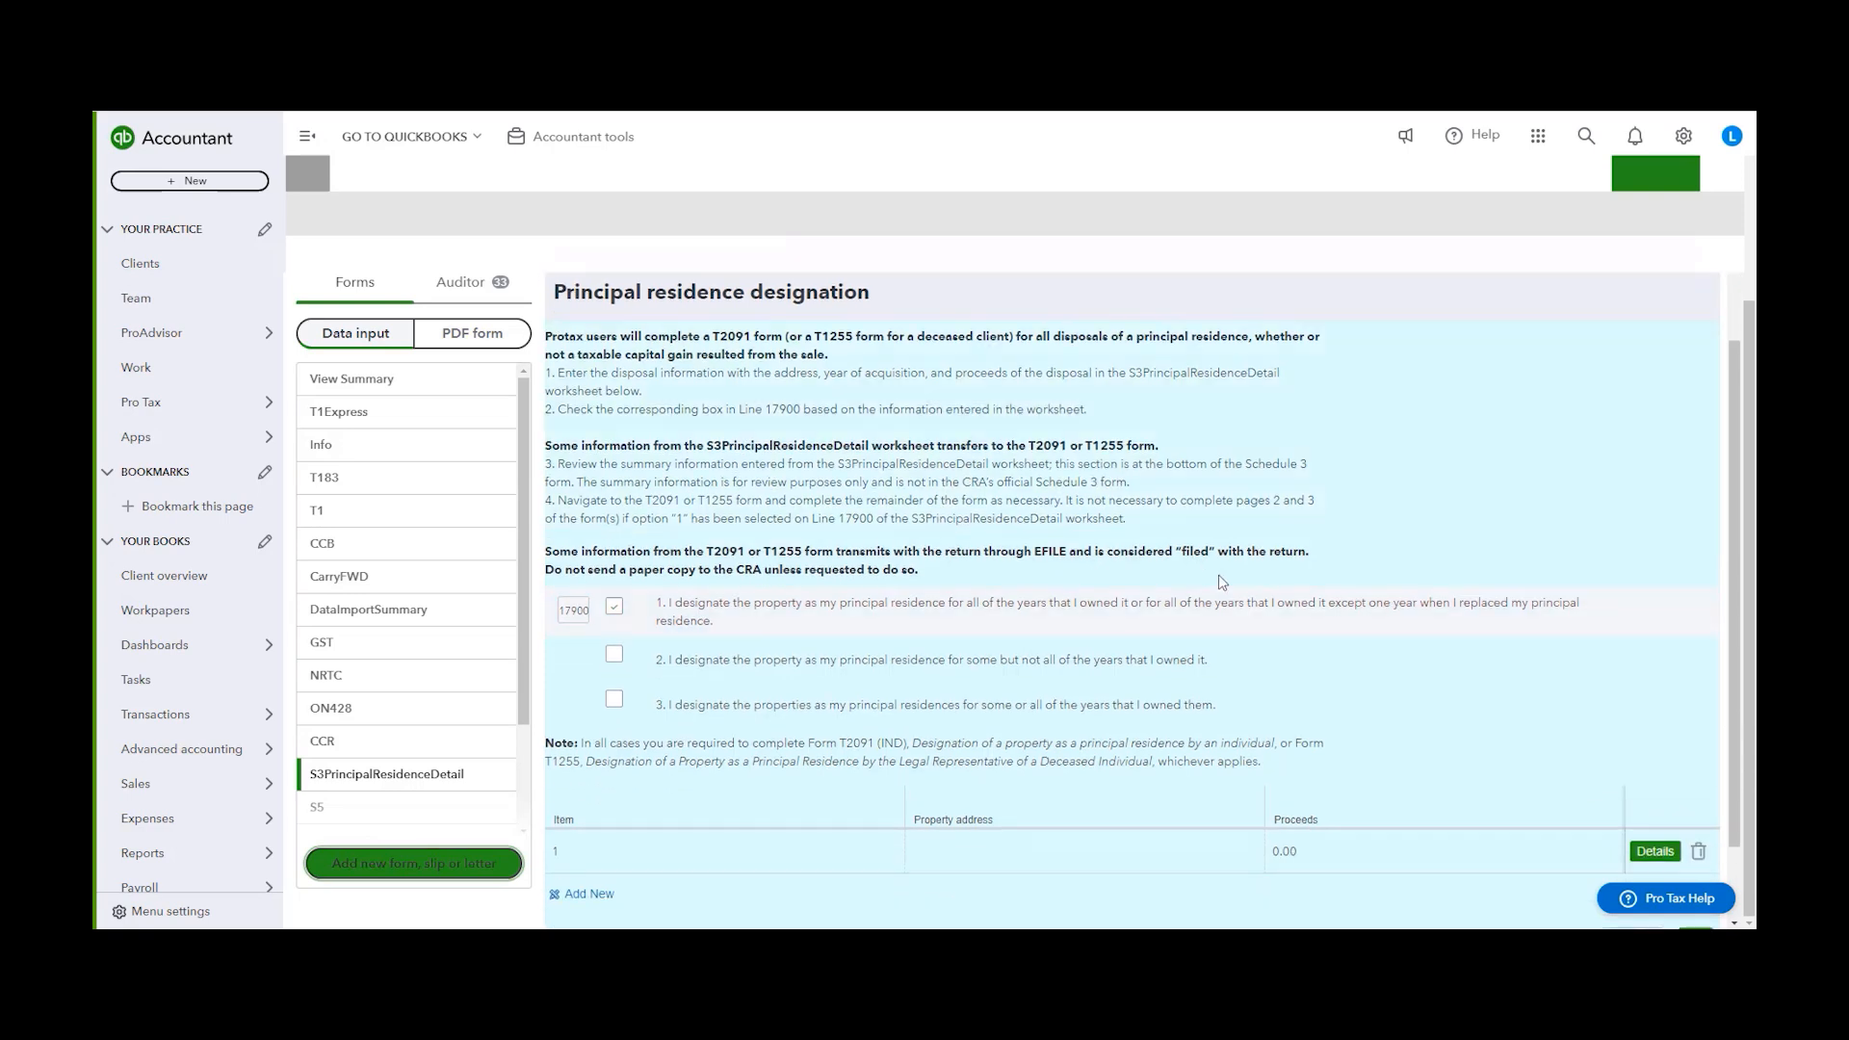
pyautogui.scroll(-1, 987, 515)
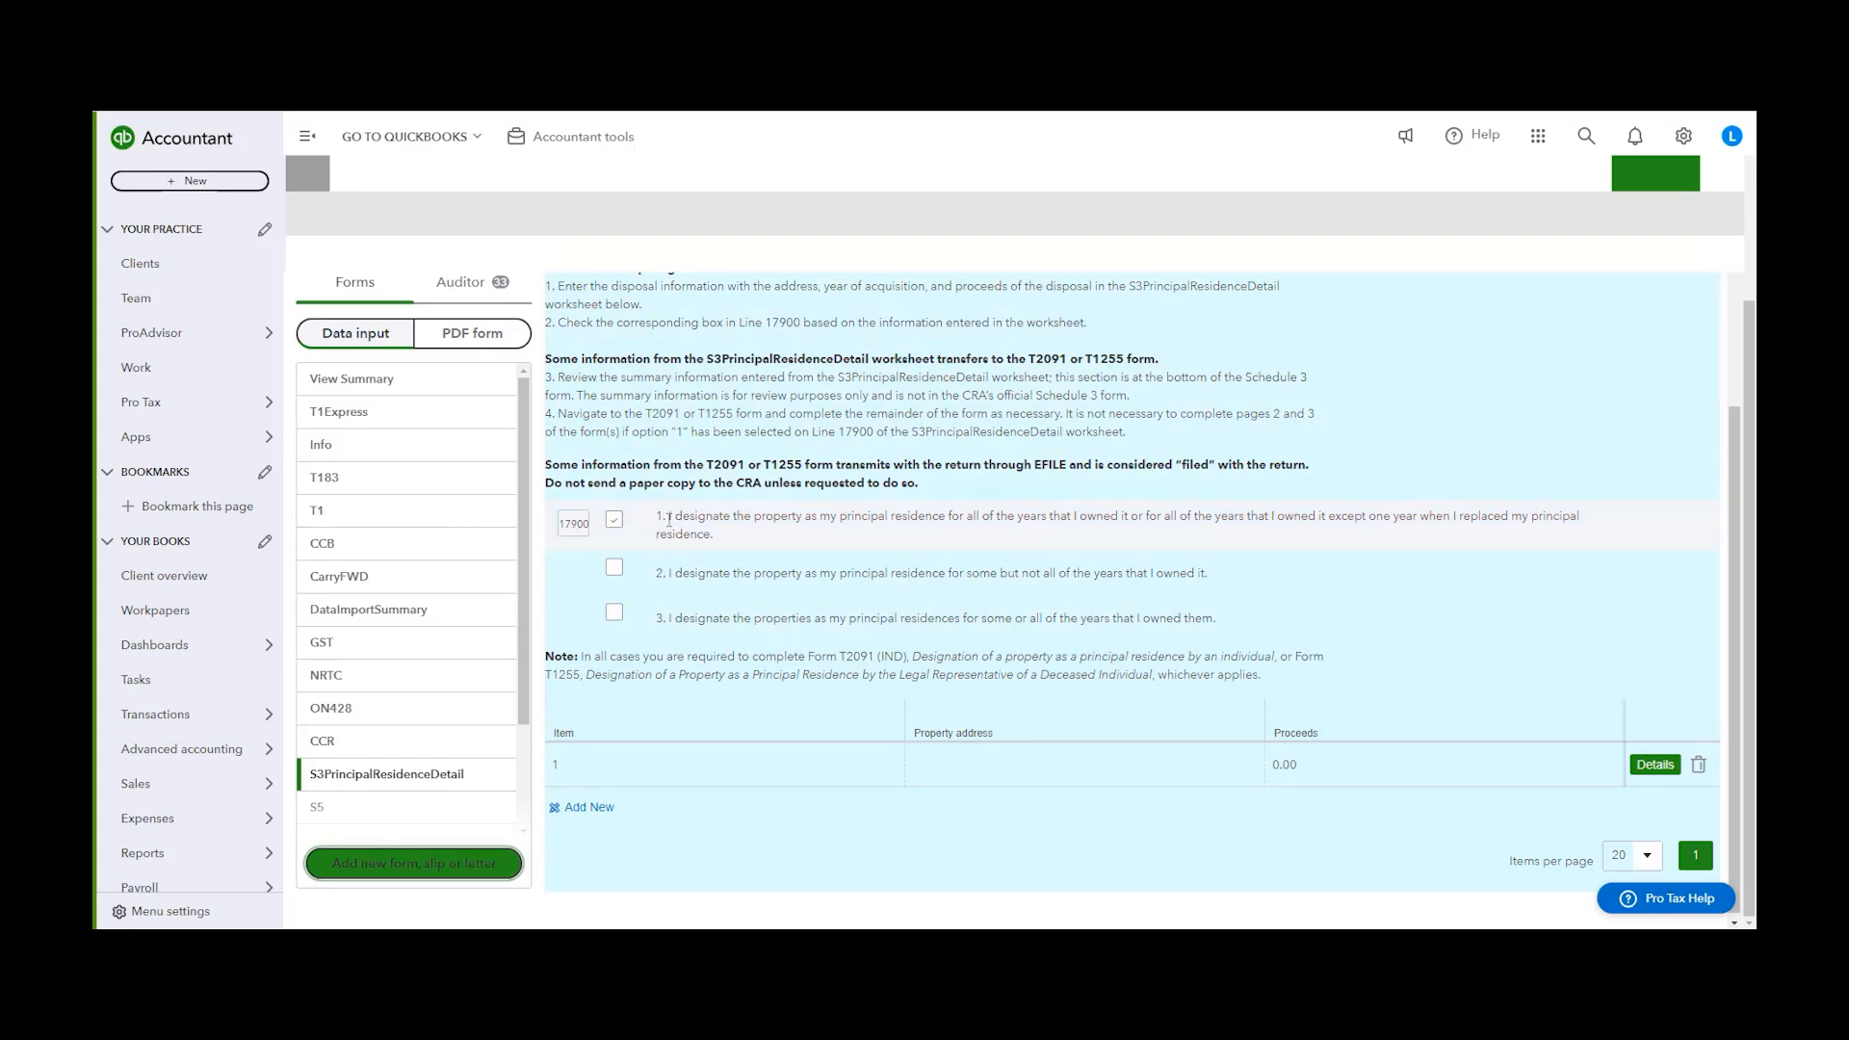
pyautogui.moveTo(677, 515); pyautogui.dragTo(1627, 539)
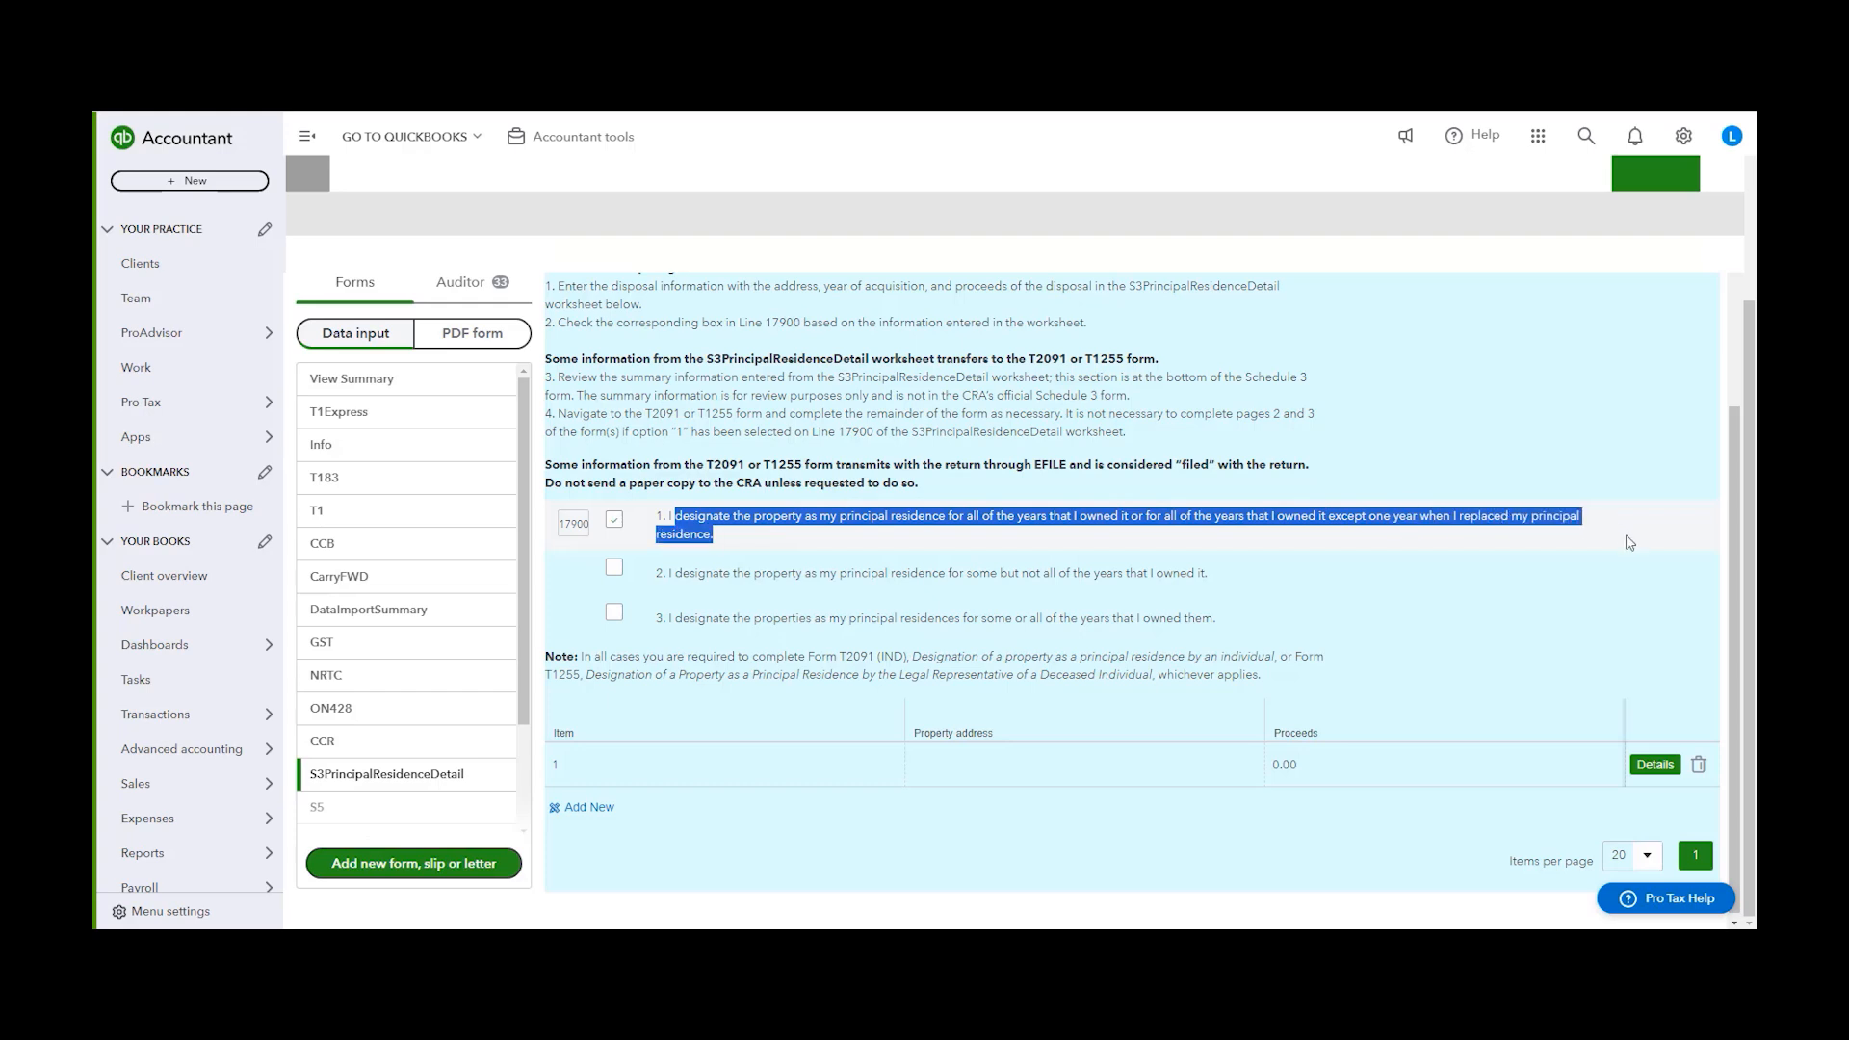
pyautogui.click(1428, 537)
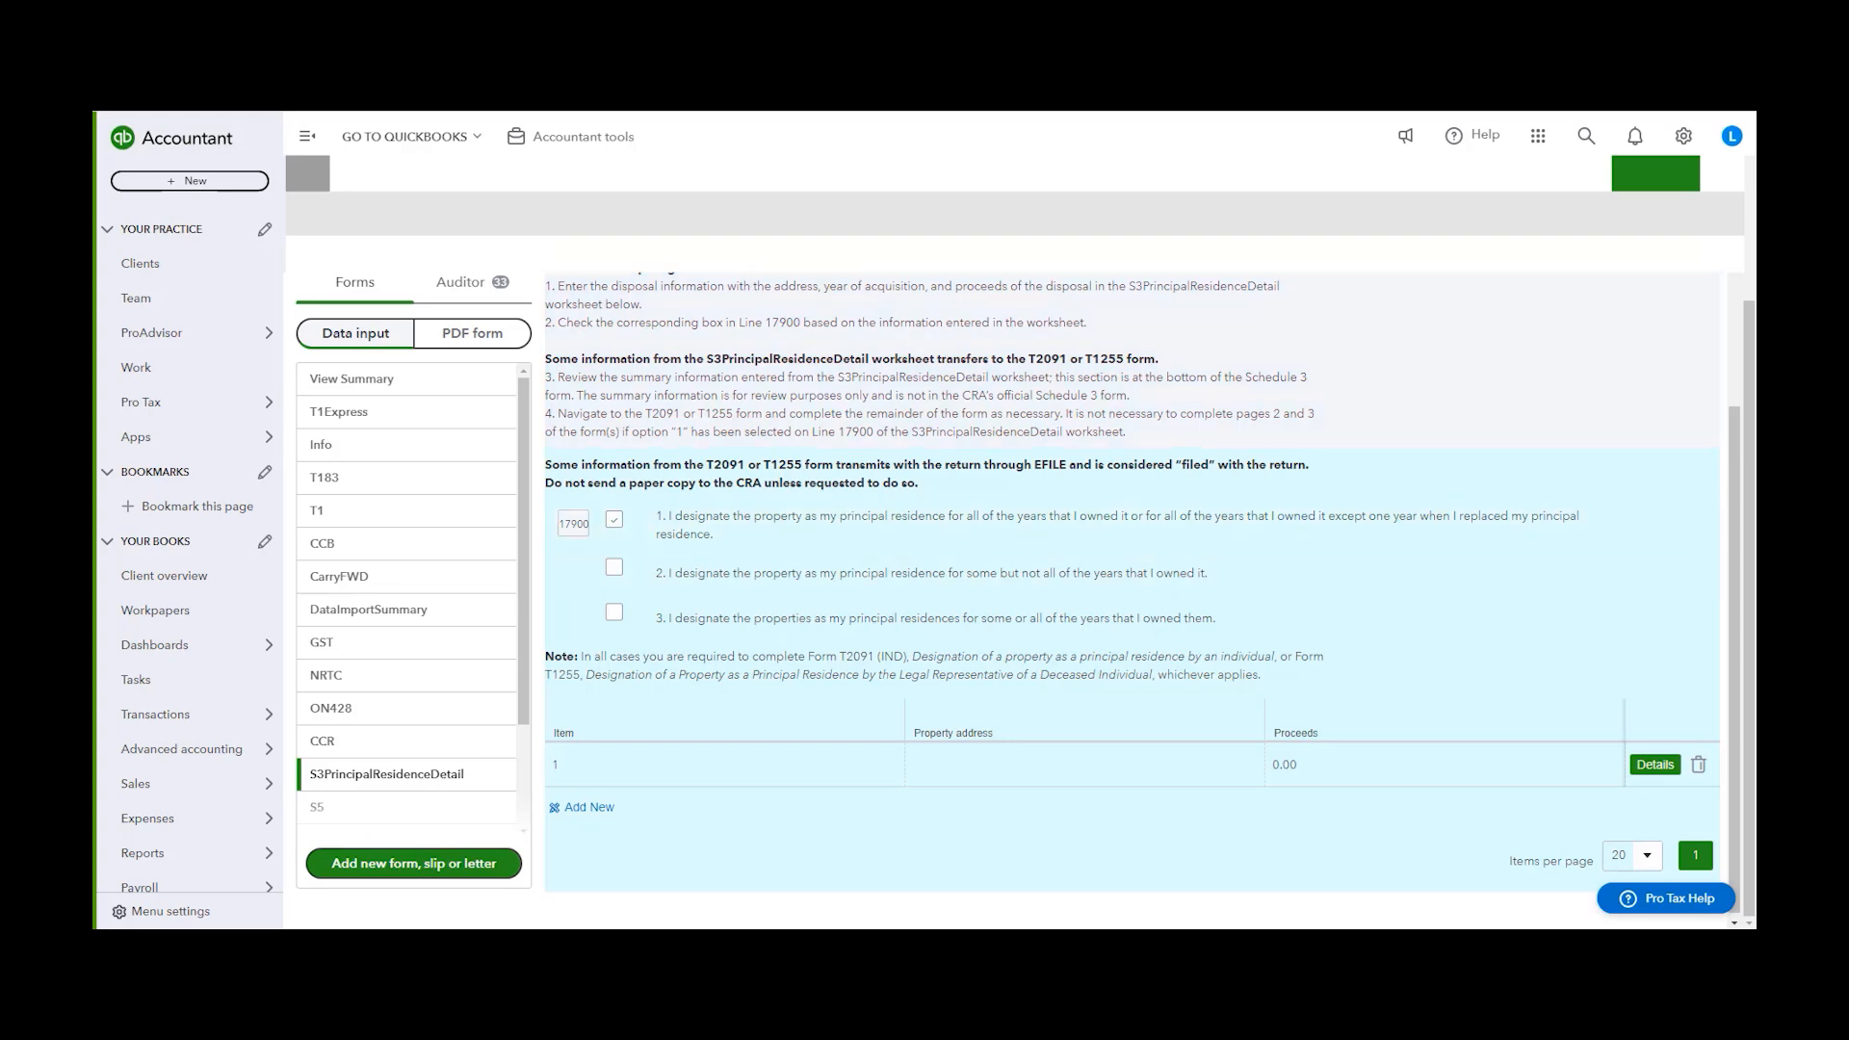
pyautogui.scroll(2, 482, 308)
# Switch to the spouse's linked return and add the S3PrincipalResidenceDetail form to it
pyautogui.click(491, 290)
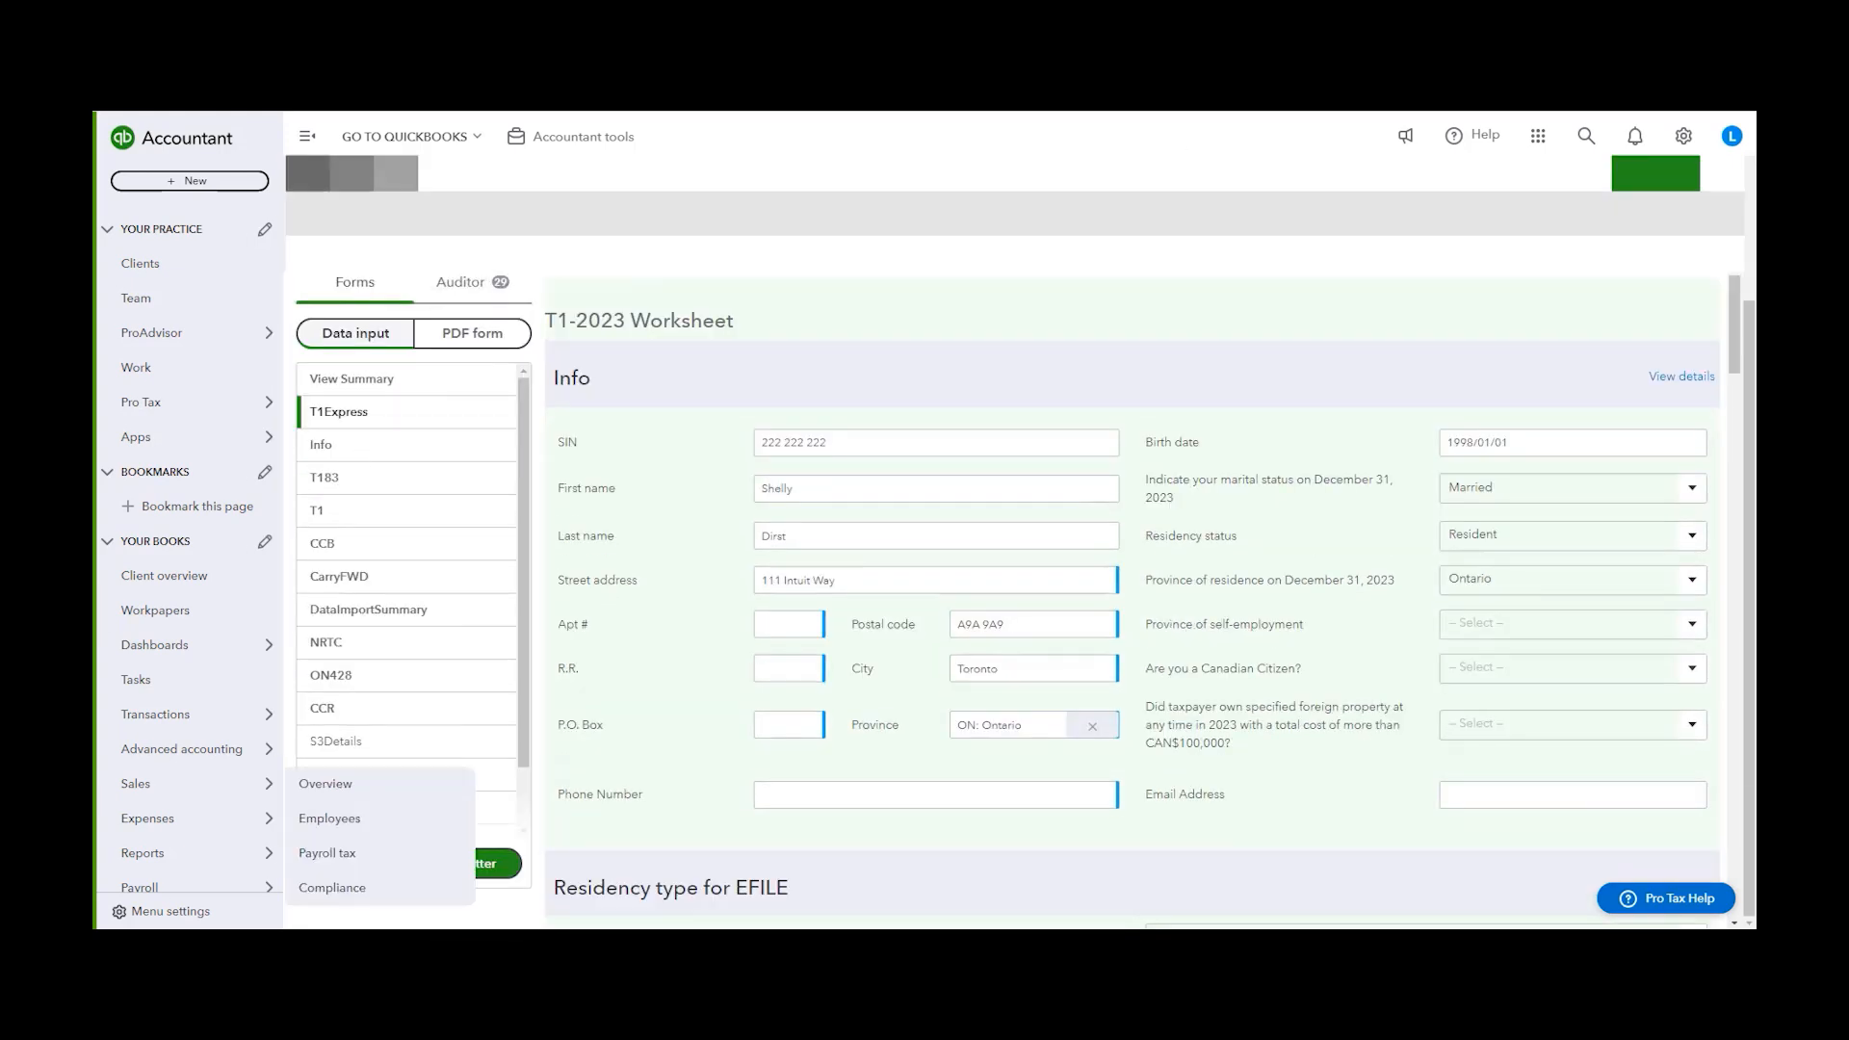
pyautogui.click(422, 870)
pyautogui.write('s3 pri')
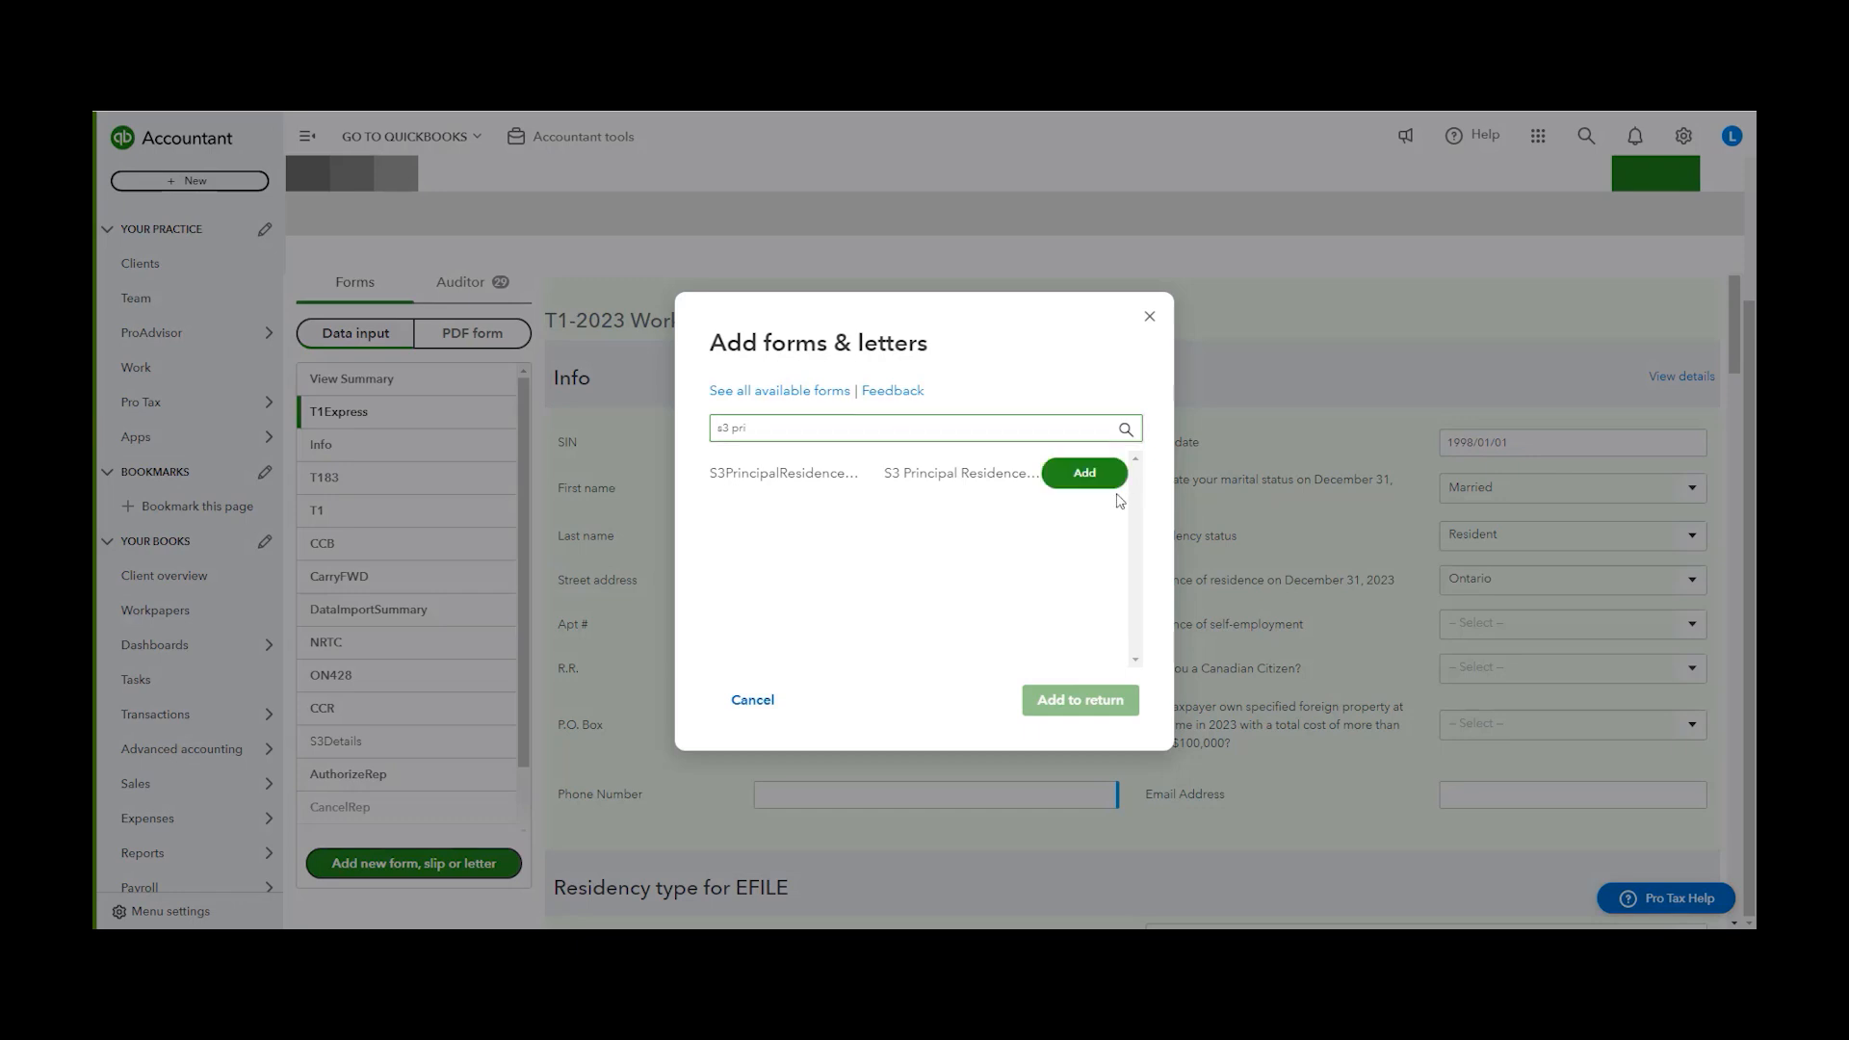
pyautogui.click(1102, 481)
pyautogui.click(1117, 696)
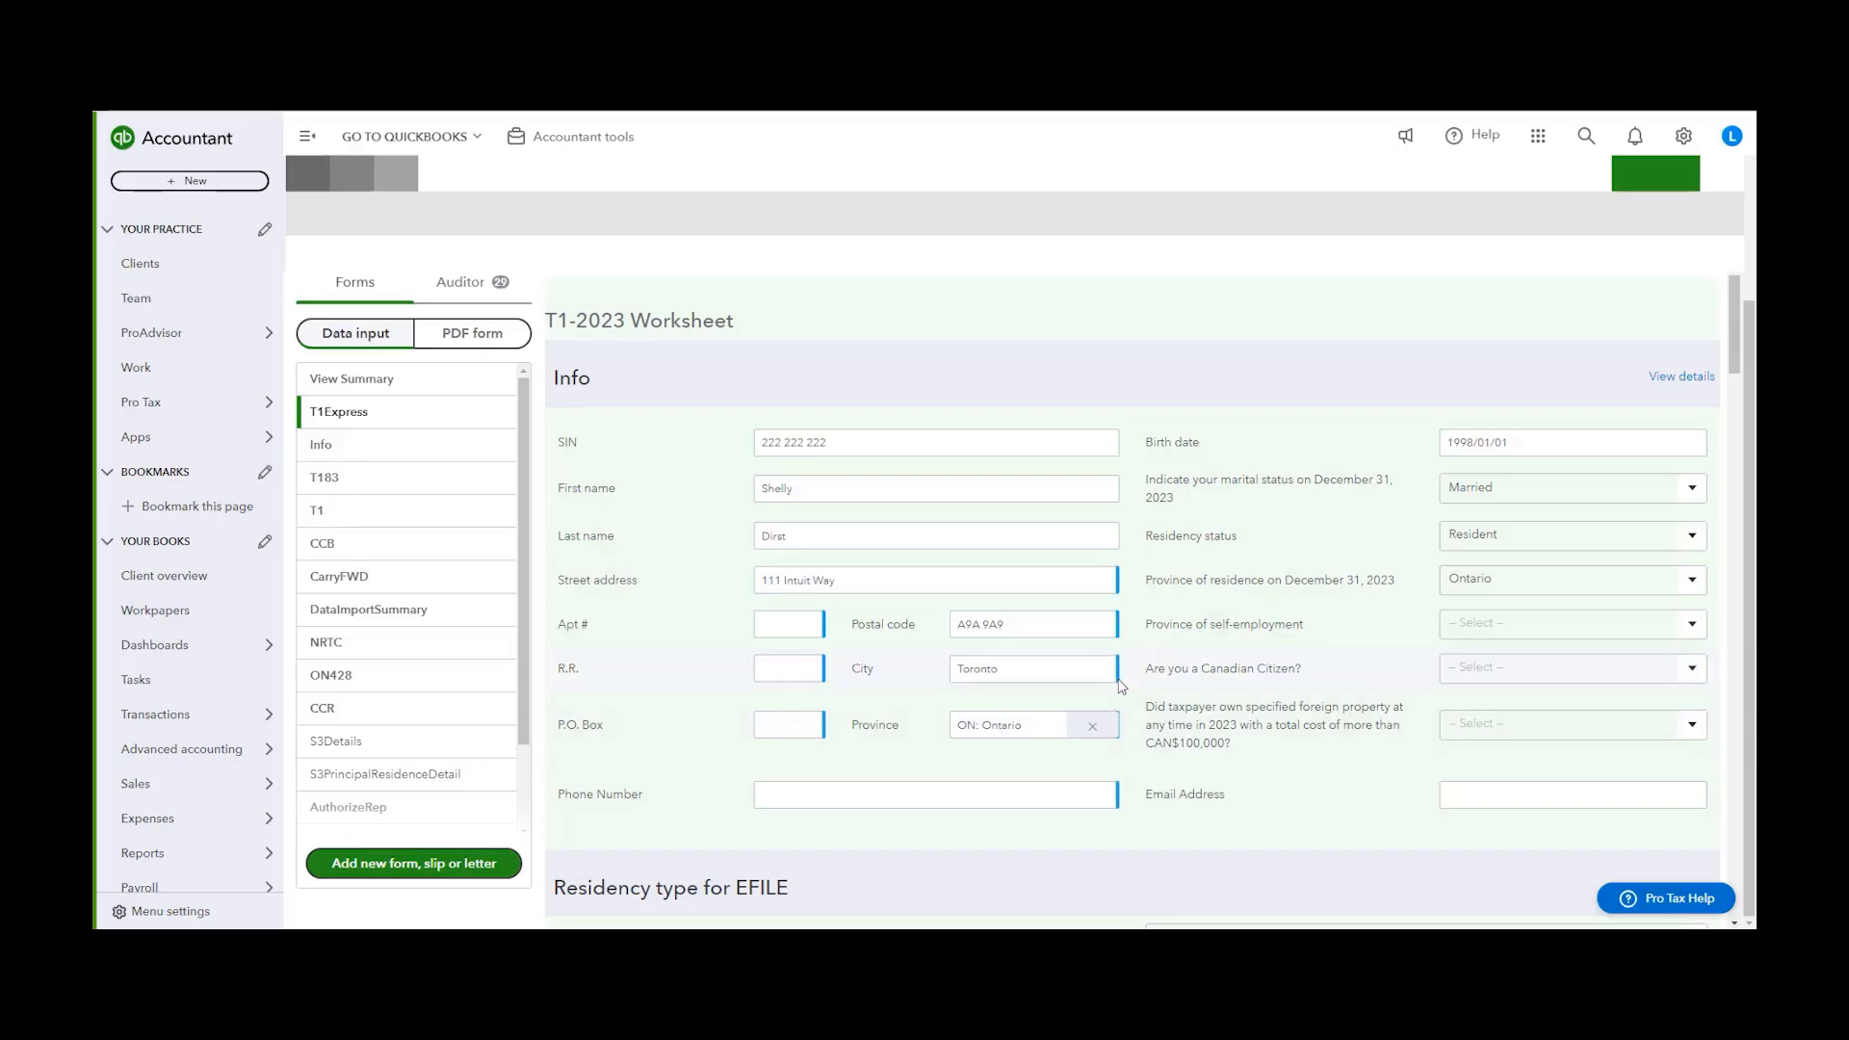
# Designate the property as principal residence for all years owned on line 17900 of the spouse's form
pyautogui.scroll(-1, 1080, 474)
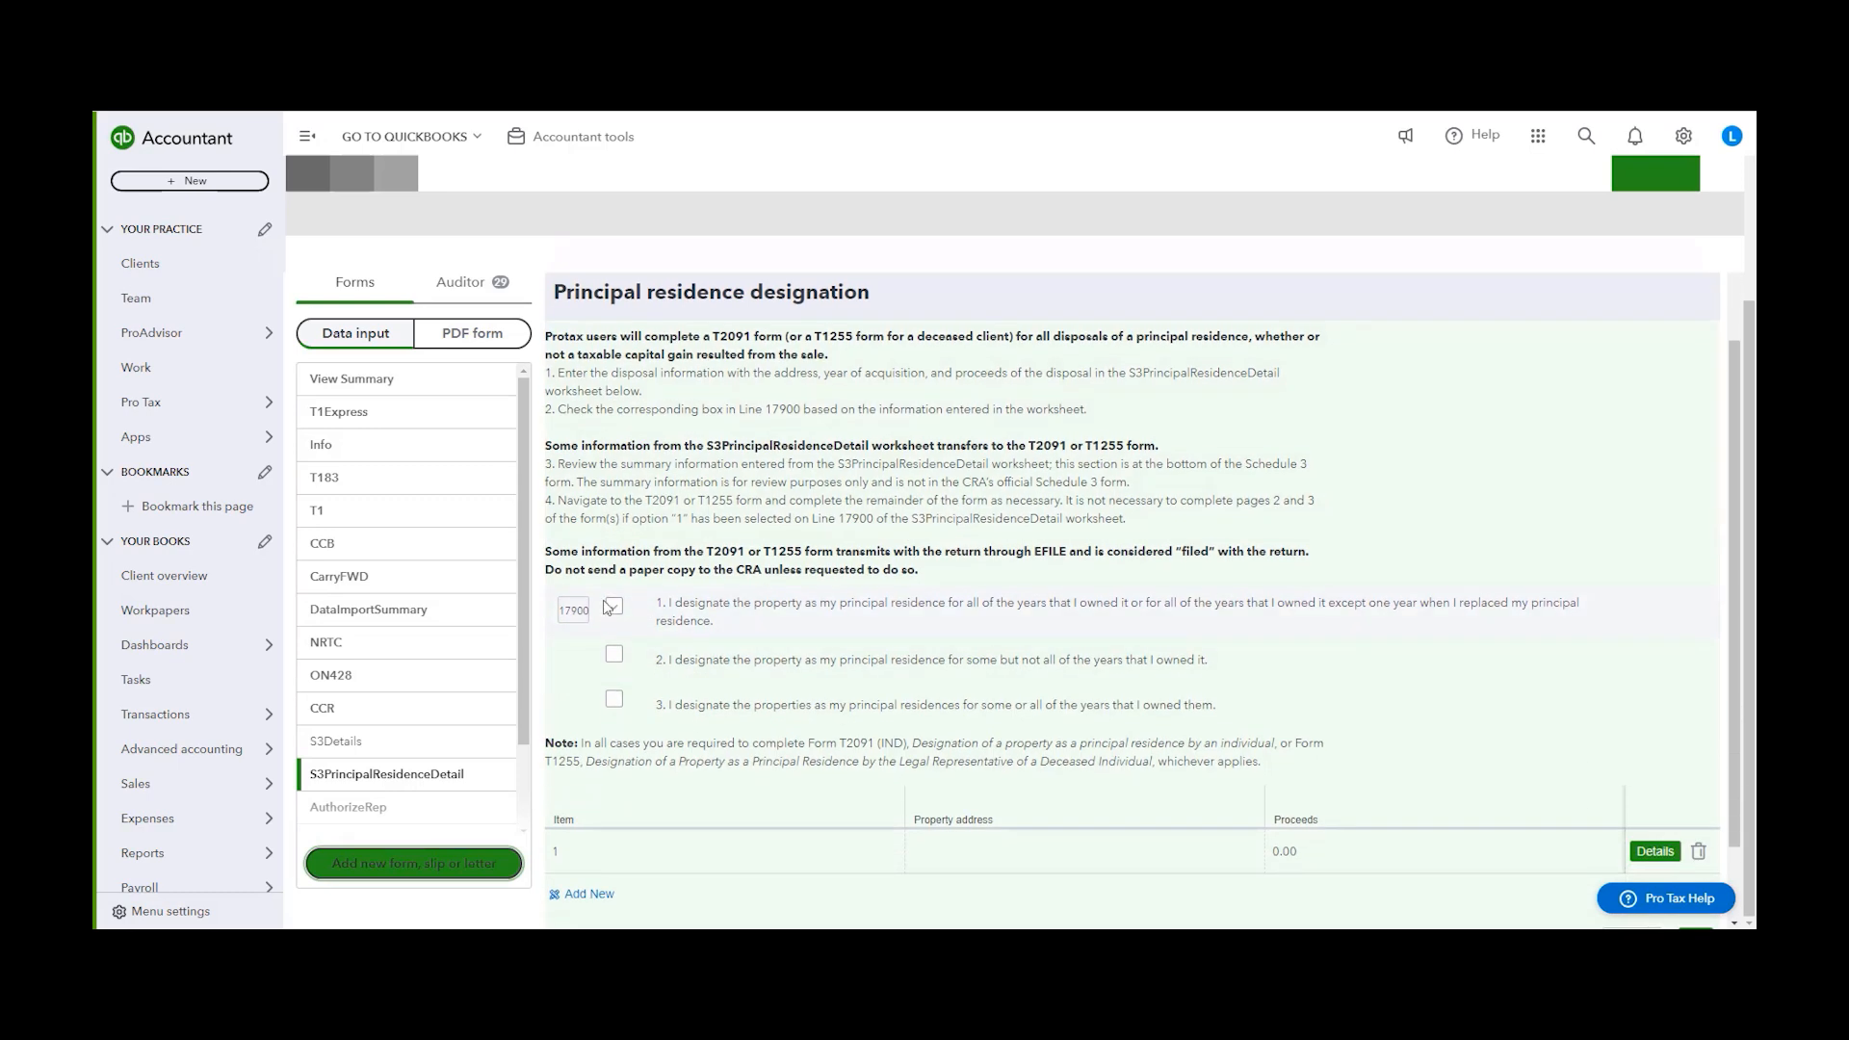
pyautogui.click(614, 609)
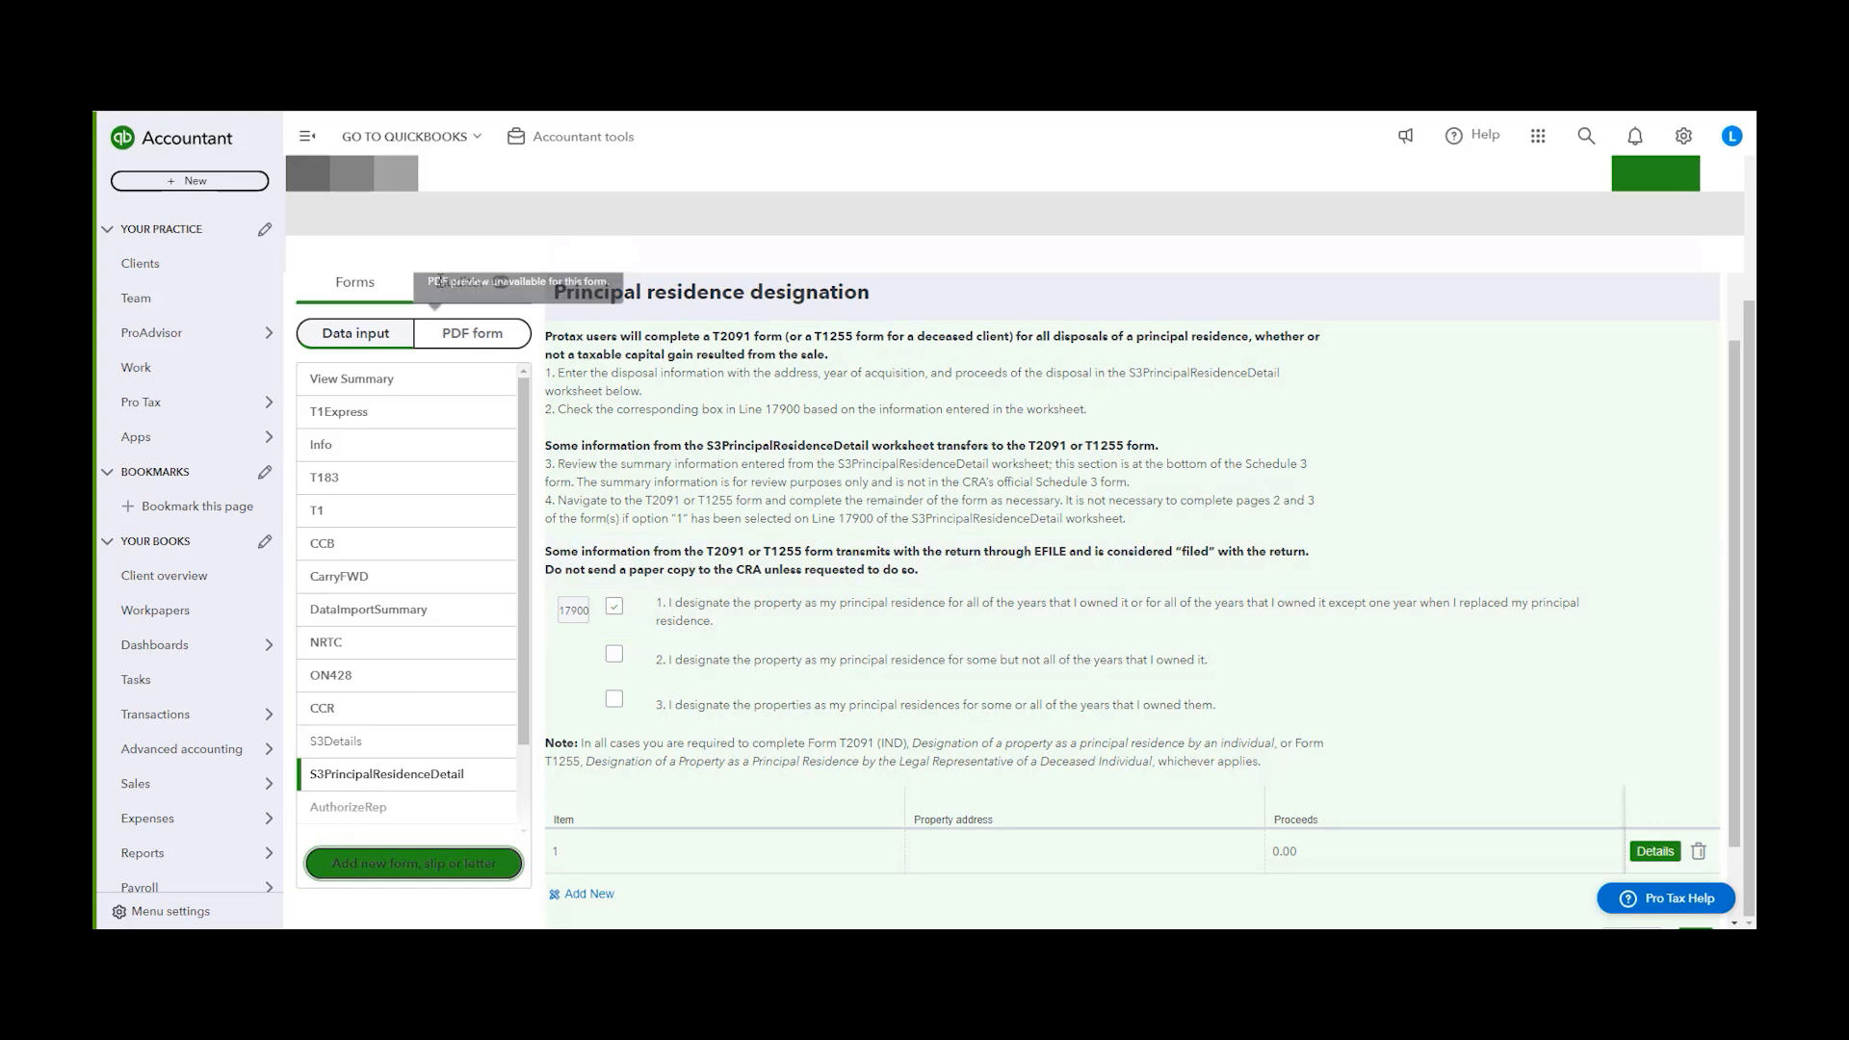
pyautogui.scroll(1, 483, 451)
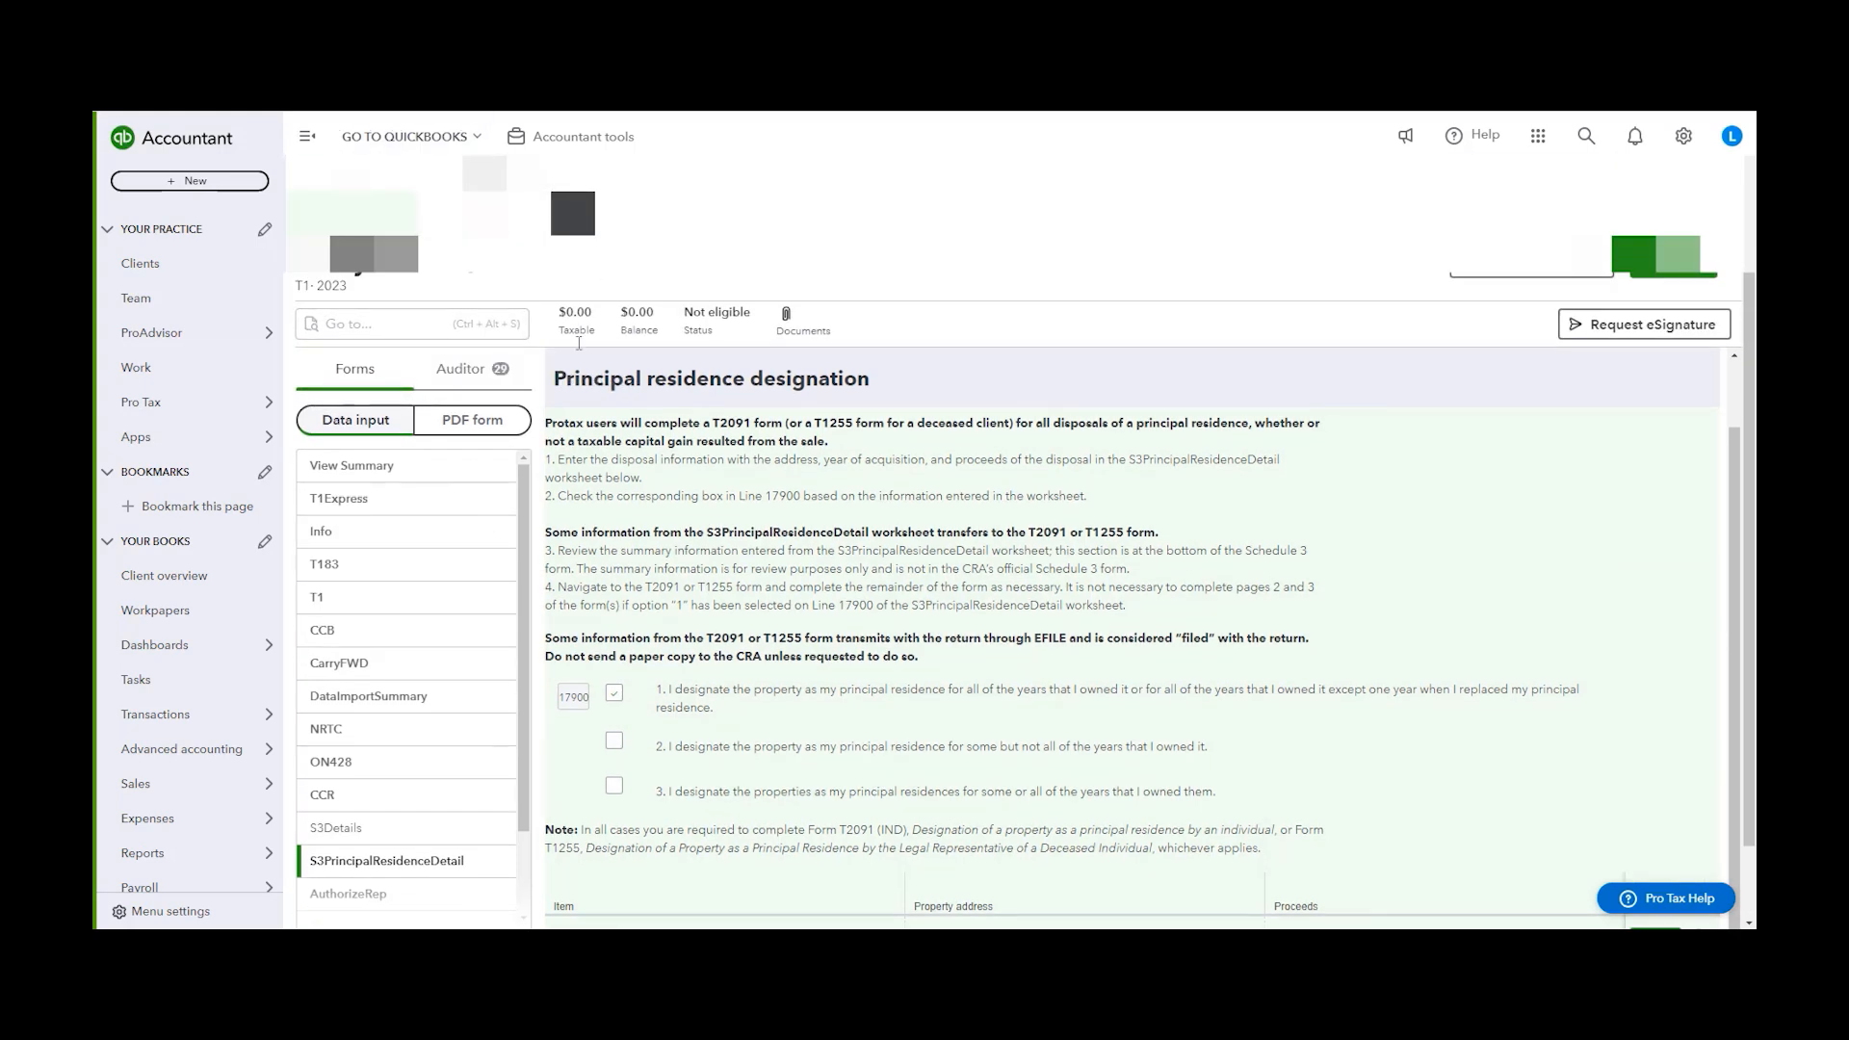
pyautogui.scroll(-1, 867, 478)
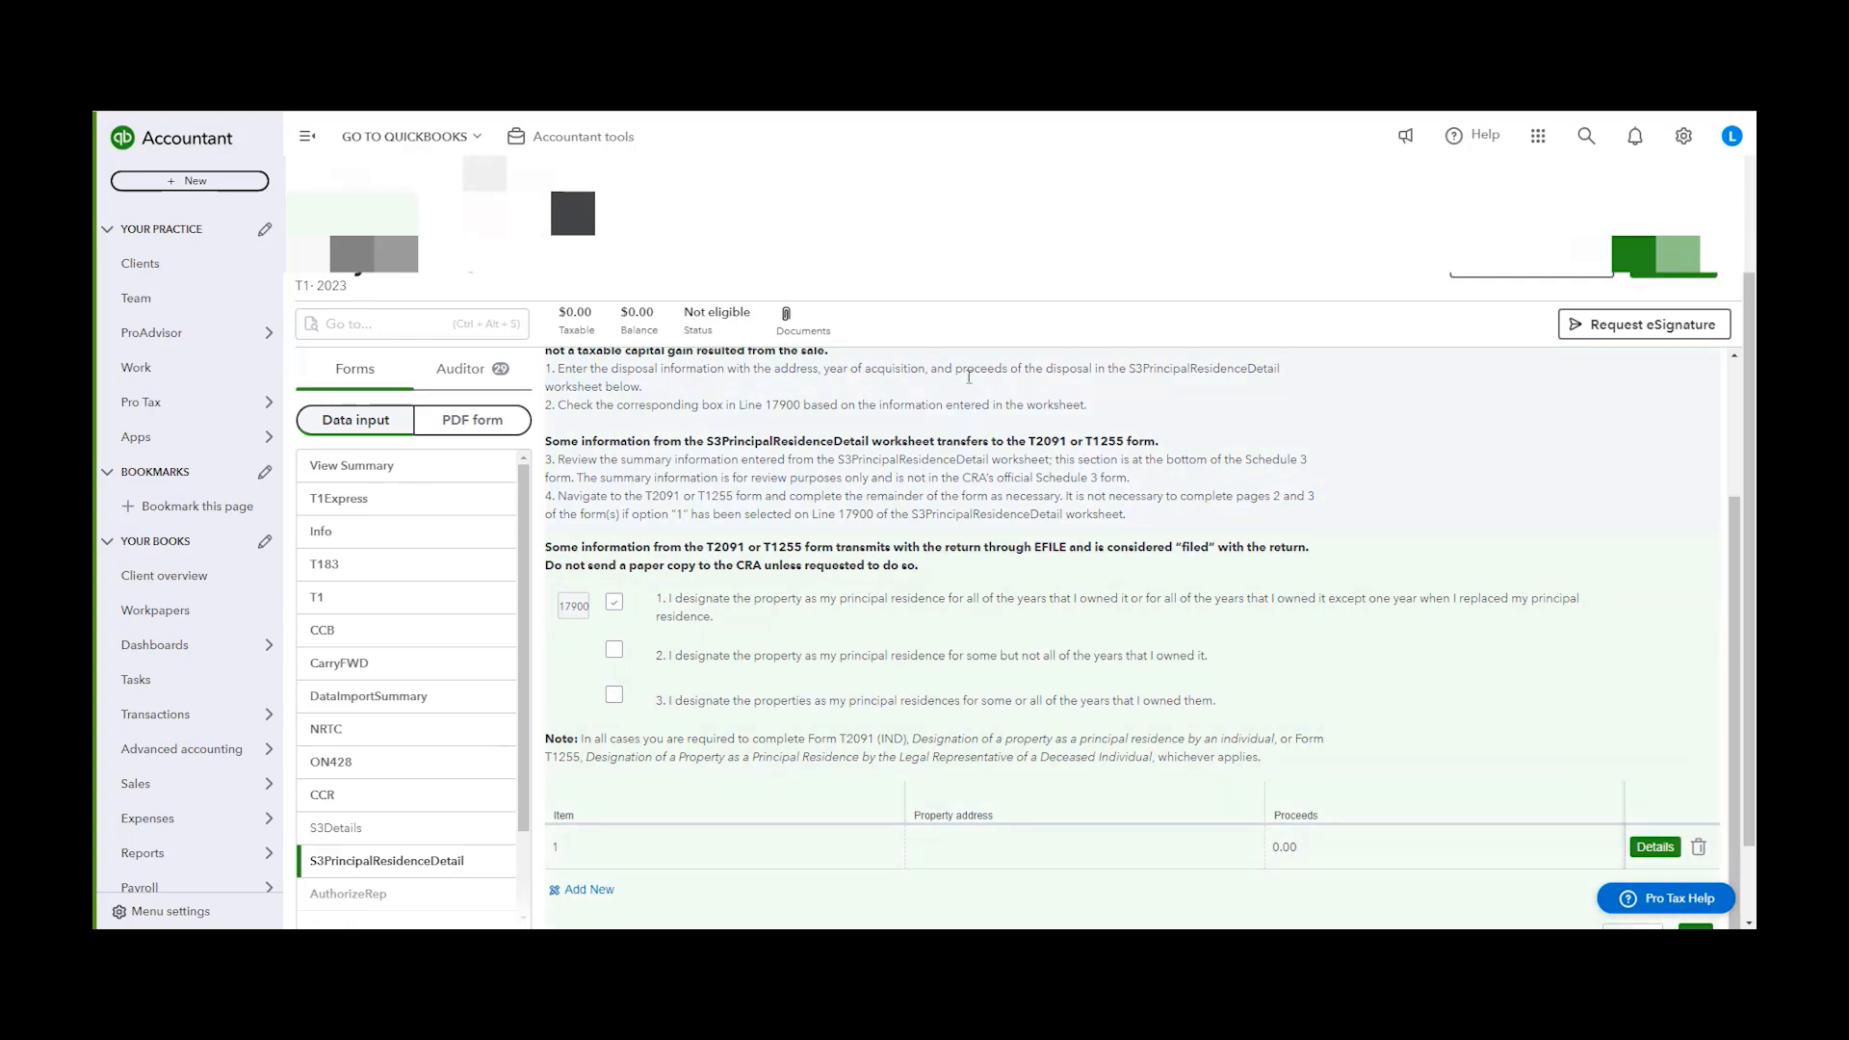
pyautogui.scroll(2, 616, 385)
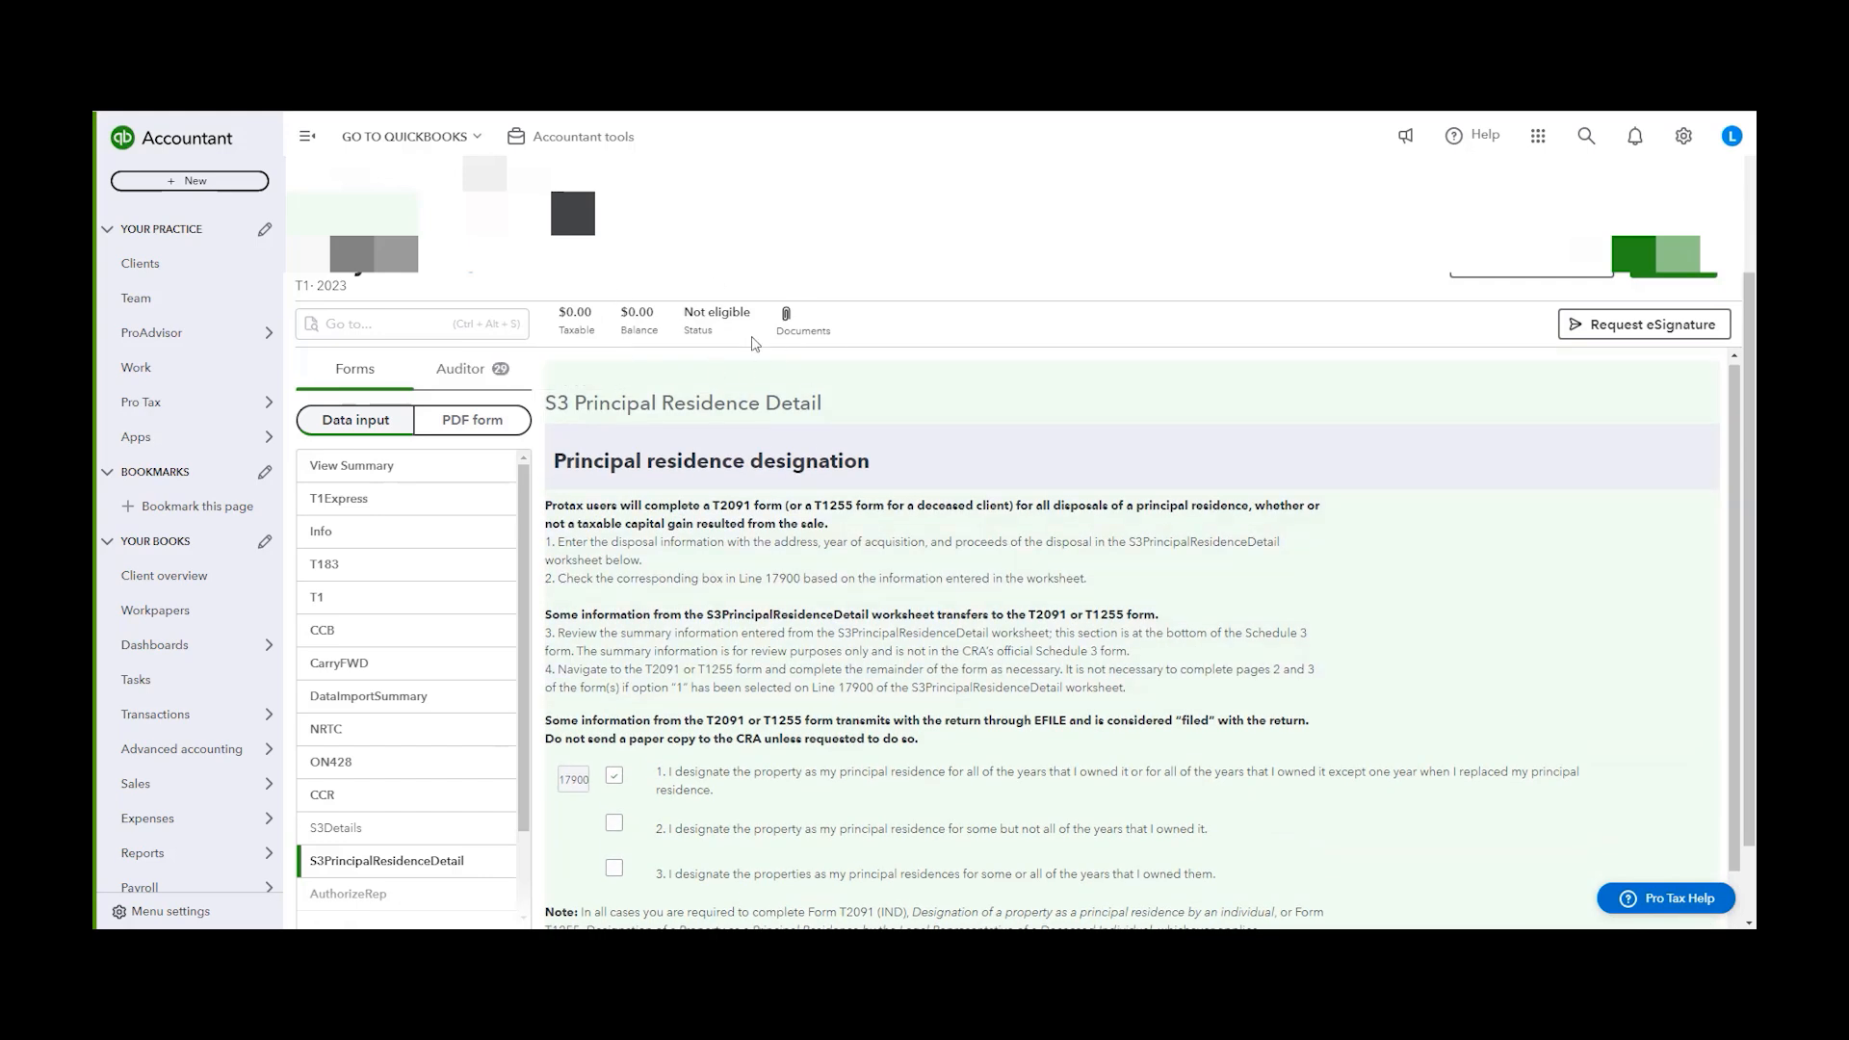
# Return to the taxpayer's return and open the details of the first property in S3PrincipalResidenceDetail
pyautogui.click(484, 214)
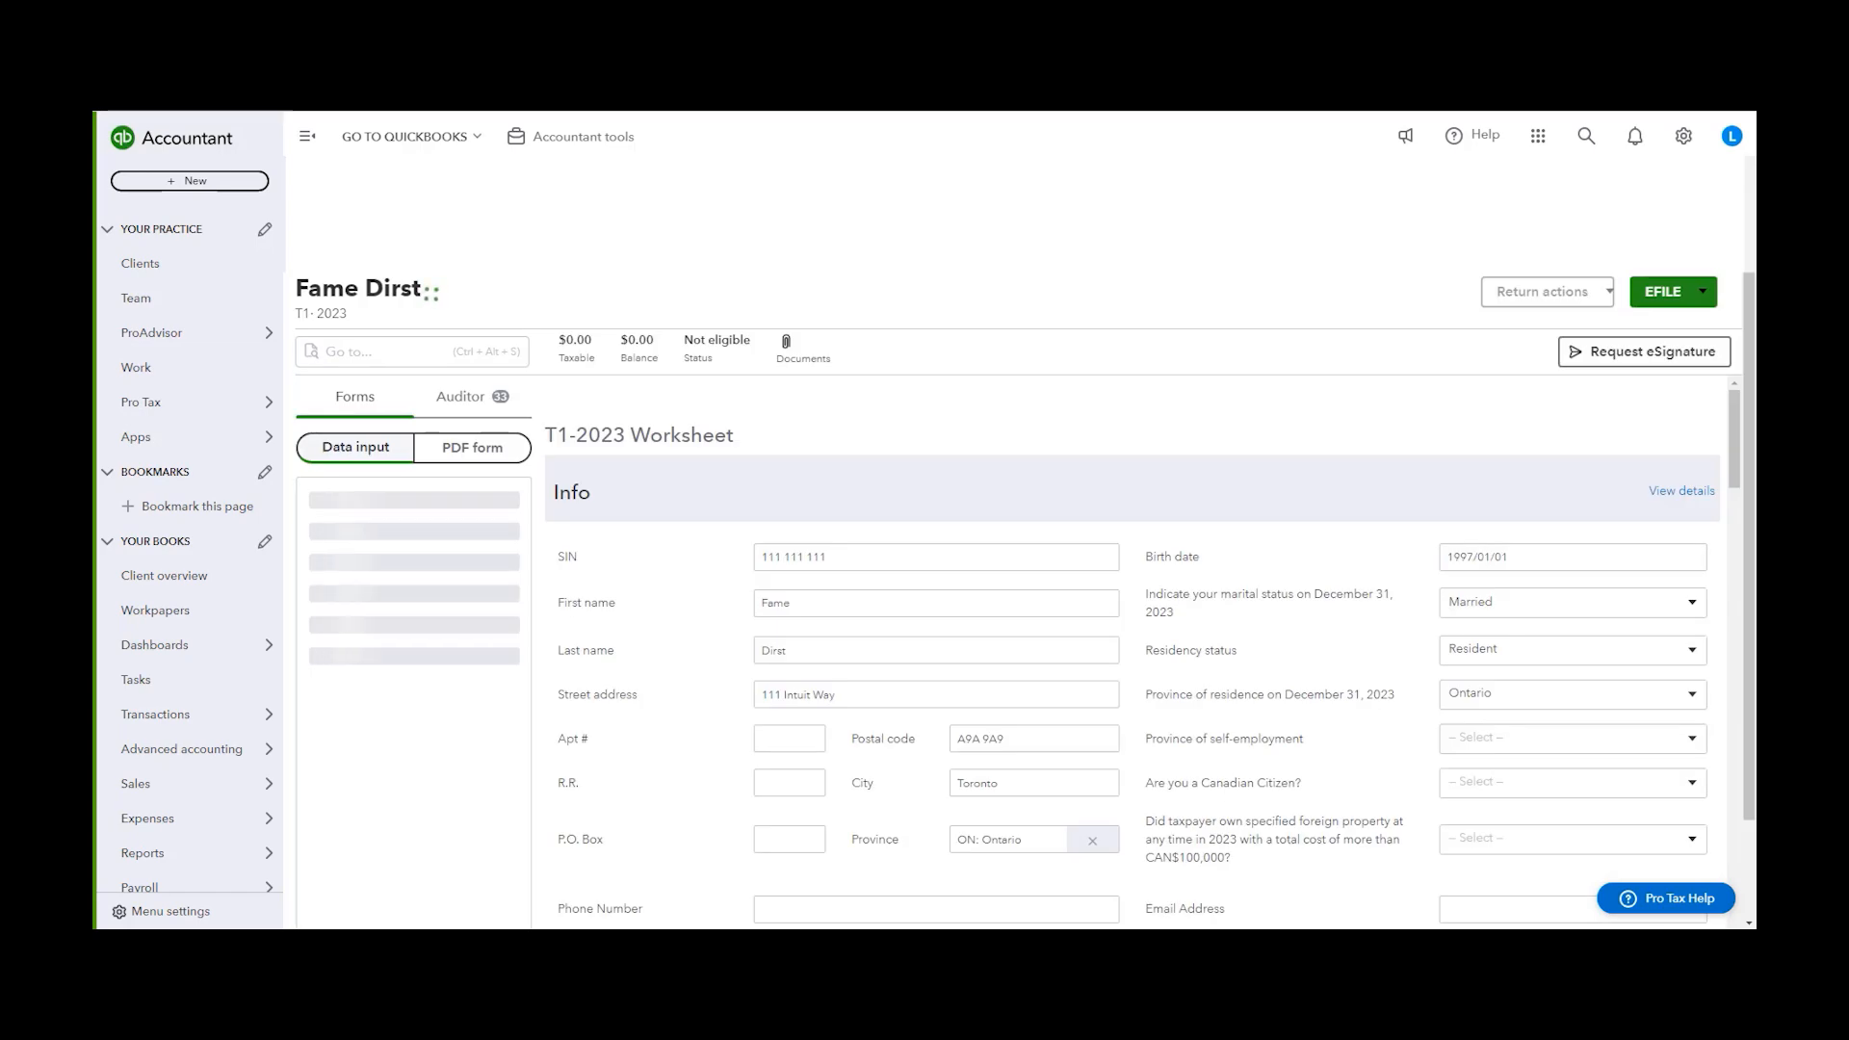
pyautogui.scroll(-2, 406, 599)
pyautogui.click(385, 794)
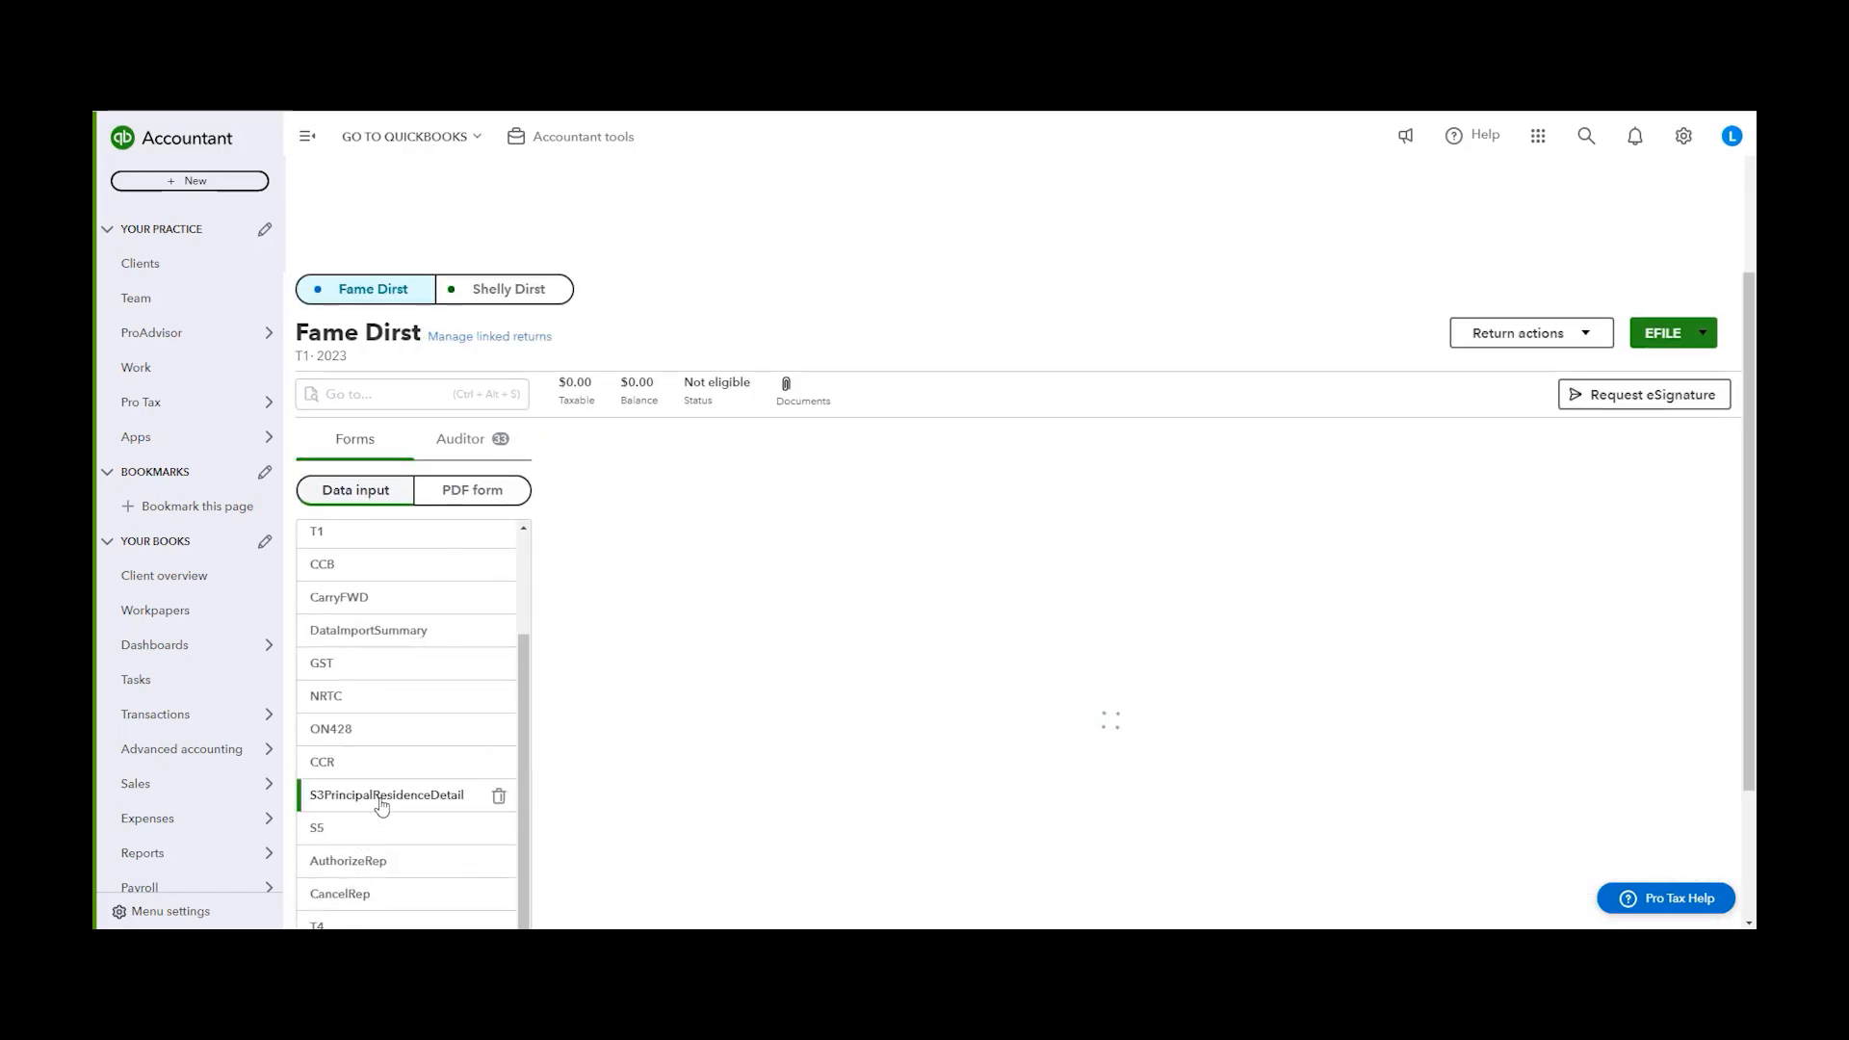
pyautogui.scroll(-4, 968, 674)
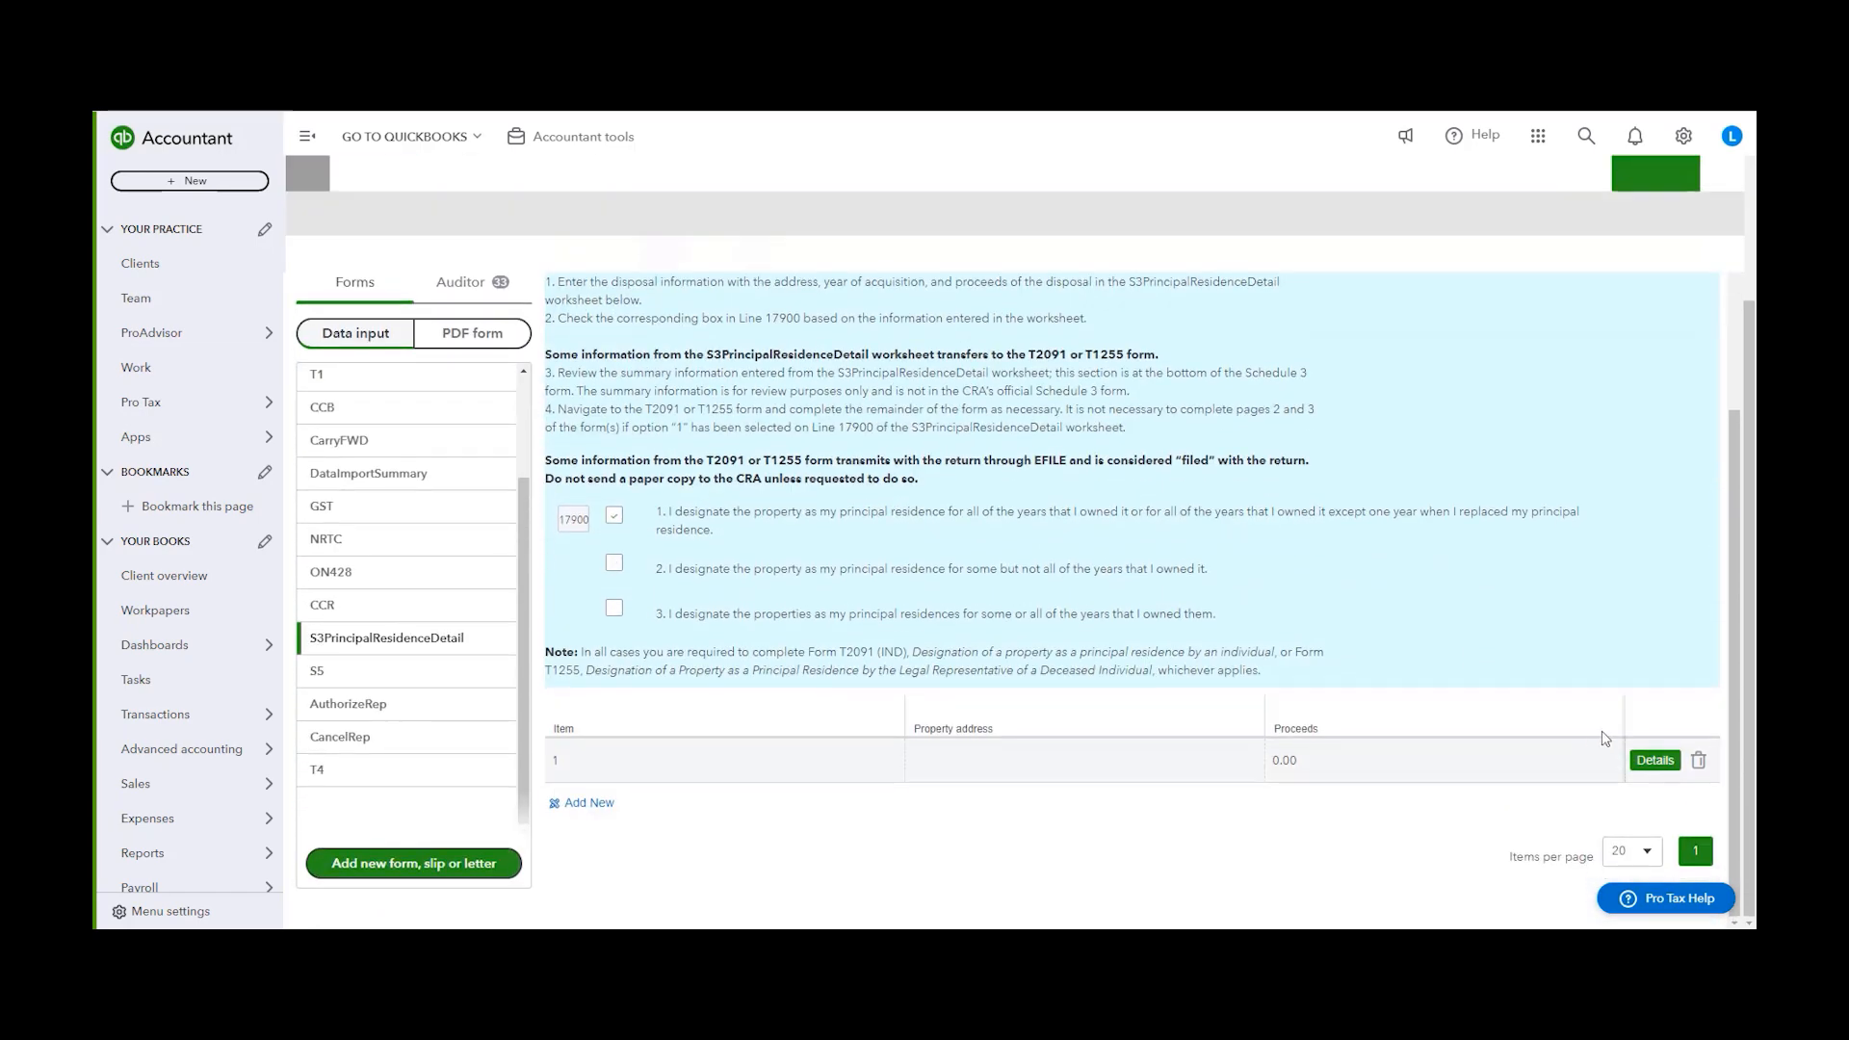
pyautogui.click(1653, 770)
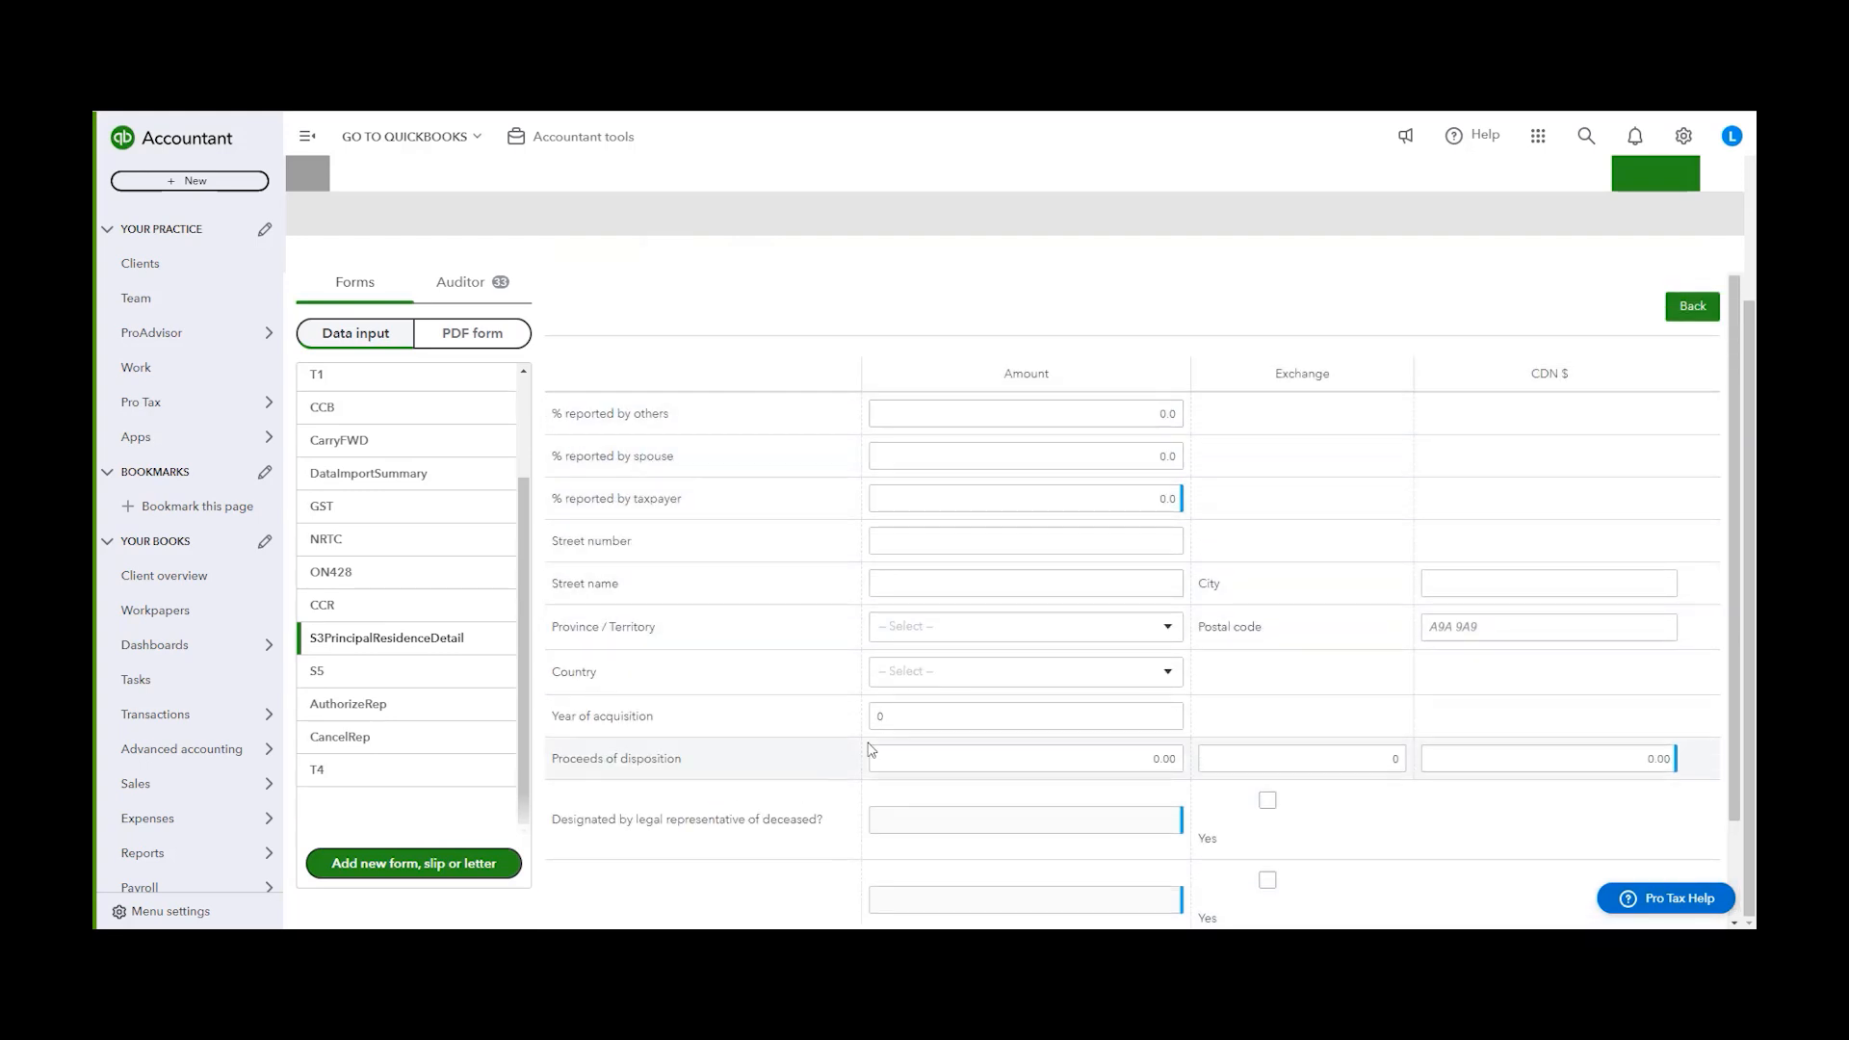
# Set the percentage reported by spouse to 50 for the property
pyautogui.moveTo(550, 412); pyautogui.dragTo(680, 414)
pyautogui.click(952, 441)
pyautogui.moveTo(555, 454); pyautogui.dragTo(674, 459)
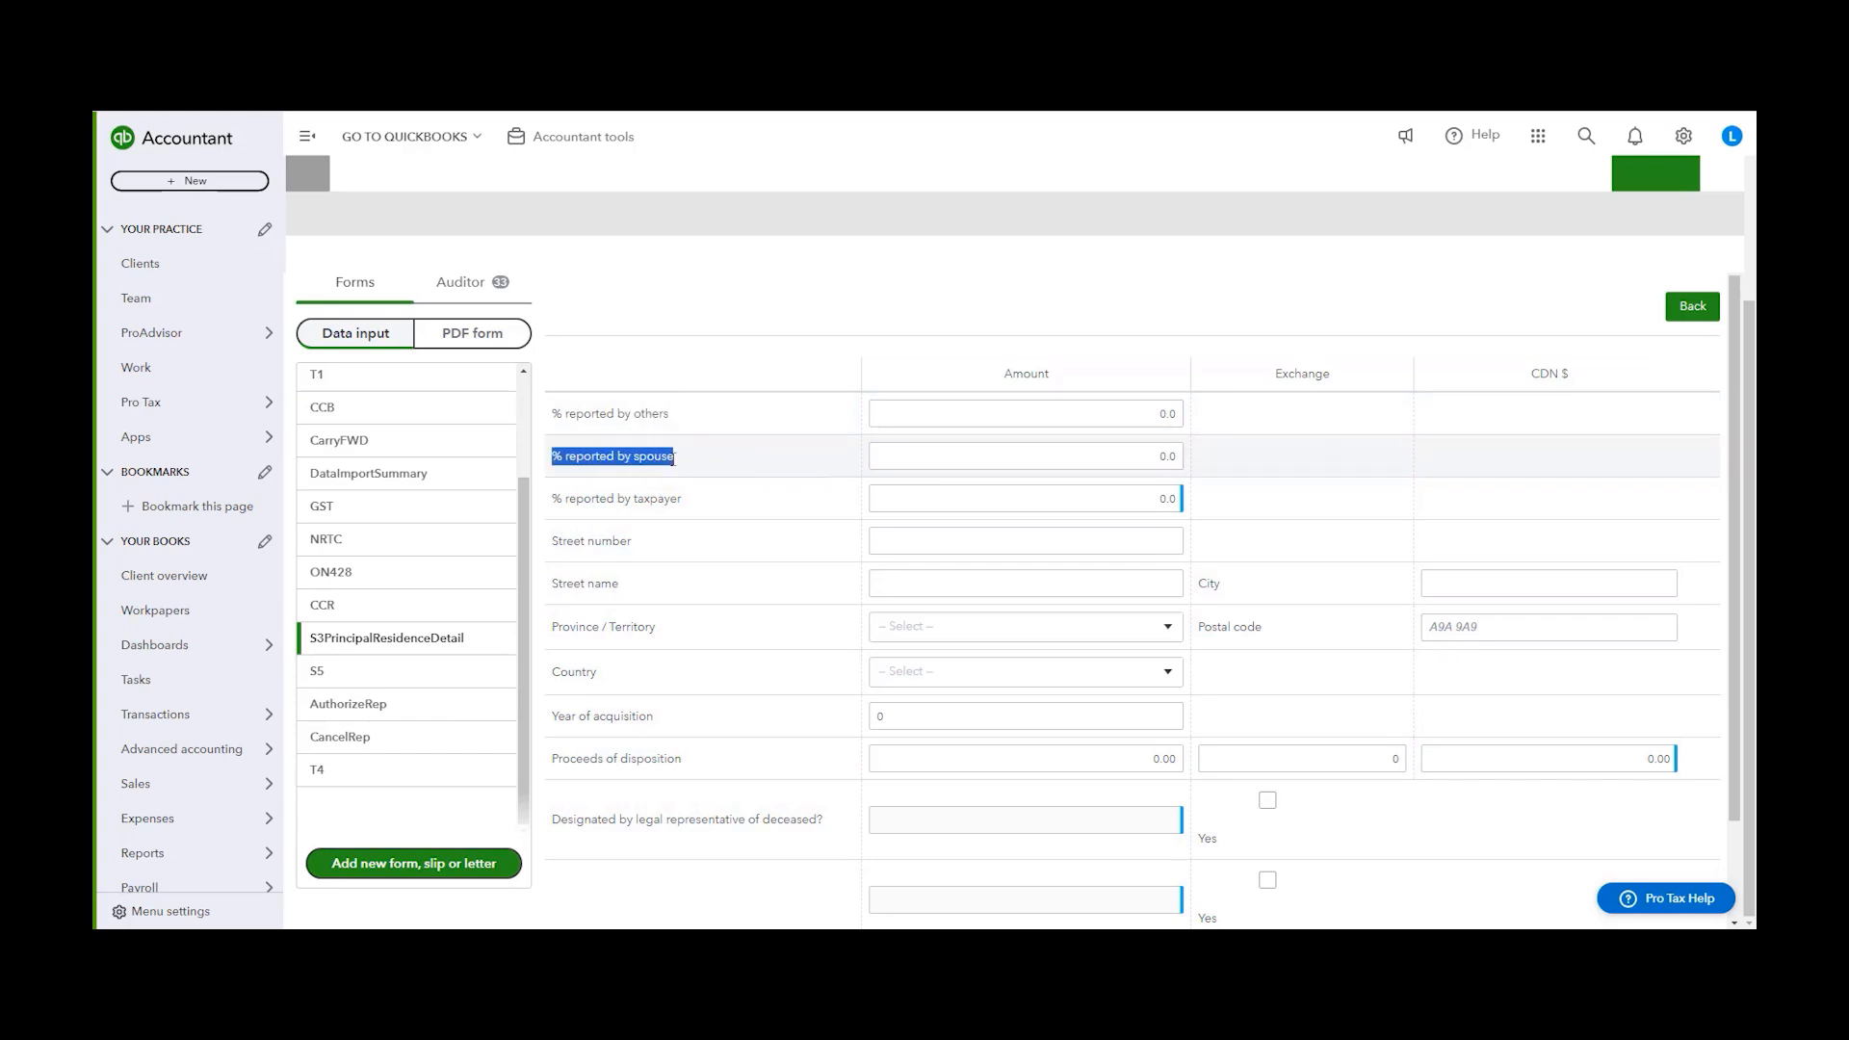
pyautogui.click(625, 435)
pyautogui.moveTo(552, 417); pyautogui.dragTo(553, 508)
pyautogui.click(749, 518)
pyautogui.click(1087, 499)
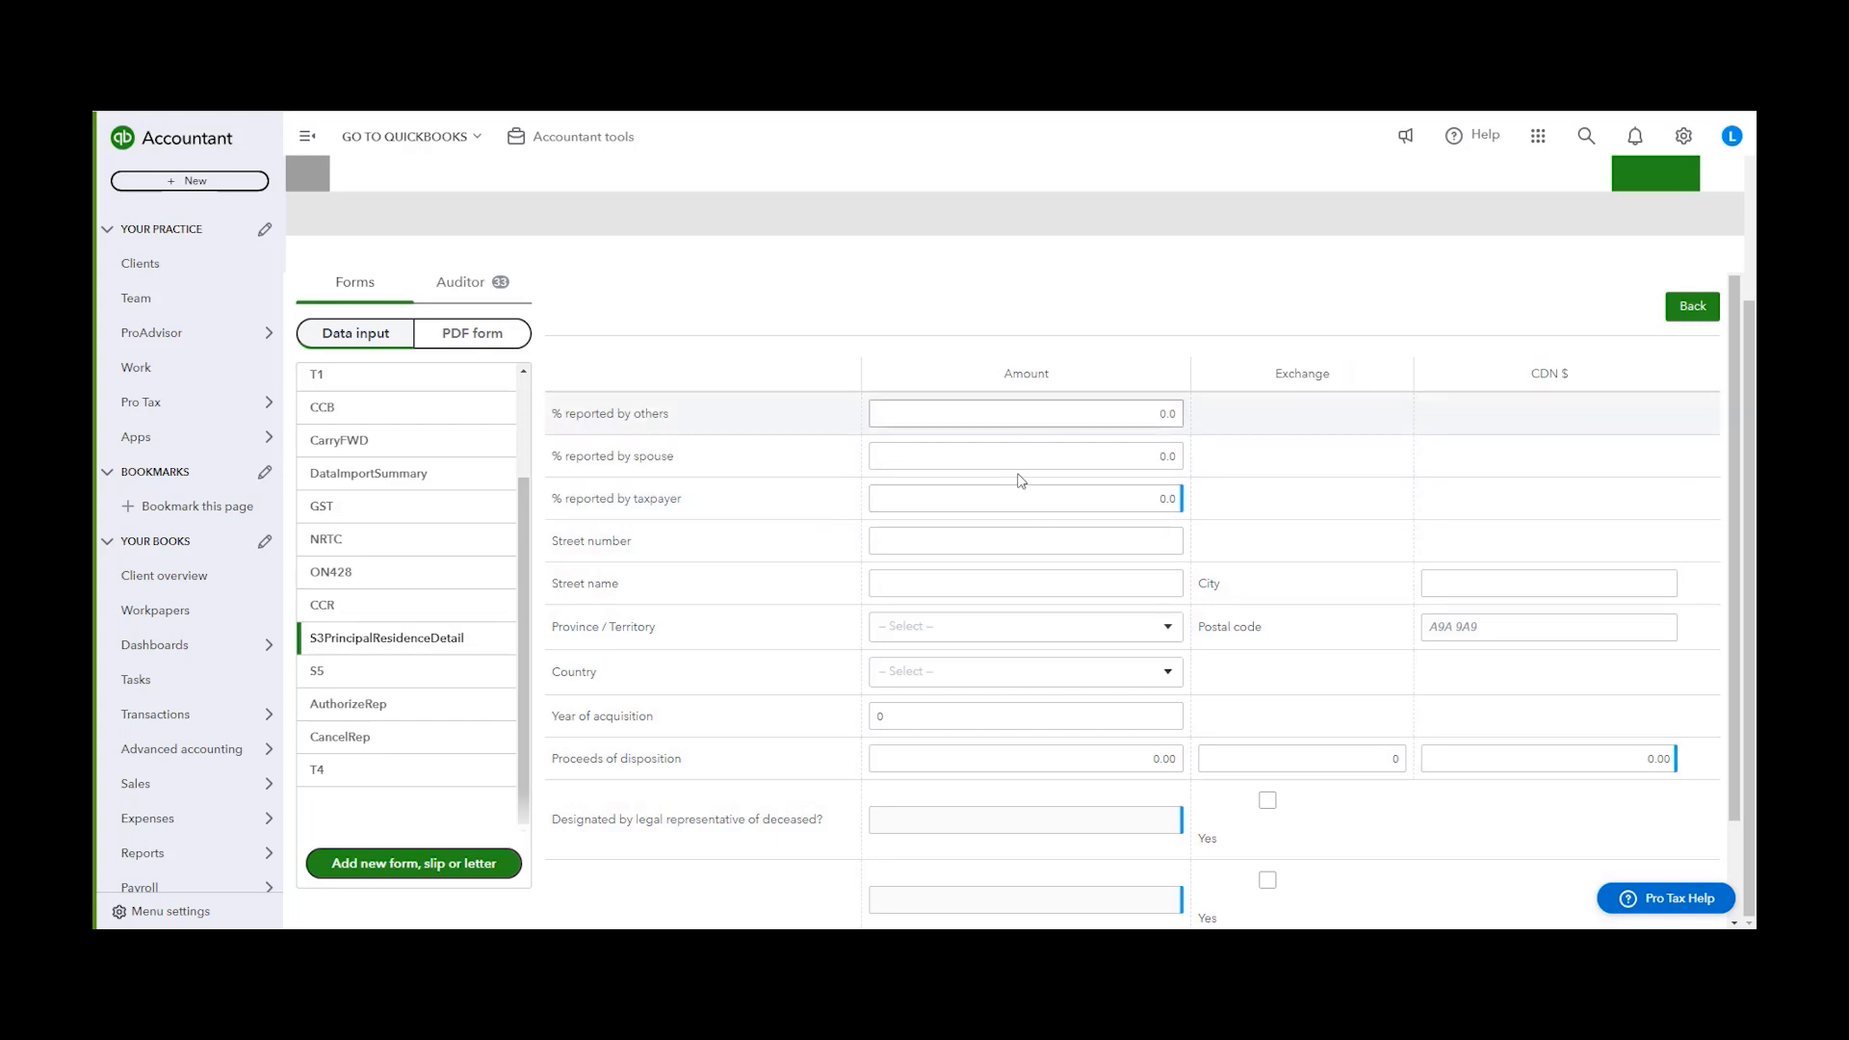
pyautogui.click(1107, 454)
pyautogui.write('50')
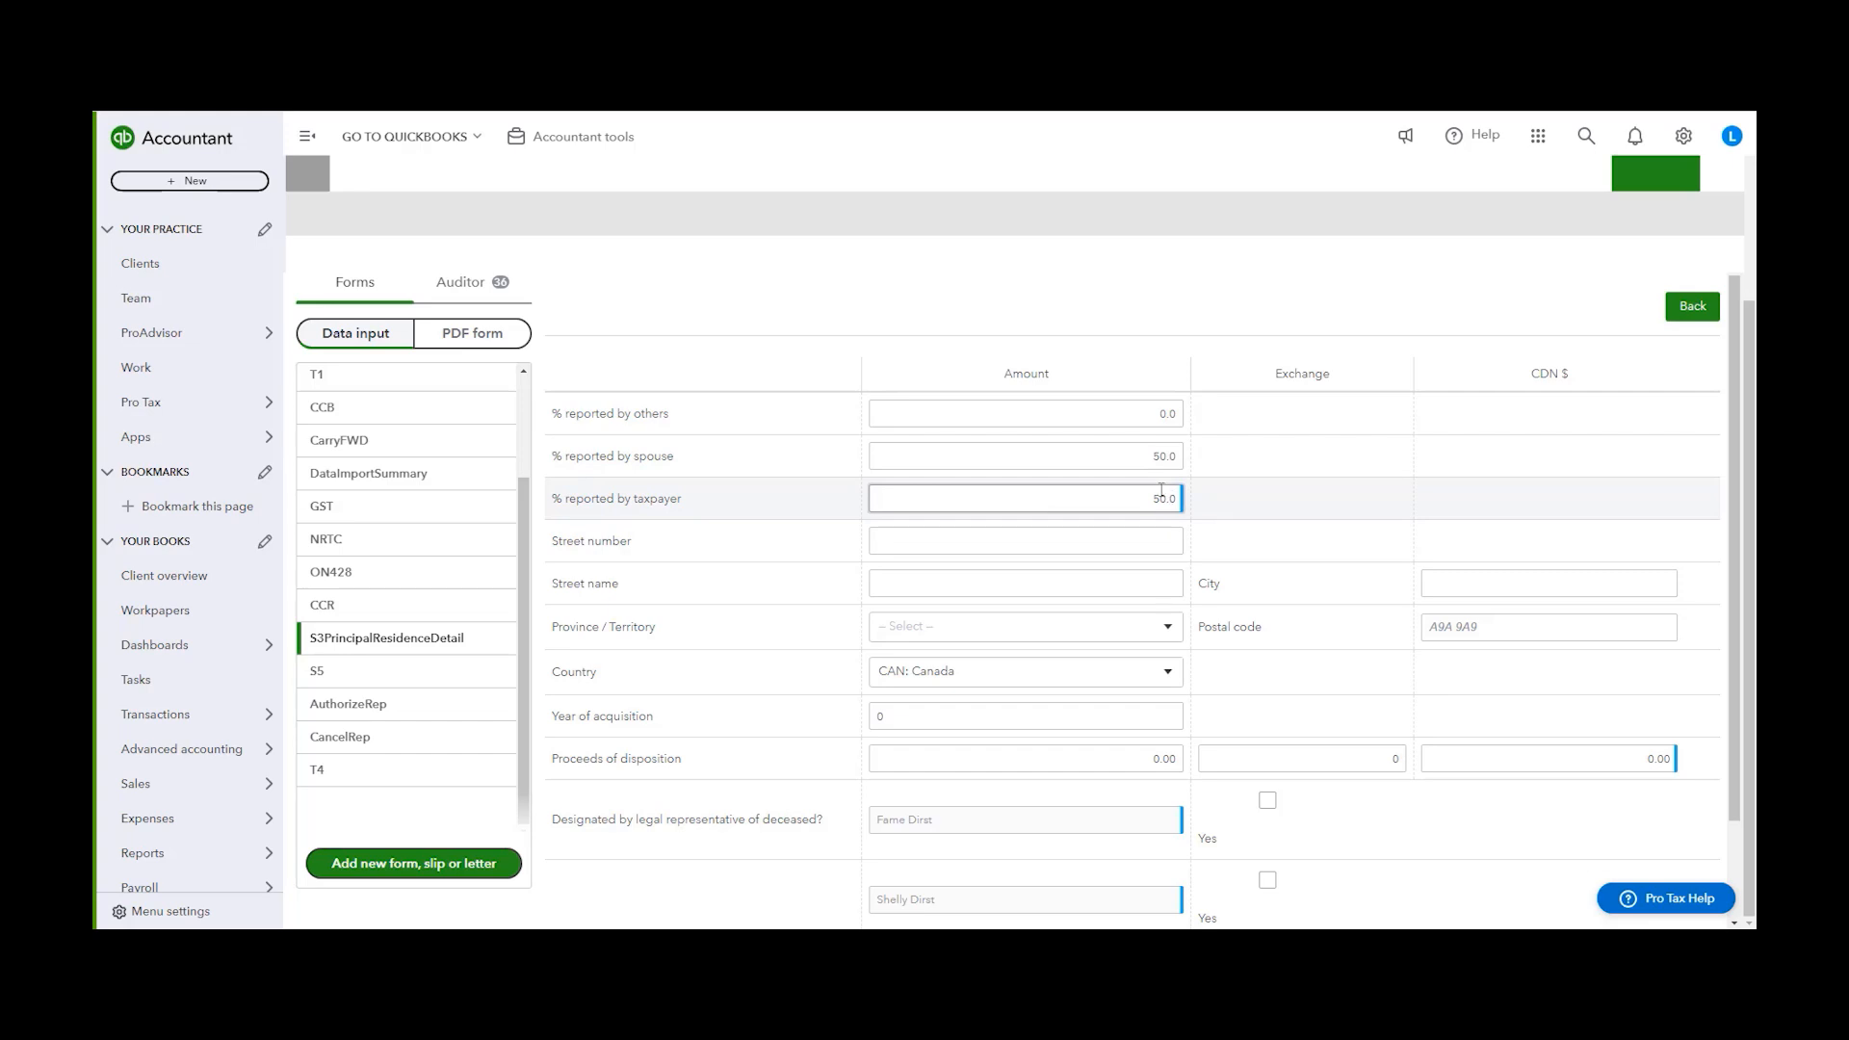
# Enter the property's street number 123, street name Intuit, and province ON: Ontario
pyautogui.click(1059, 545)
pyautogui.press('Tab')
pyautogui.write('Intuit')
pyautogui.press('Tab')
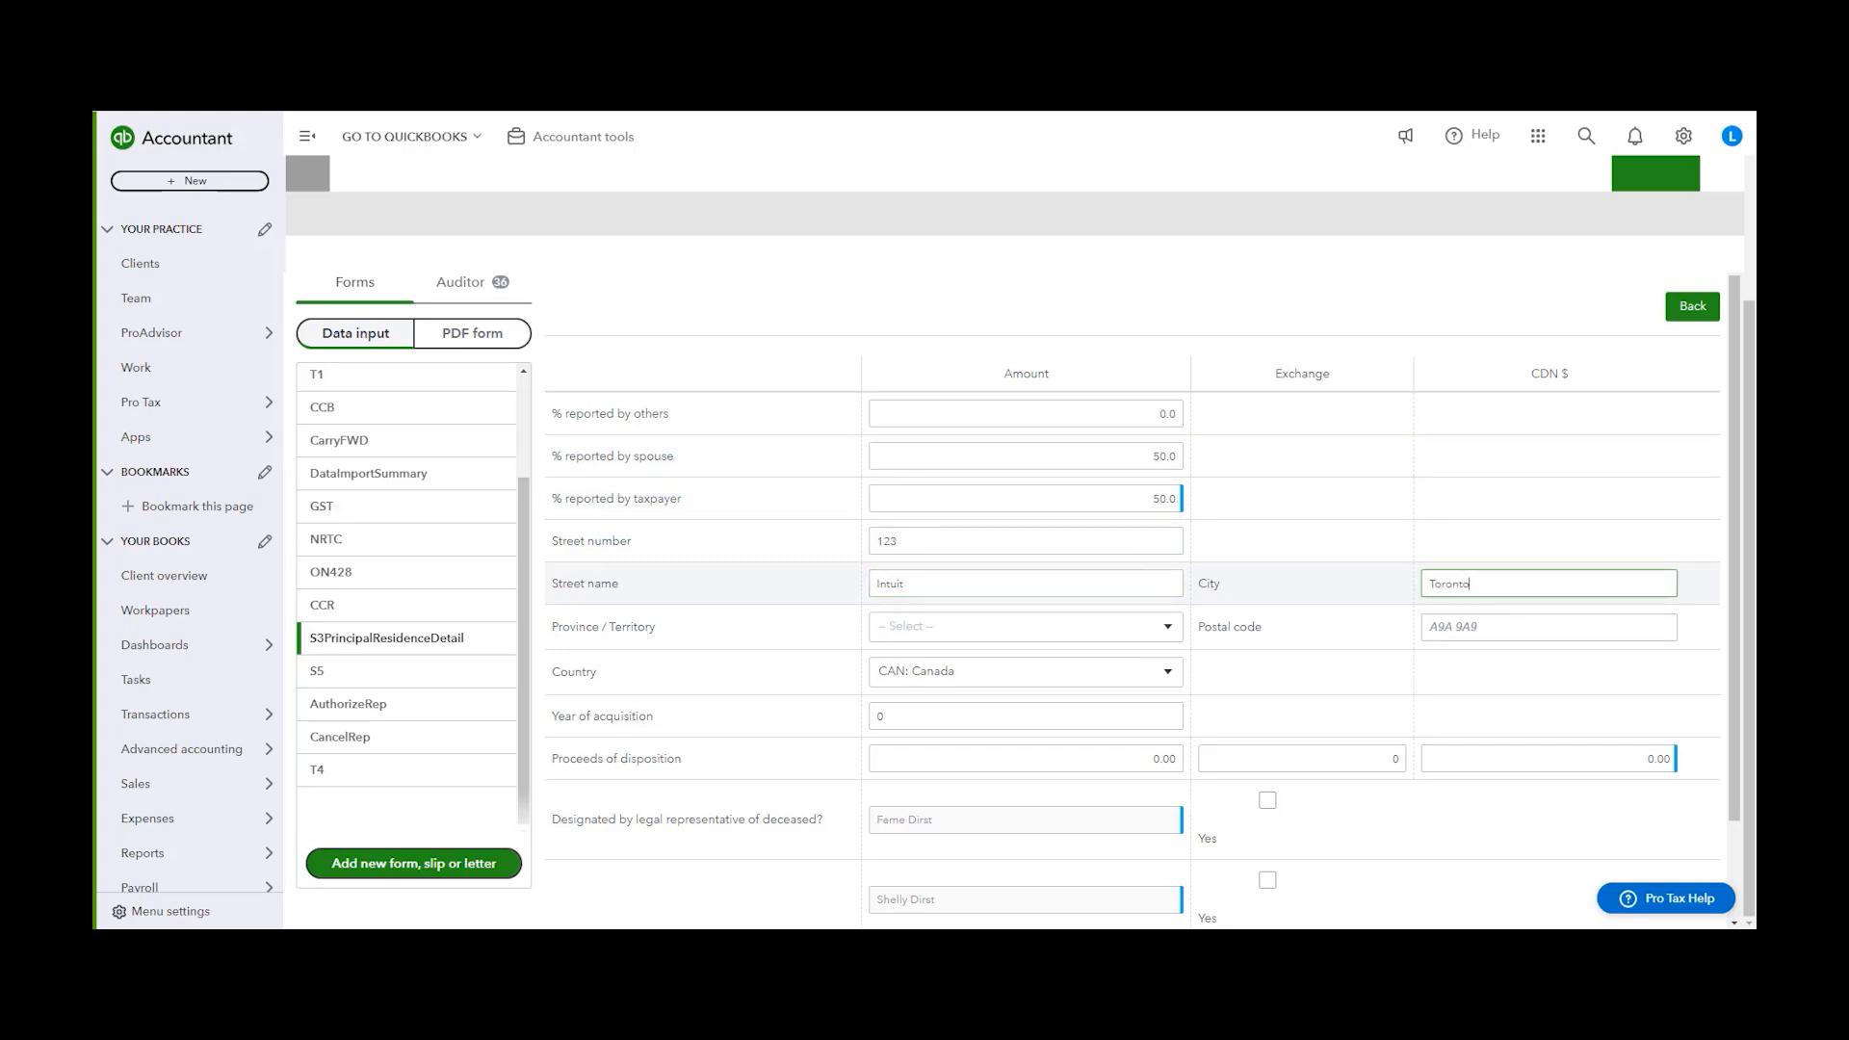
pyautogui.click(1035, 630)
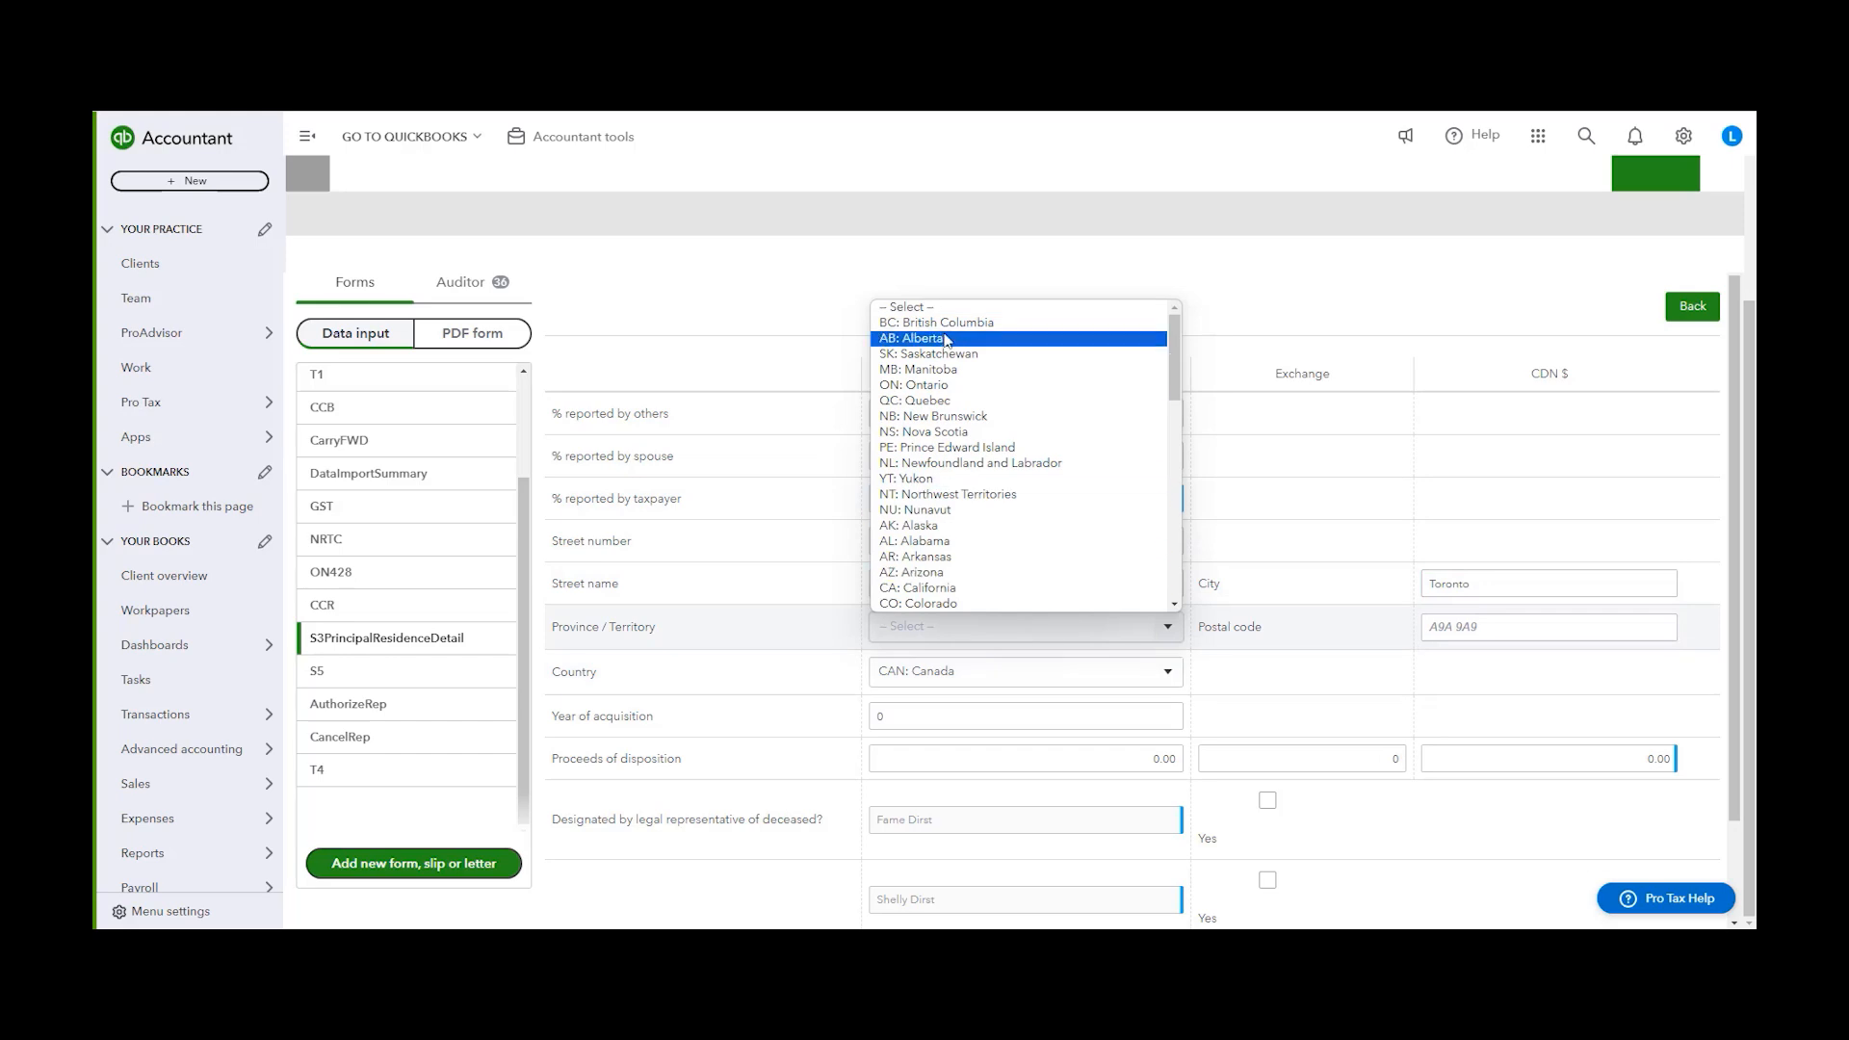
pyautogui.click(943, 385)
# Set the year of acquisition to 2012 and the proceeds of disposition to 250,000
pyautogui.click(787, 713)
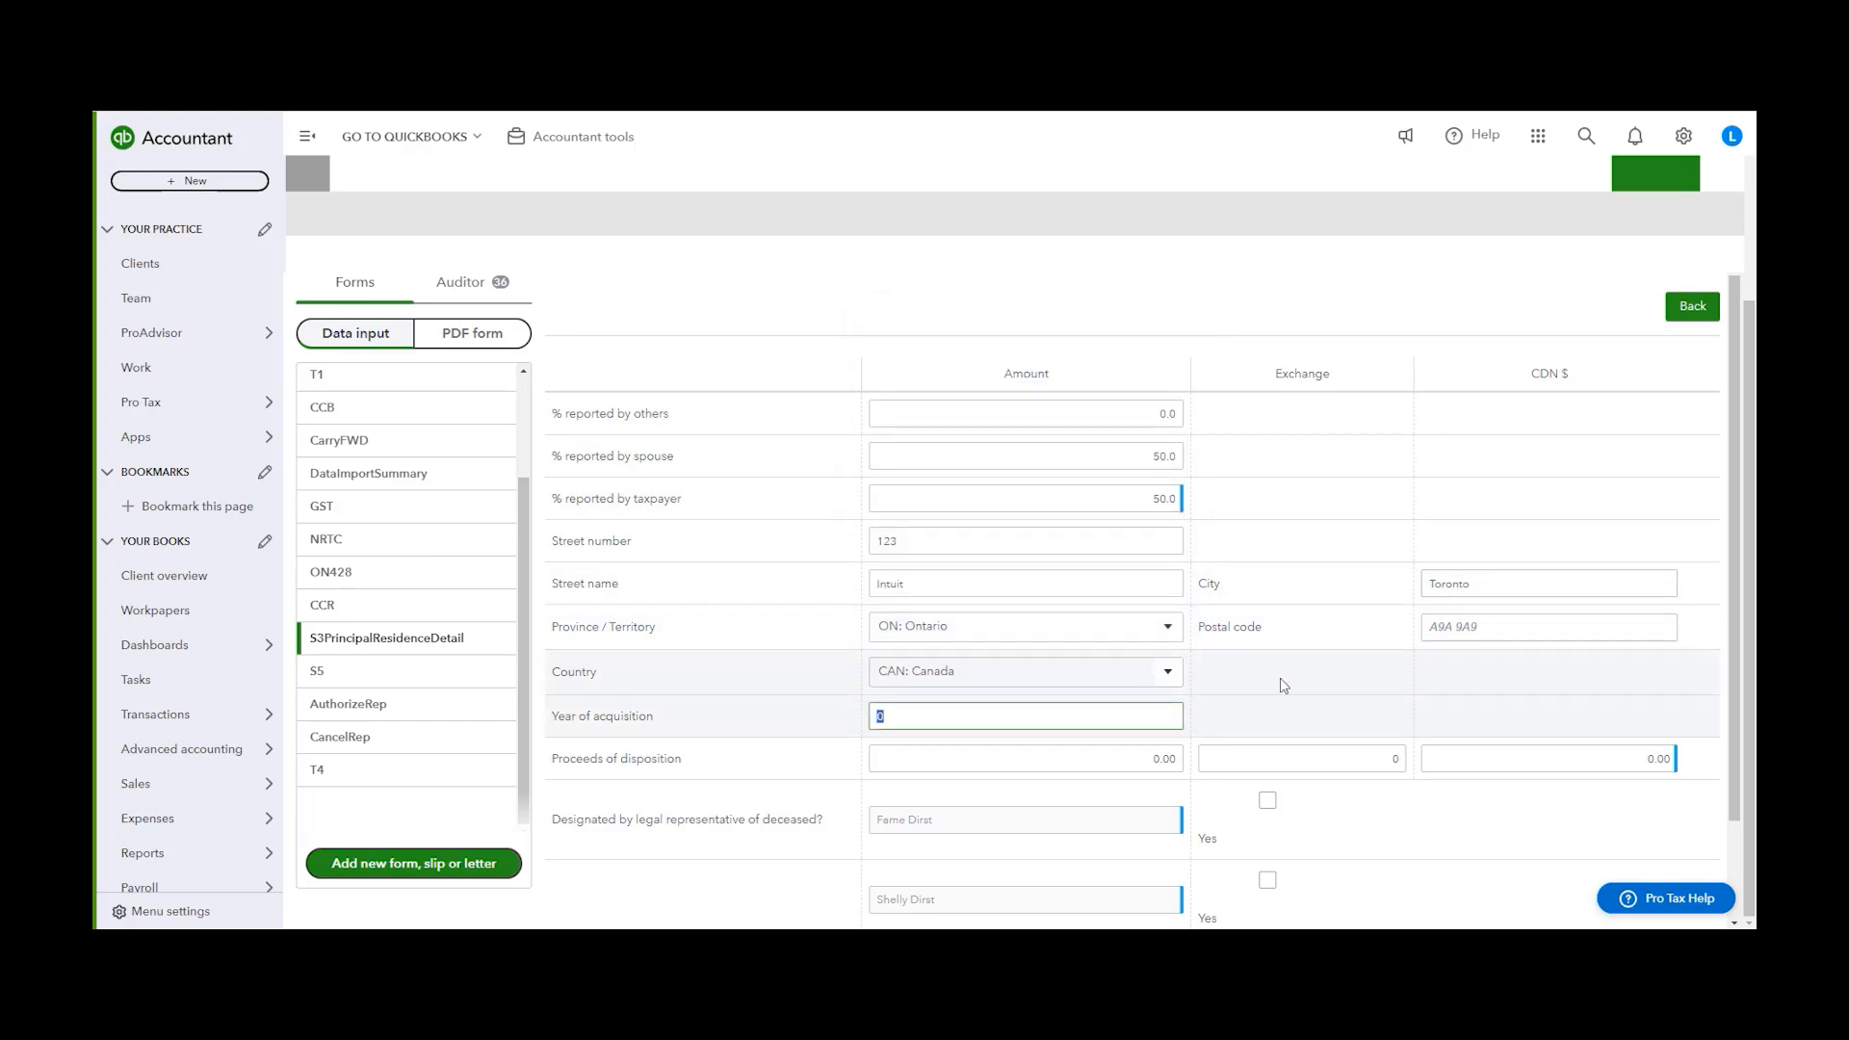
pyautogui.write('2012')
pyautogui.click(1295, 708)
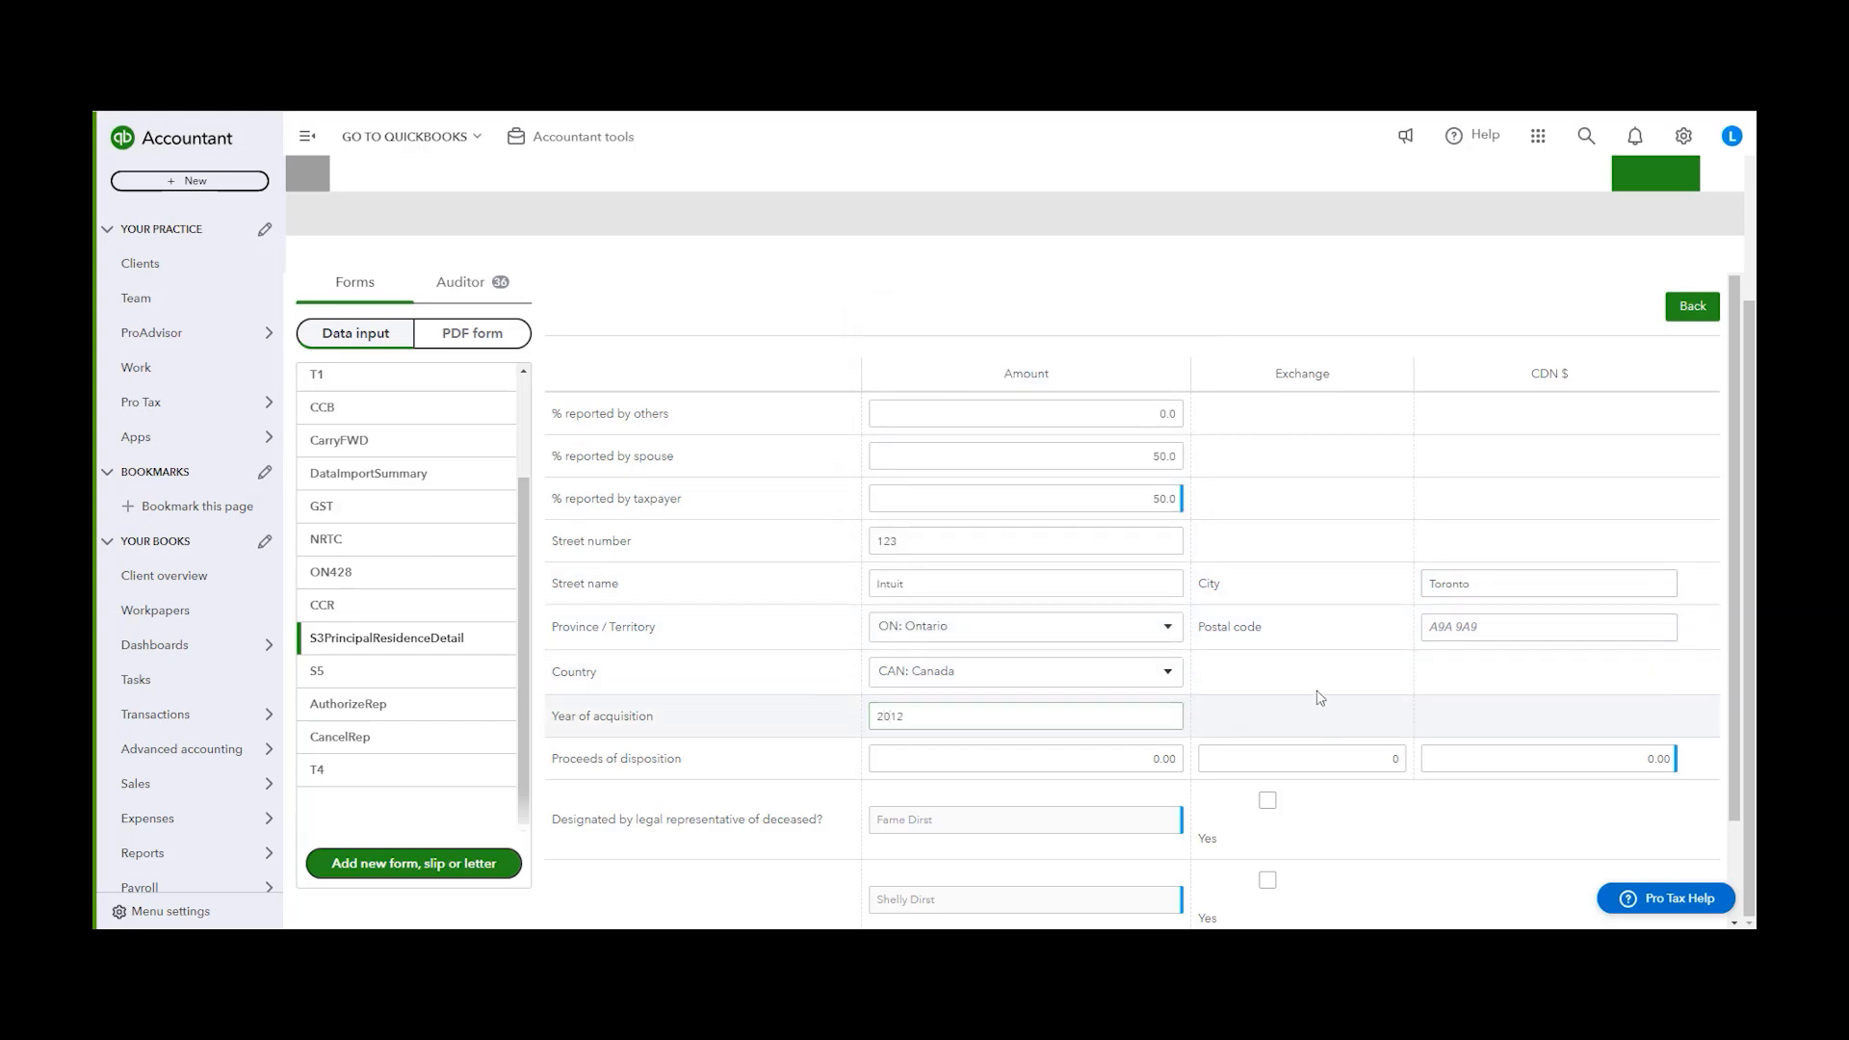
pyautogui.scroll(-1, 954, 694)
pyautogui.click(1165, 671)
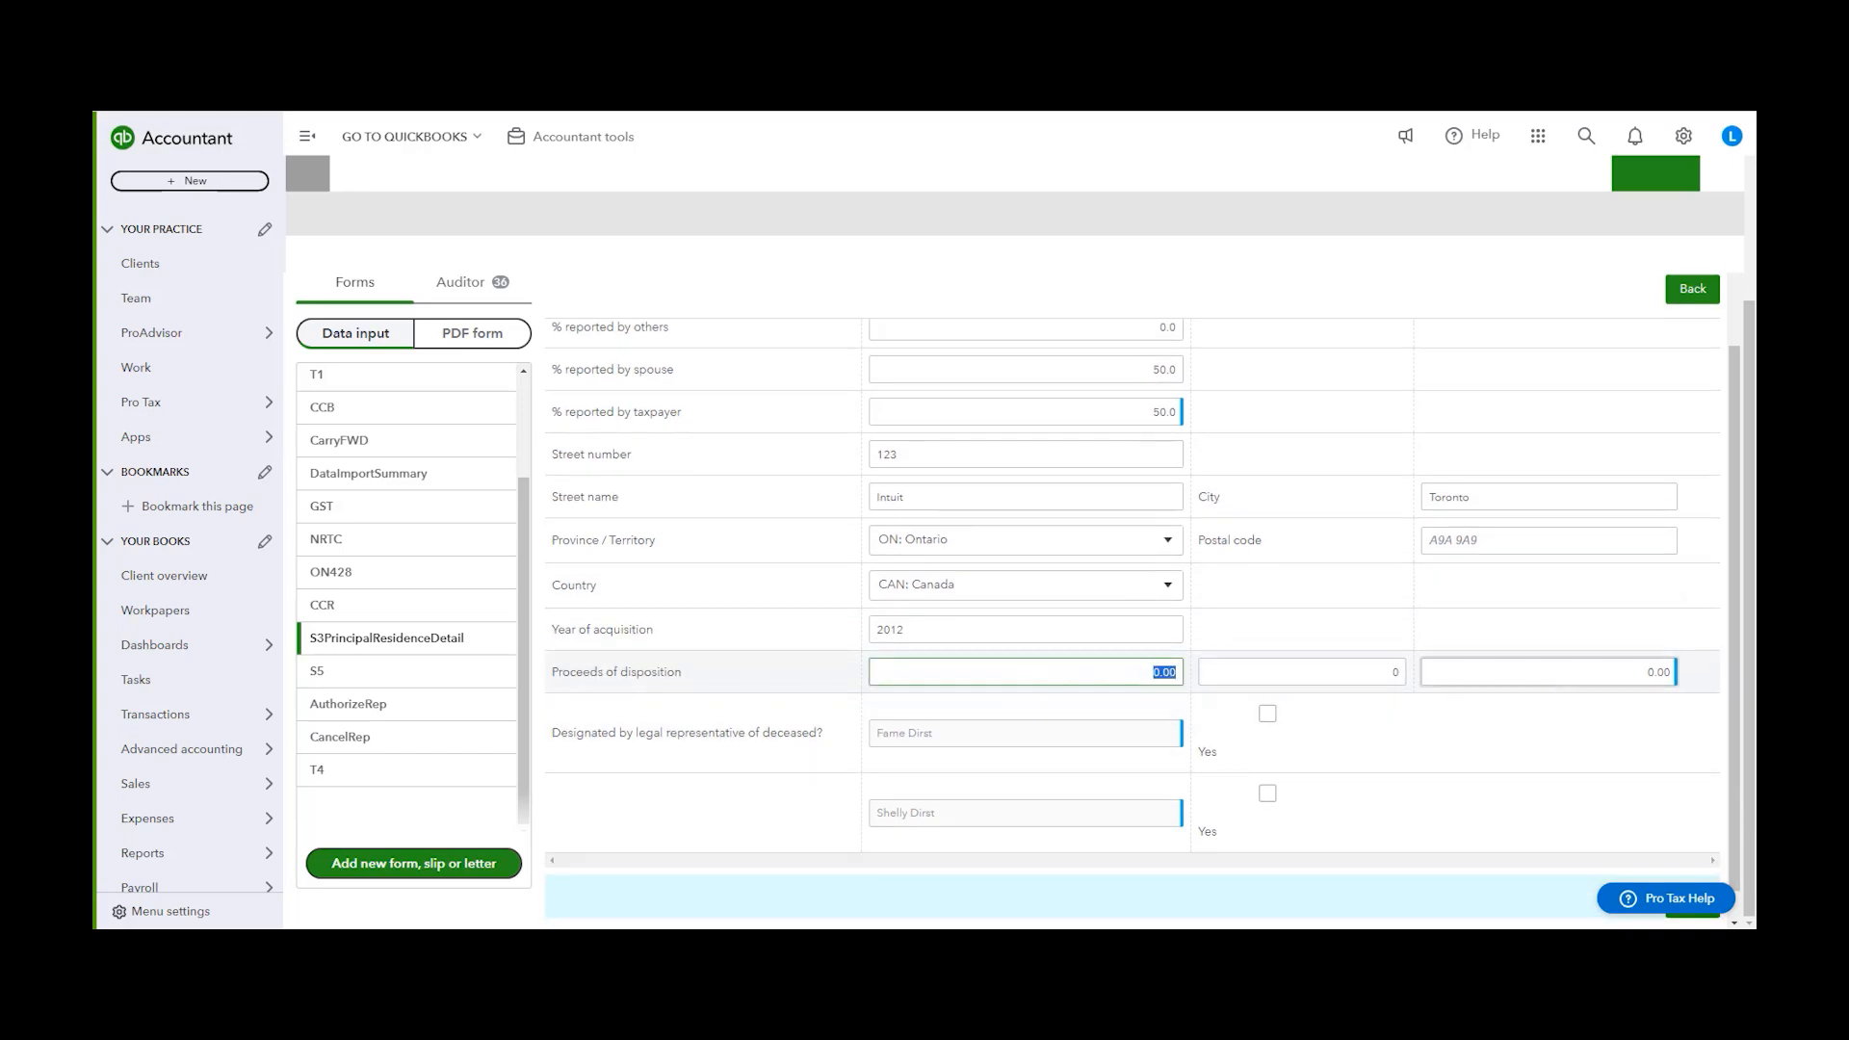
pyautogui.write('250')
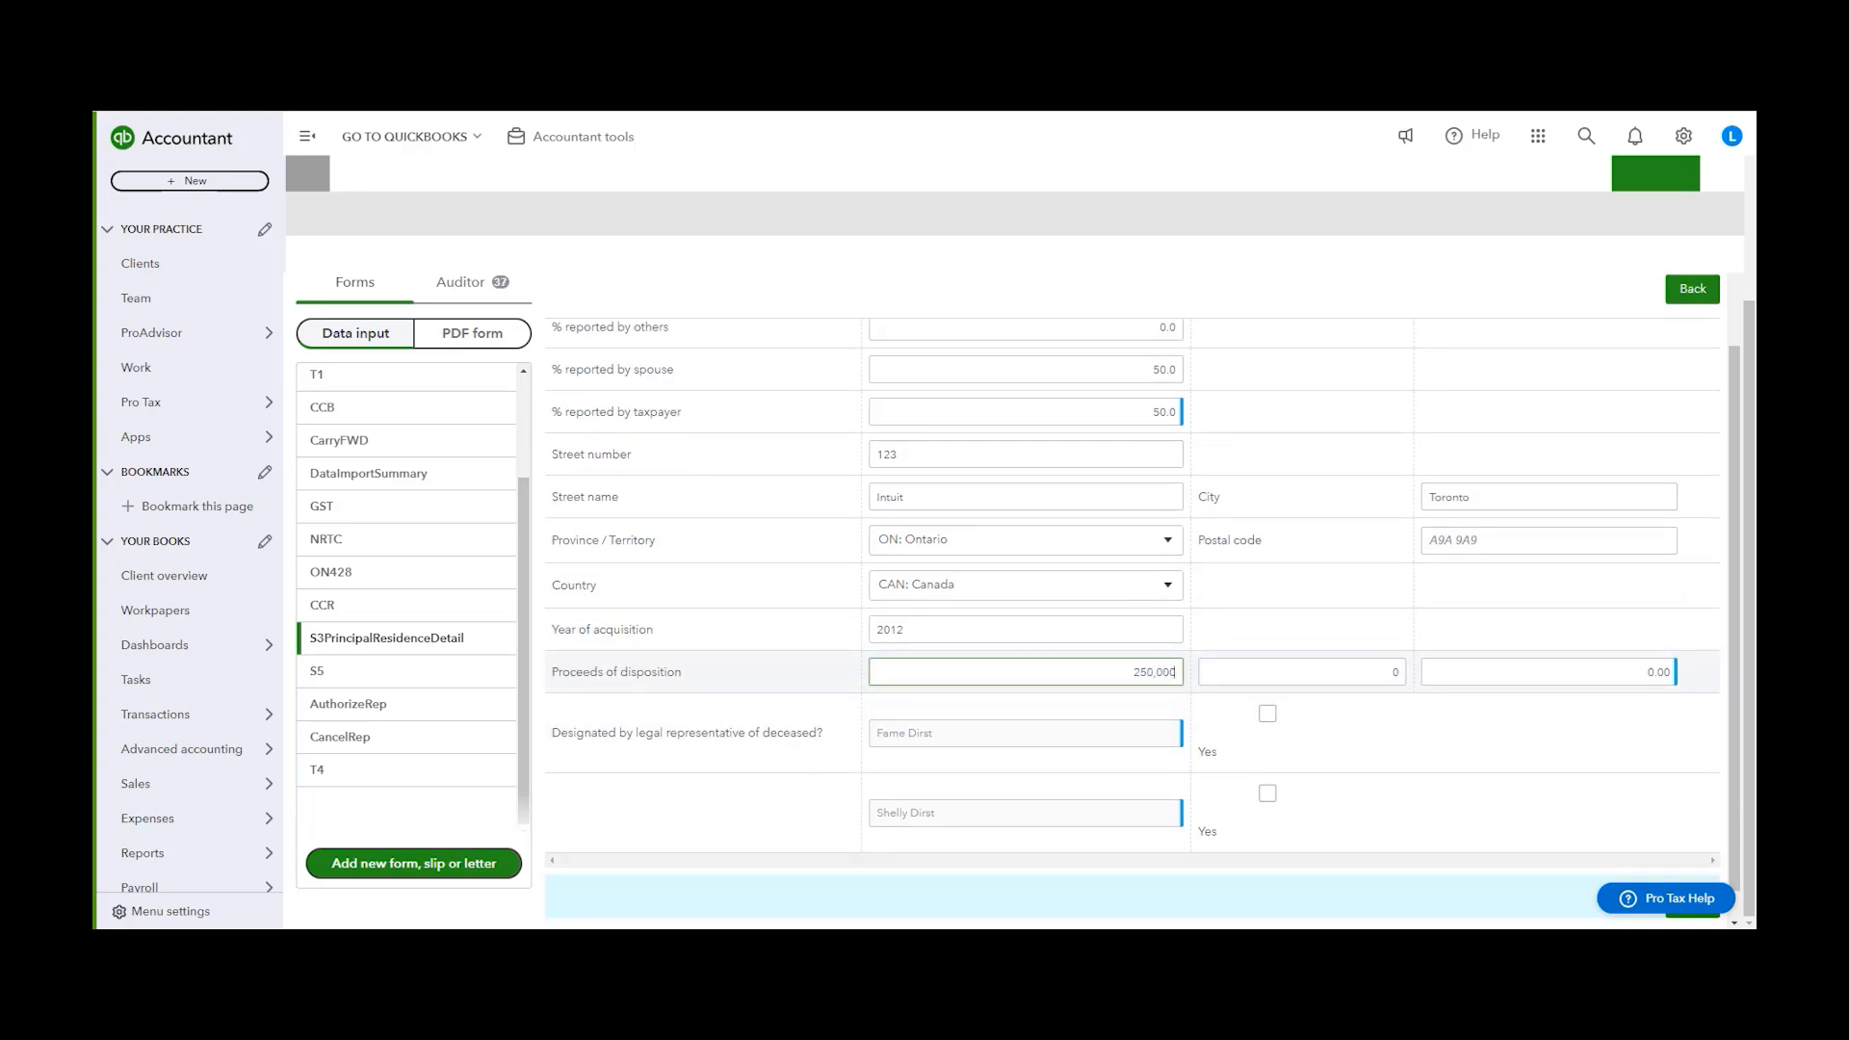
pyautogui.click(1329, 640)
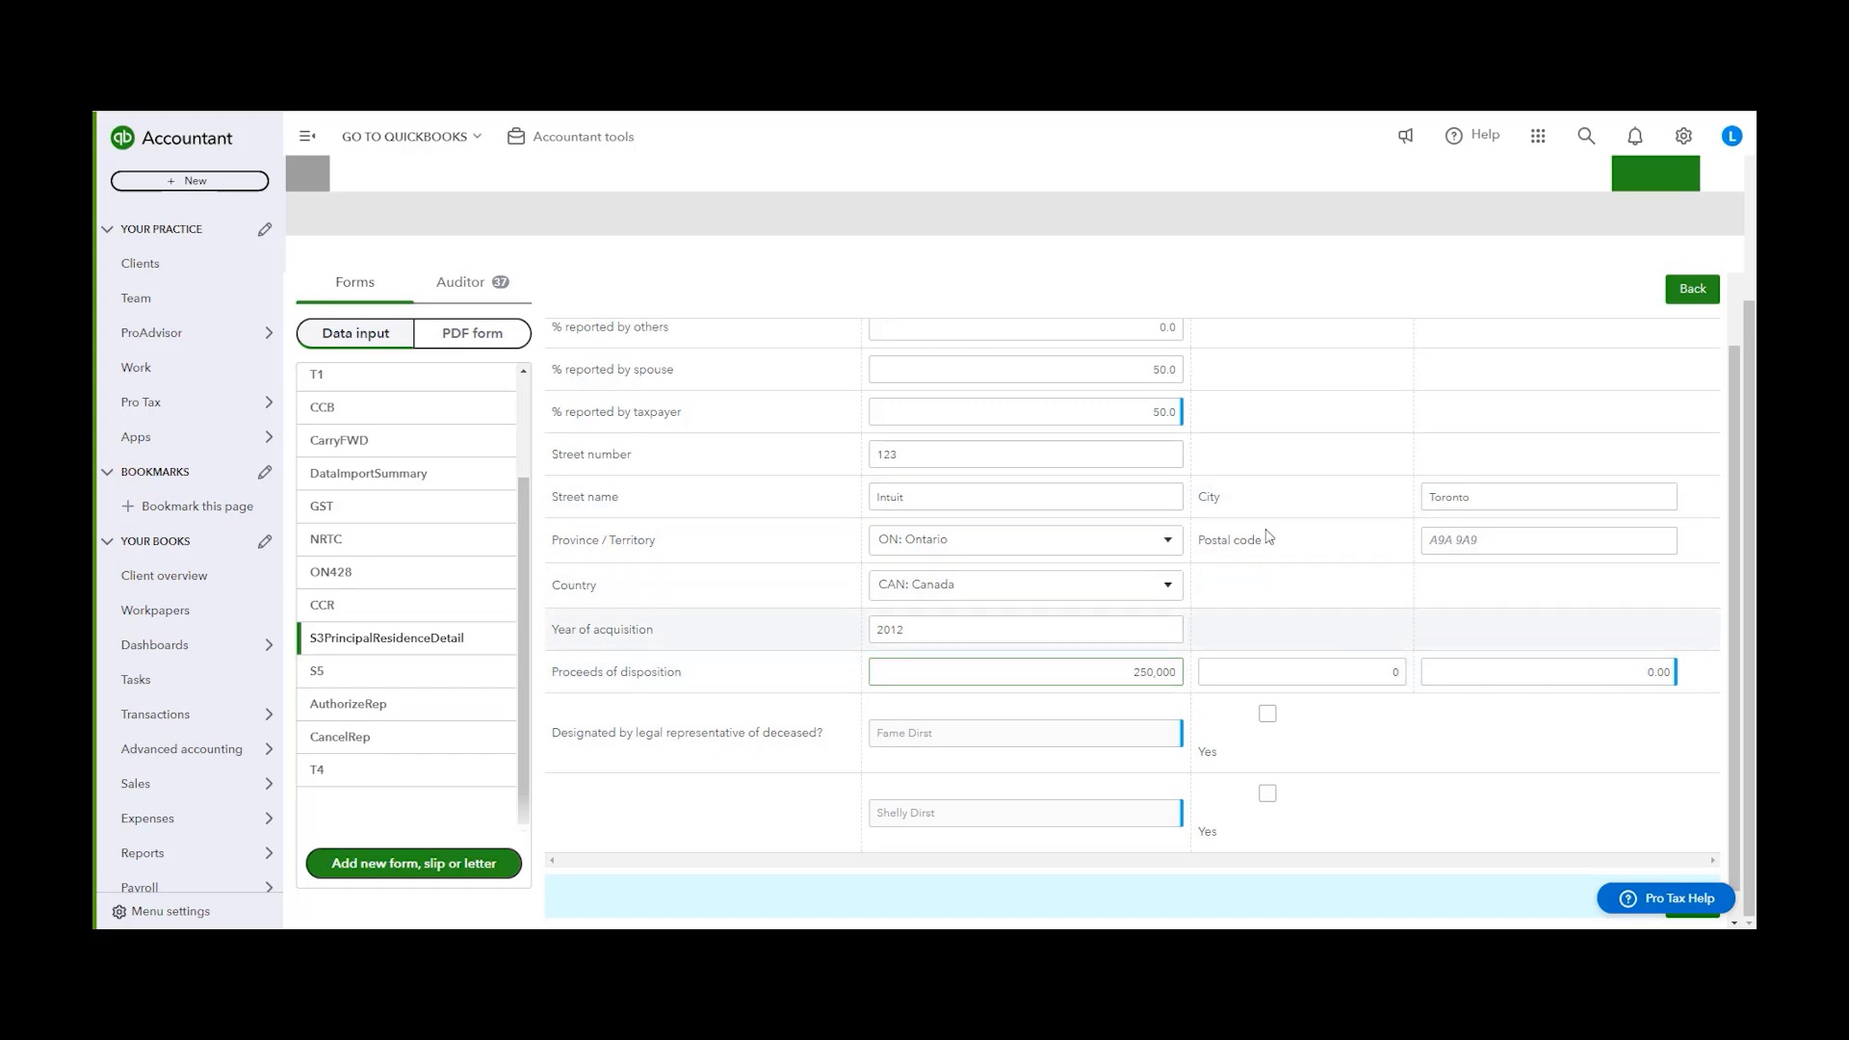
# Switch to the spouse's return and examine the calculations on its Schedule 3 form
pyautogui.scroll(1, 1288, 540)
pyautogui.scroll(-2, 1337, 598)
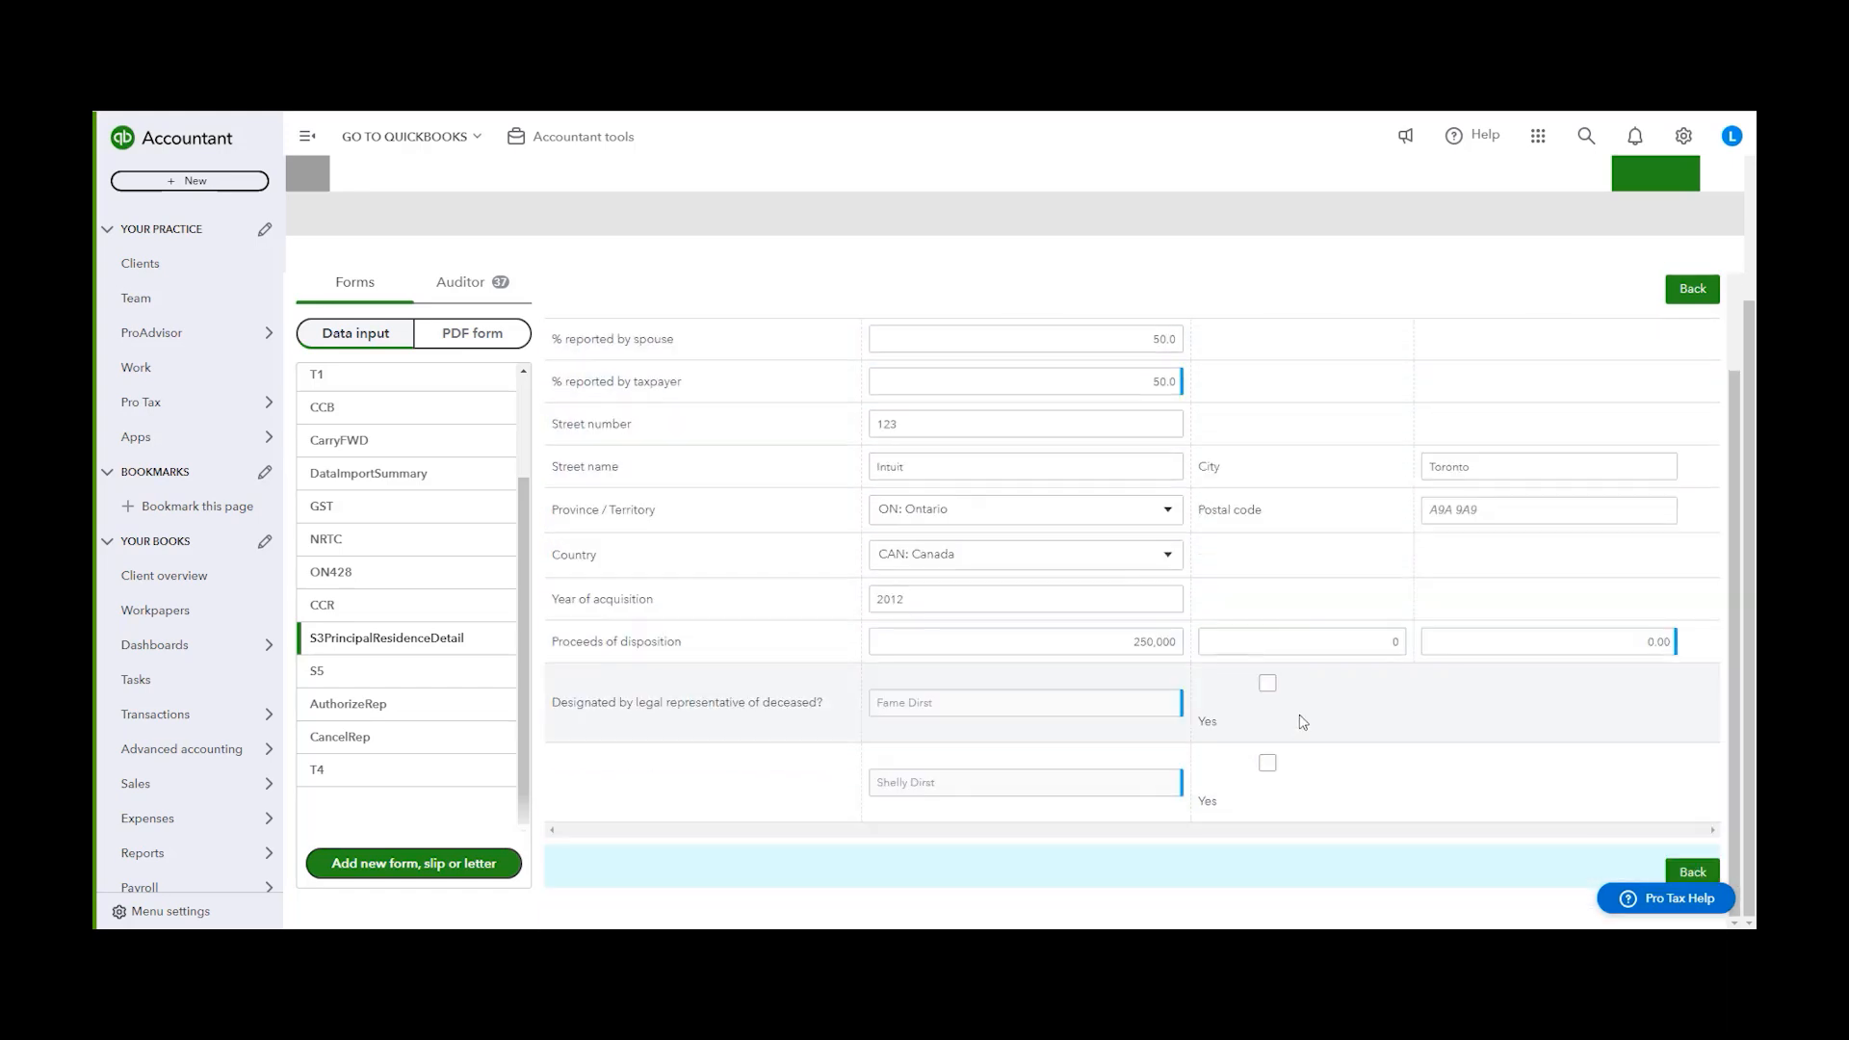
pyautogui.scroll(4, 1252, 559)
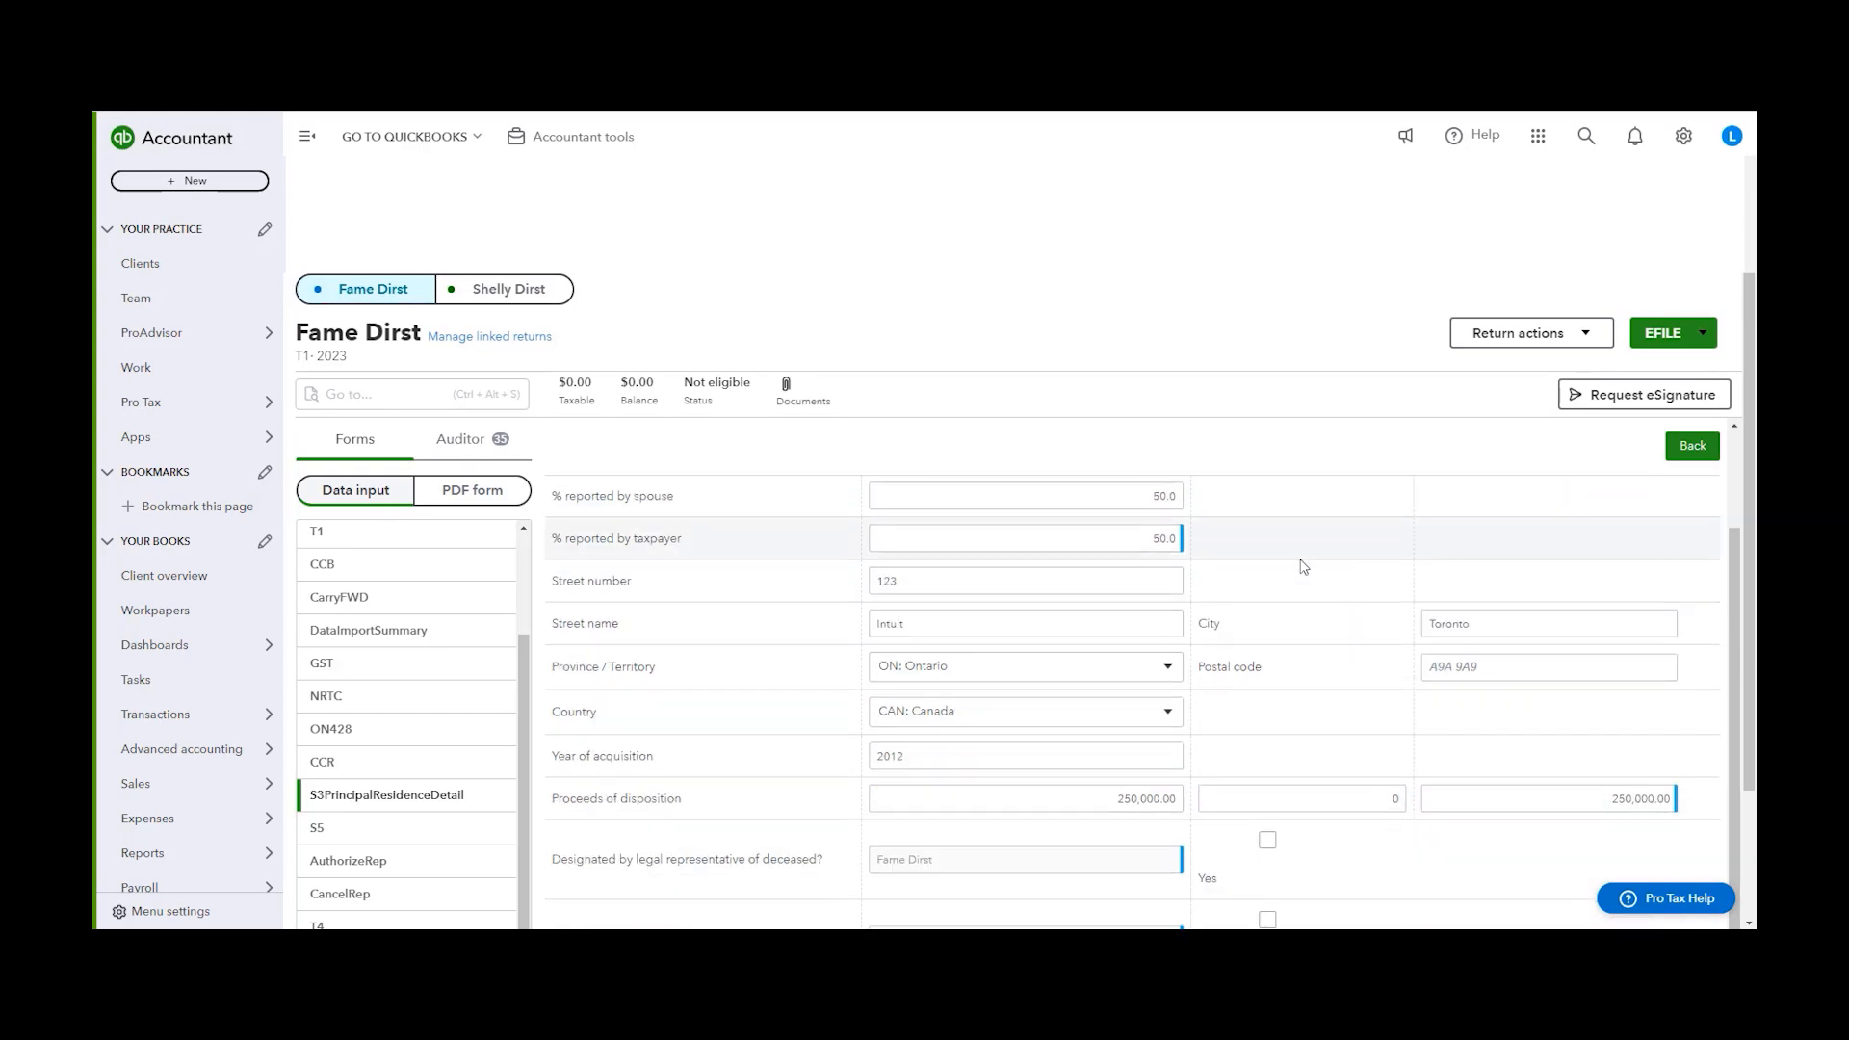
pyautogui.click(525, 300)
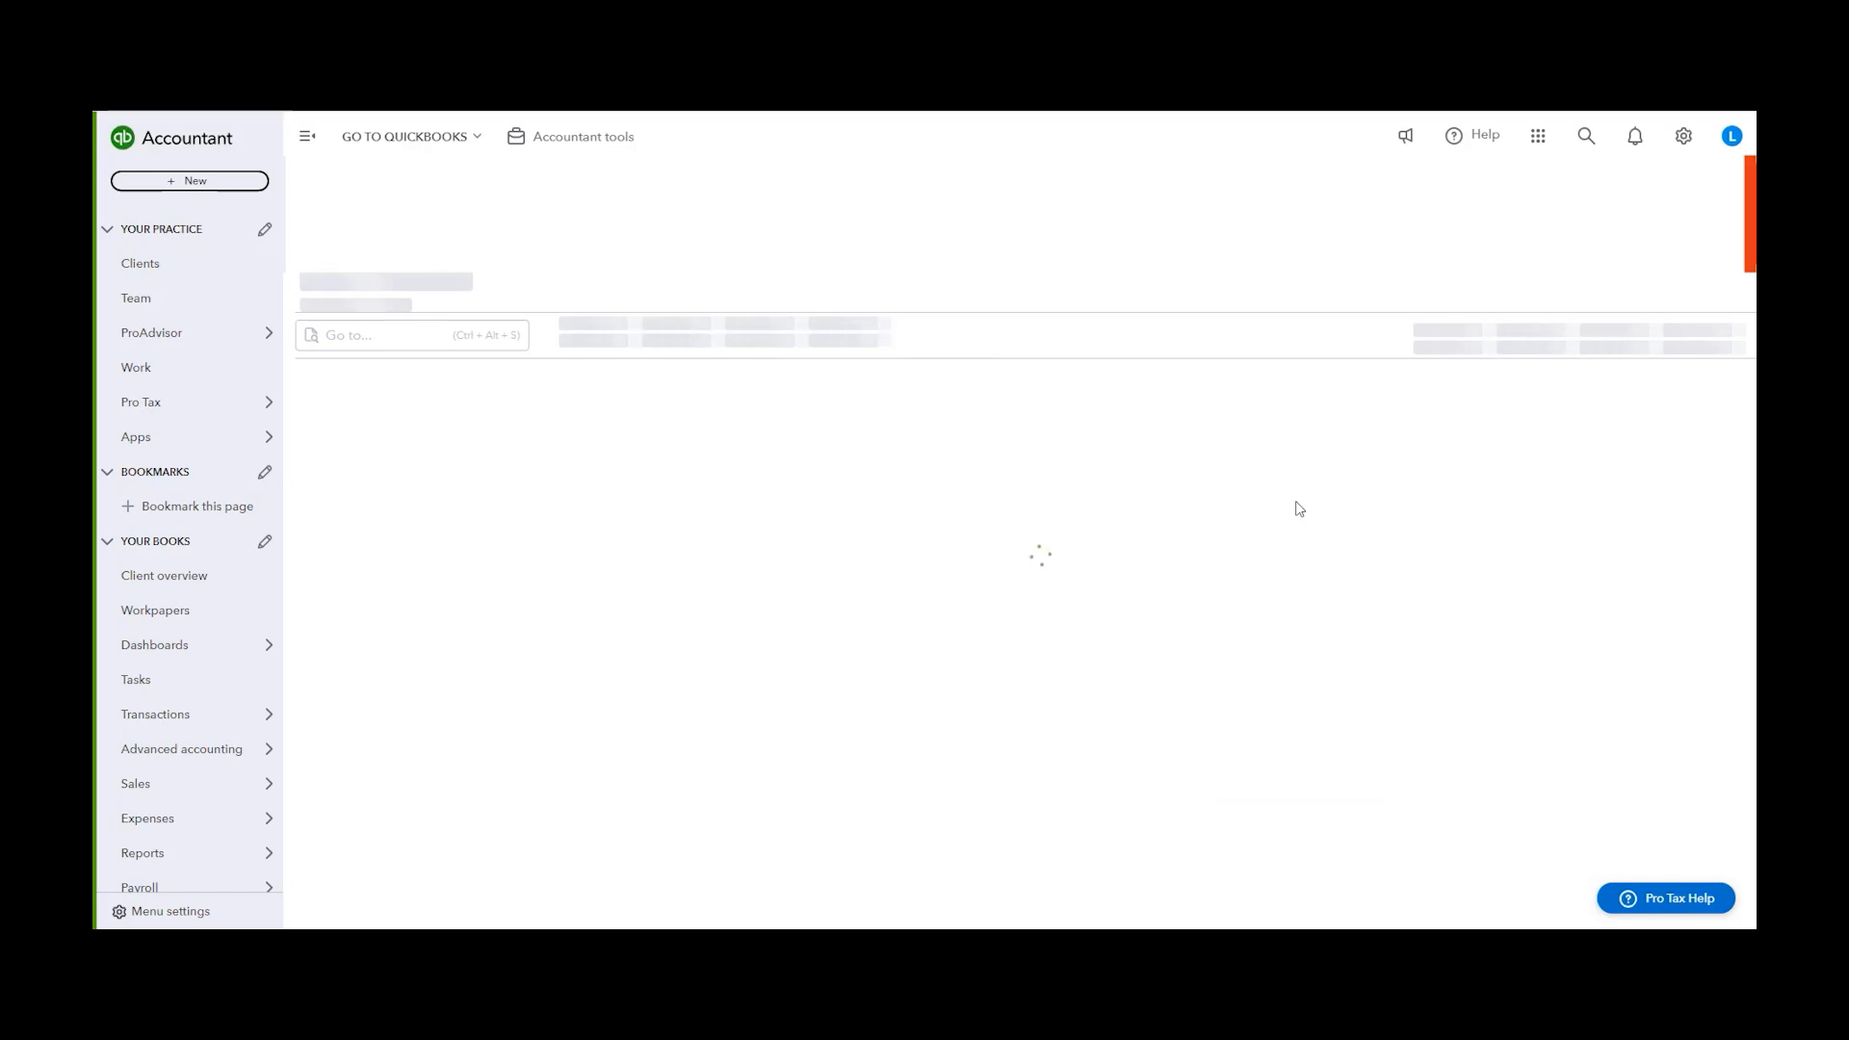
pyautogui.scroll(-5, 480, 570)
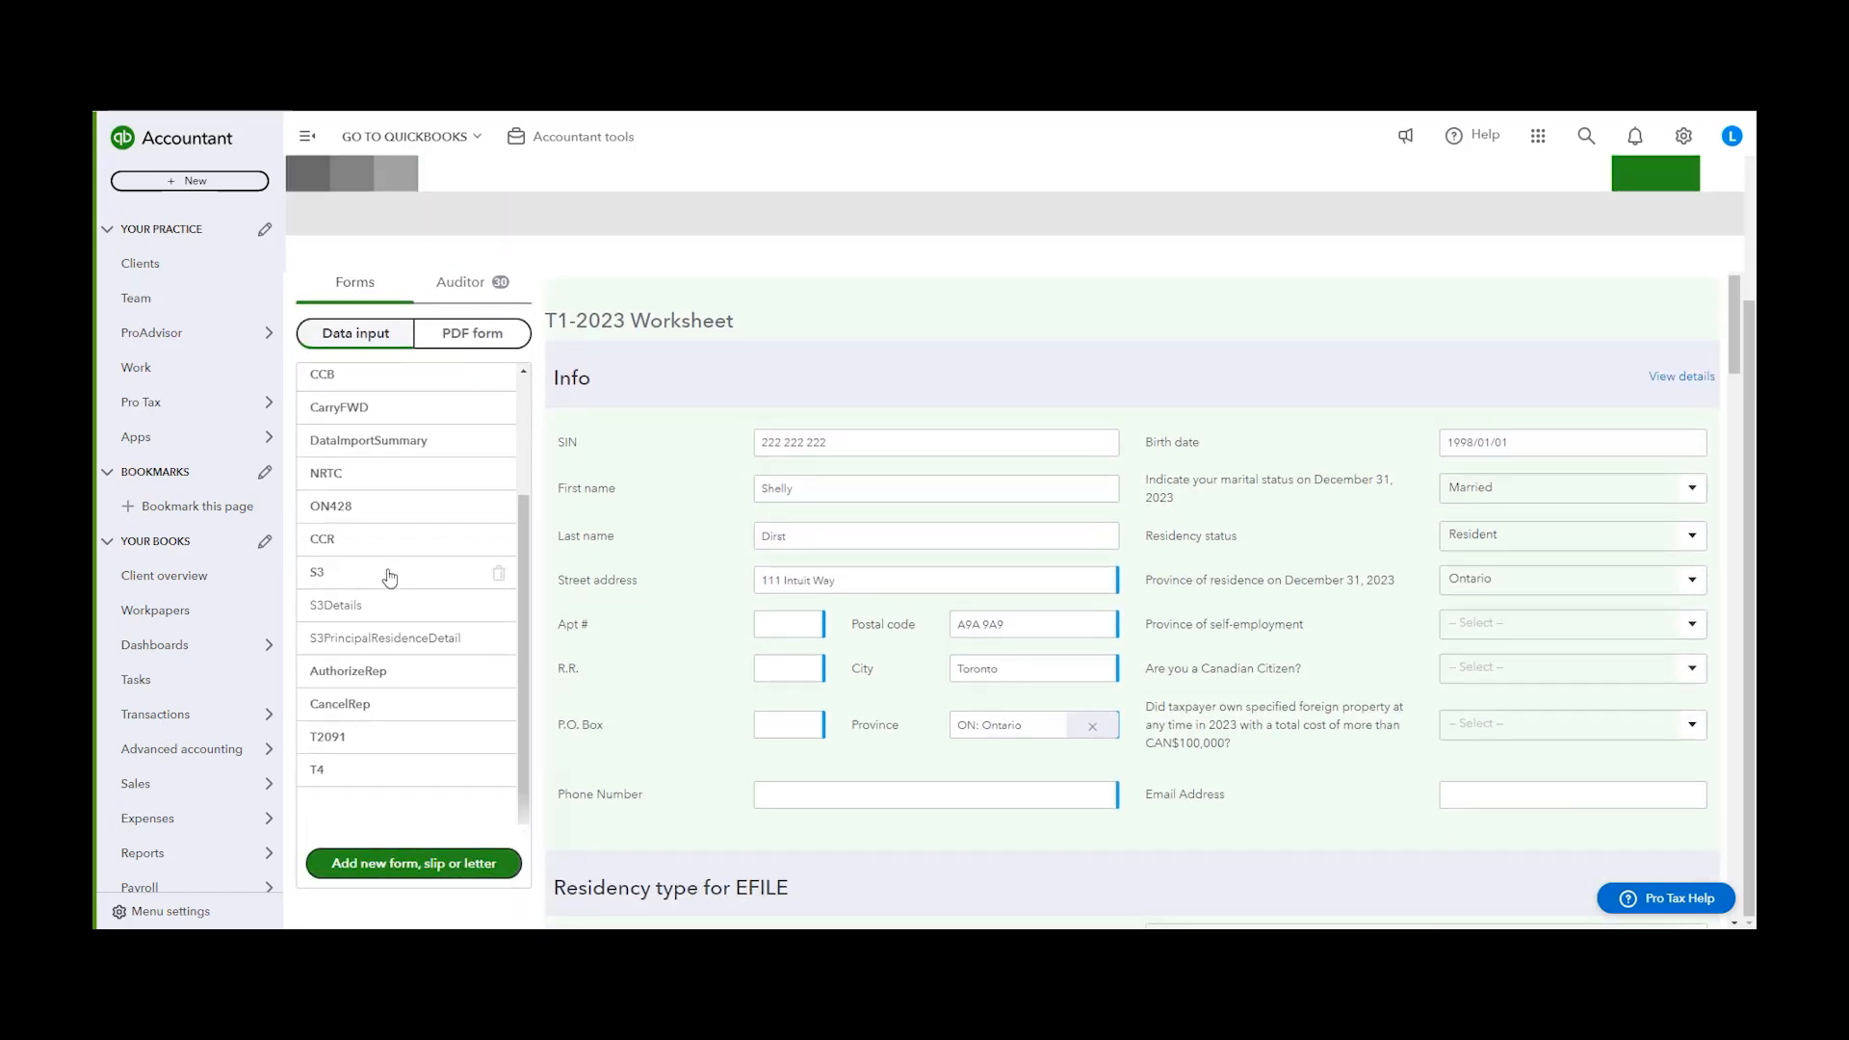
pyautogui.click(390, 577)
pyautogui.scroll(-12, 1371, 493)
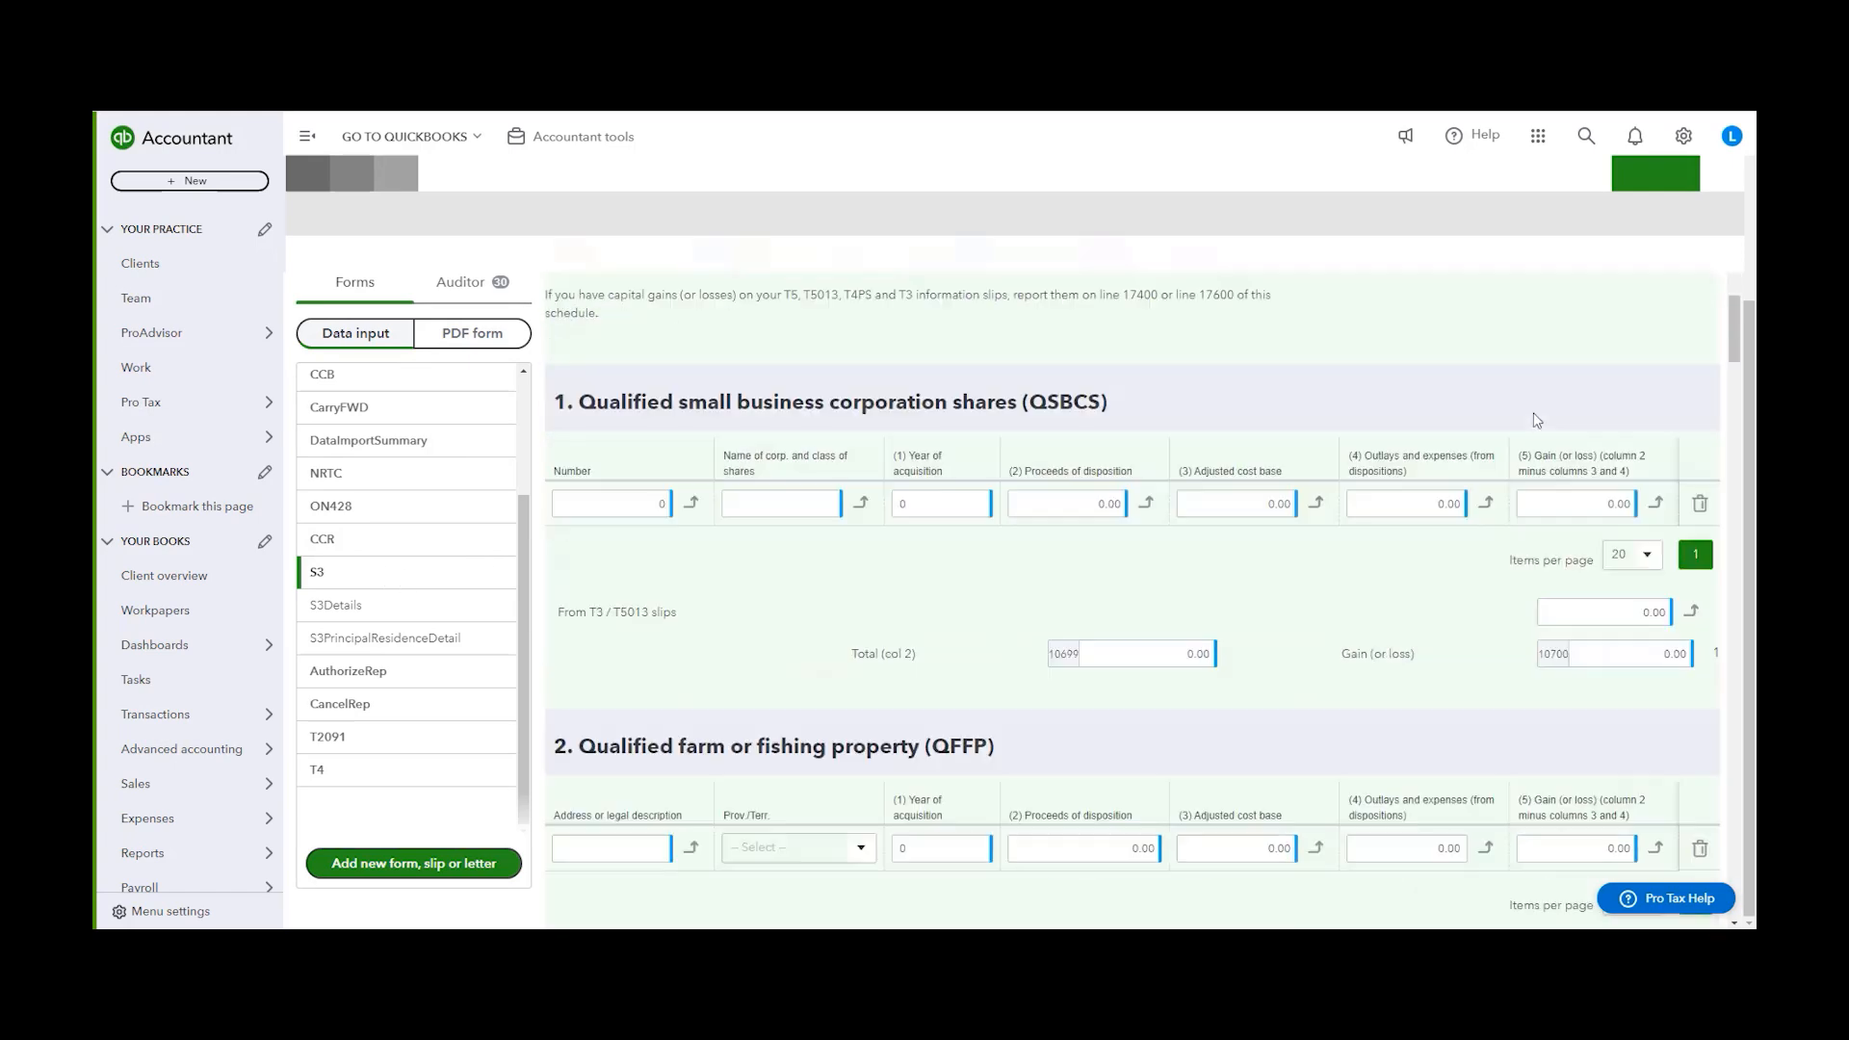
pyautogui.scroll(-20, 1371, 492)
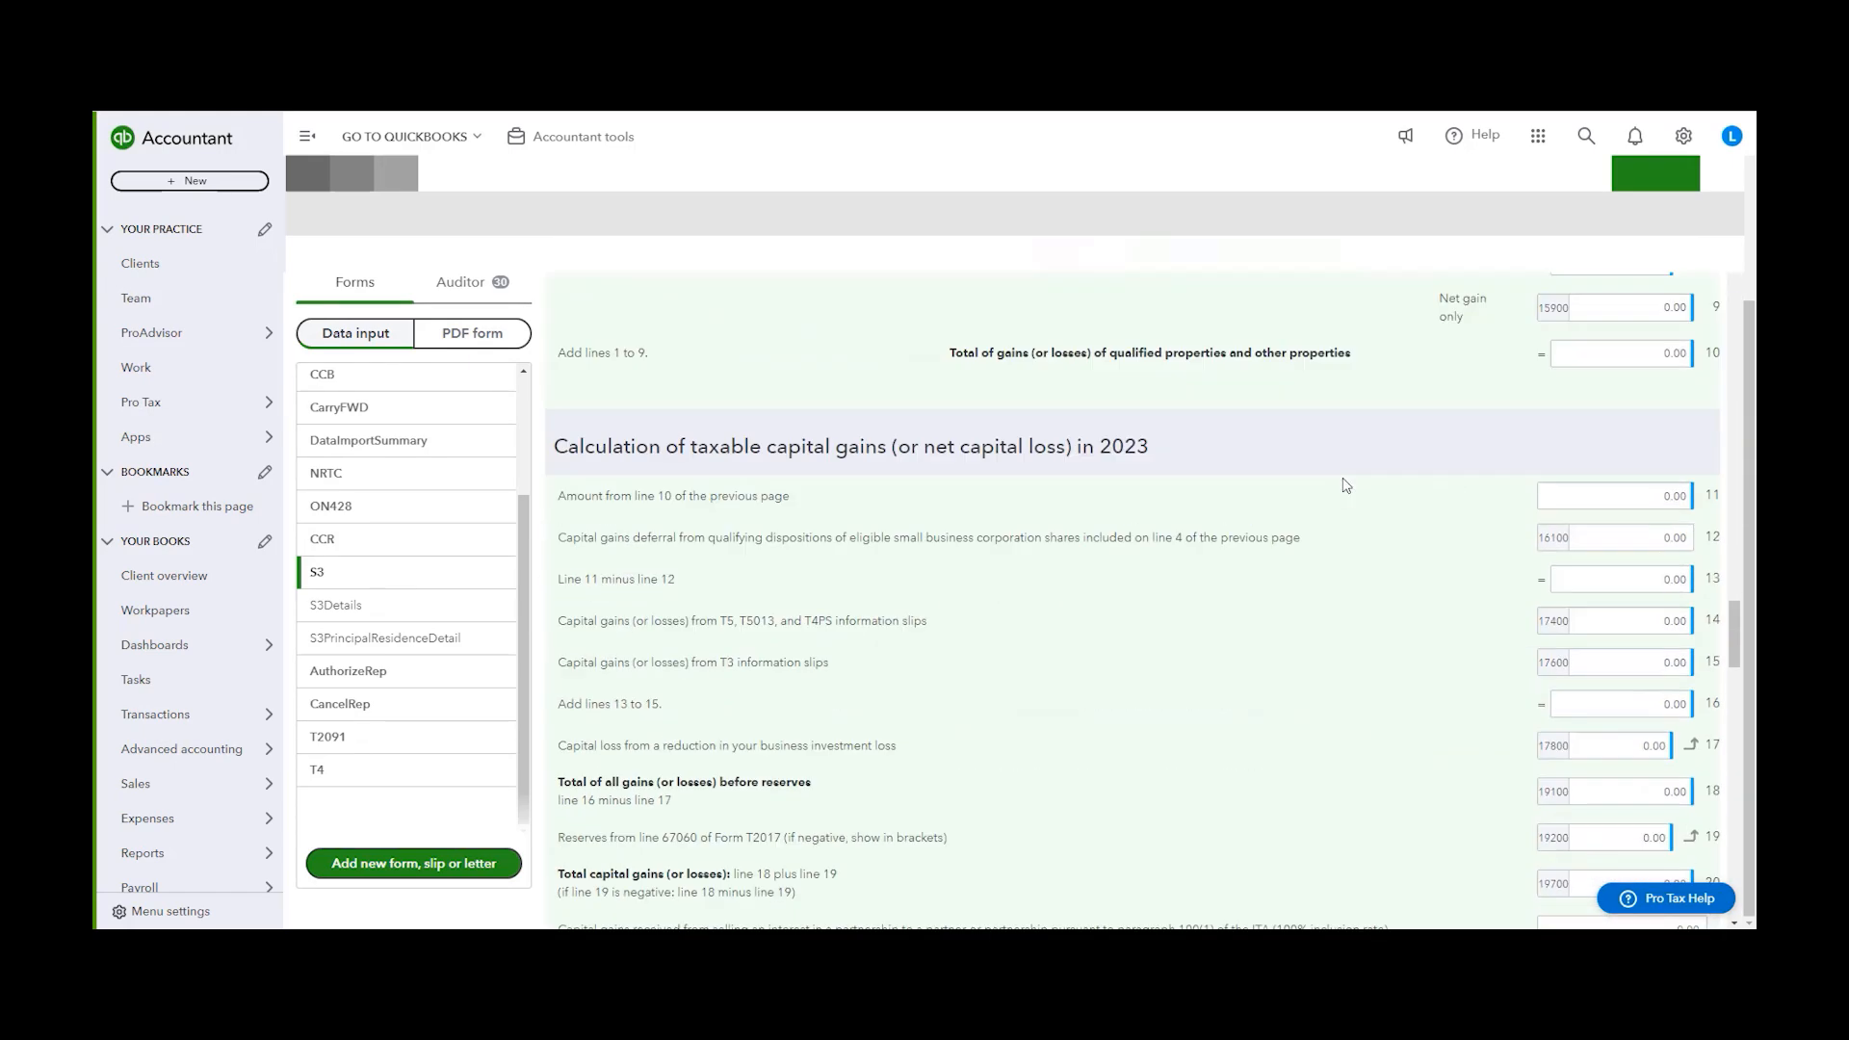
pyautogui.scroll(-6, 1295, 496)
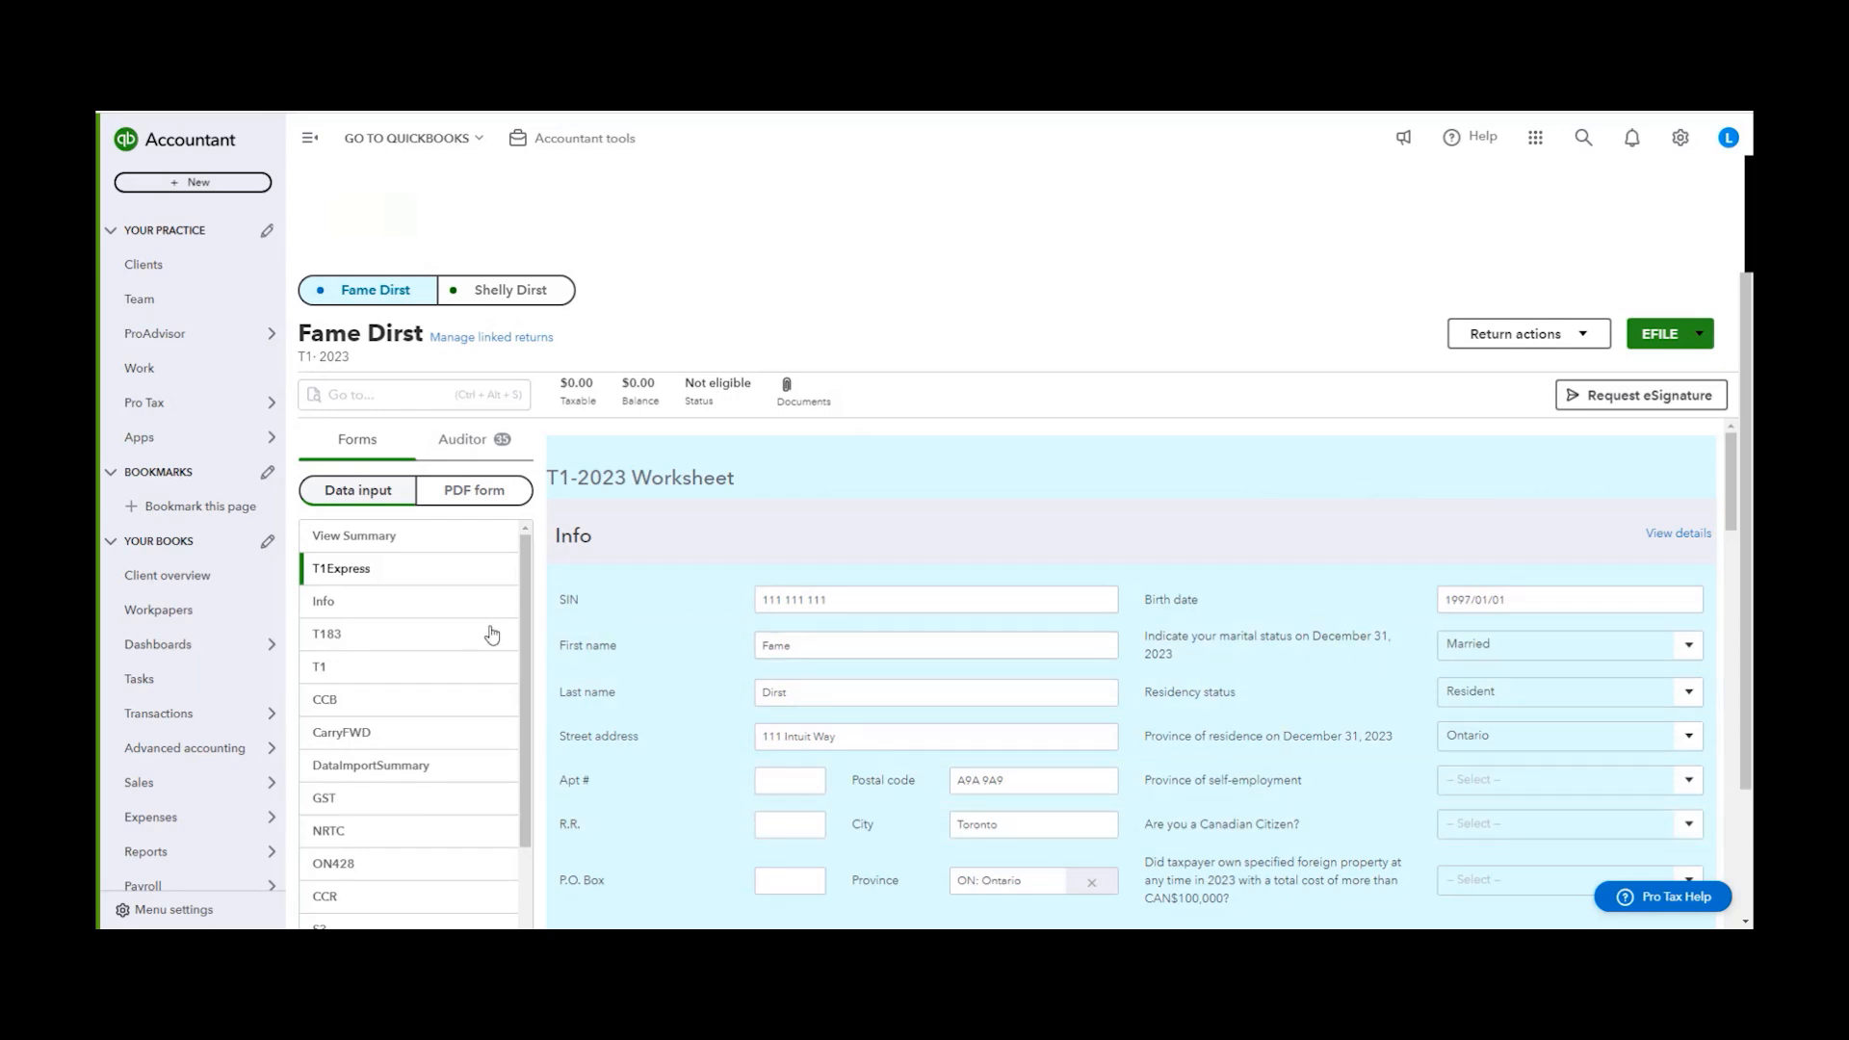
# Browse the return's form list and switch between the two linked spouses' returns
pyautogui.scroll(-2, 488, 446)
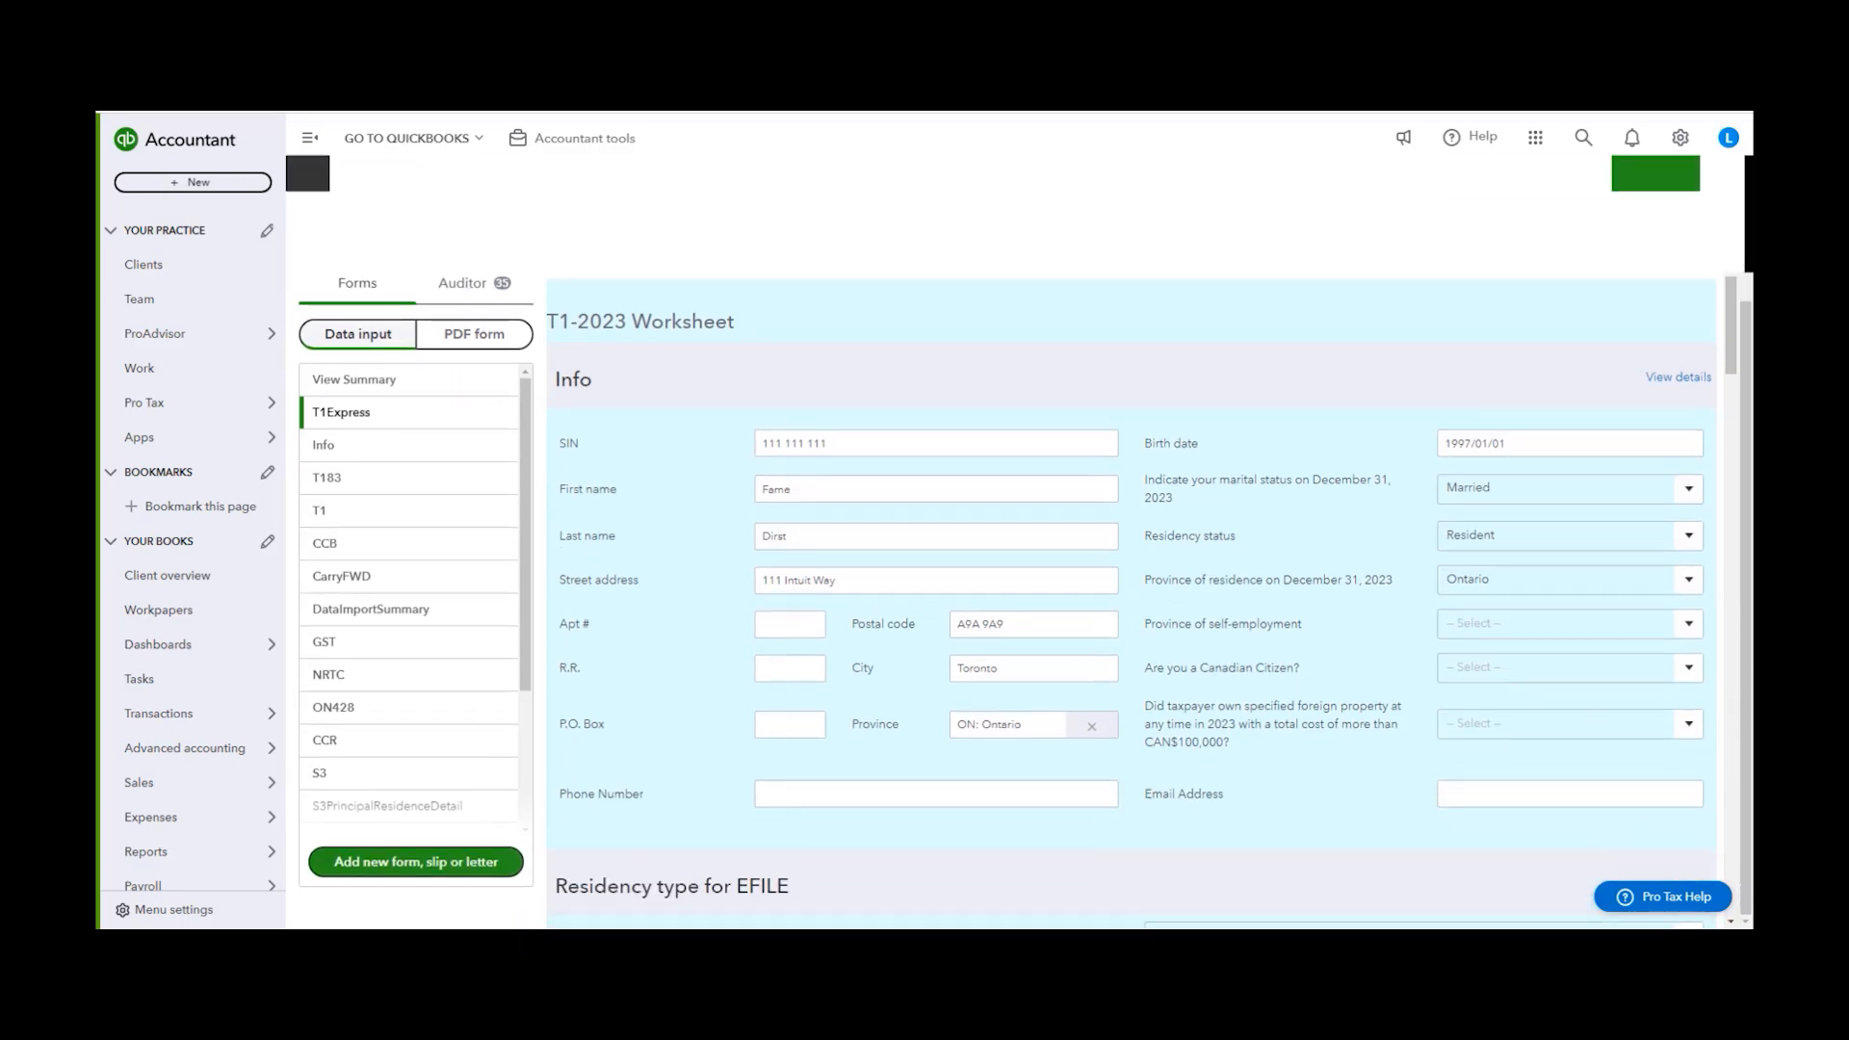
pyautogui.scroll(-3, 462, 626)
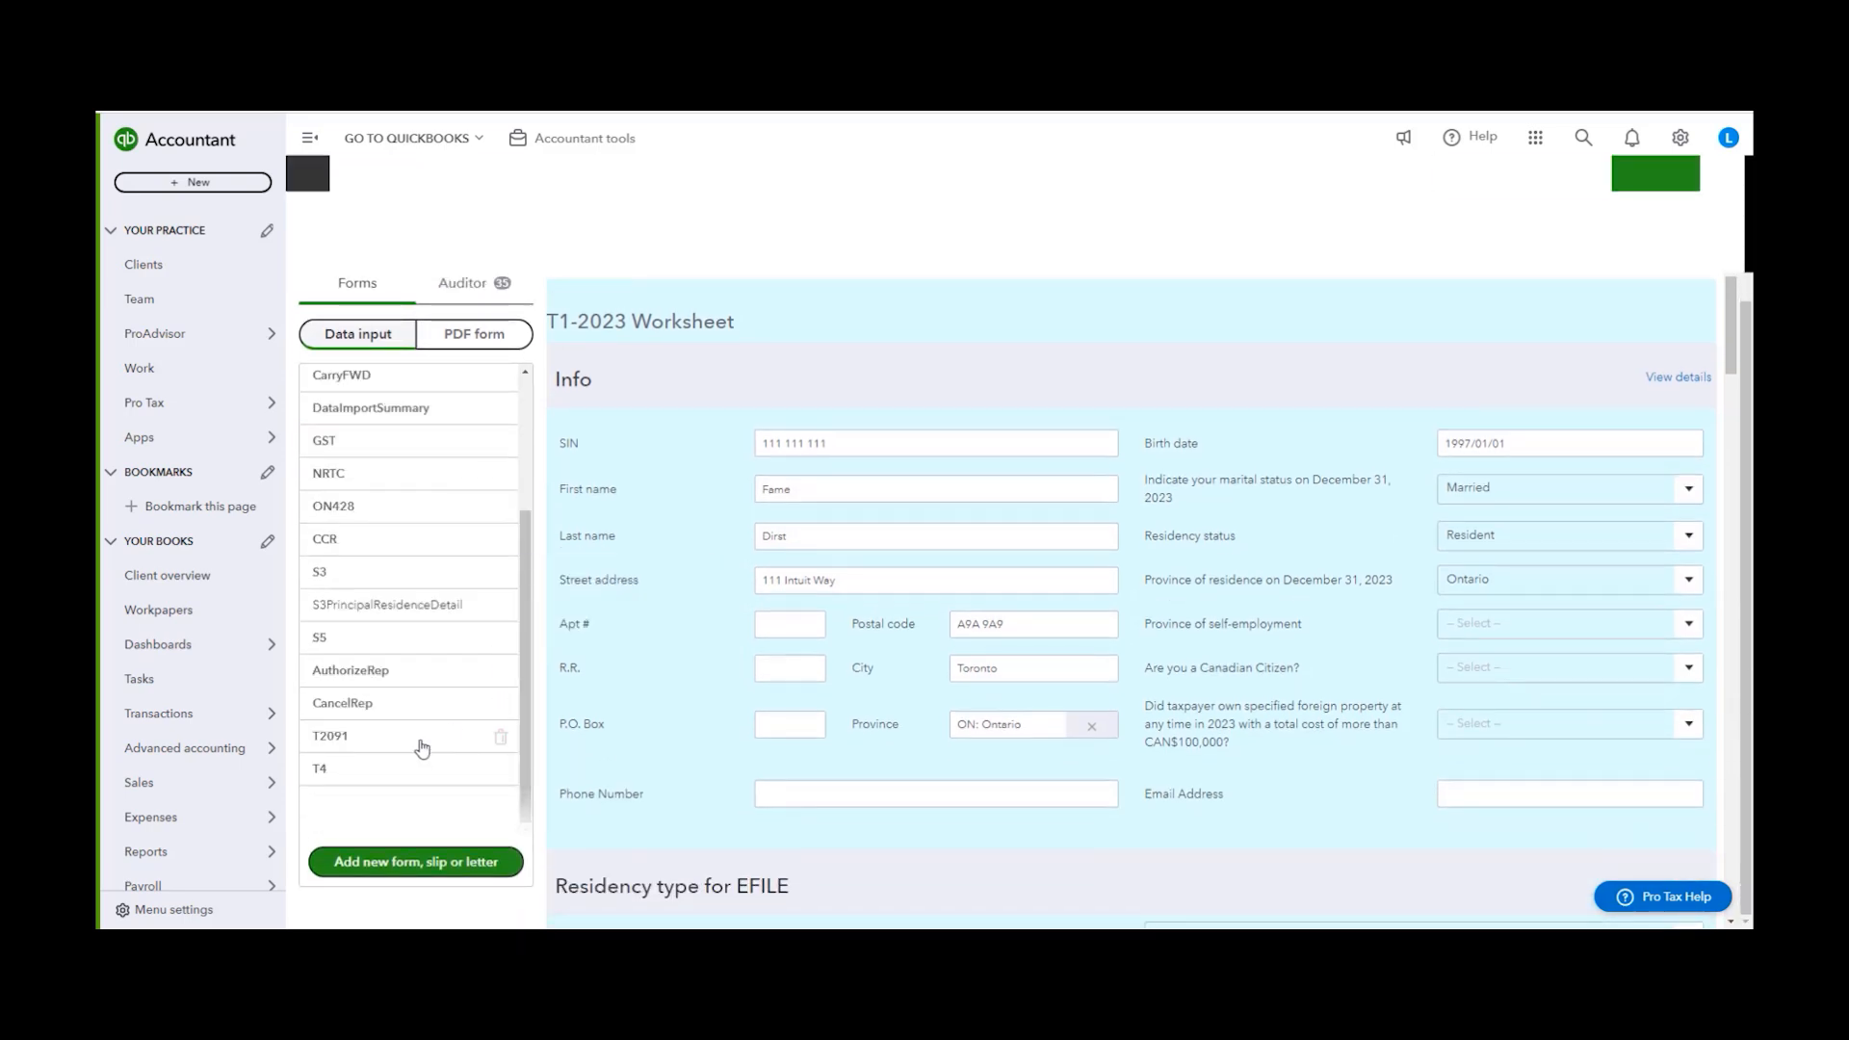
pyautogui.scroll(3, 497, 589)
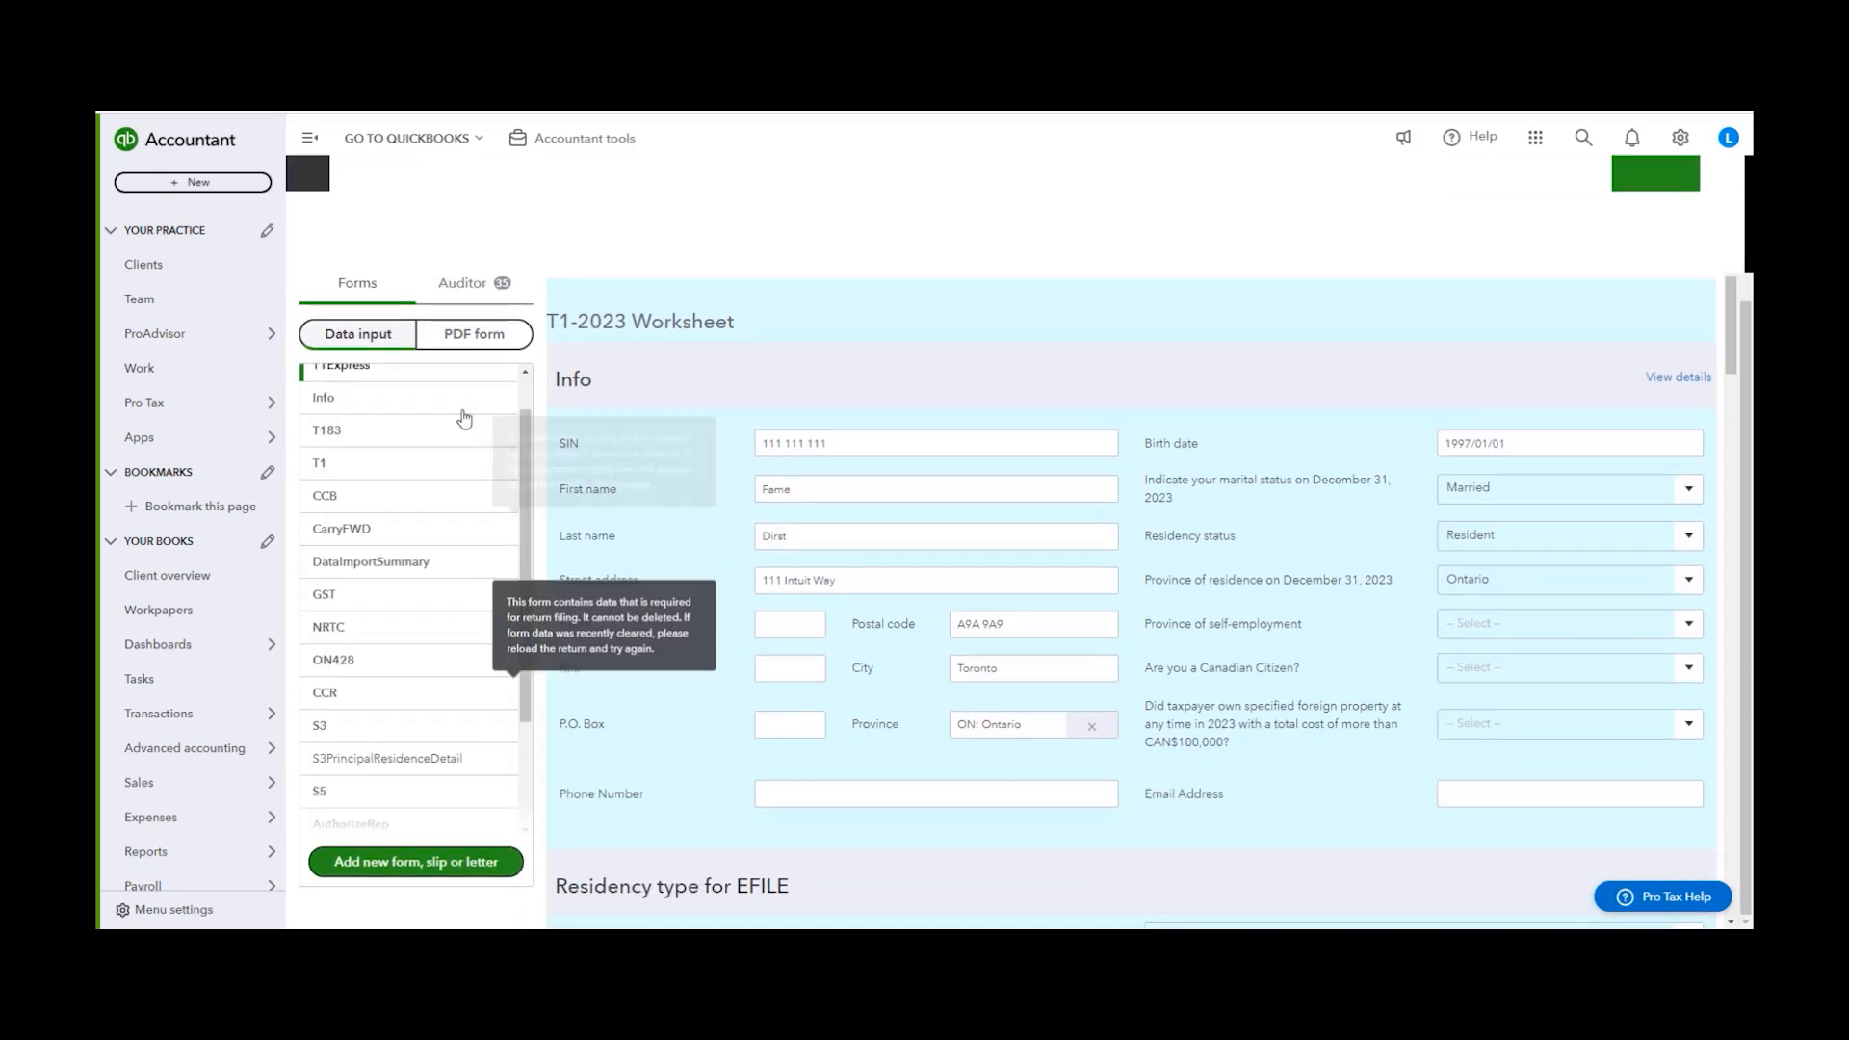
pyautogui.scroll(2, 493, 289)
pyautogui.click(493, 285)
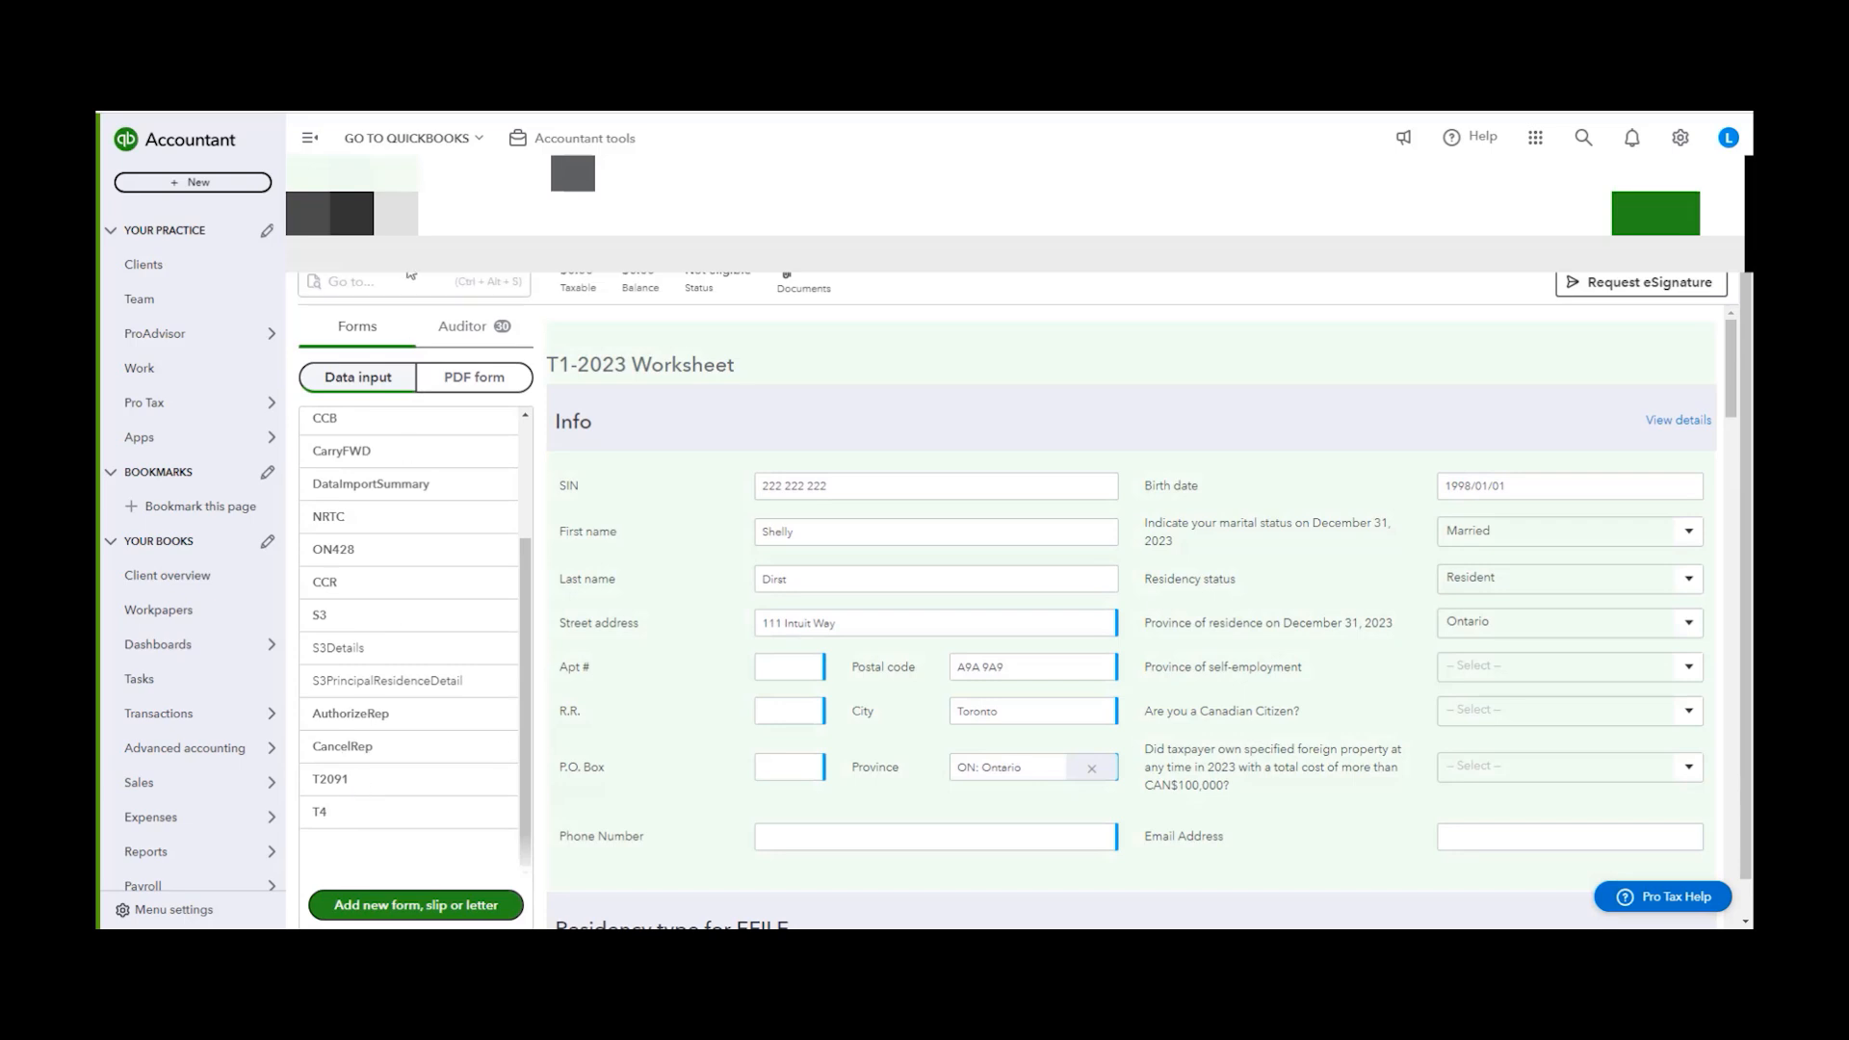
pyautogui.click(506, 289)
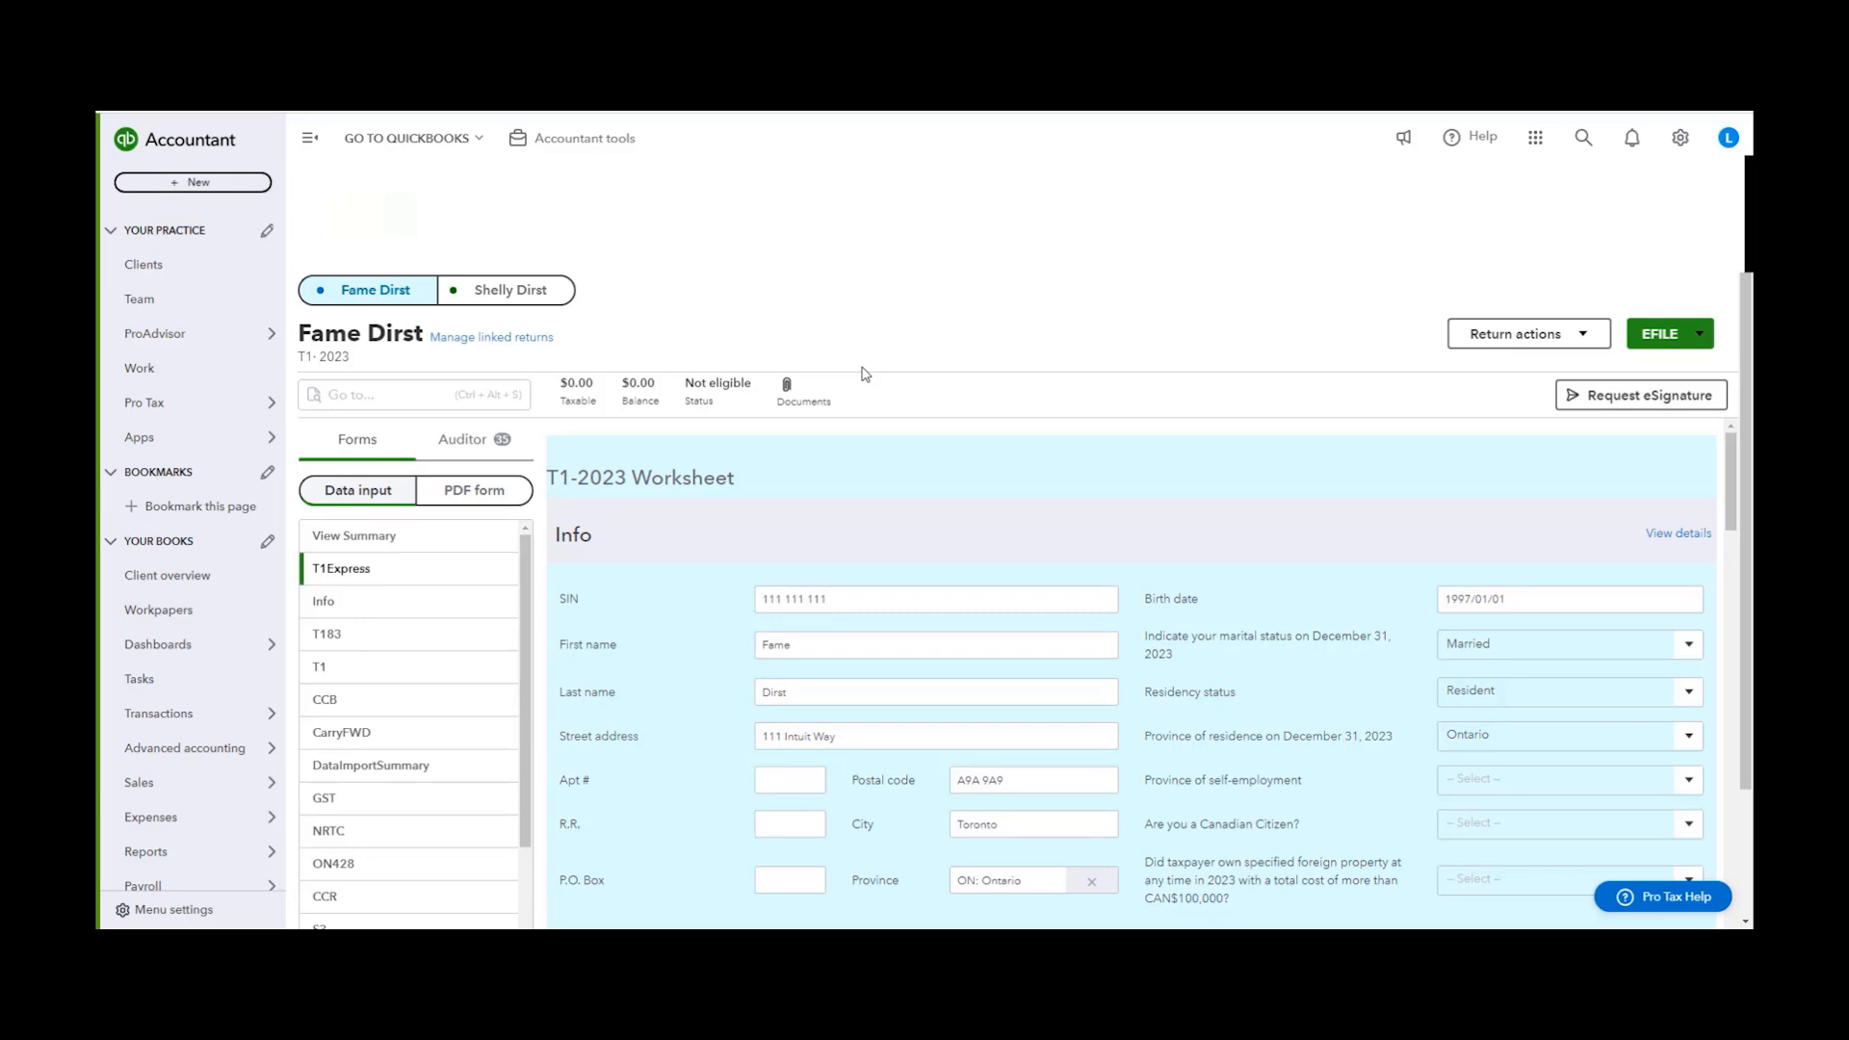
pyautogui.scroll(-1, 1098, 501)
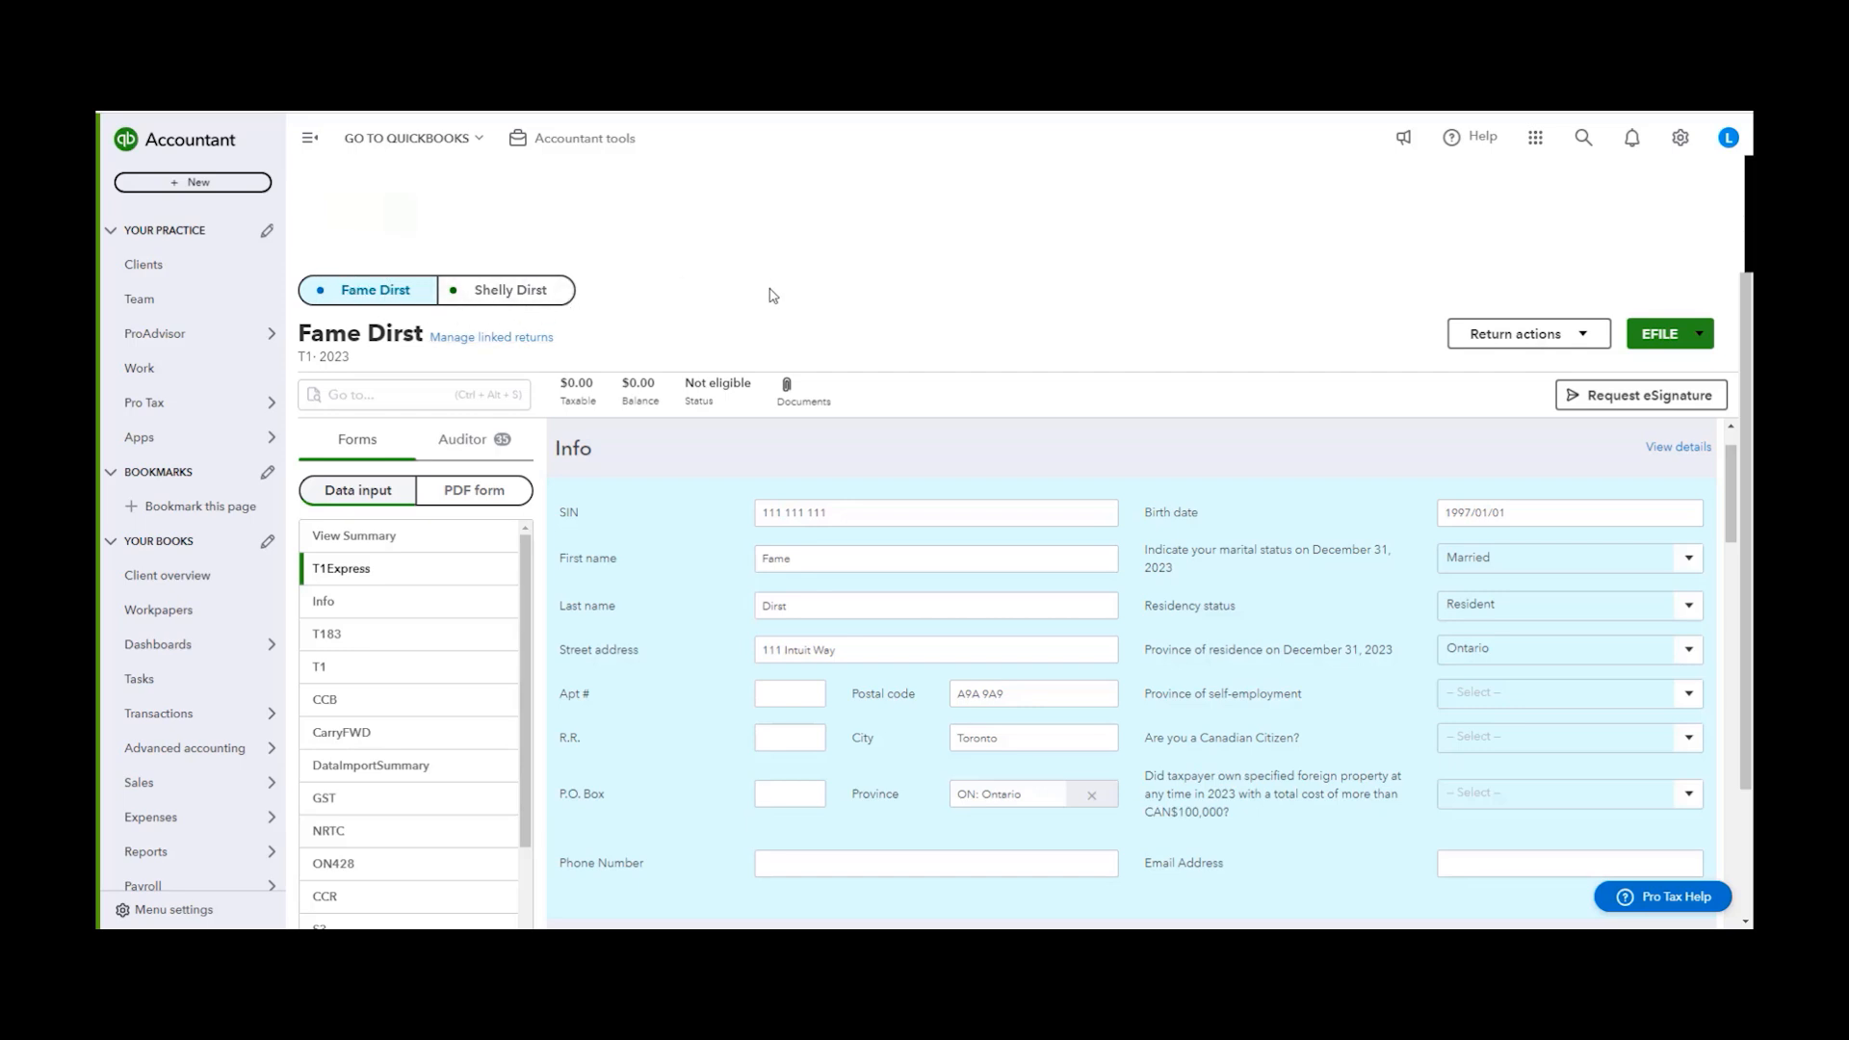
pyautogui.scroll(-5, 501, 643)
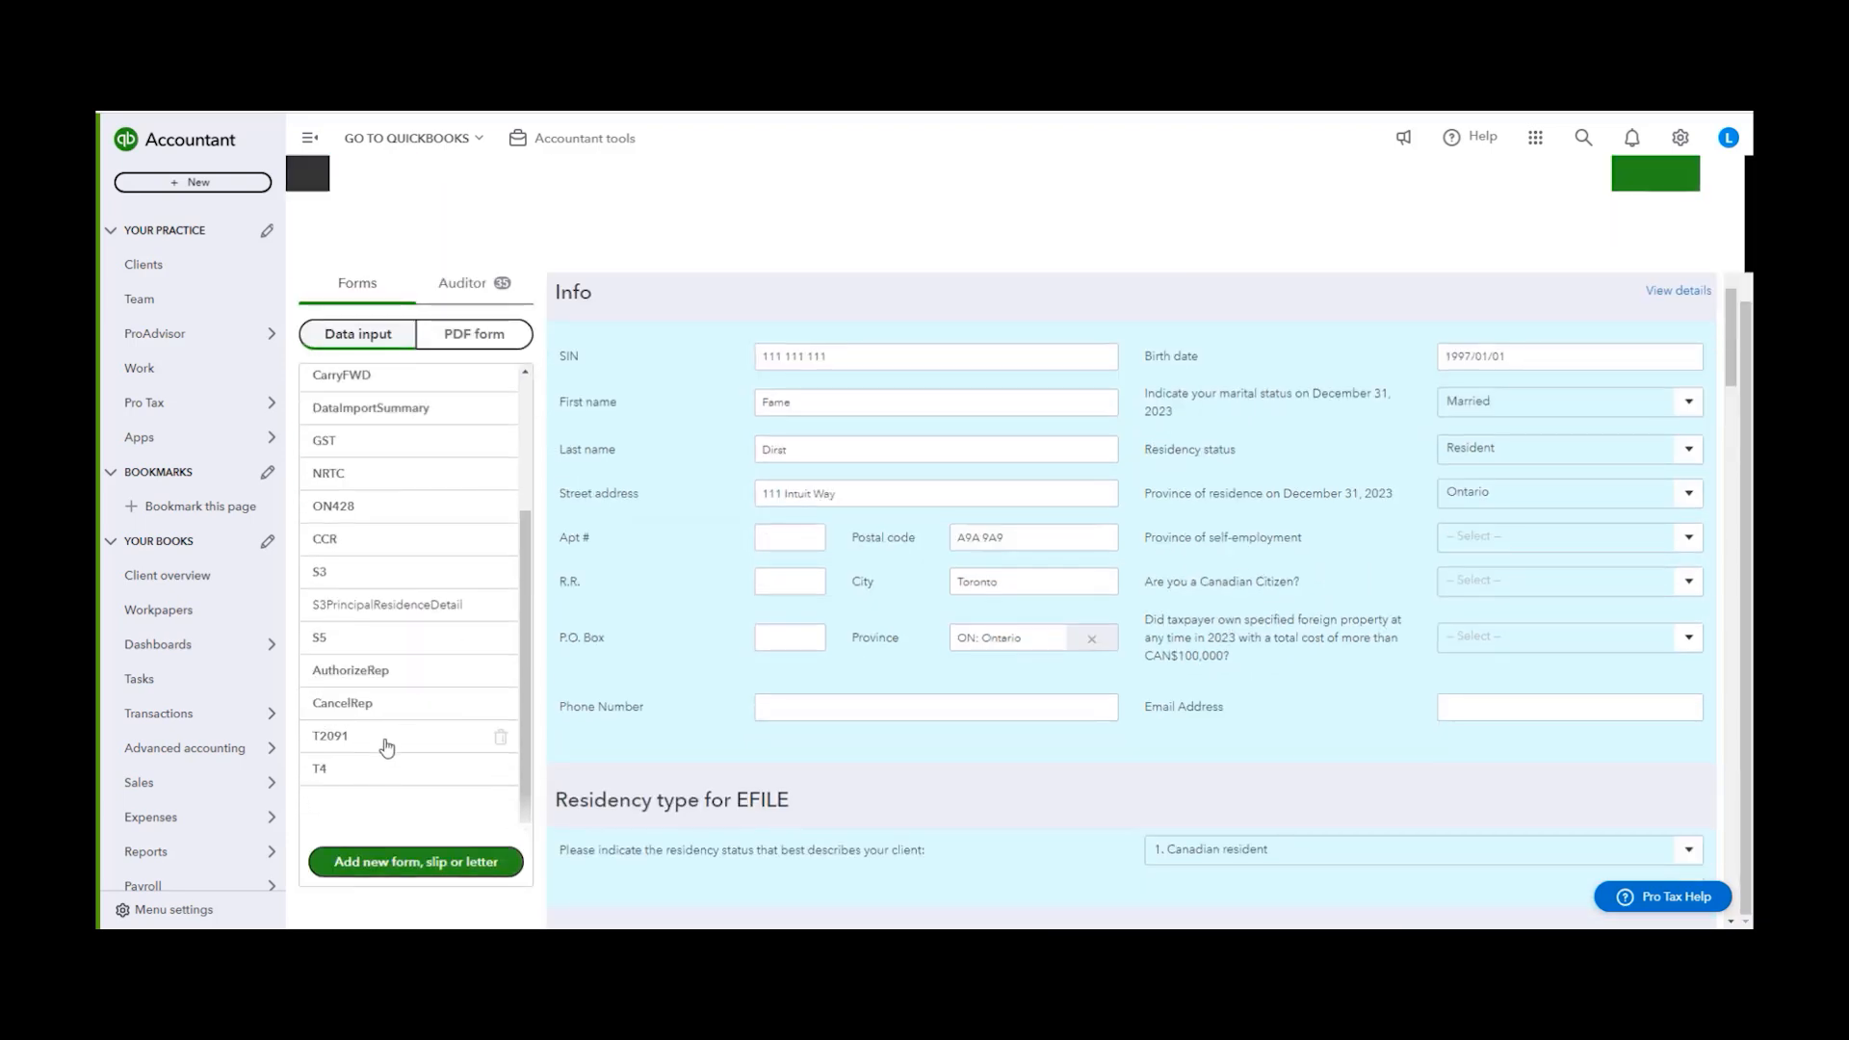
pyautogui.click(386, 748)
pyautogui.click(1684, 476)
pyautogui.scroll(-1, 1198, 473)
pyautogui.scroll(-12, 1198, 473)
pyautogui.scroll(3, 1445, 530)
pyautogui.click(1598, 558)
pyautogui.scroll(1, 1540, 569)
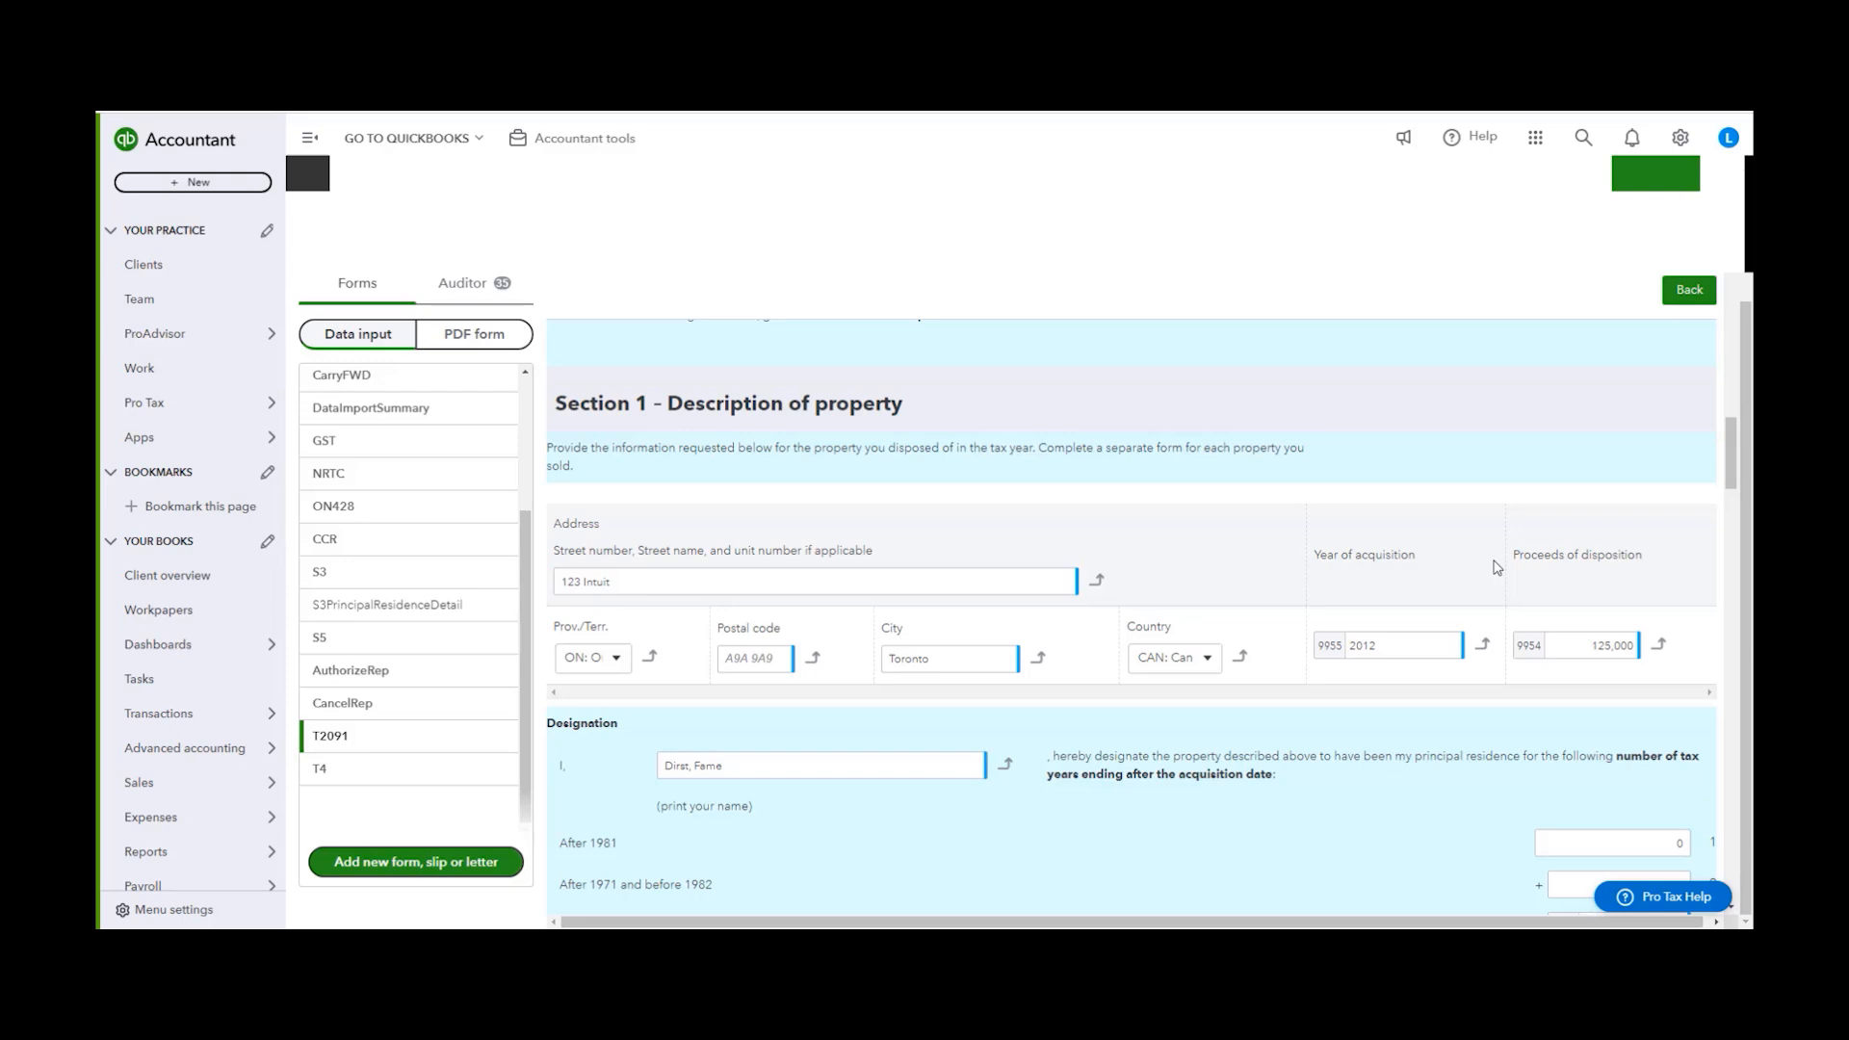
pyautogui.scroll(-3, 736, 564)
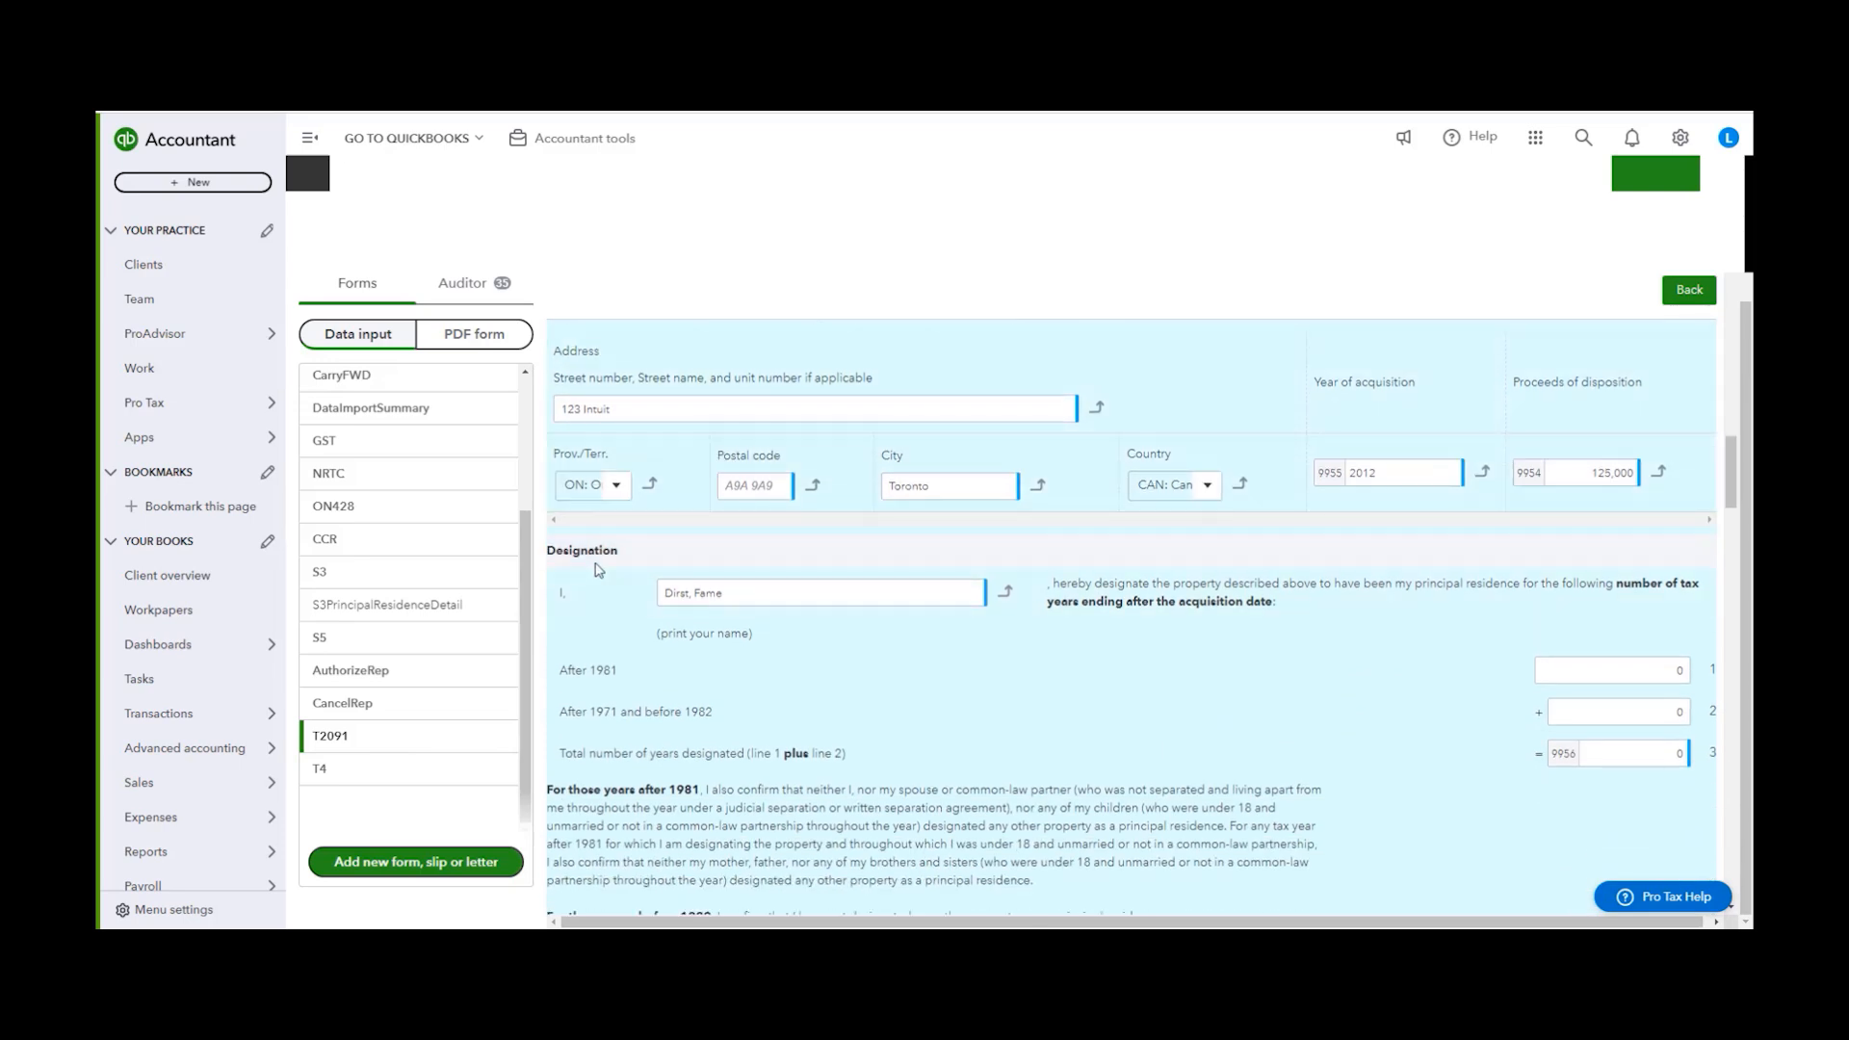
pyautogui.scroll(-7, 1613, 670)
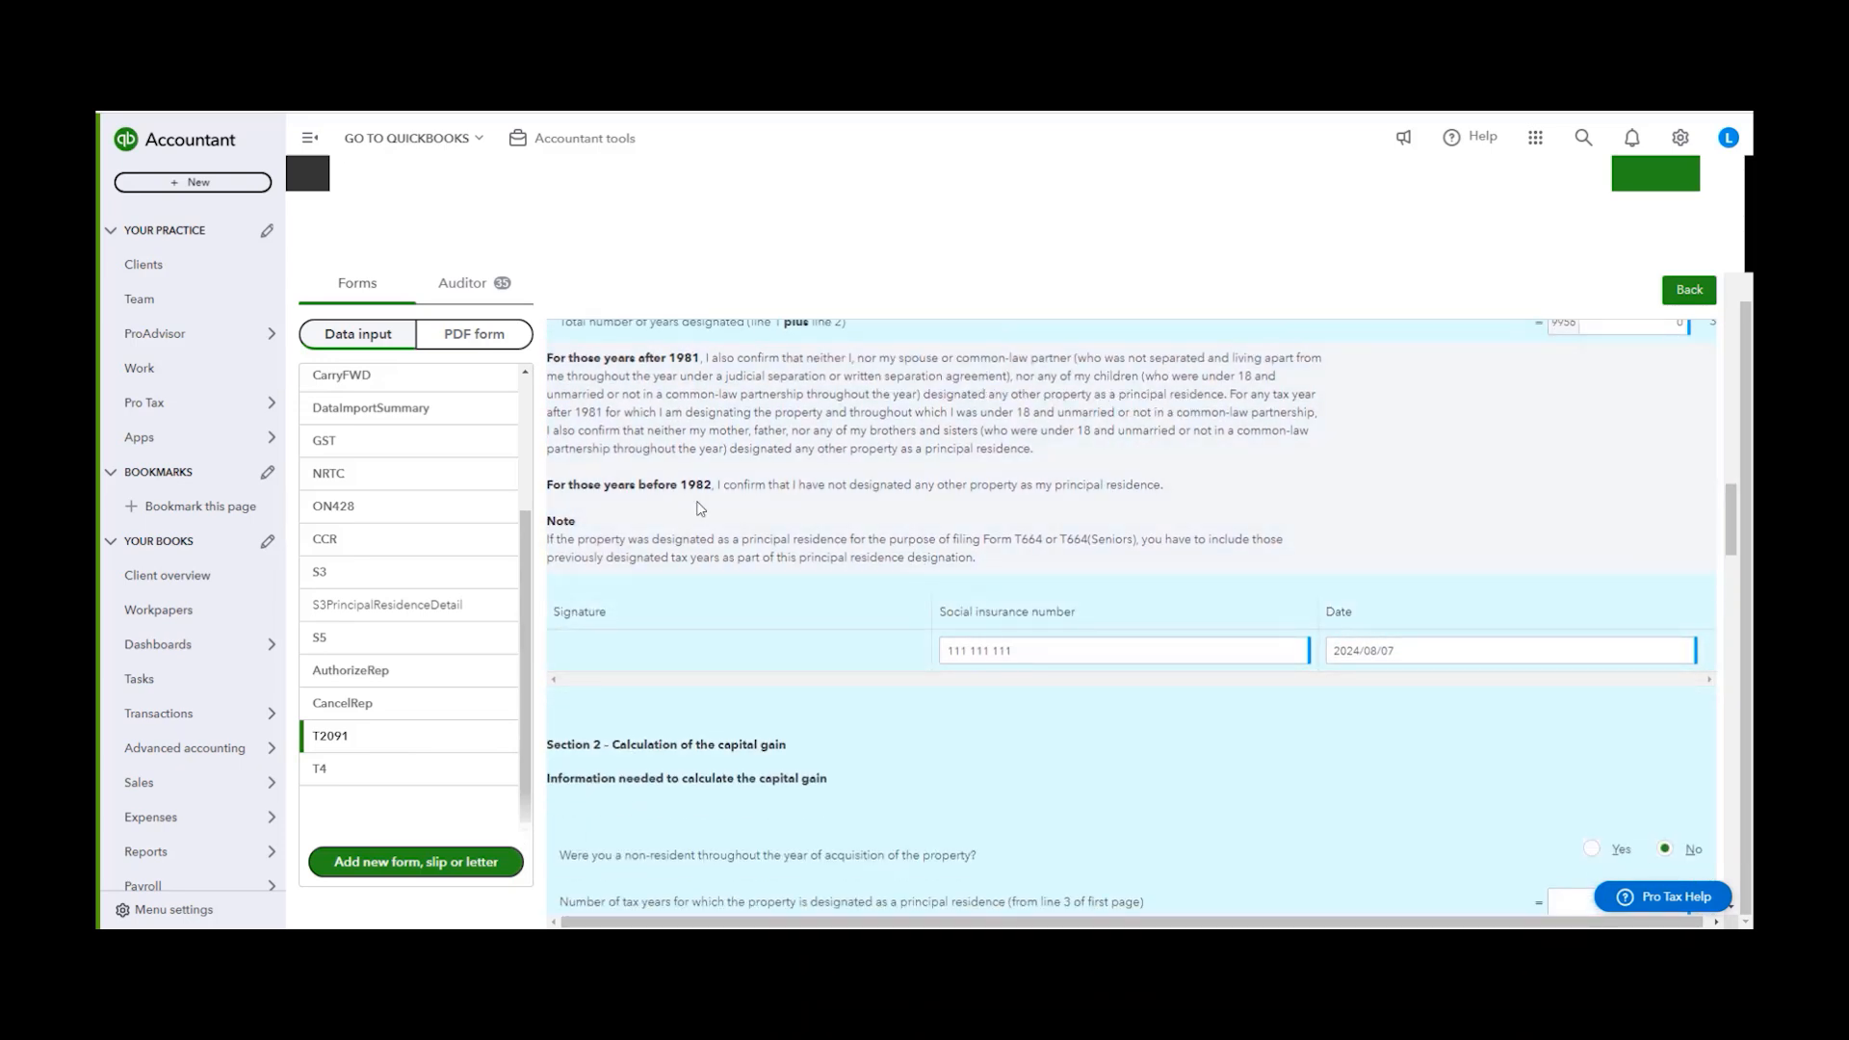
pyautogui.scroll(3, 700, 508)
# Open the S3PrincipalResidenceDetail worksheet and review the property summary row at its bottom
pyautogui.click(388, 604)
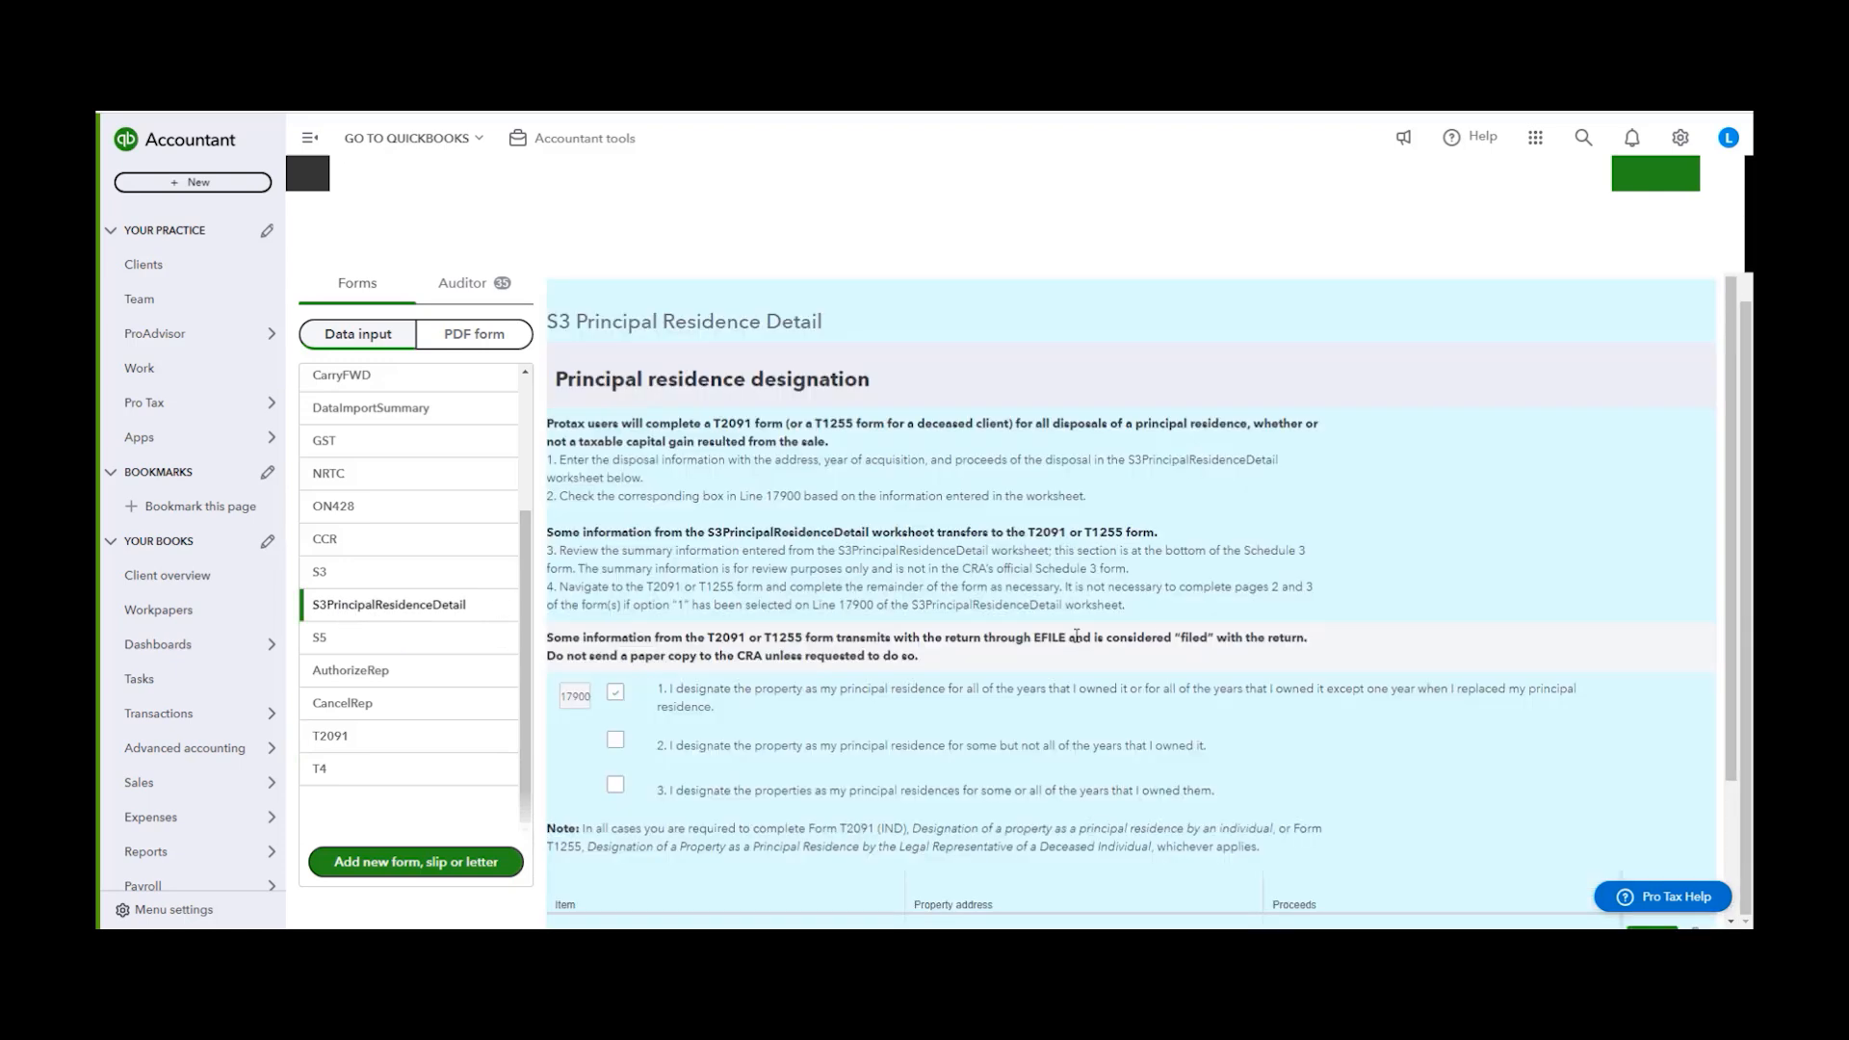
pyautogui.scroll(-2, 1076, 636)
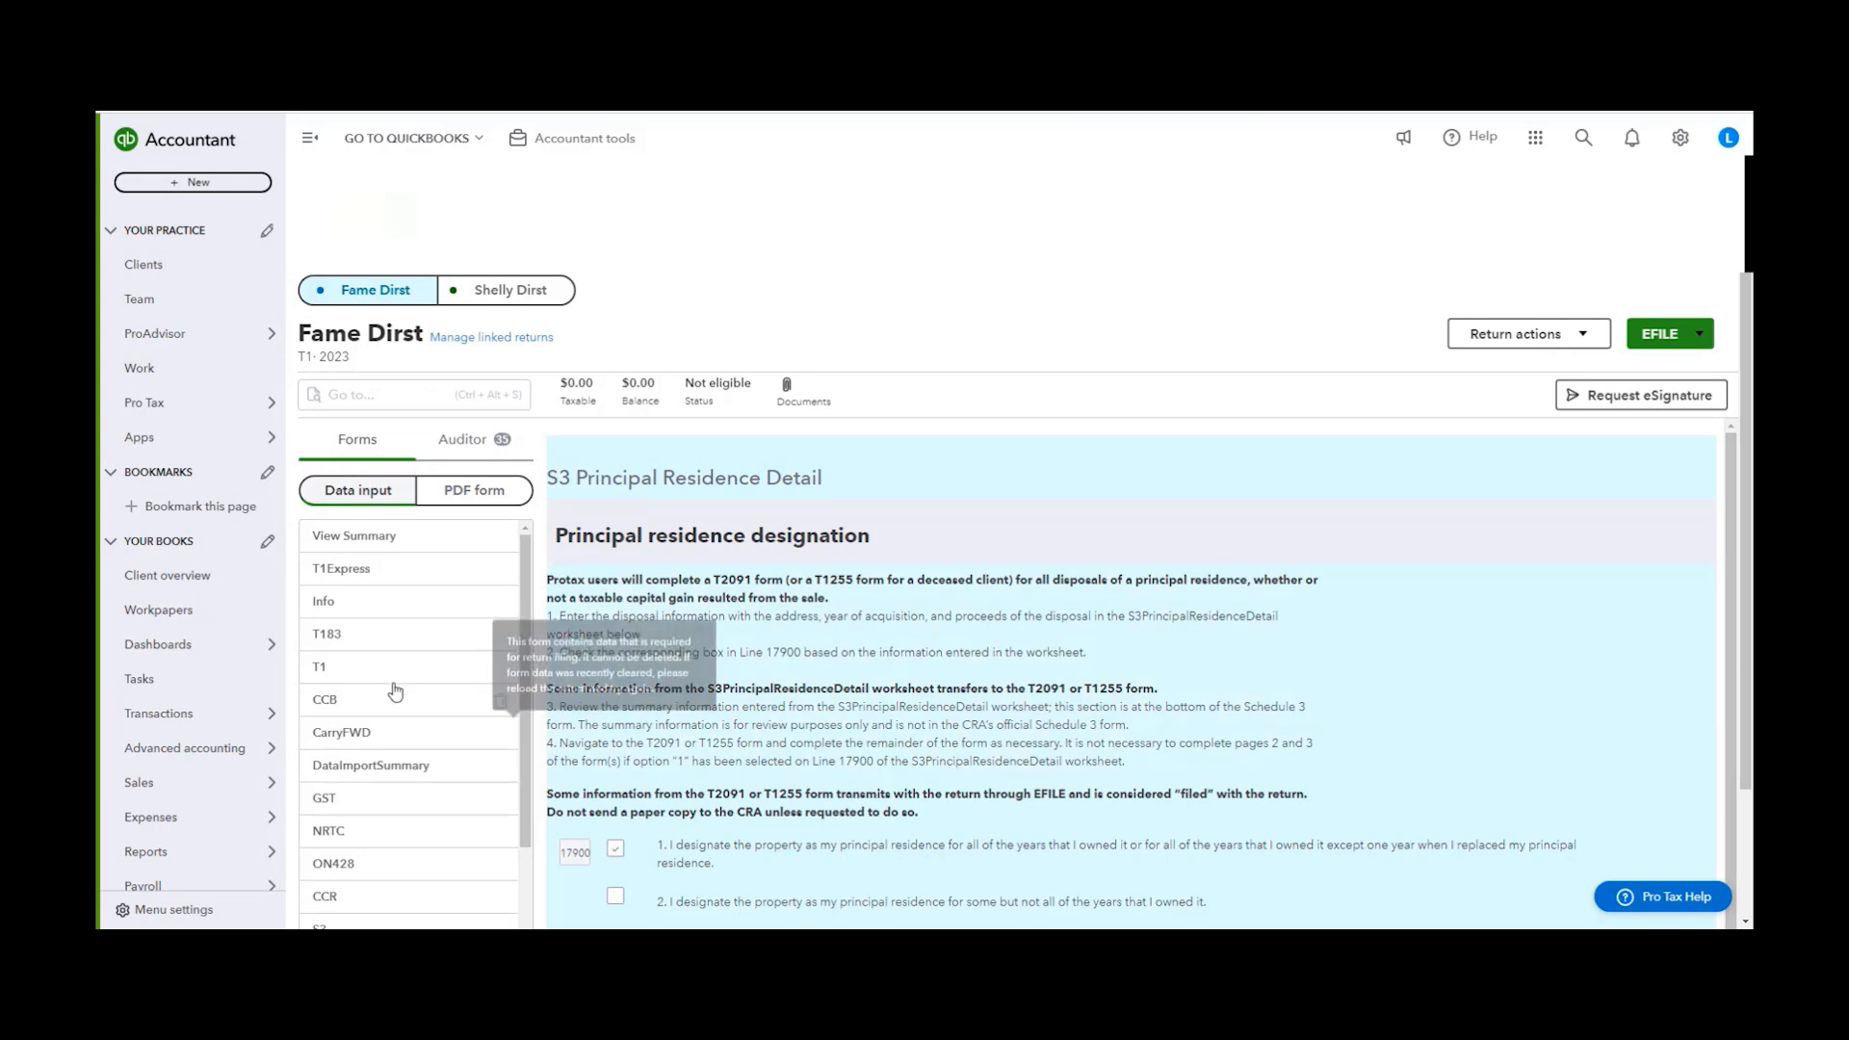
pyautogui.scroll(-2, 412, 694)
pyautogui.click(405, 758)
pyautogui.scroll(-2, 1390, 754)
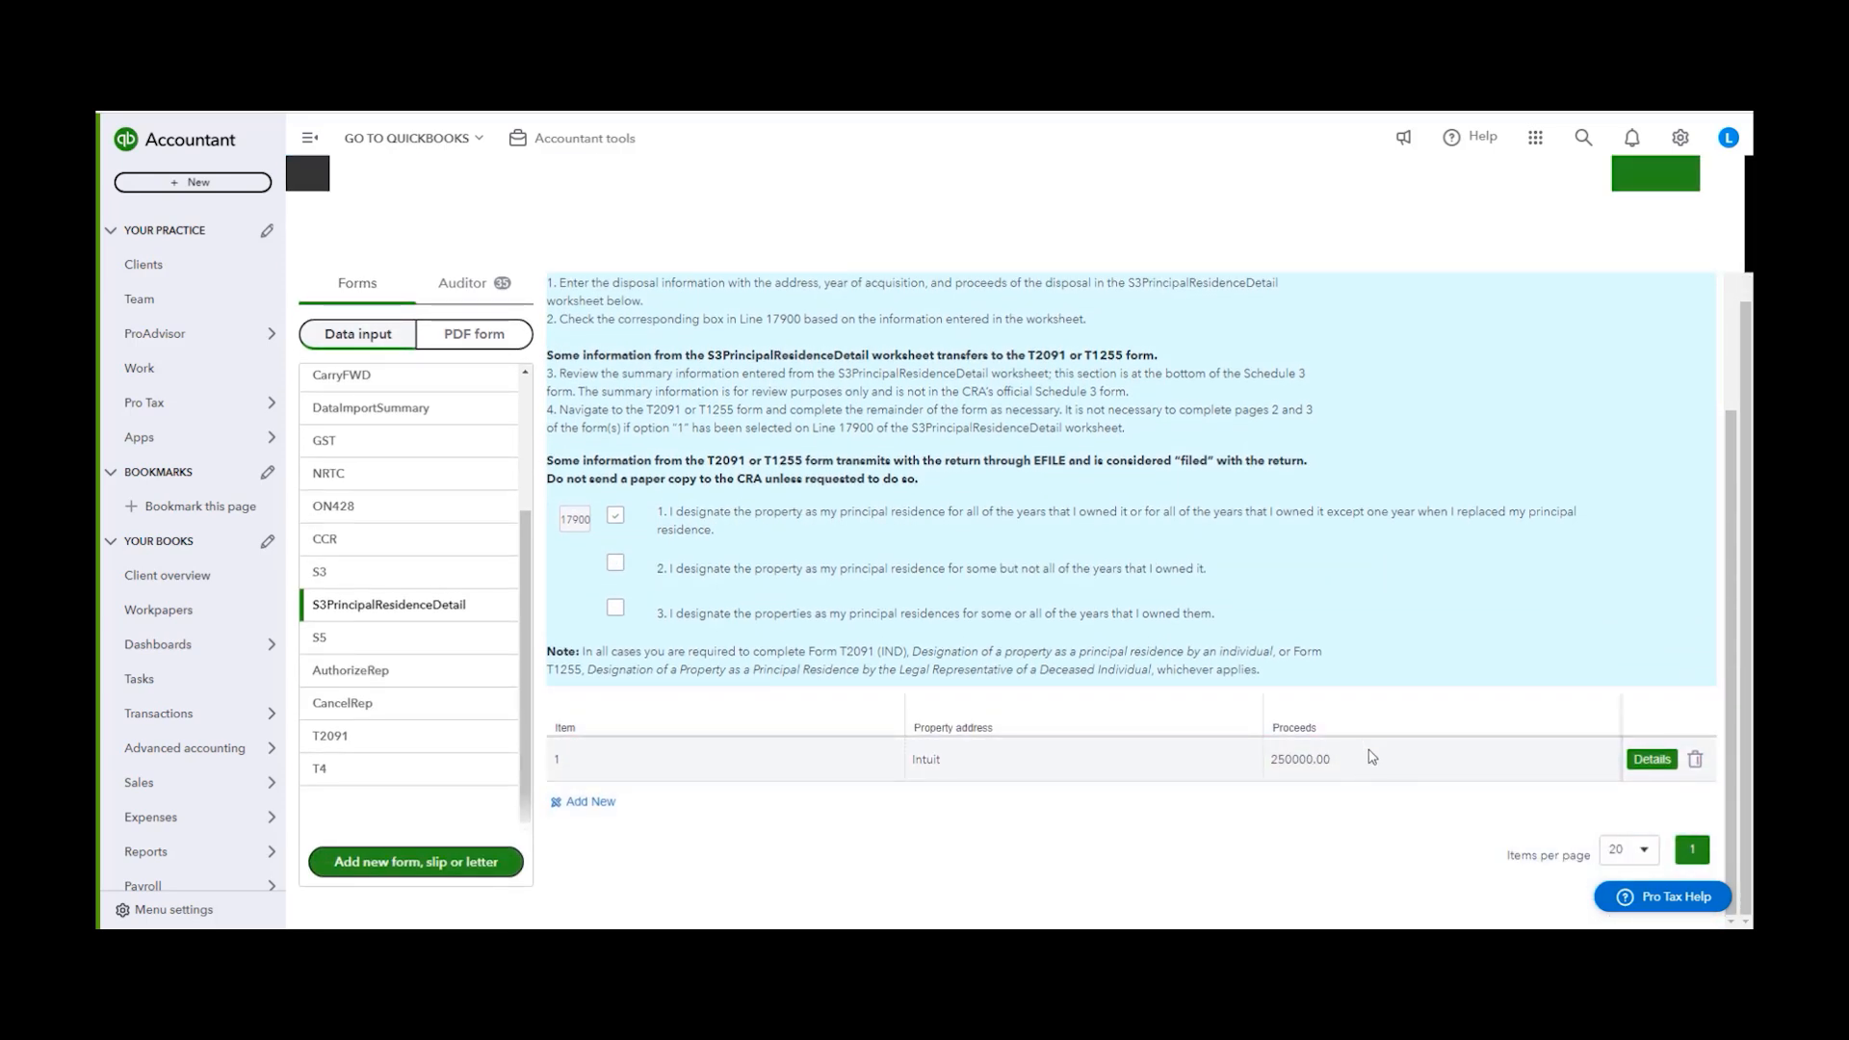
pyautogui.scroll(2, 1367, 756)
pyautogui.scroll(2, 505, 281)
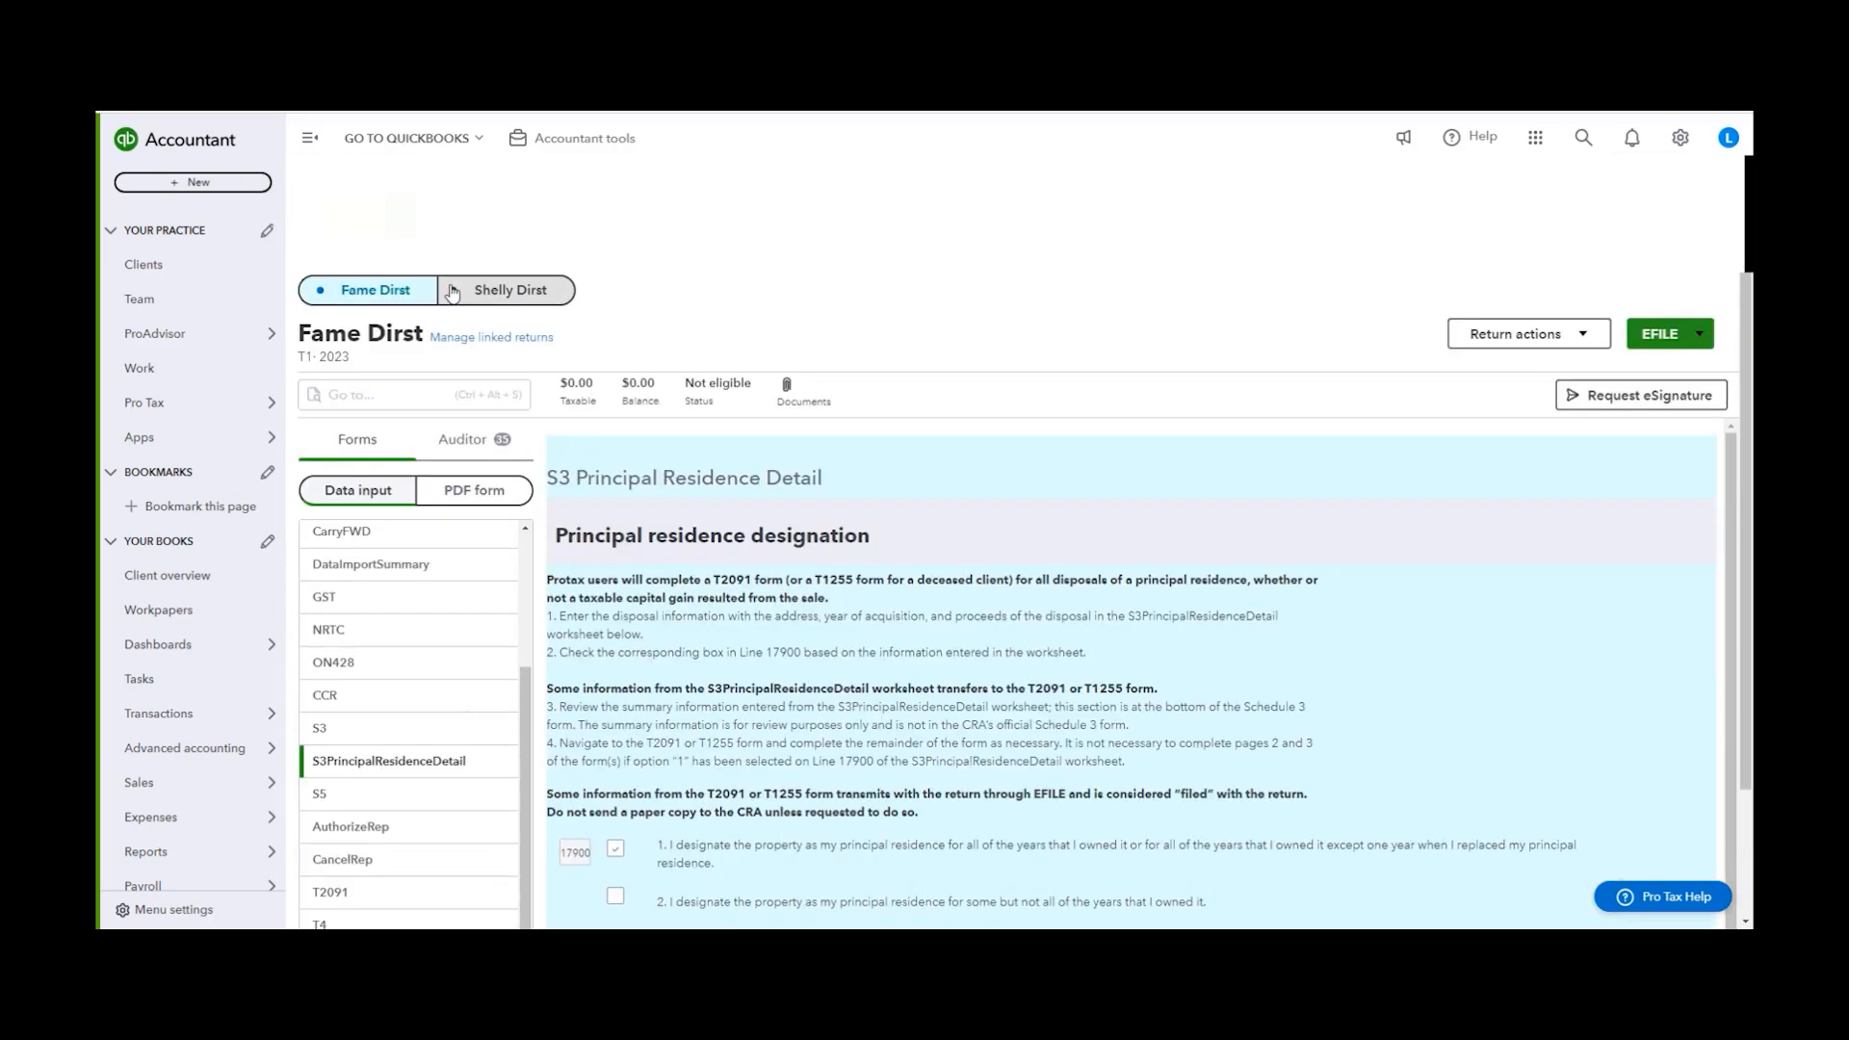
pyautogui.click(486, 288)
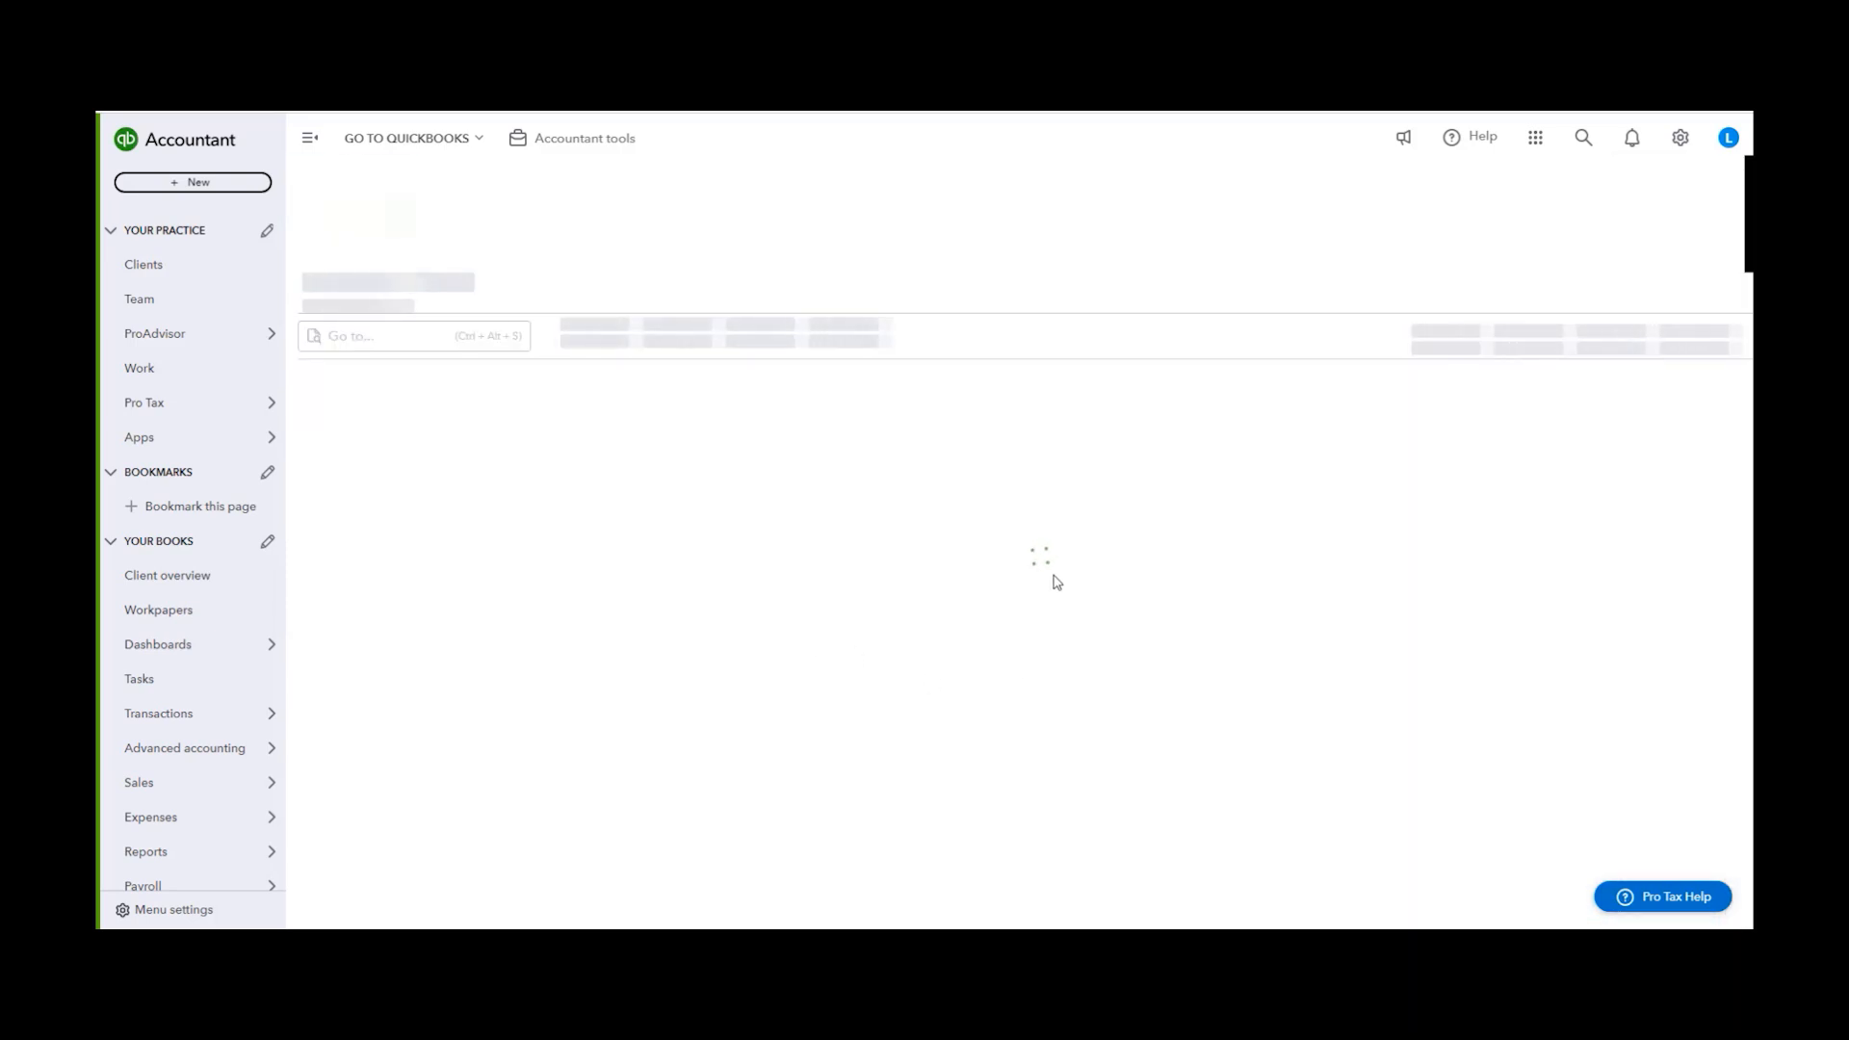
pyautogui.scroll(-2, 441, 861)
pyautogui.click(385, 794)
pyautogui.scroll(-3, 1219, 734)
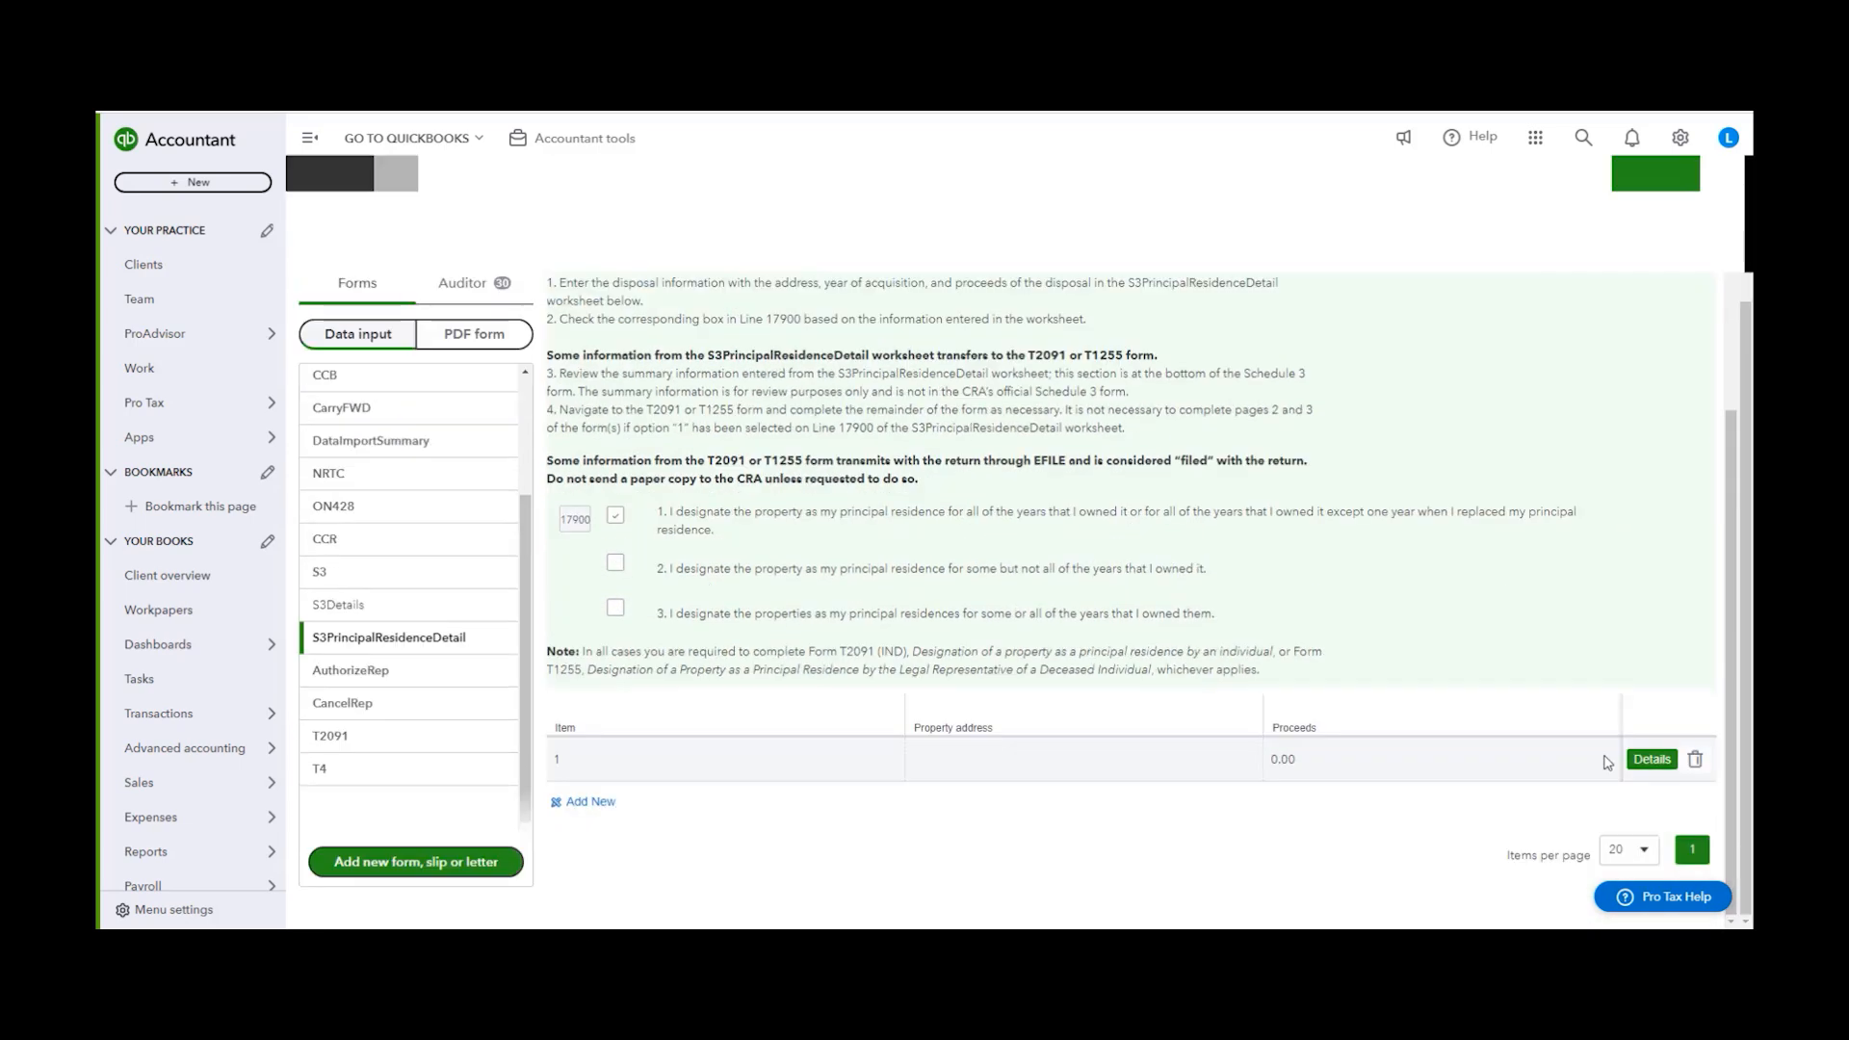
pyautogui.click(1640, 760)
pyautogui.scroll(2, 989, 540)
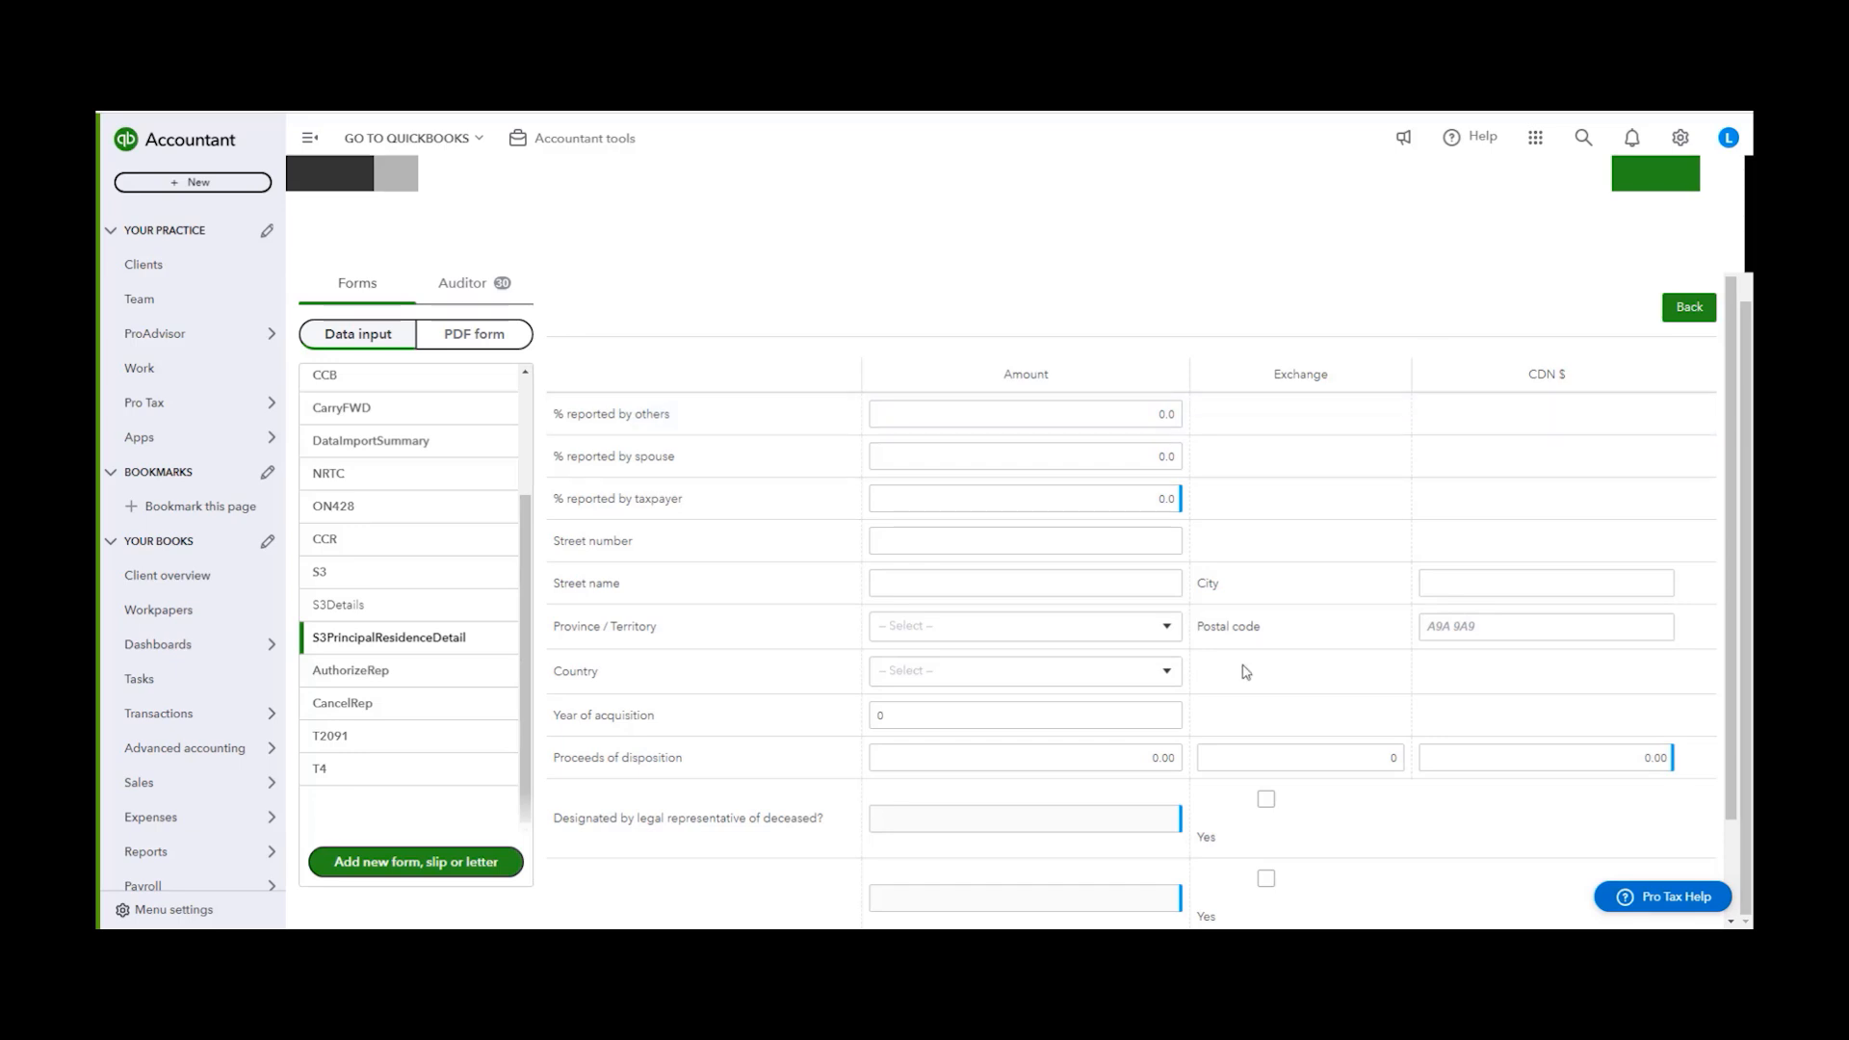
pyautogui.scroll(-2, 1396, 703)
pyautogui.click(1686, 870)
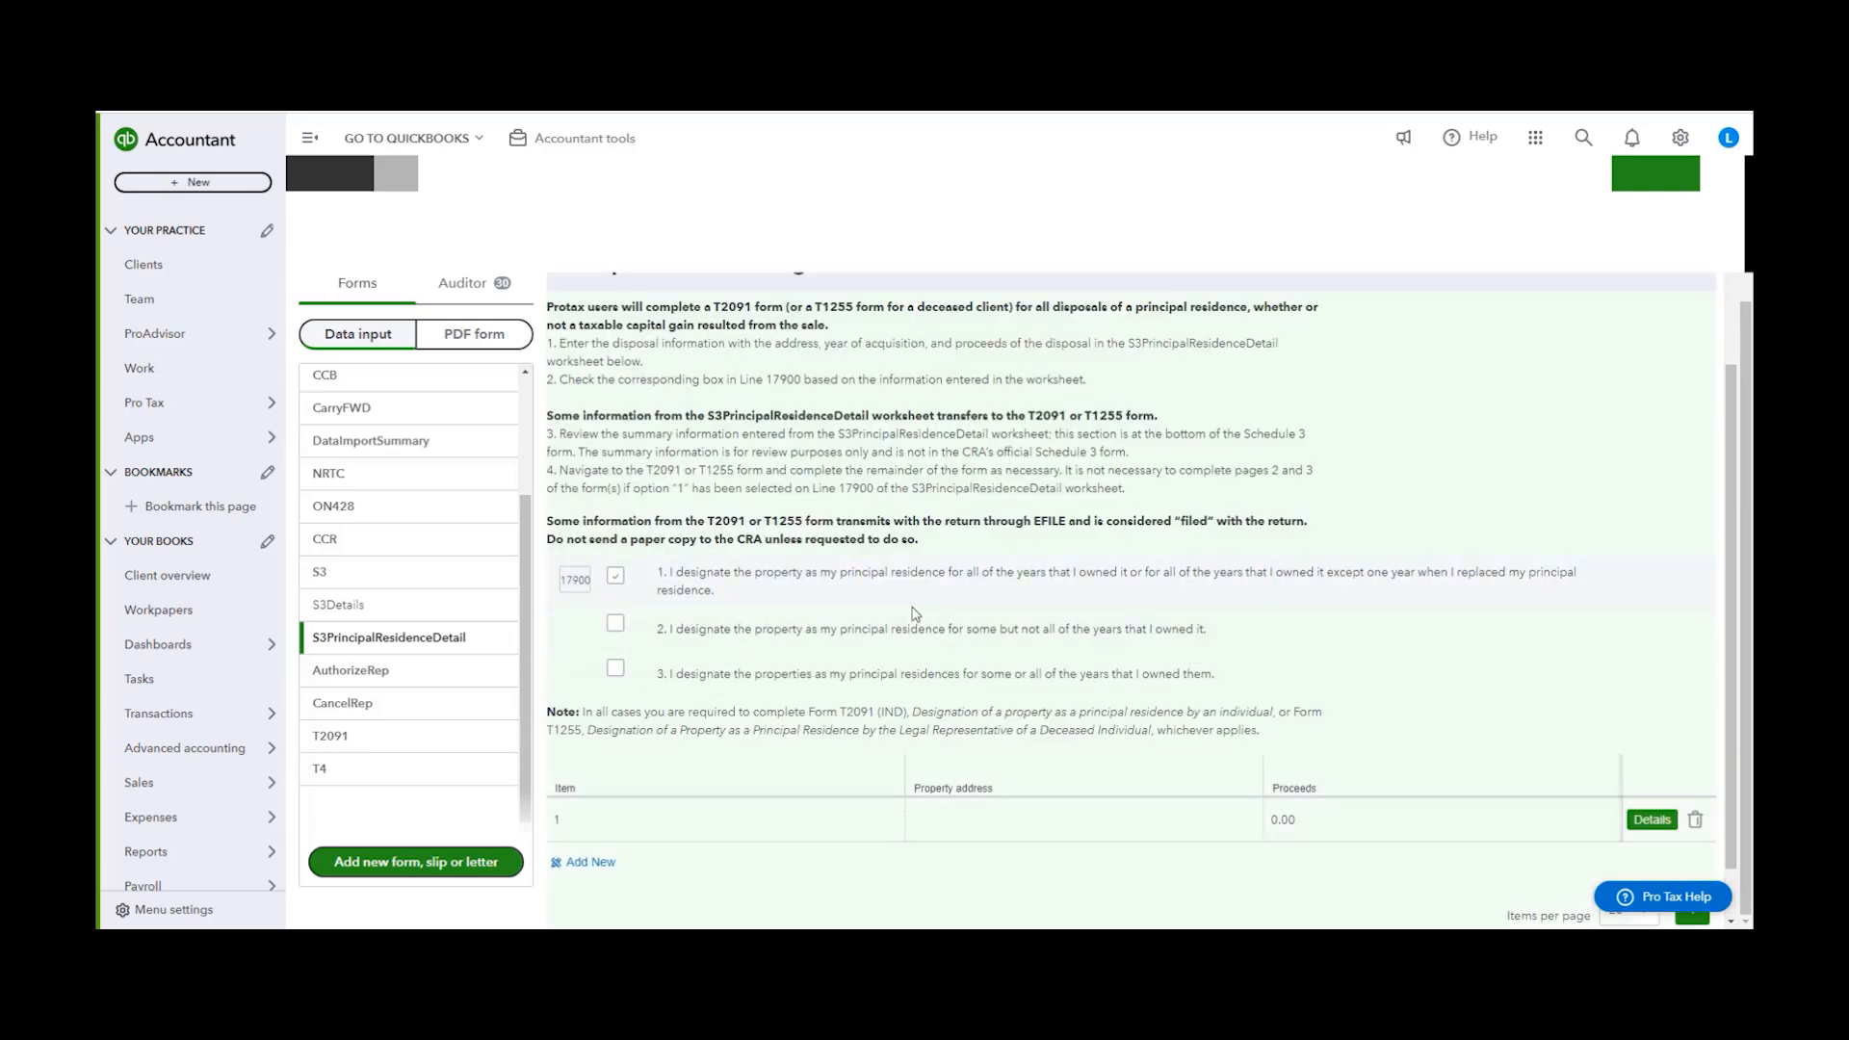
pyautogui.scroll(-1, 1673, 828)
pyautogui.click(1694, 758)
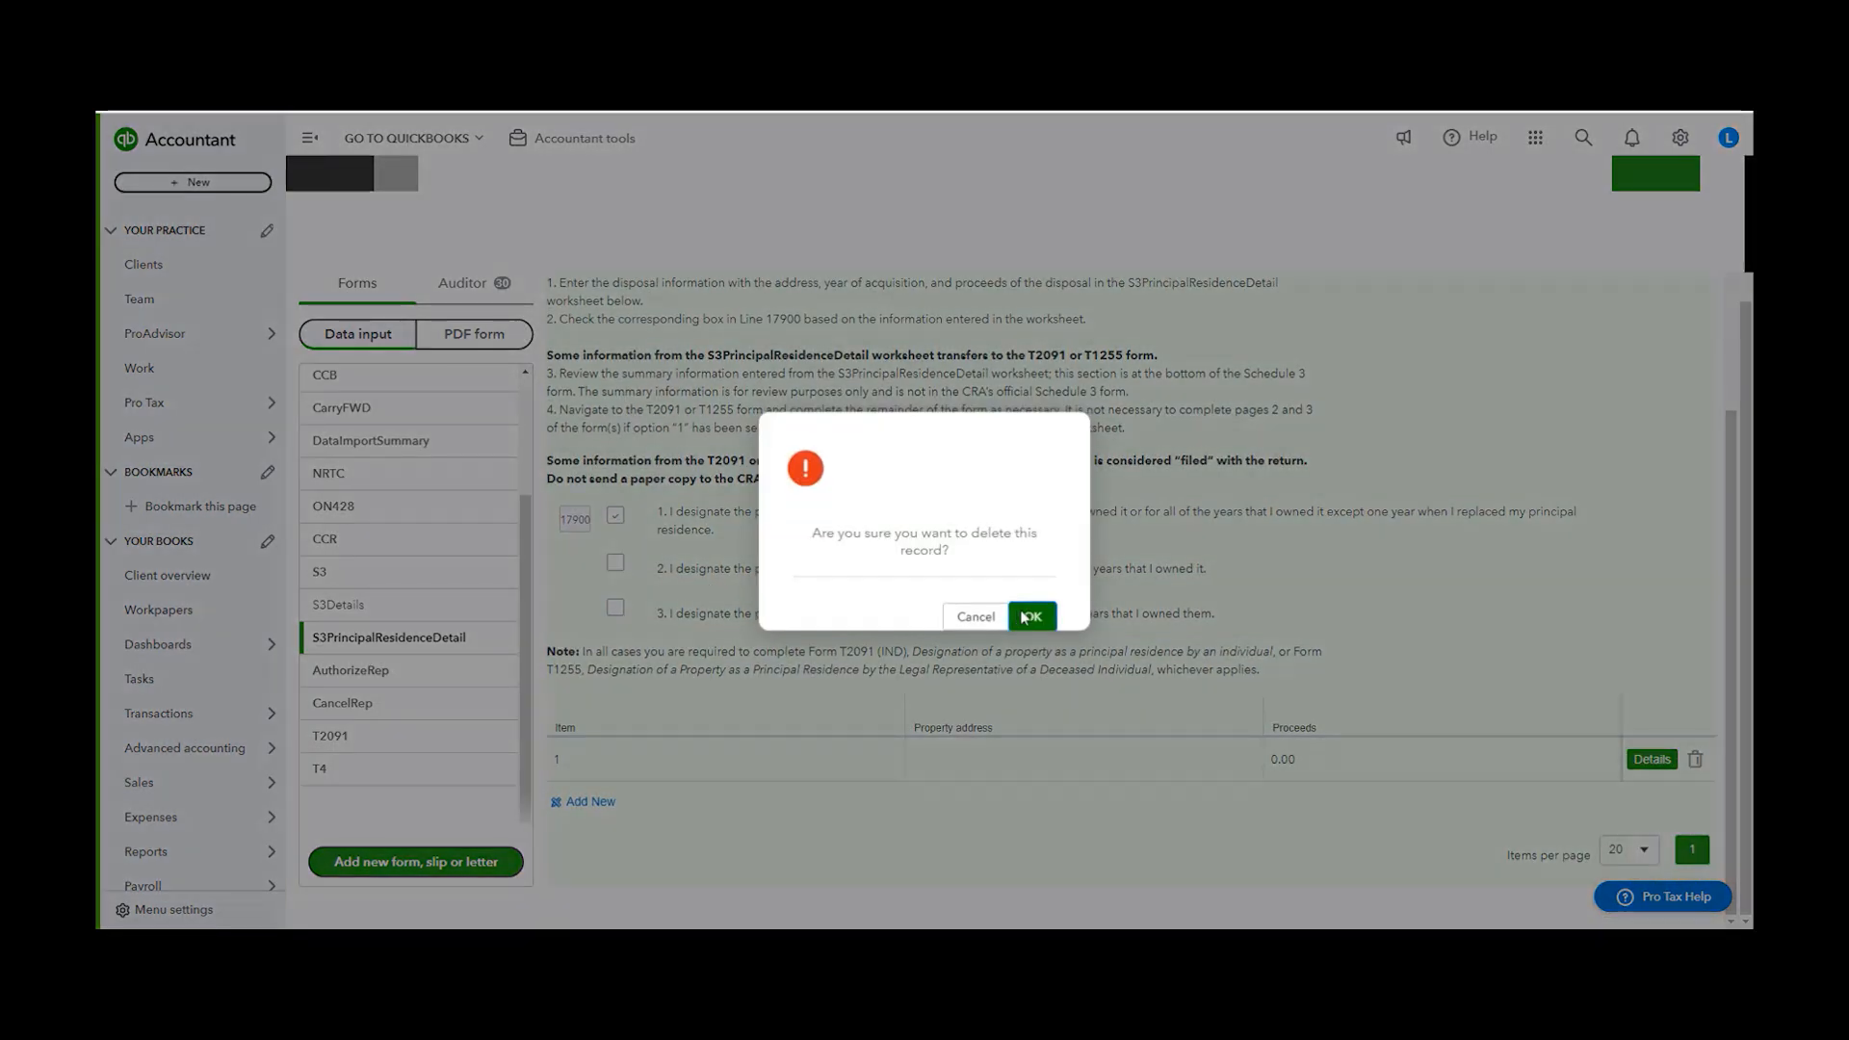
pyautogui.click(974, 617)
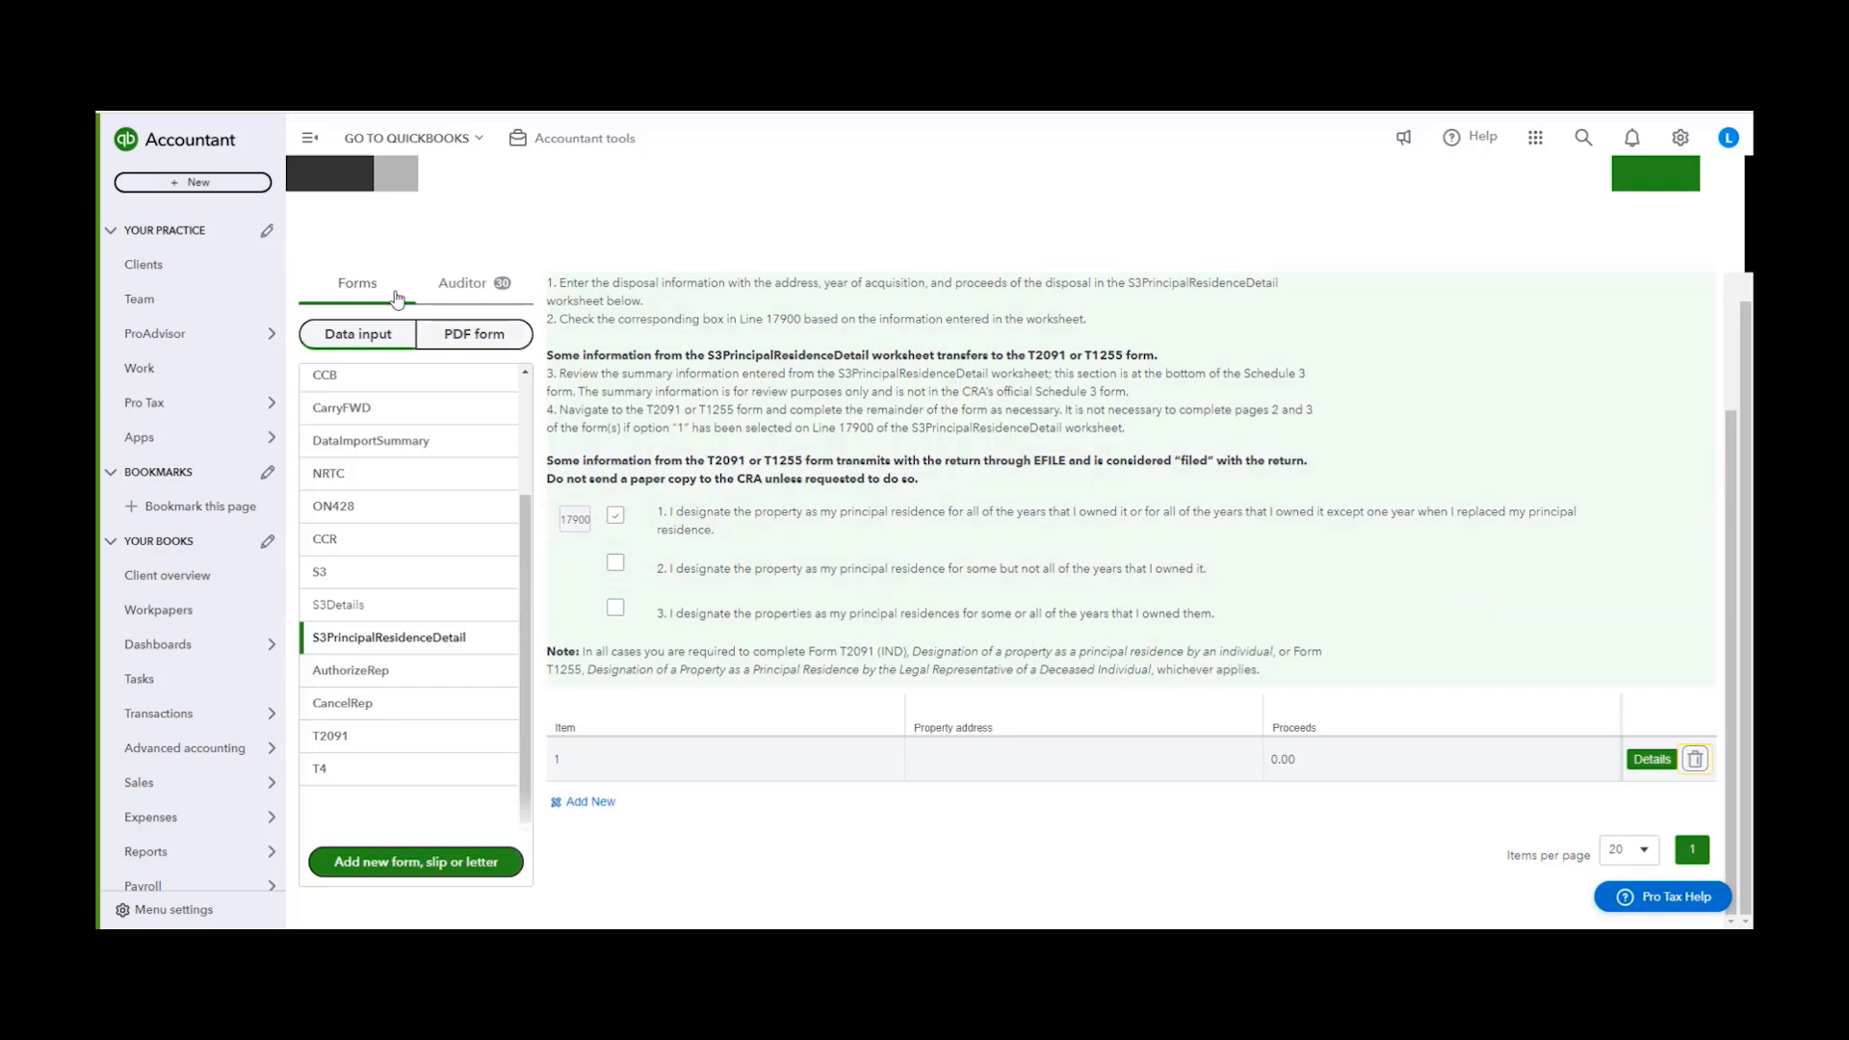
pyautogui.scroll(2, 414, 289)
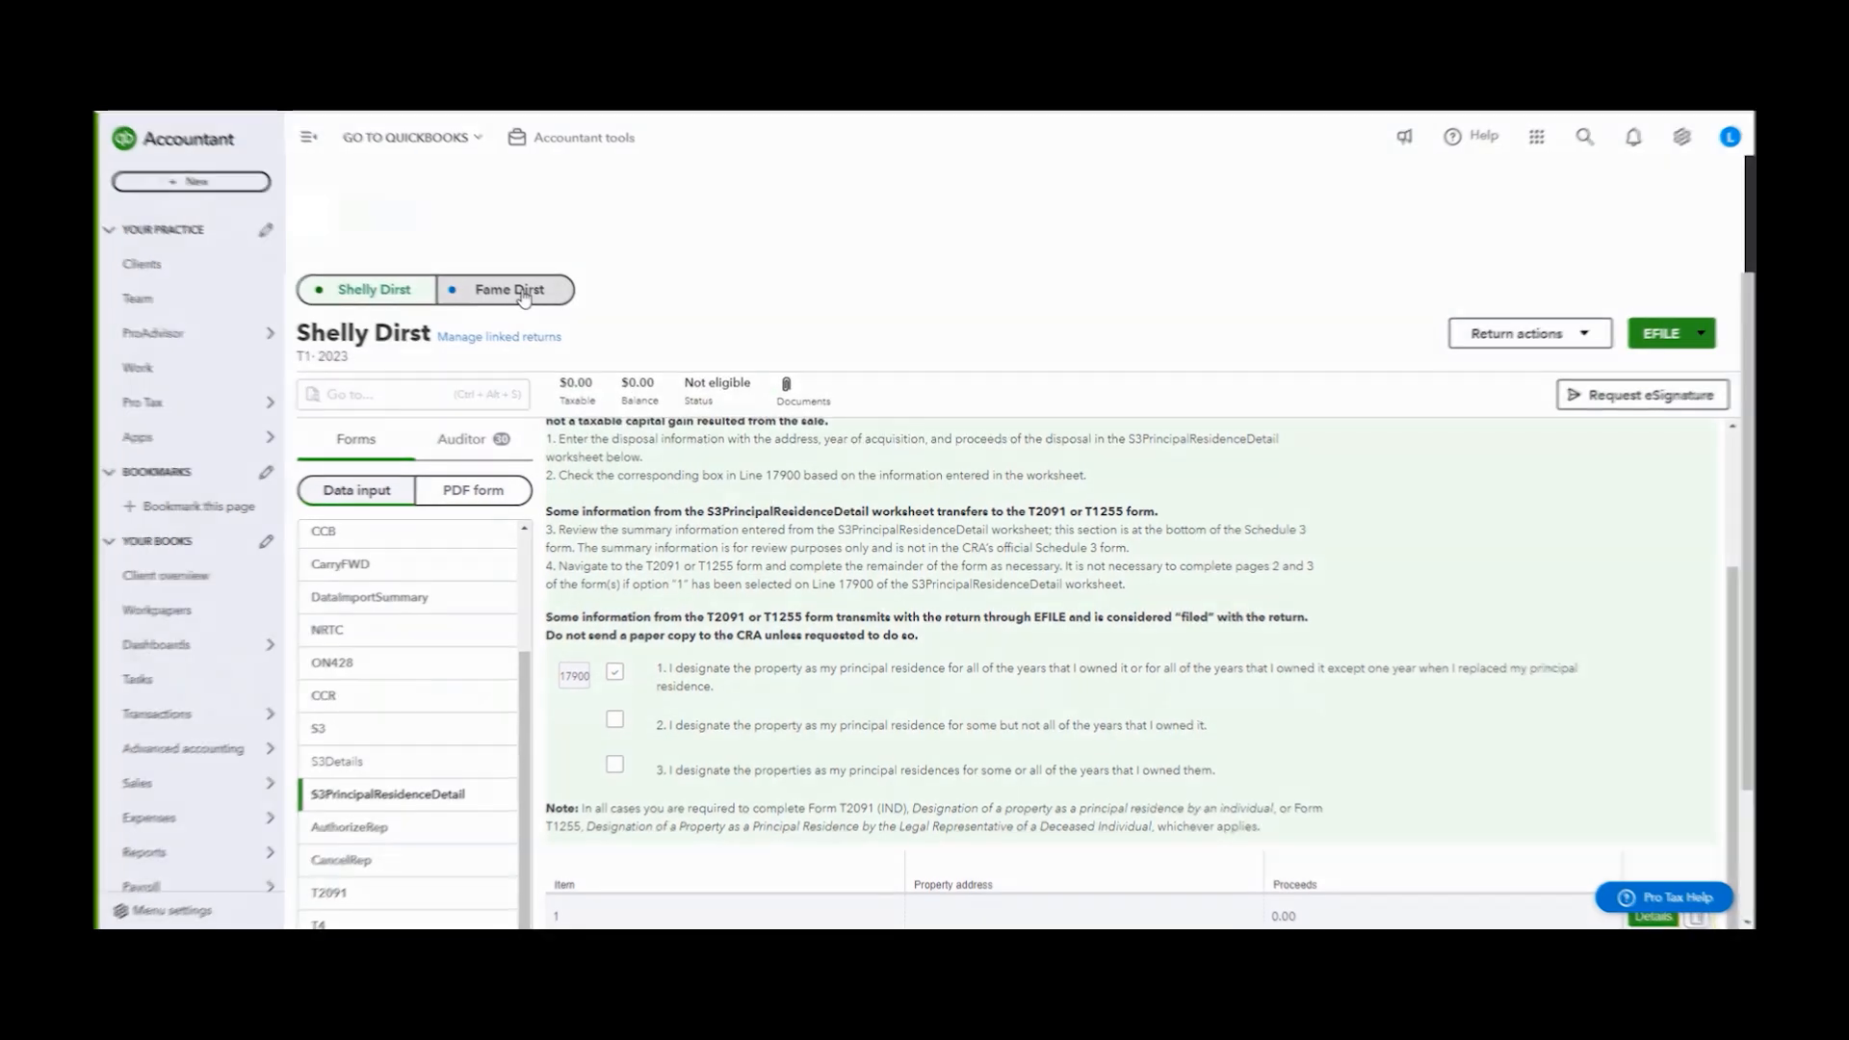